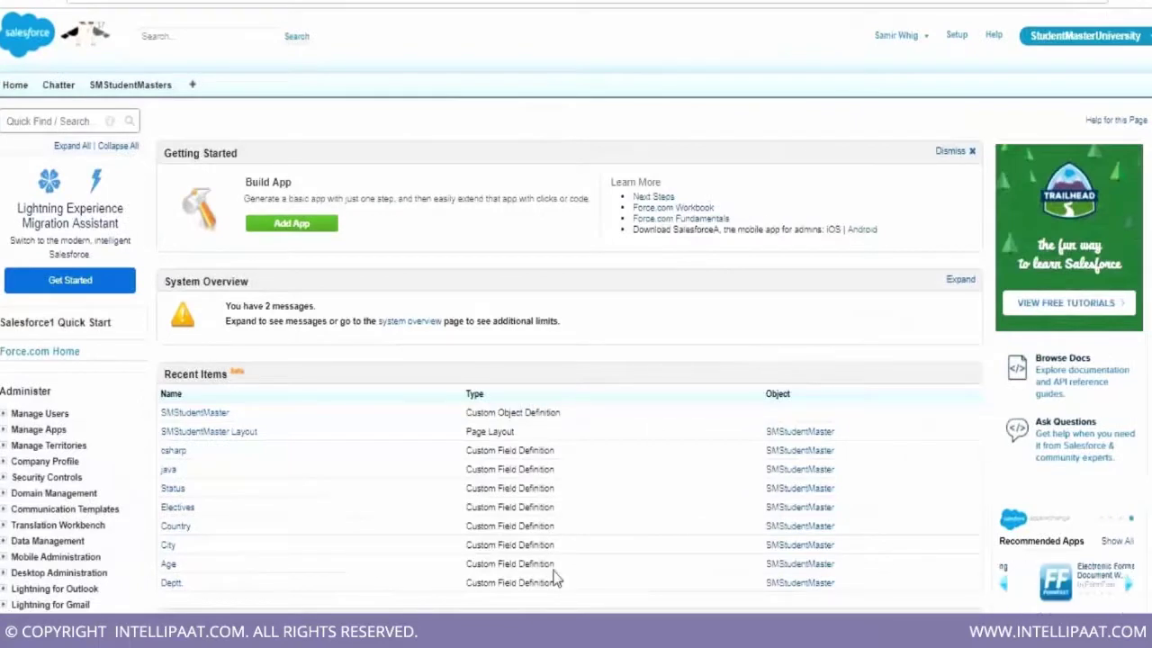
Switch to the Notepad class notes and scroll down to the 26/08/2017 welcome entry
key(alt+Tab)
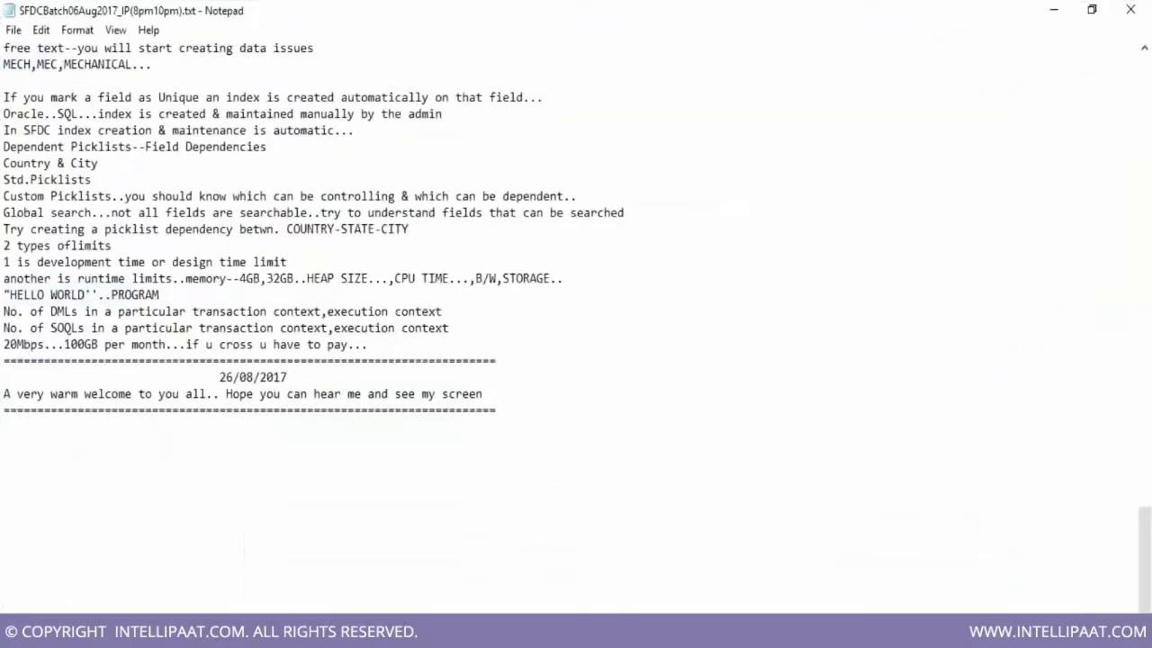
scroll(686, 490, up, 1)
scroll(686, 491, up, 2)
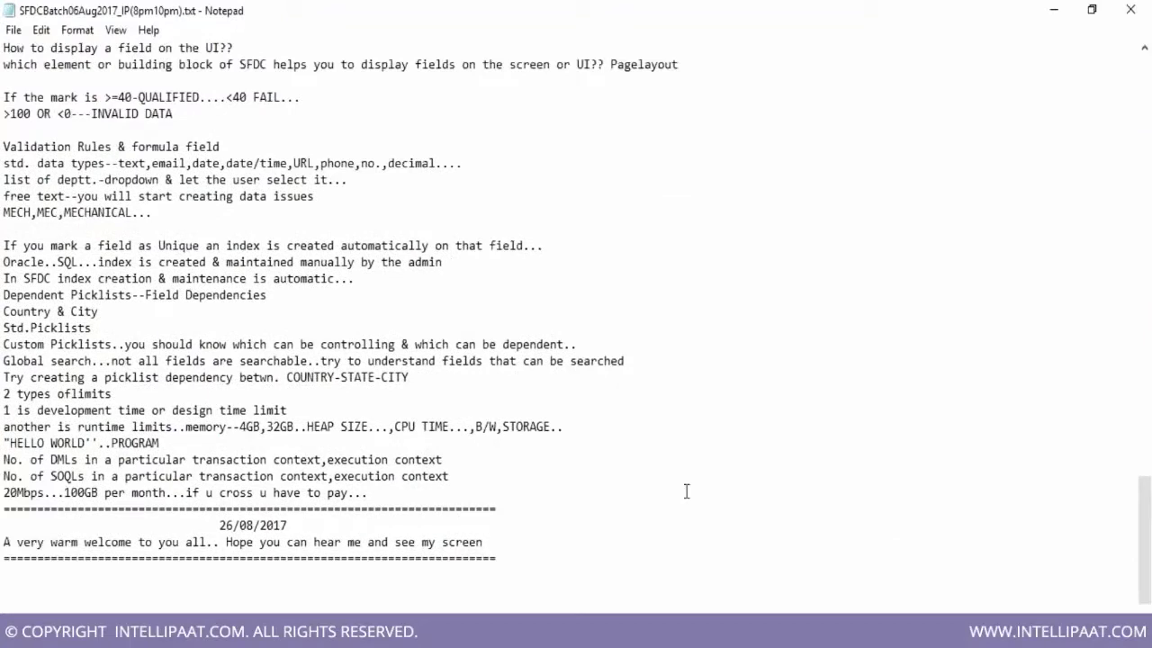
scroll(686, 491, up, 1)
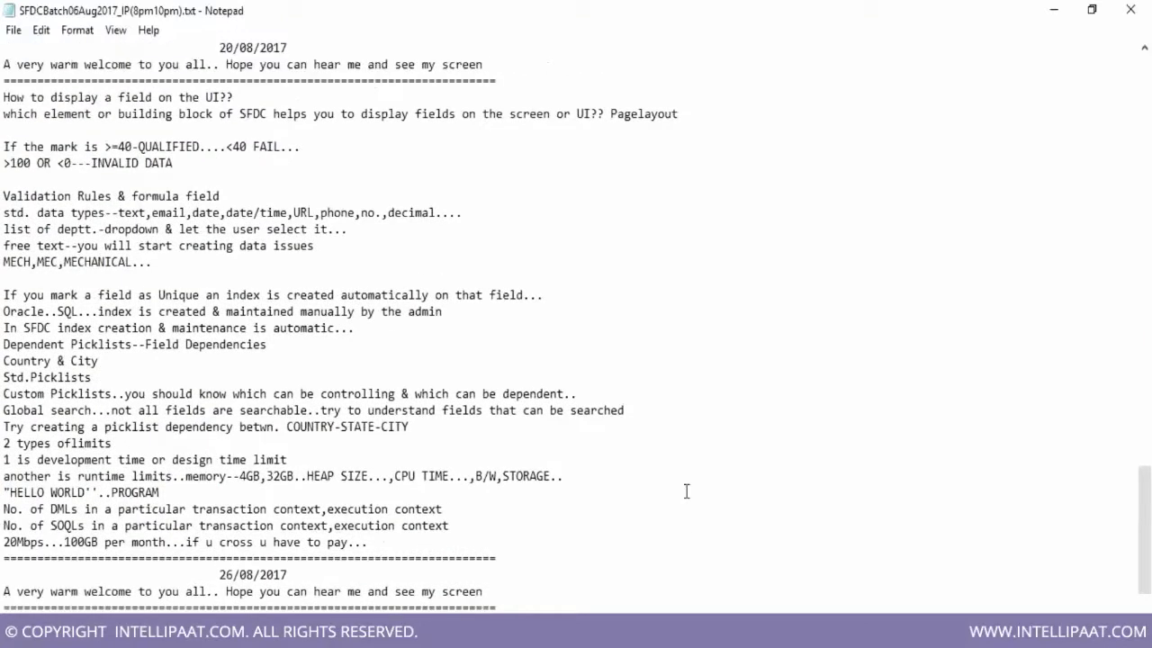
scroll(685, 490, up, 1)
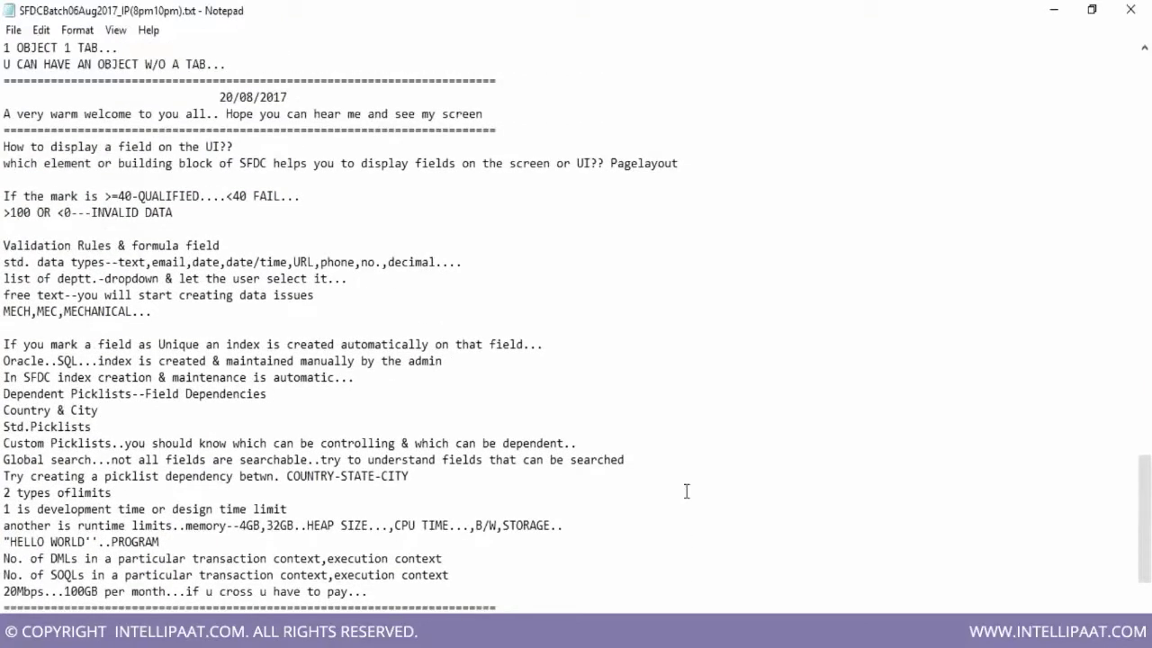
scroll(686, 490, down, 1)
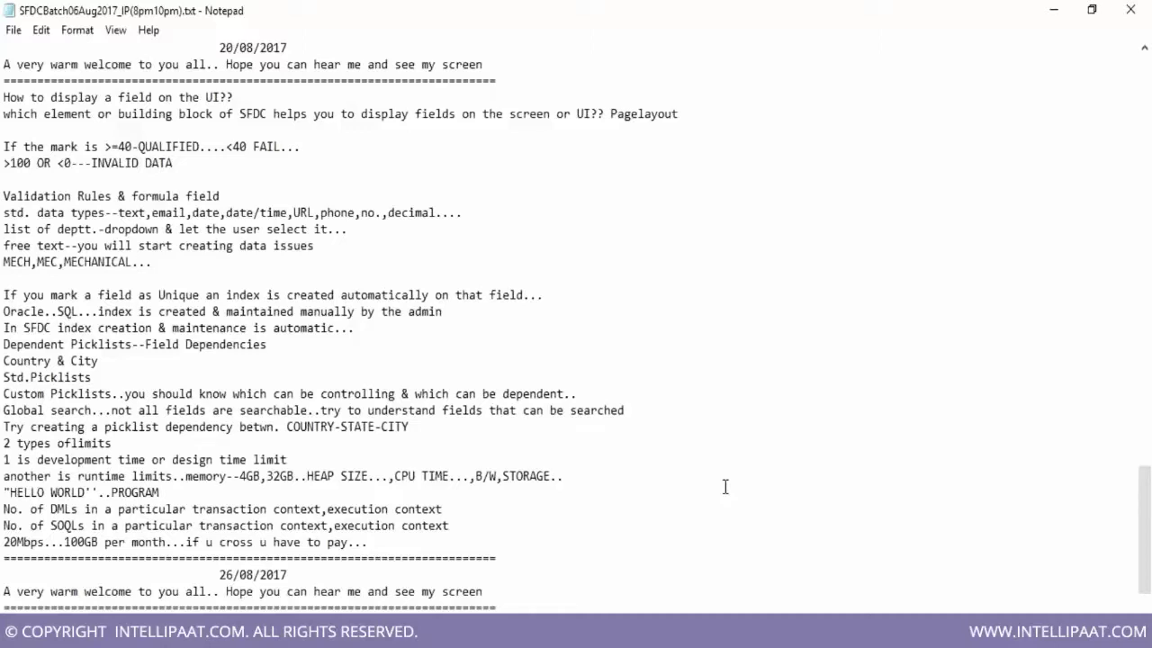
scroll(924, 515, down, 1)
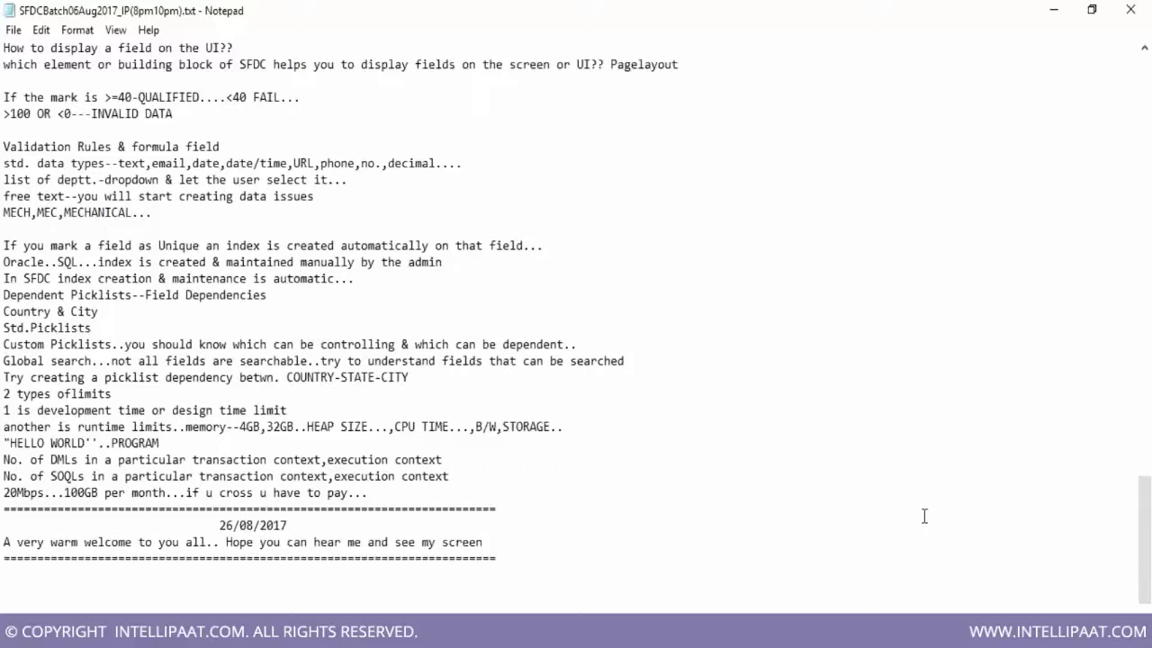
scroll(924, 516, down, 1)
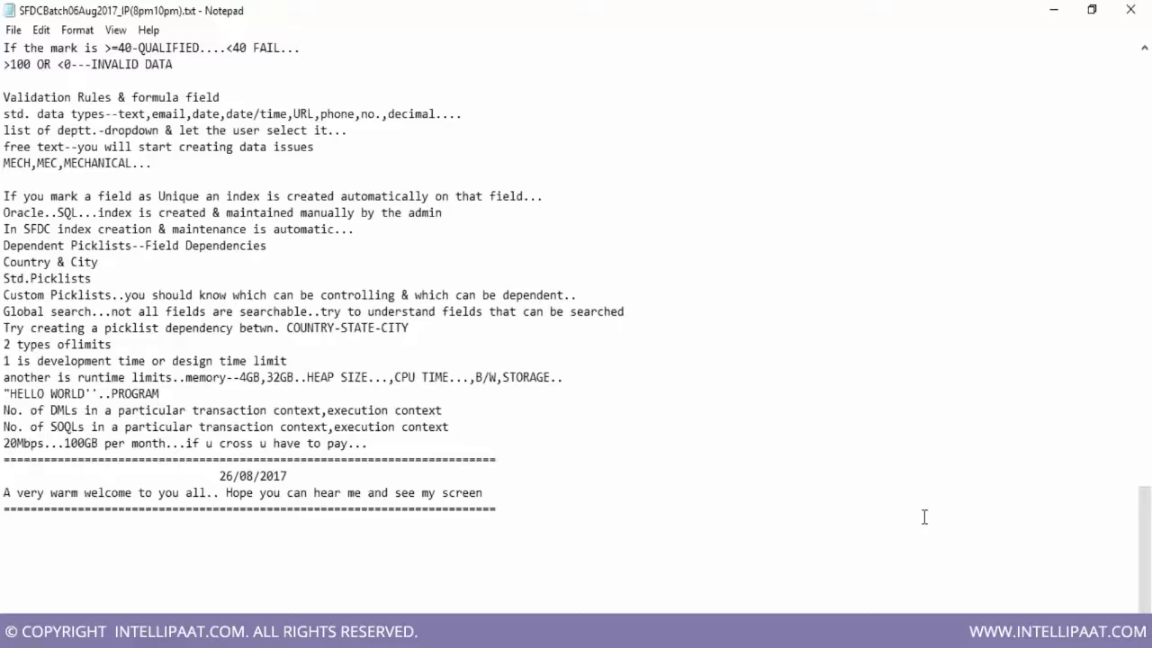
scroll(924, 516, down, 1)
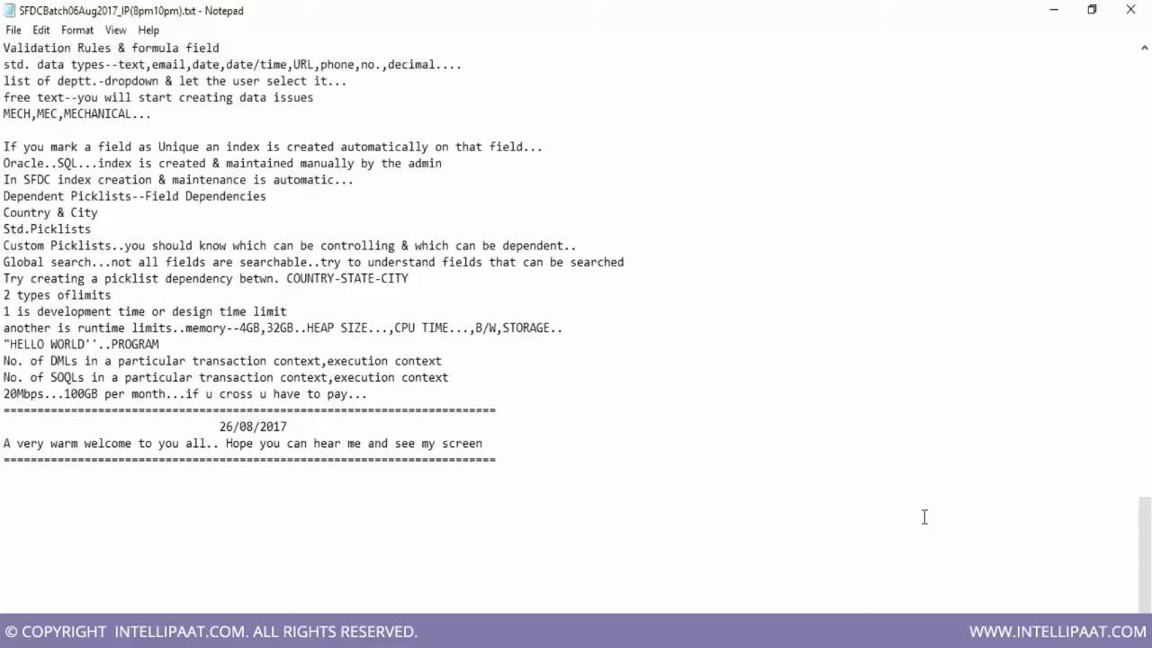
scroll(924, 517, down, 1)
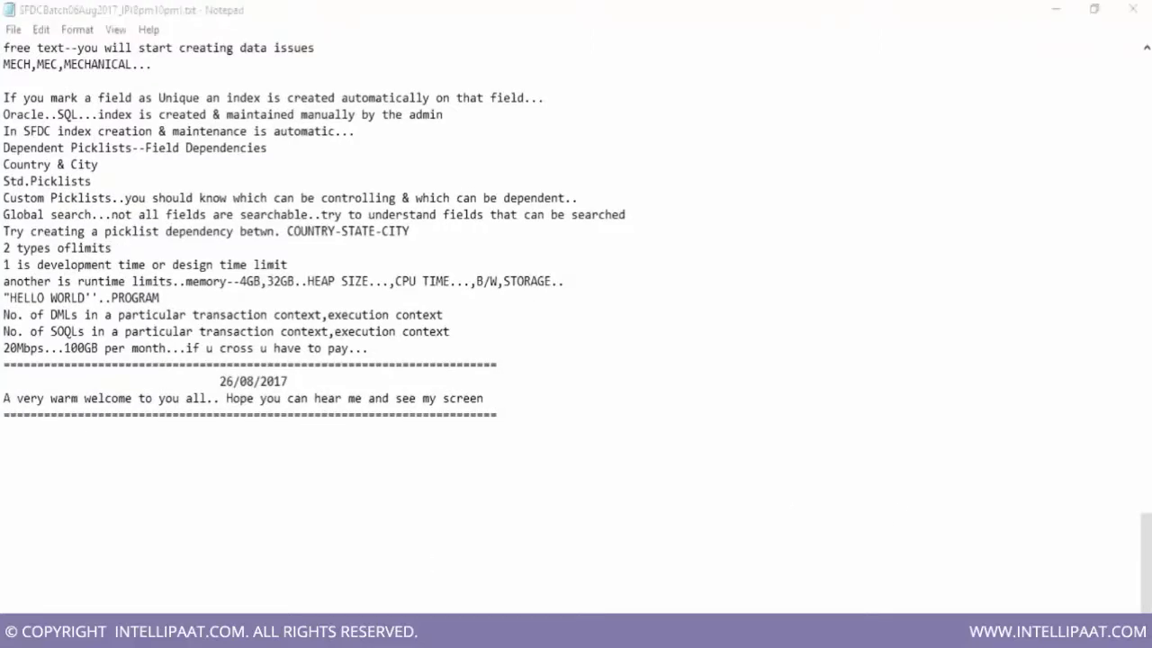
From the SMStudentMasters tab, use the quick access menu's View Object to reach the object definition
click(147, 631)
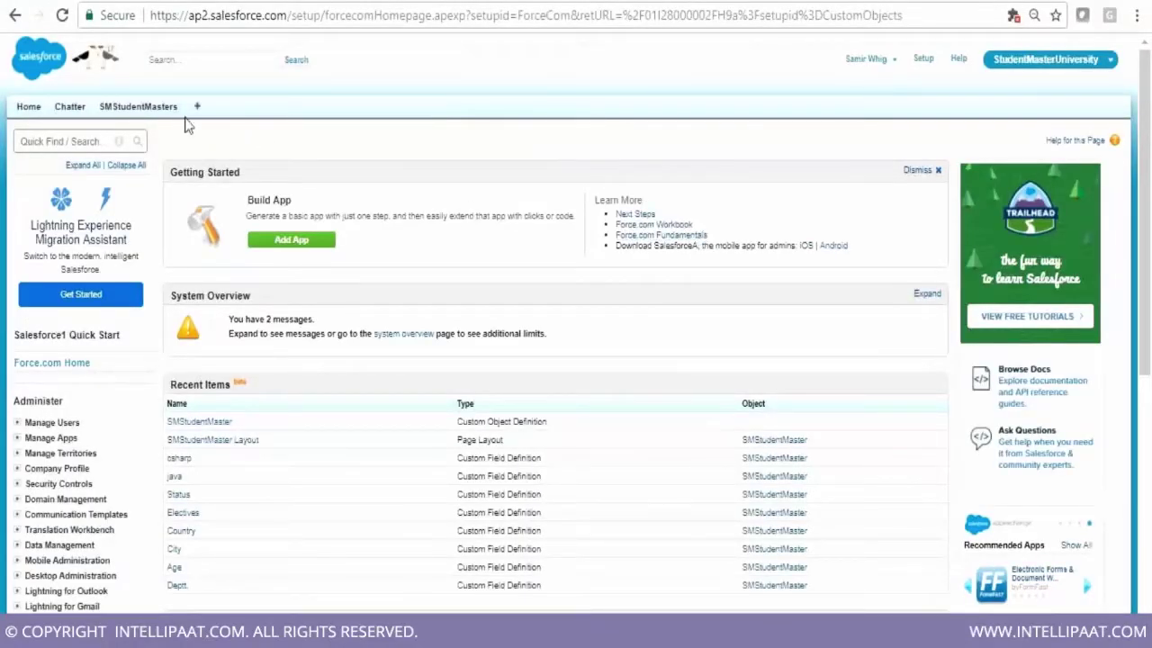
click(135, 113)
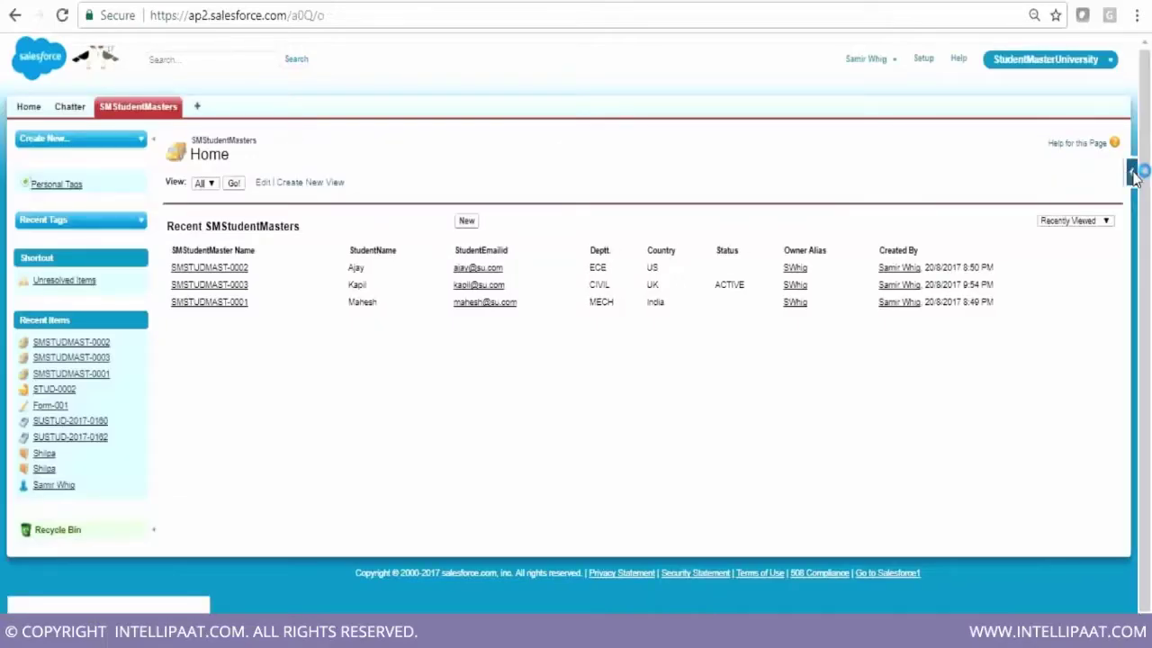
click(205, 268)
click(1132, 176)
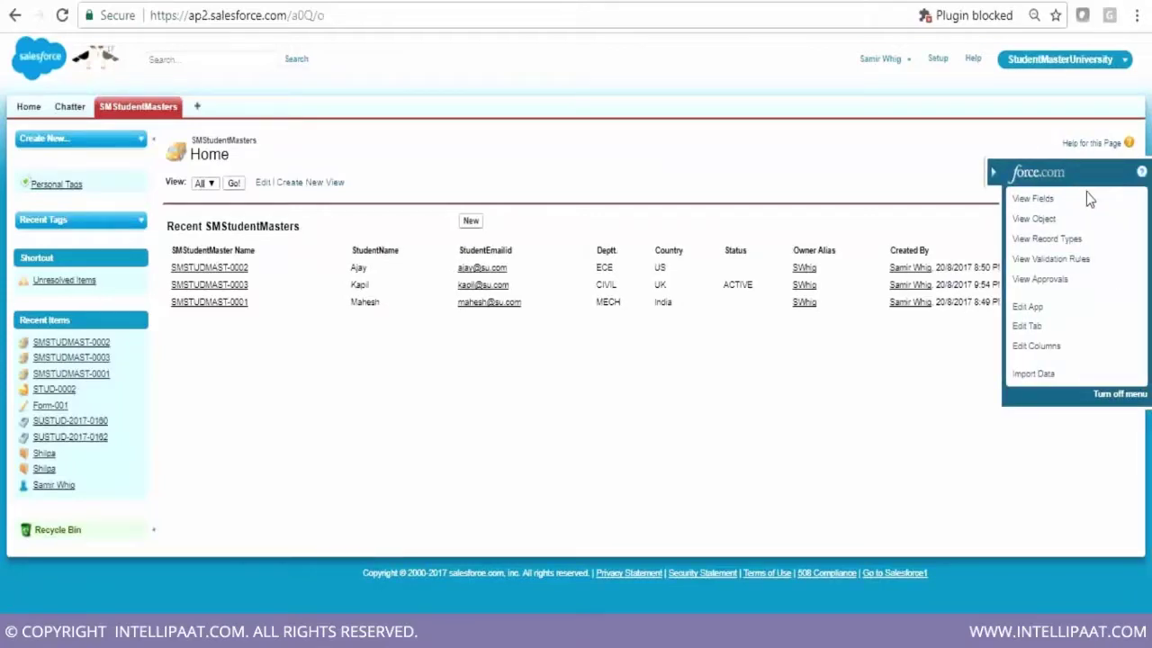
click(1046, 225)
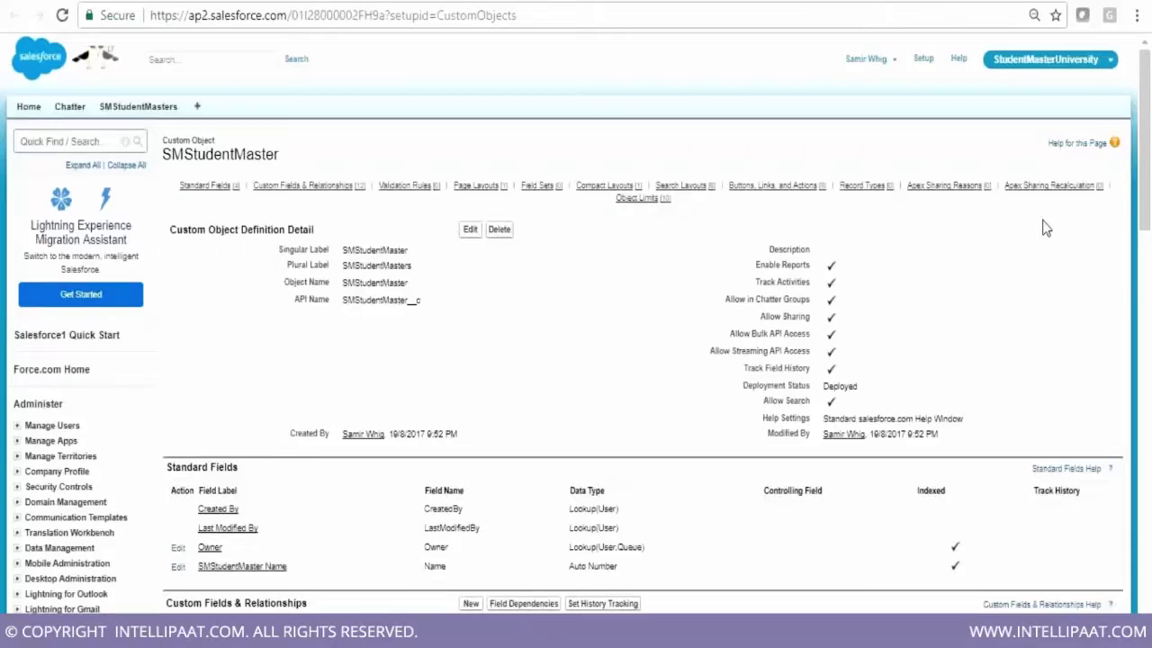
scroll(1058, 311, down, 1)
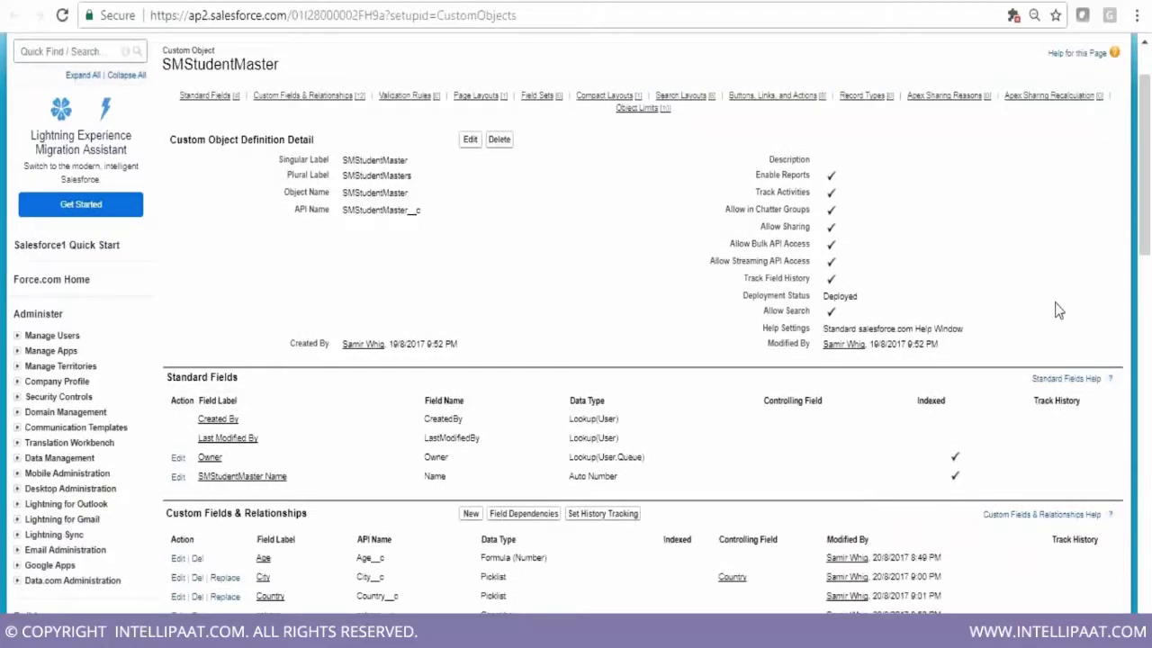
scroll(1058, 311, down, 1)
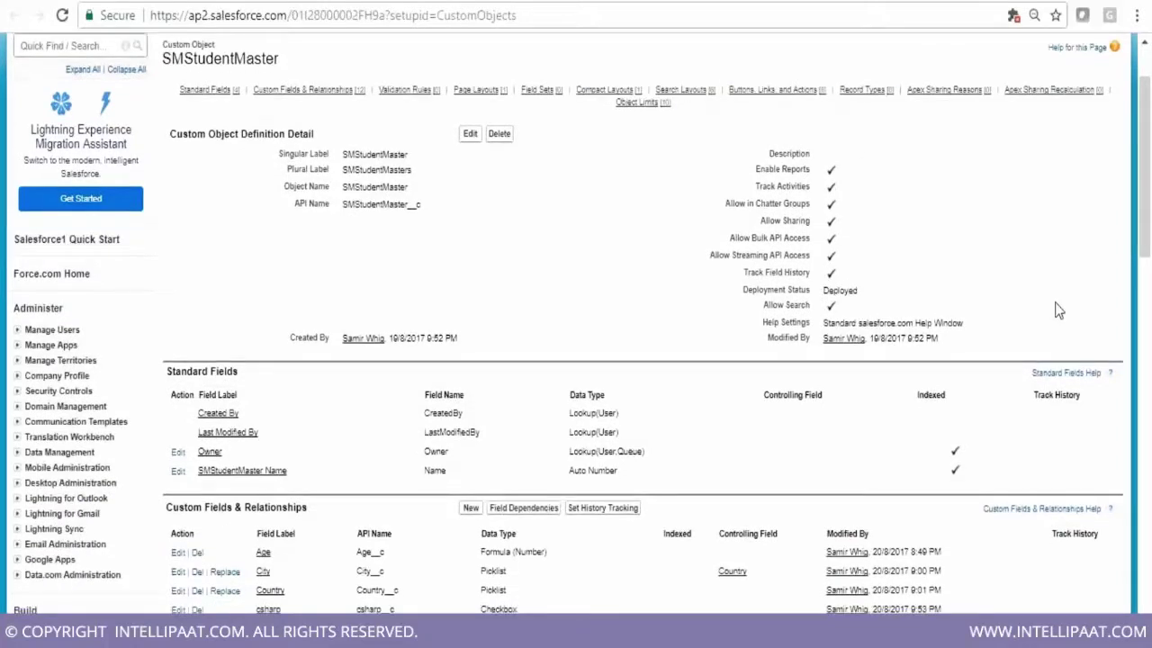
scroll(1058, 311, down, 1)
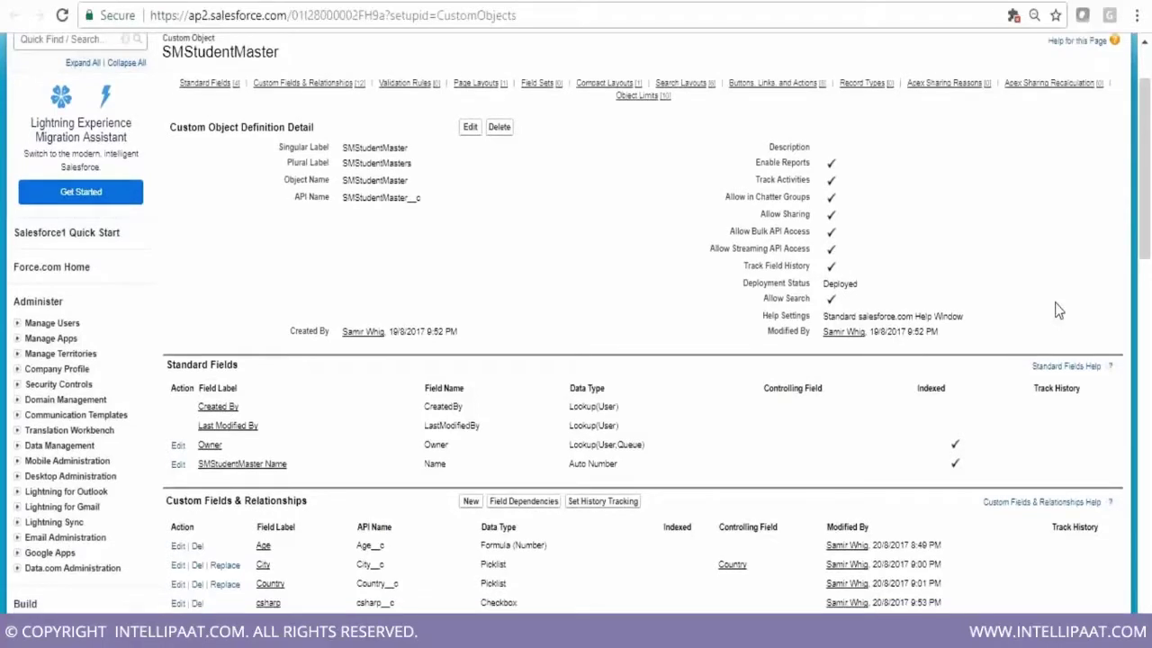
scroll(1059, 311, down, 1)
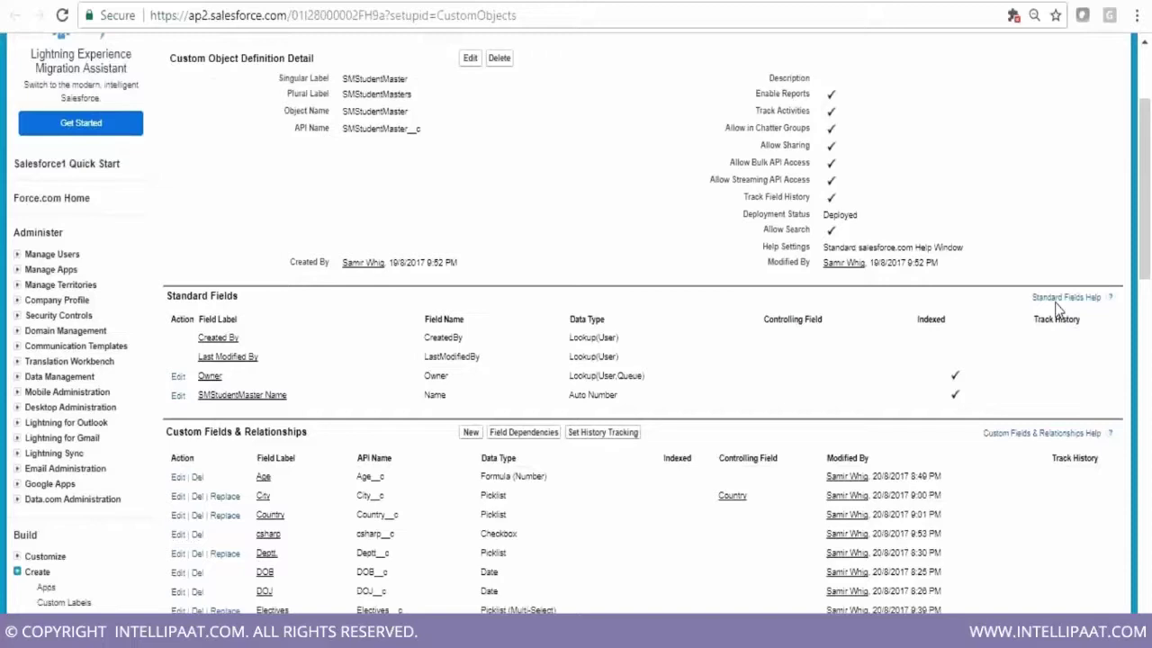
scroll(1058, 311, down, 2)
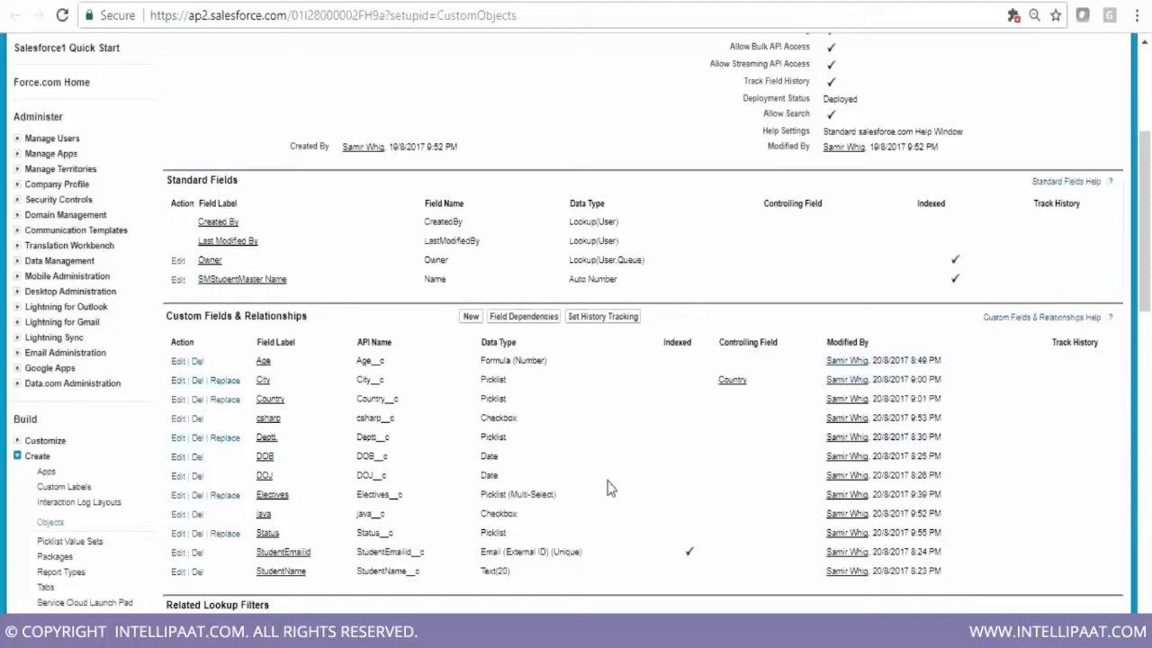
click(482, 630)
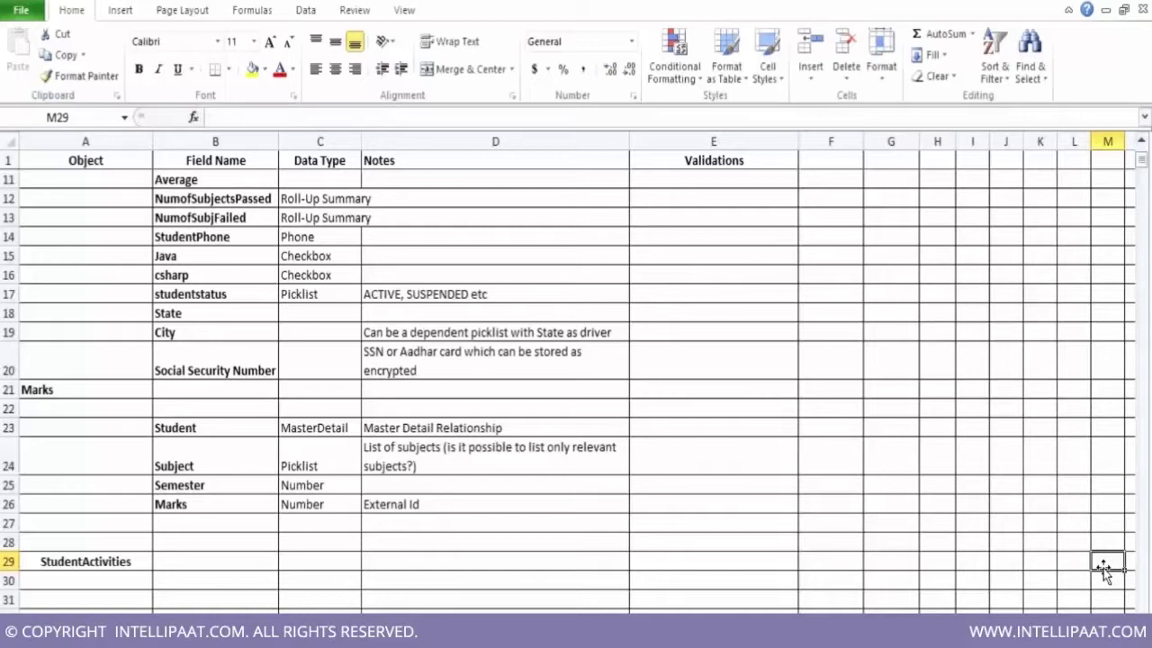
click(483, 630)
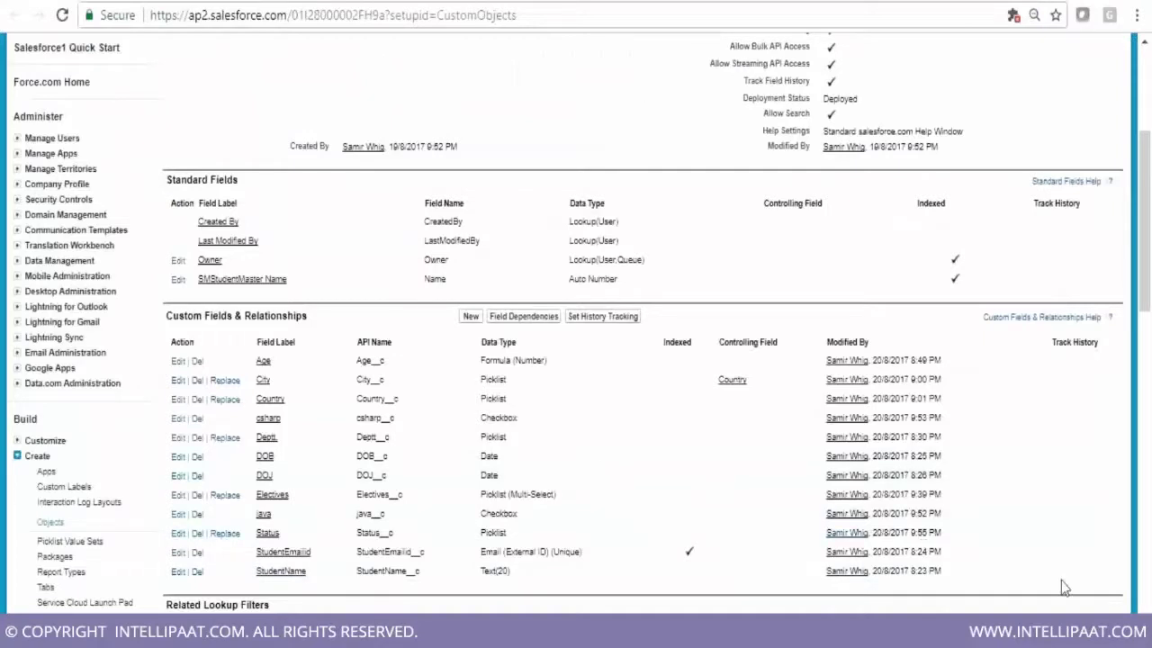
scroll(576, 324, down, 1)
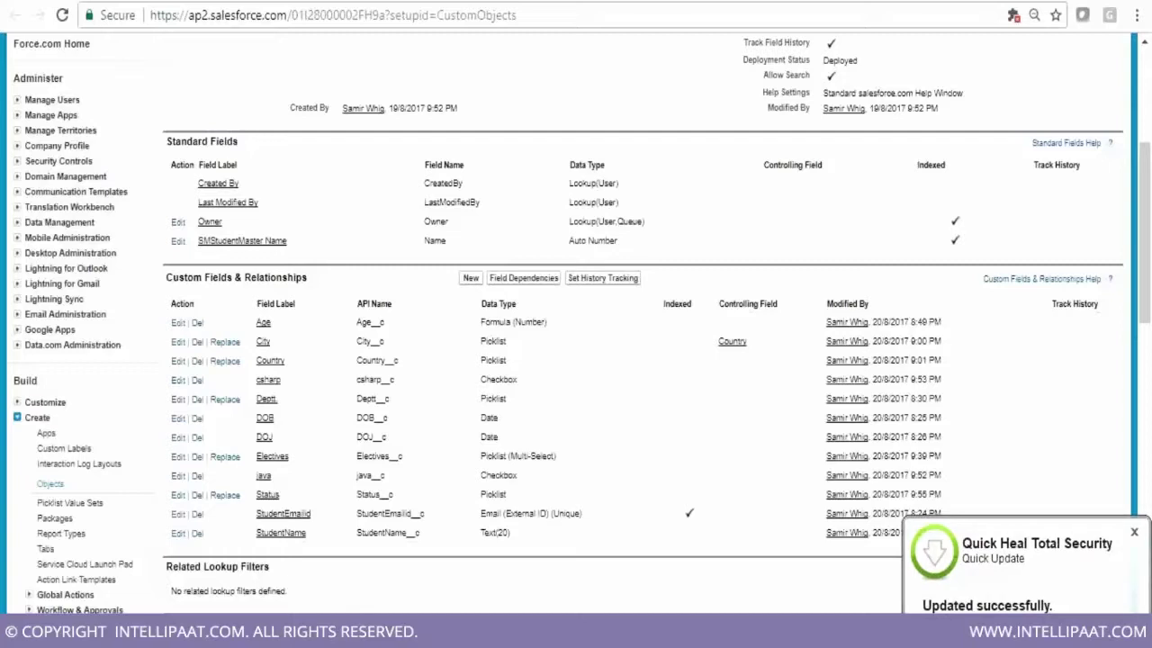
click(1135, 532)
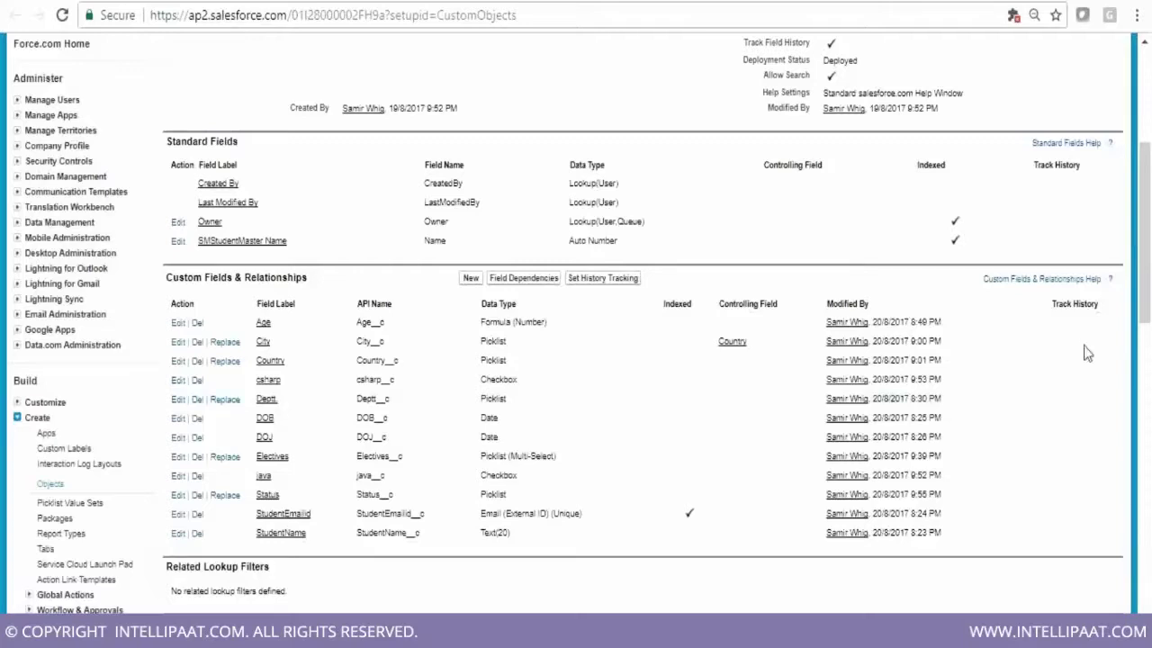
scroll(1084, 342, down, 1)
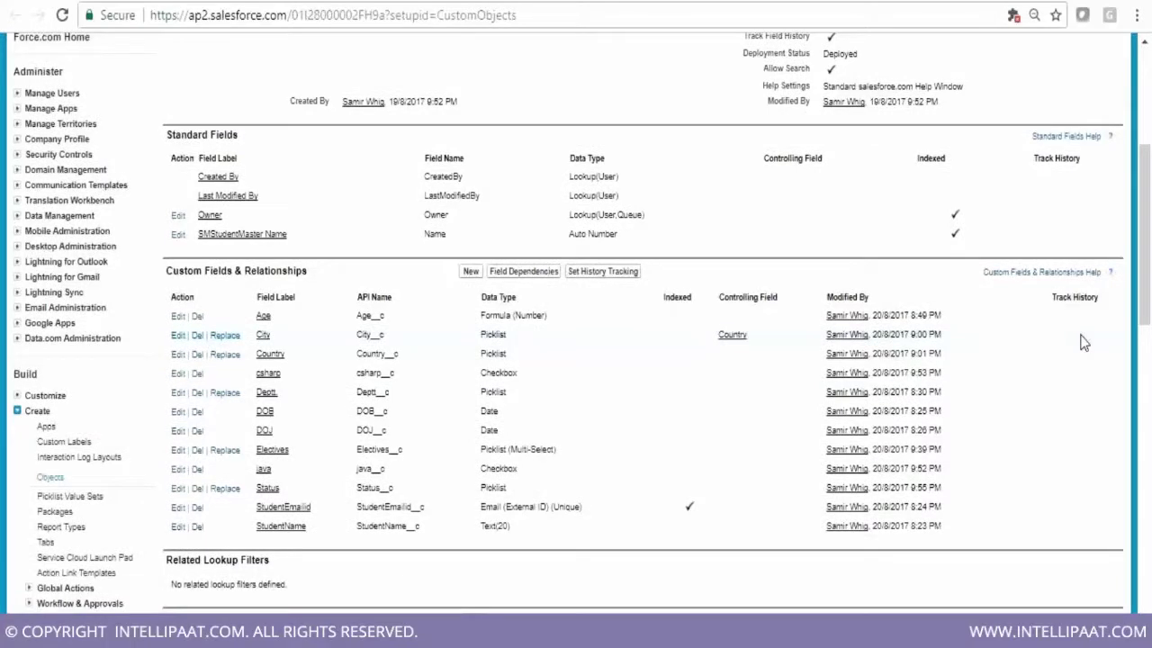
scroll(1084, 342, down, 1)
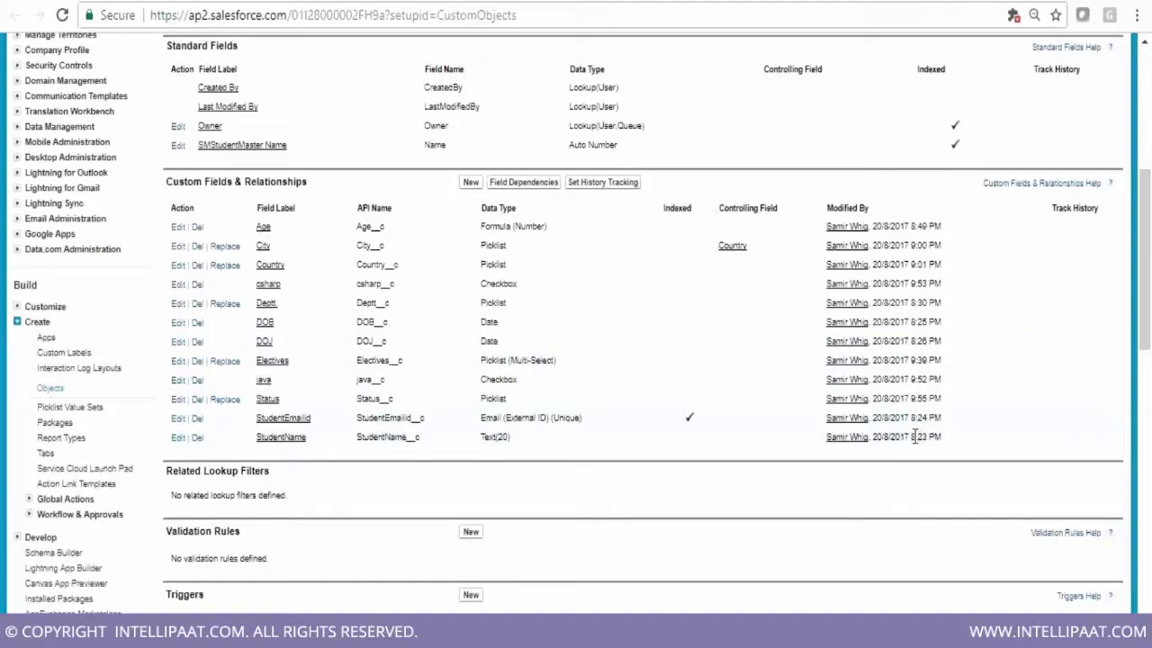
scroll(914, 438, down, 1)
scroll(914, 436, down, 1)
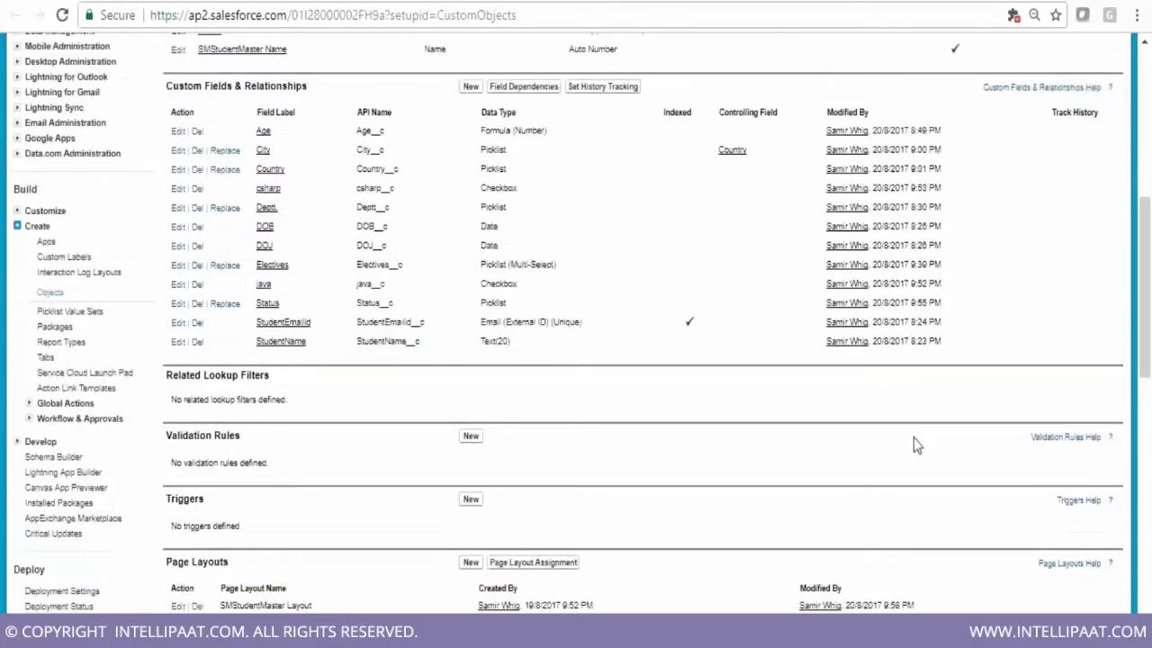
scroll(913, 445, down, 1)
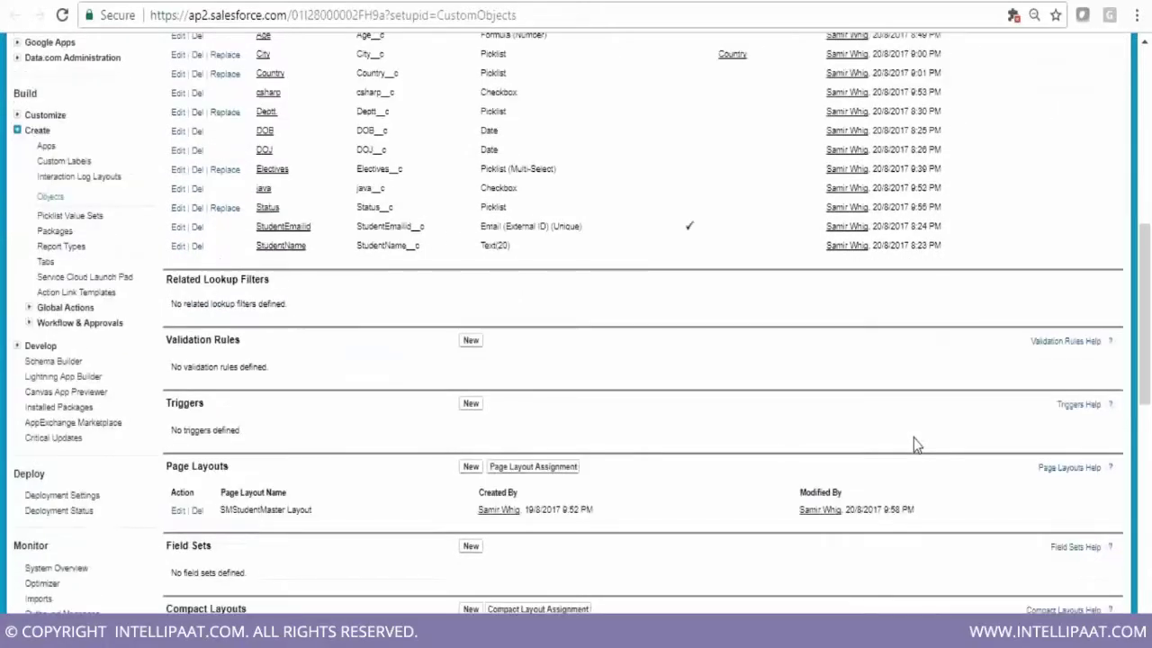
scroll(913, 444, down, 1)
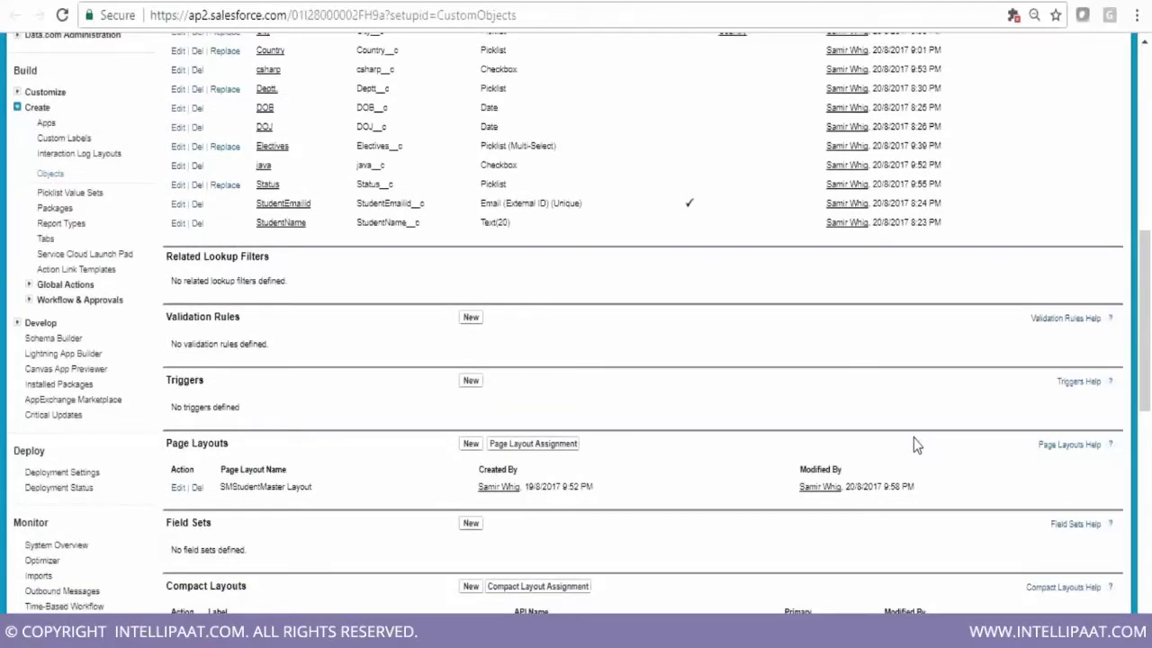
scroll(913, 441, down, 1)
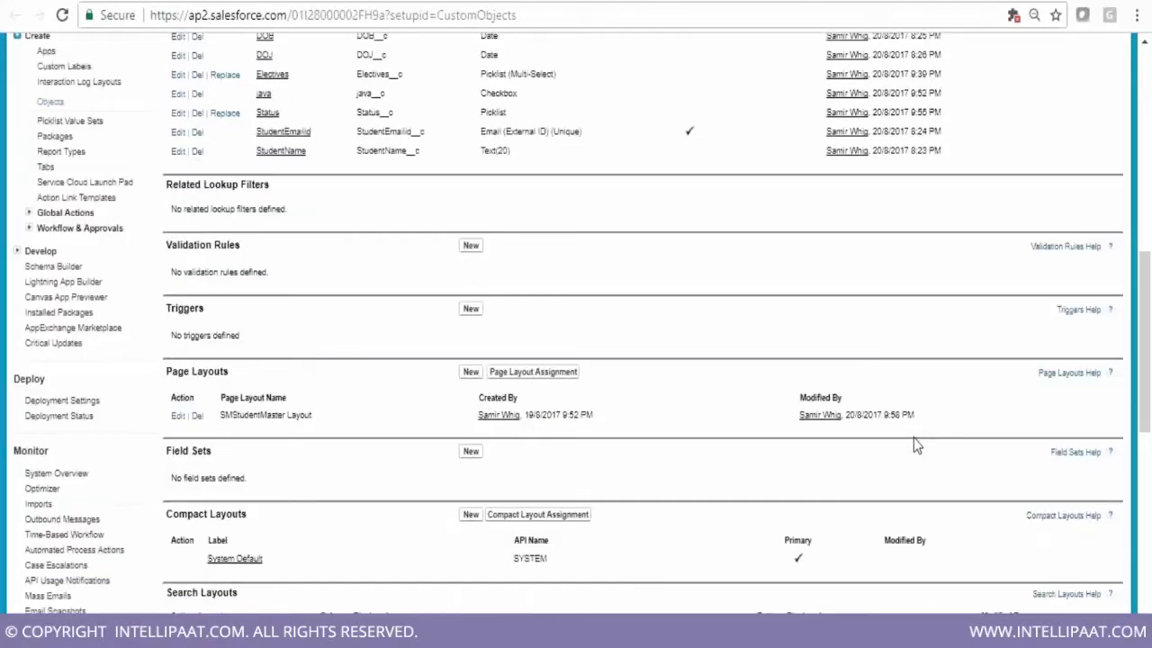
scroll(913, 439, up, 1)
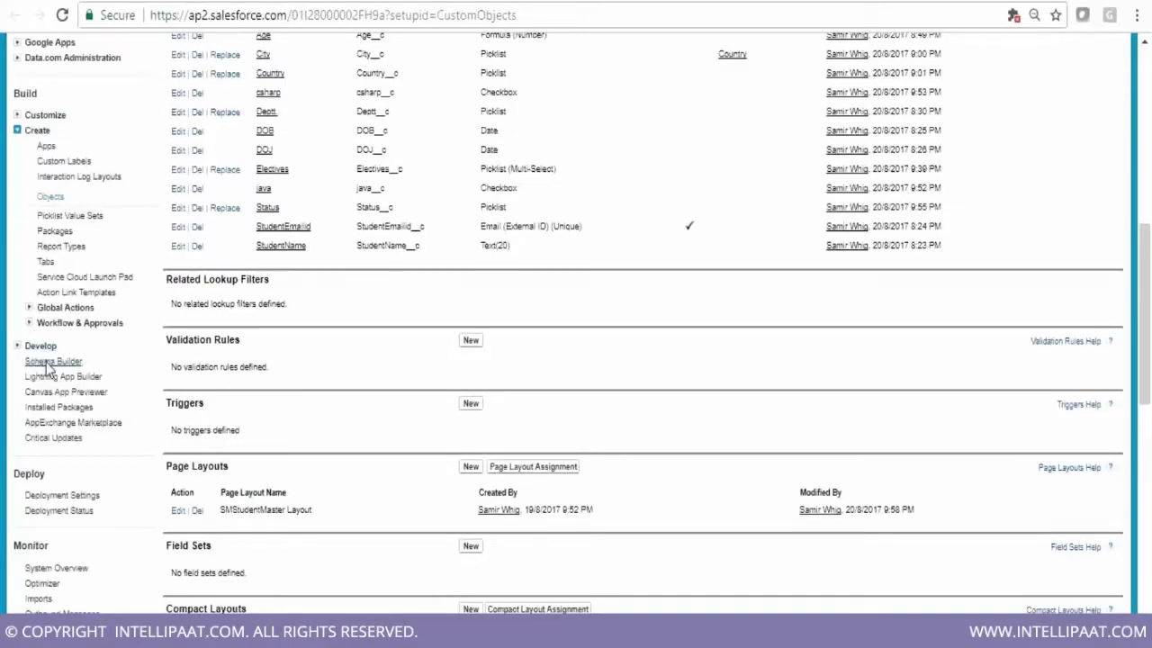
Open Schema Builder and clear the CUStudentMaster and CUStudentMark objects from the canvas
click(49, 364)
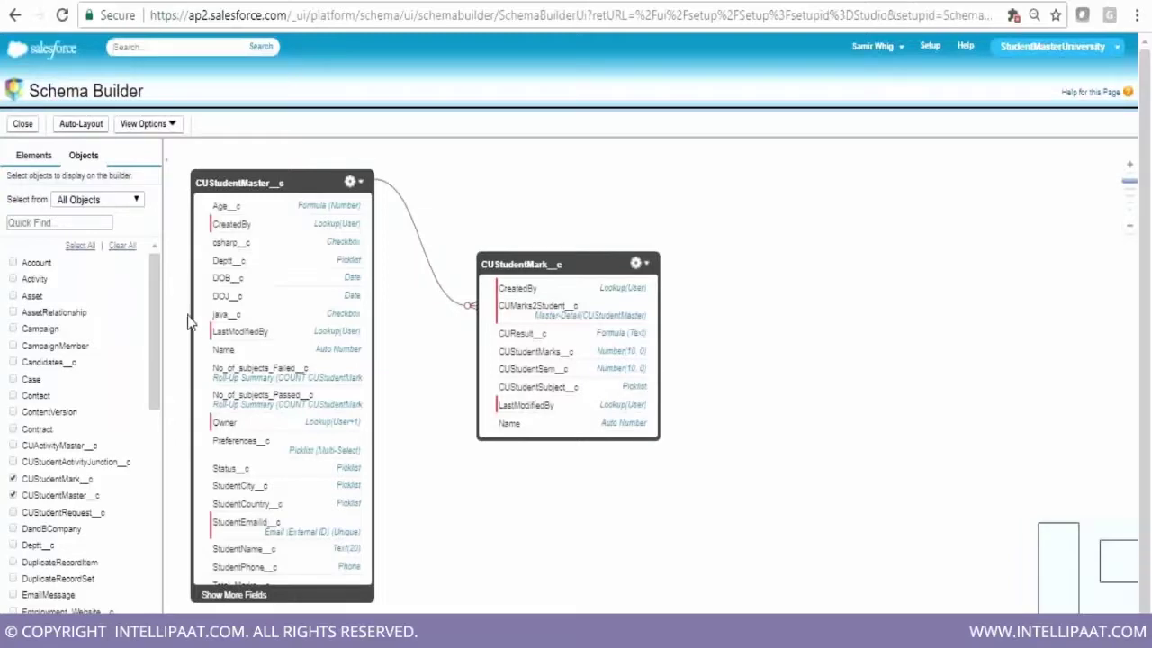
click(119, 248)
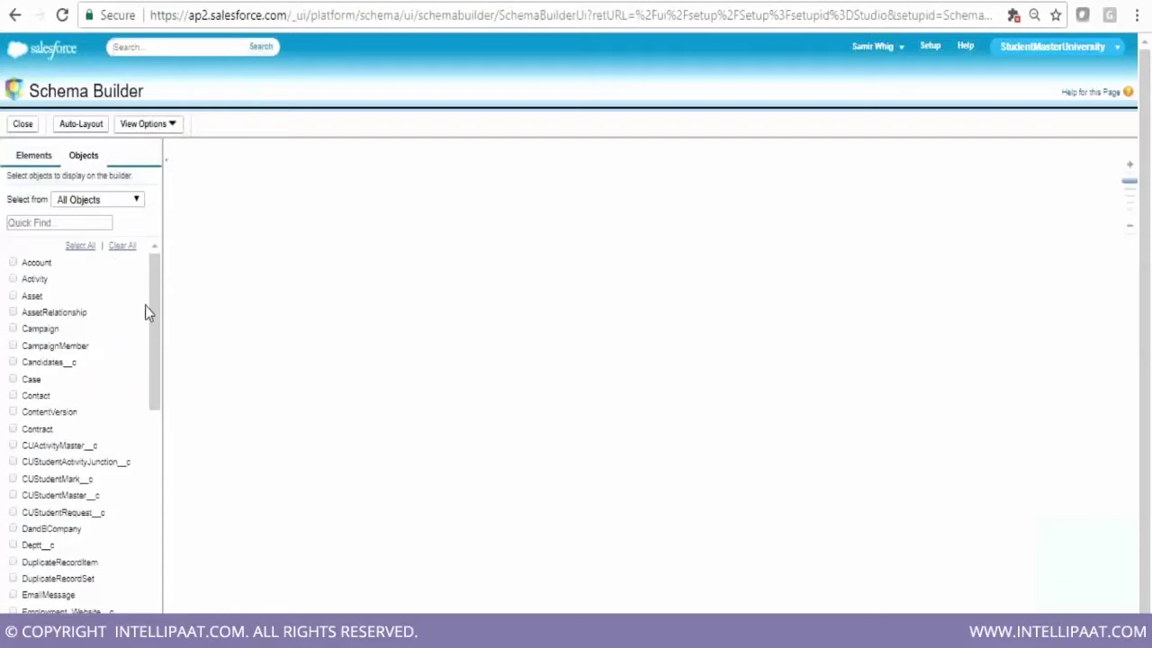
Select SMStudentMaster__c in the Objects list and position its box on the canvas
drag(154, 326, 155, 551)
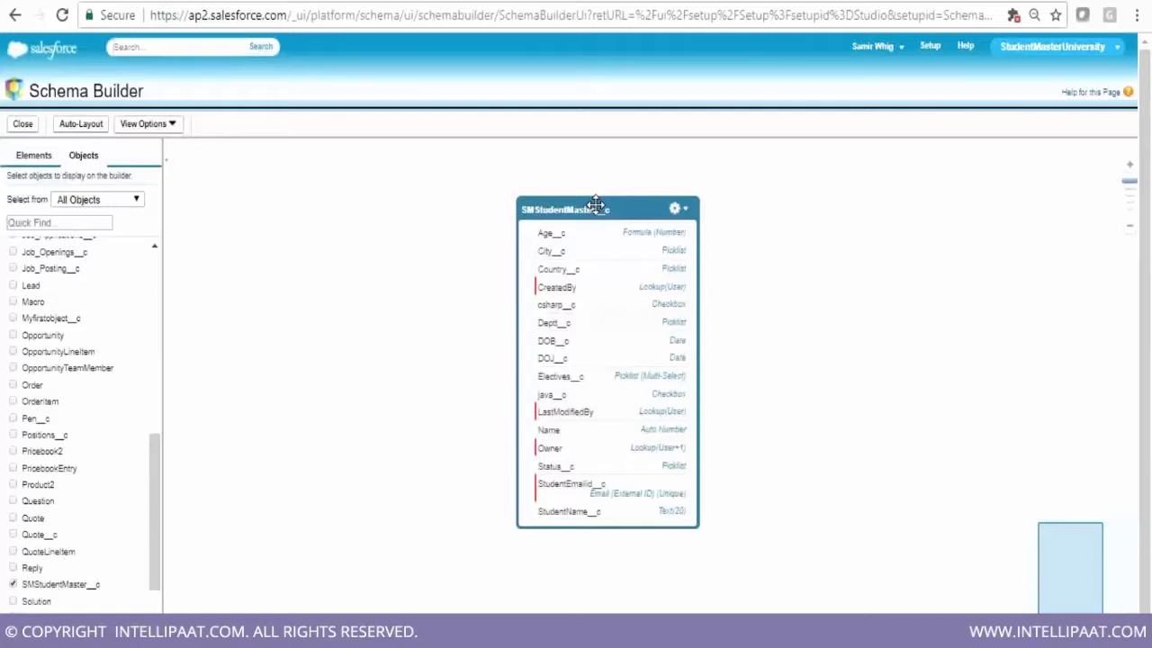
drag(596, 206, 604, 202)
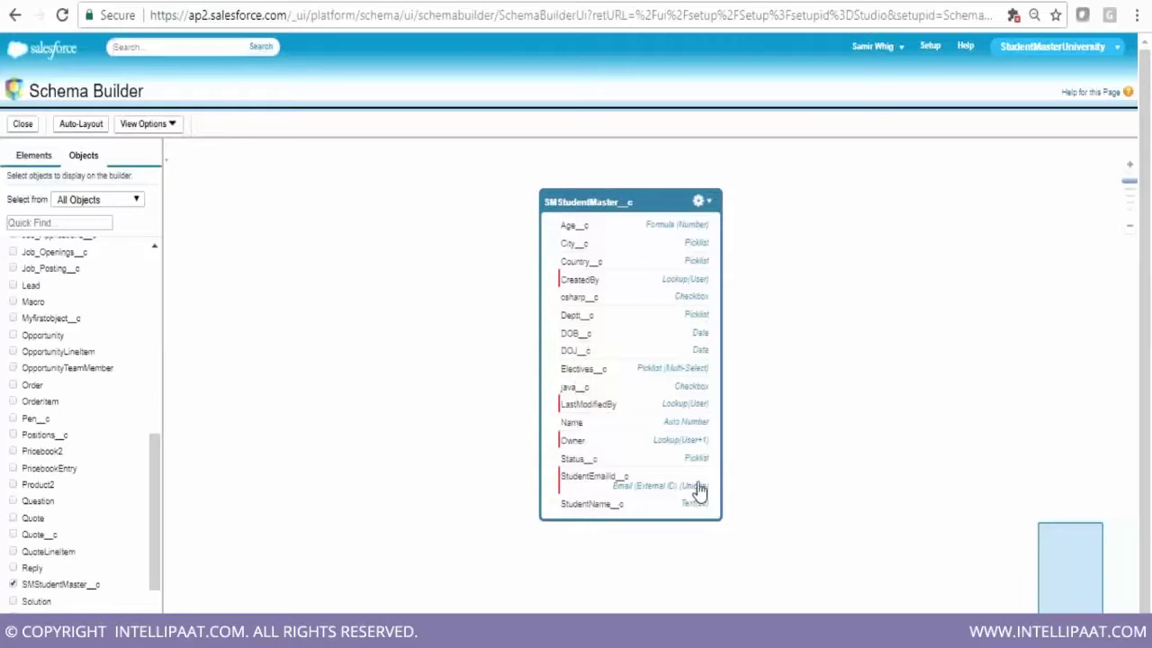
drag(157, 513, 120, 255)
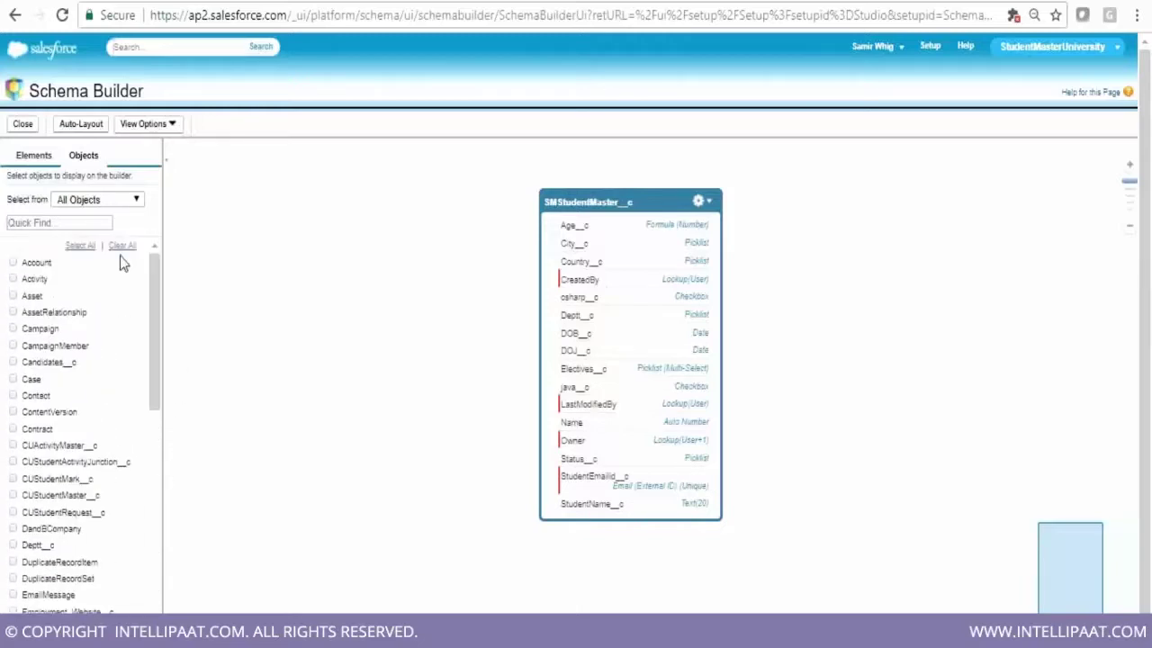
Drop a new object onto the schema with label SMStudentMark and plural label SMStudentMarks
click(34, 157)
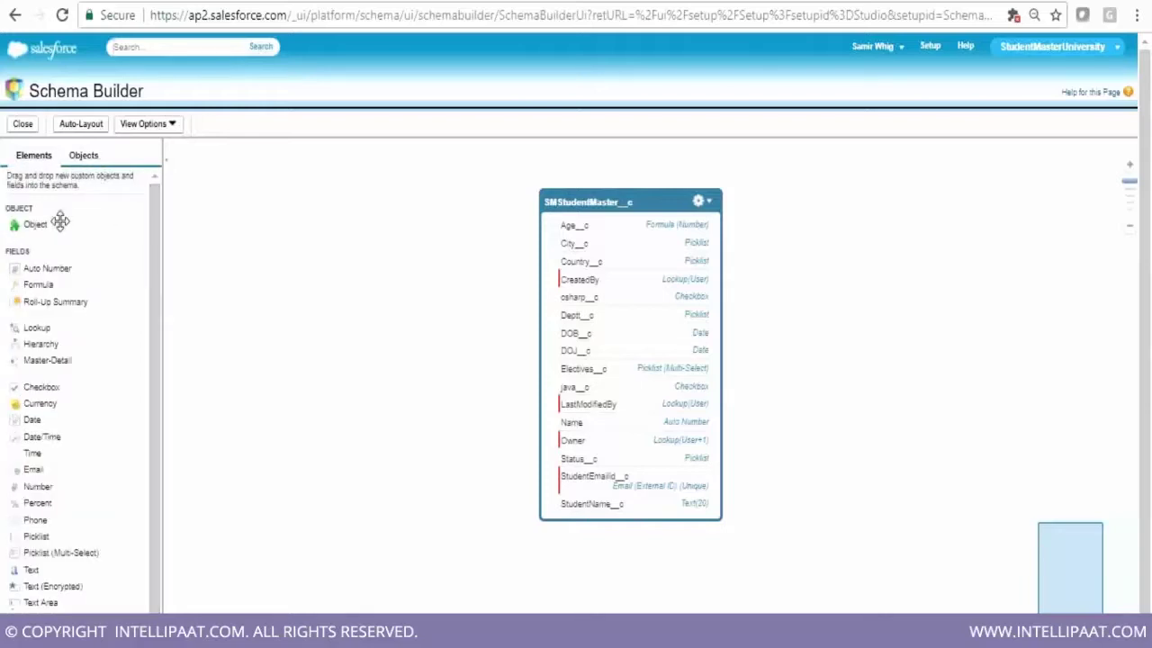
drag(35, 223, 386, 288)
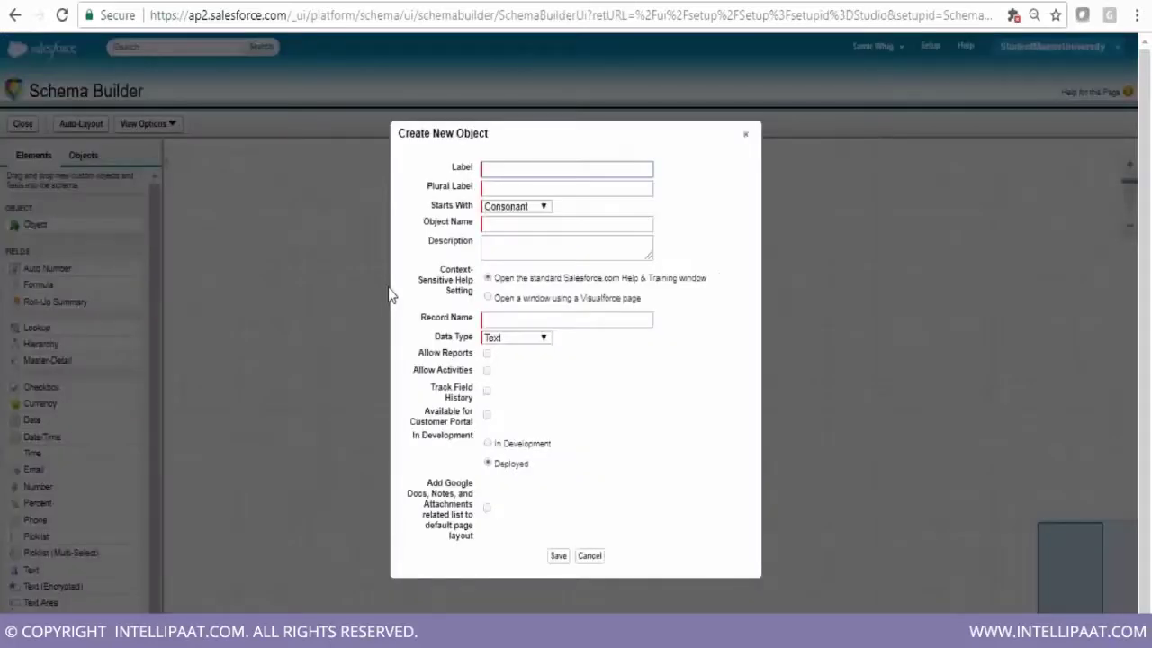
text(SMStudentMarks)
click(544, 190)
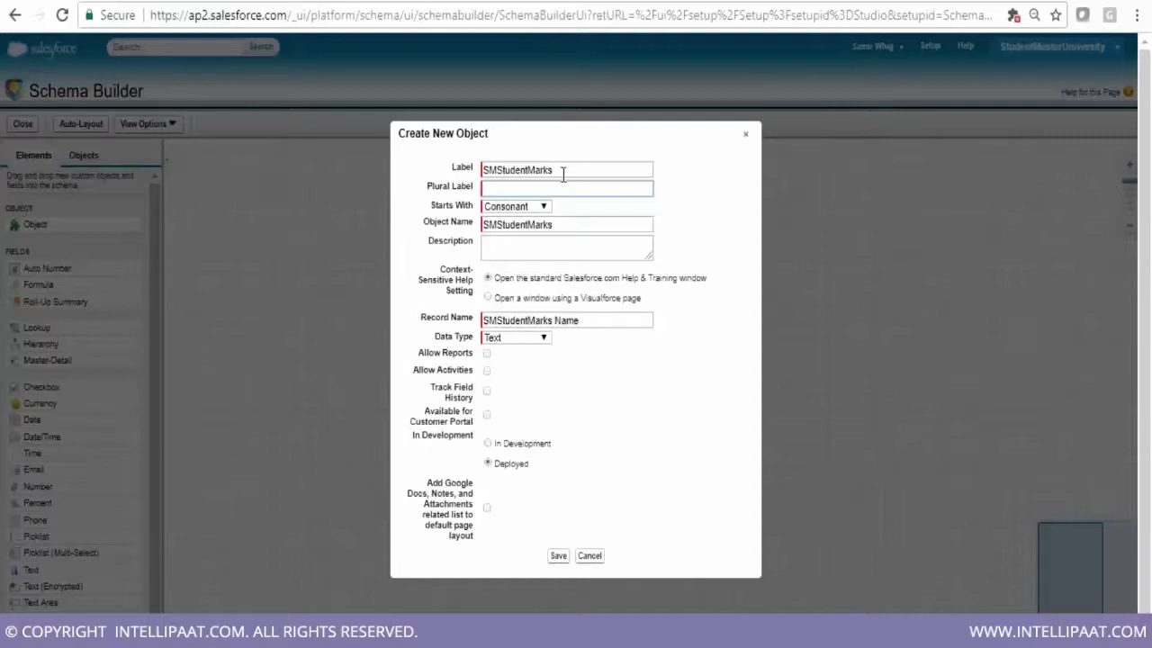
click(562, 175)
key(BackSpace)
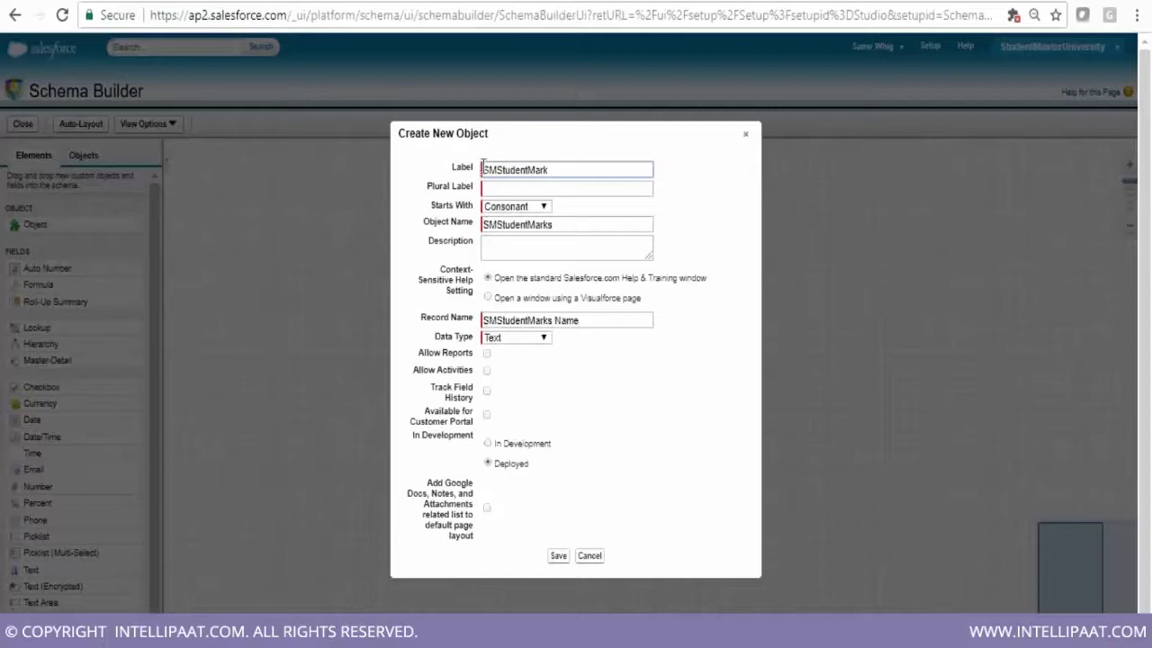
double_click(550, 177)
key(ctrl+c)
click(520, 188)
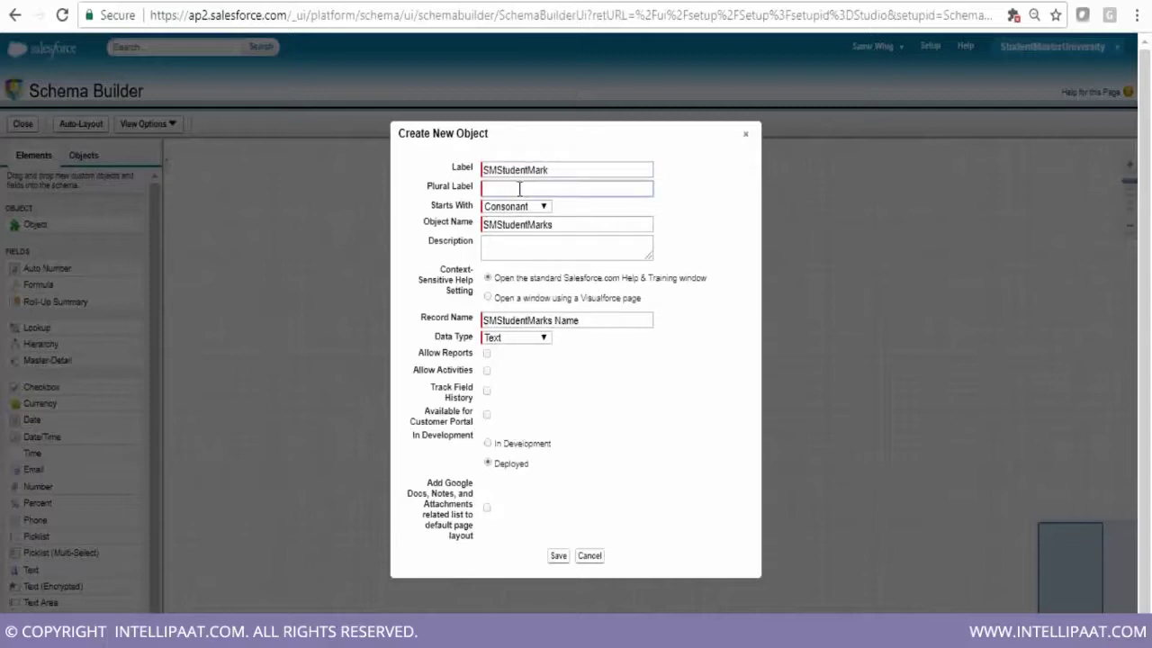
key(ctrl+v)
text(s)
click(544, 338)
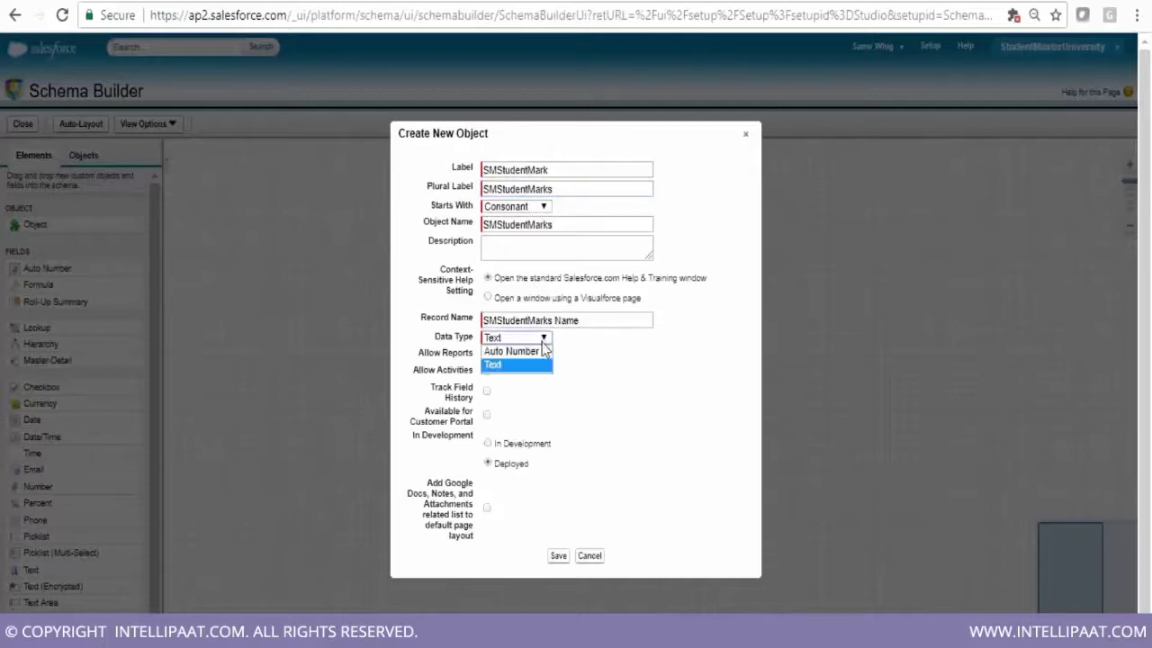
Make the record name Auto Number with format SMSTUDMARKS-{0000}, starting at 1
click(539, 360)
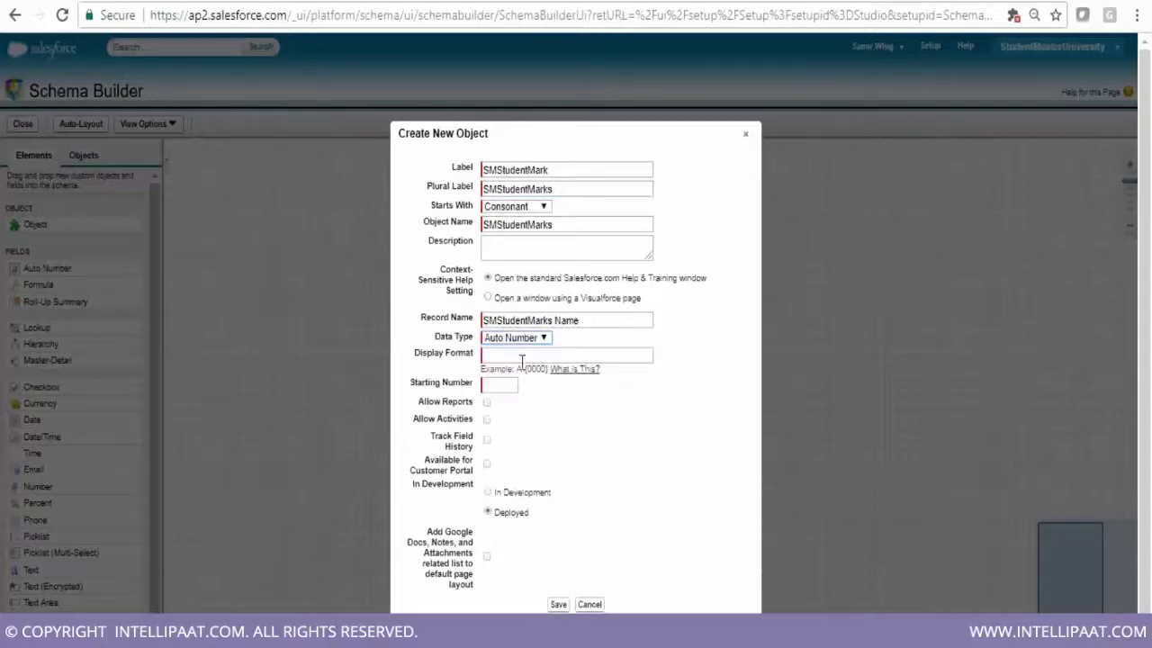
click(500, 354)
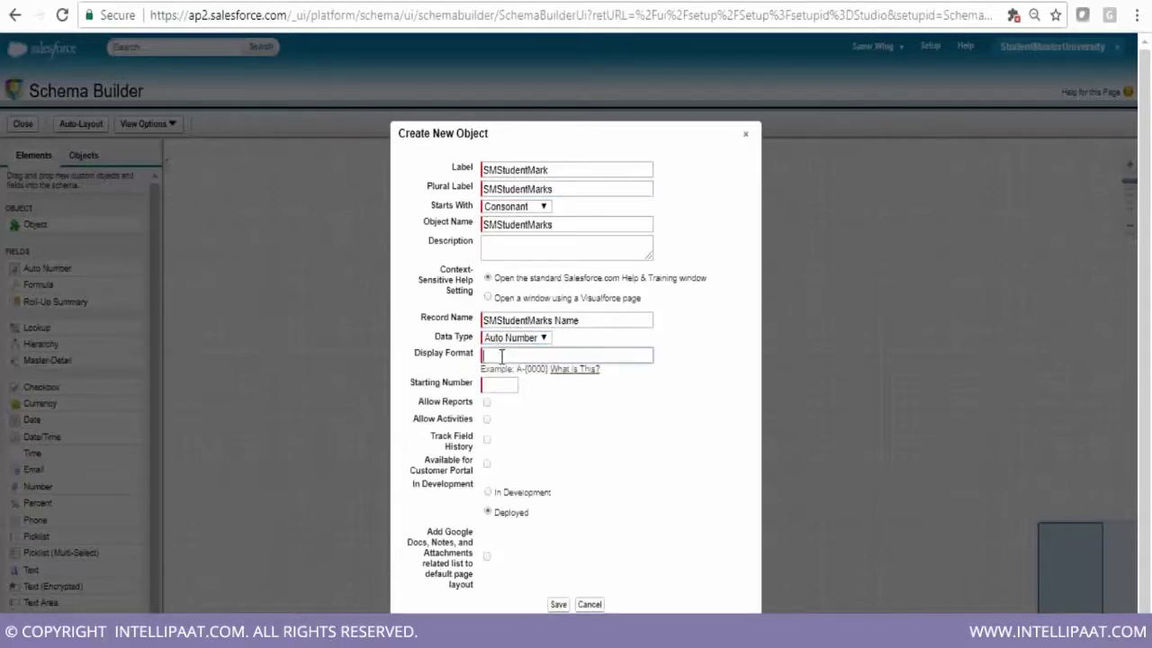
text(SM)
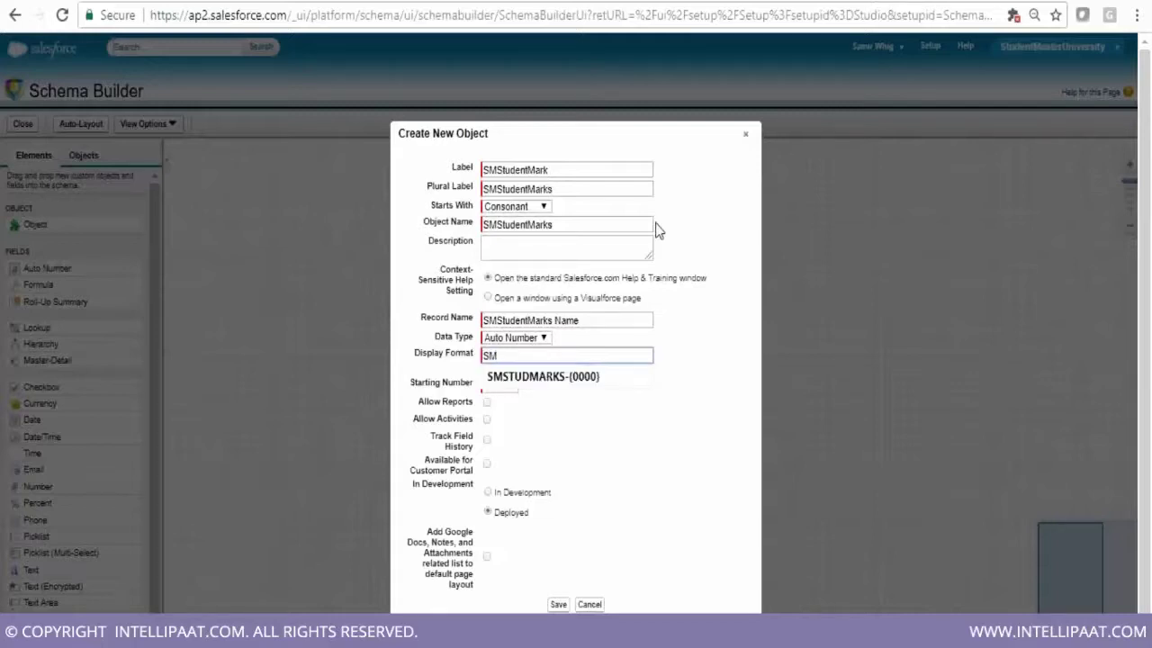
key(Down)
key(Return)
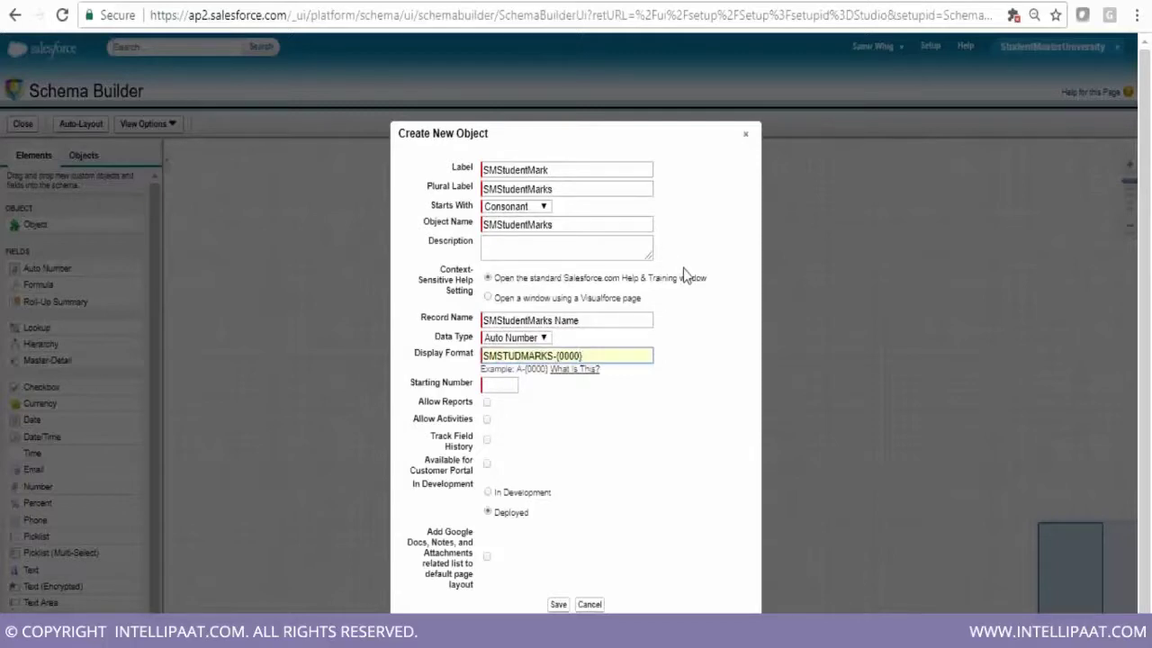
click(501, 382)
text(1)
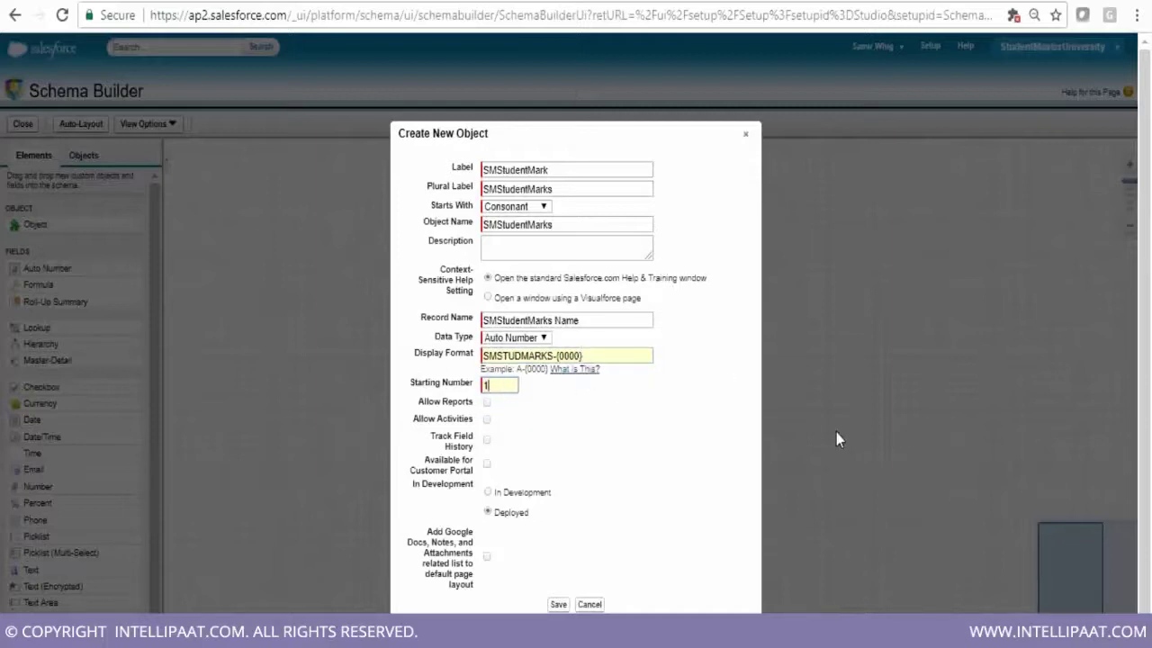
Enable reports, activities, field history and attachments, then save the SMStudentMarks object
click(487, 402)
click(488, 419)
click(488, 441)
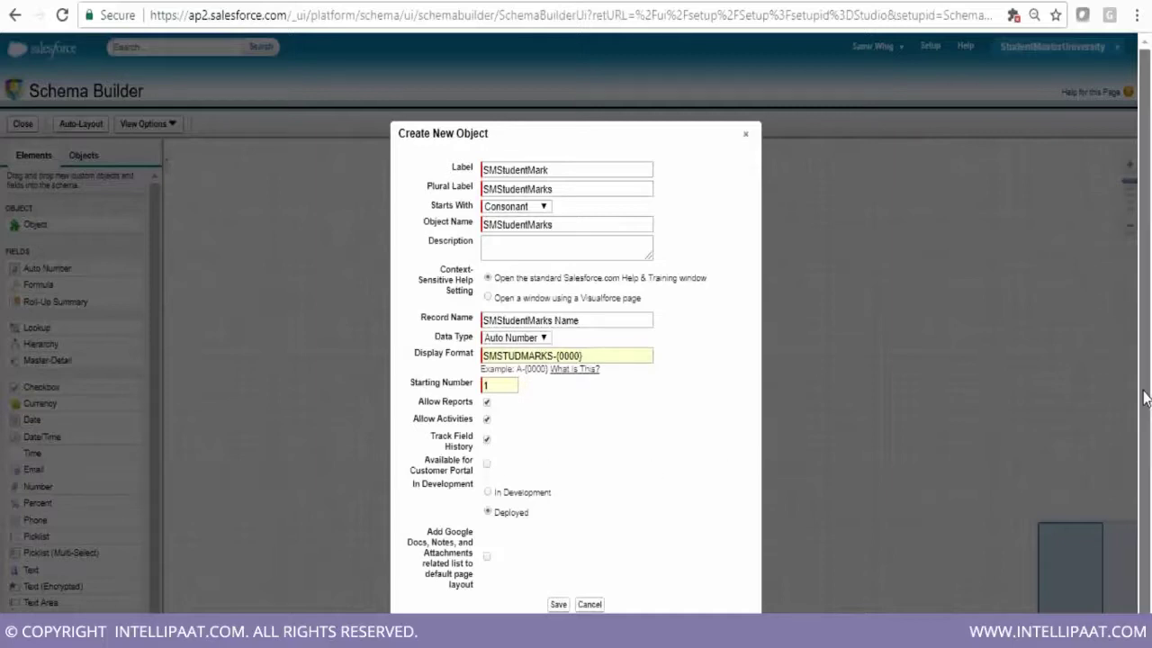
drag(1144, 399, 1145, 438)
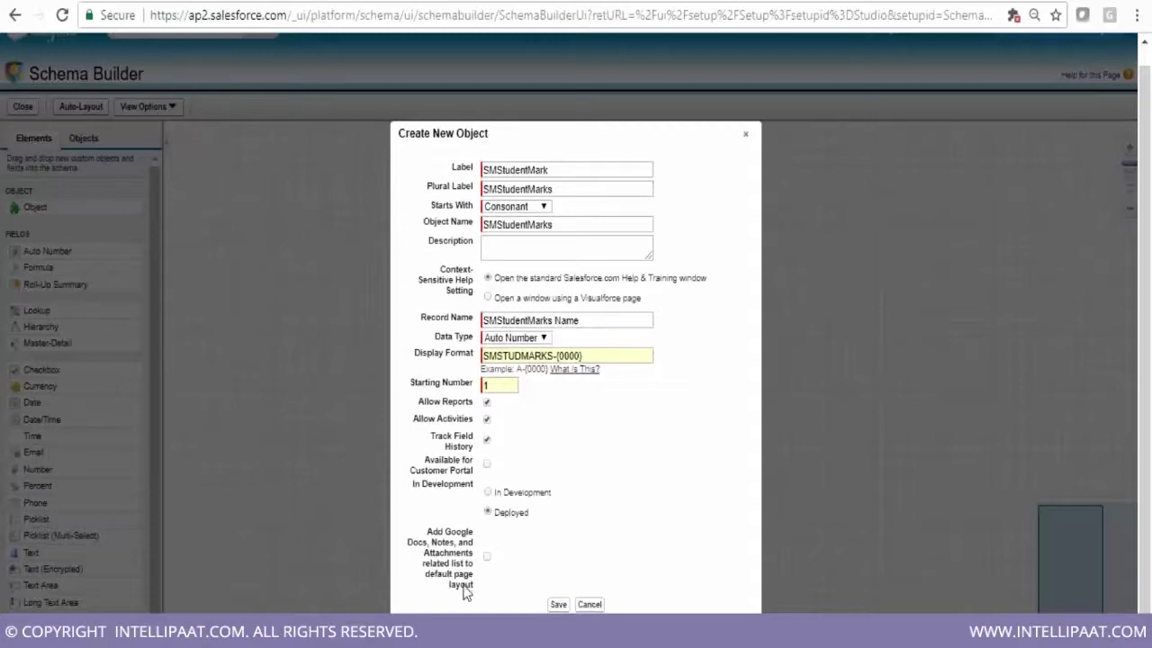
click(487, 558)
click(558, 605)
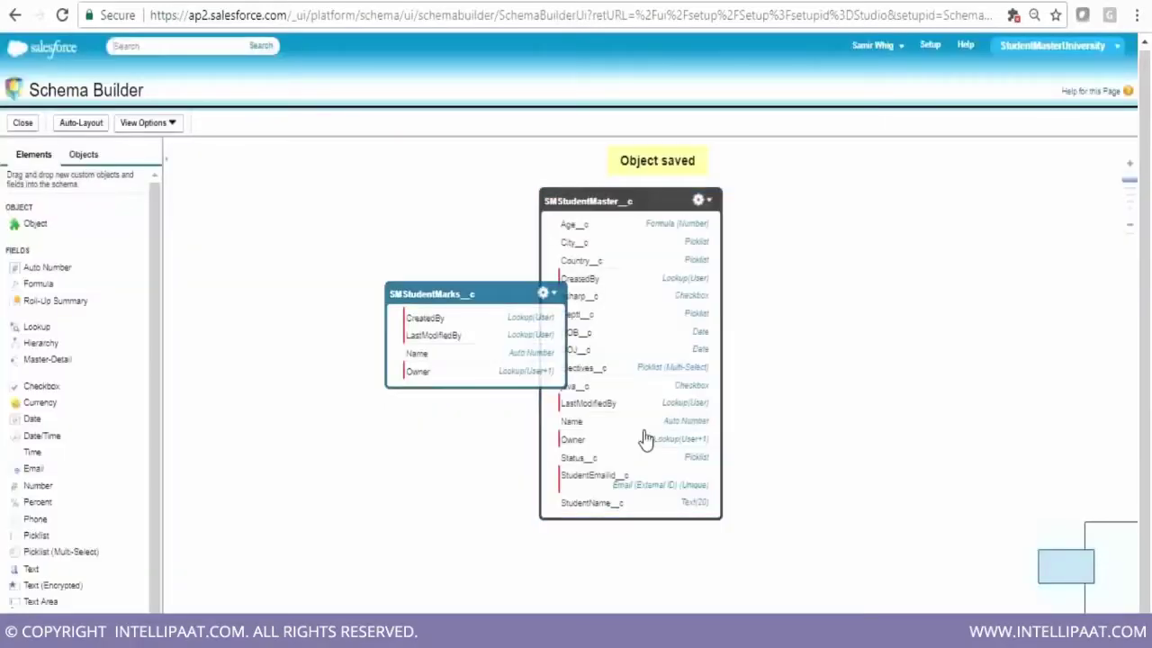
Move the SMStudentMarks__c box to the left of SMStudentMaster__c in the diagram
drag(488, 296, 412, 233)
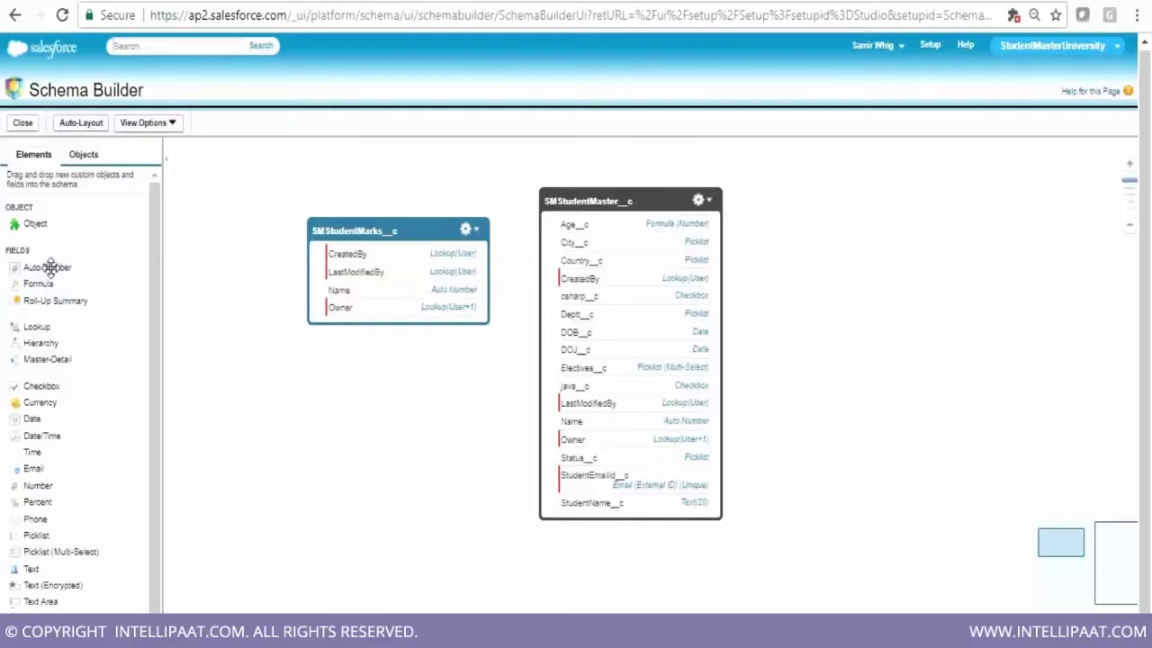
mouse_move(51, 267)
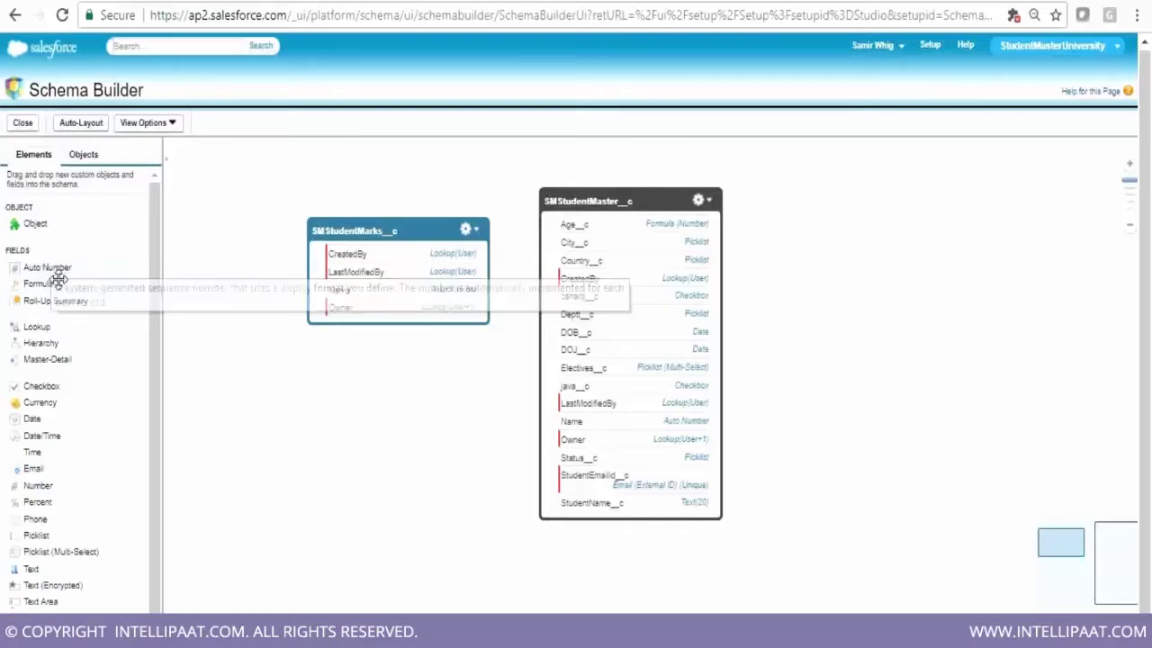
mouse_move(53, 304)
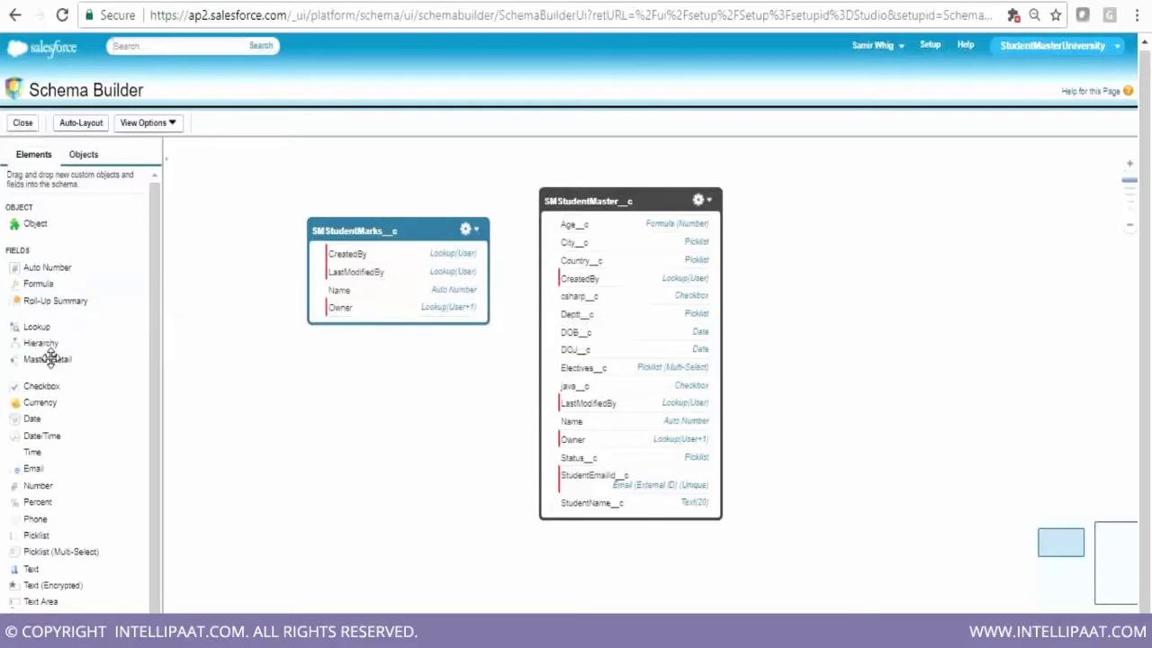
Add and save a Number field SMStudentMarks with length 3 on SMStudentMarks__c
mouse_move(50, 330)
drag(45, 486, 359, 278)
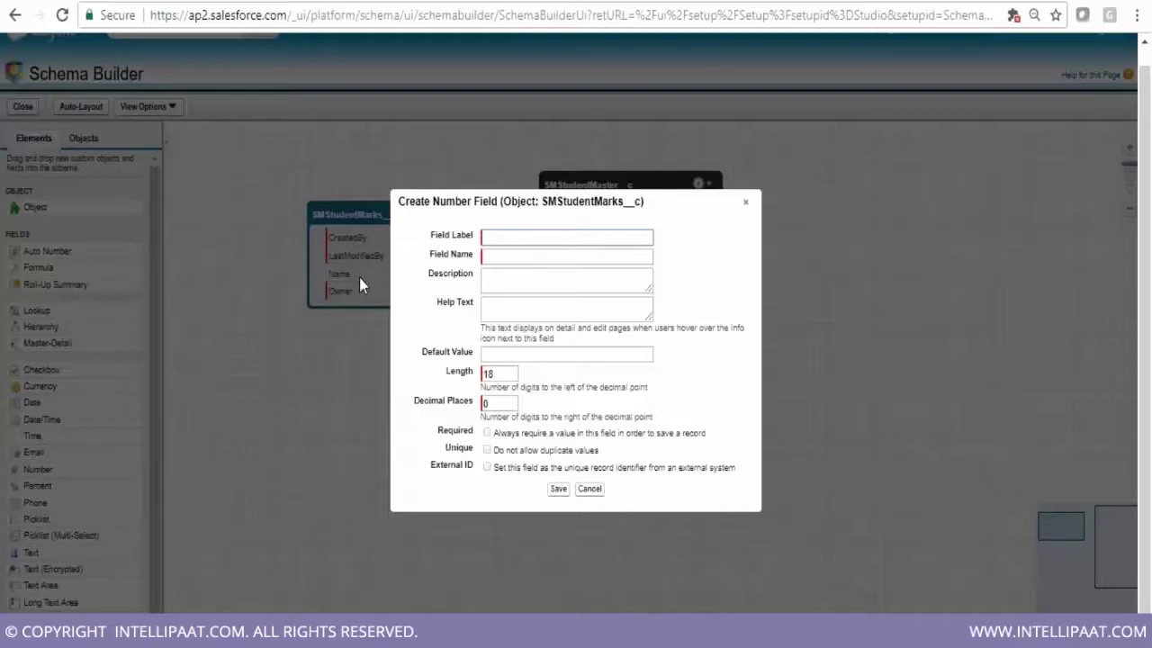
text(SMStudentMarks)
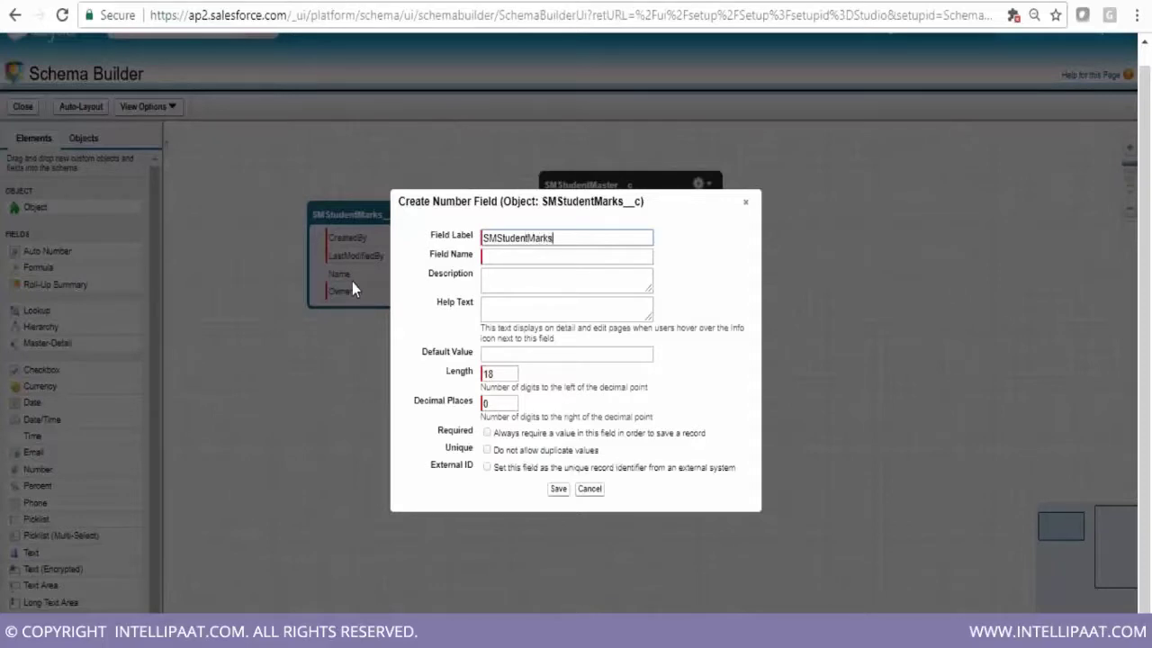
click(496, 254)
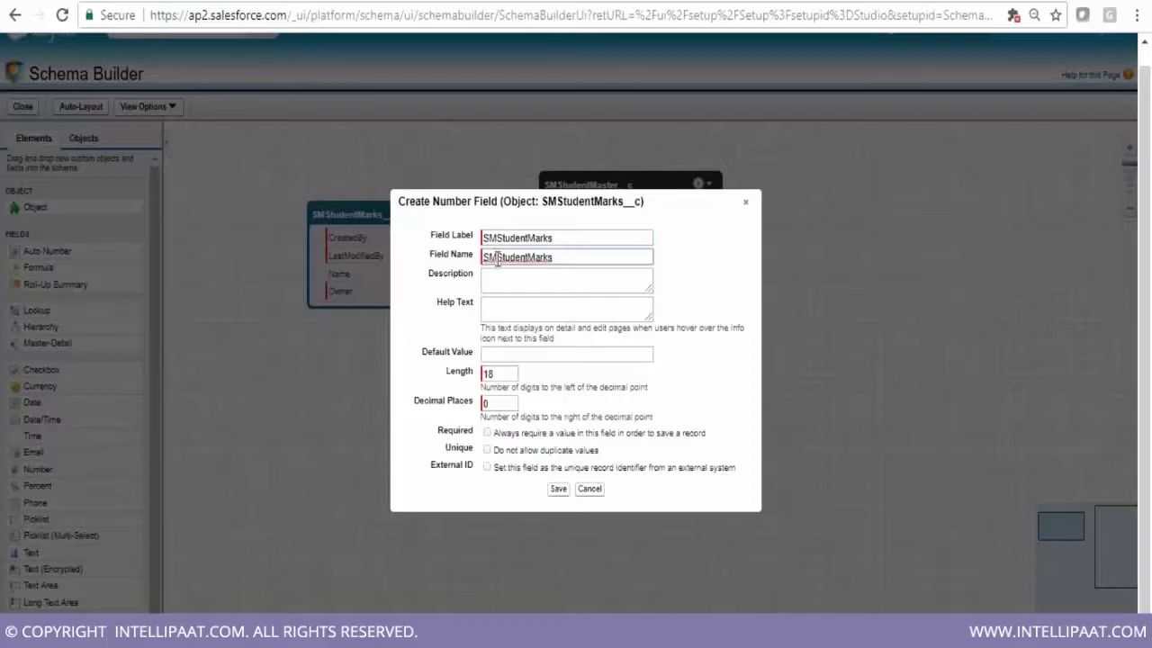
click(501, 378)
key(BackSpace)
key(BackSpace)
text(3)
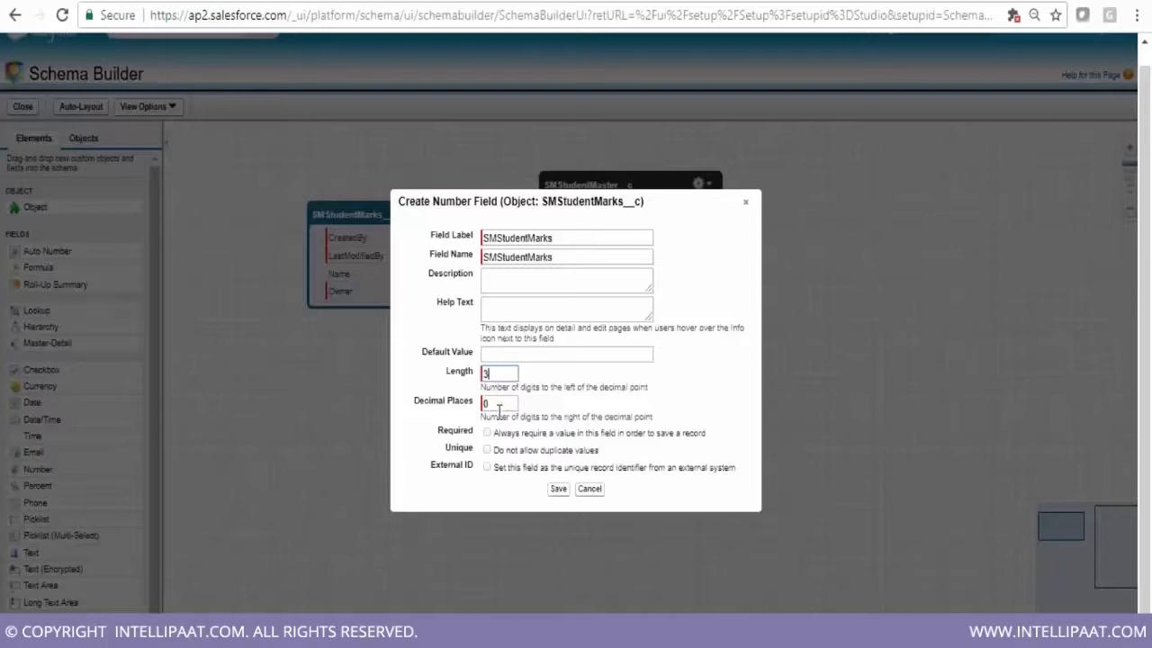
click(557, 490)
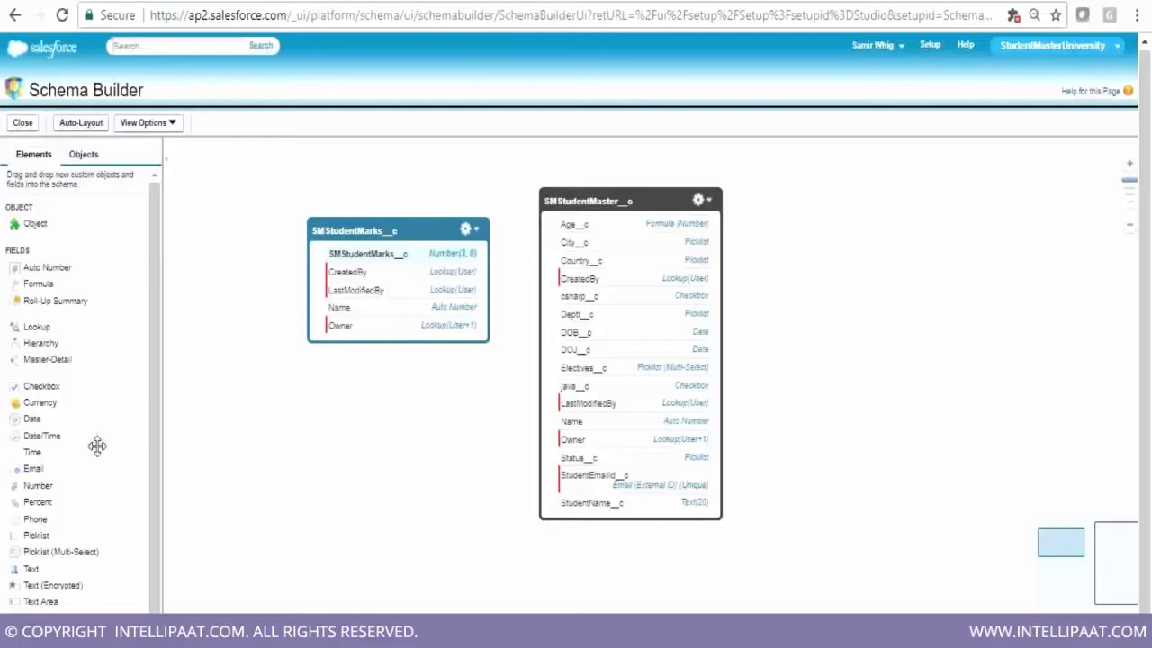
Add and save a Number field SMStudentSem with length 10 on SMStudentMarks__c
drag(44, 486, 389, 309)
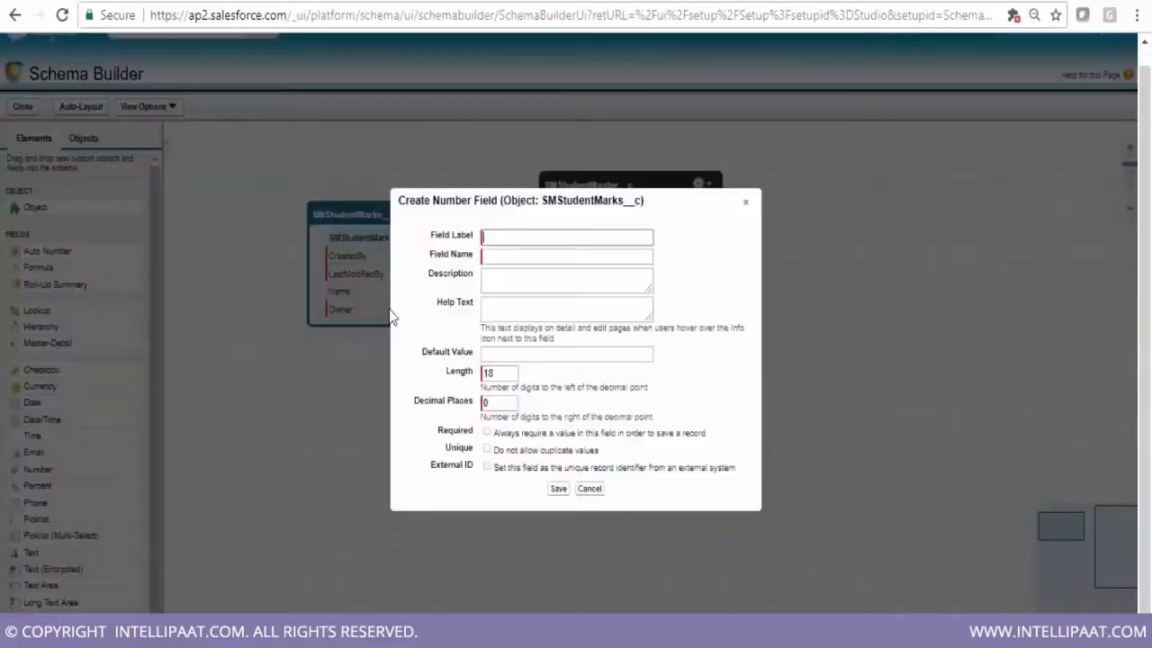
text(SMStudentSem)
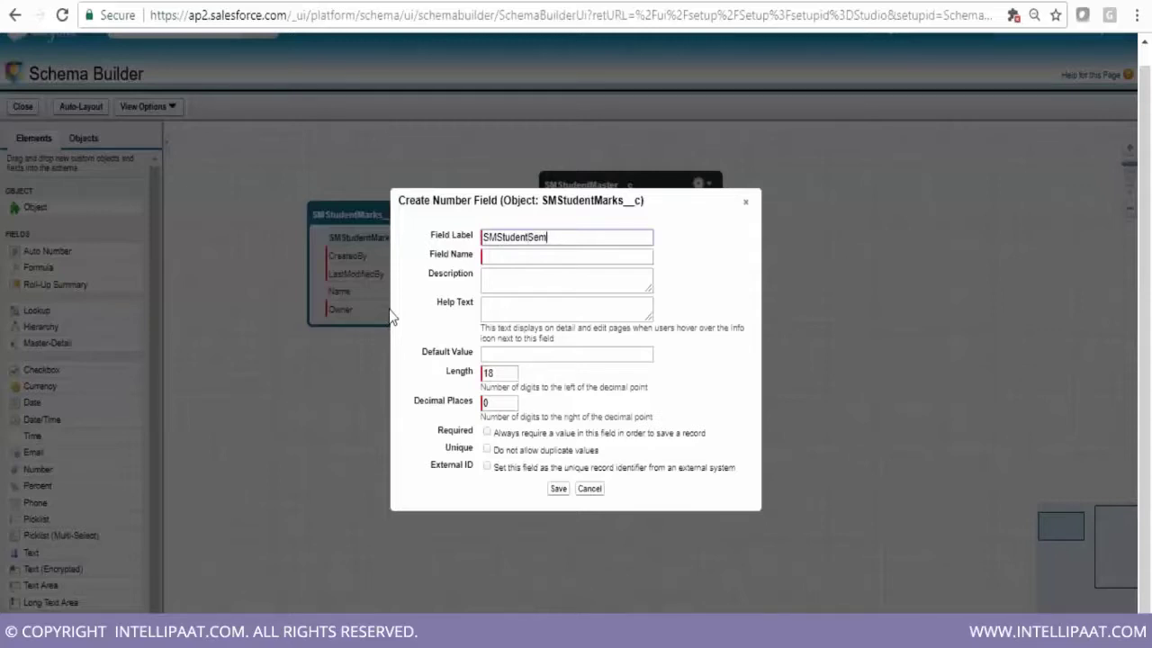
click(505, 259)
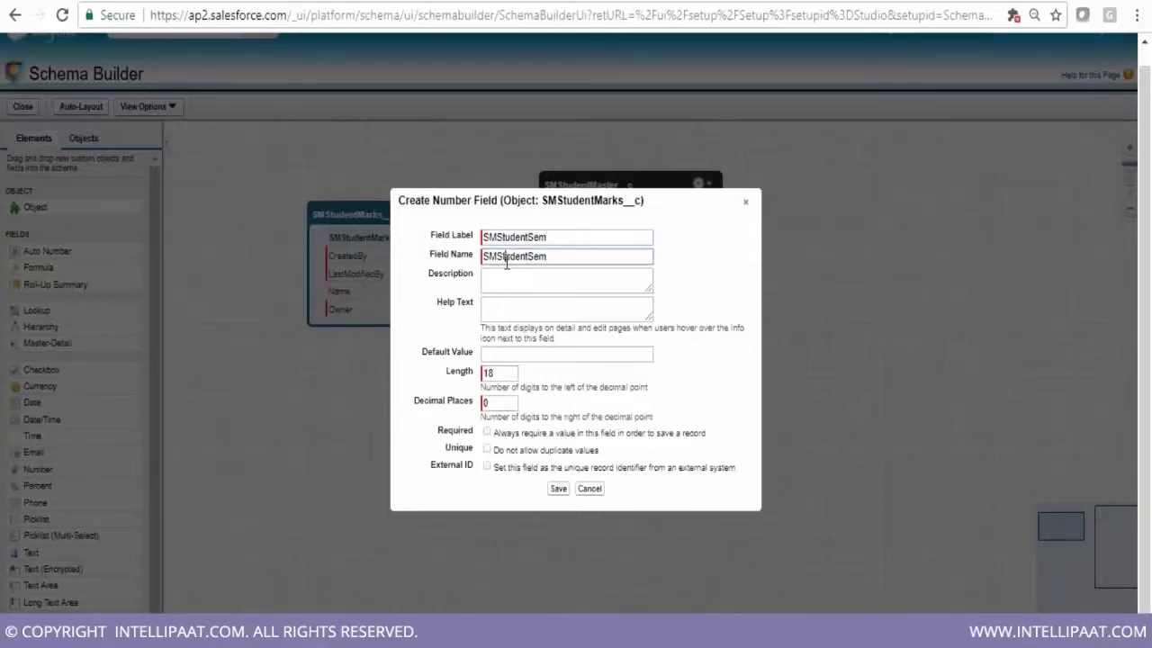
click(506, 374)
key(BackSpace)
key(BackSpace)
text(10)
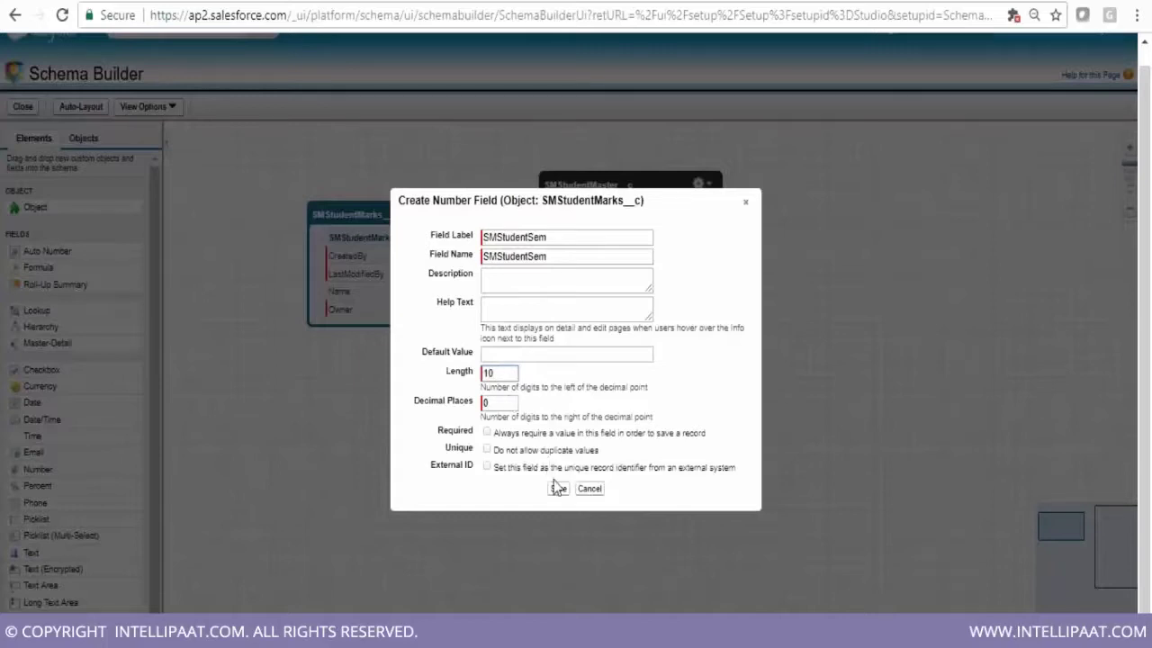
click(556, 488)
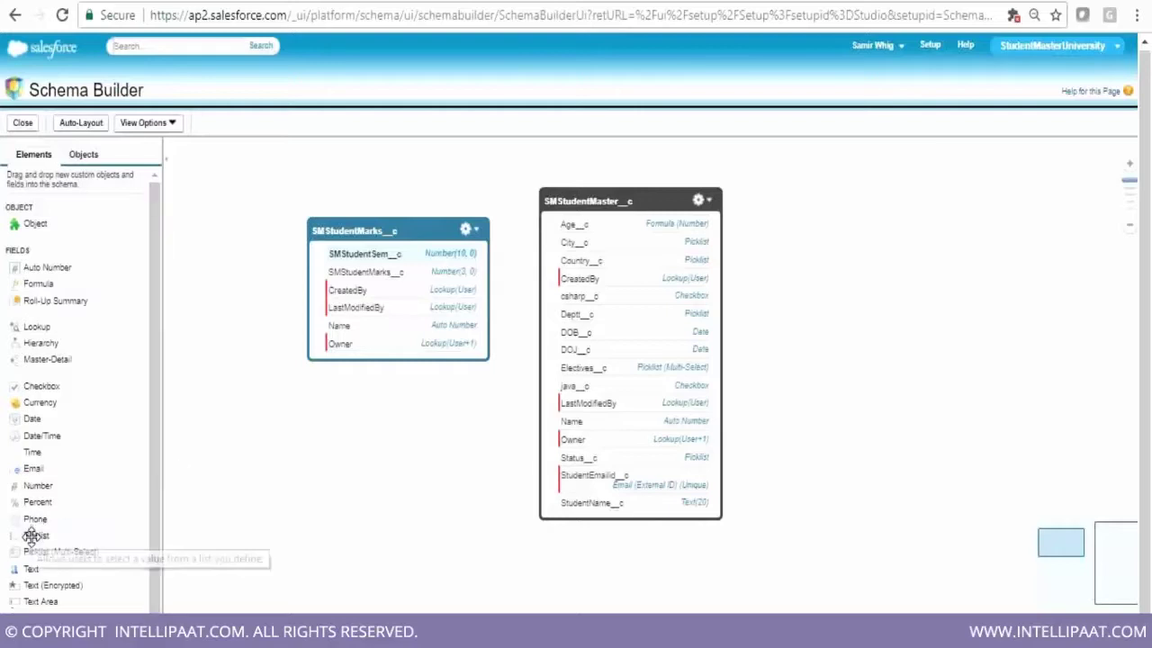
Add a picklist field to SMStudentMarks__c labelled SMStudentSubject
drag(31, 535, 340, 286)
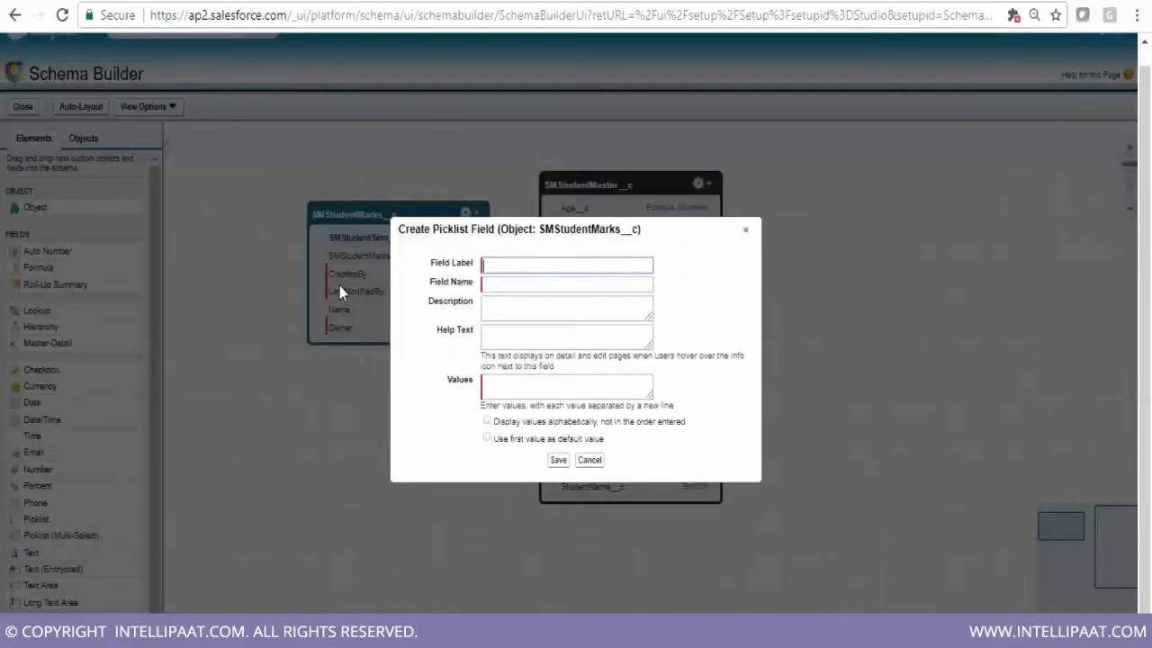
text(SMStudent)
text(Subject)
key(Tab)
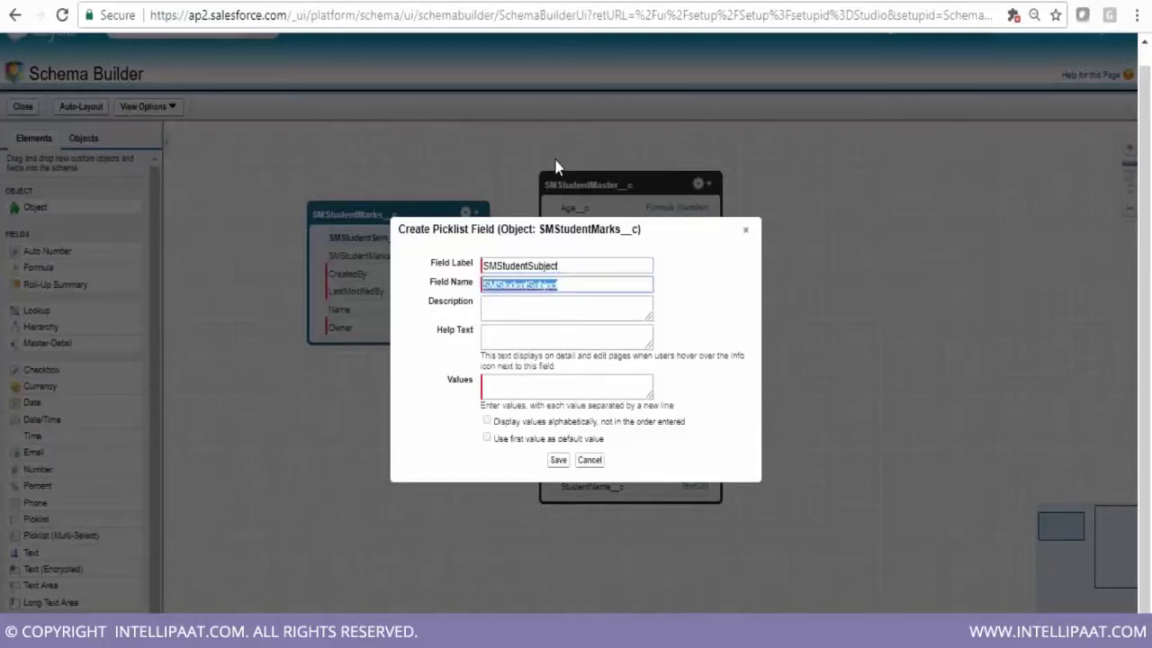
Enter picklist values Eng, Hindi, Sci, Sa, Maths, Phy, Ch, Bio and save the field
click(505, 384)
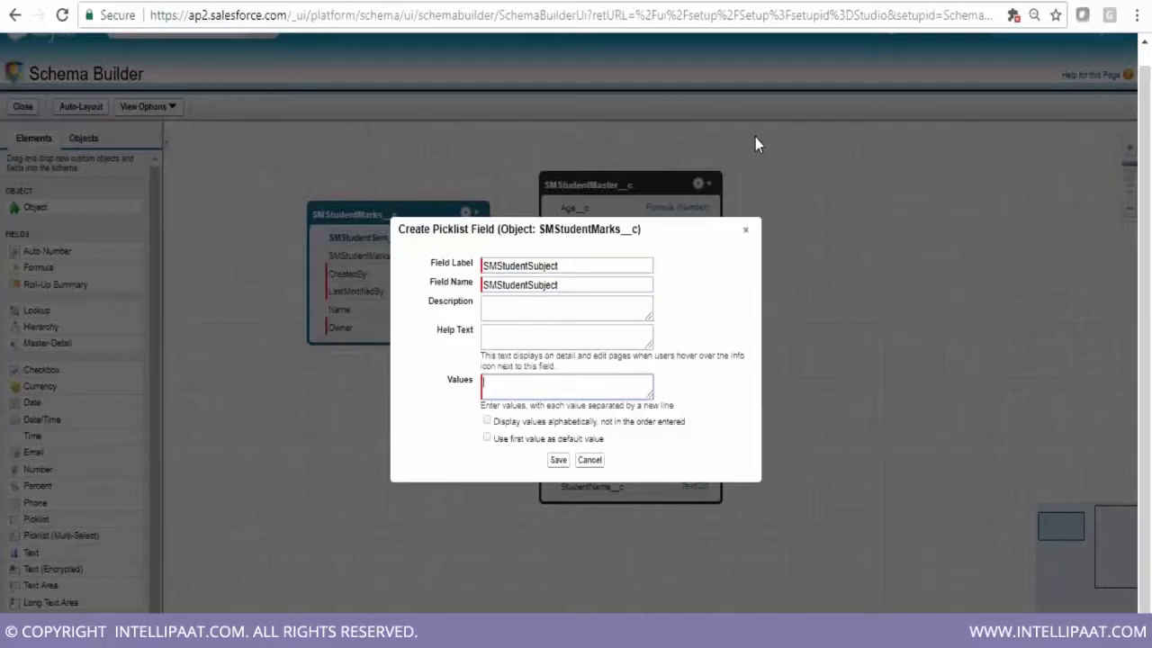
text(Eng)
key(Return)
text(Hindi)
key(Return)
text(Sci)
key(Return)
text(Sa)
key(Return)
text(Maths)
key(Return)
text(Phy)
key(Return)
text(Ch)
text(Bio)
scroll(646, 382, up, 3)
click(557, 461)
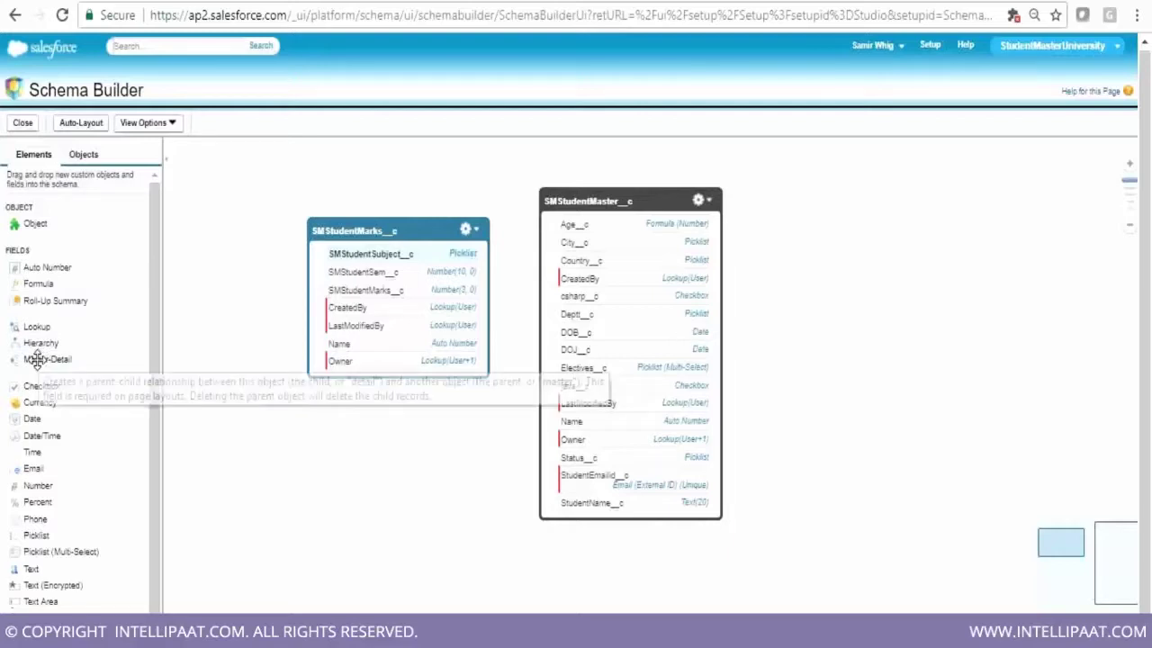
Drop a Master-Detail field from the Elements palette onto SMStudentMarks__c in Schema Builder
drag(36, 360, 347, 293)
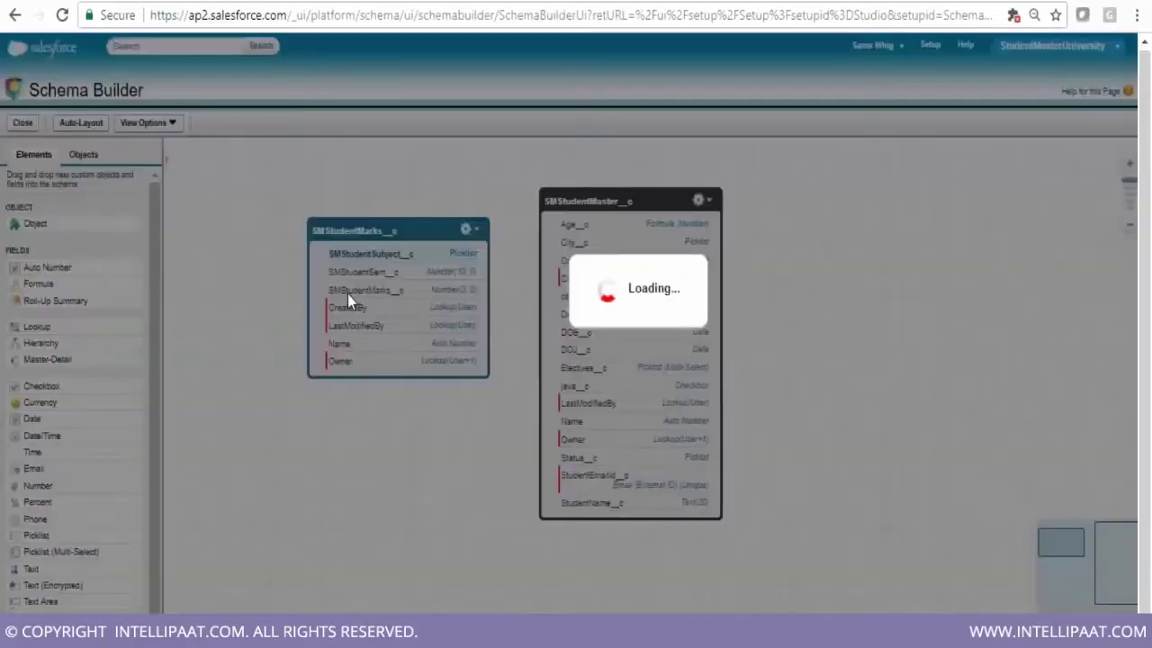
Name the master-detail field SMMarks2Student and relate it to SMStudentMaster
text(SM)
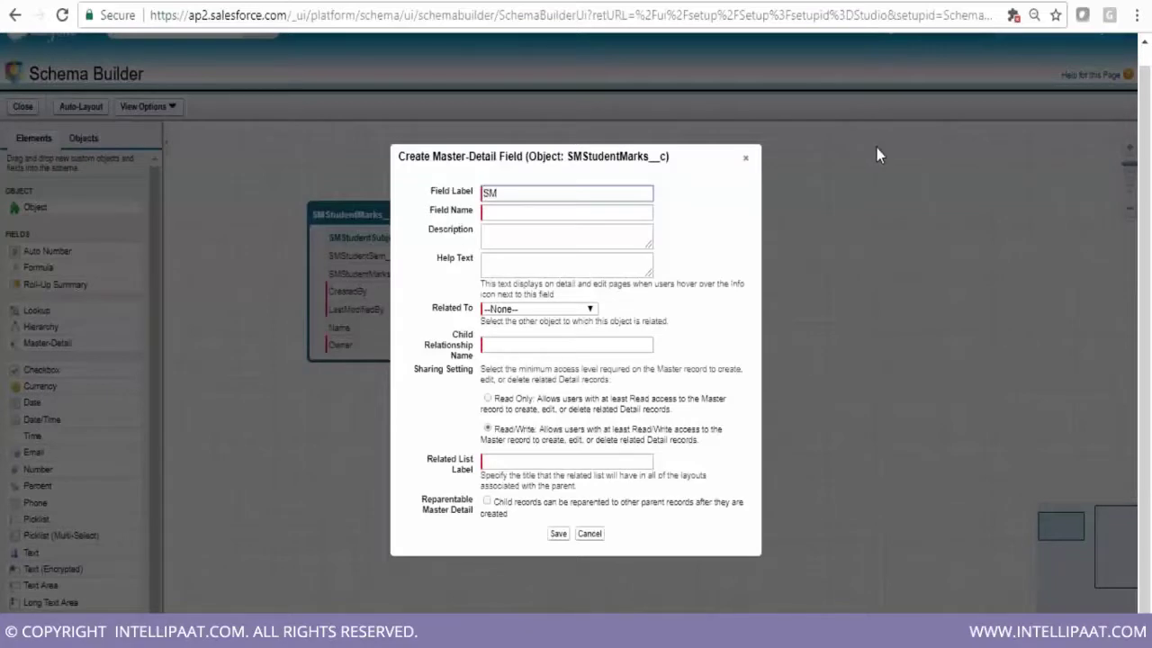
text(Marks2Student)
click(597, 212)
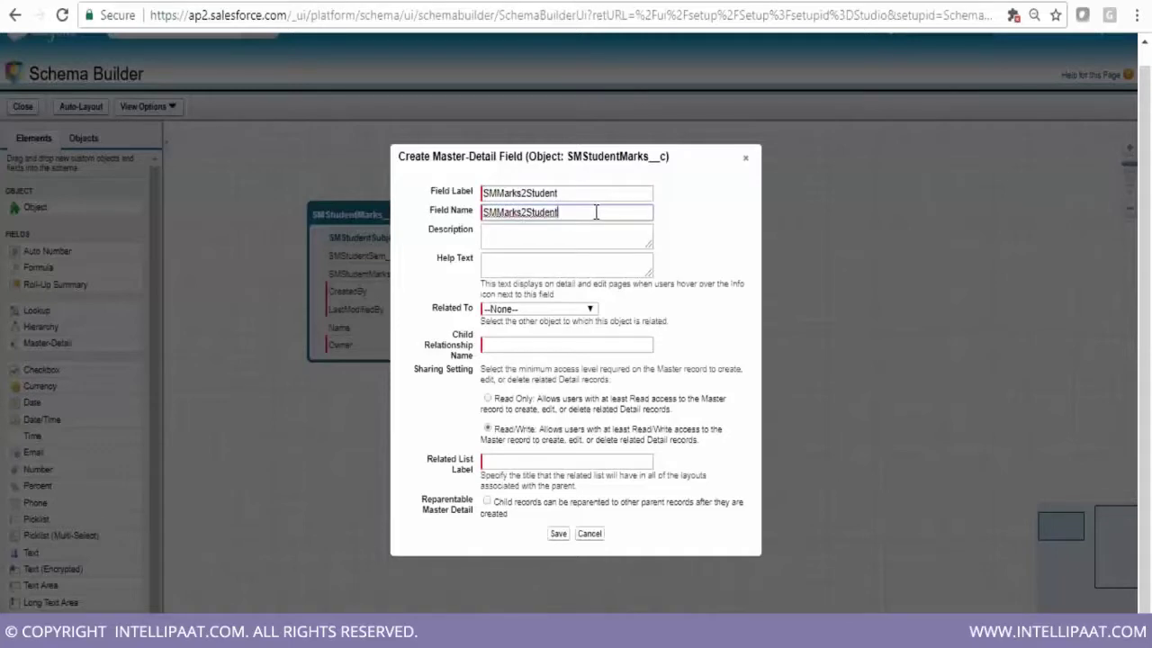
click(580, 310)
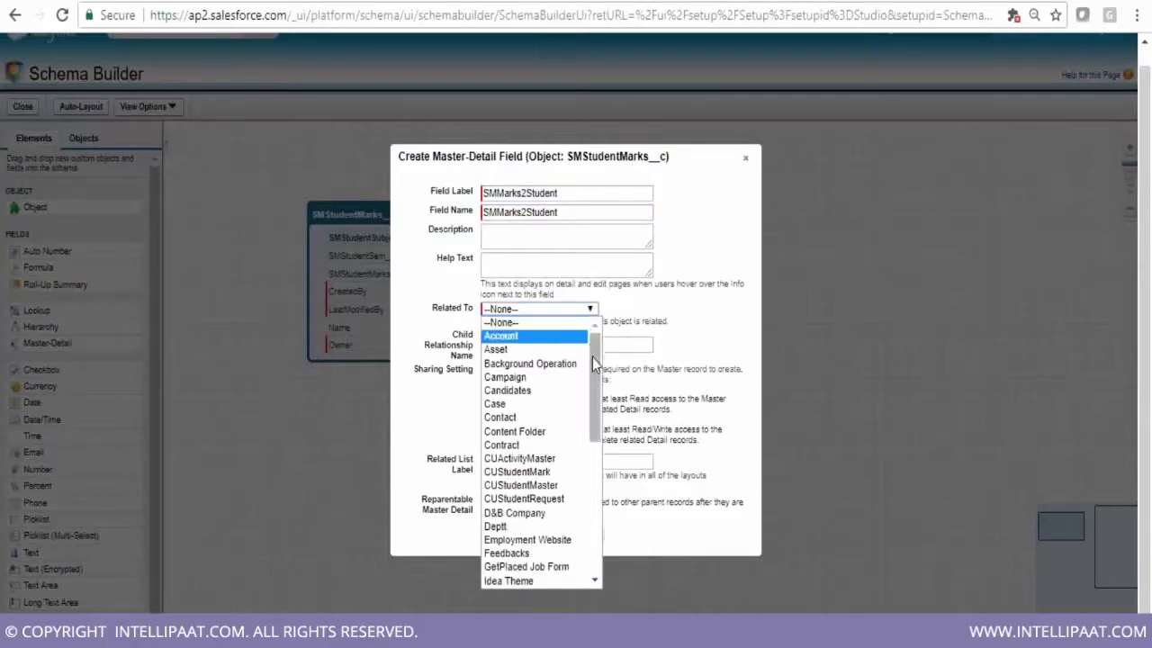
drag(593, 360, 587, 474)
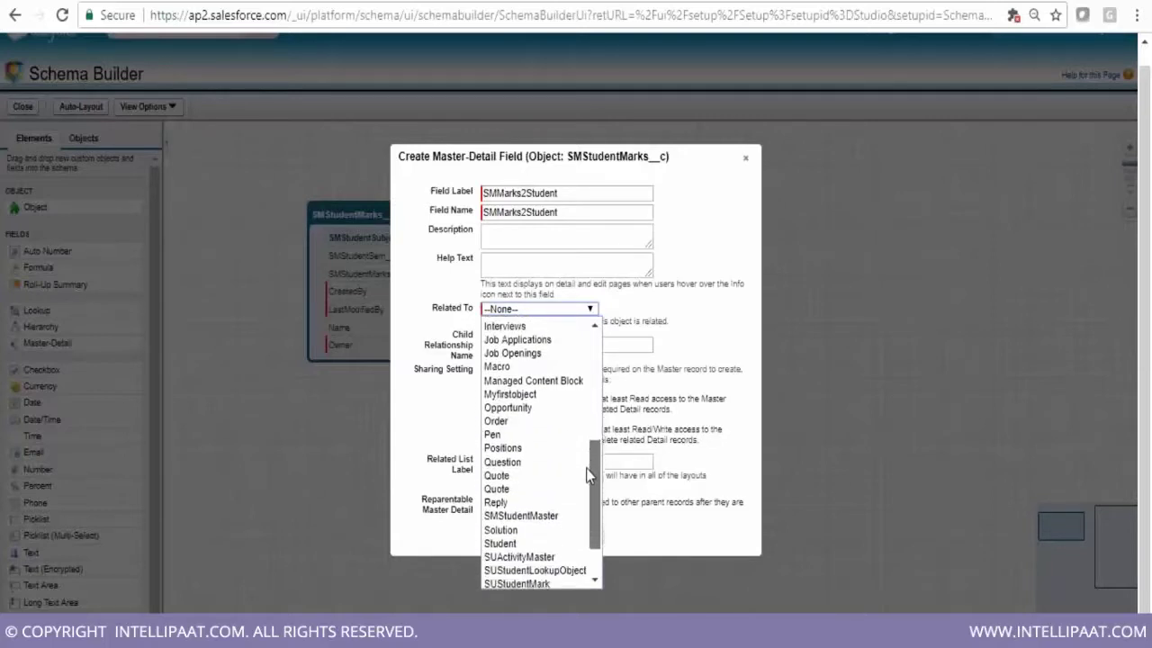
click(553, 516)
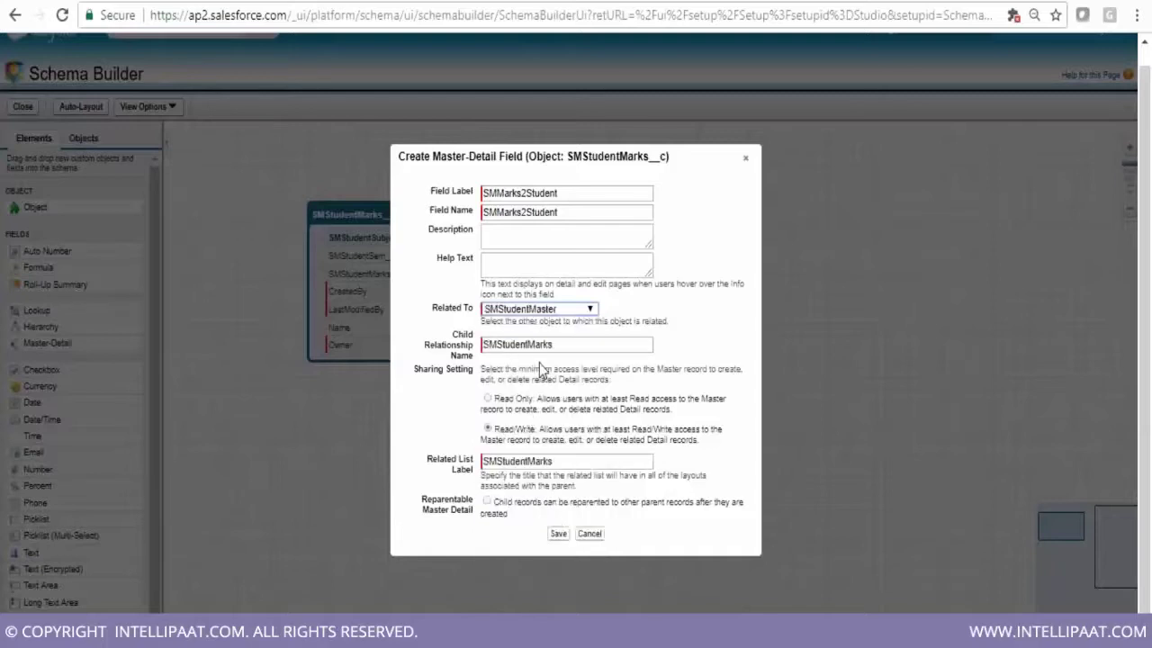
Leave sharing on Read/Write, tick Reparentable Master Detail, and save SMMarks2Student
click(488, 399)
click(487, 429)
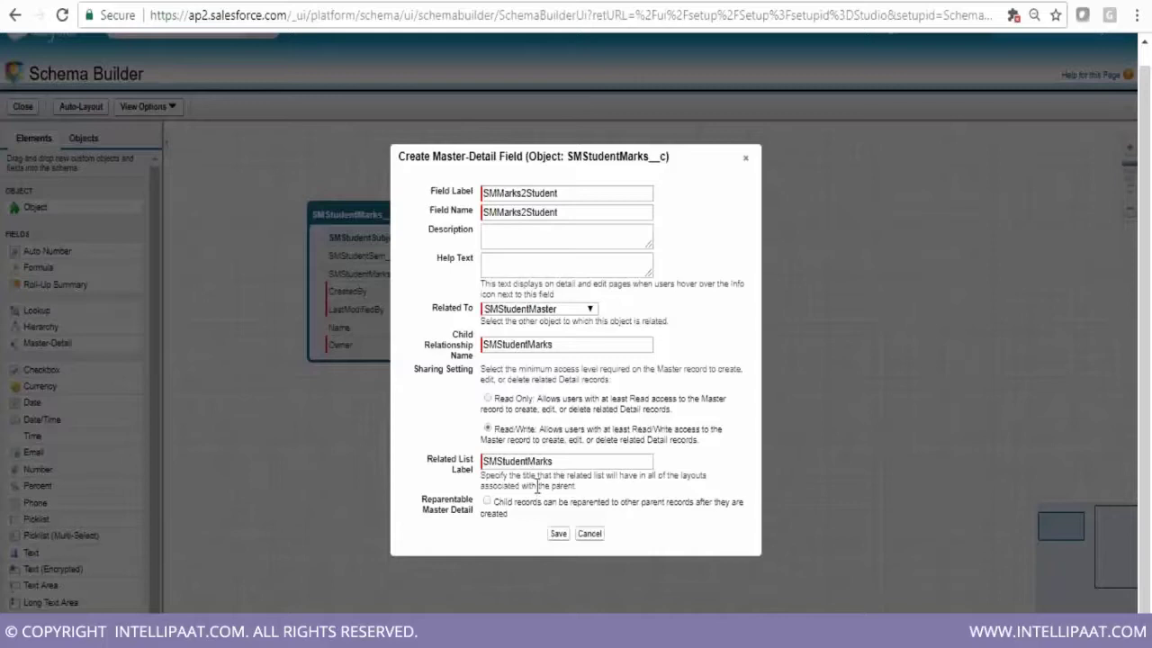
drag(423, 506, 477, 522)
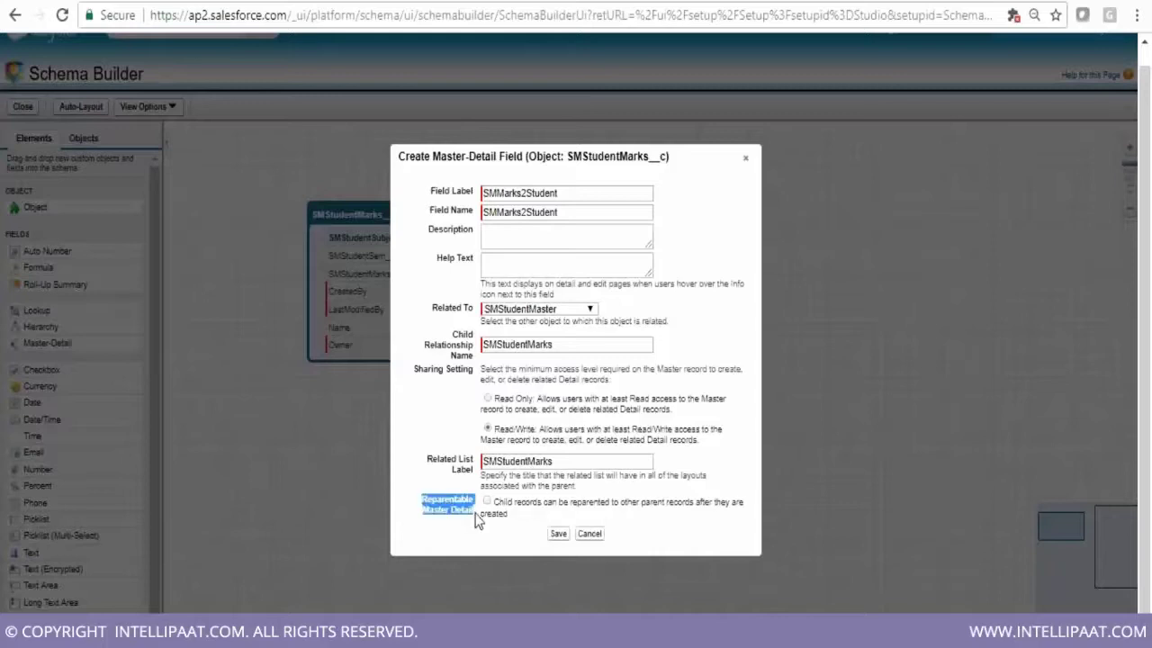
click(486, 501)
click(541, 520)
click(559, 536)
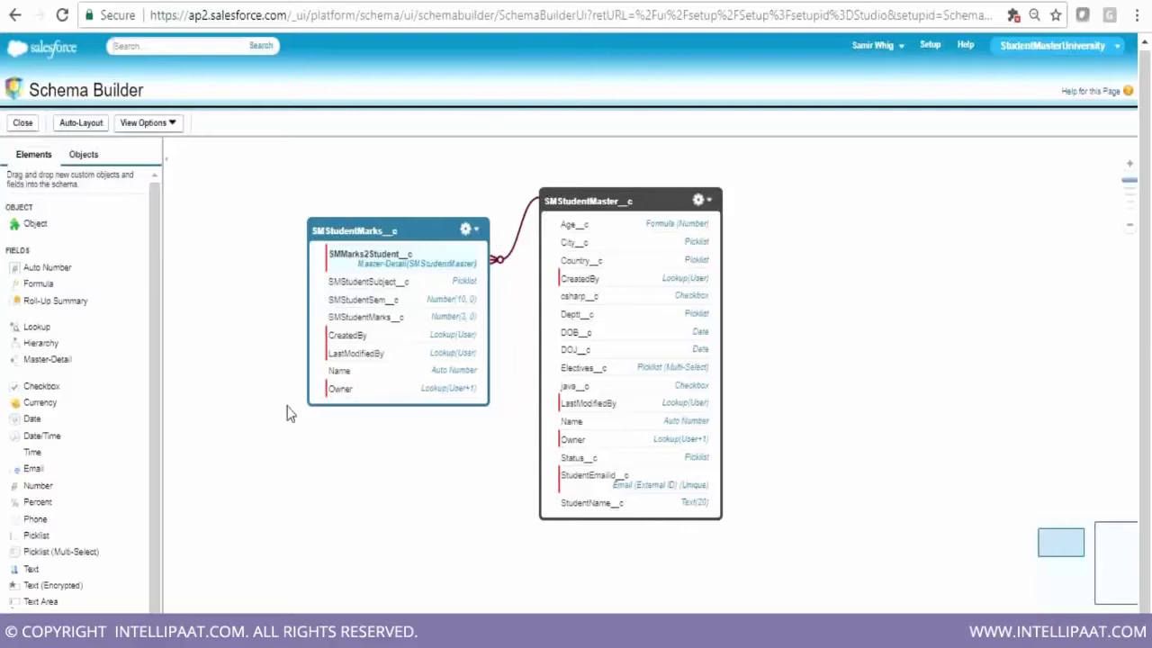
Verify the SMMarks2Student line linking SMStudentMarks__c to SMStudentMaster__c in Schema Builder
mouse_move(525, 228)
key(alt+Tab)
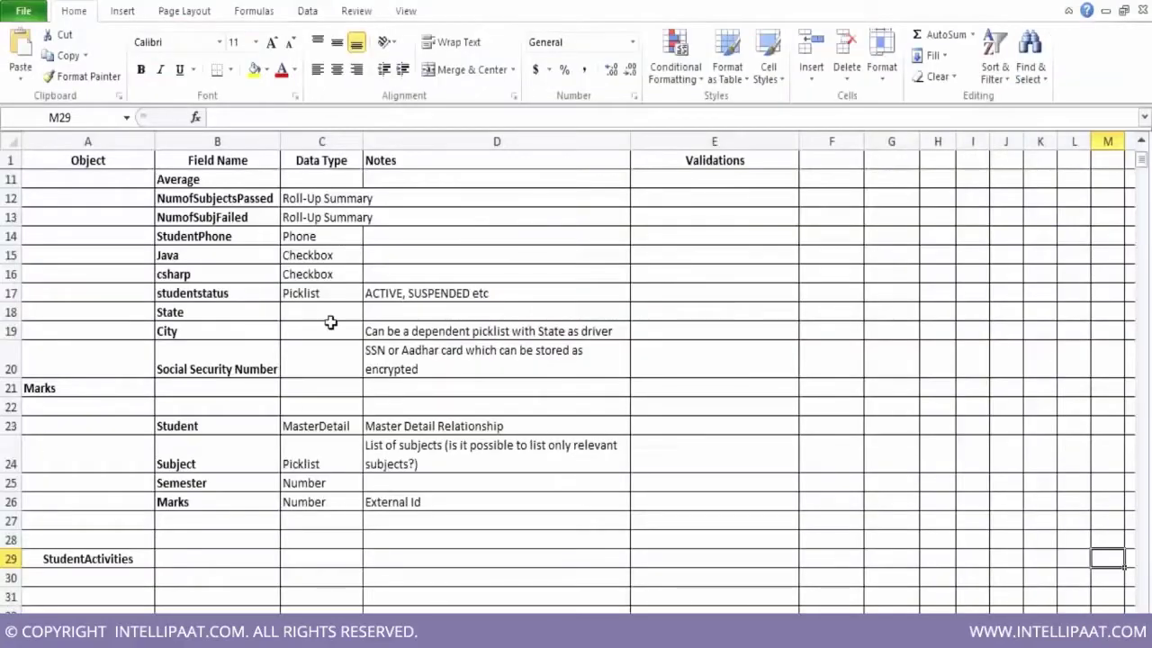
scroll(919, 518, up, 3)
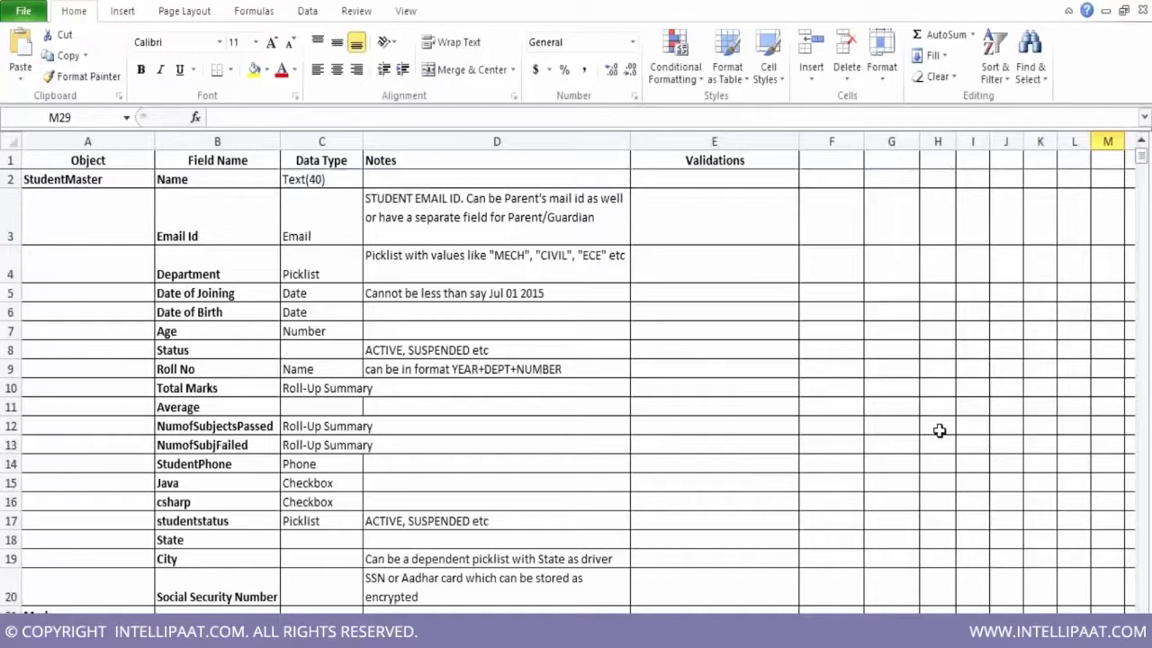
scroll(1145, 465, down, 1)
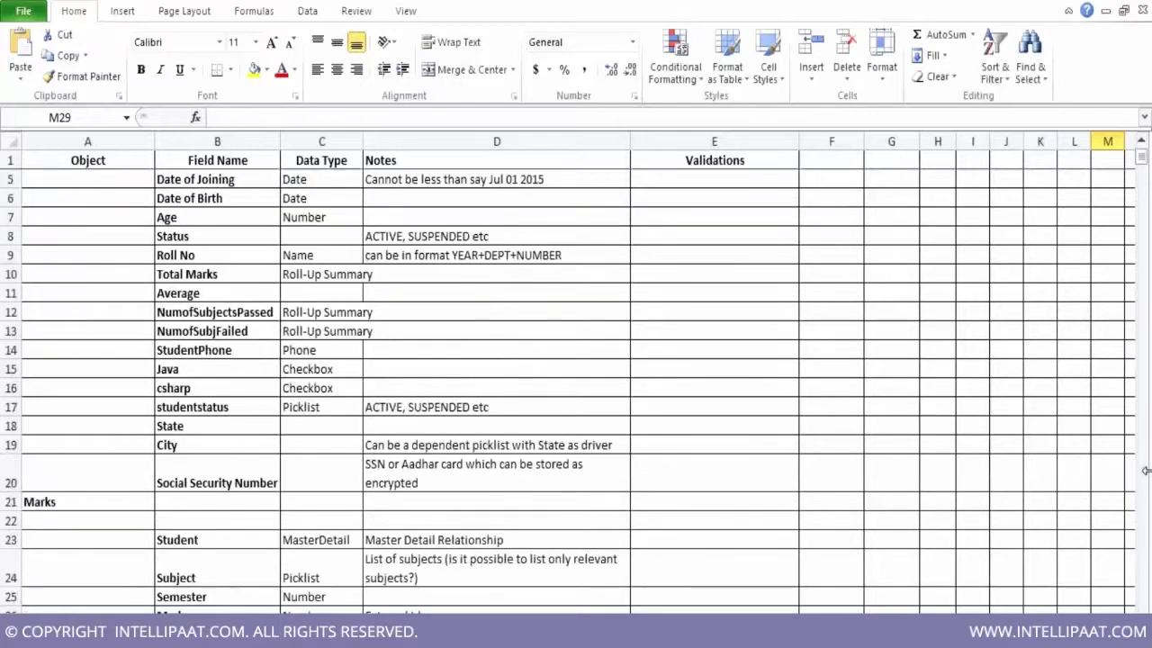
scroll(1030, 302, down, 1)
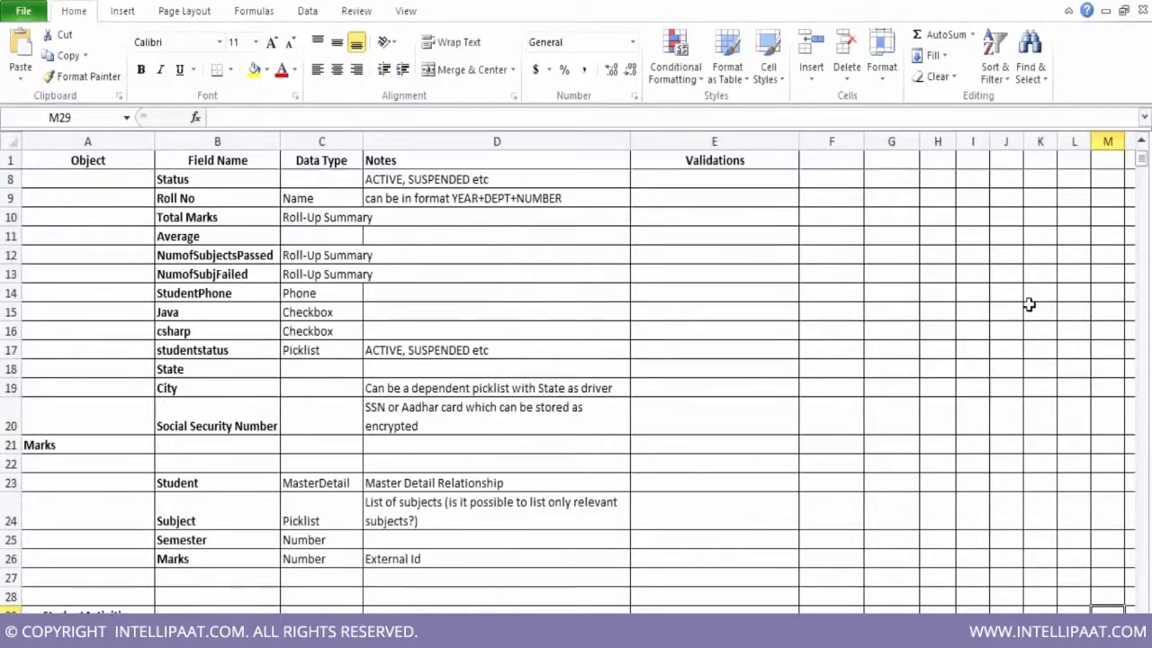
scroll(1028, 305, down, 2)
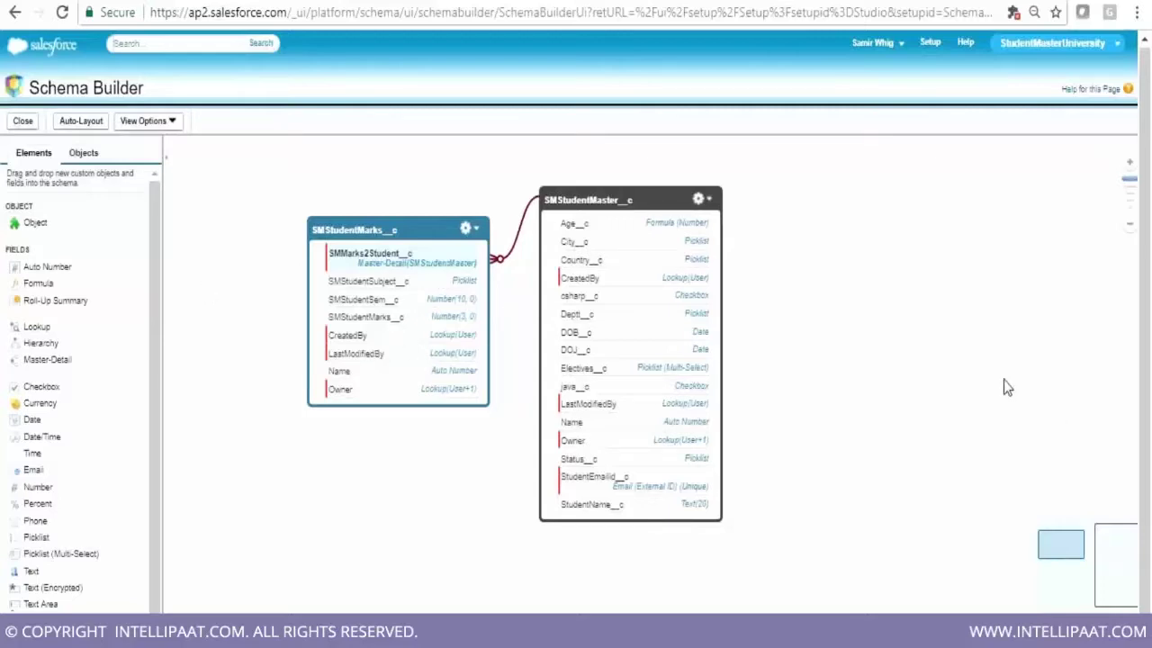
Close Schema Builder and return to setup
click(22, 123)
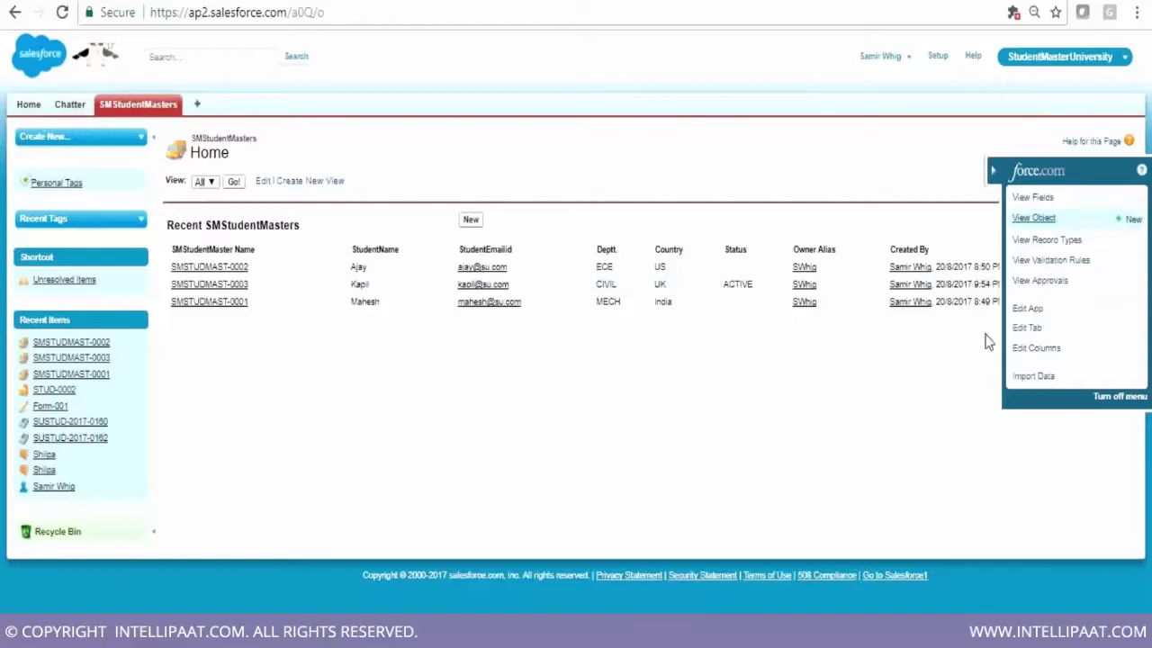
click(935, 61)
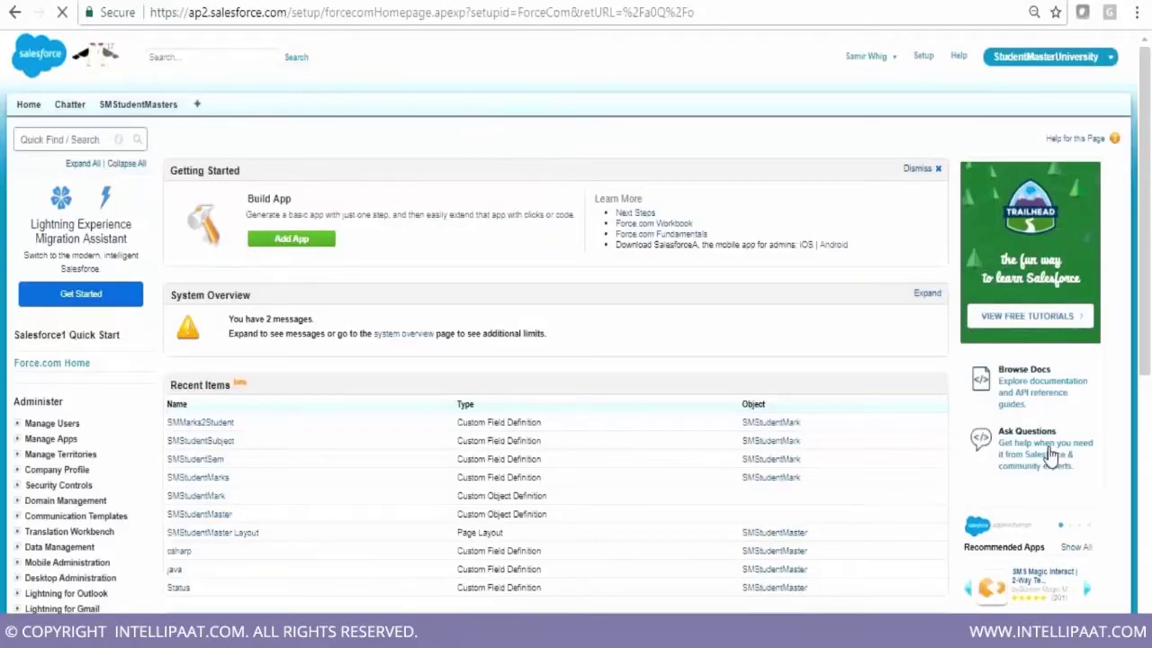
scroll(1051, 457, down, 1)
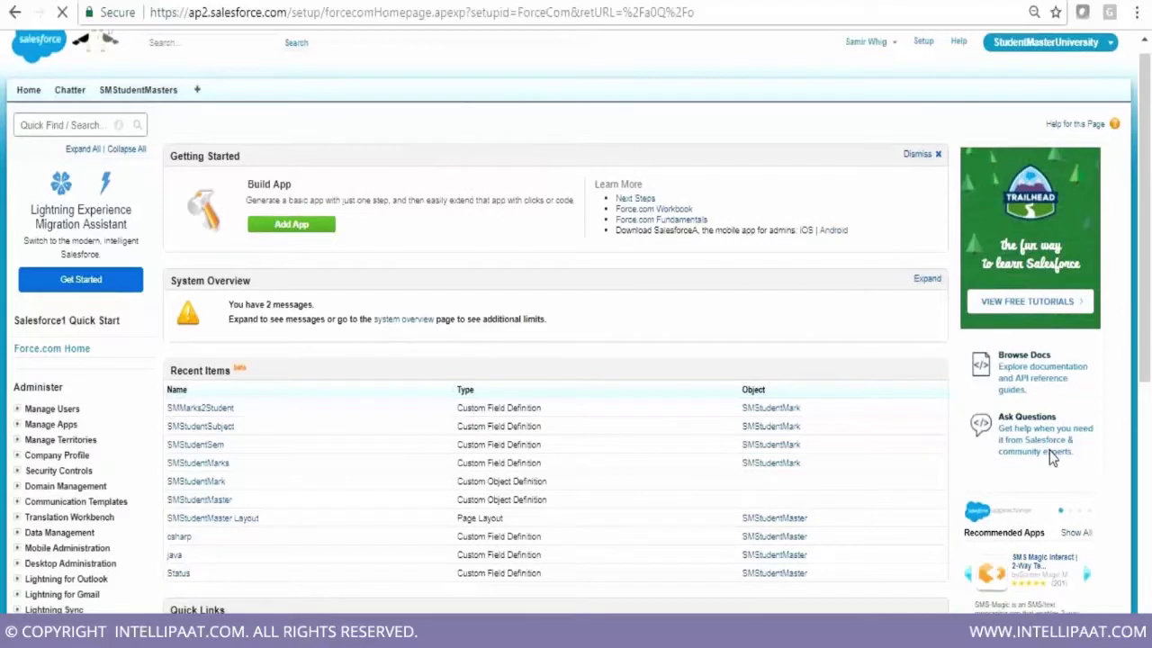
scroll(1049, 451, up, 1)
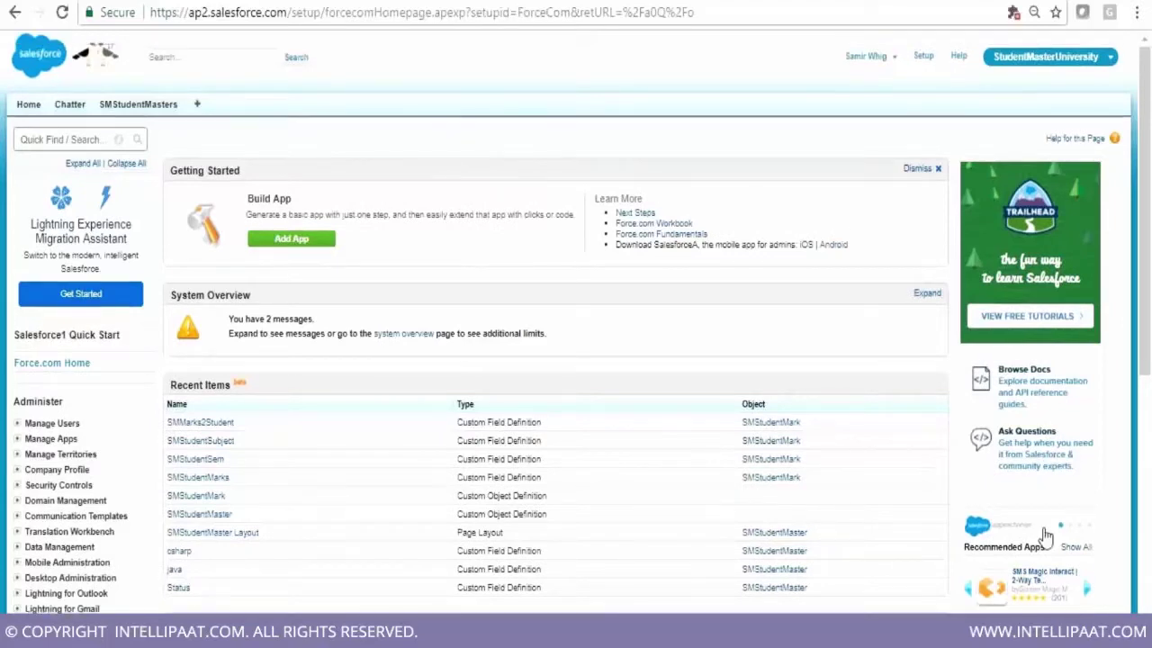
scroll(1045, 537, down, 1)
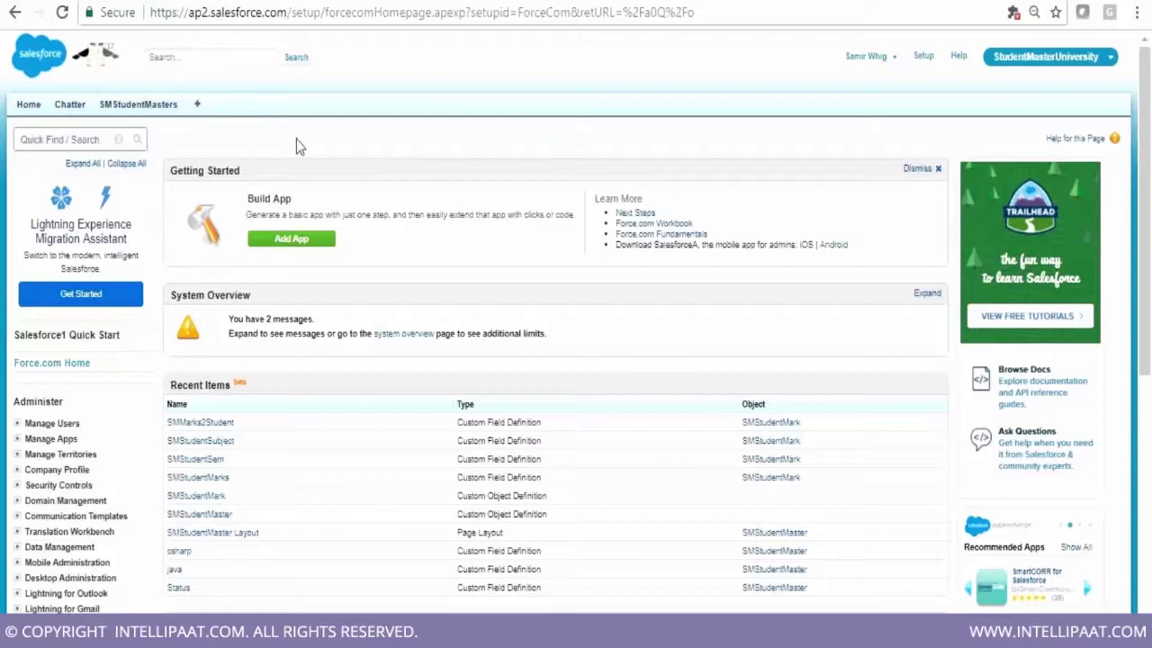
scroll(108, 452, down, 4)
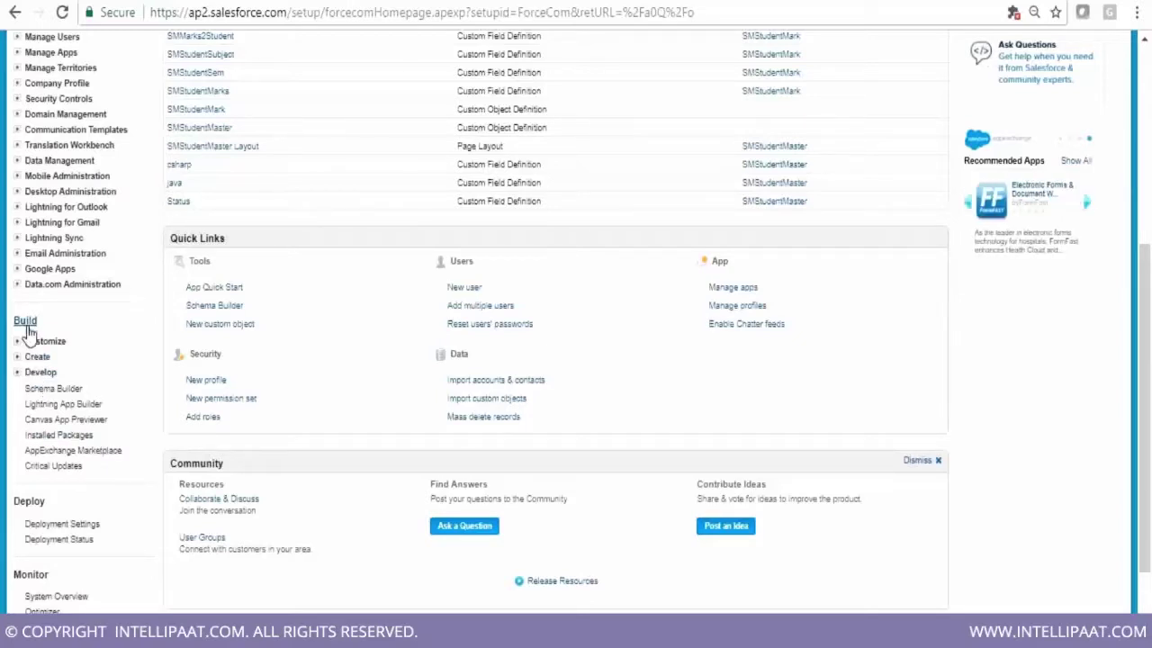
Start a new custom object tab for SMStudentMark and bring up the tab style choices
click(37, 357)
click(44, 465)
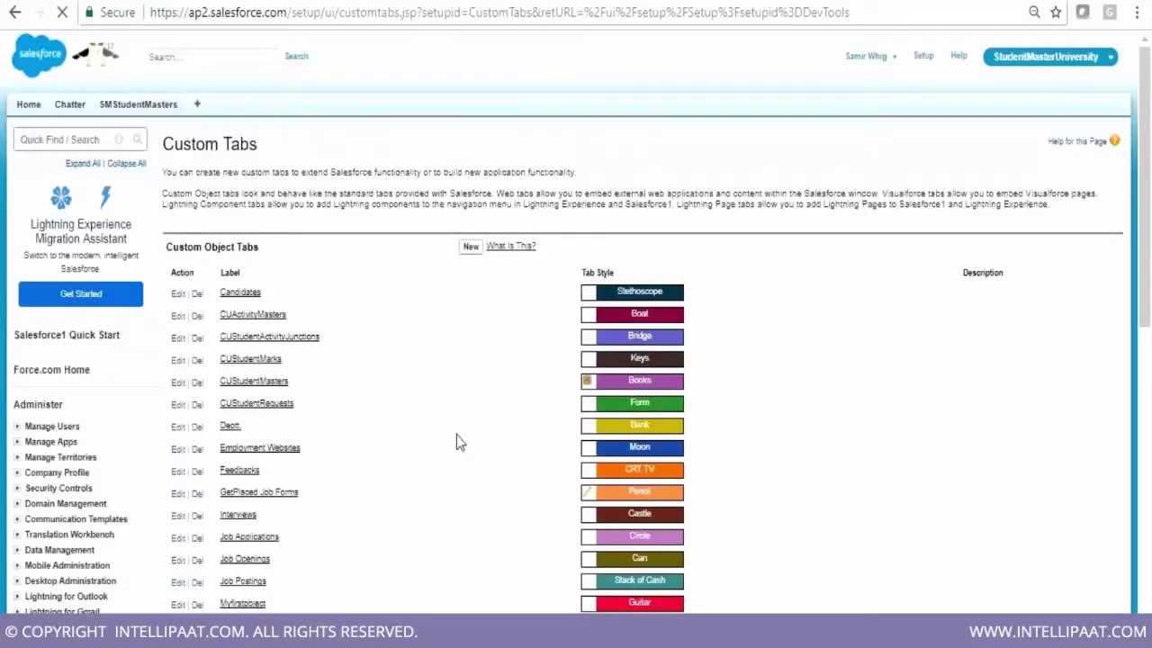
click(430, 268)
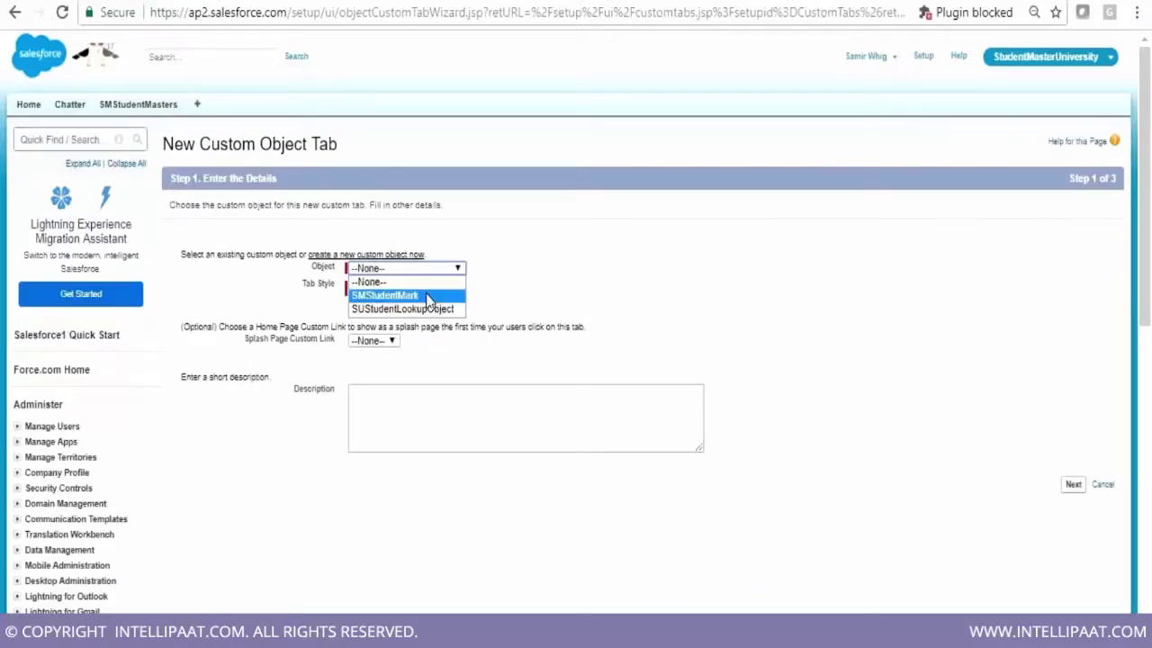
click(429, 297)
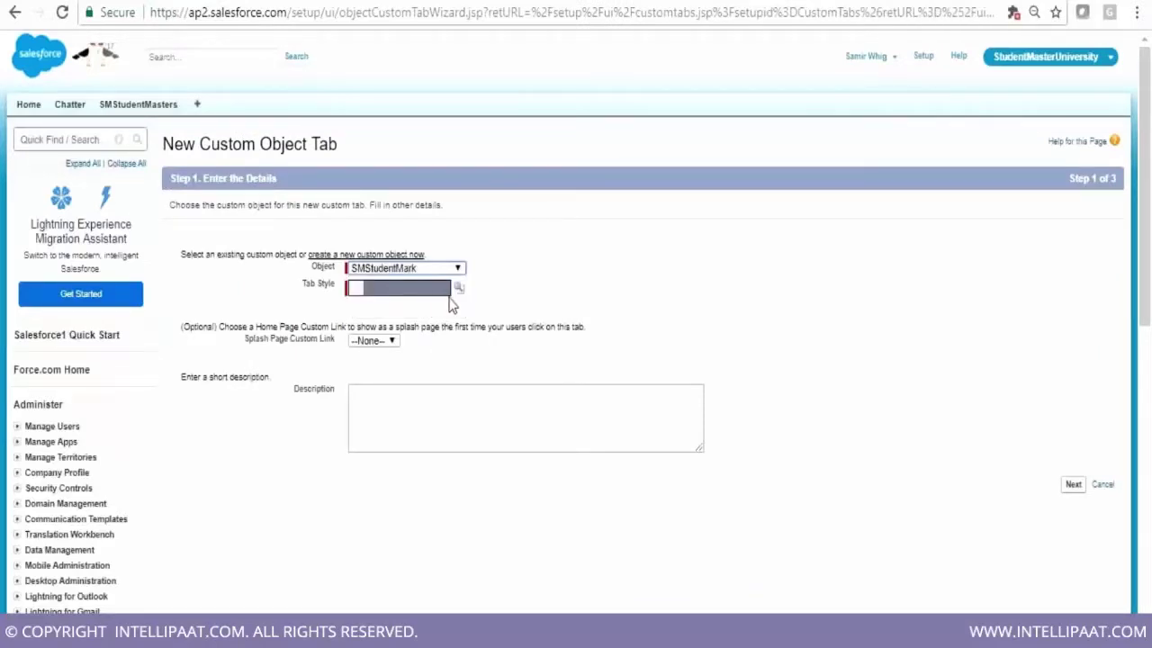
click(458, 288)
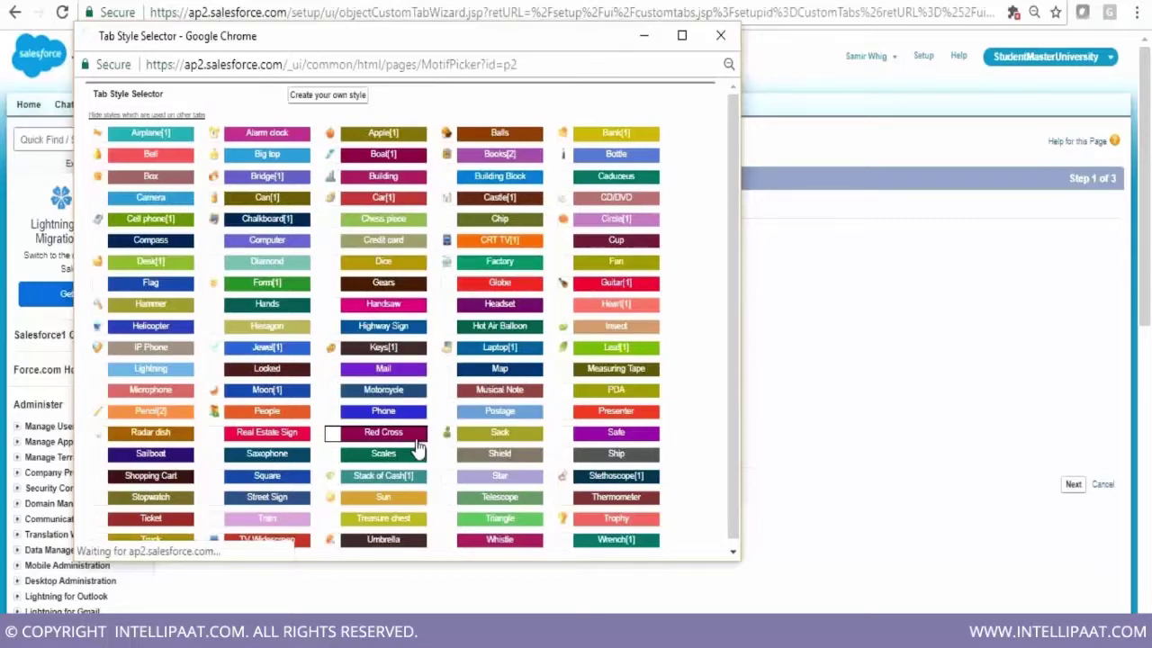
Give the SMStudentMarks tab a style and include it in the StudentMasterUniversity app
click(383, 500)
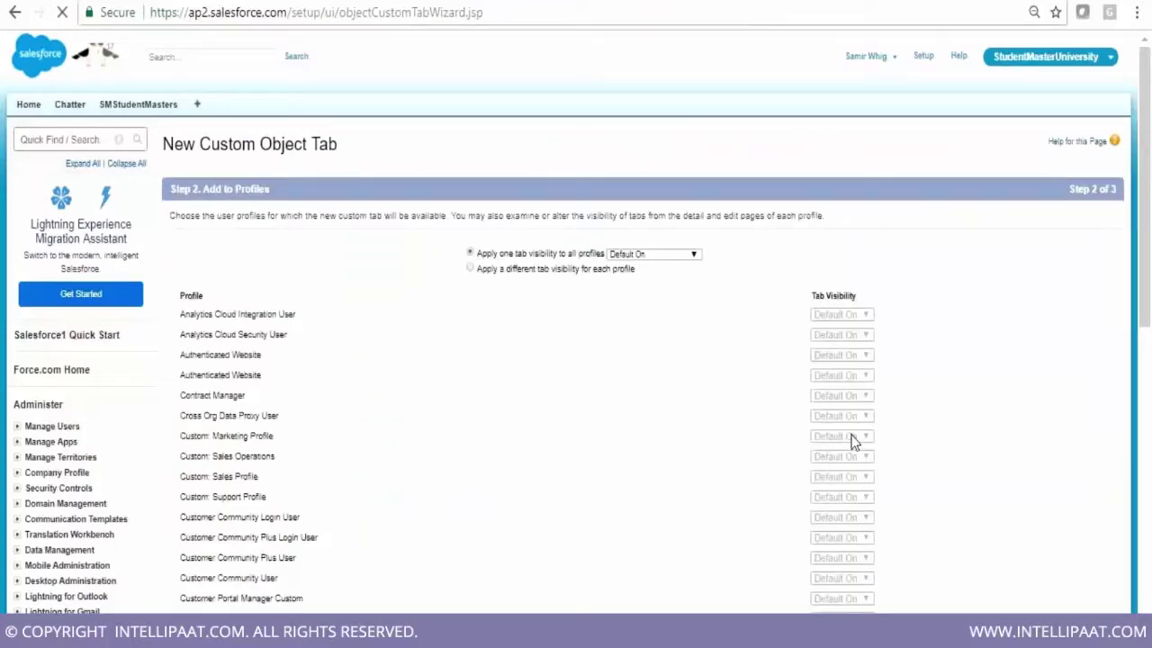
scroll(734, 163, down, 10)
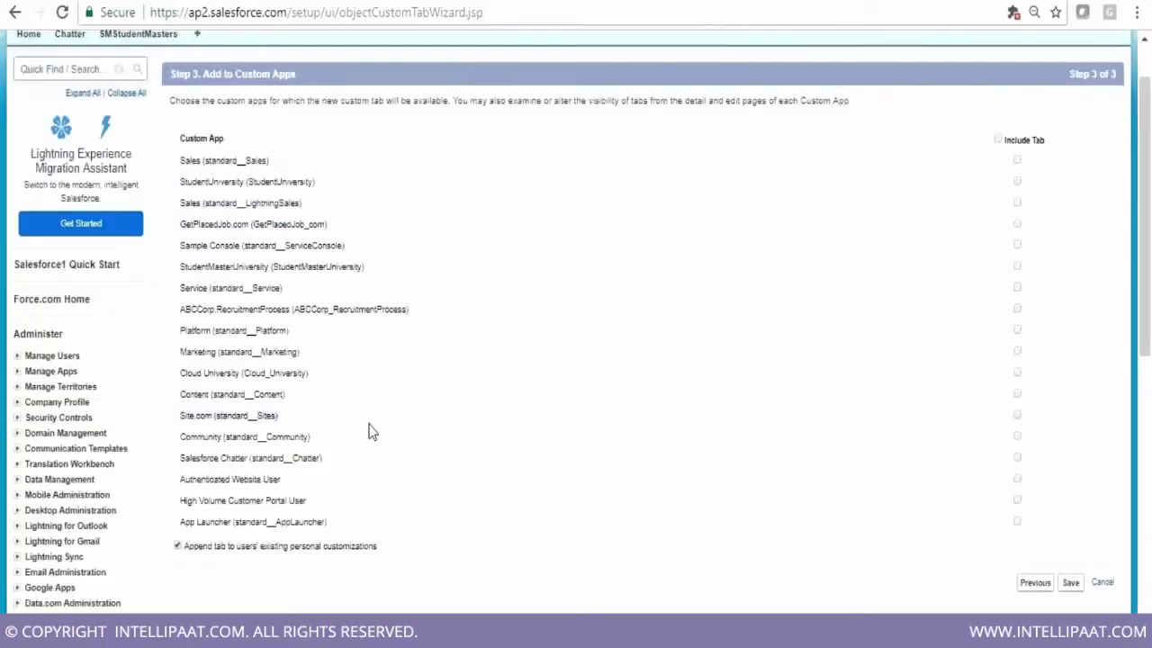
click(1017, 266)
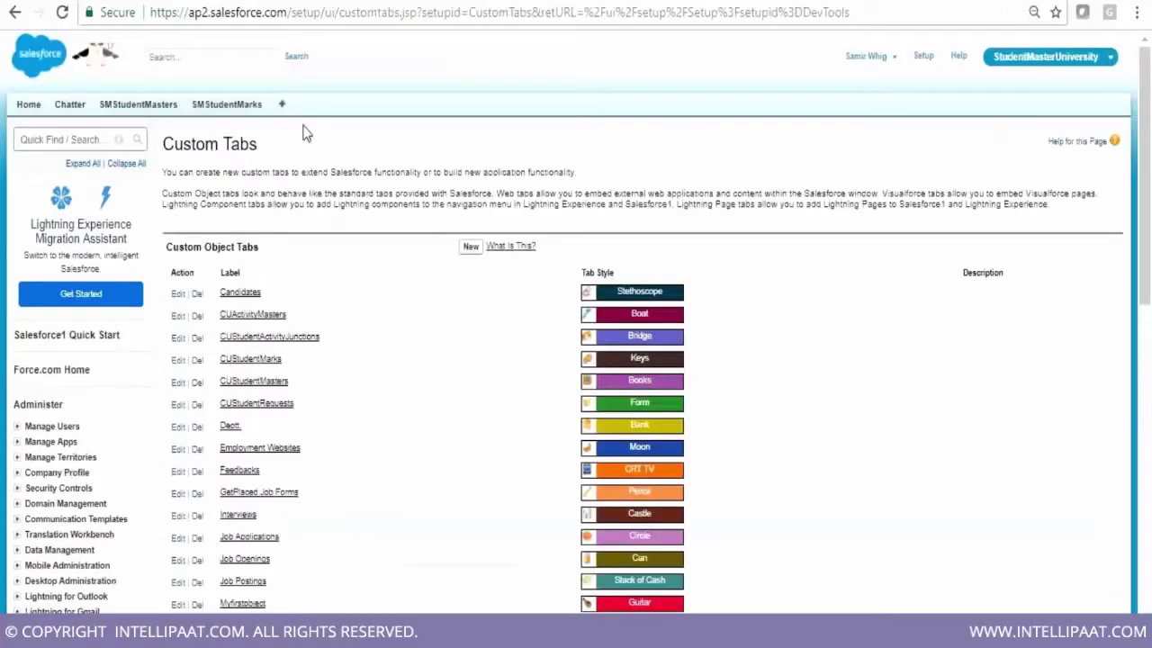
Open the SMStudentMark object's fields from the SMStudentMarks tab's quick access menu
click(235, 108)
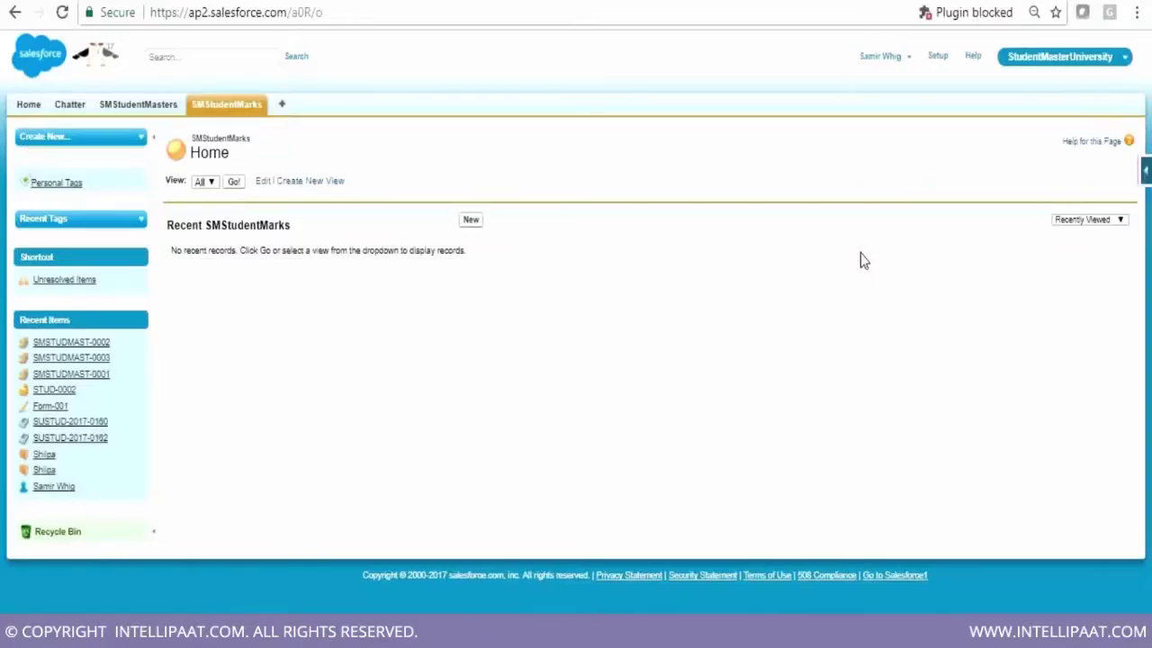
click(1146, 173)
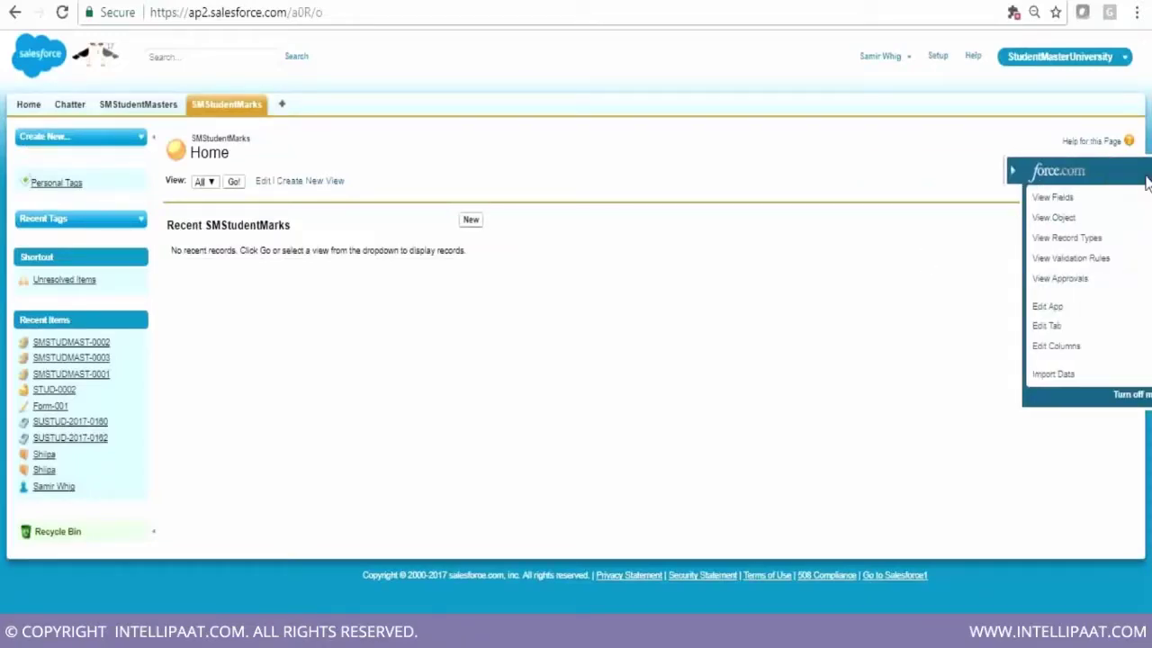
click(1078, 196)
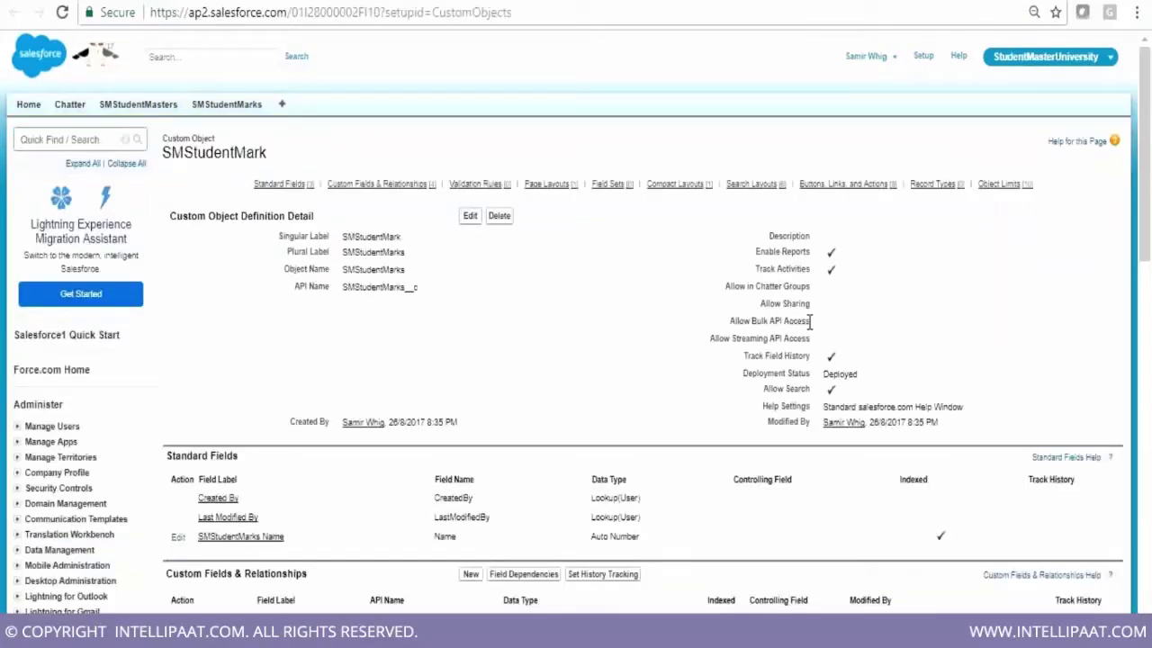
Review the object's settings: reports, activities, field history, search enabled, and Deployed status
drag(163, 135, 267, 147)
drag(406, 270, 426, 296)
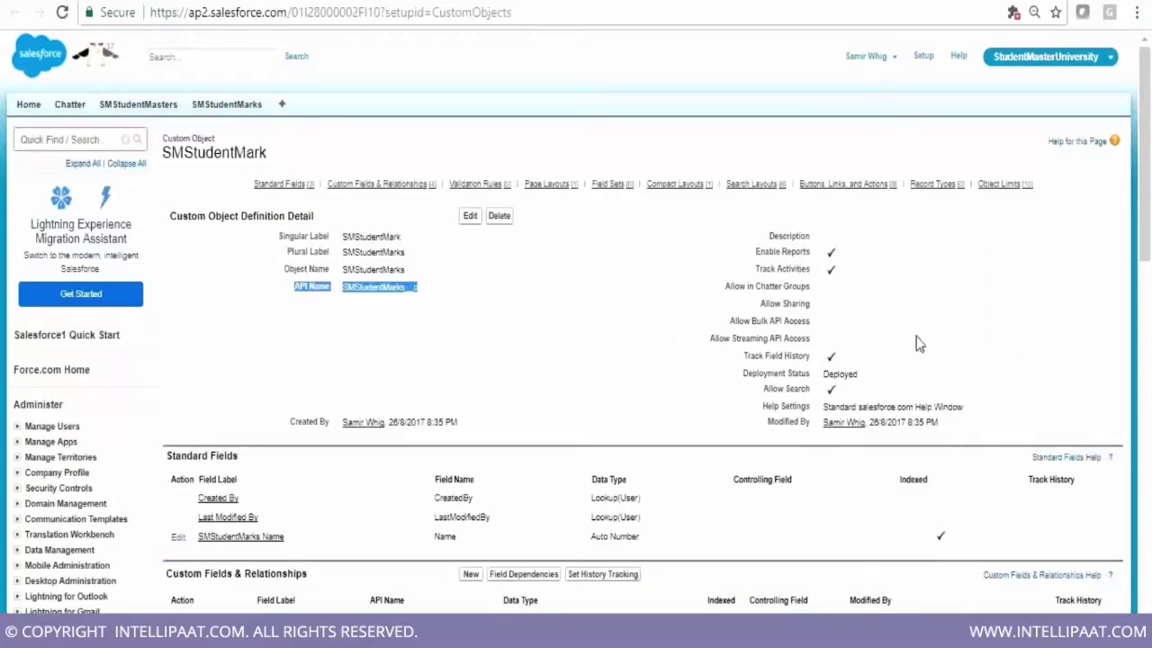
scroll(1015, 345, down, 1)
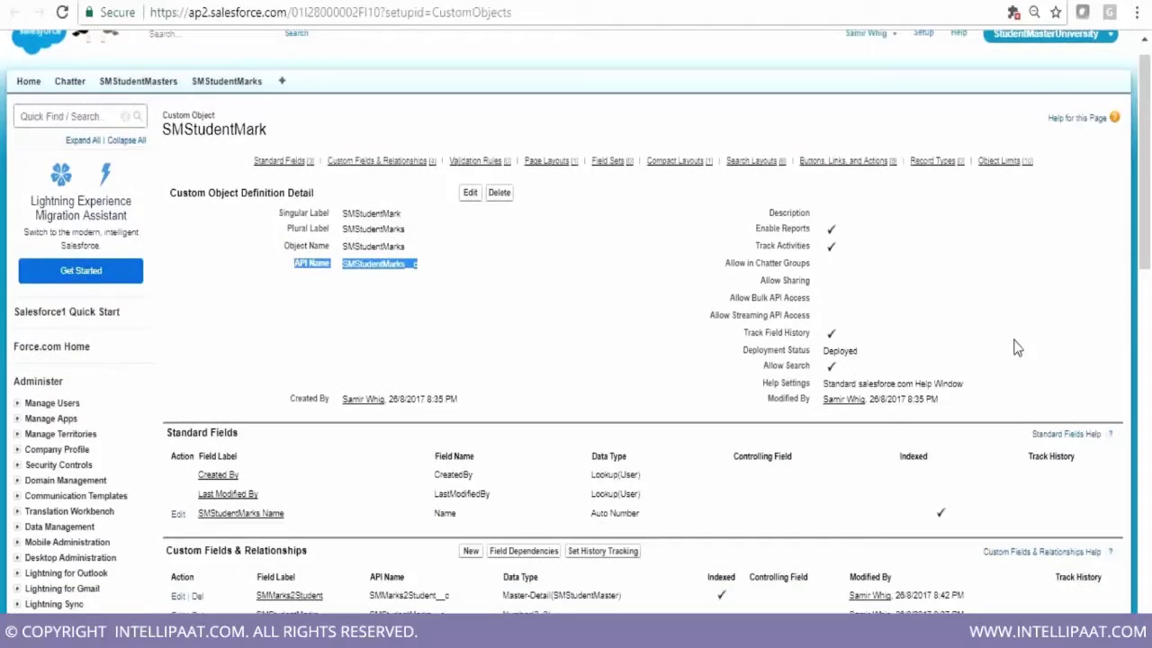
scroll(1014, 348, down, 2)
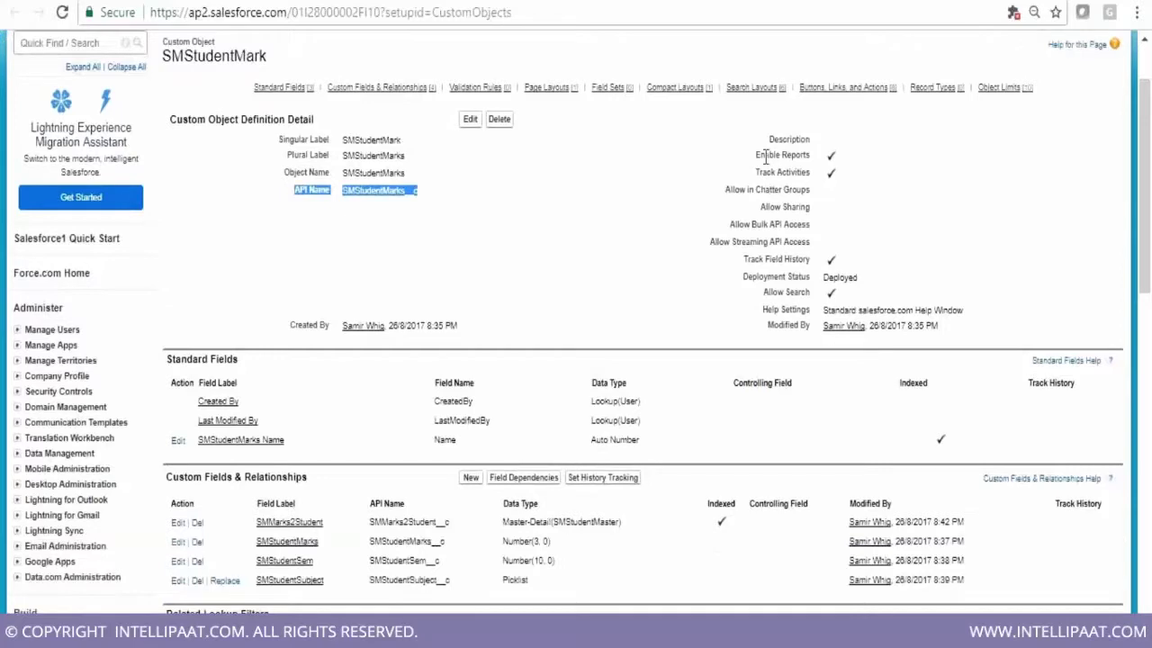
drag(757, 155, 835, 169)
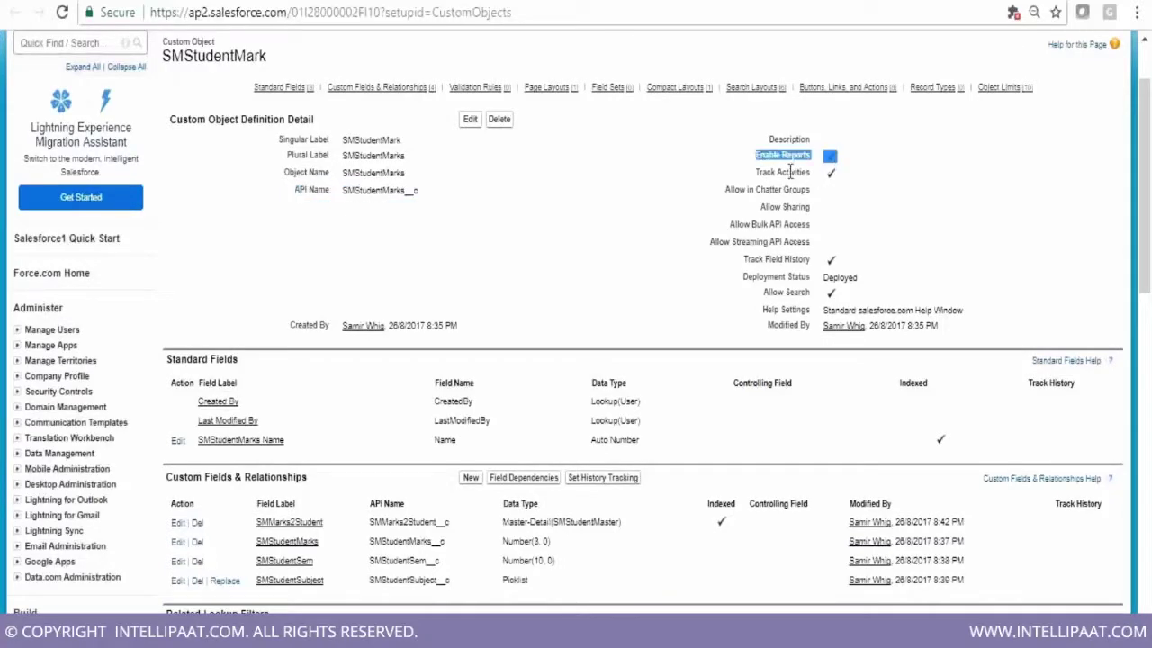
drag(756, 172, 829, 180)
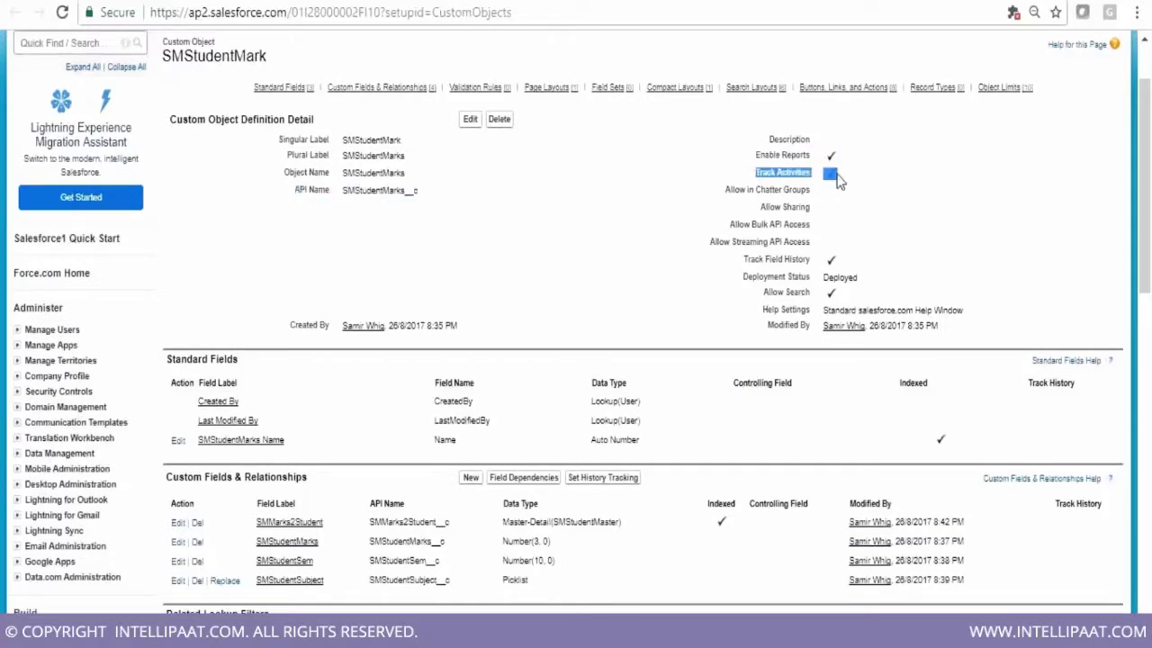
drag(747, 258, 838, 266)
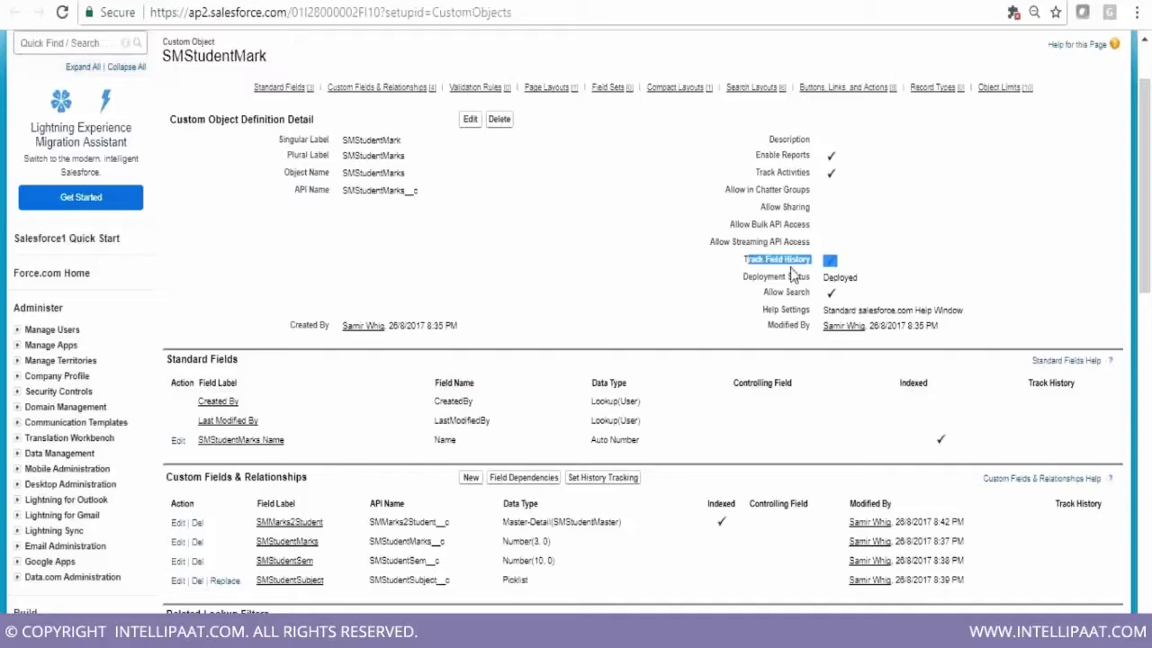
drag(743, 276, 866, 288)
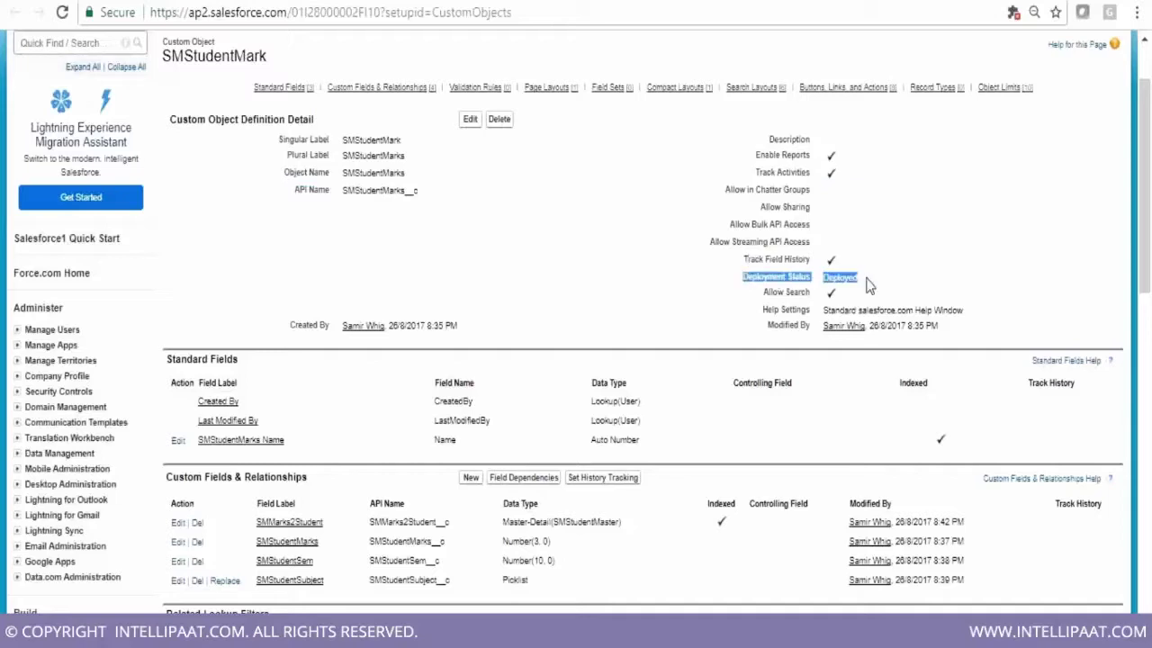
drag(762, 291, 1008, 286)
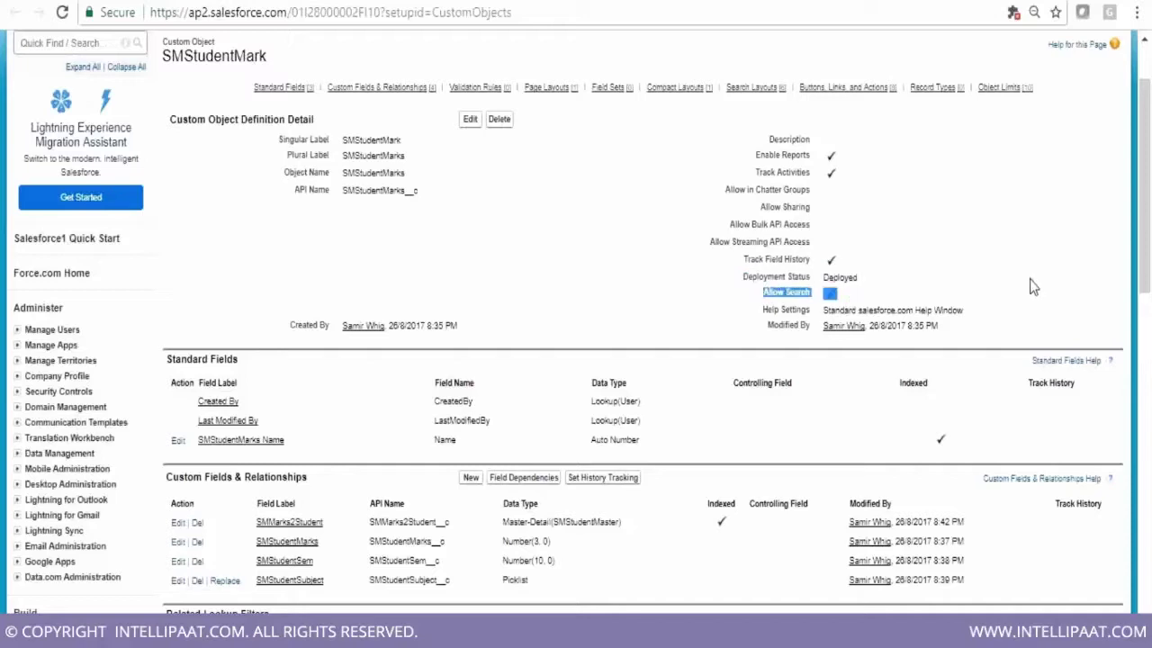
scroll(1033, 286, down, 1)
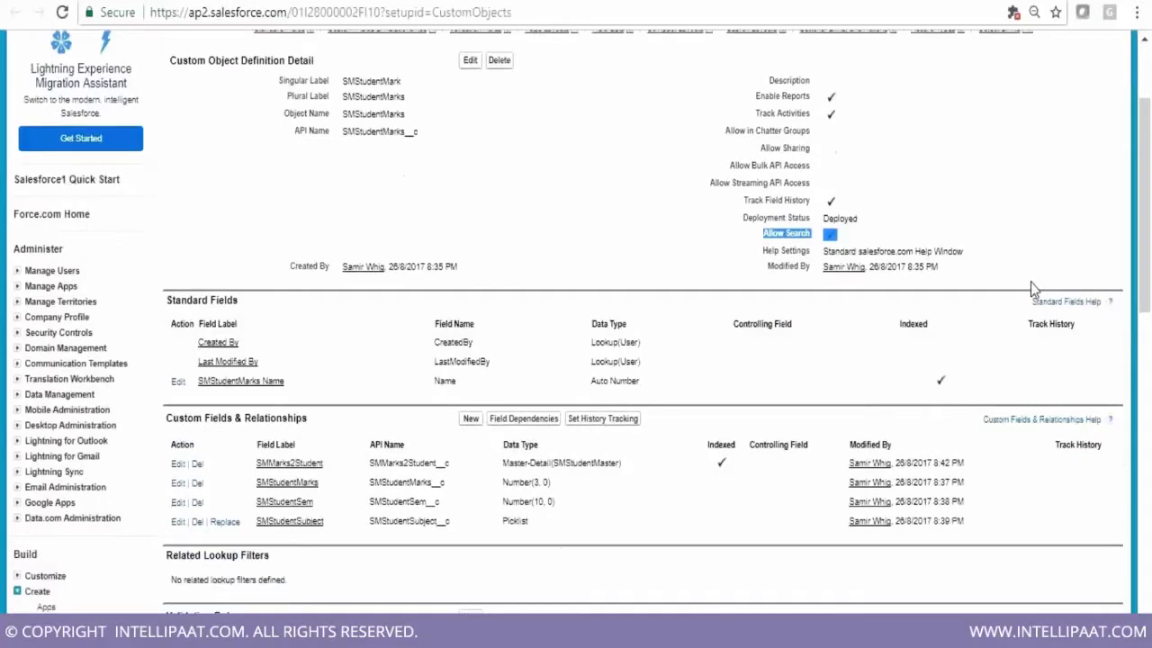
scroll(1033, 288, down, 2)
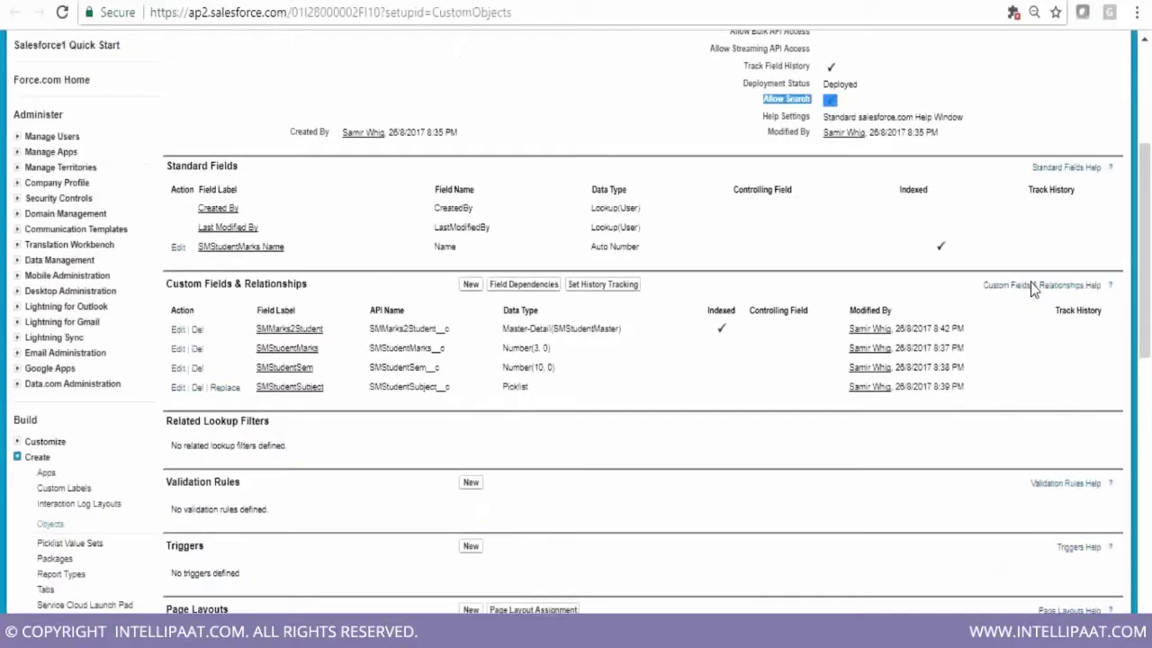
drag(166, 283, 309, 284)
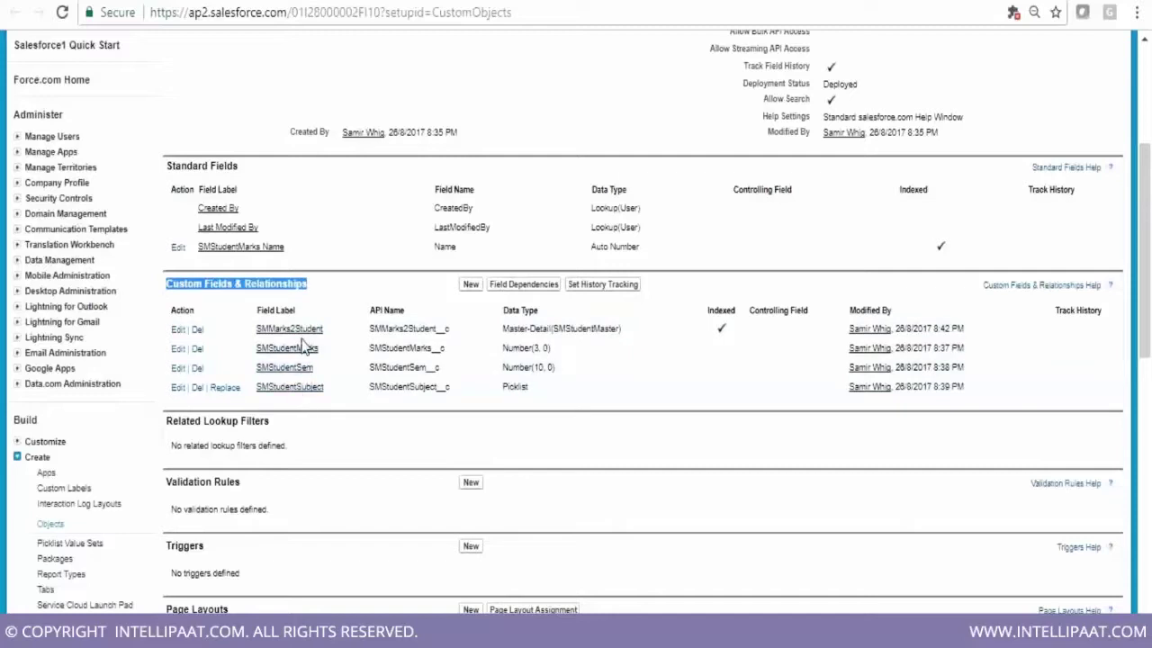
scroll(190, 327, down, 3)
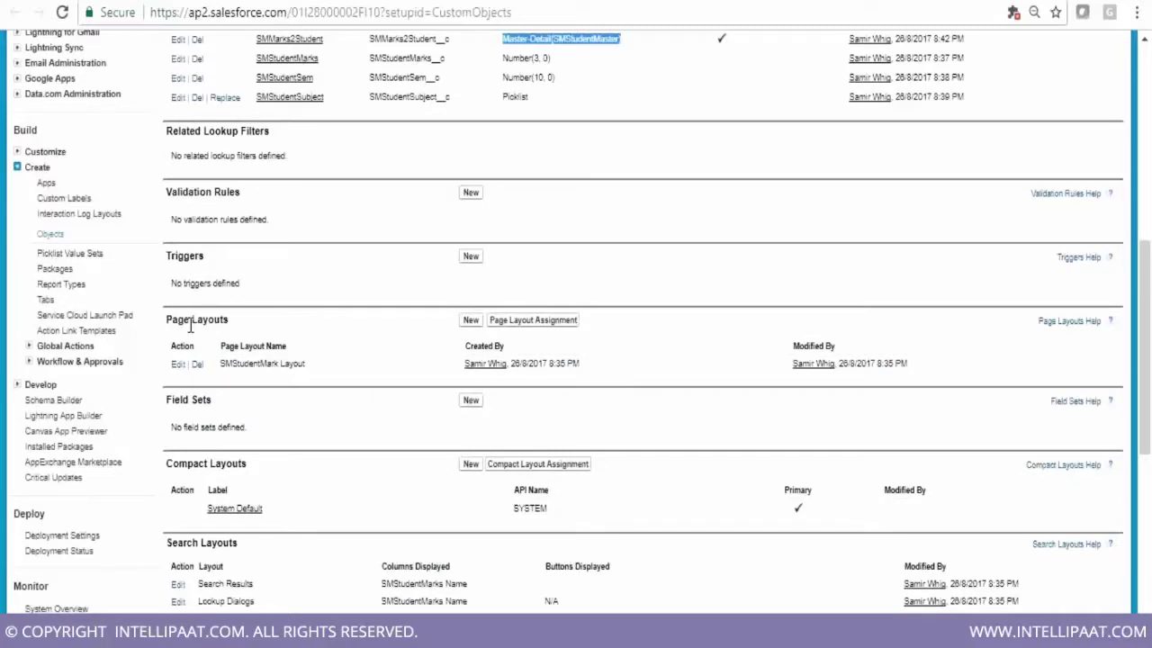
drag(166, 320, 453, 417)
scroll(452, 416, down, 1)
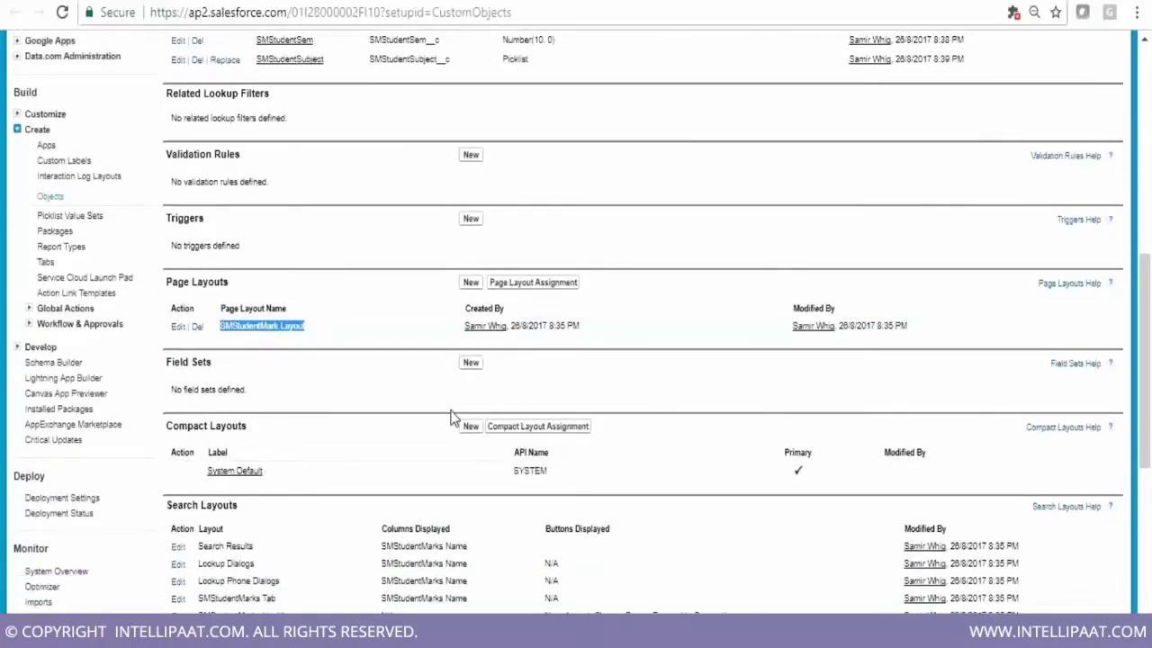
scroll(452, 417, down, 2)
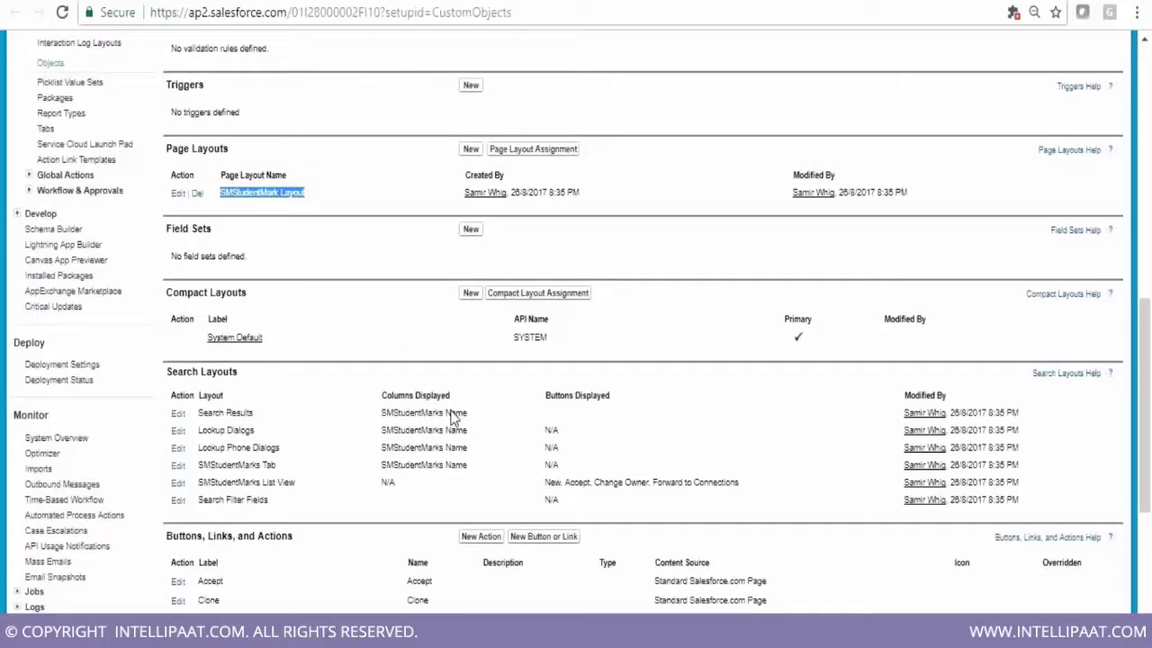
scroll(454, 417, down, 1)
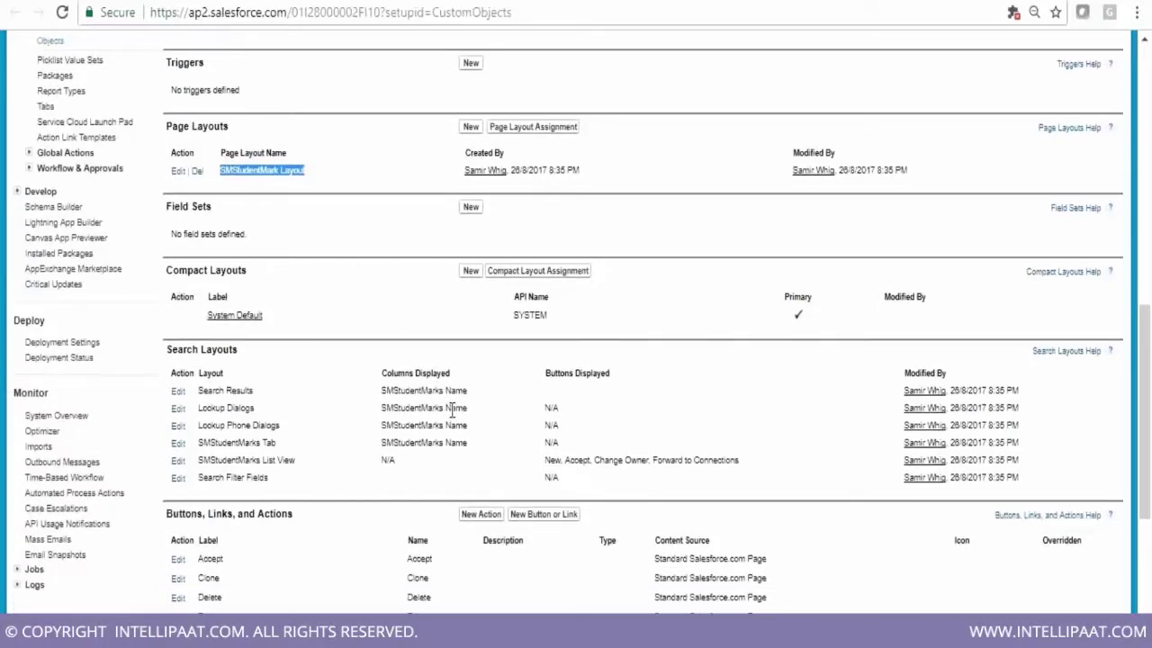
scroll(452, 410, down, 5)
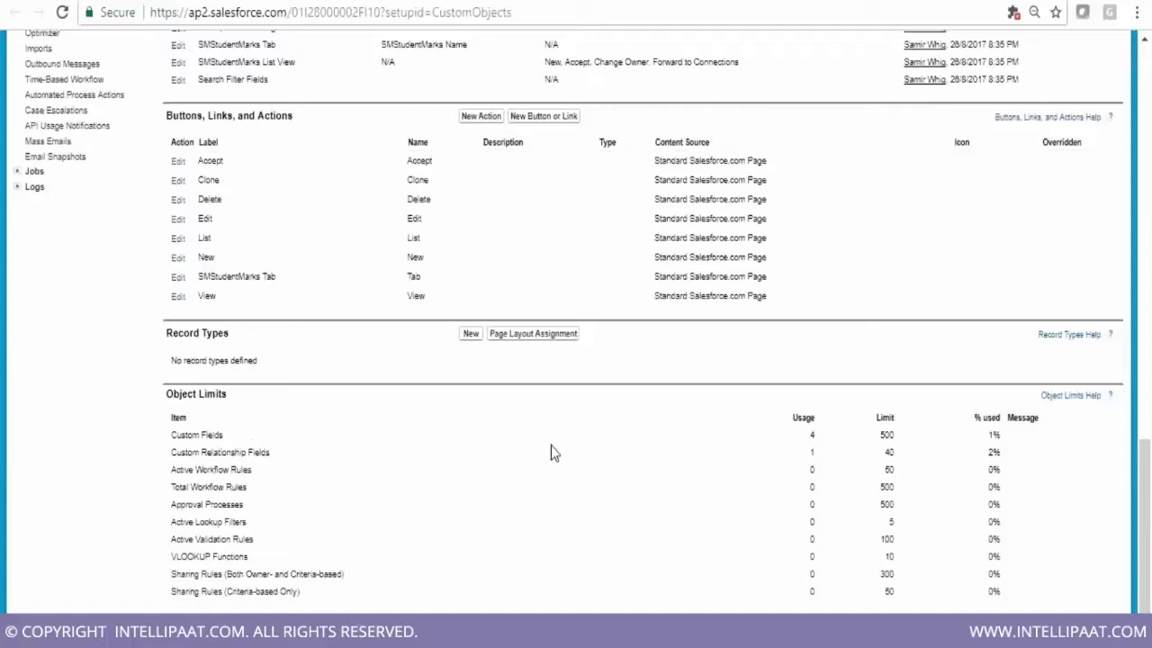
scroll(576, 454, up, 1)
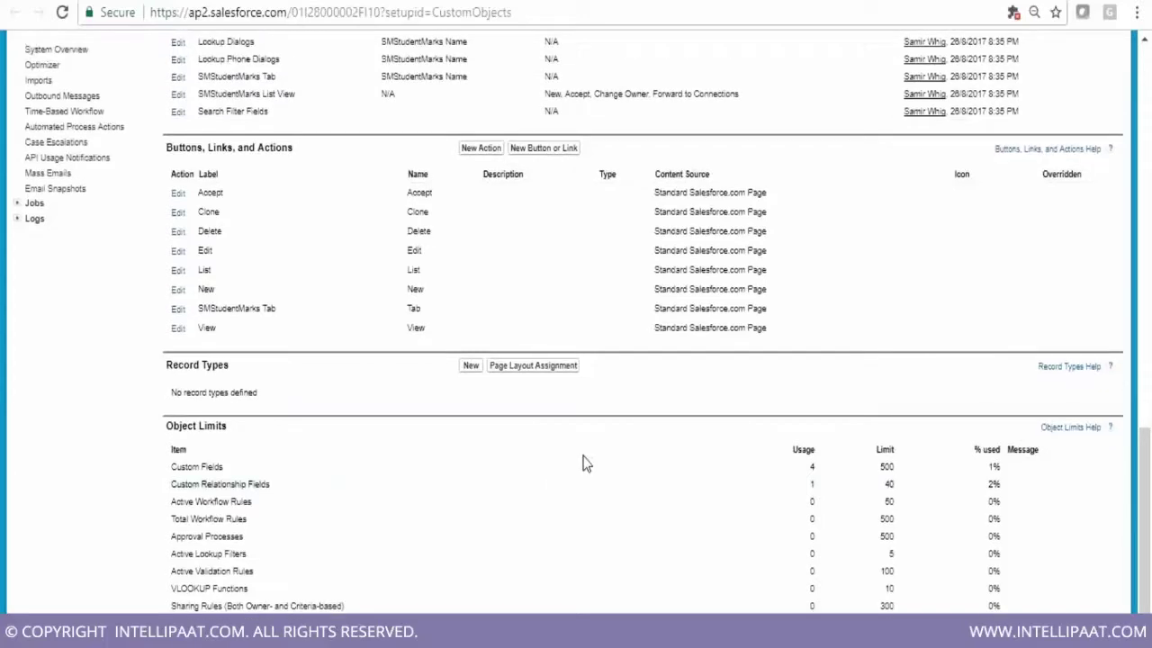
scroll(583, 463, up, 3)
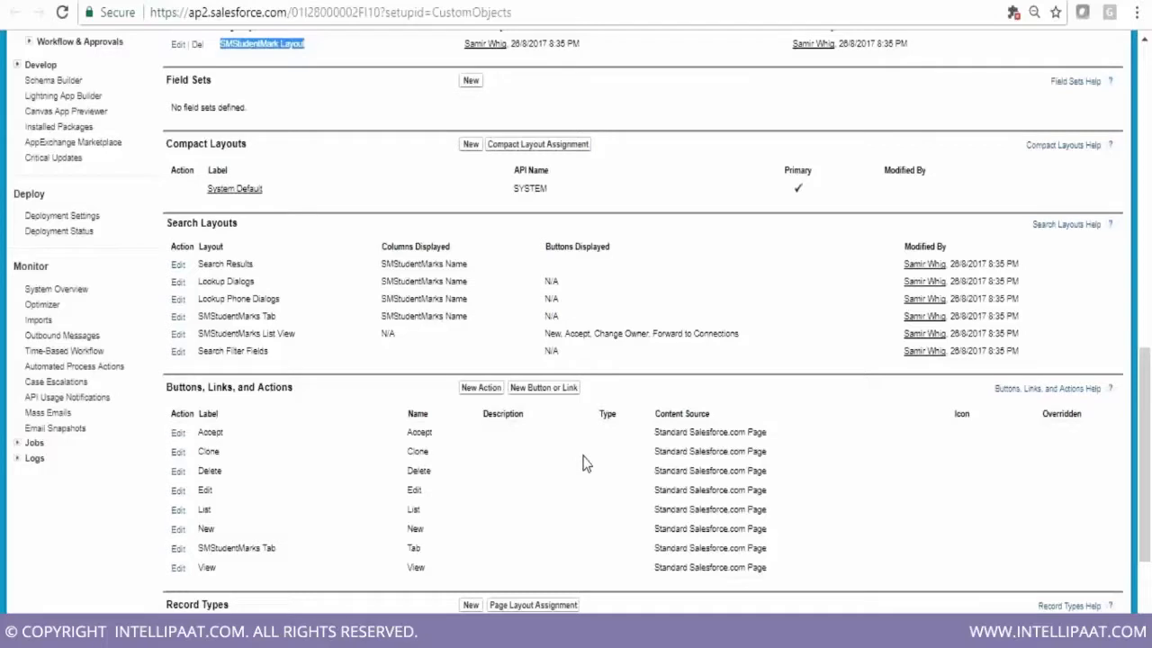
scroll(583, 464, up, 8)
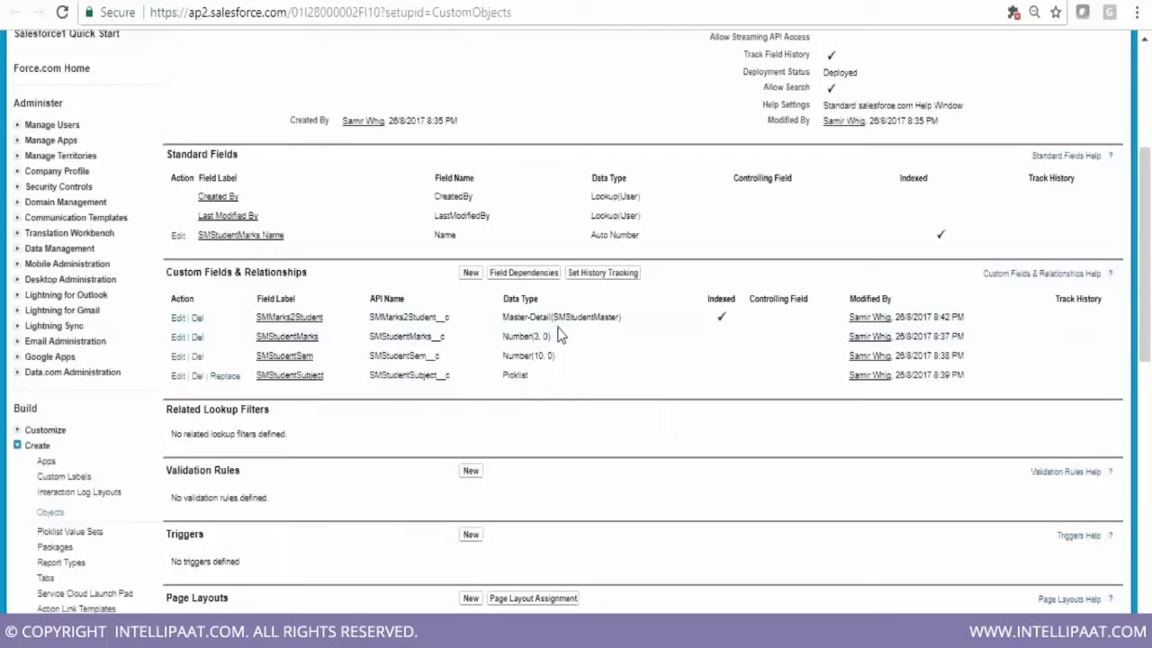
triple_click(563, 326)
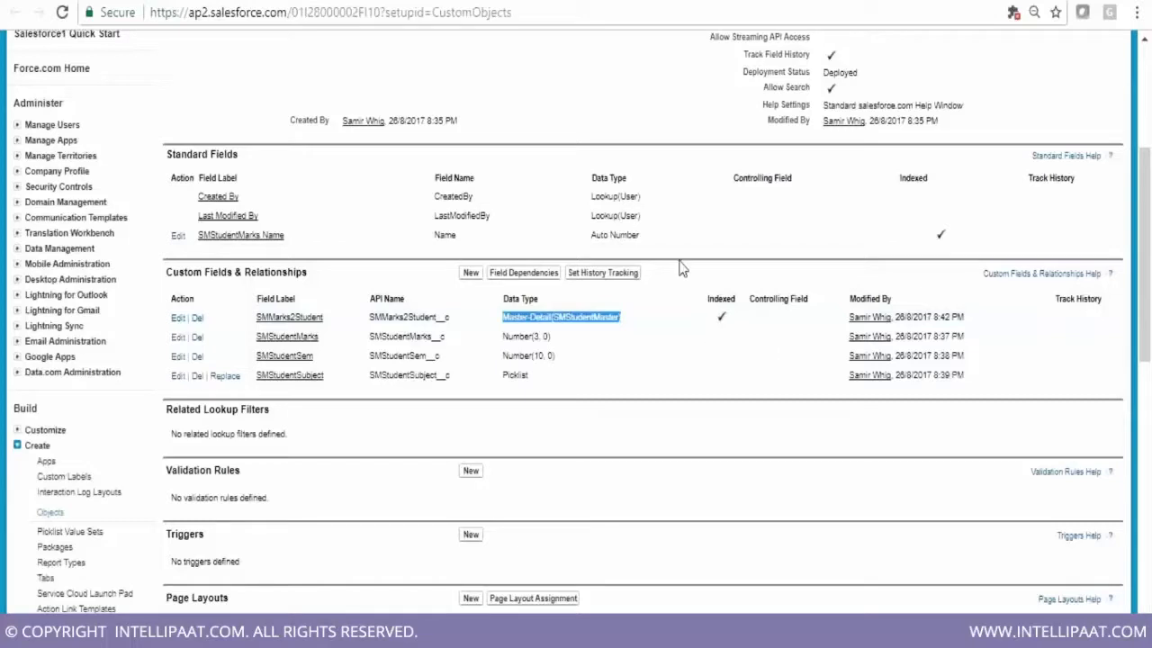
click(1067, 370)
scroll(1067, 375, up, 1)
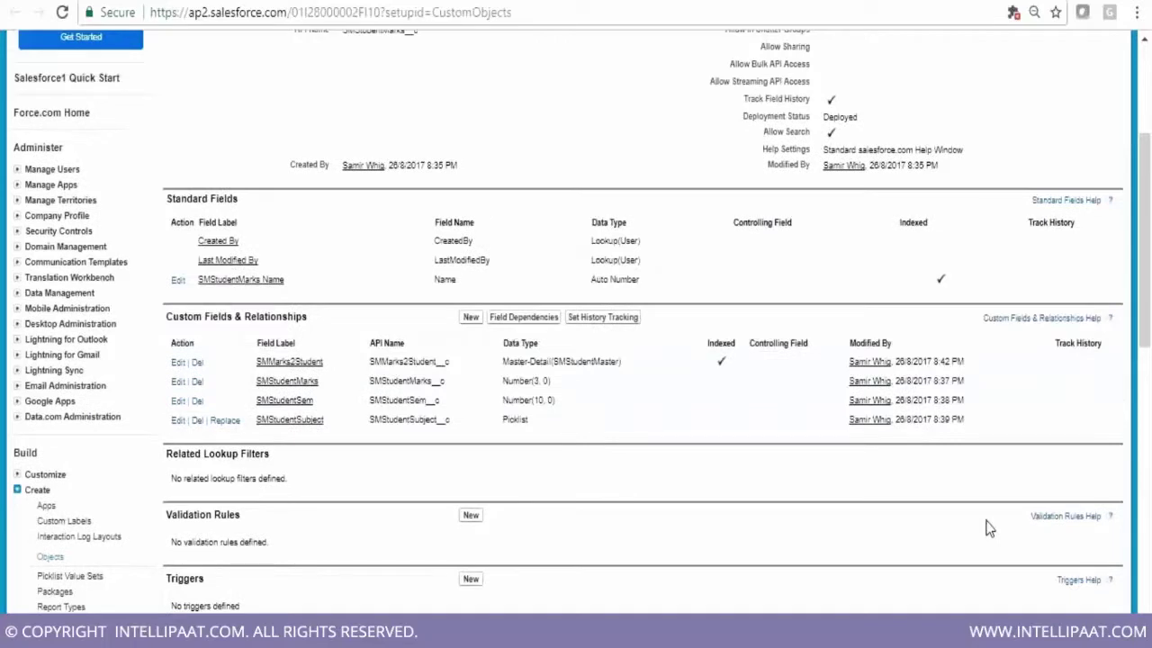
scroll(987, 528, up, 3)
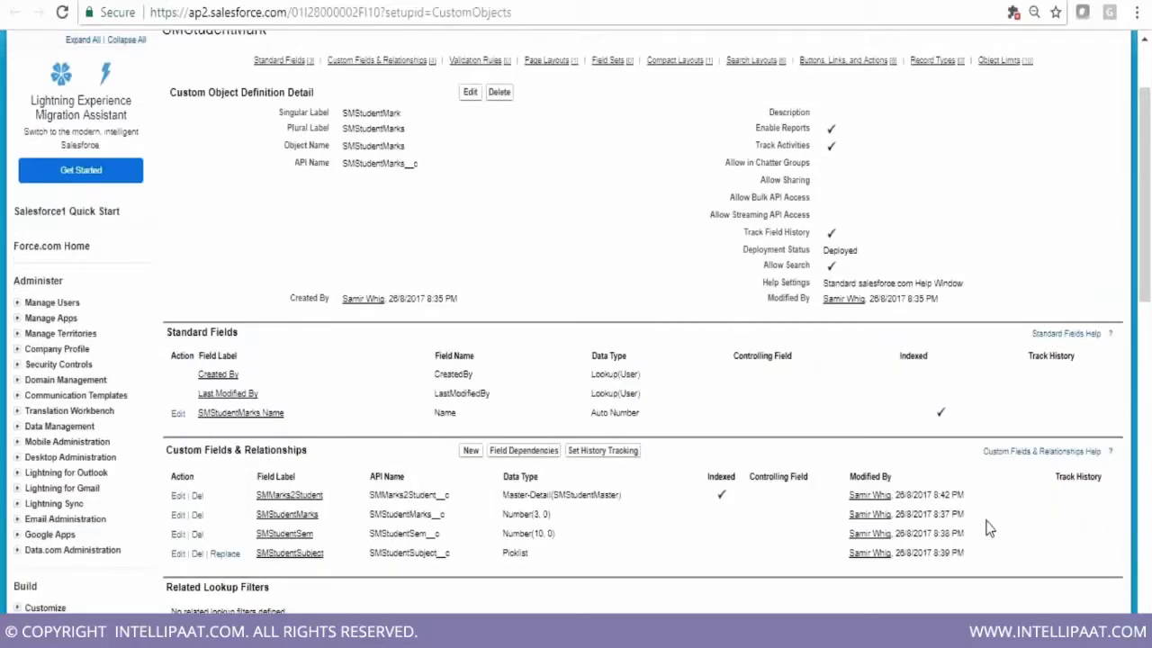
scroll(987, 528, up, 3)
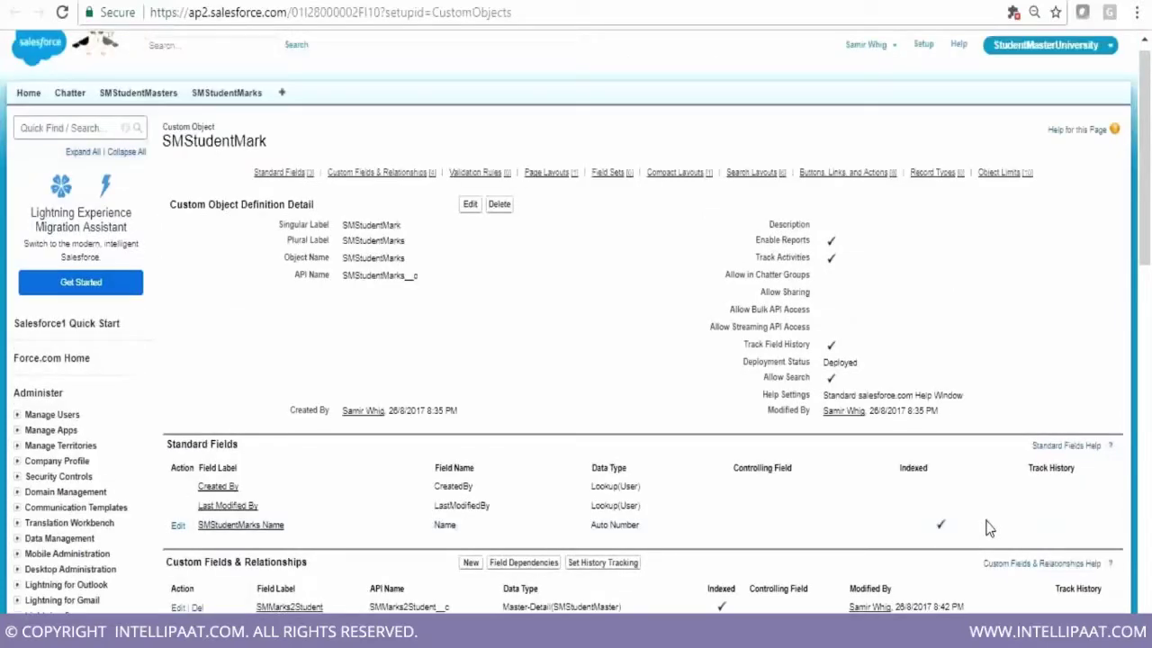
Start a new SMStudentMark record, then bring up the Force.com quick access menu
click(239, 101)
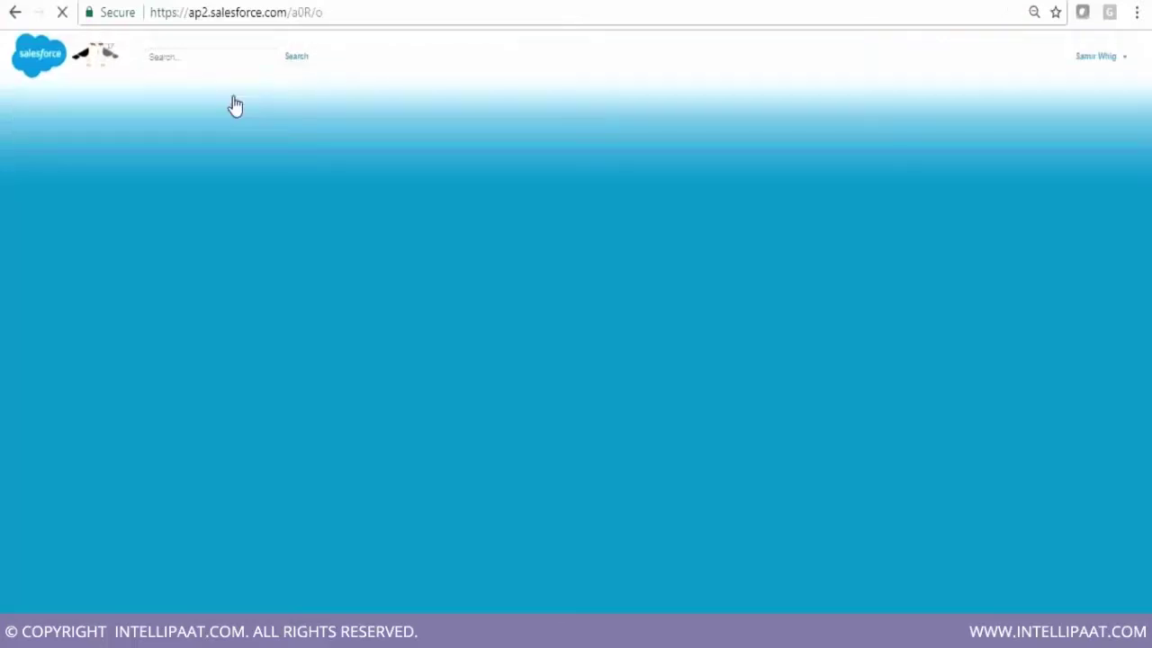
click(474, 231)
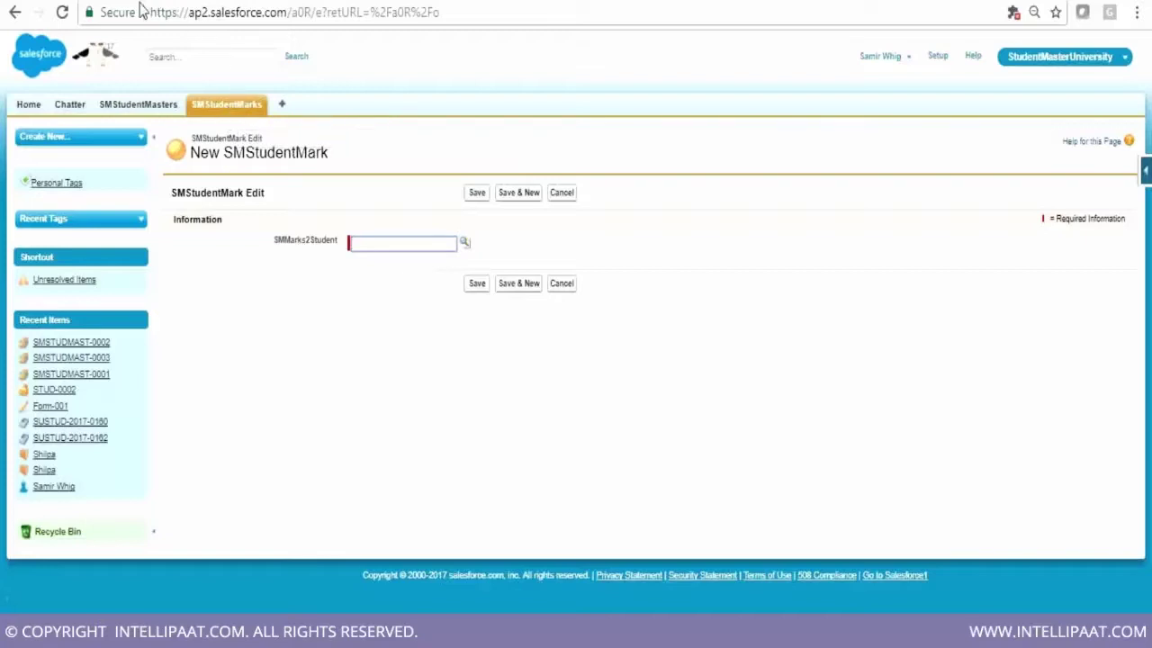
click(1145, 173)
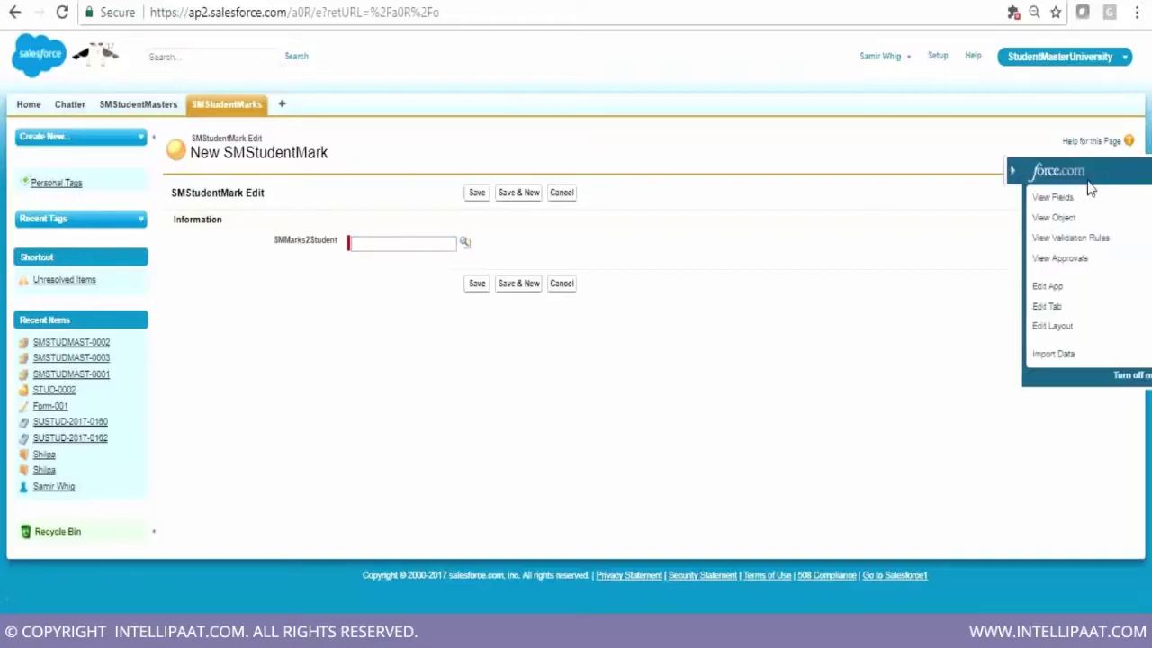
Go to the SMStudentMark object's setup page and scroll down to its Page Layouts
click(1035, 223)
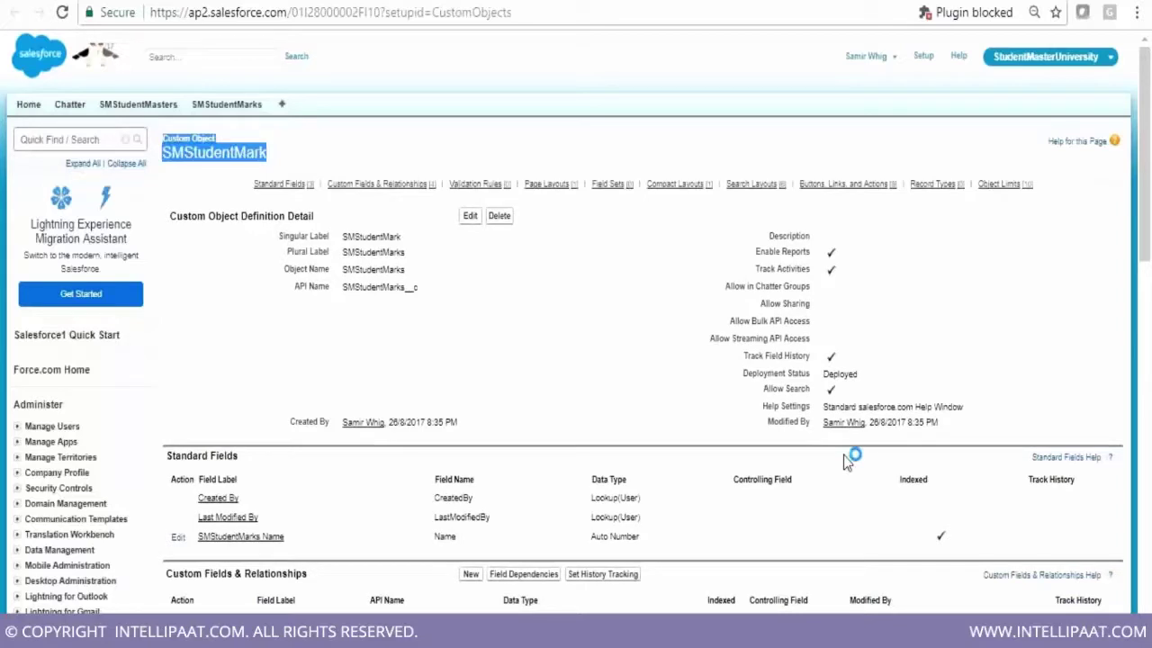
scroll(843, 459, down, 1)
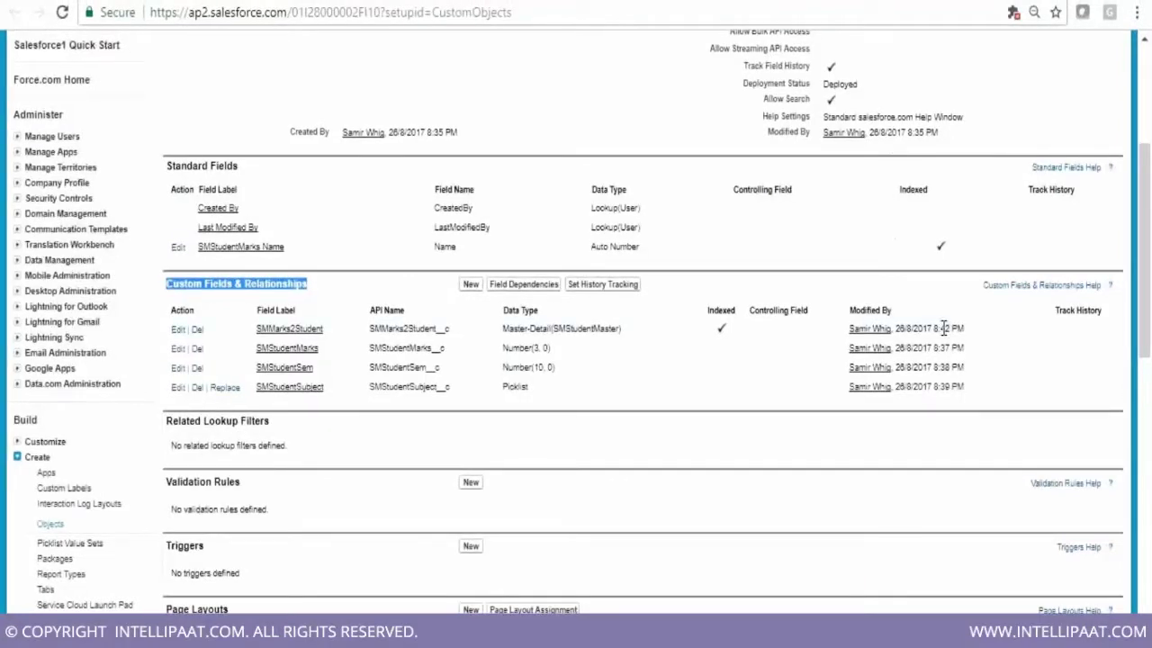
scroll(943, 328, down, 1)
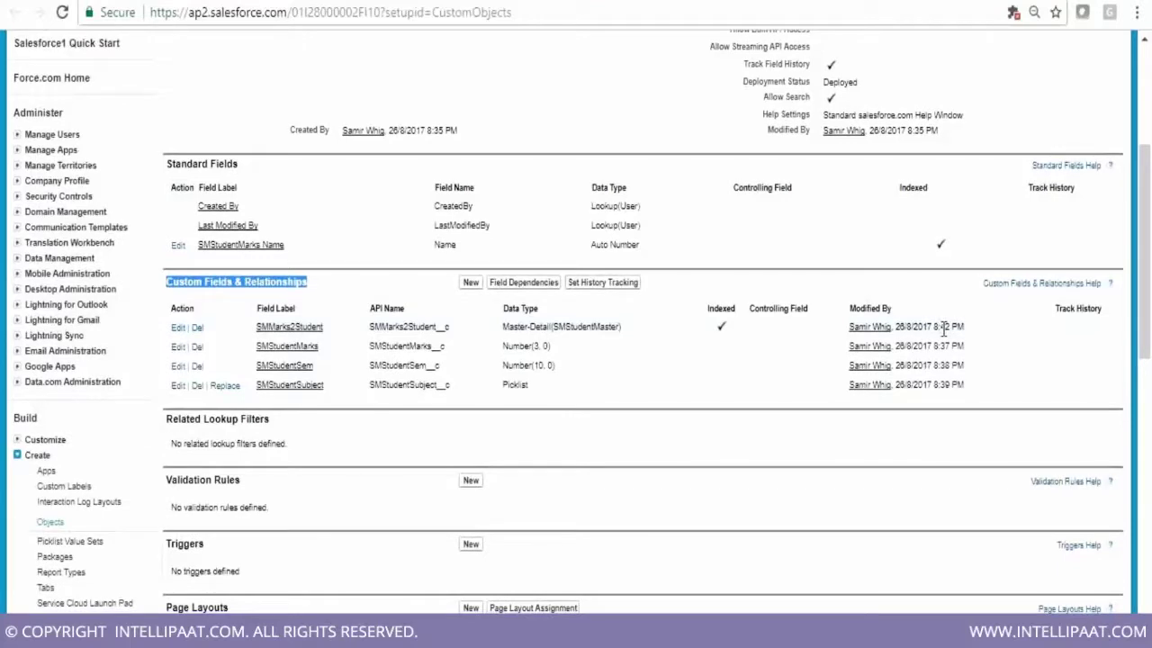
scroll(298, 79, down, 4)
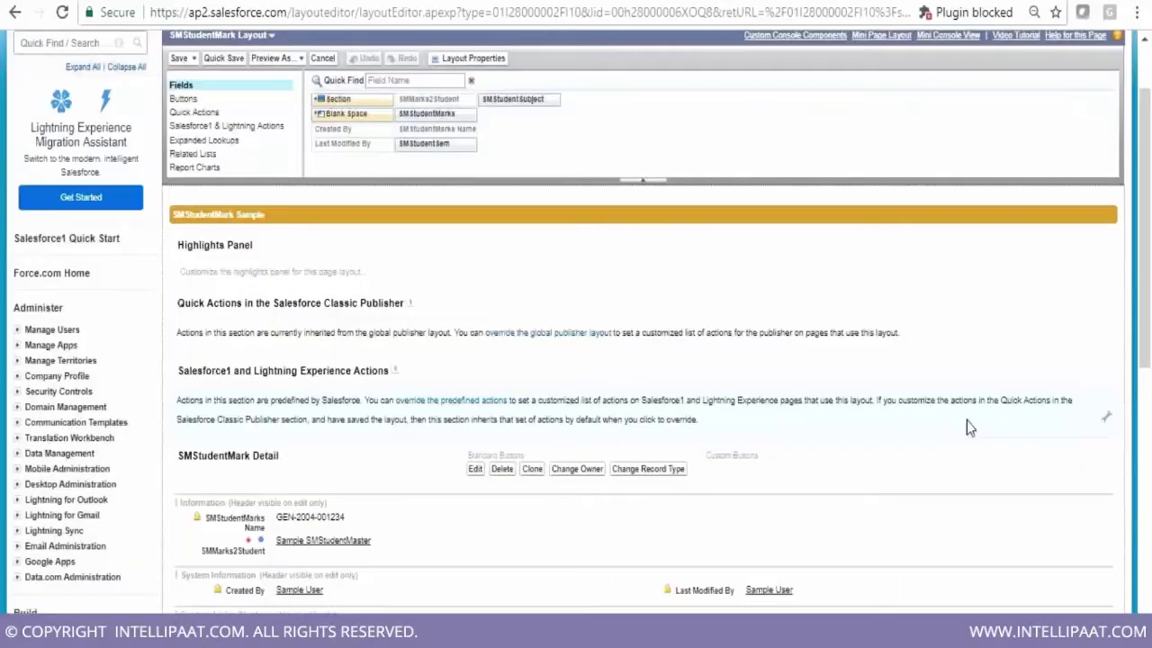
Place SMStudentSem, SMStudentSubject and SMStudentMarks in the Information section below SMMarks2Student
scroll(965, 430, down, 1)
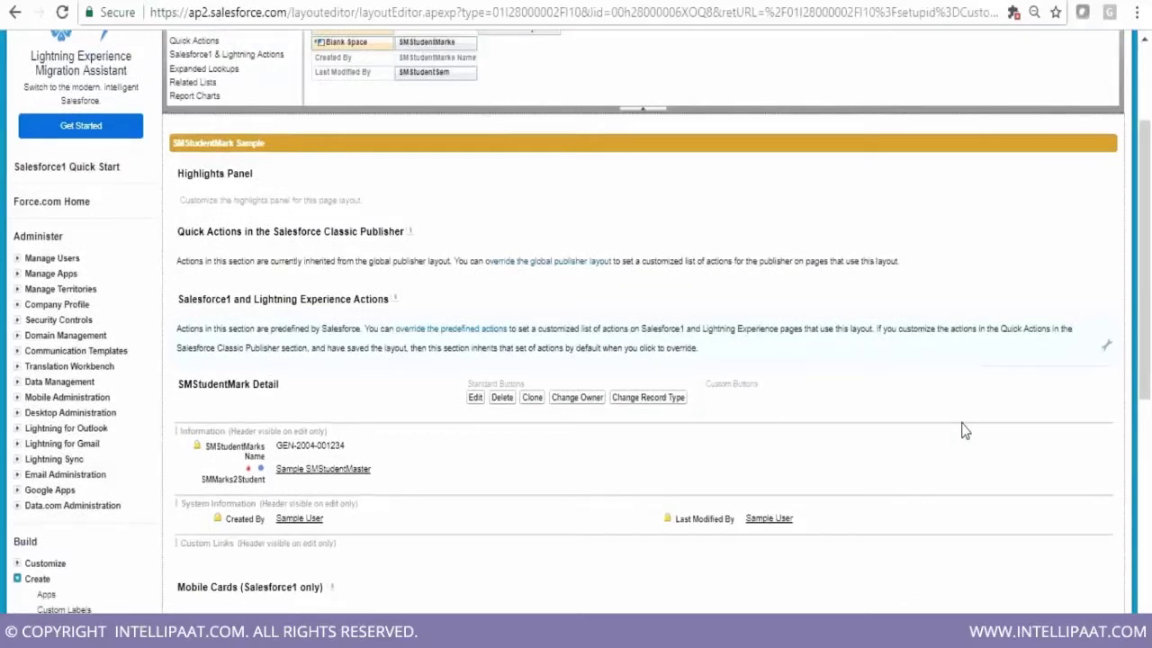
scroll(964, 429, down, 1)
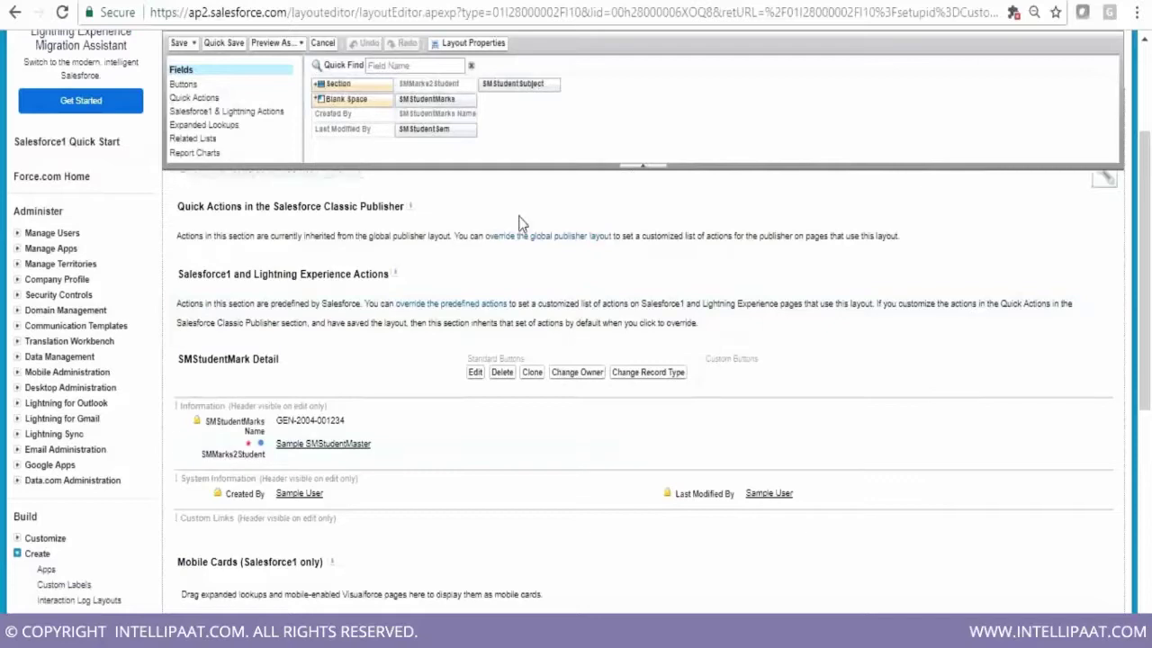
scroll(888, 353, up, 1)
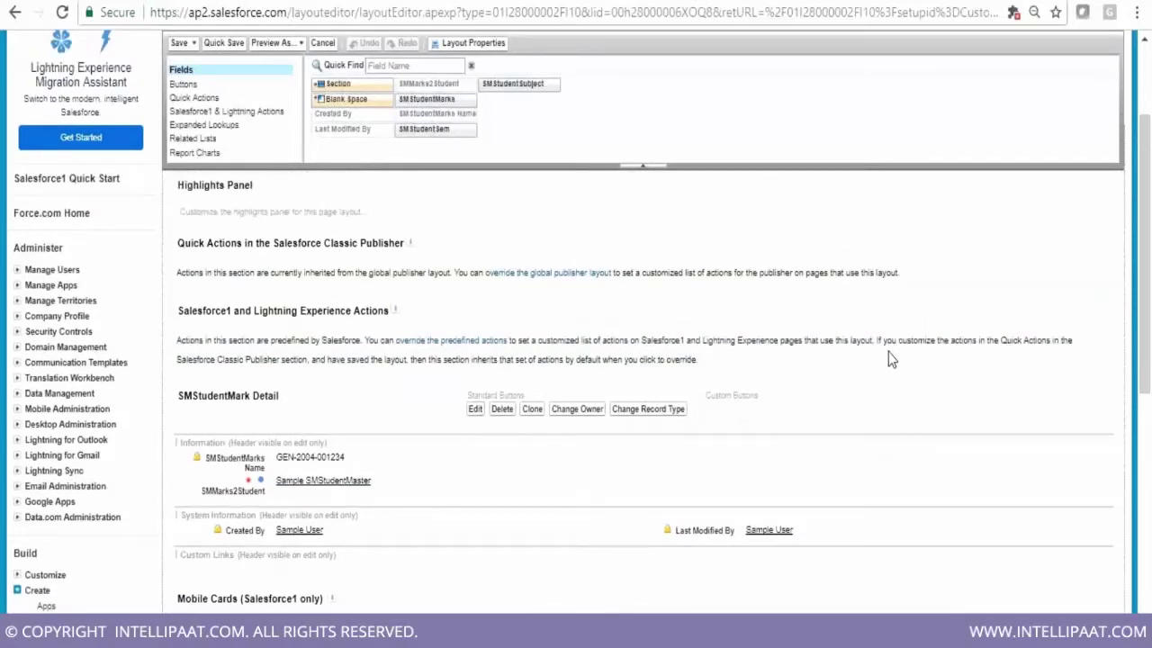
scroll(888, 358, up, 1)
drag(424, 129, 364, 554)
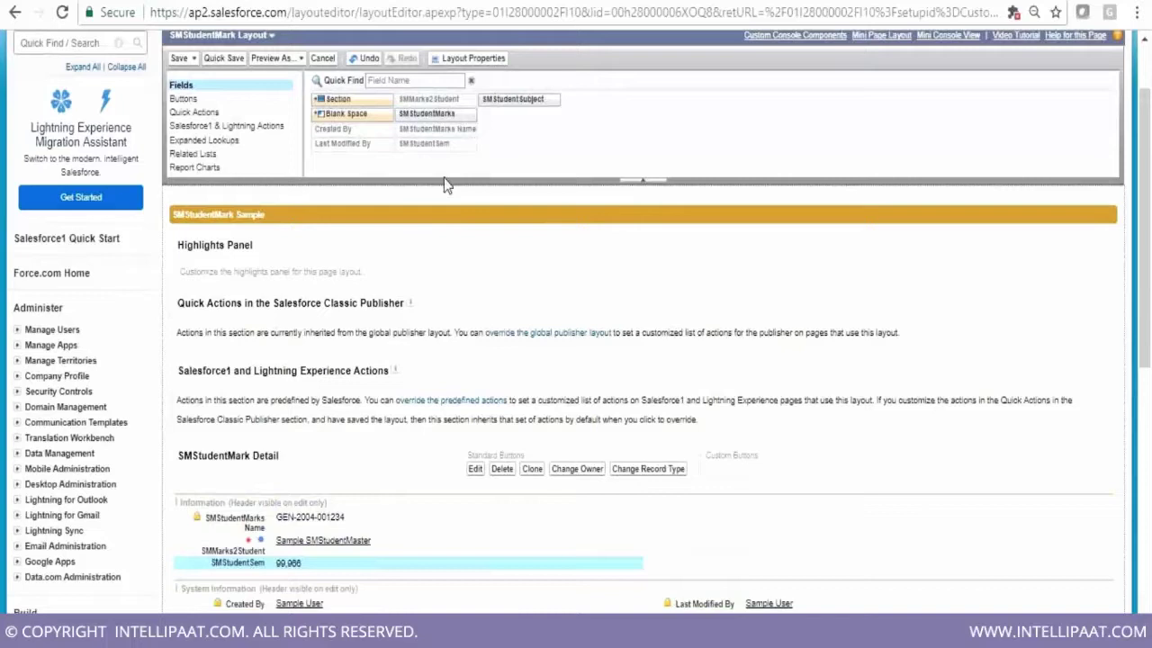
drag(441, 115, 241, 456)
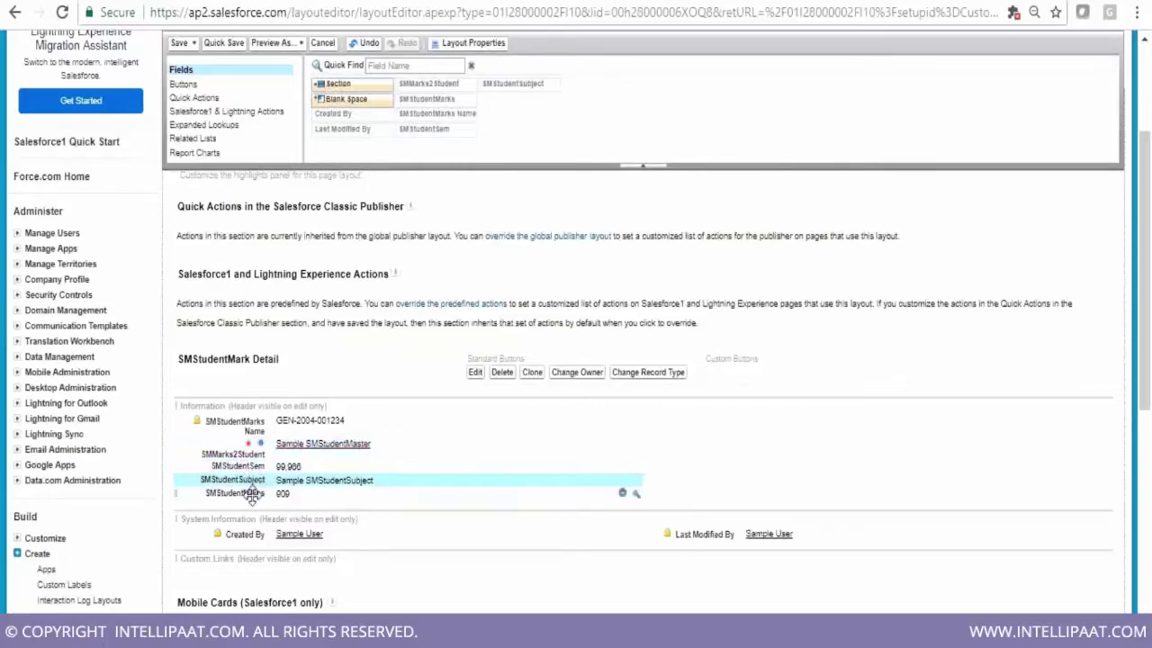
scroll(943, 580, down, 1)
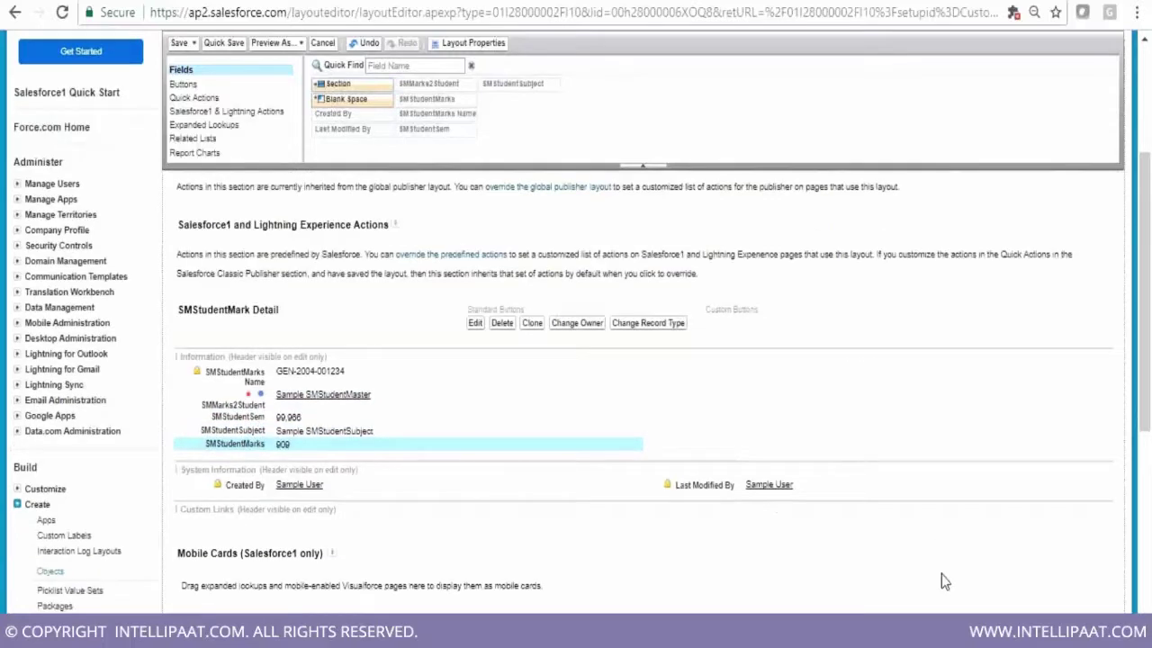
scroll(941, 581, down, 3)
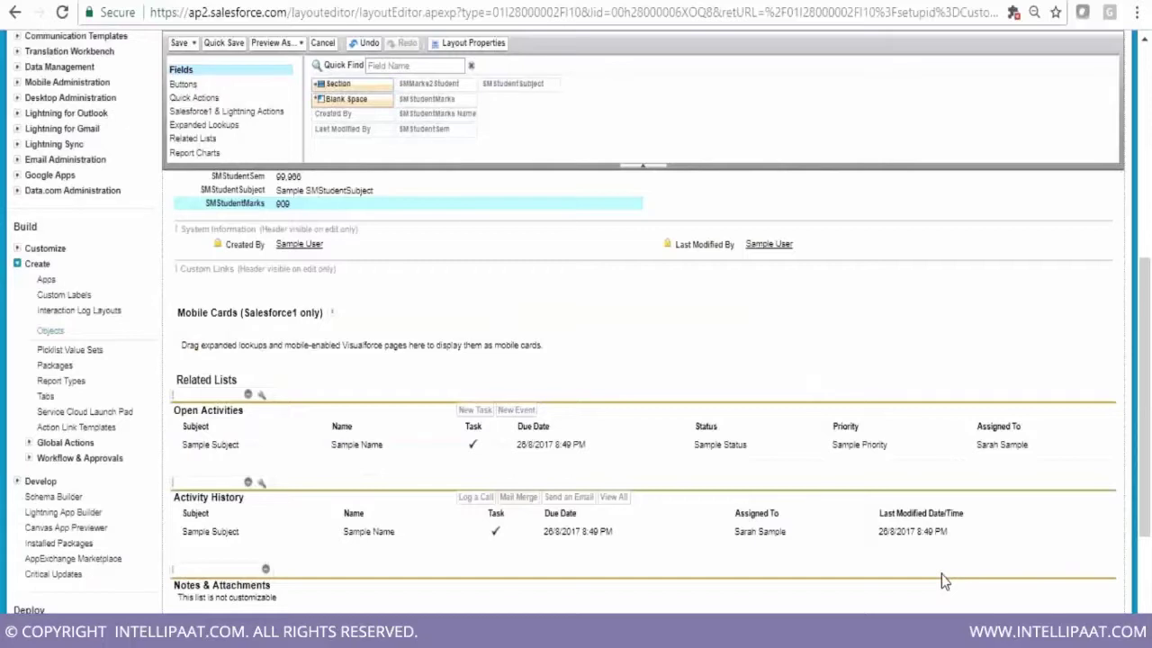
scroll(942, 581, up, 1)
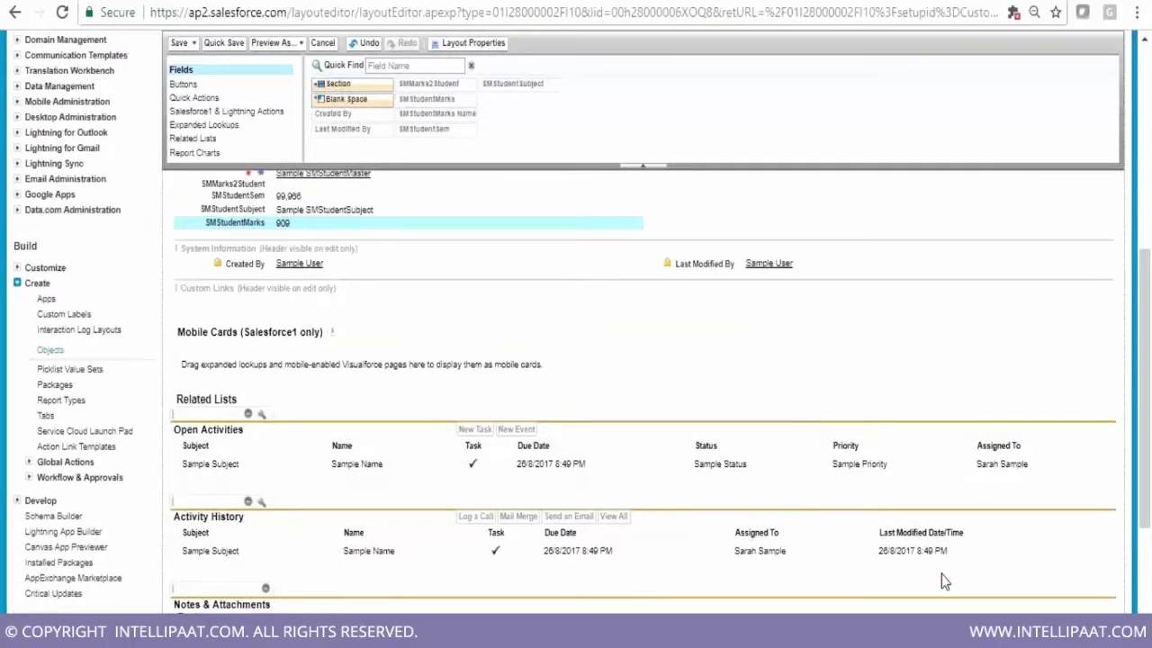
scroll(941, 574, up, 10)
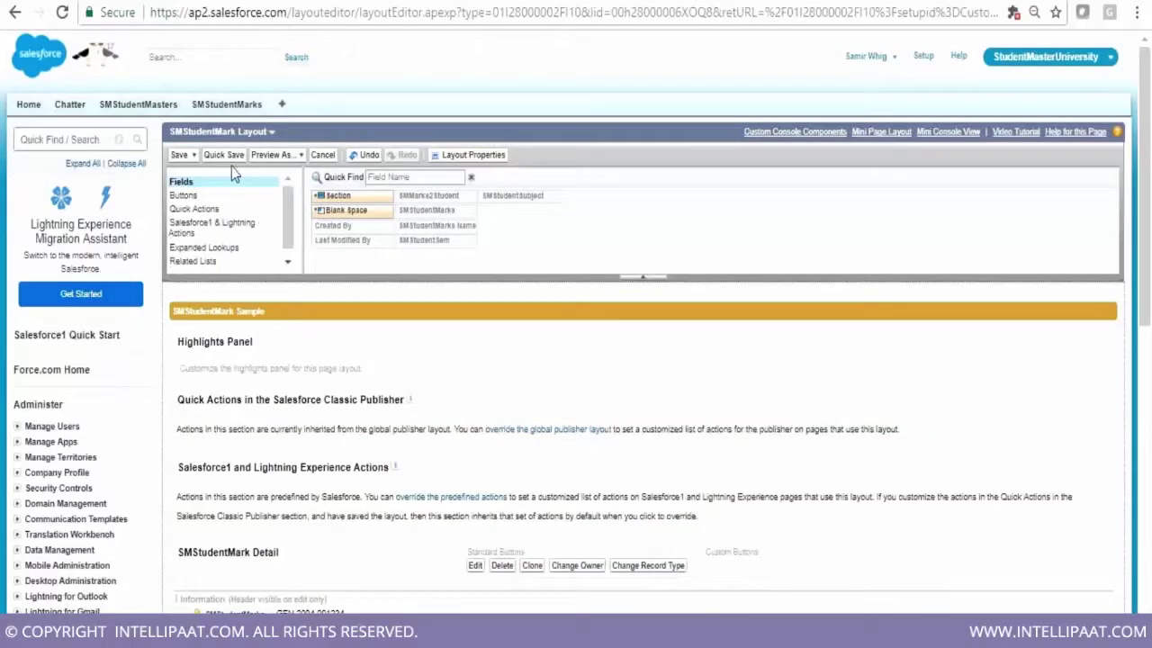
Save the layout, then save a mark for SMSTUDMAST-0001: semester 3, subject Phy, marks 101
click(183, 156)
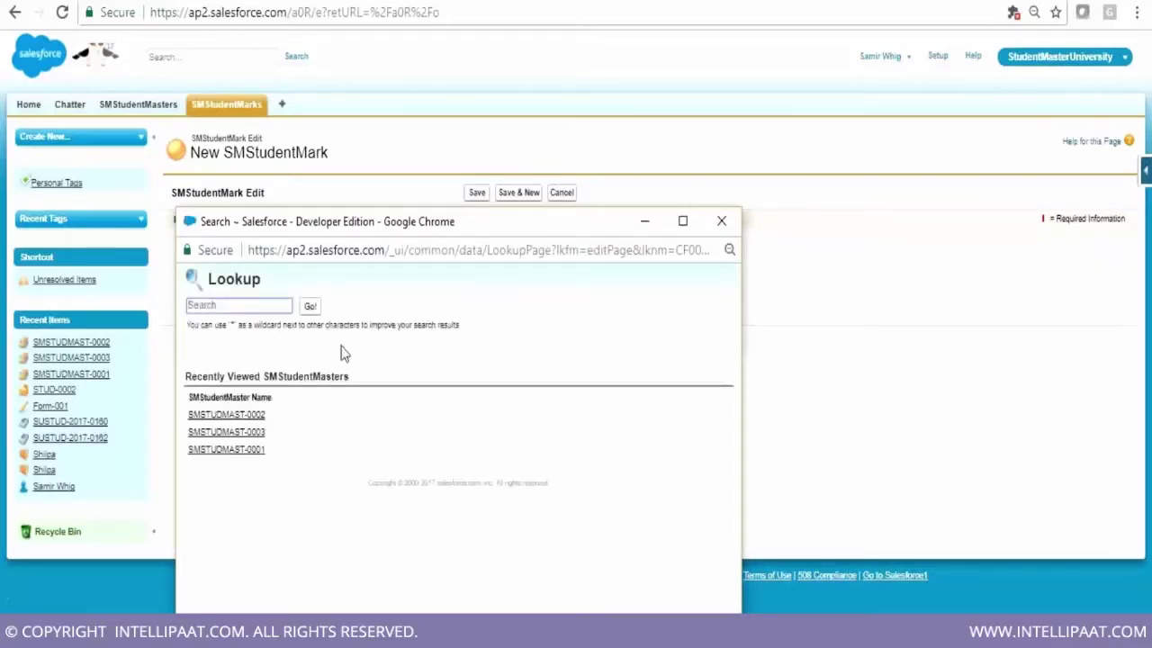
click(214, 452)
click(387, 262)
text(3)
click(378, 282)
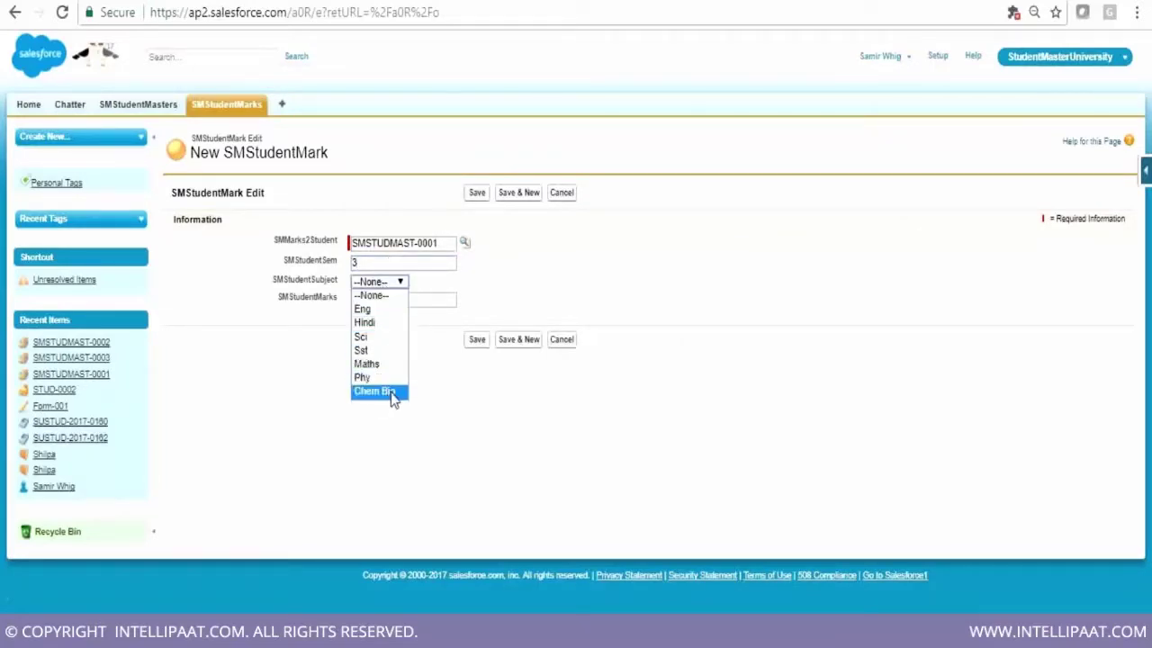
click(369, 379)
click(365, 300)
text(101)
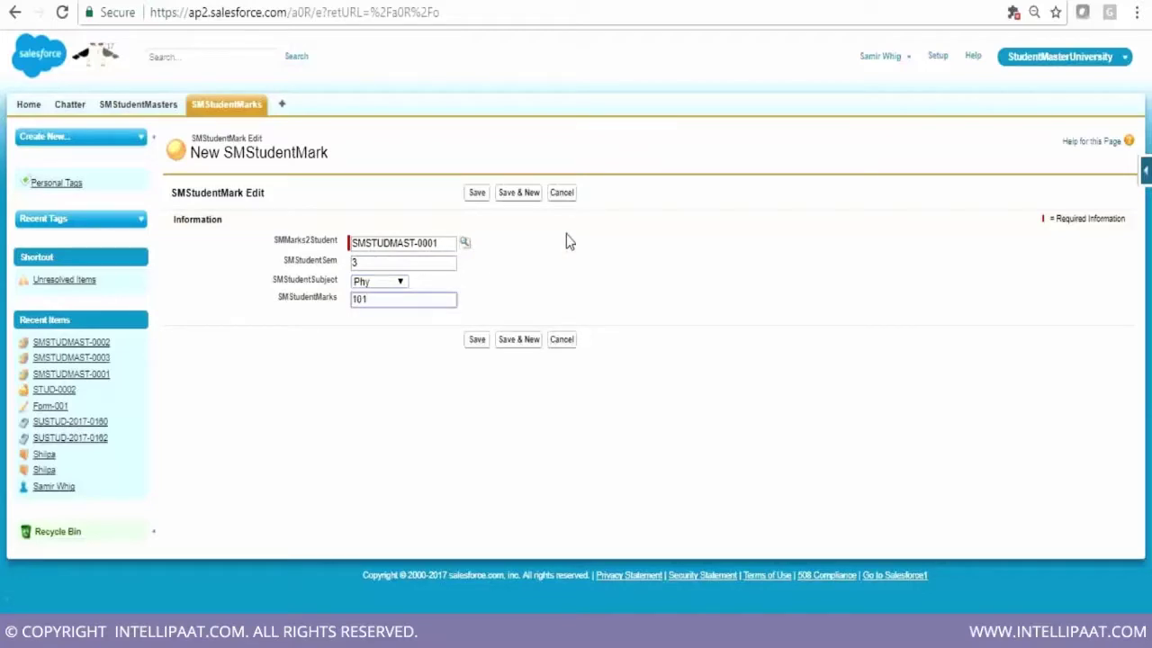
click(484, 342)
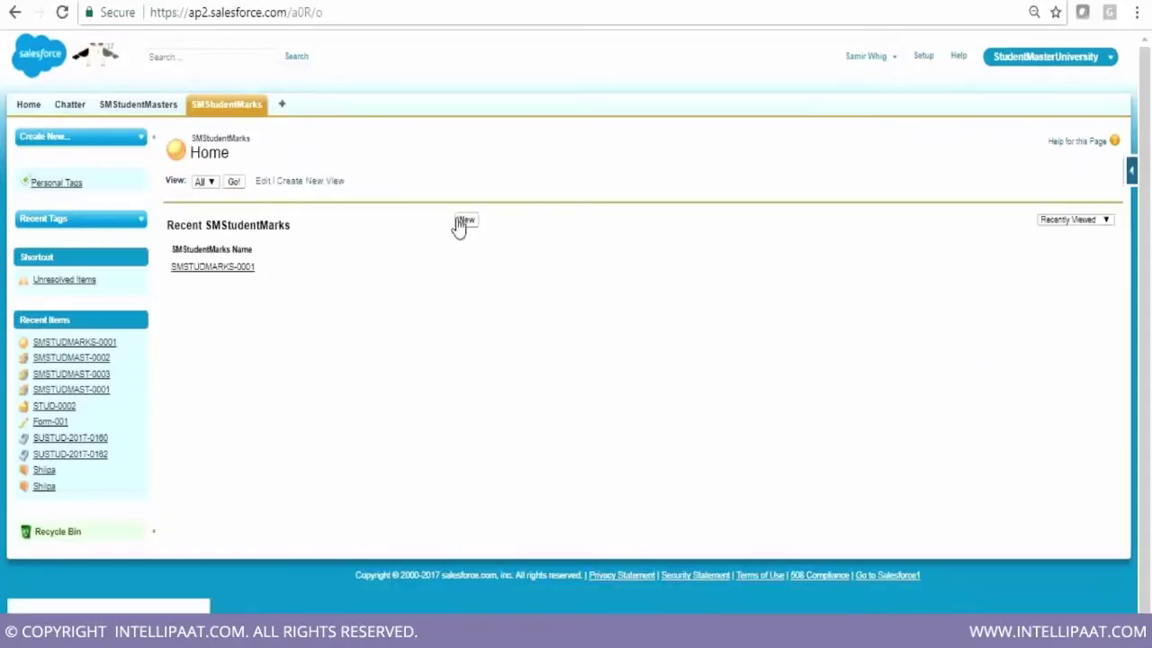
Start a new mark record for student SMSTUDMAST-0002 with semester 3
click(466, 223)
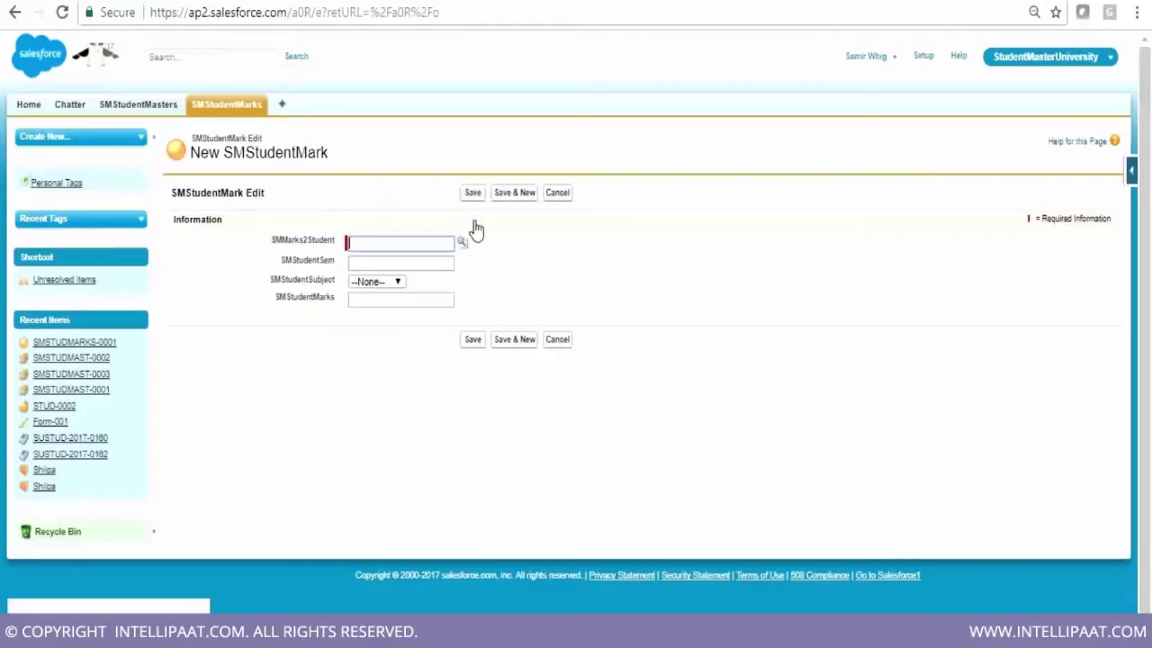
click(466, 243)
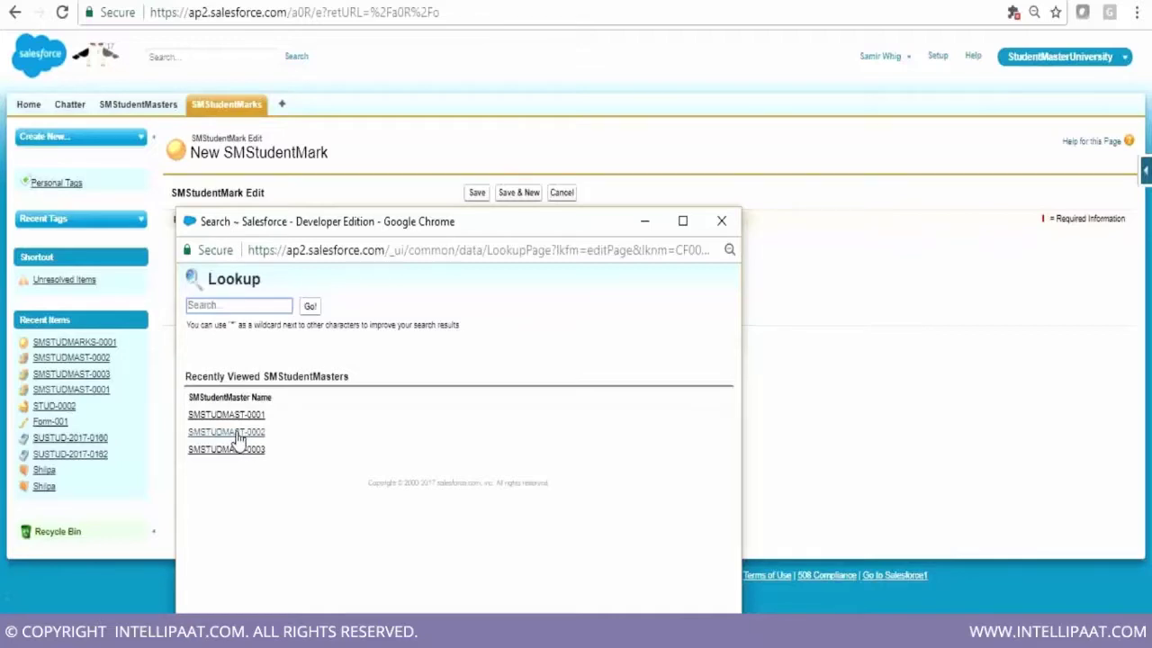
click(237, 432)
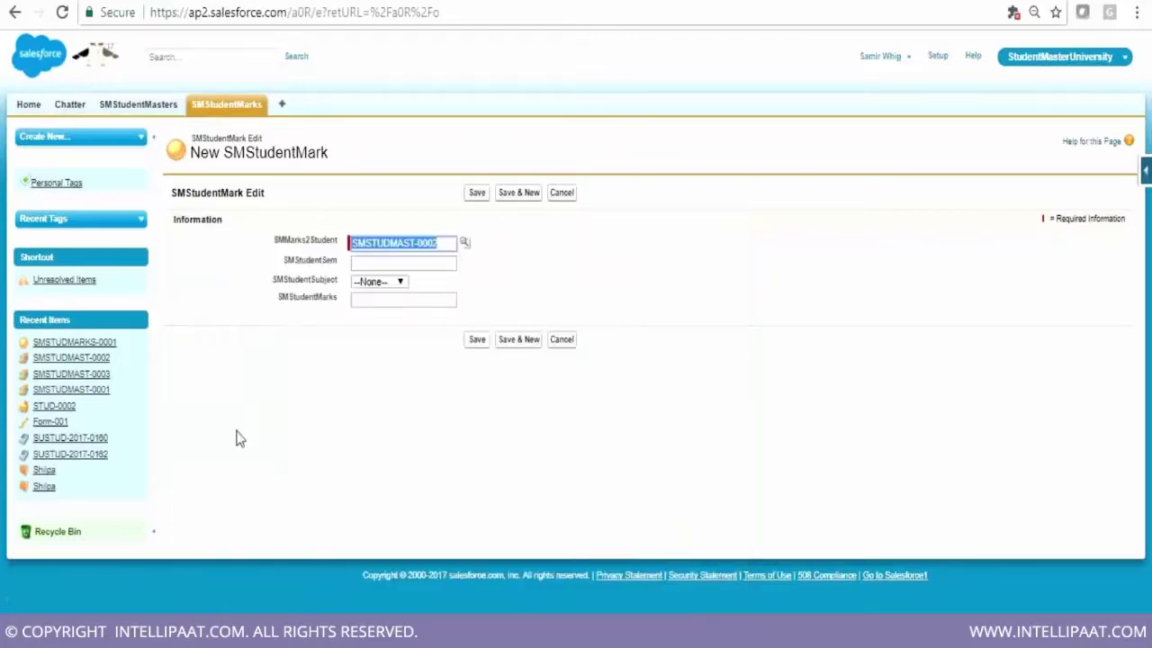
click(405, 262)
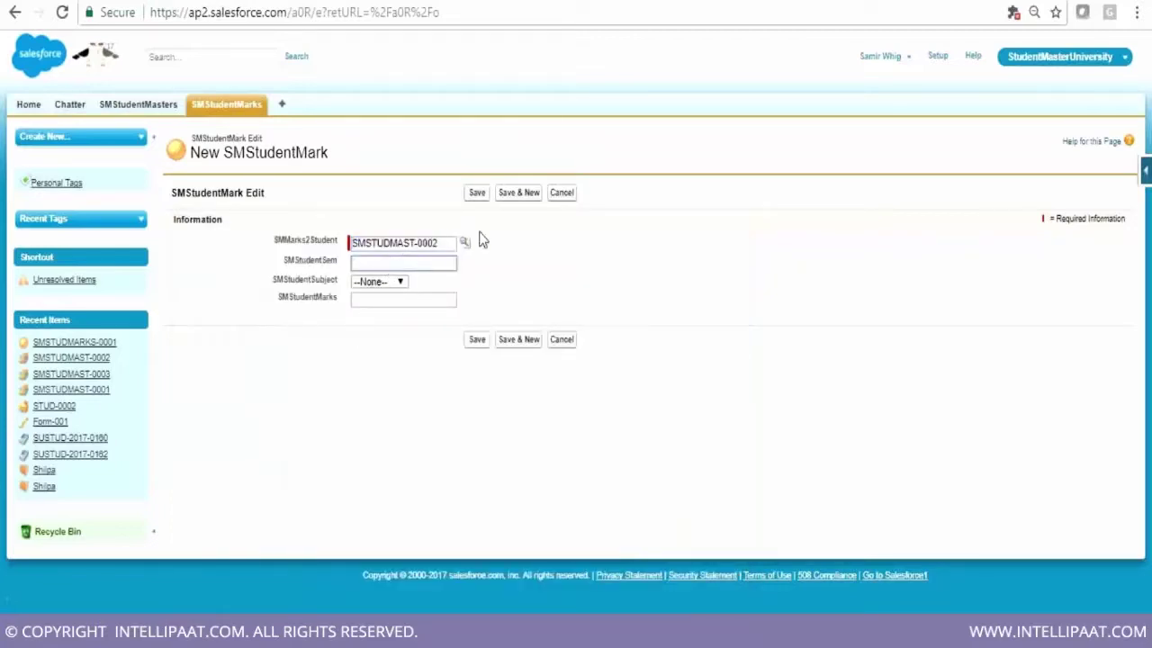
click(441, 264)
click(412, 286)
Choose subject Maths, enter marks -45 and save the record
click(398, 281)
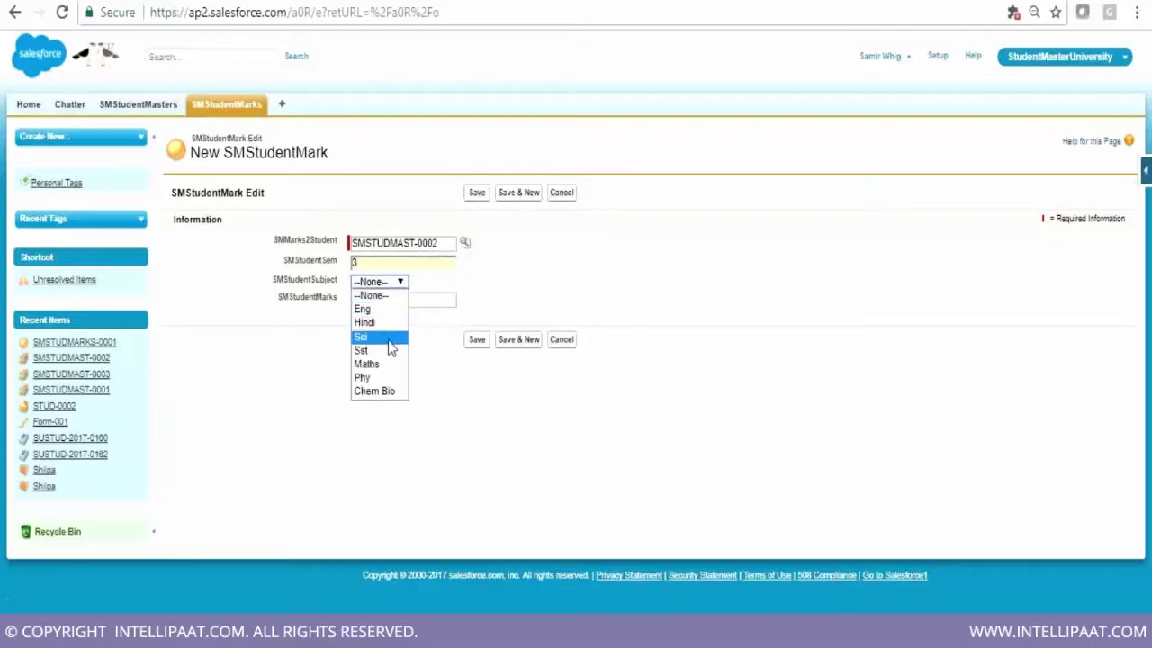
click(385, 363)
click(386, 300)
text(-45)
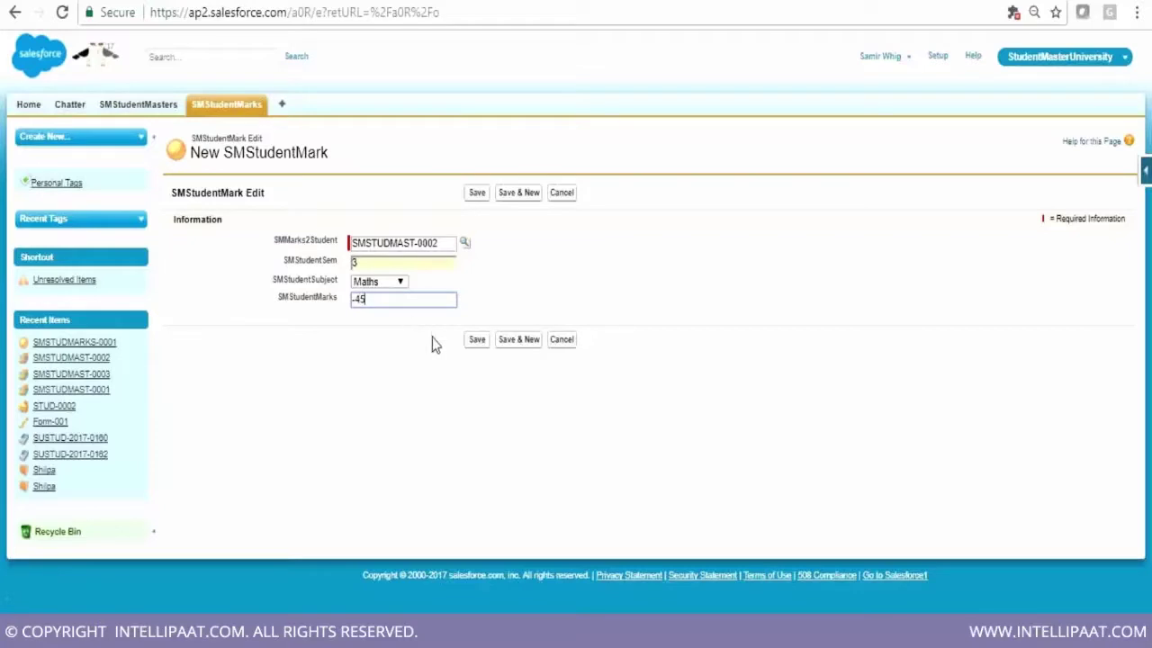
click(476, 341)
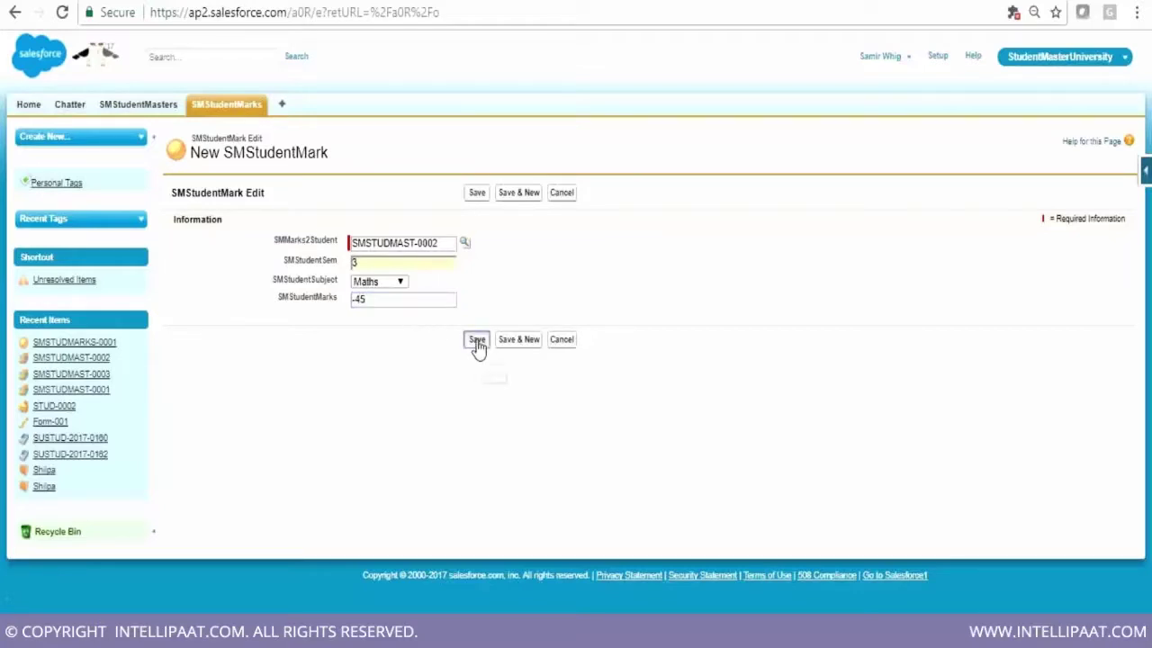
click(477, 342)
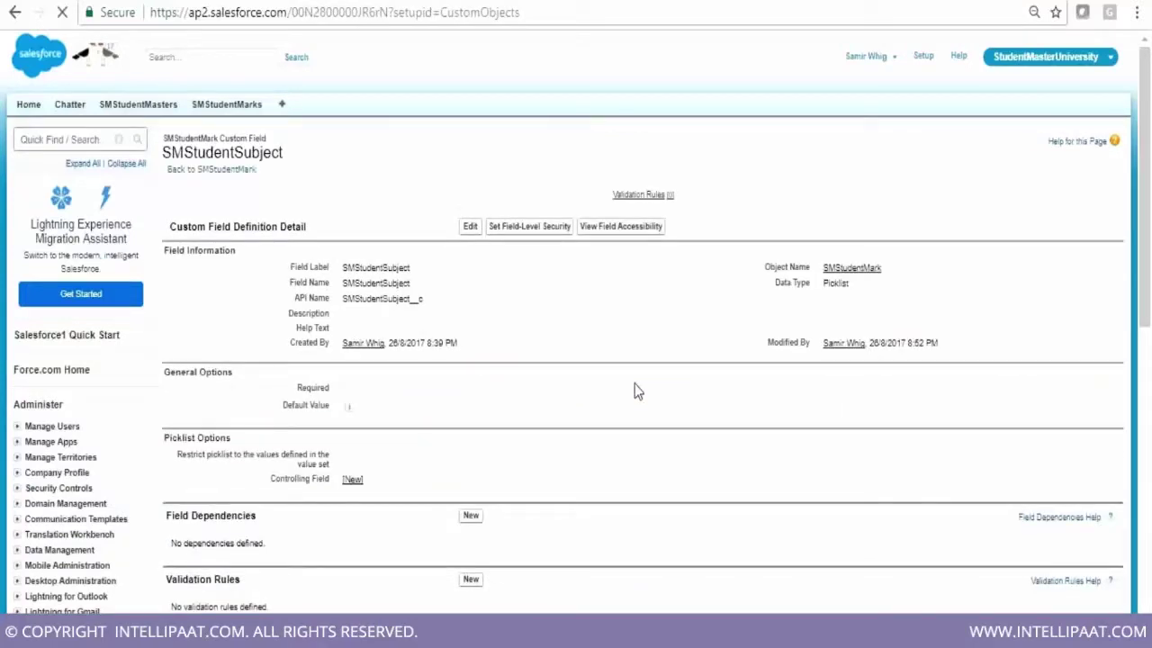
Rename the Chem Bio subject picklist value to Chem and save it
scroll(737, 422, down, 1)
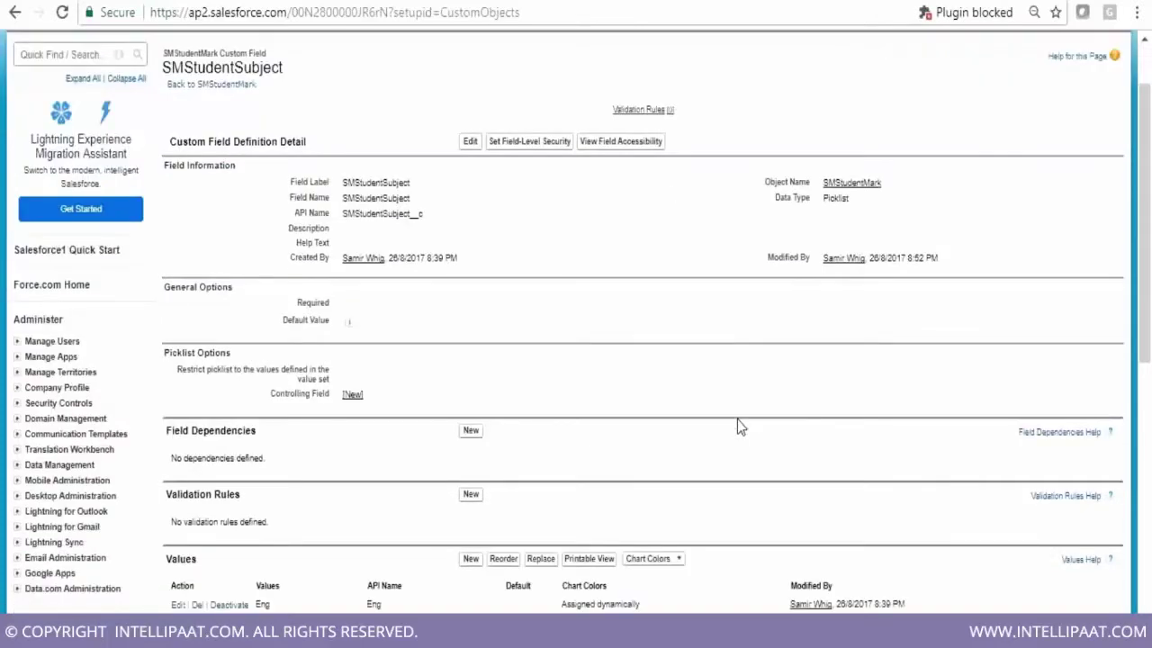
scroll(737, 423, down, 3)
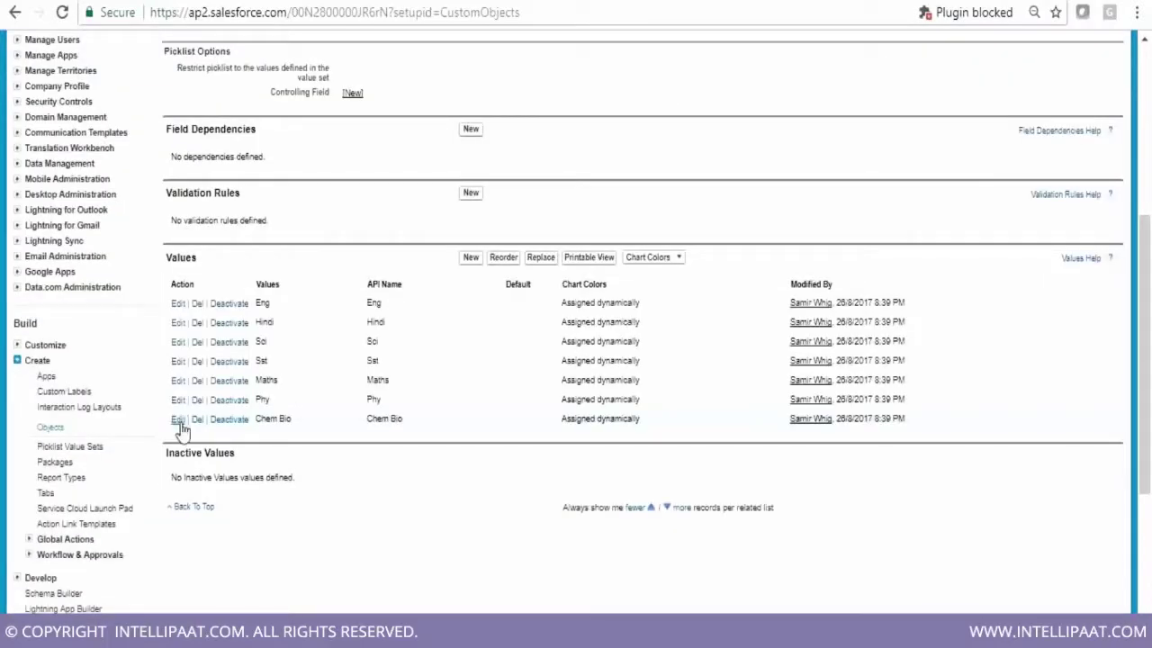
click(179, 421)
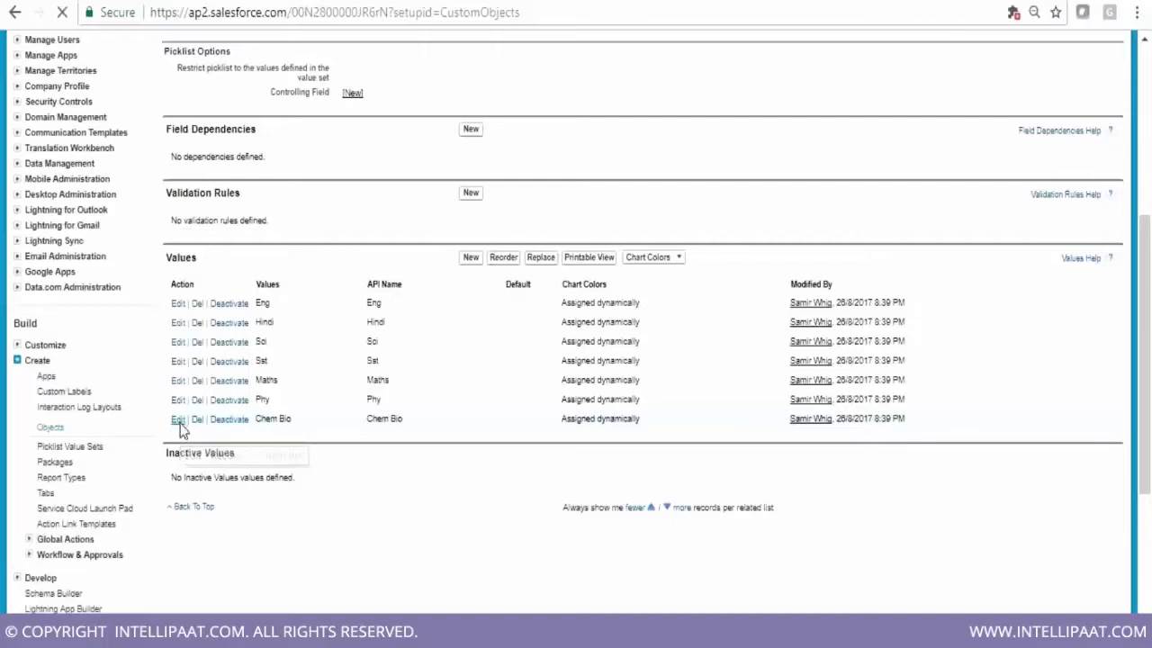
drag(376, 255, 396, 256)
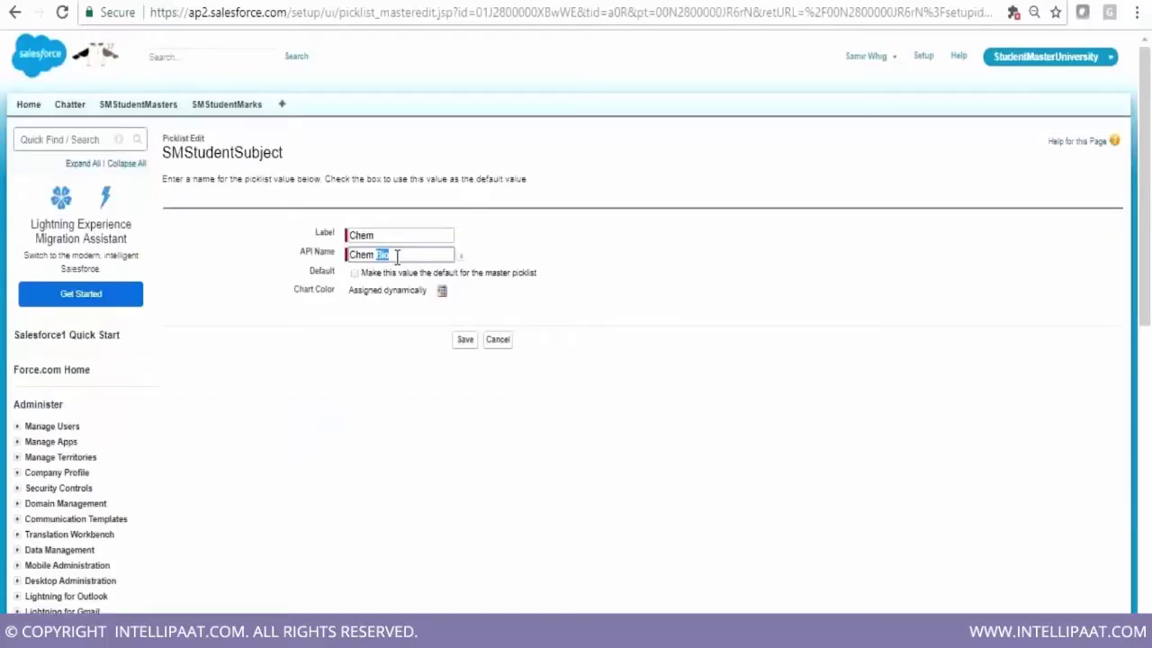
key(BackSpace)
click(465, 342)
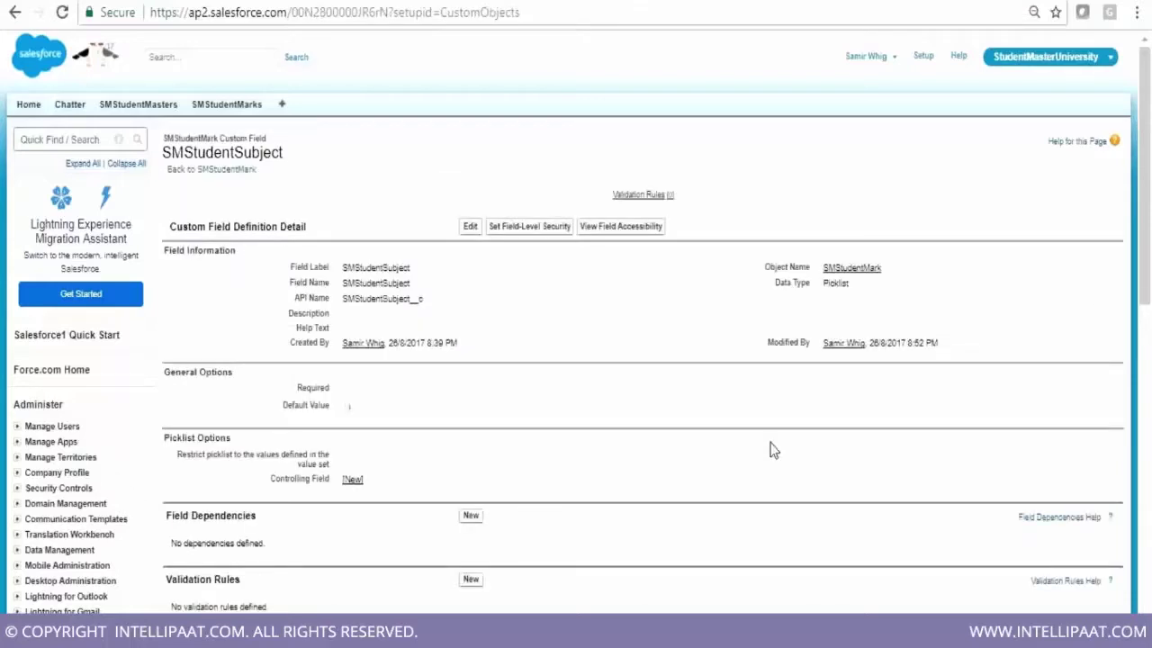
Return to the SMStudentMarks tab home page
scroll(771, 450, down, 1)
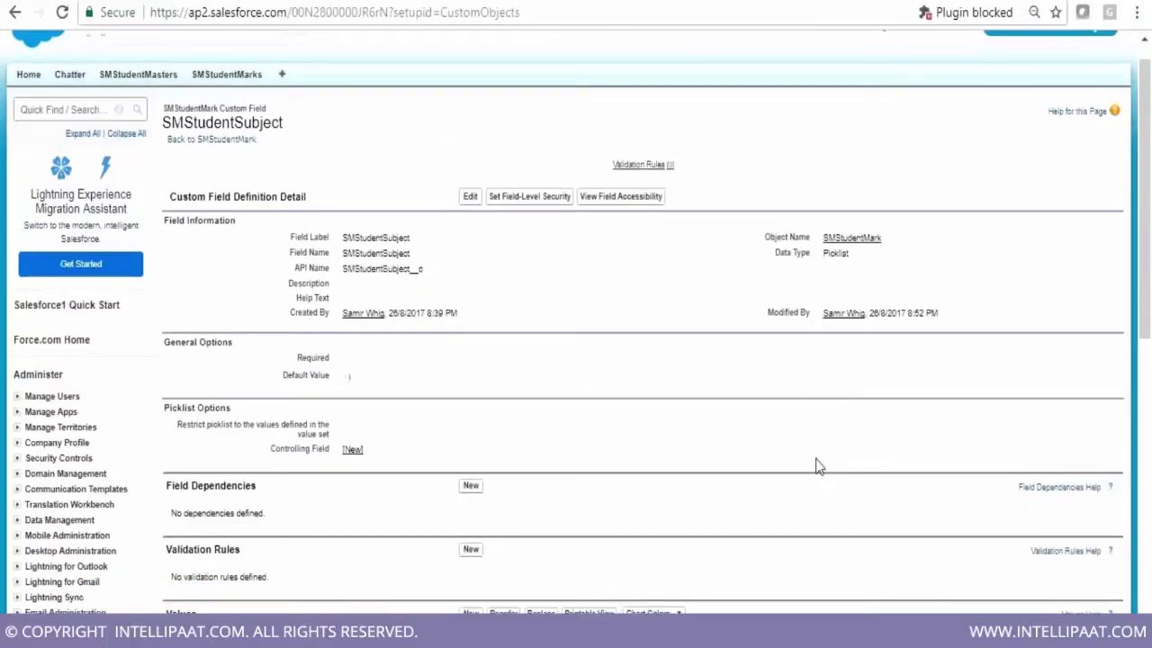
scroll(817, 465, down, 2)
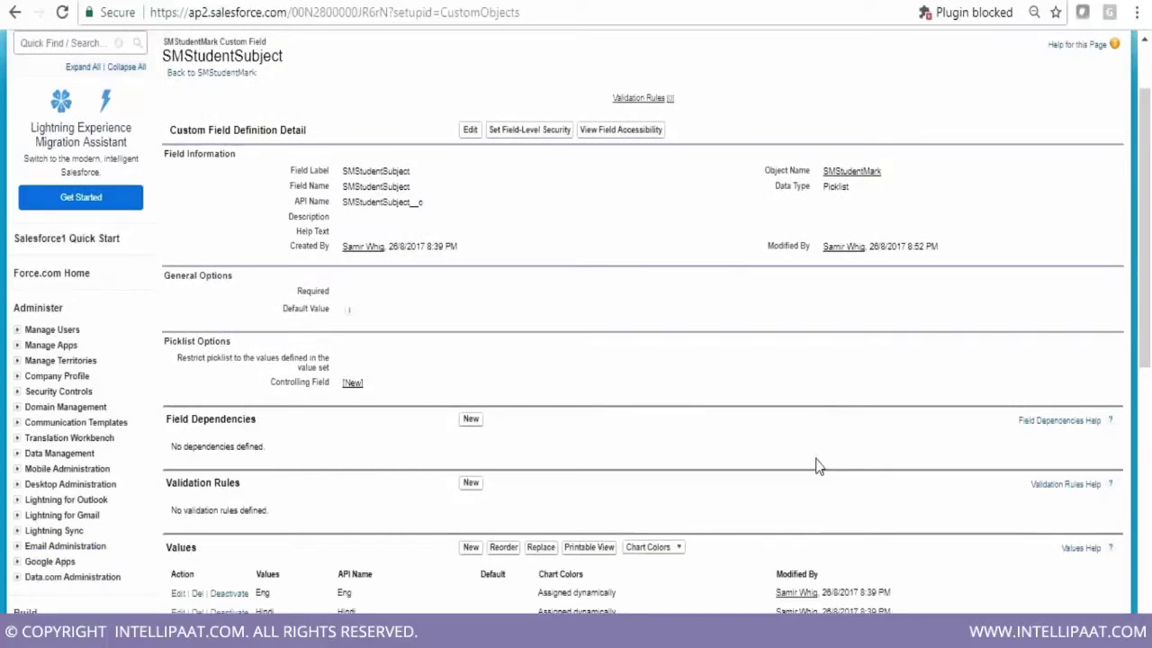
scroll(817, 465, down, 1)
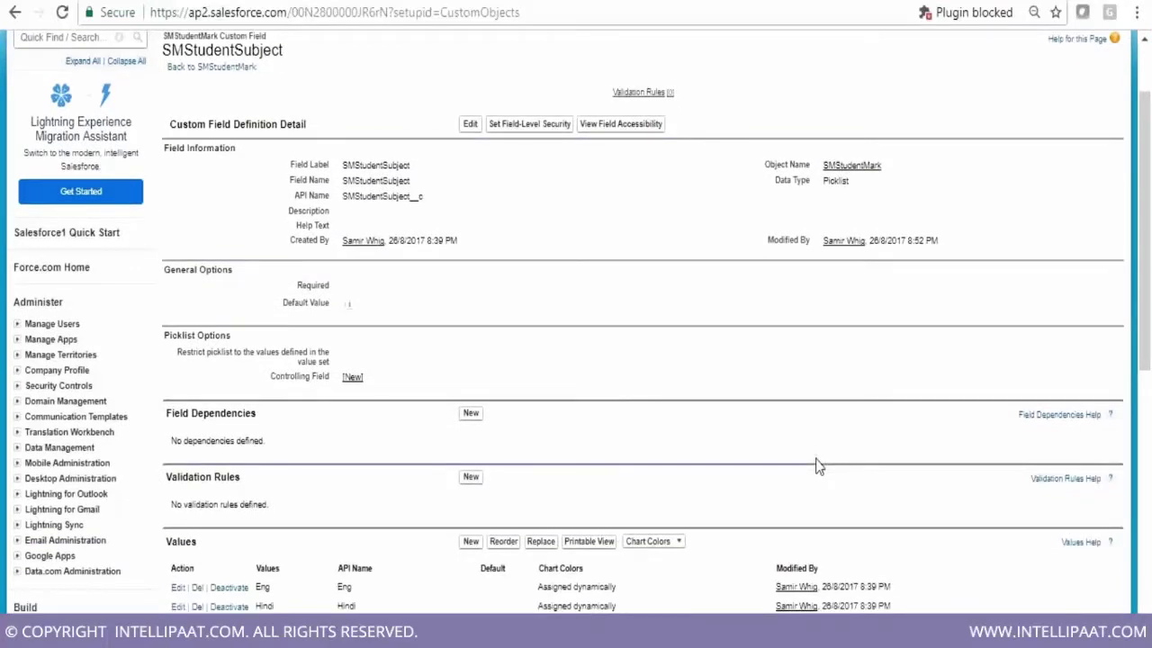
scroll(817, 465, up, 3)
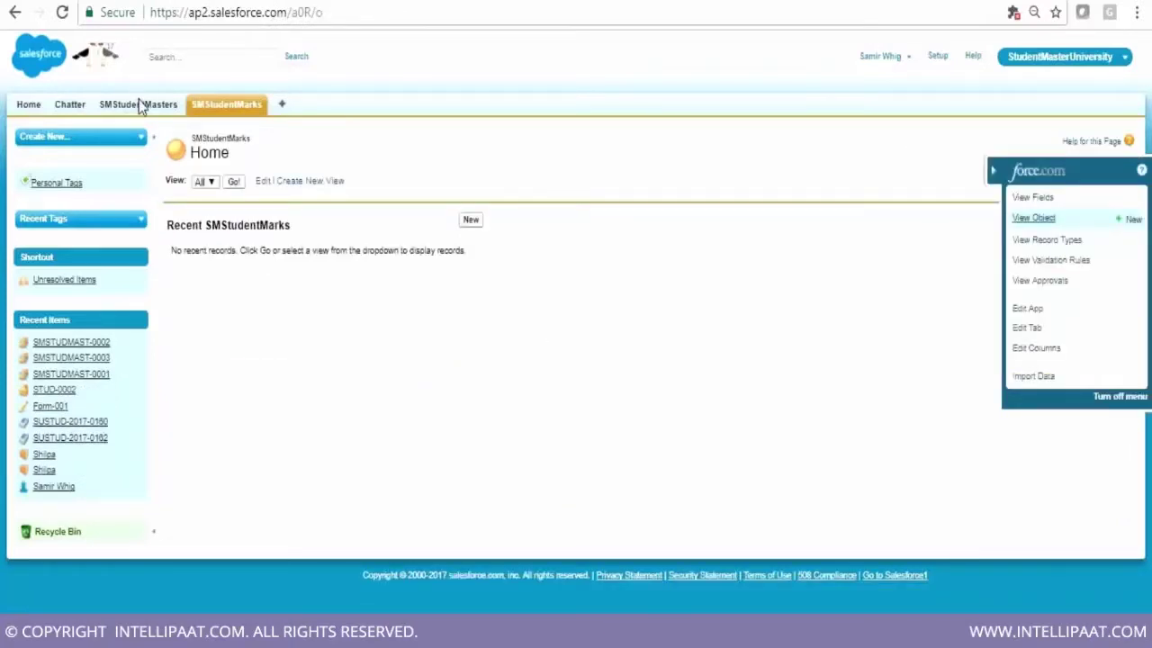
click(139, 105)
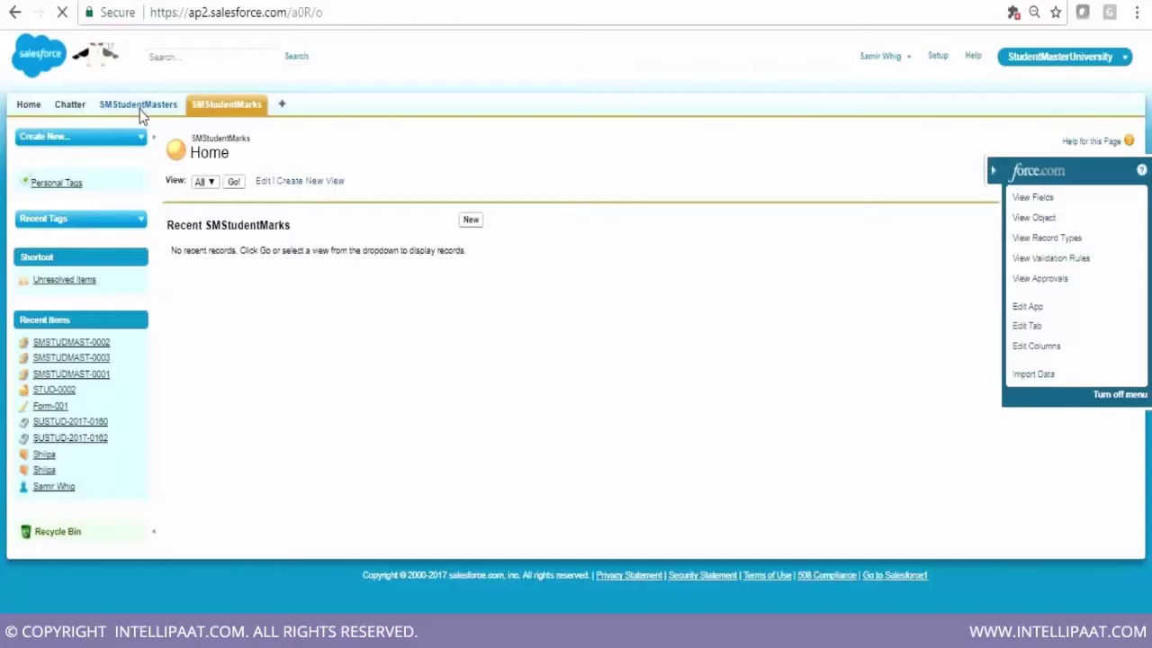
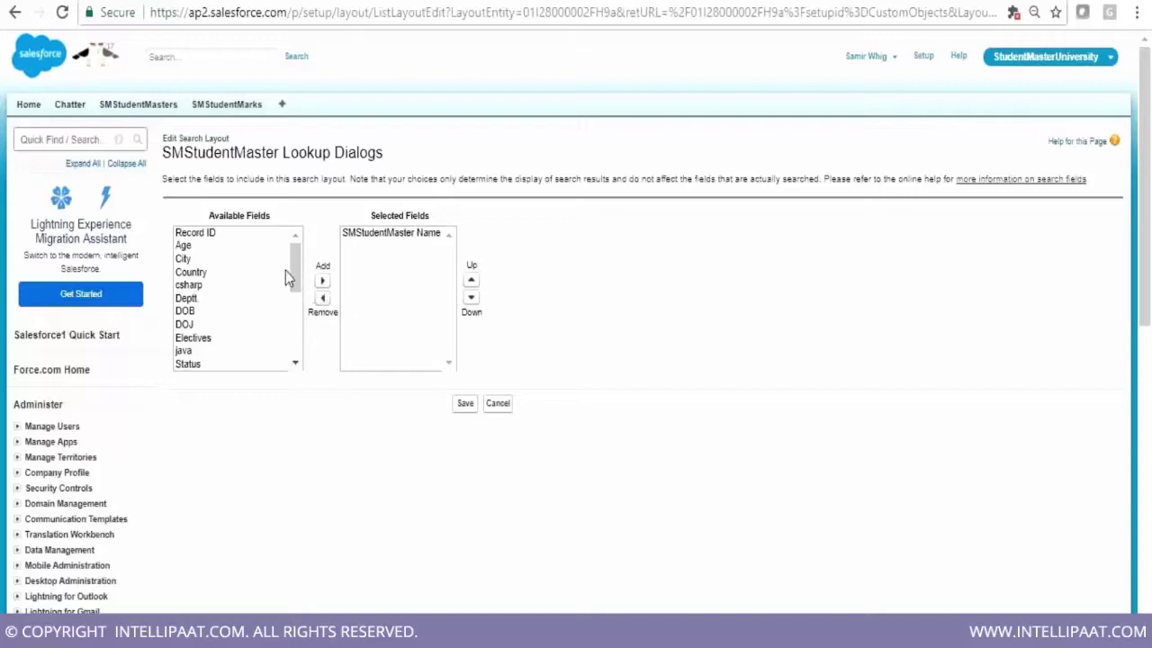
Add StudentName, StudentEmailid and Deptt to the lookup dialog's selected fields
click(295, 363)
click(295, 363)
click(295, 362)
click(240, 313)
click(321, 280)
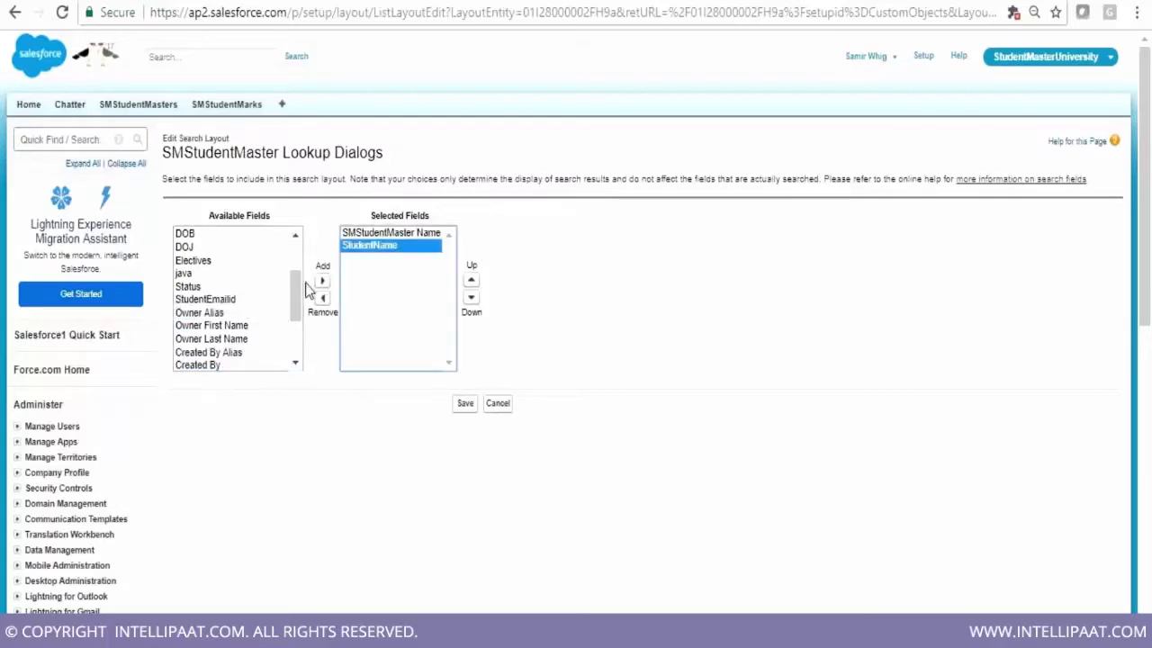
click(241, 301)
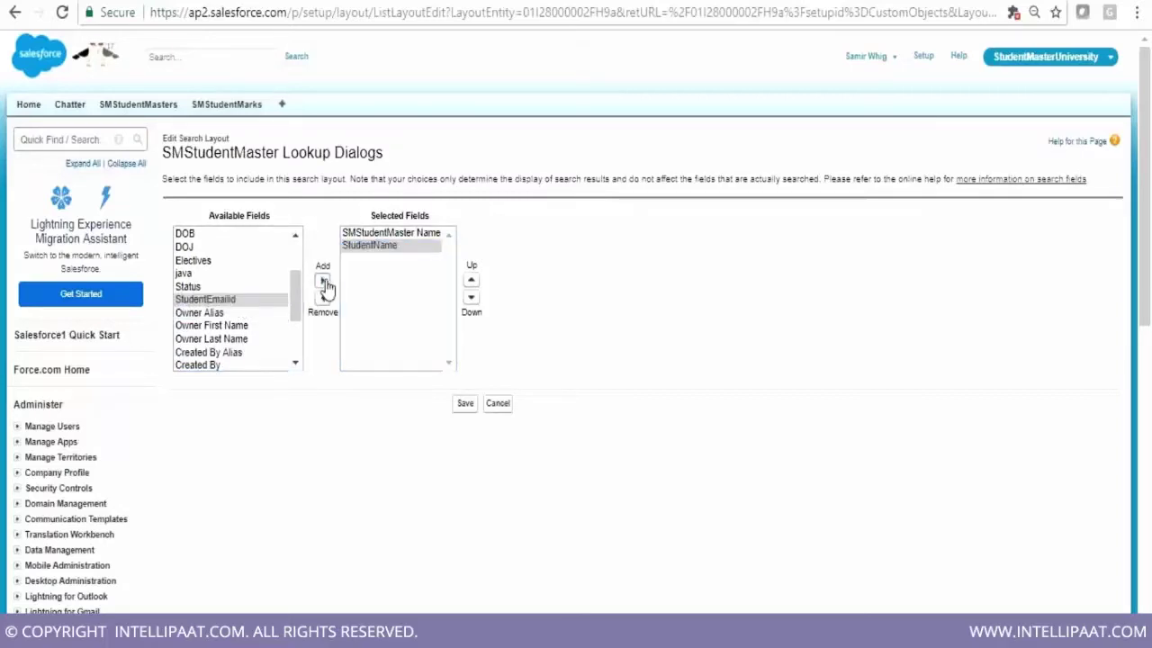
click(322, 281)
click(296, 237)
click(296, 238)
click(296, 237)
click(229, 298)
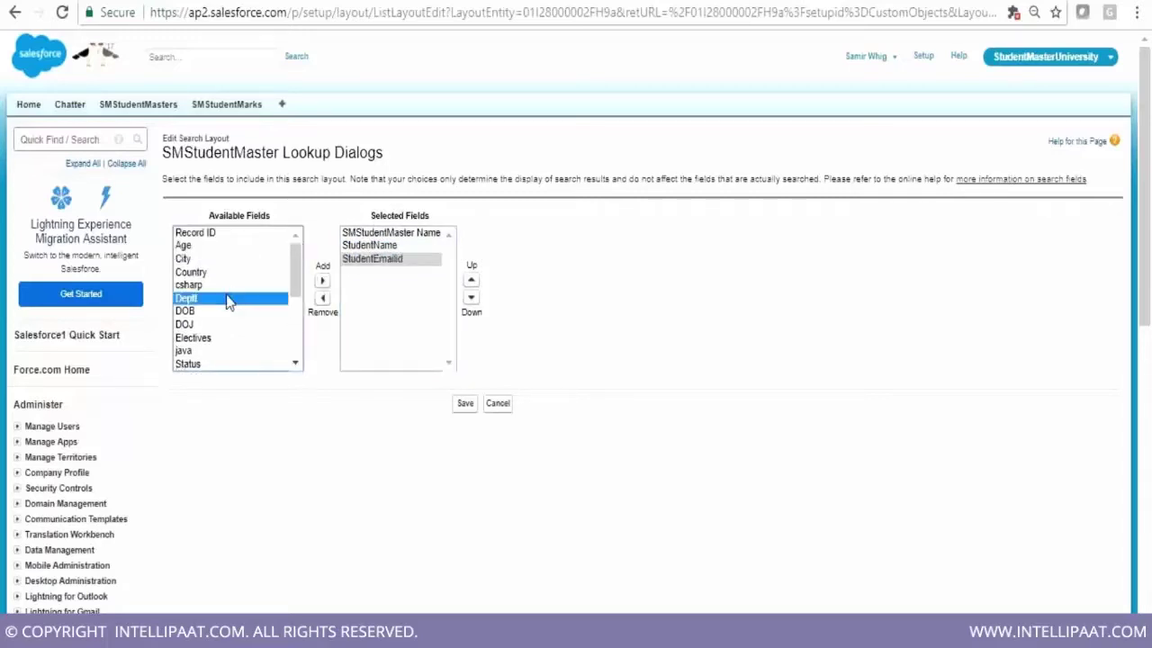
click(323, 280)
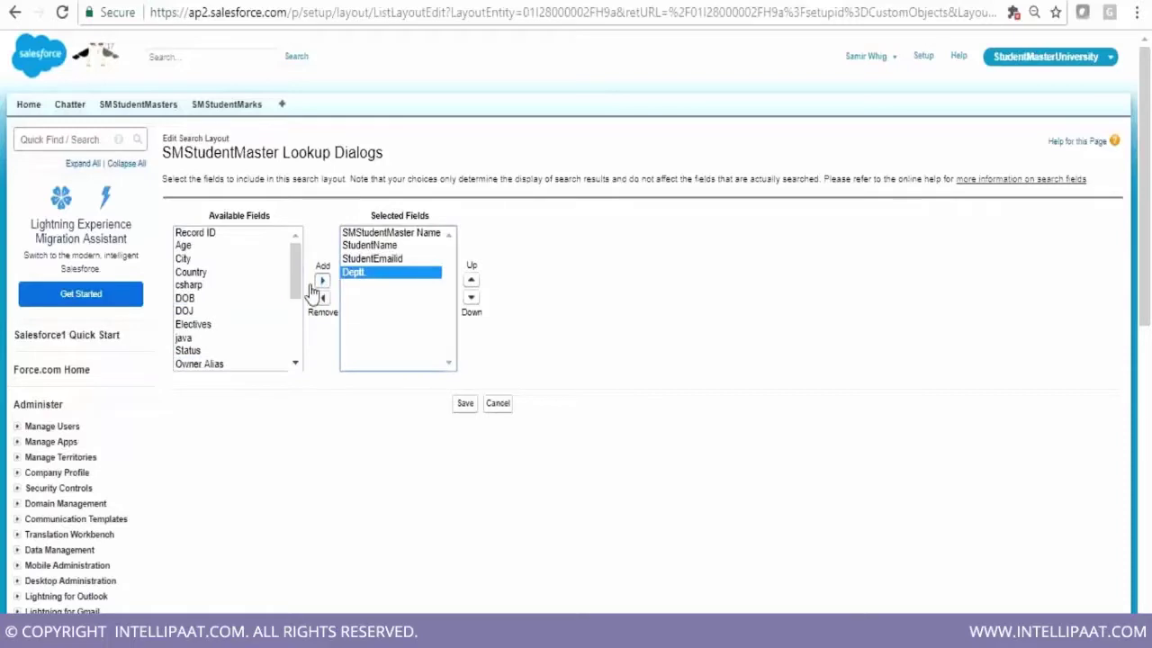
Add Country, Status, Owner Alias and Created By to the lookup columns and save the layout
click(236, 272)
click(322, 281)
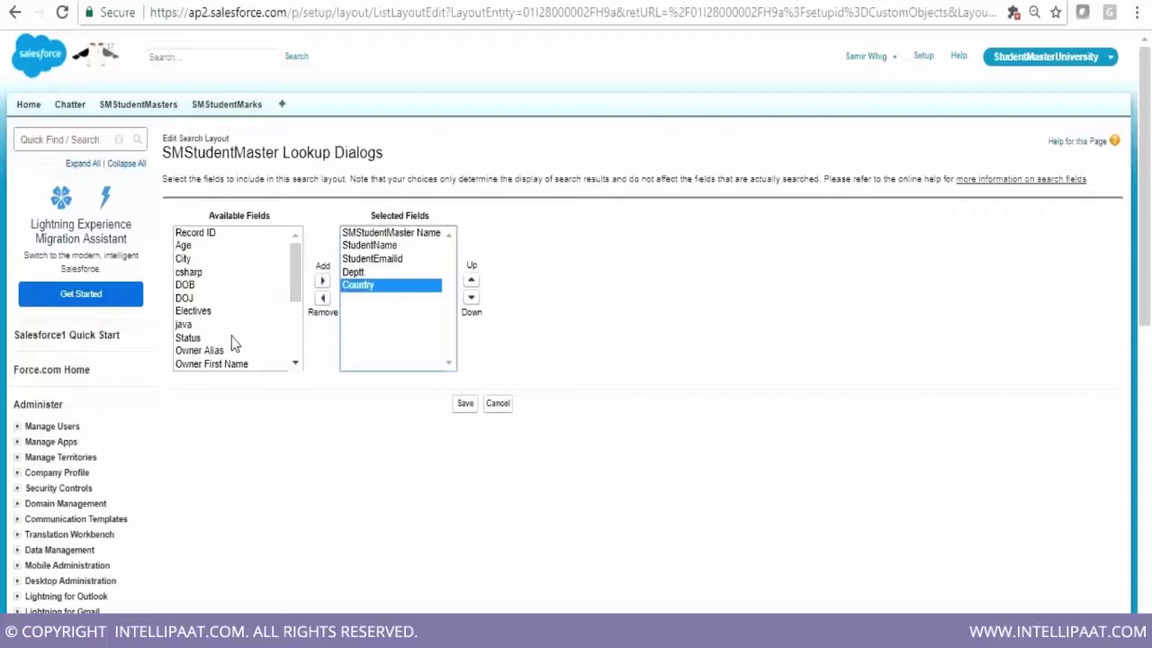
click(231, 337)
click(322, 281)
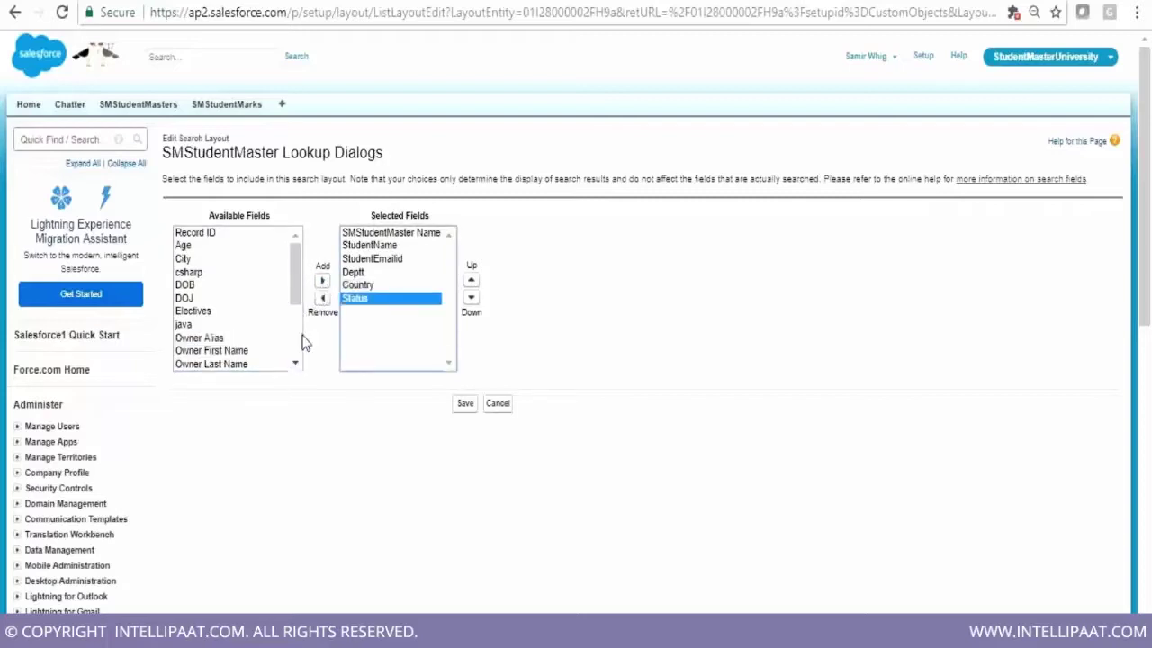
click(295, 364)
scroll(295, 362, down, 2)
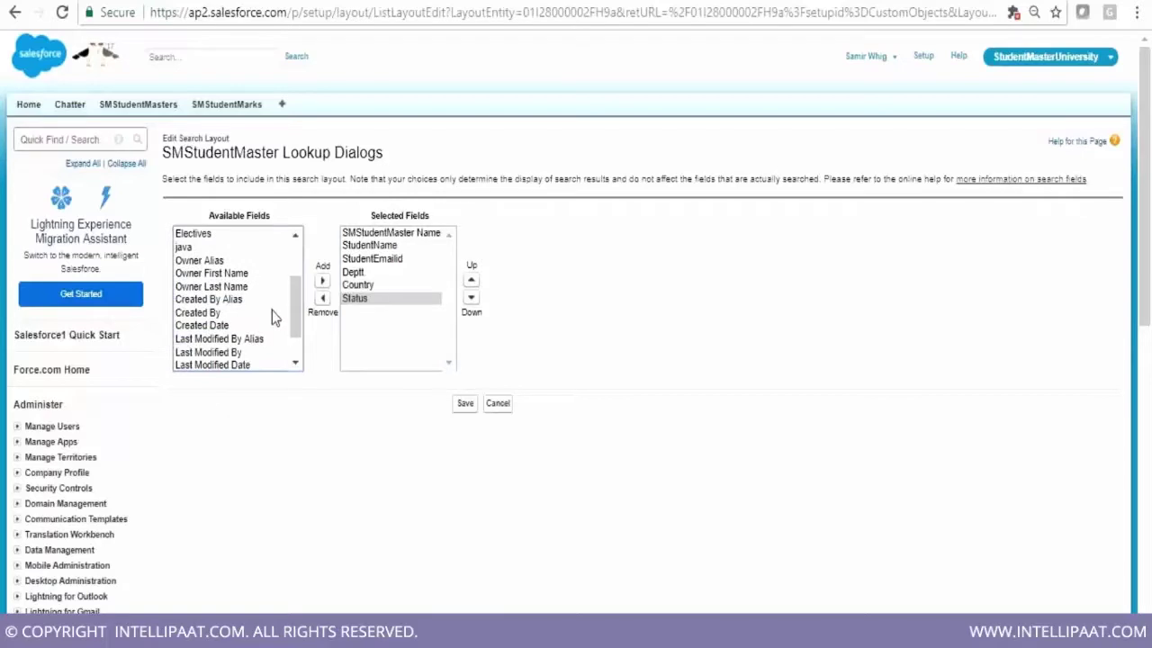
click(248, 260)
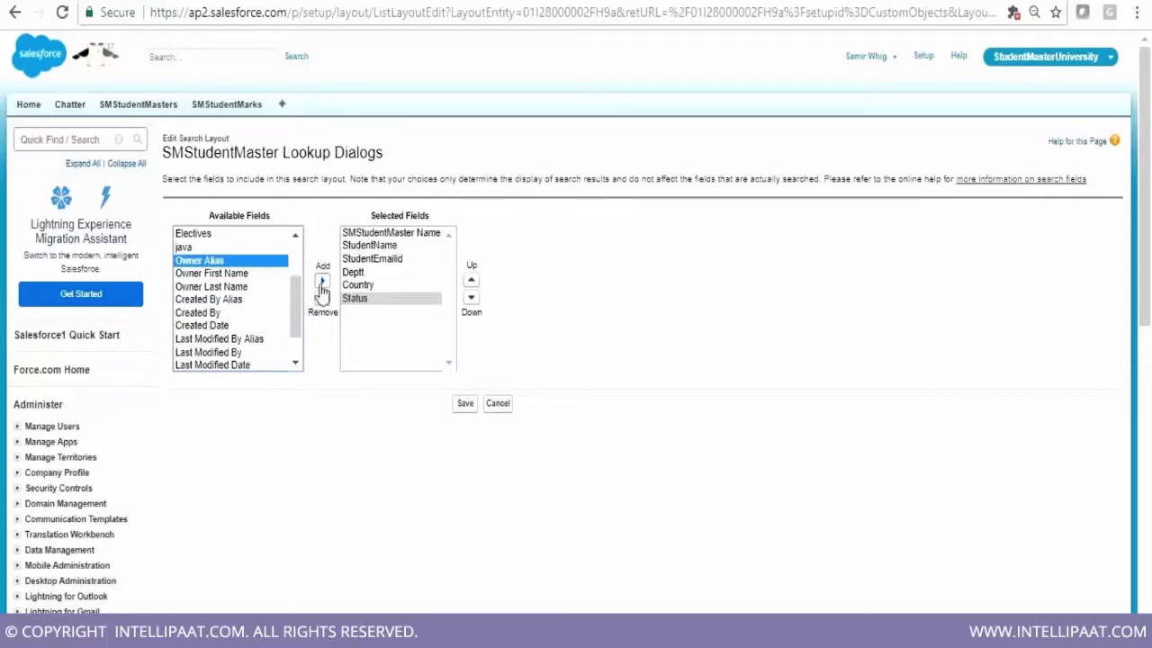
click(323, 280)
click(236, 312)
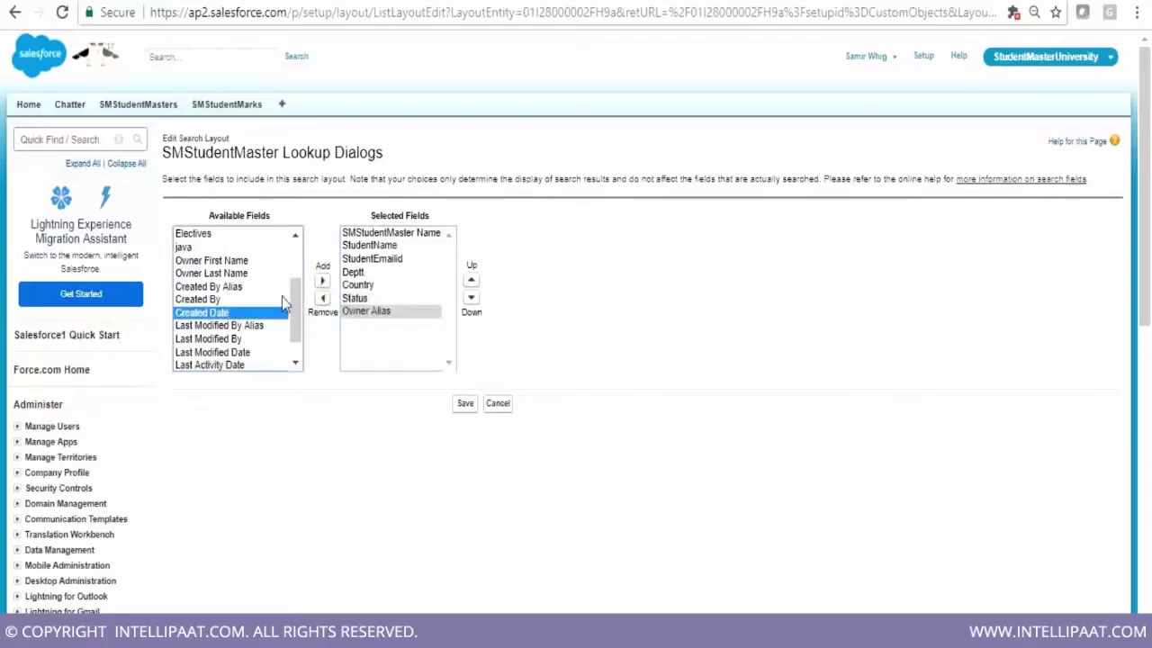
click(255, 300)
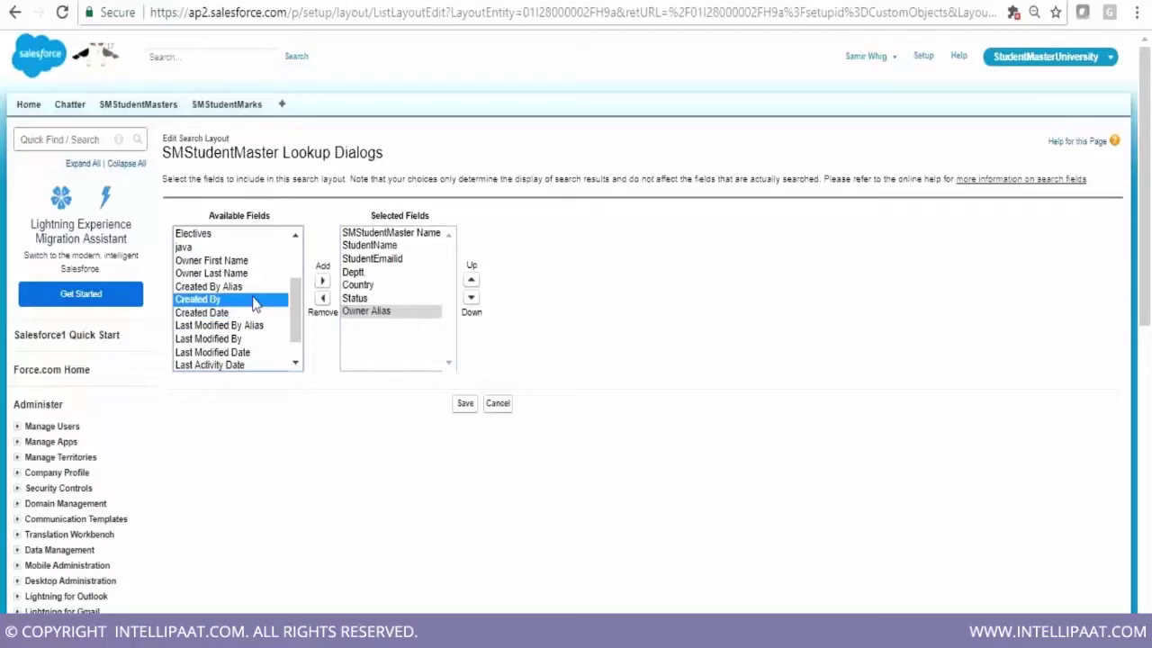
click(322, 281)
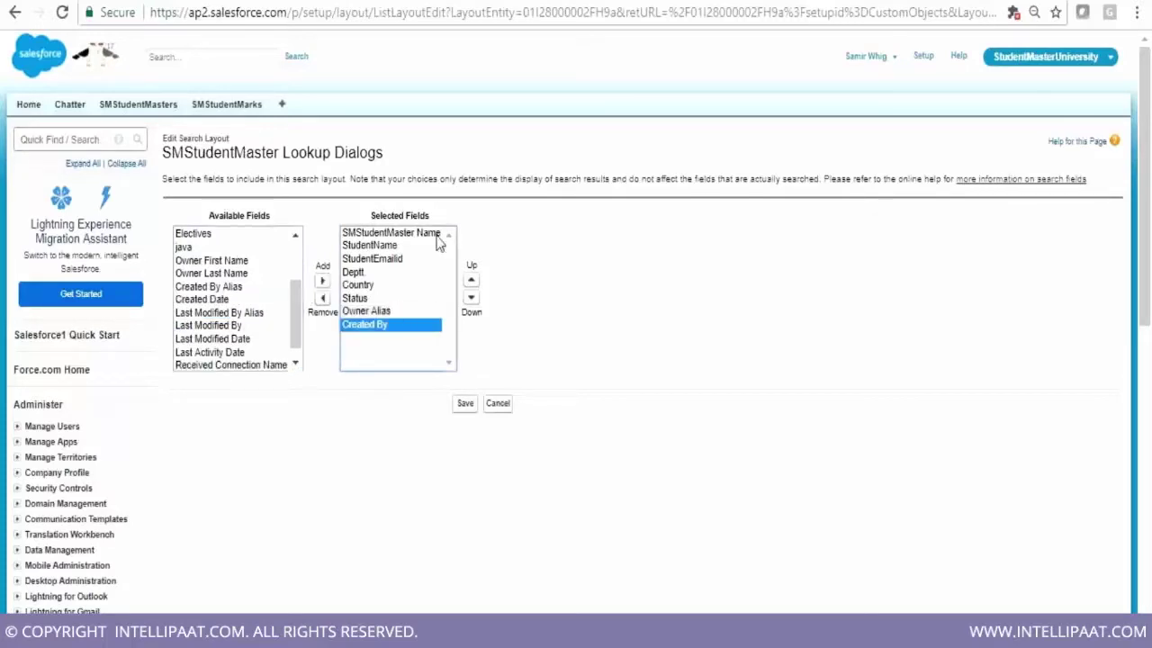
click(464, 403)
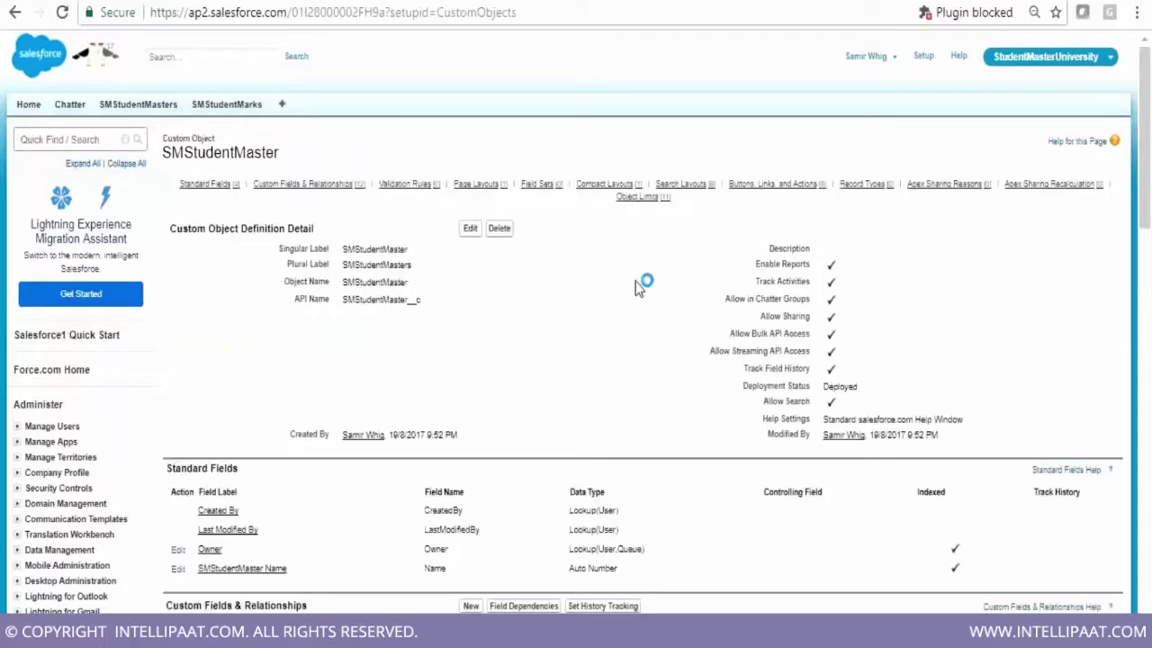
Scroll down through the SMStudentMaster object's field list
scroll(635, 286, down, 1)
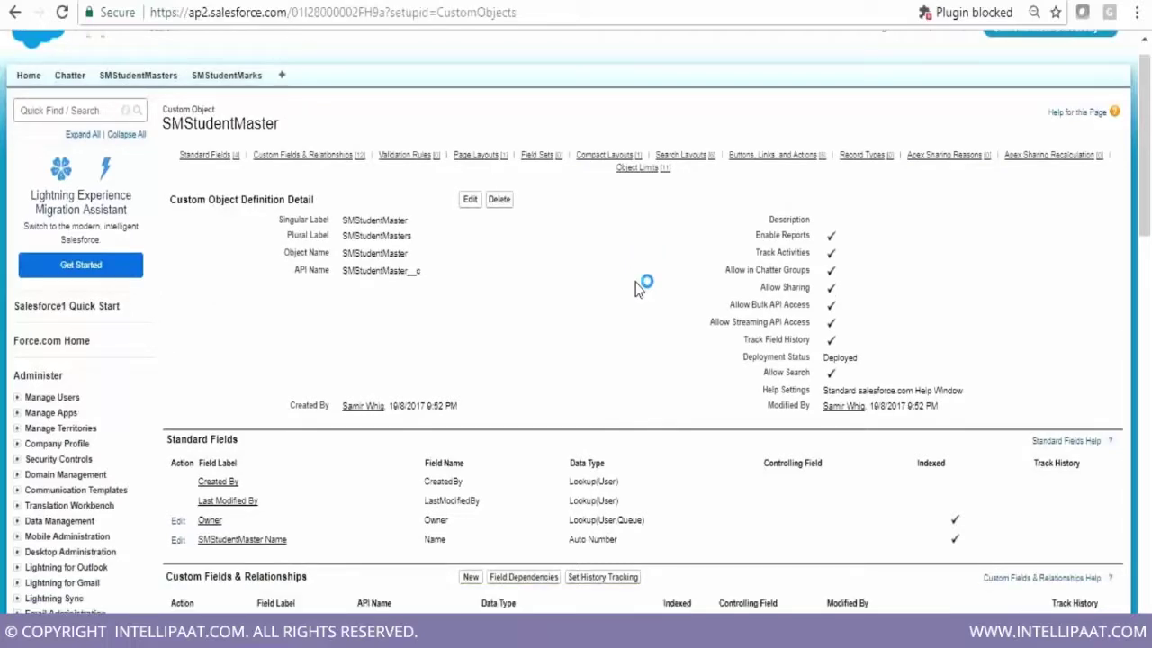
scroll(639, 288, down, 2)
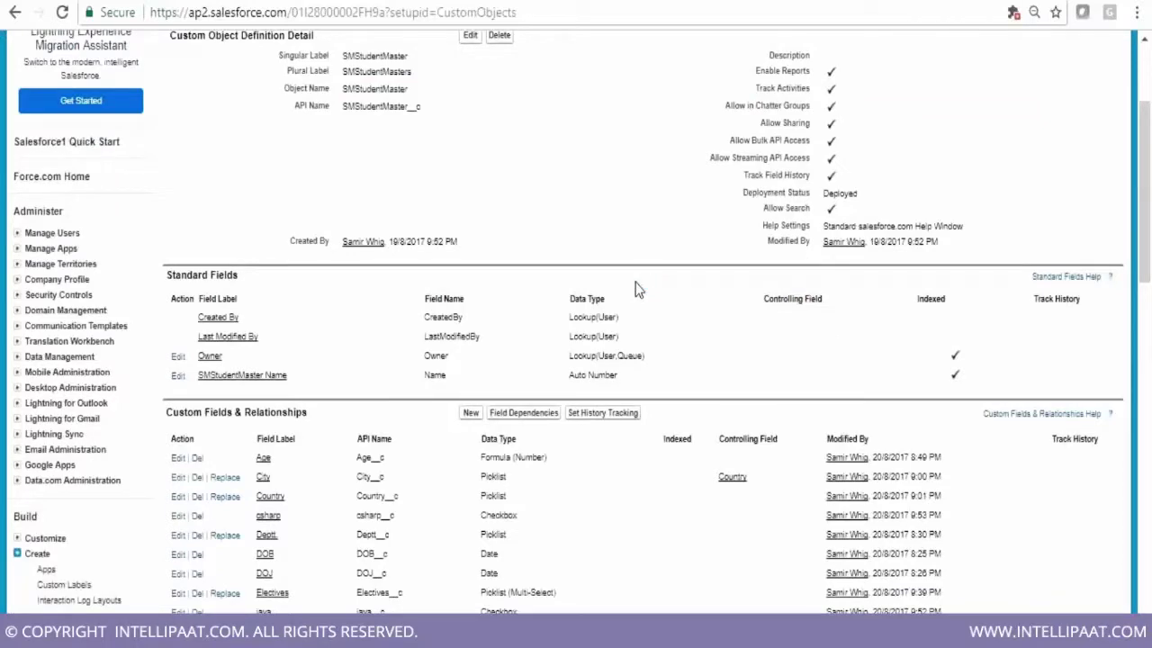
scroll(636, 288, down, 4)
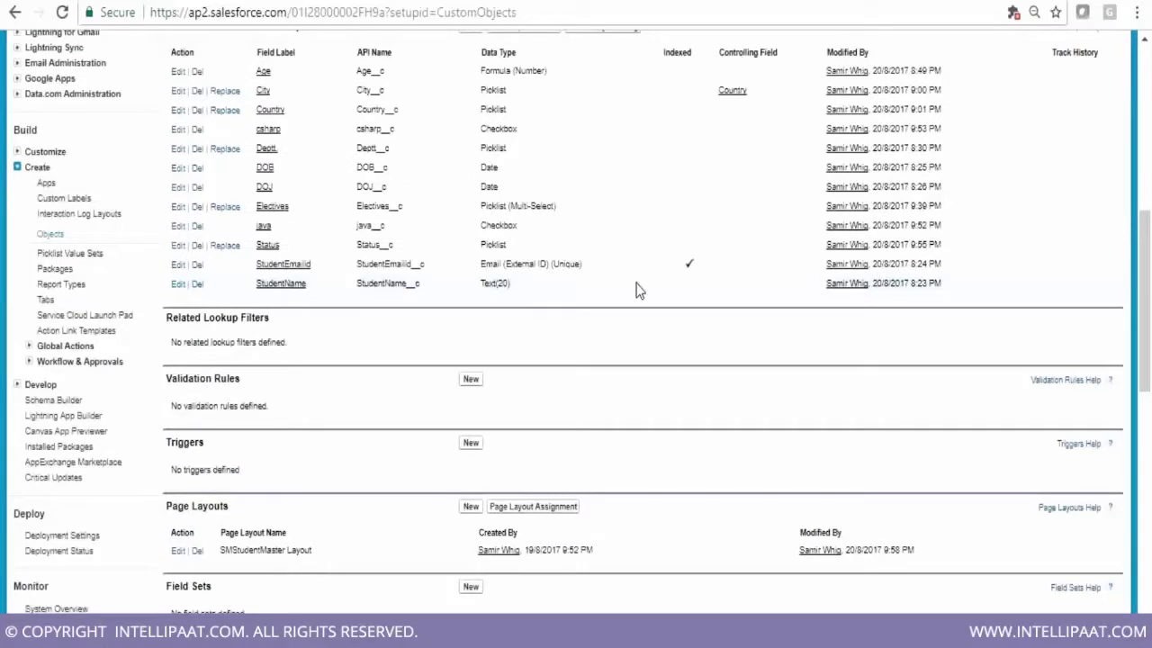
scroll(638, 289, down, 1)
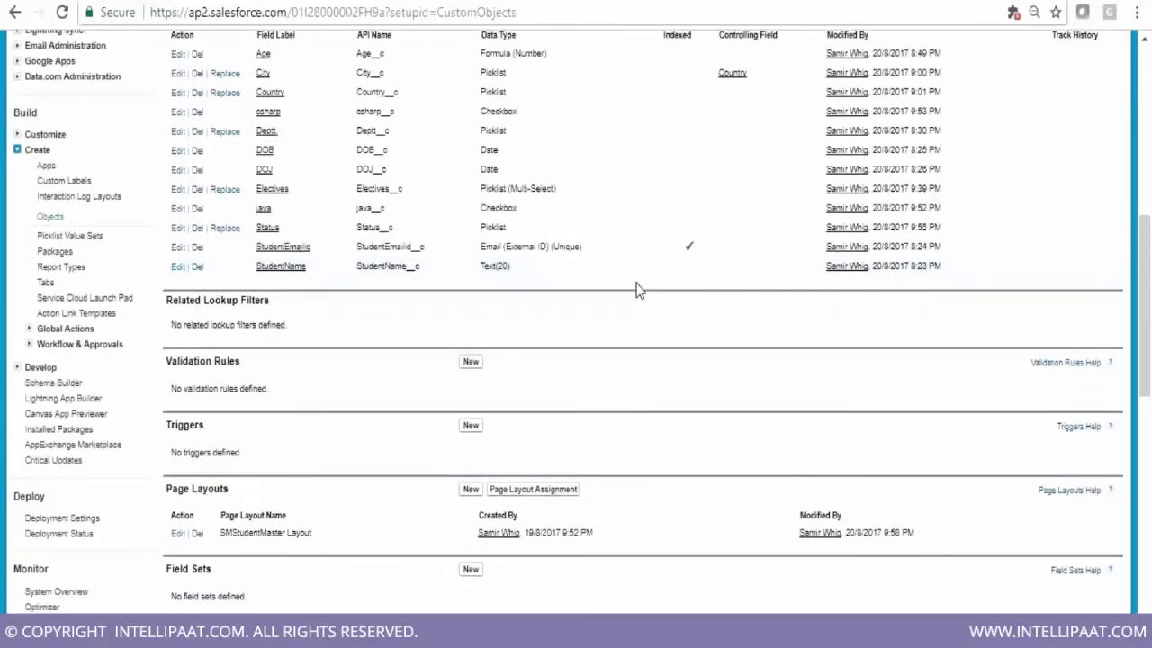
scroll(638, 289, down, 2)
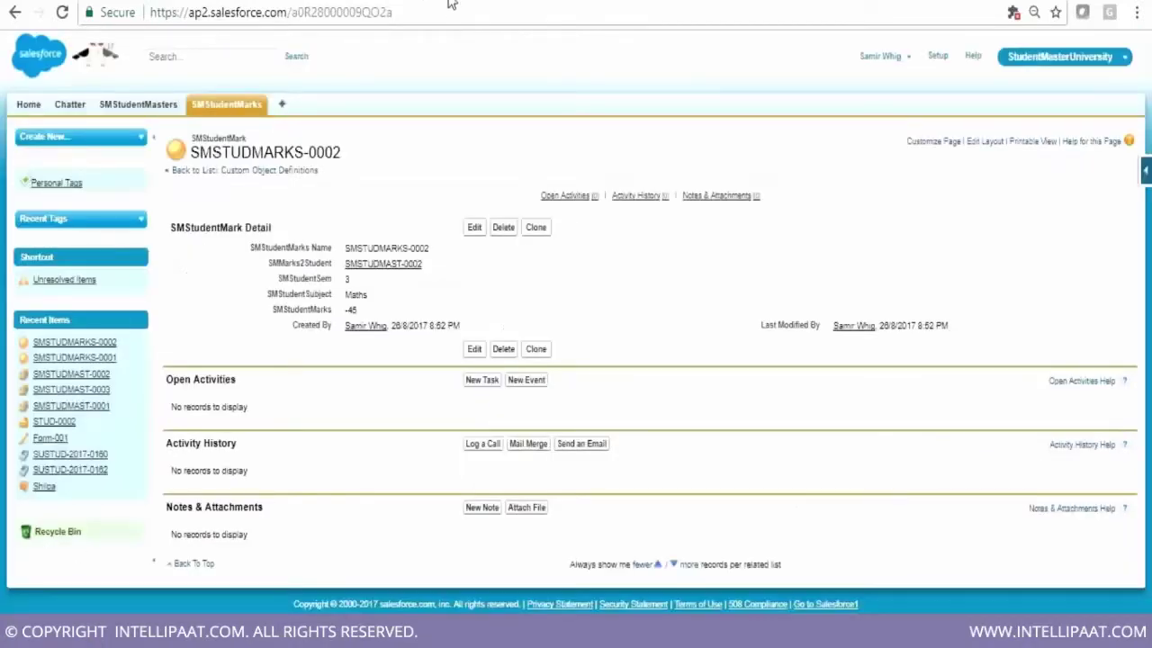
Start a new SMStudentMark record from the SMStudentMarks tab and open the SMMarks2Student lookup
click(229, 106)
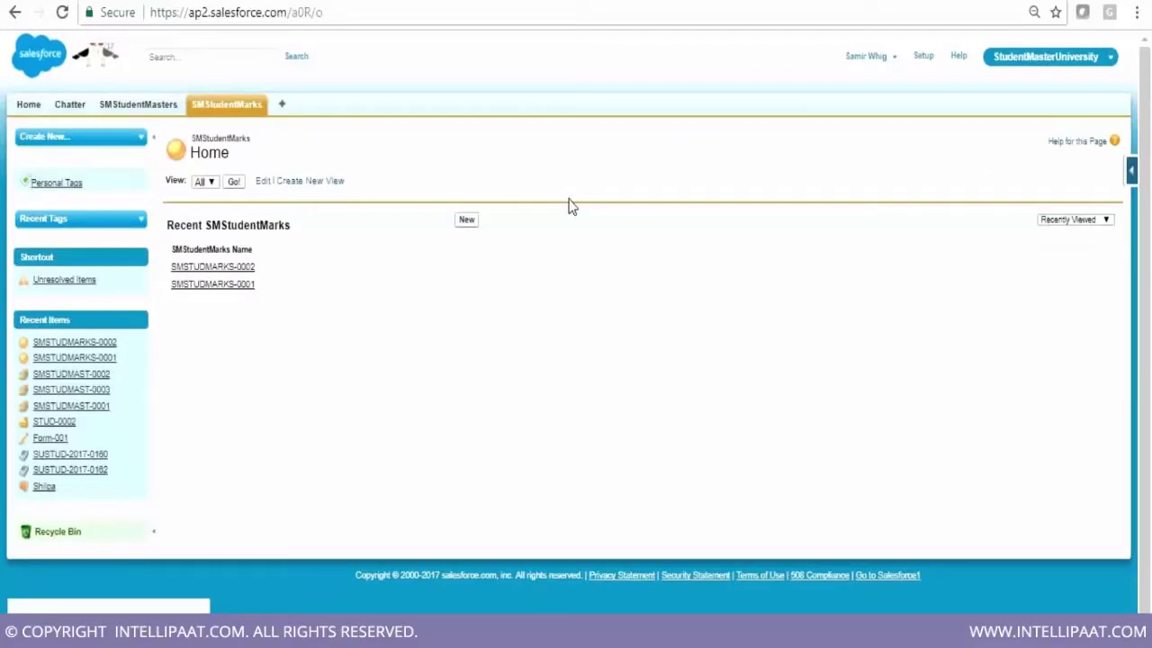
click(470, 223)
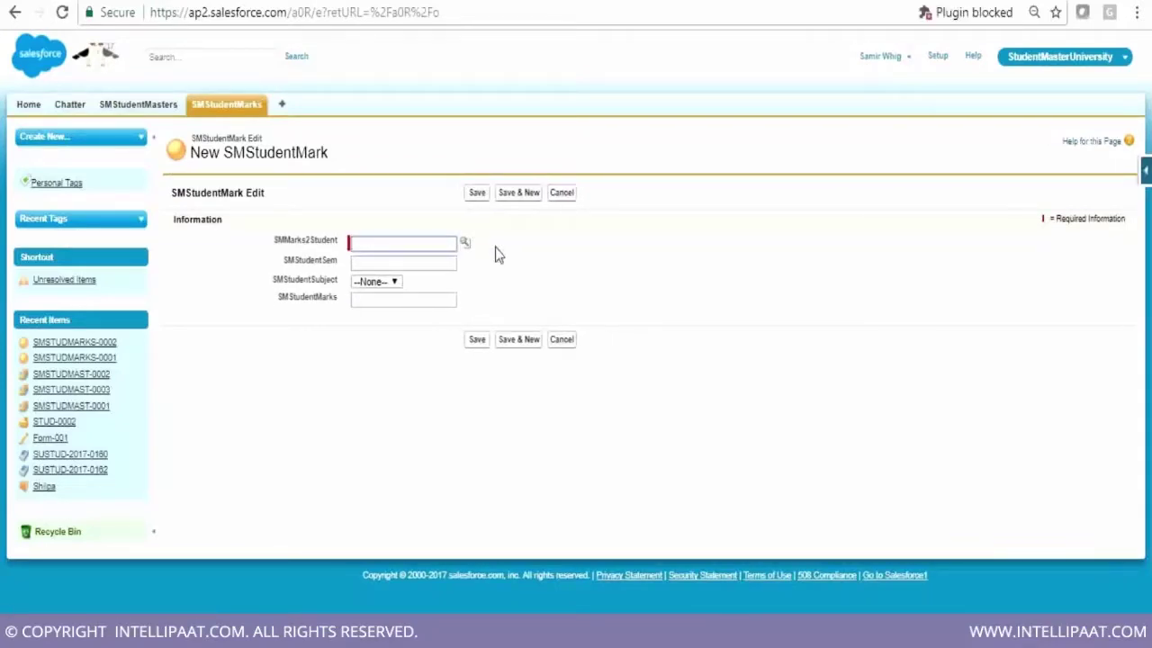
click(465, 245)
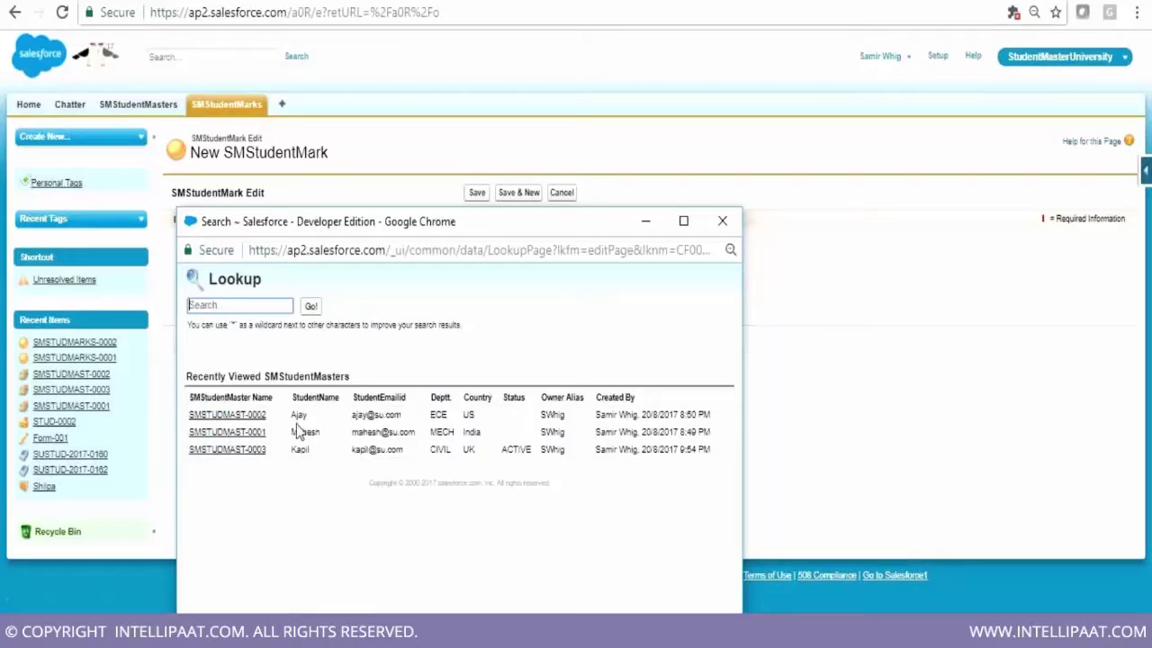
Save a mark for student SMSTUDMAST-0003 with semester 4, subject Chem and marks 89
click(217, 451)
click(393, 262)
text(4)
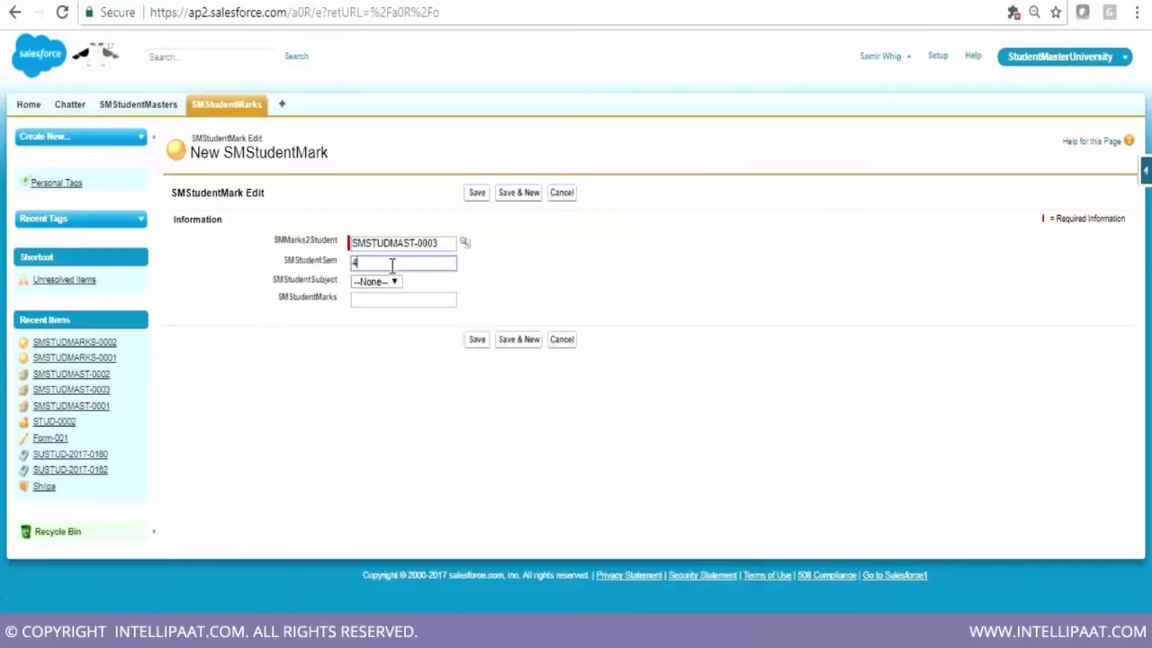
click(388, 283)
click(386, 378)
click(396, 286)
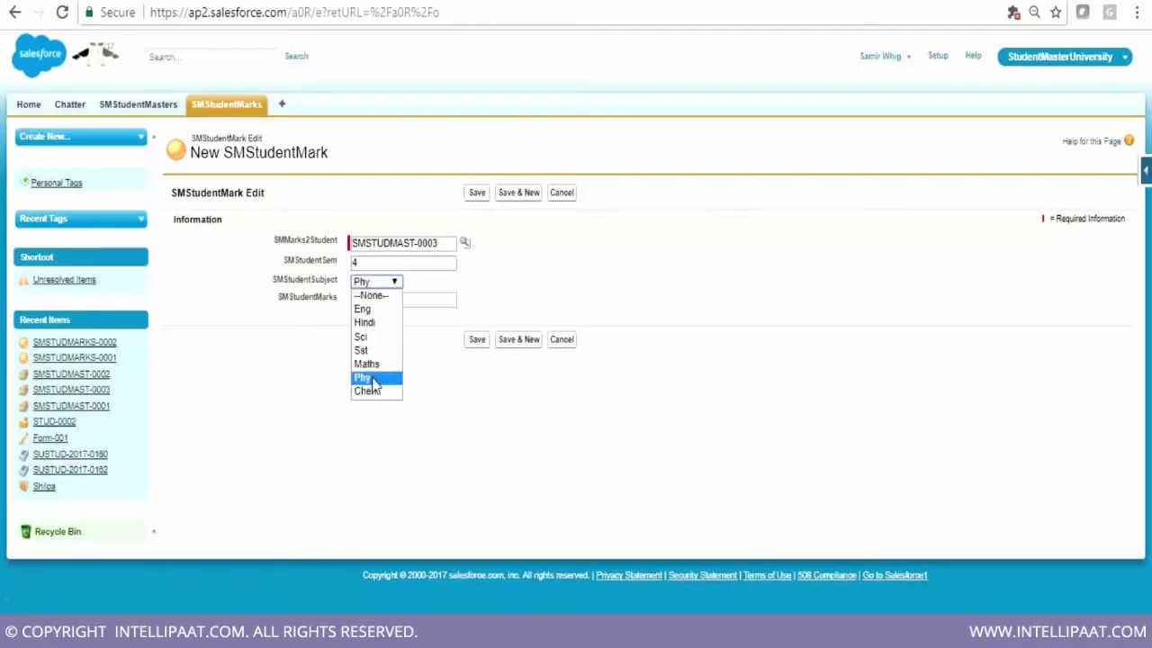
click(376, 390)
click(382, 300)
text(89)
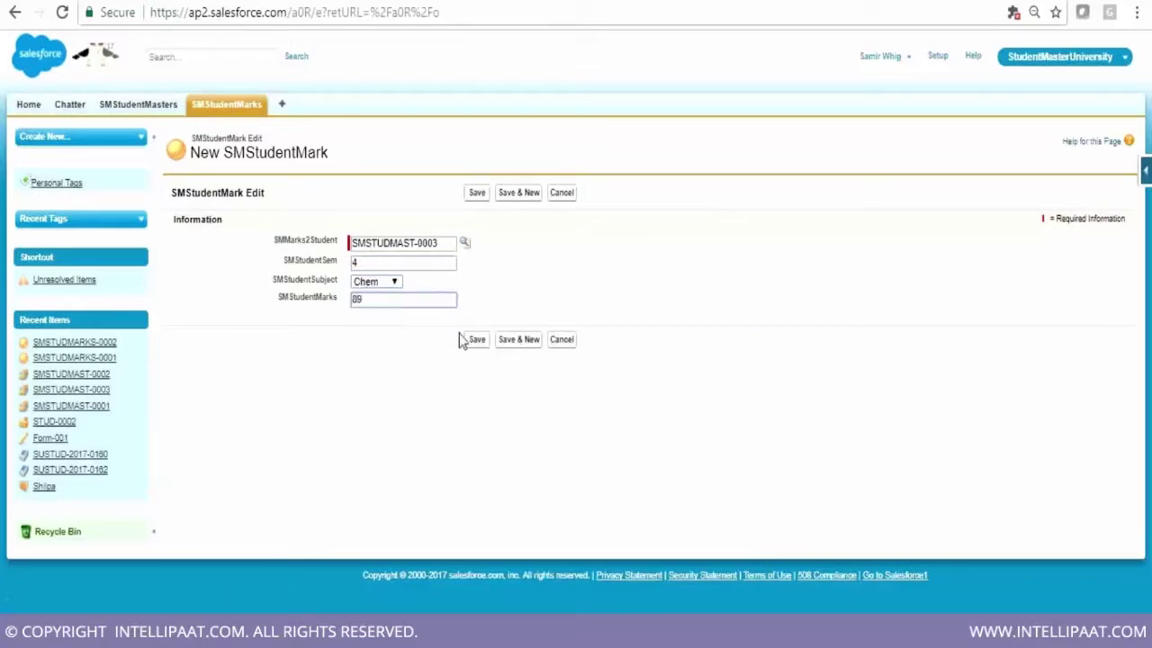
click(479, 343)
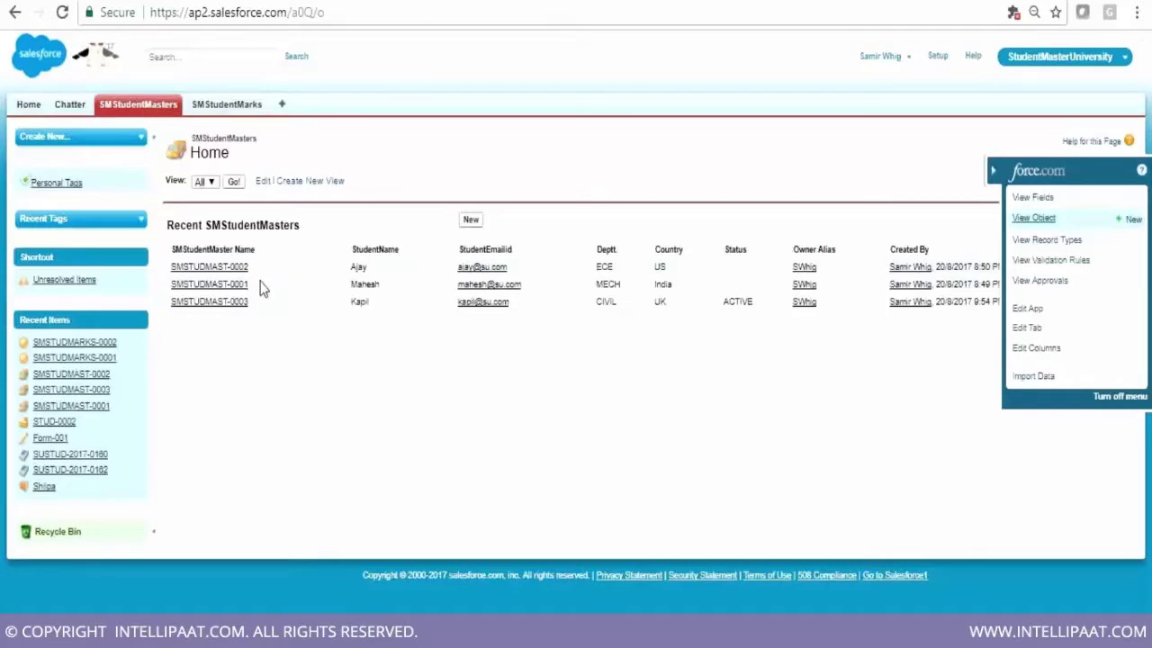
Open student SMSTUDMAST-0001, then go to its SMStudentMaster object definition via View Object
click(216, 283)
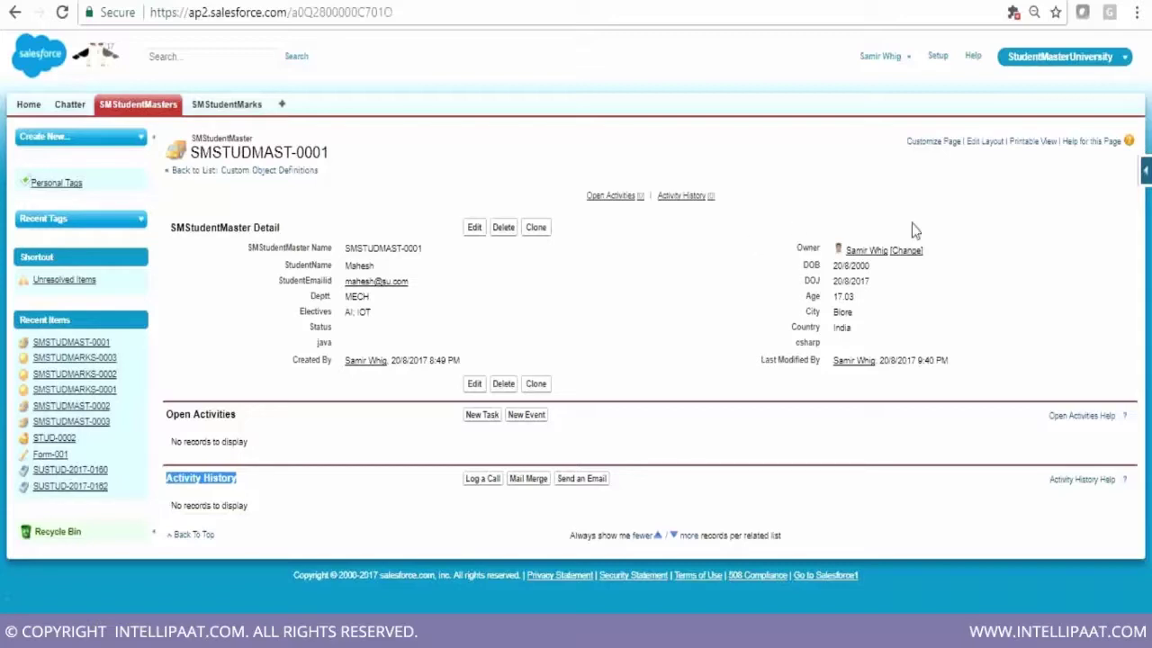
click(1147, 173)
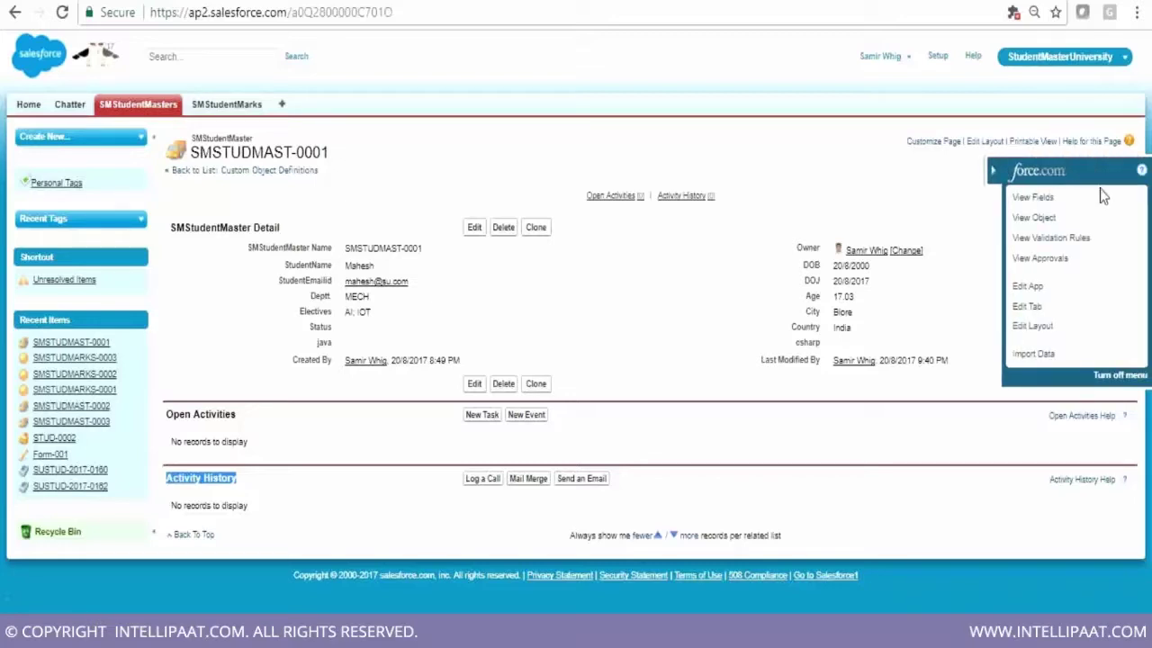
click(1035, 219)
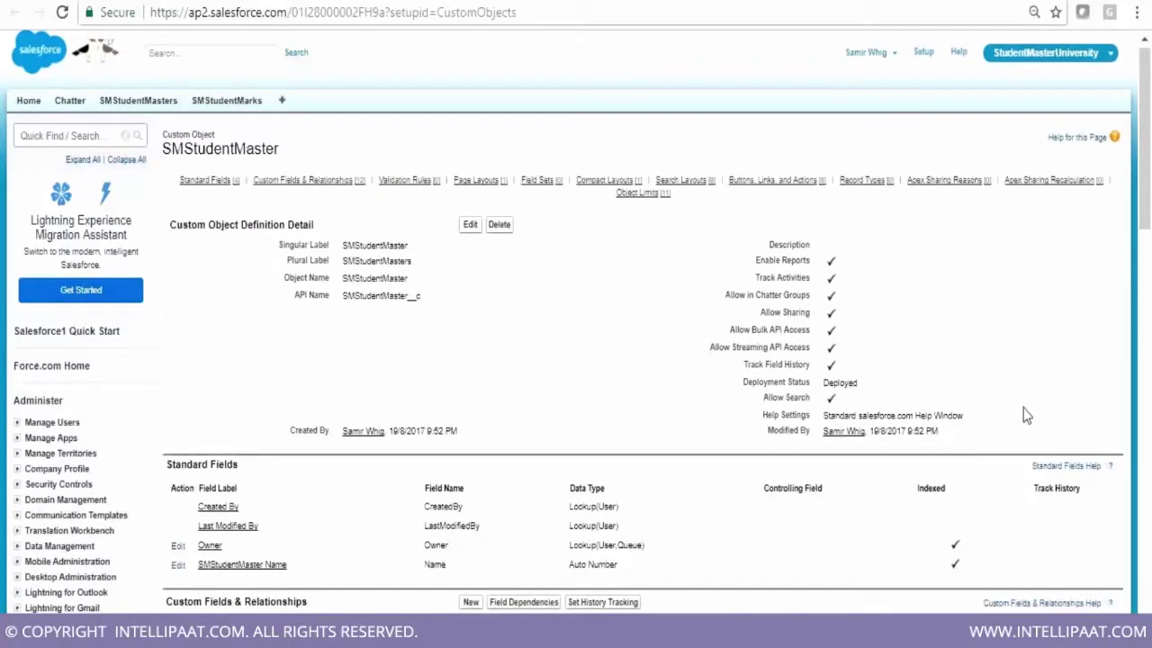
Edit the SMStudentMaster Layout from the object's Page Layouts section
scroll(1026, 415, down, 5)
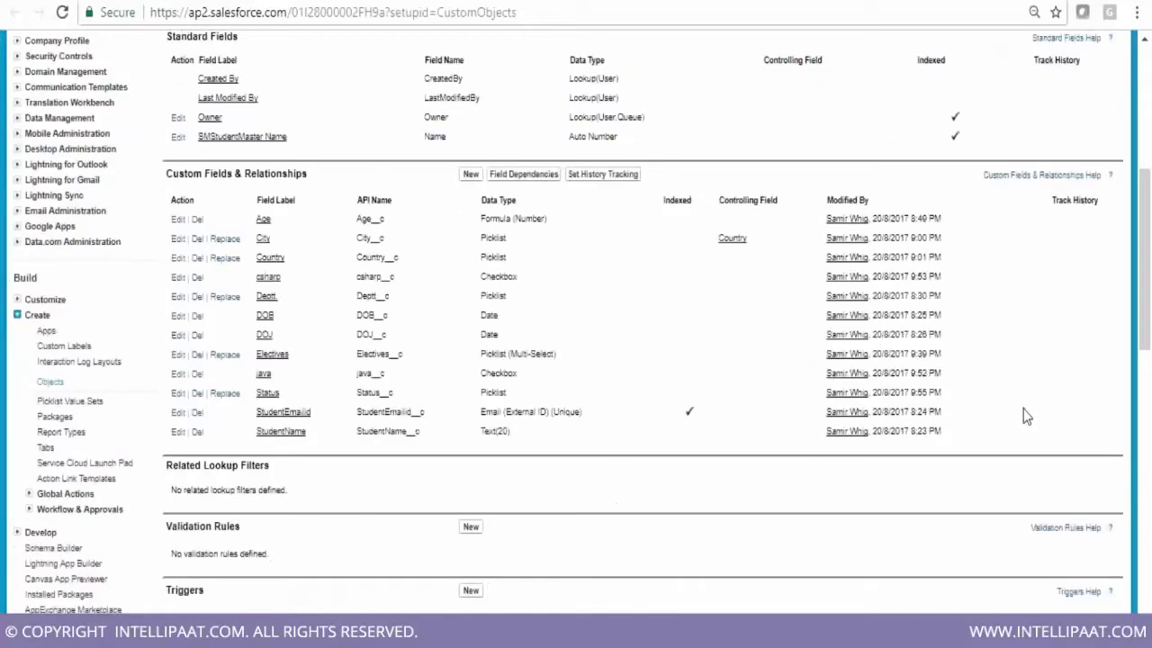
scroll(1022, 416, down, 3)
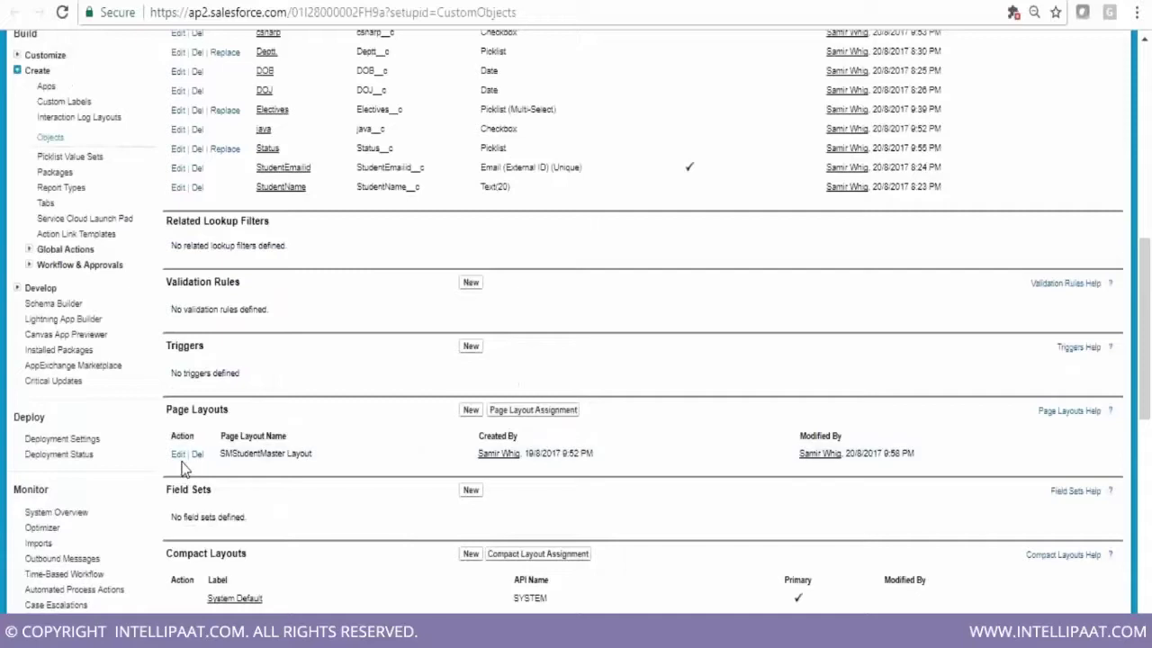
click(181, 455)
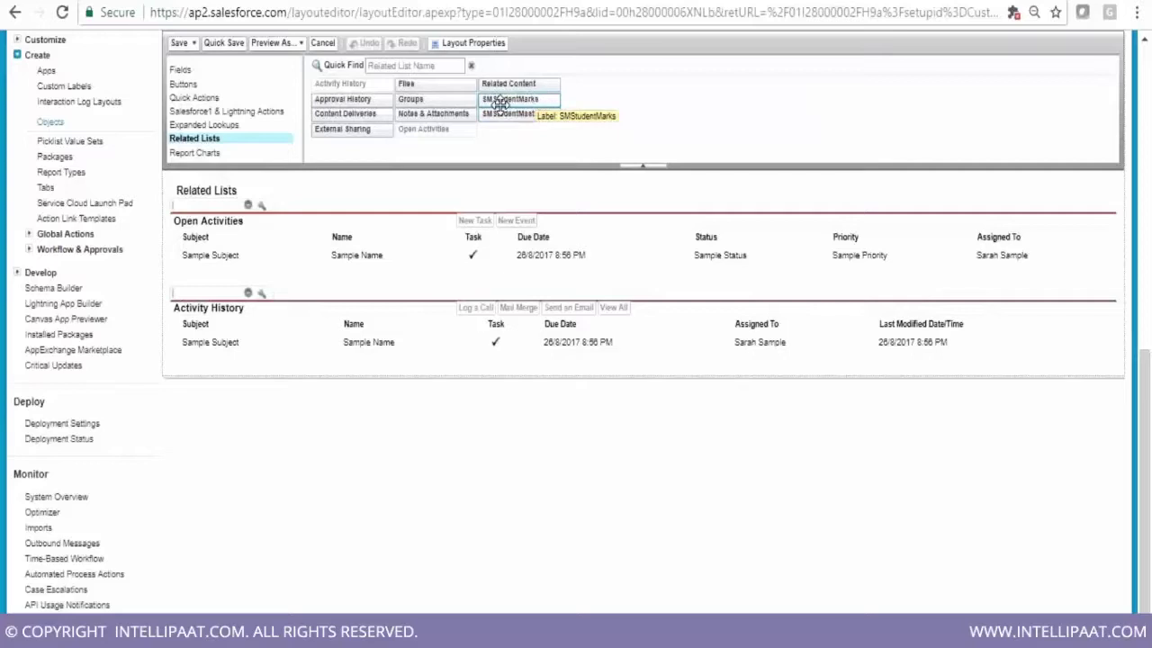
Place the SMStudentMarks related list above Open Activities and open its Related List Properties
drag(506, 102, 316, 328)
drag(316, 329, 304, 350)
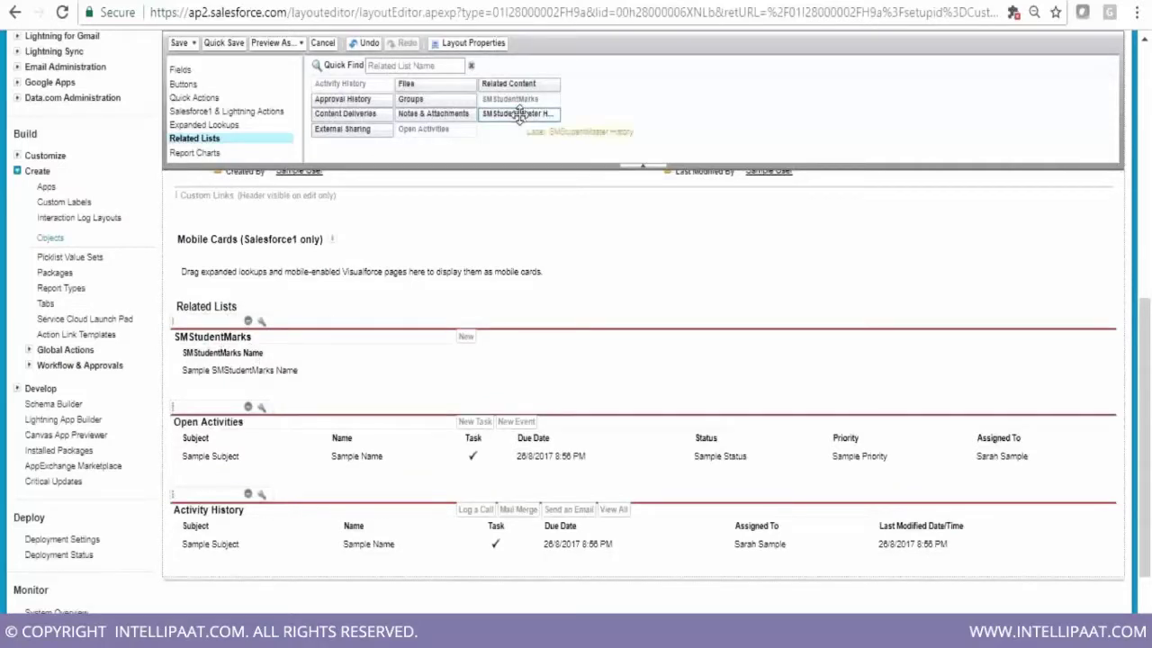
click(247, 321)
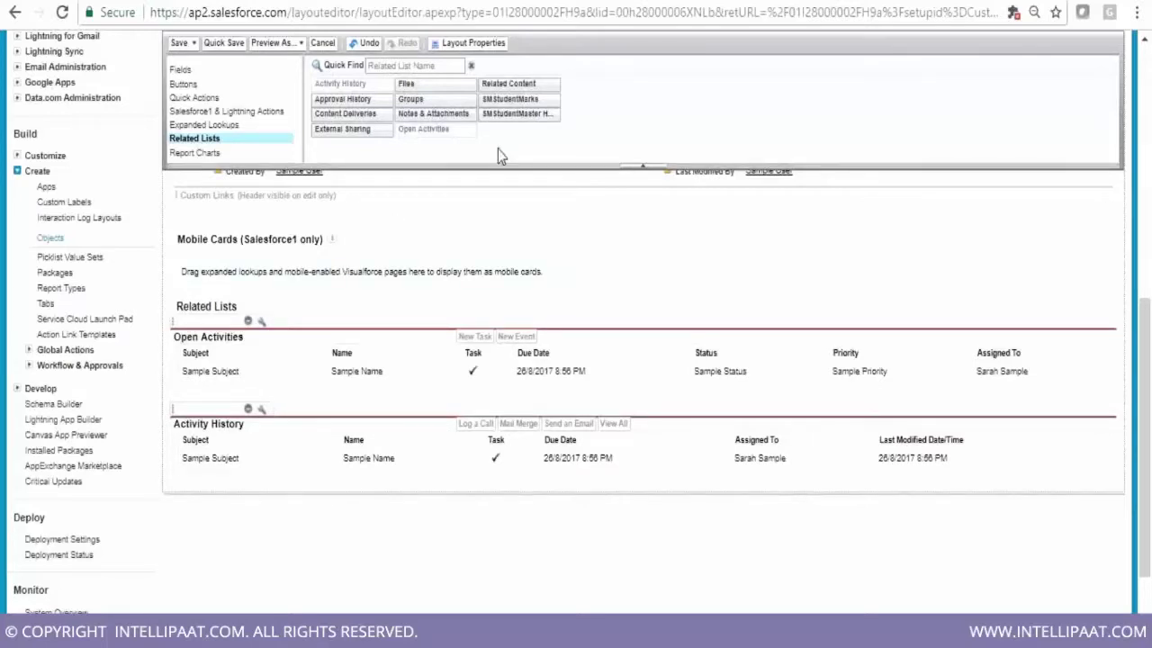
drag(521, 99, 261, 349)
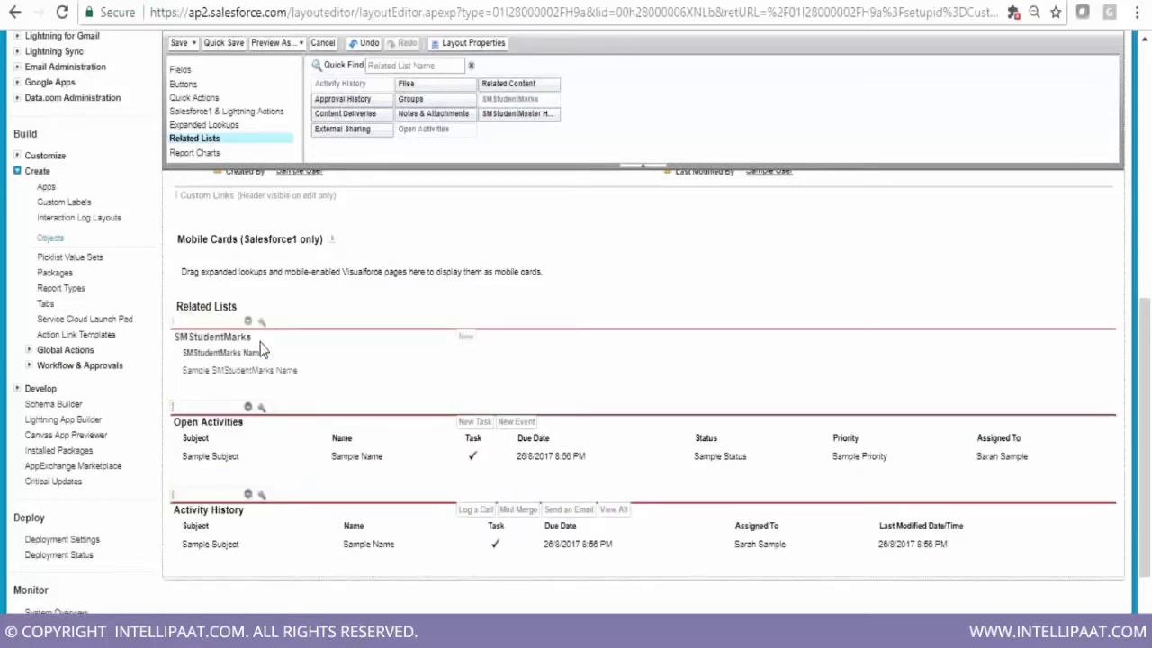
click(262, 322)
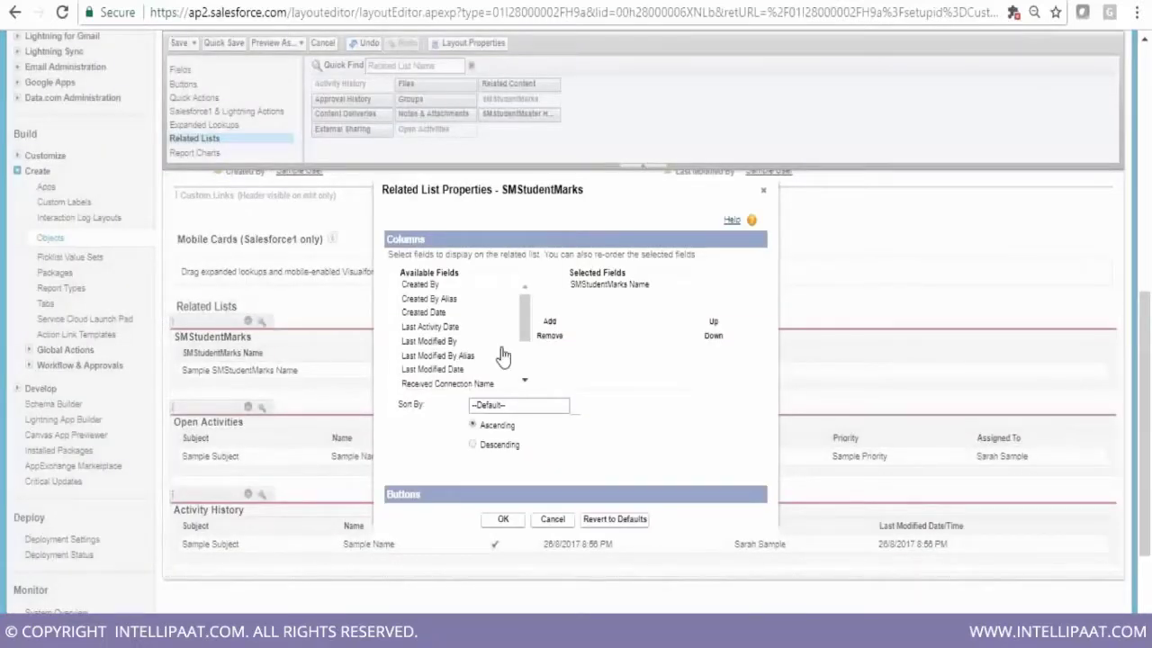
Show SMStudentSem, SMStudentSubject and SMStudentMarks columns, then save the layout, overwriting user customizations
scroll(486, 336, down, 2)
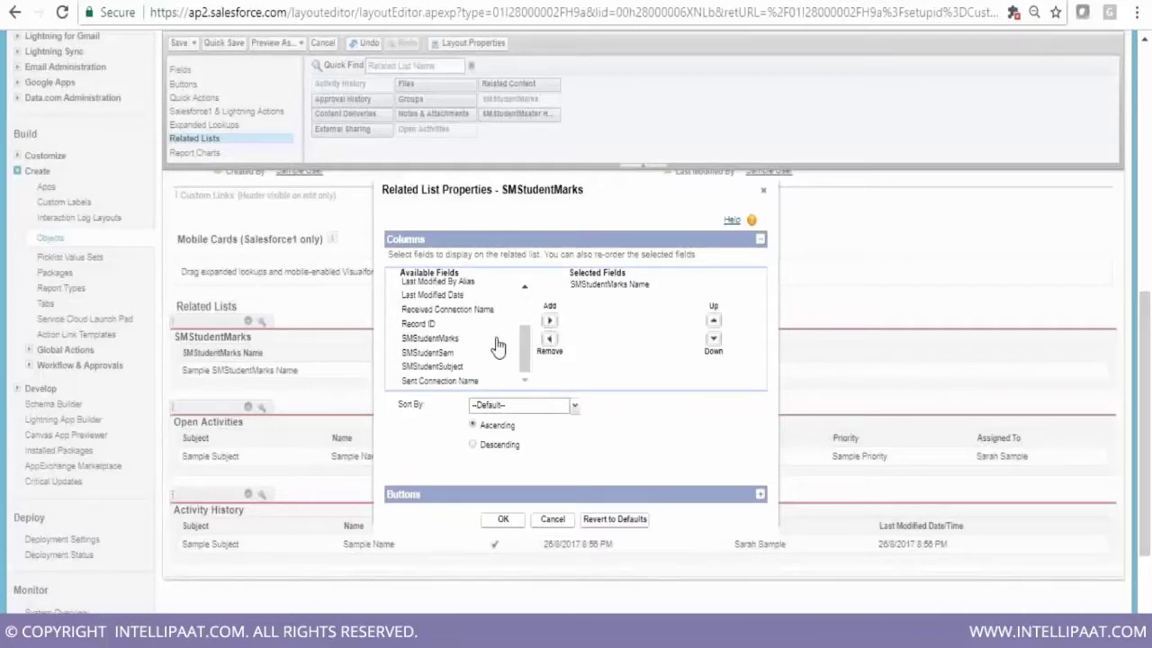
click(481, 354)
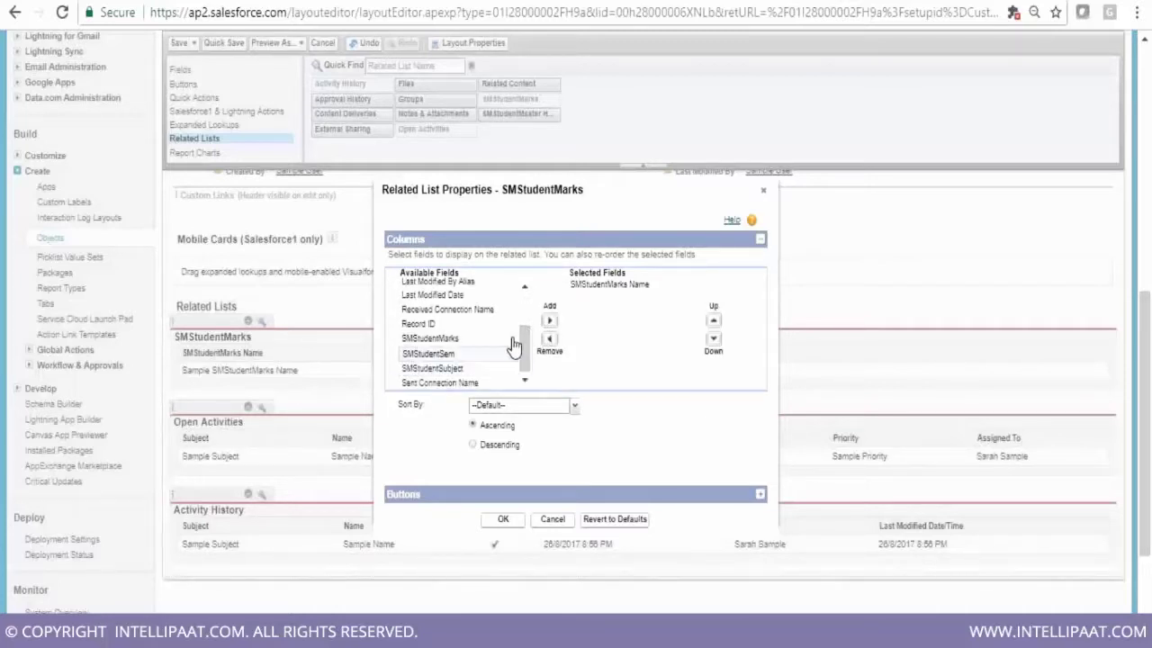
click(549, 320)
click(481, 366)
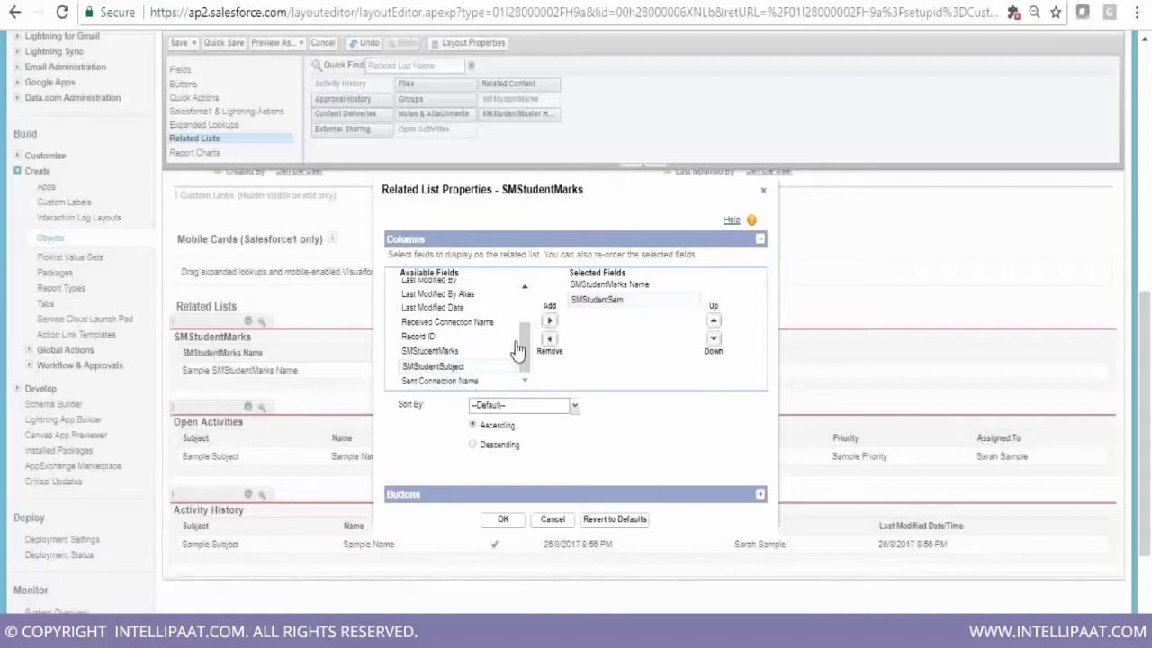
click(549, 320)
click(461, 367)
click(549, 320)
click(504, 519)
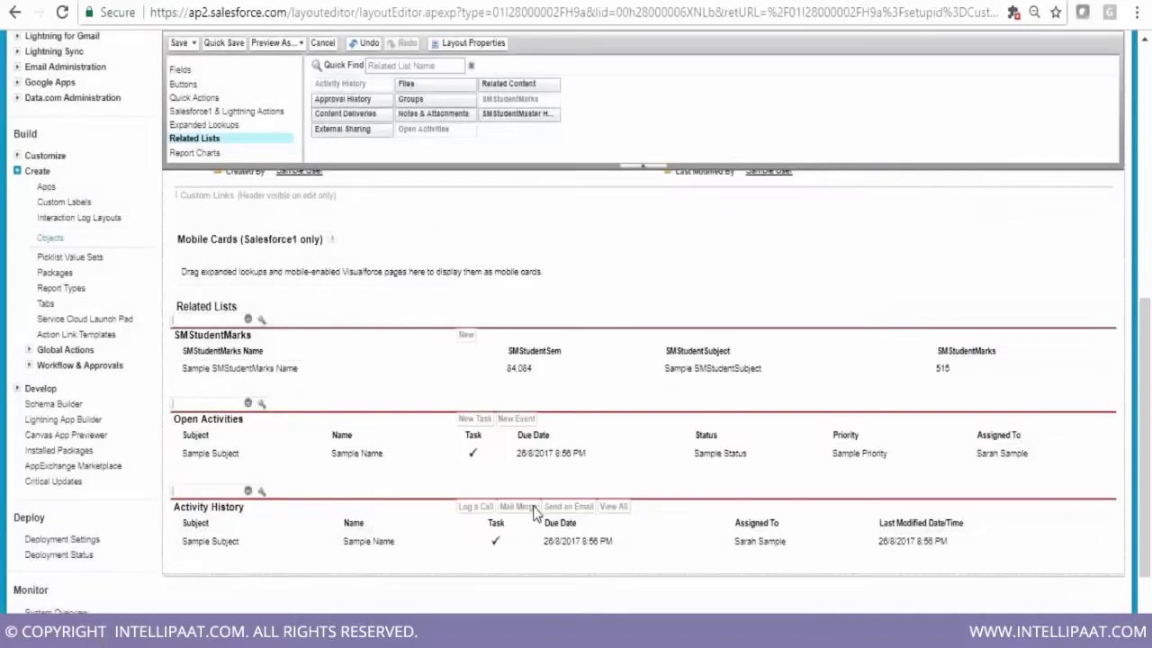
click(179, 43)
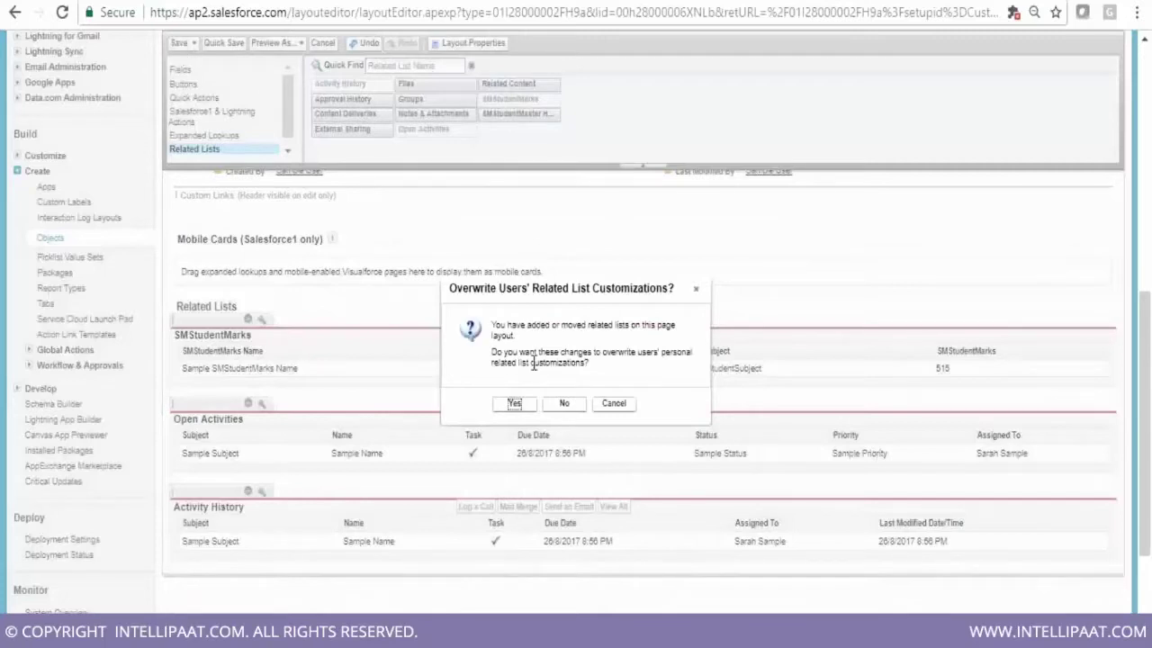
click(514, 404)
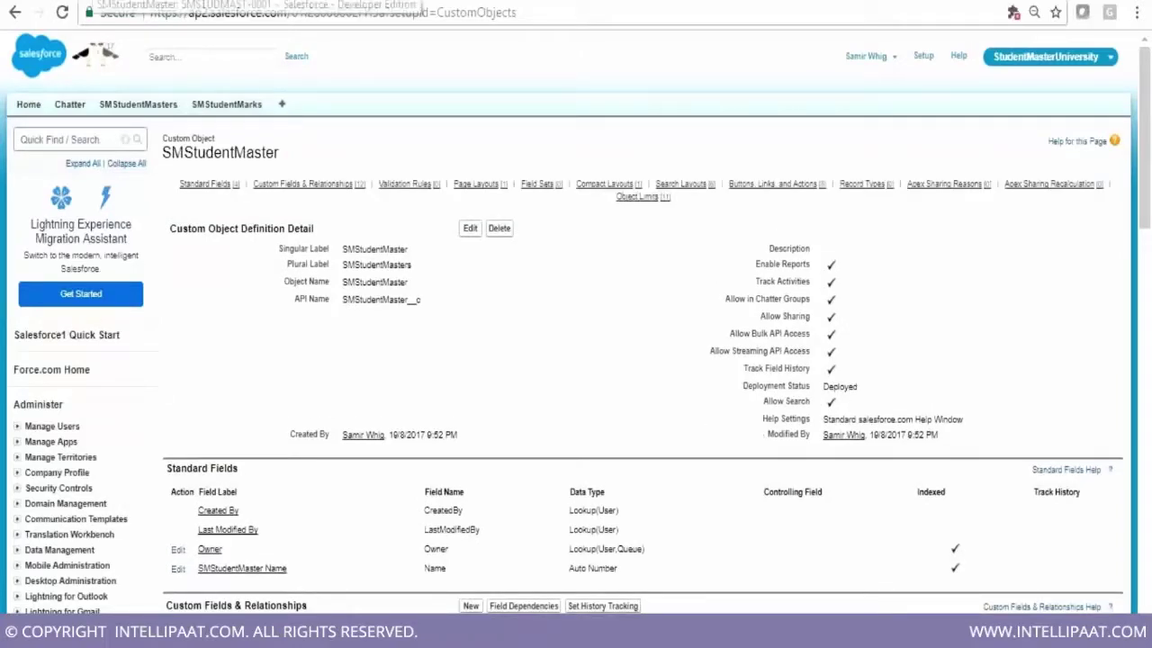
Launch Epic Pen from the desktop and return to the SMSTUDMAST-0001 record in Chrome
click(93, 1)
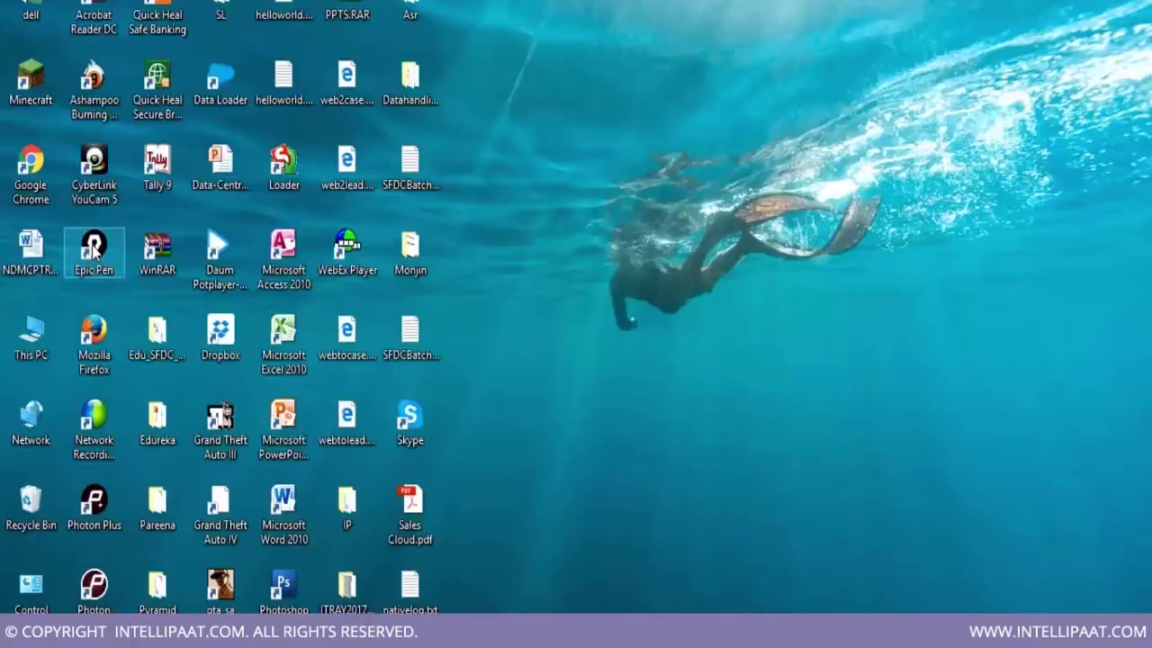
double_click(94, 250)
mouse_move(522, 632)
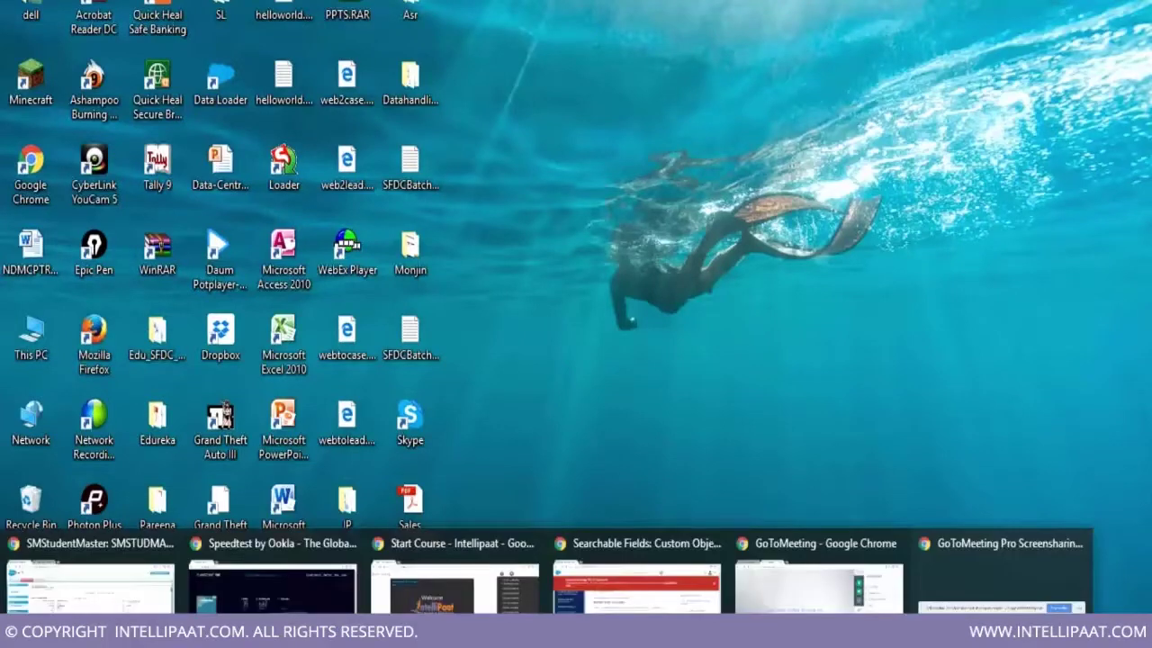
click(91, 587)
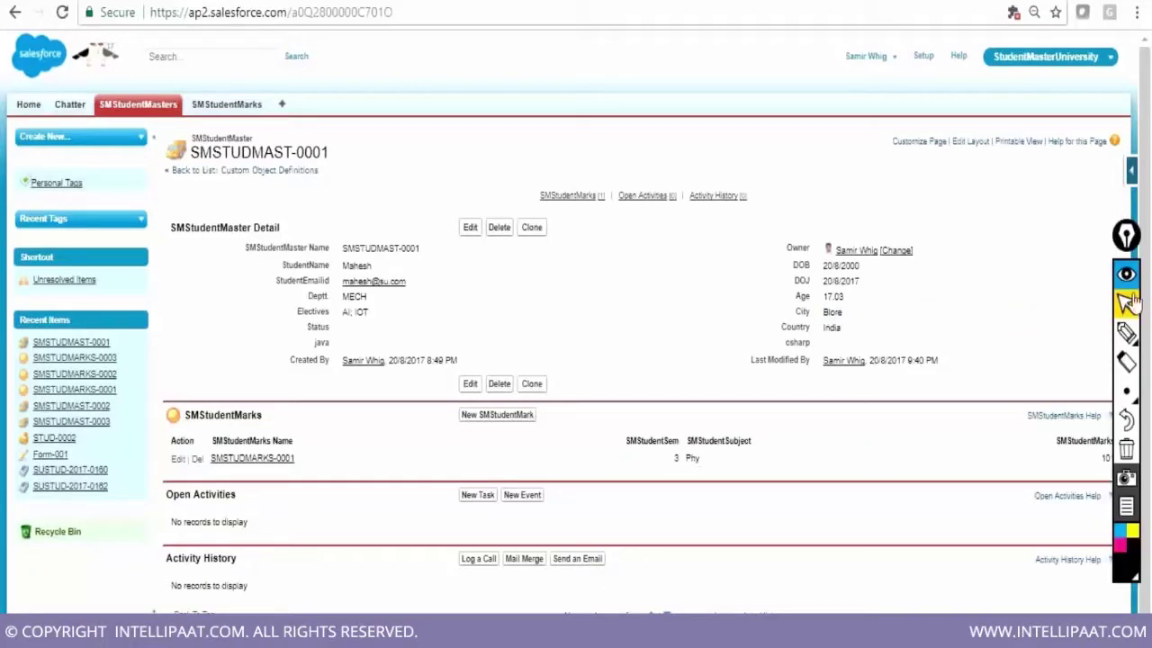
mouse_move(1126, 333)
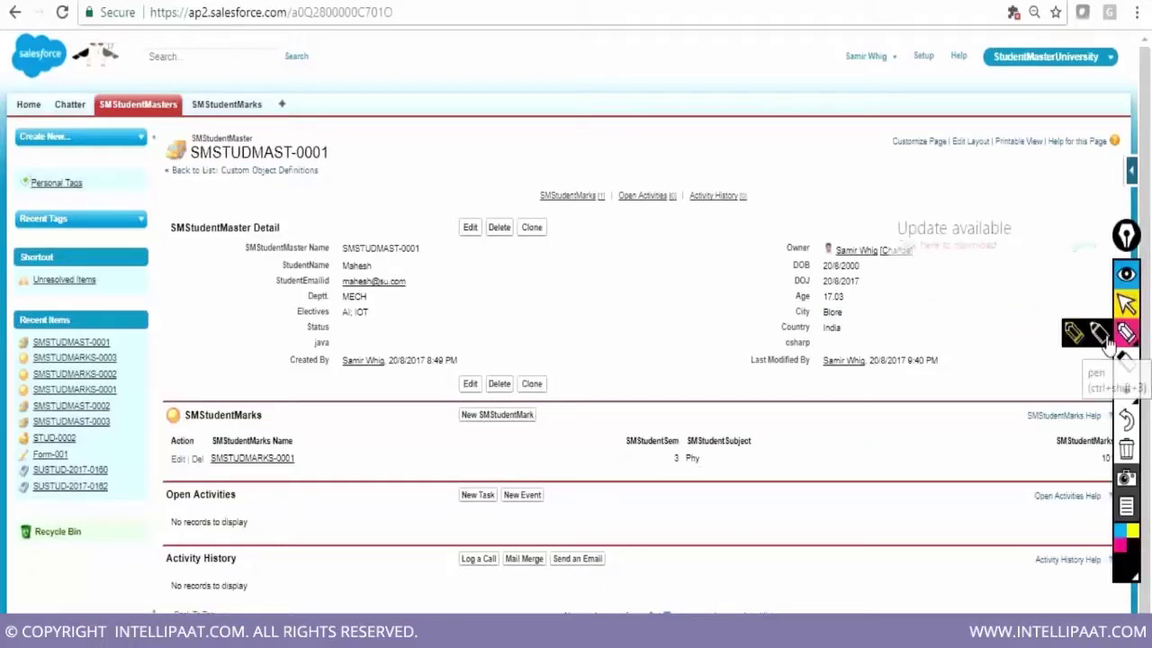
click(1073, 338)
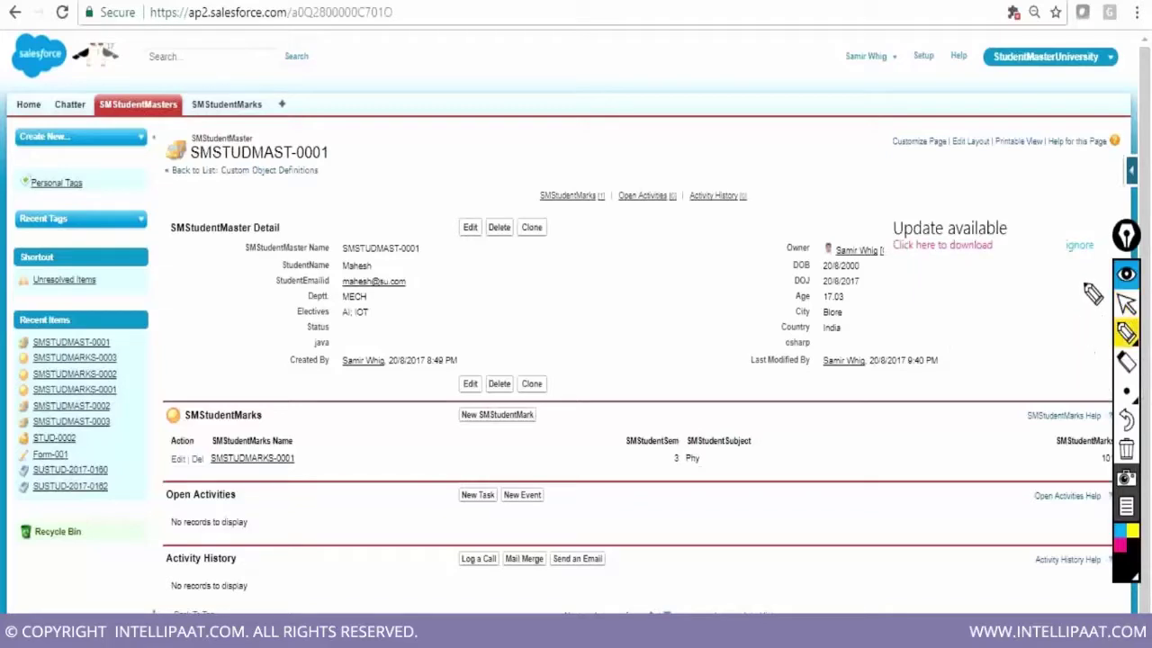
click(1079, 246)
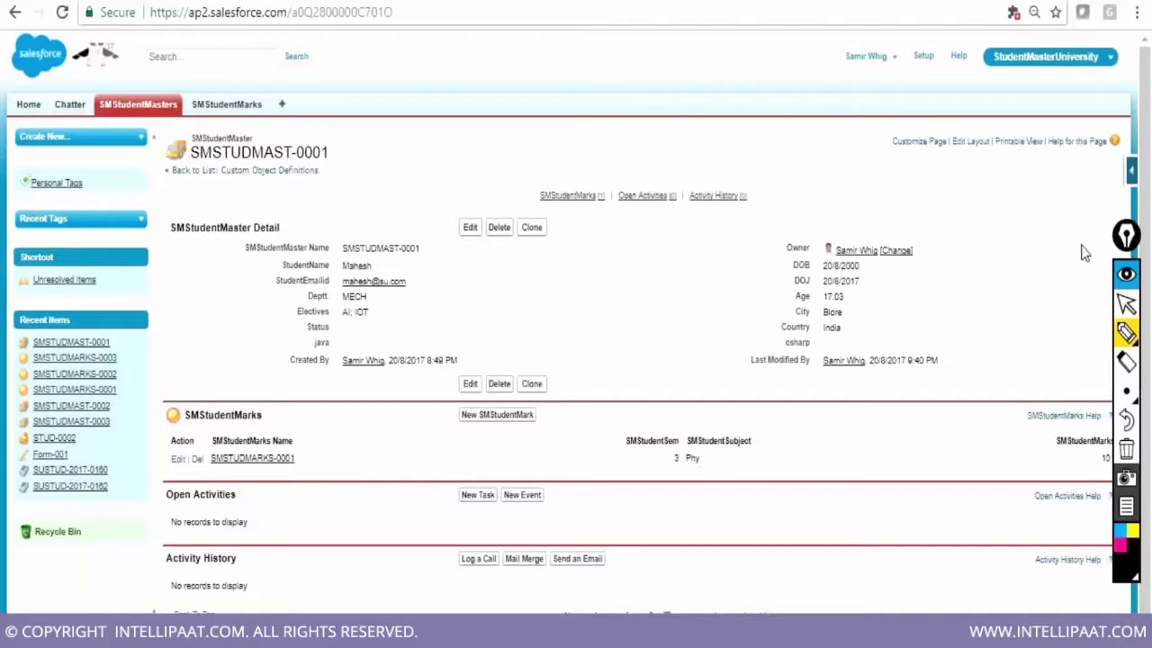
mouse_move(1123, 389)
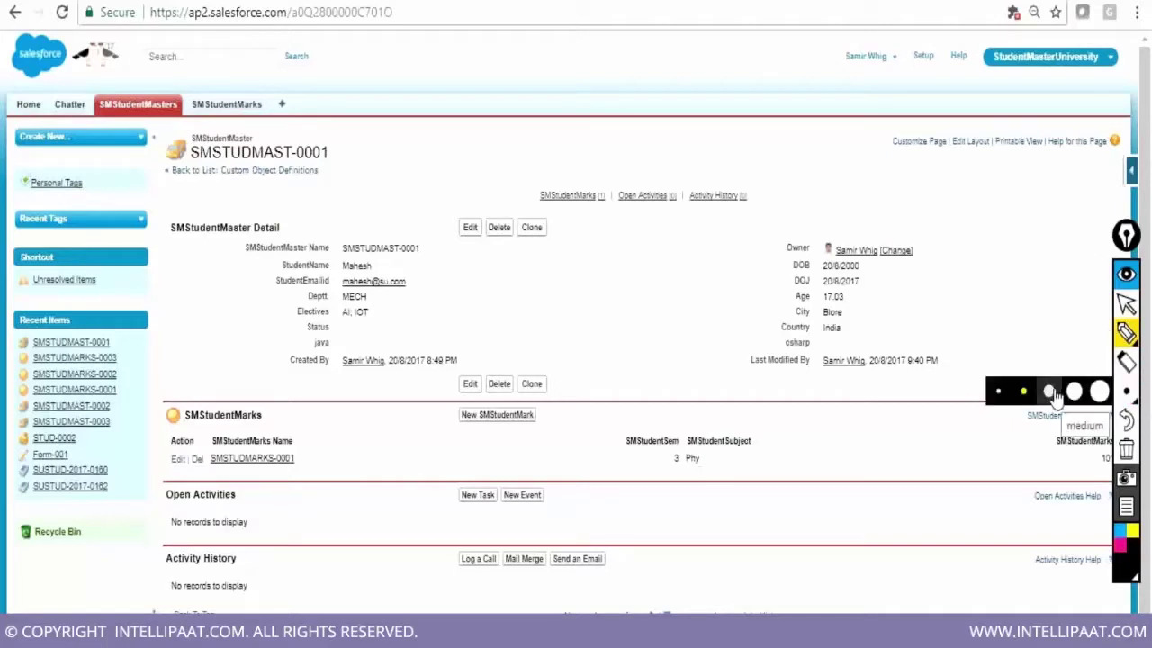
click(1024, 395)
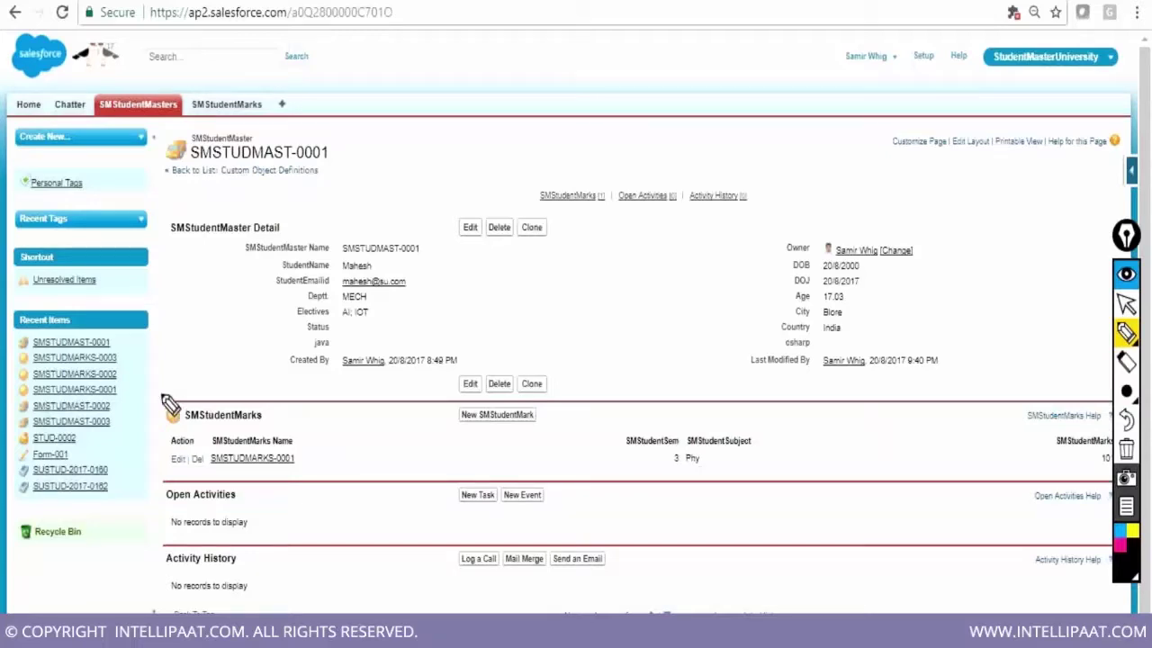
mouse_move(155, 387)
mouse_down()
mouse_move(158, 473)
mouse_move(176, 396)
mouse_move(1093, 406)
mouse_move(1120, 394)
mouse_up()
mouse_move(151, 485)
mouse_down()
mouse_move(160, 476)
mouse_move(843, 508)
mouse_move(1120, 468)
mouse_up()
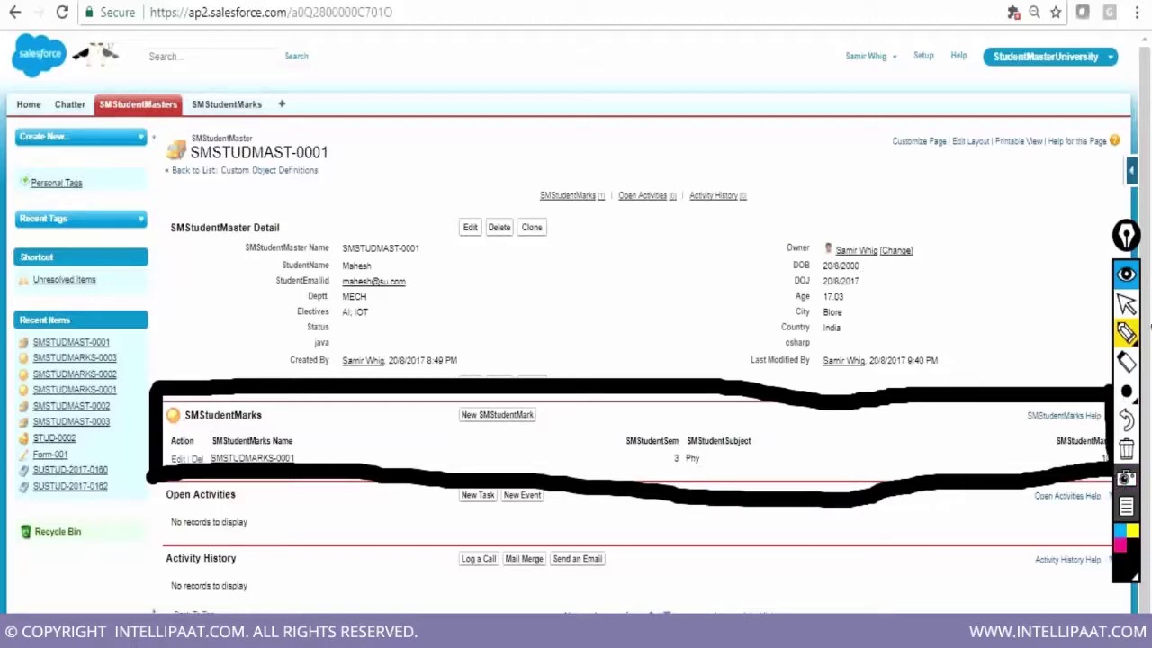
click(1126, 304)
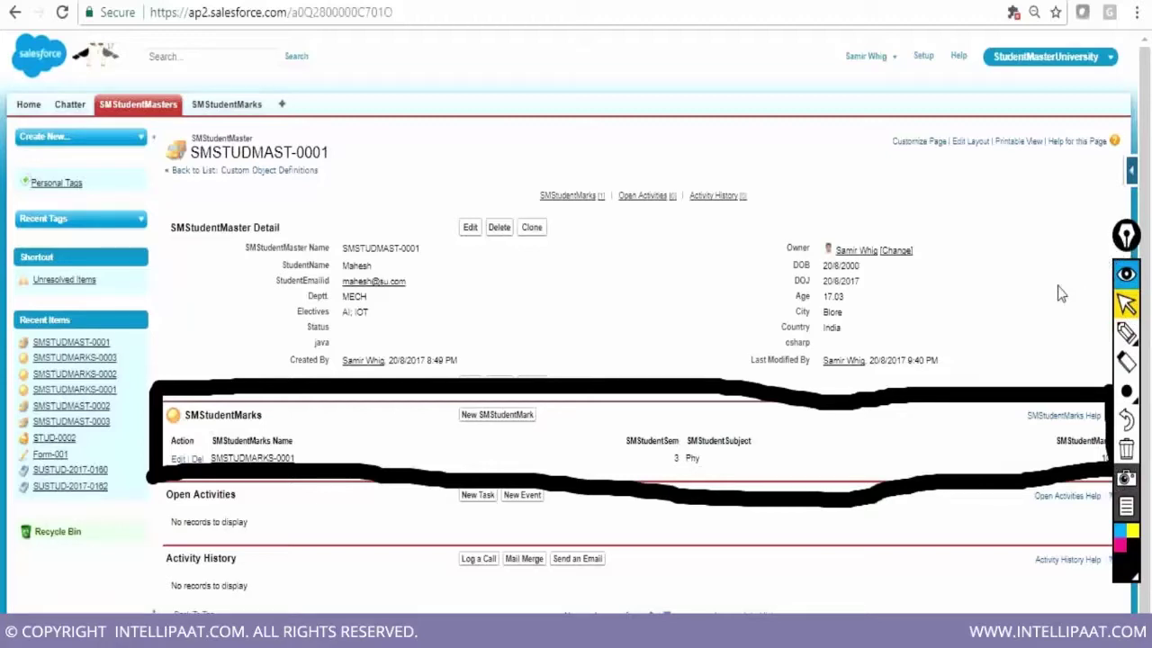
click(1126, 450)
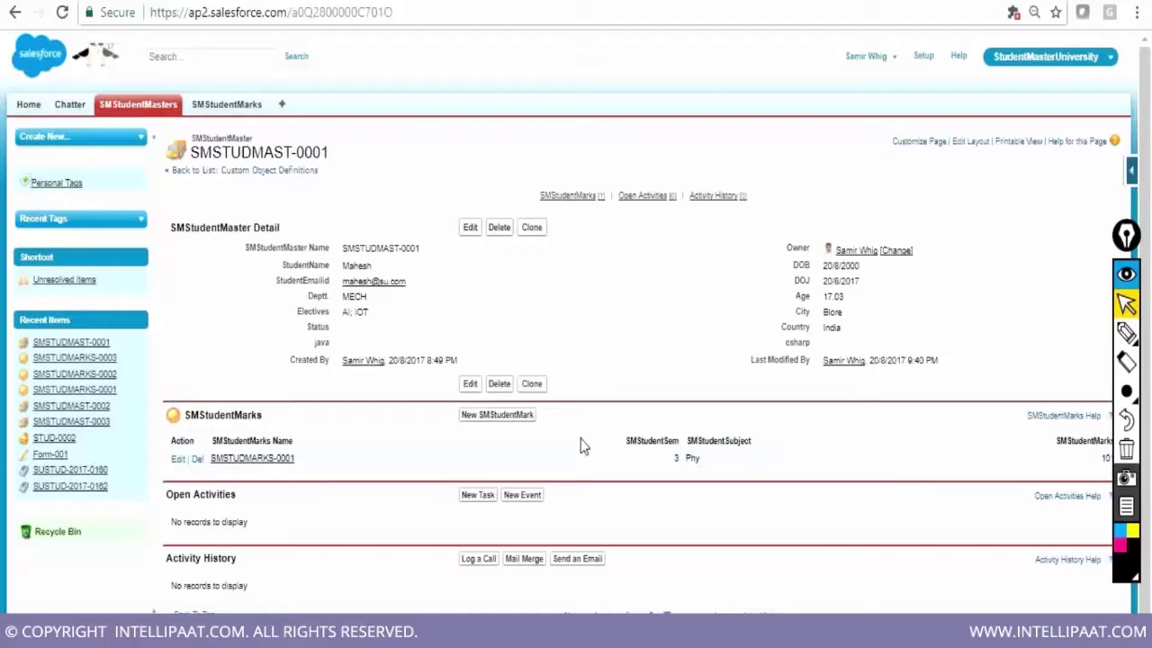
Add a new mark for SMSTUDMAST-0001: semester 2, subject Hindi, marks 67, and save it
click(492, 425)
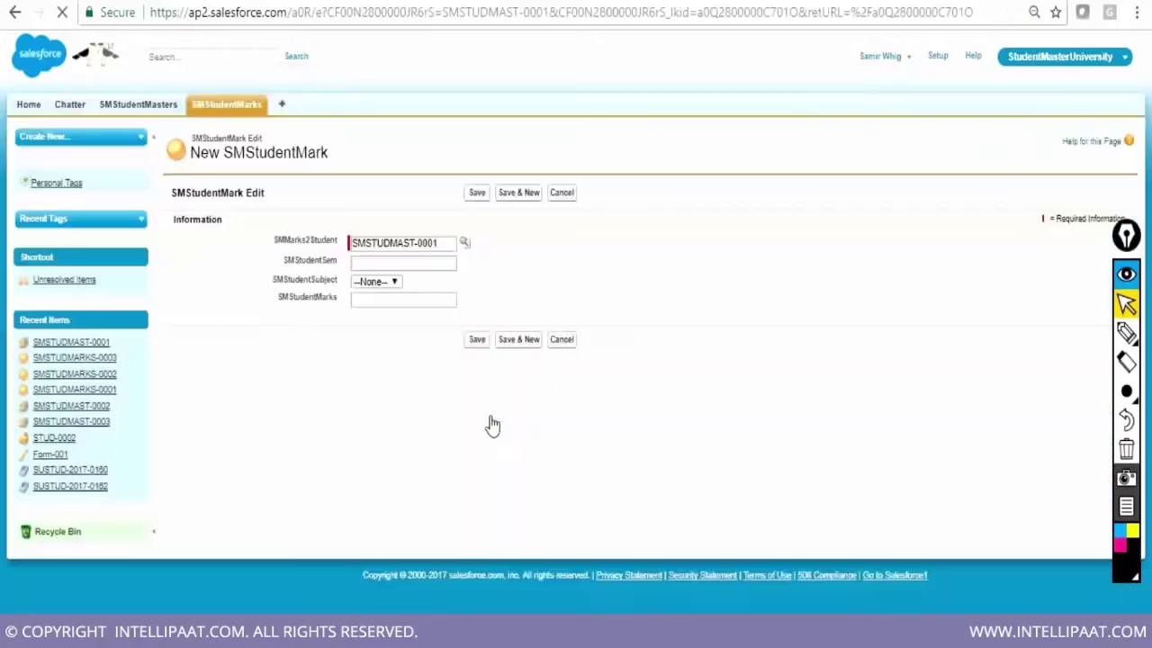
click(430, 261)
text(2)
click(376, 281)
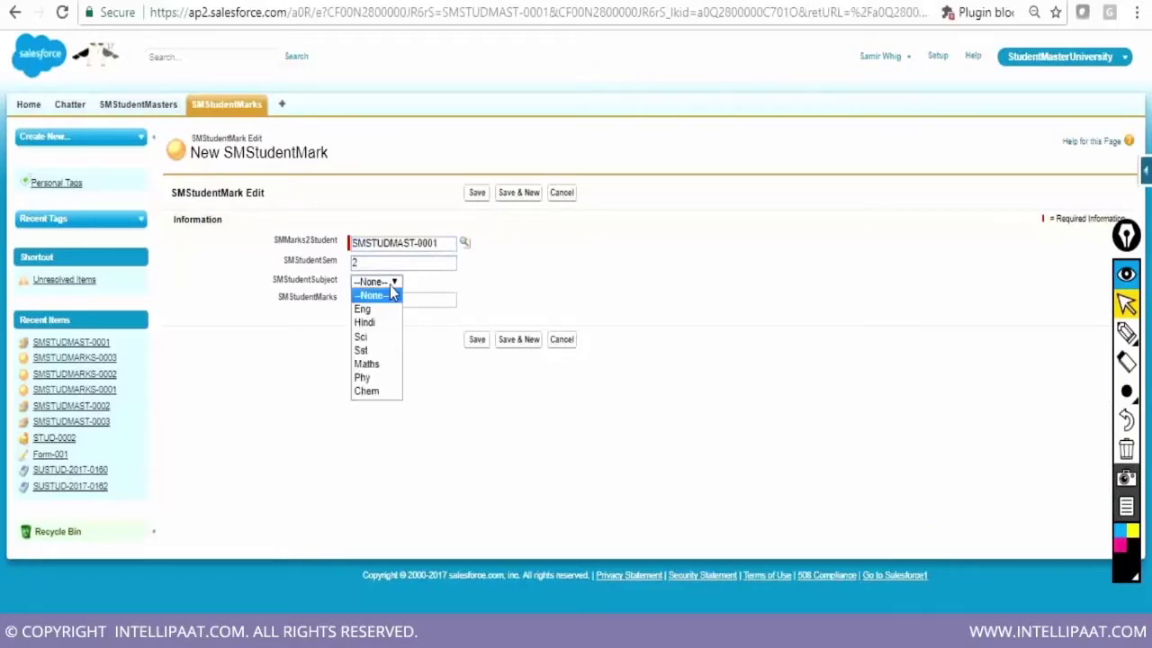
click(378, 322)
click(384, 301)
text(67)
click(479, 342)
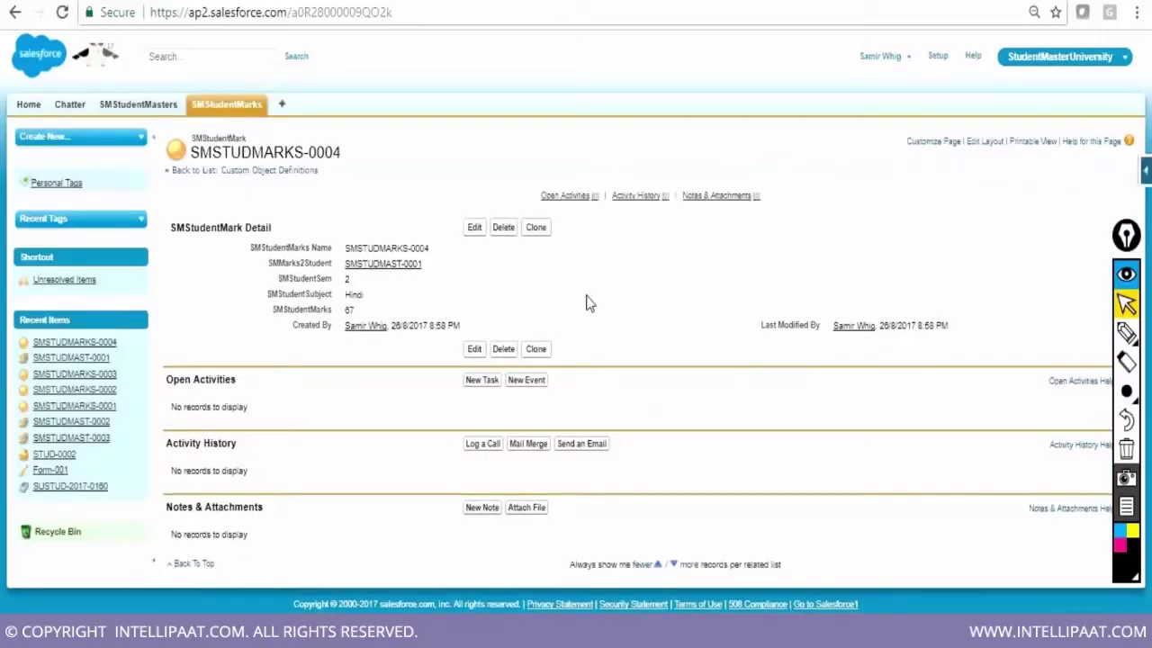
Bring up the SMStudentMasters home list showing recent students SMSTUDMAST-0001, -0003 and -0002
click(161, 108)
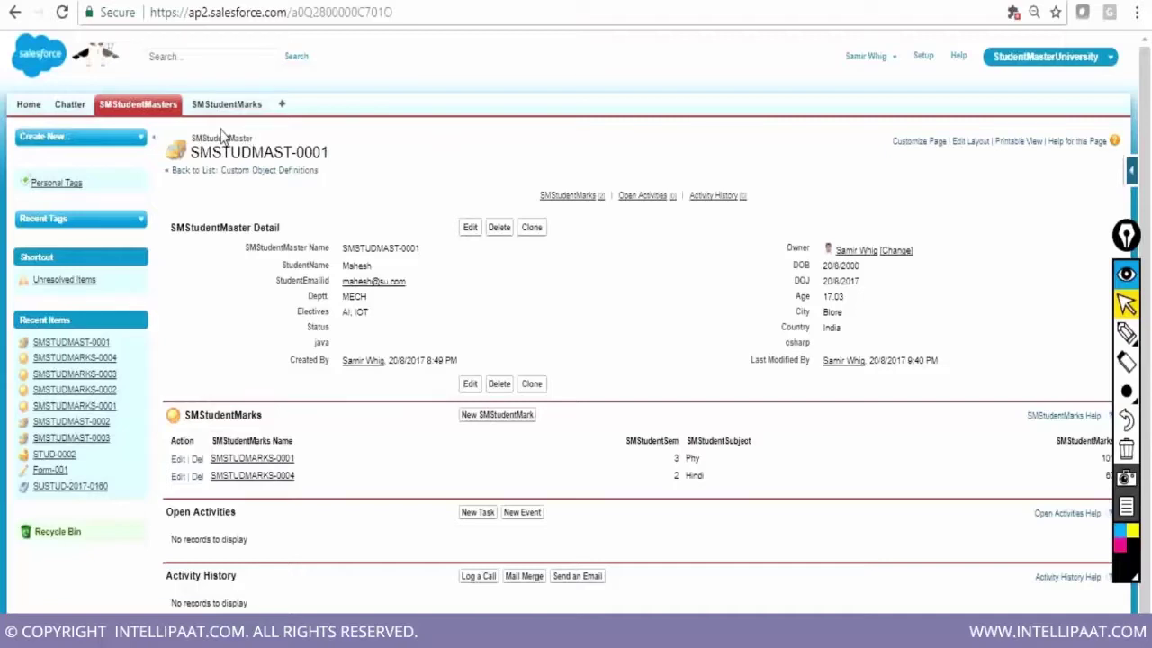
click(155, 108)
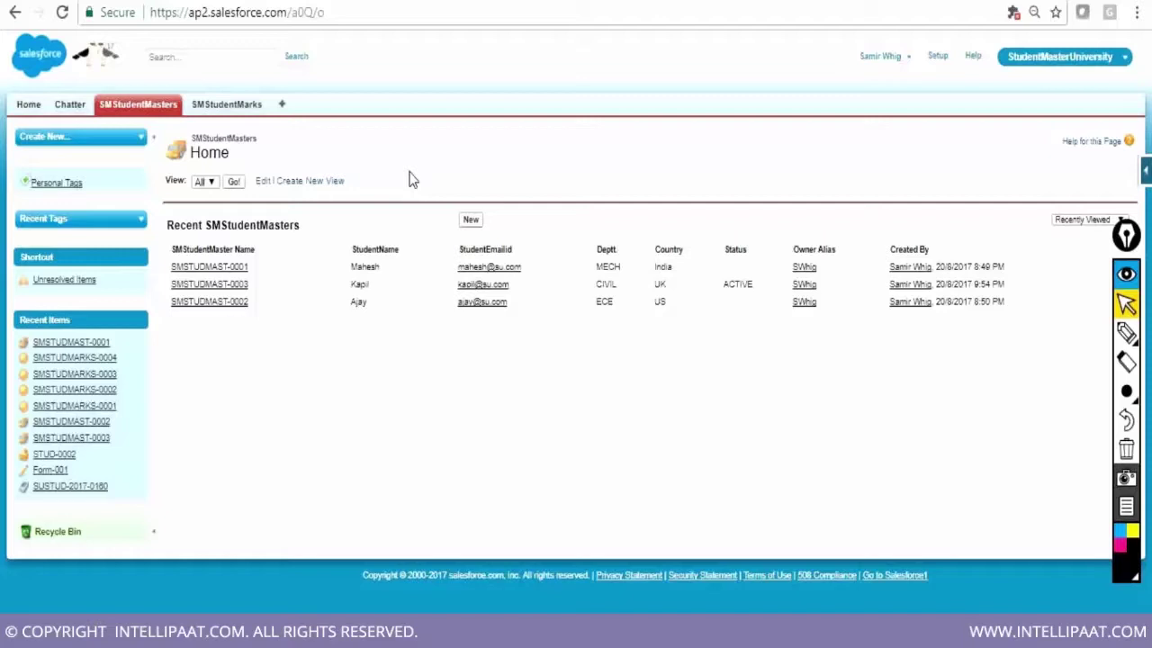
click(157, 112)
Open the SMStudentMaster object definition and scroll through its settings
click(1146, 173)
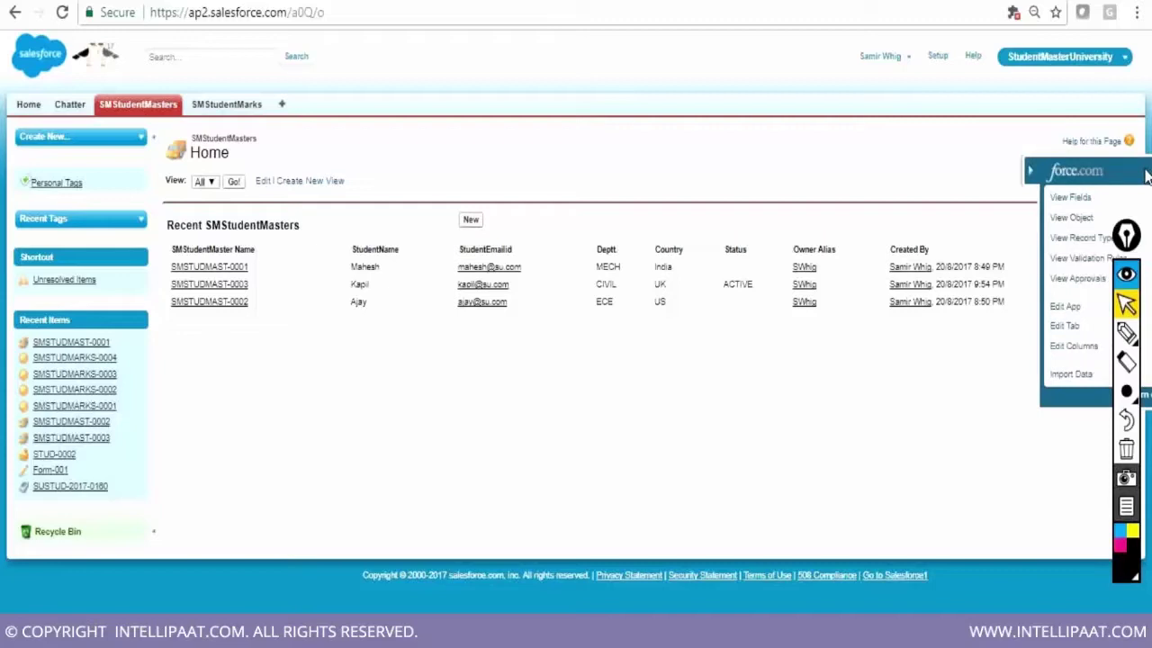
click(1048, 220)
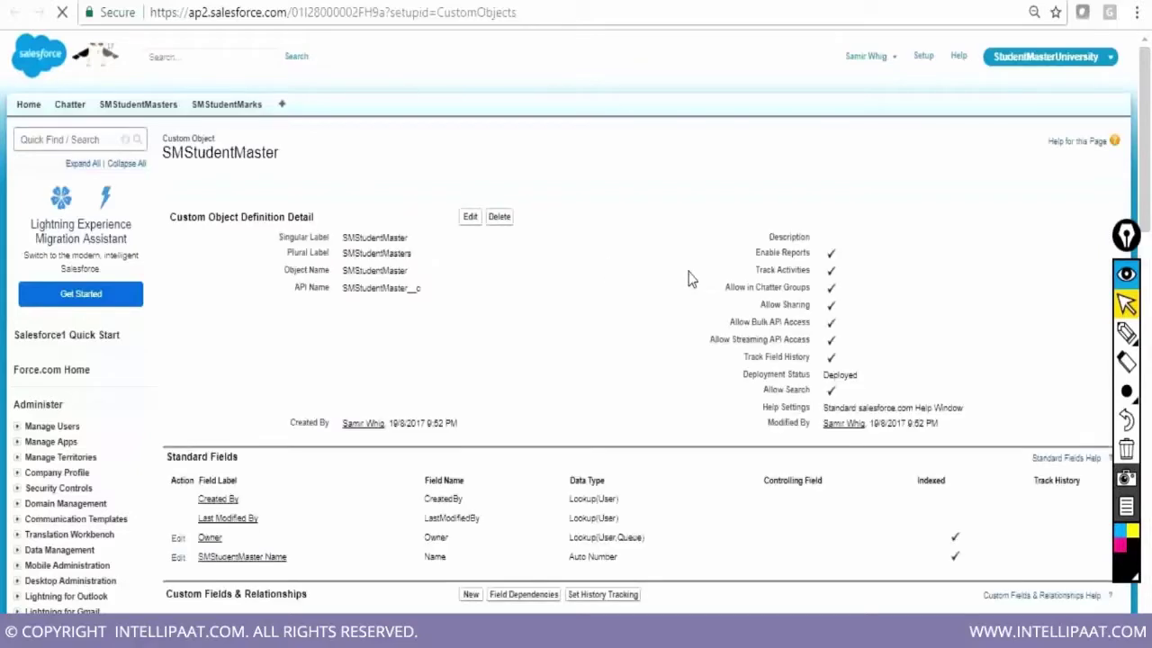
scroll(857, 348, down, 8)
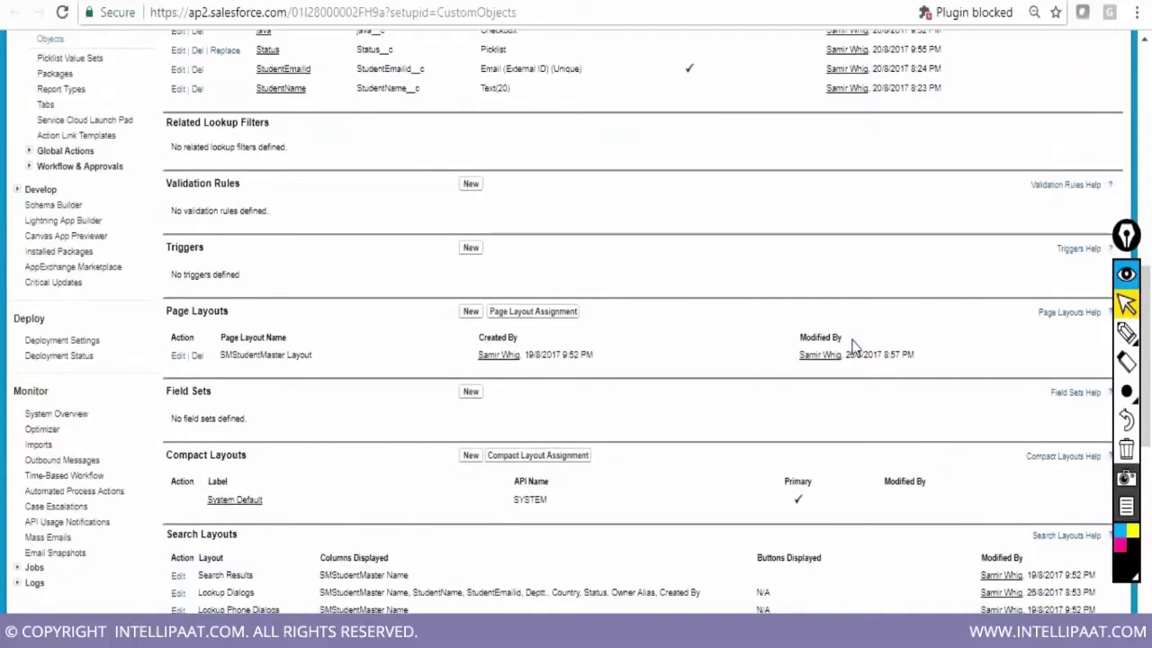
scroll(854, 348, down, 2)
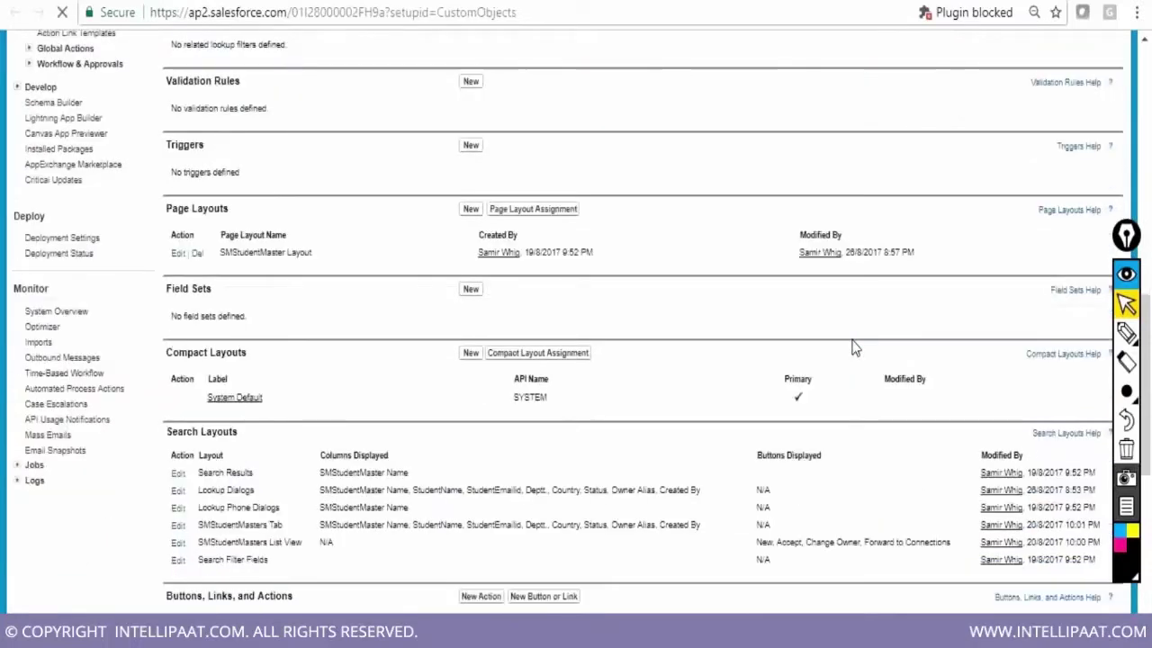
scroll(855, 349, up, 4)
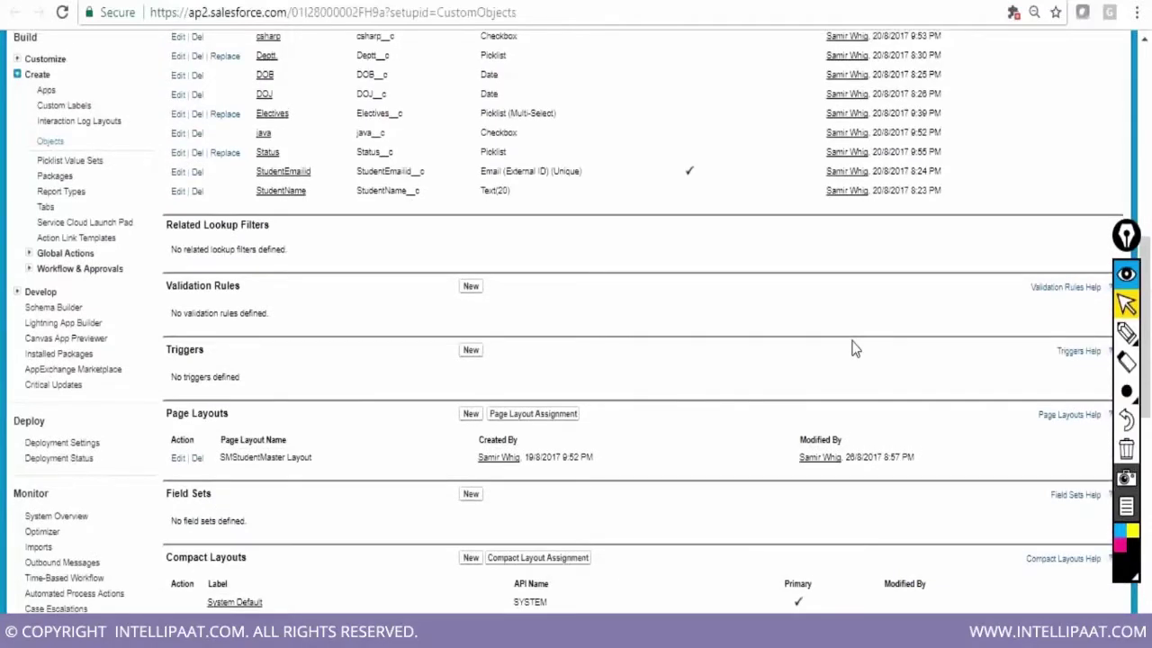
scroll(855, 350, up, 9)
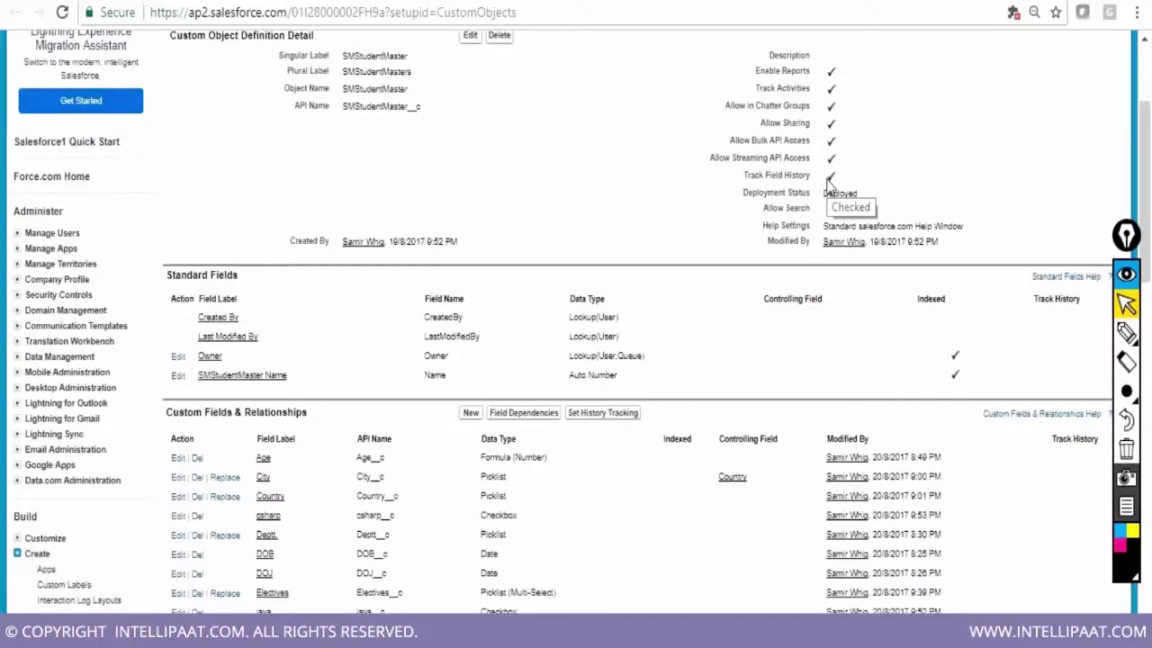
drag(760, 86, 835, 90)
scroll(924, 210, up, 3)
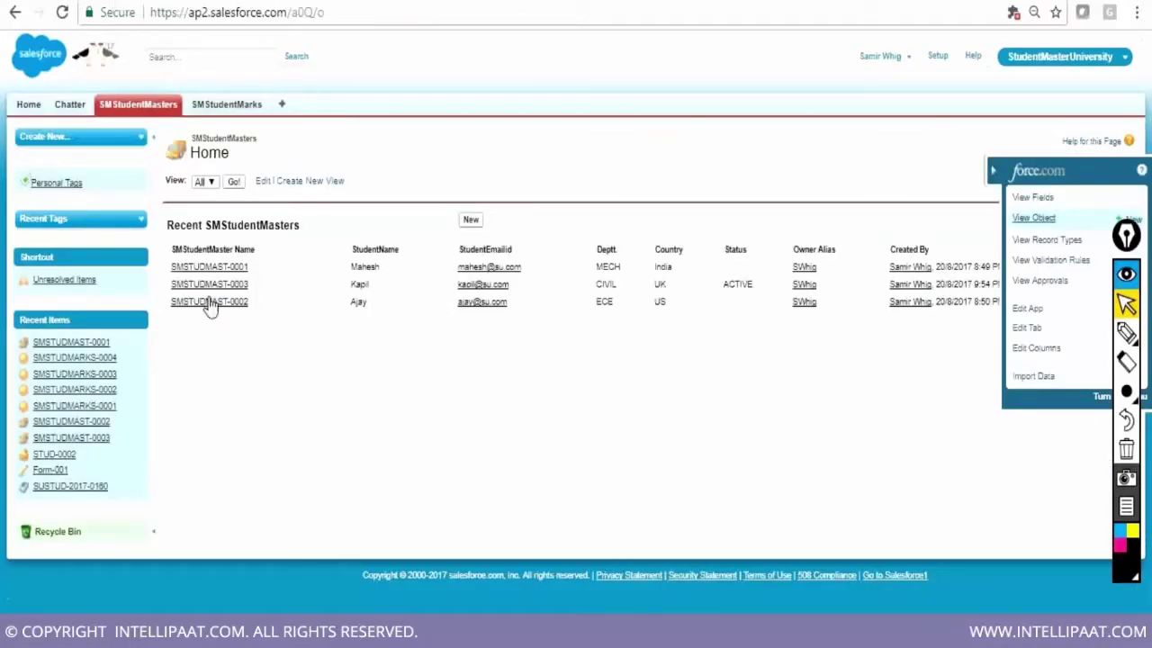
Open student record SMSTUDMAST-0002, highlight its Activity History section and scroll the page
click(209, 302)
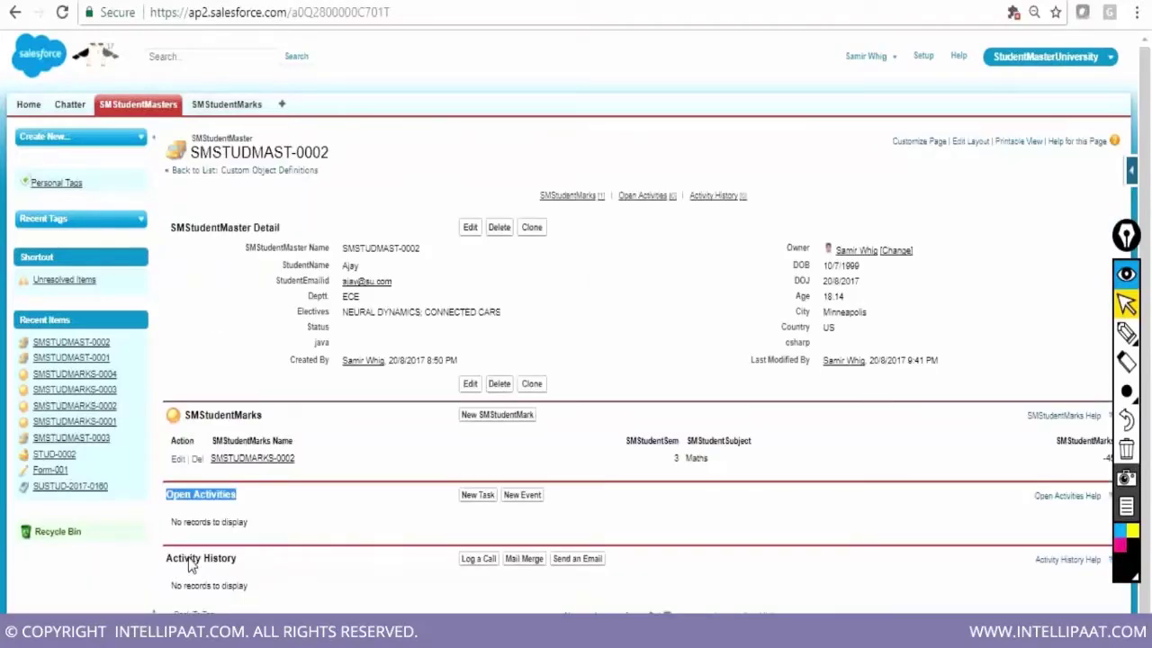
drag(166, 558, 234, 558)
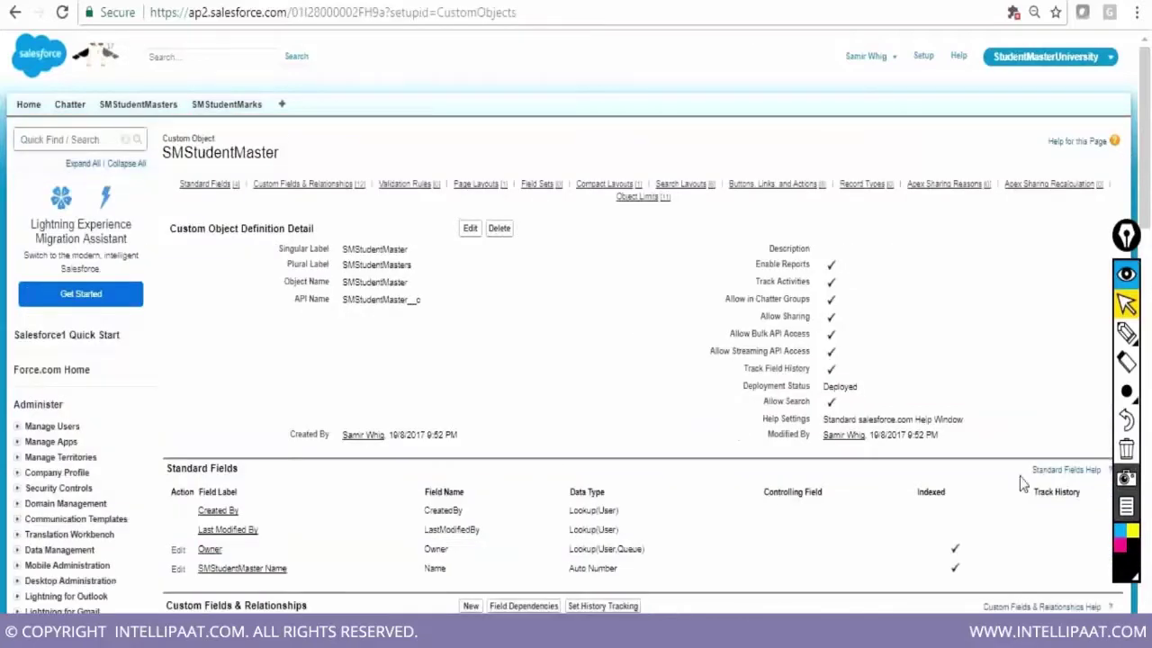
scroll(1026, 486, down, 2)
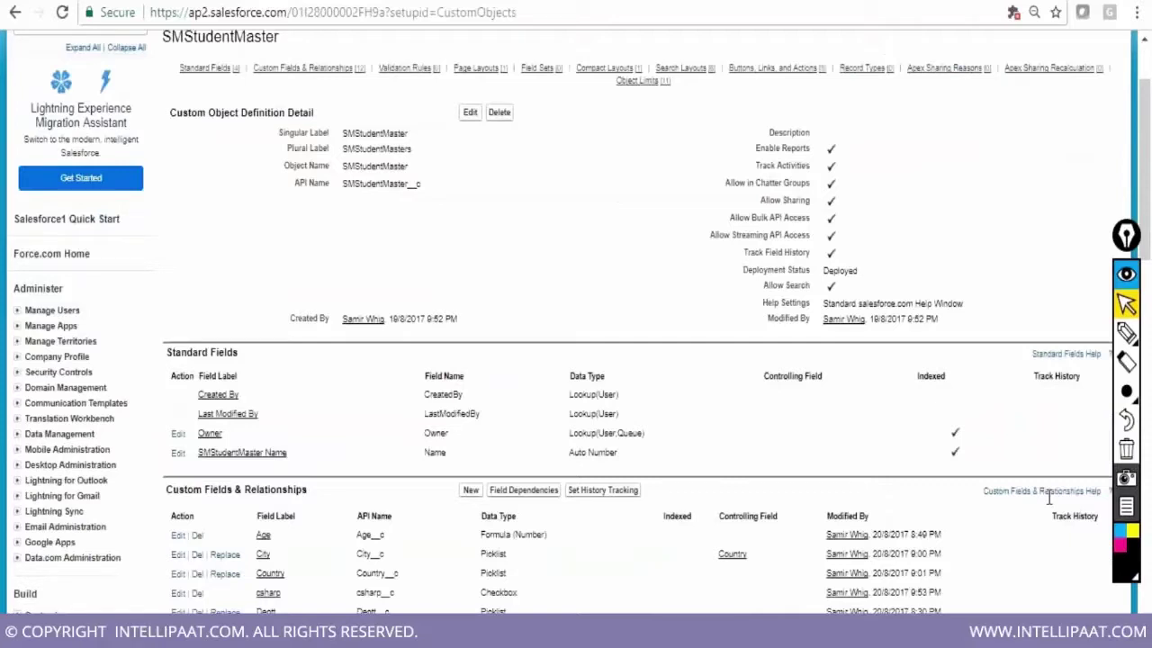
scroll(1048, 498, down, 3)
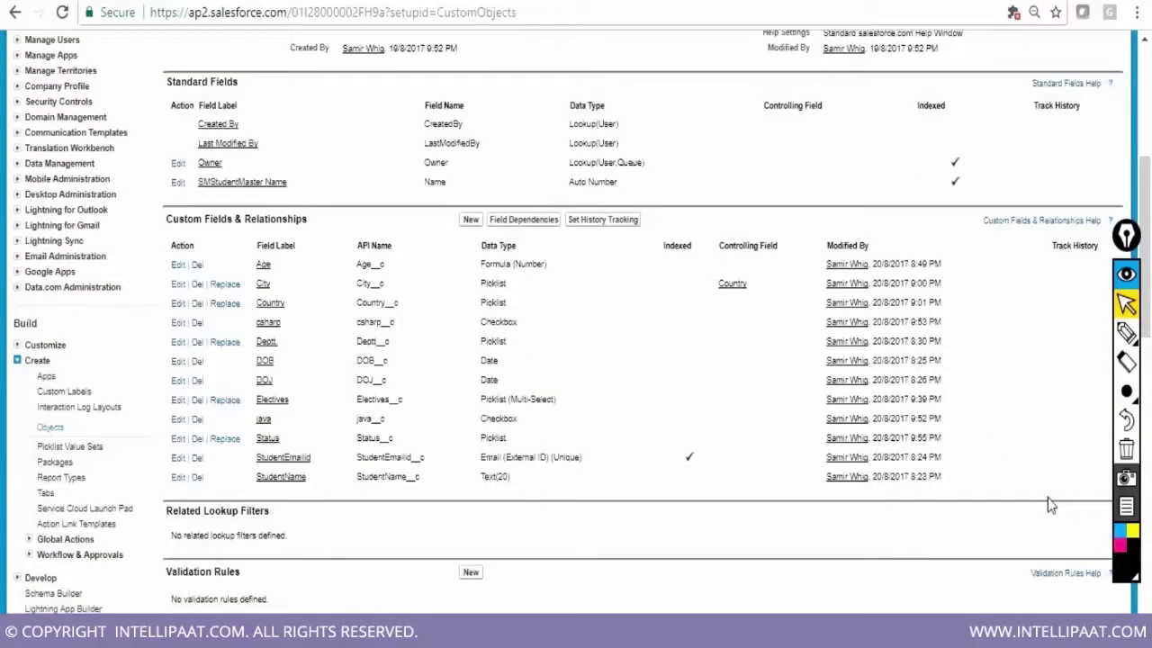
scroll(1047, 504, up, 1)
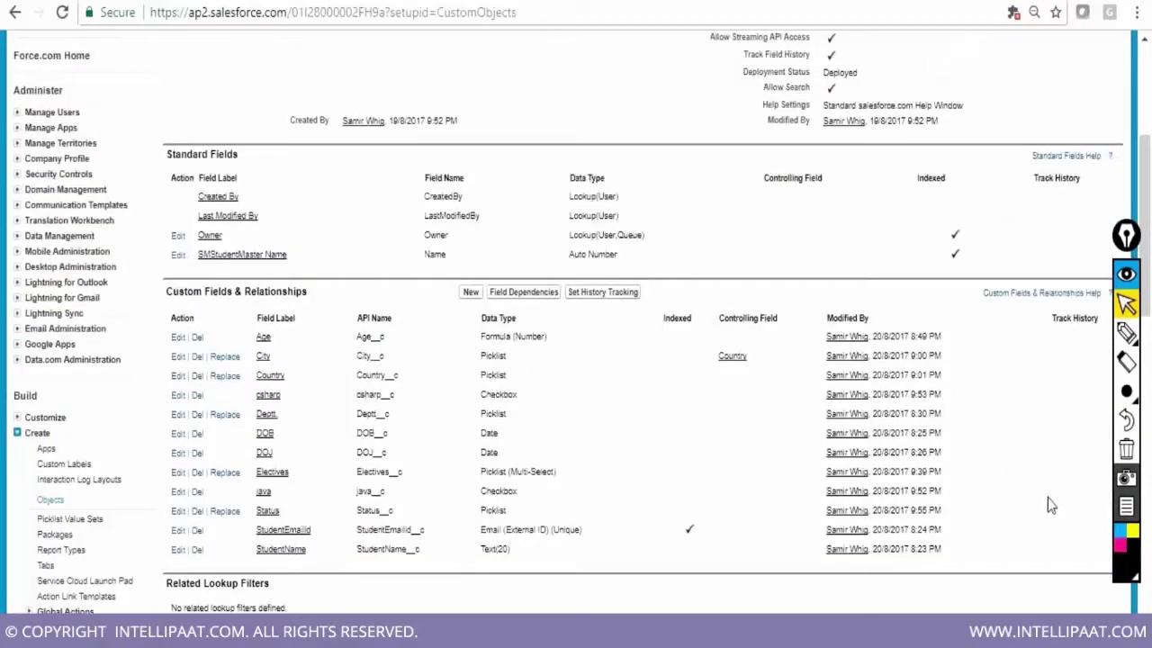
scroll(1047, 502, up, 4)
scroll(1048, 500, down, 1)
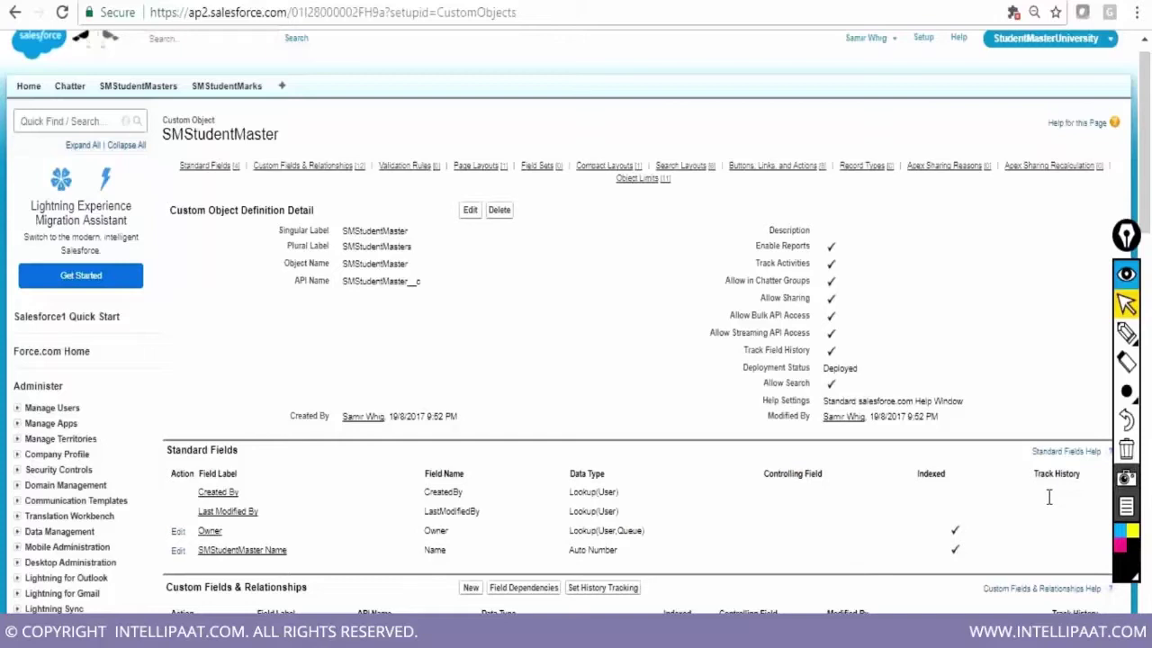
scroll(1049, 497, down, 7)
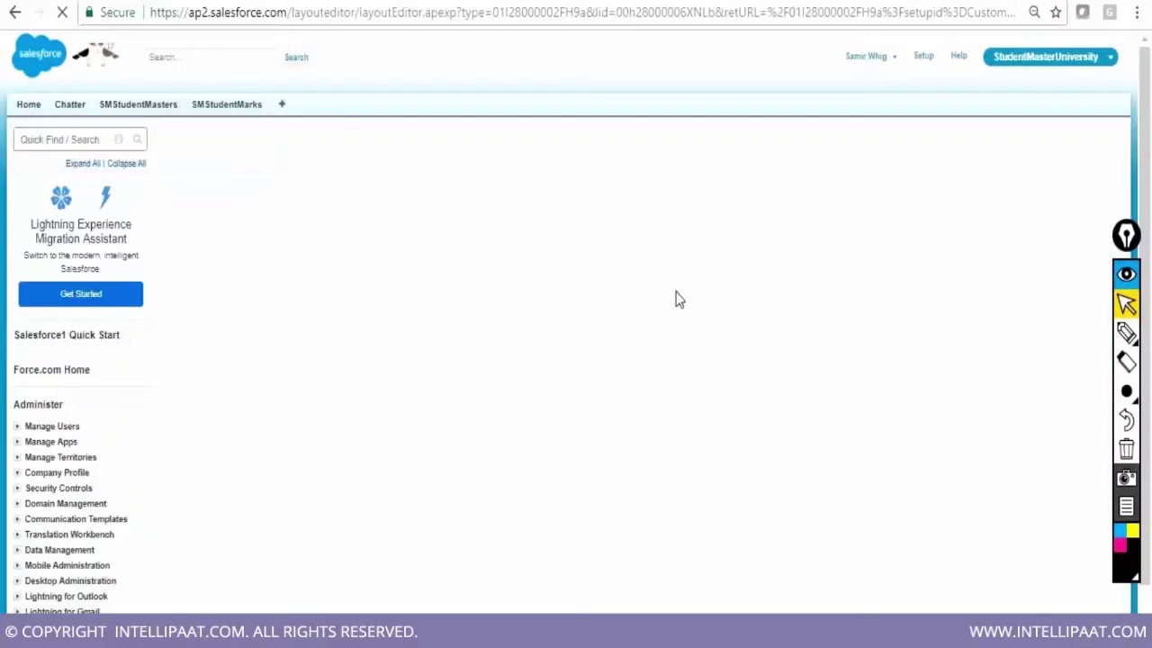
Remove the Open Activities related list from the SMStudentMaster Layout
scroll(174, 425, down, 10)
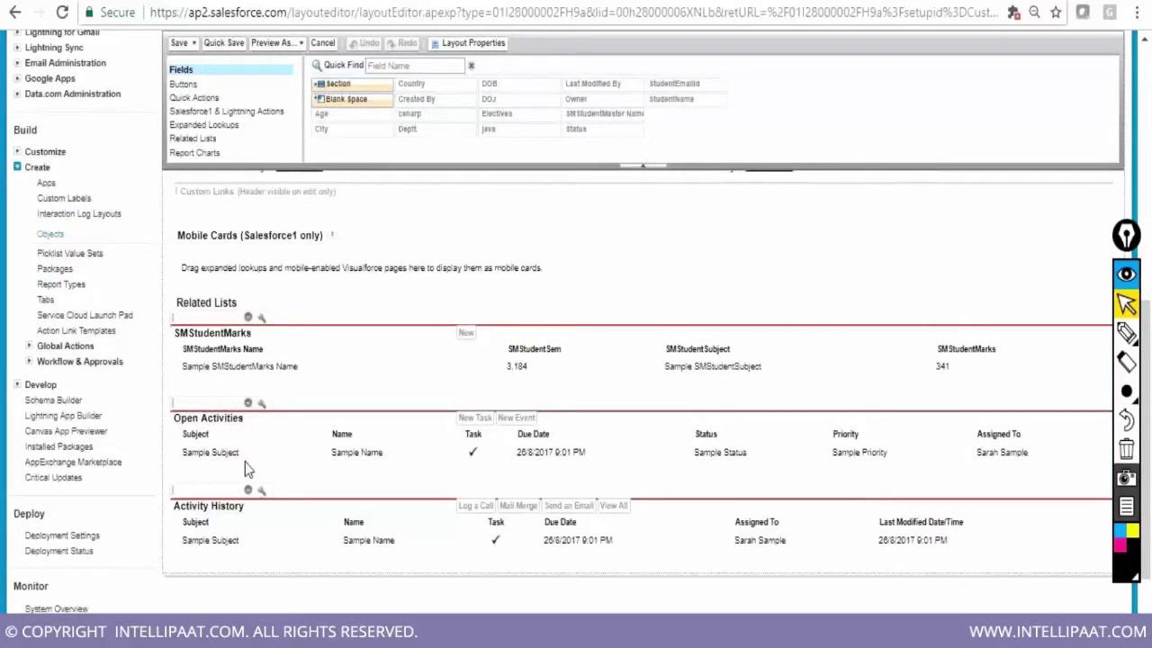
click(248, 404)
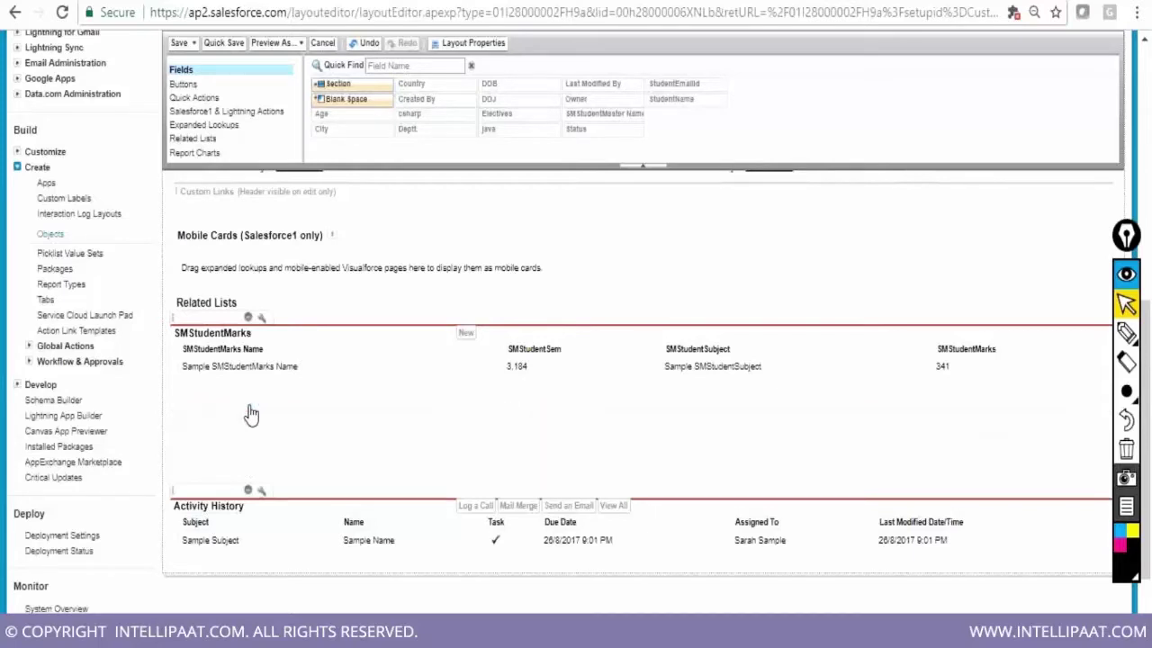
scroll(564, 462, up, 1)
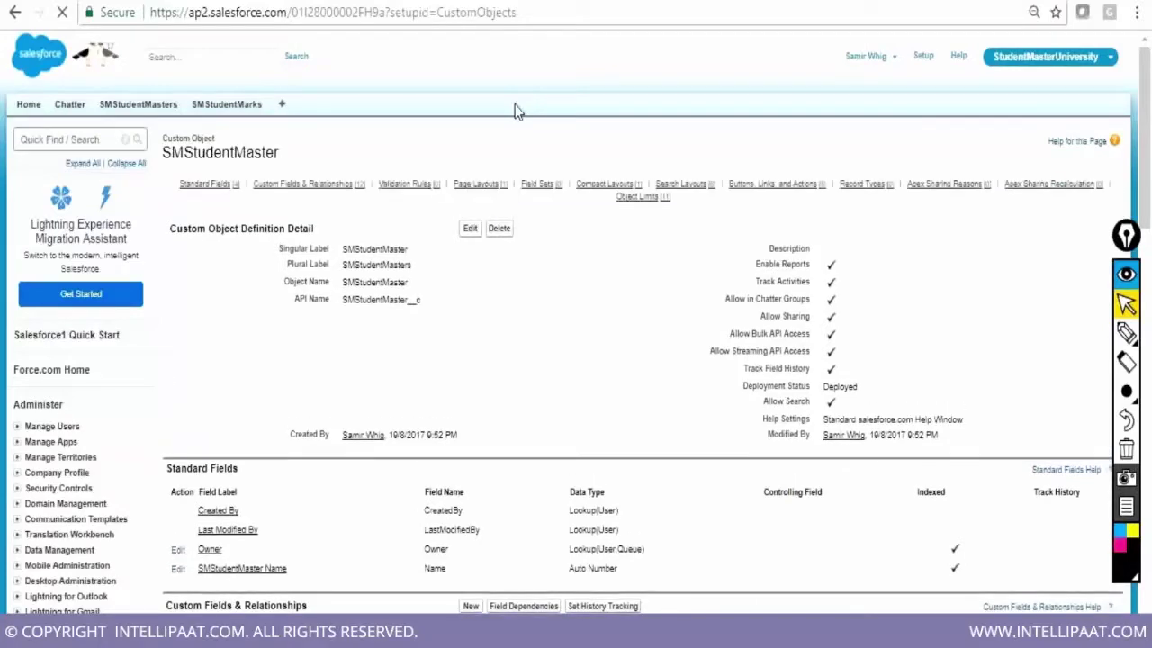
Highlight the Track Activities setting, then return to the SMStudentMasters home list
drag(755, 280, 836, 283)
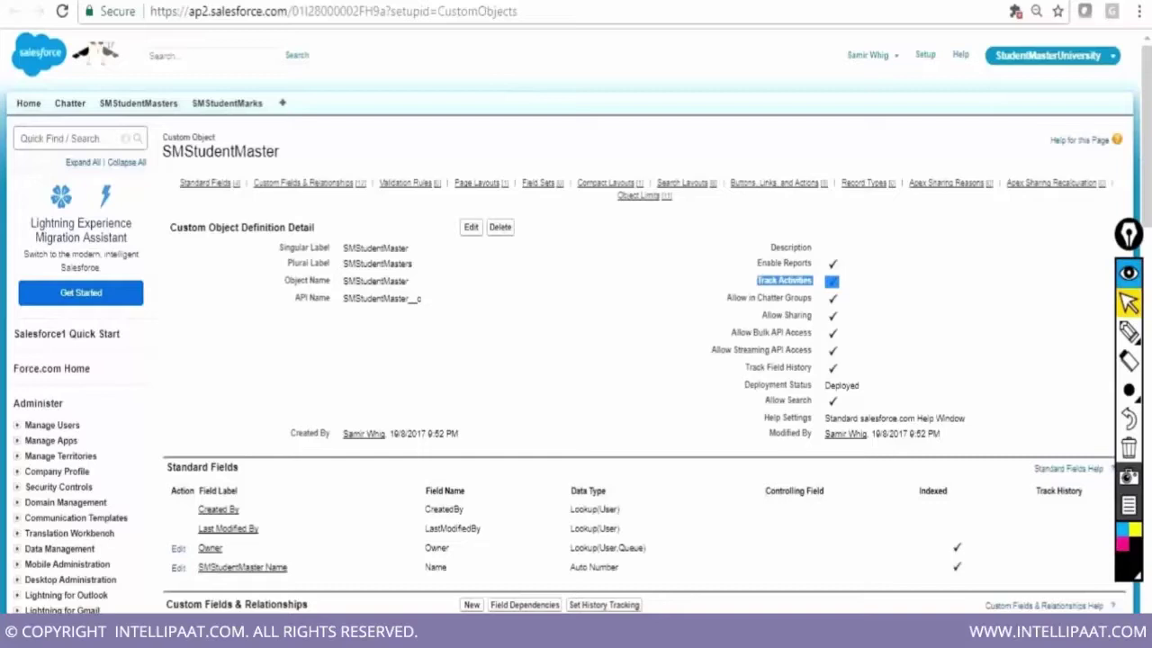
mouse_move(638, 196)
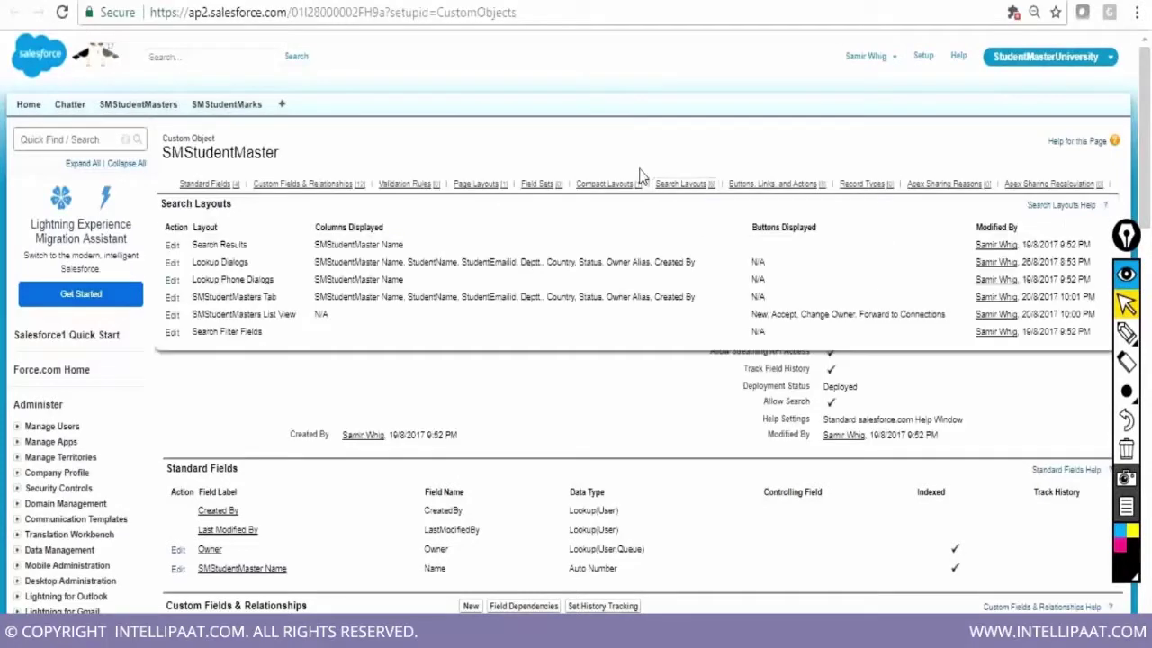
click(148, 106)
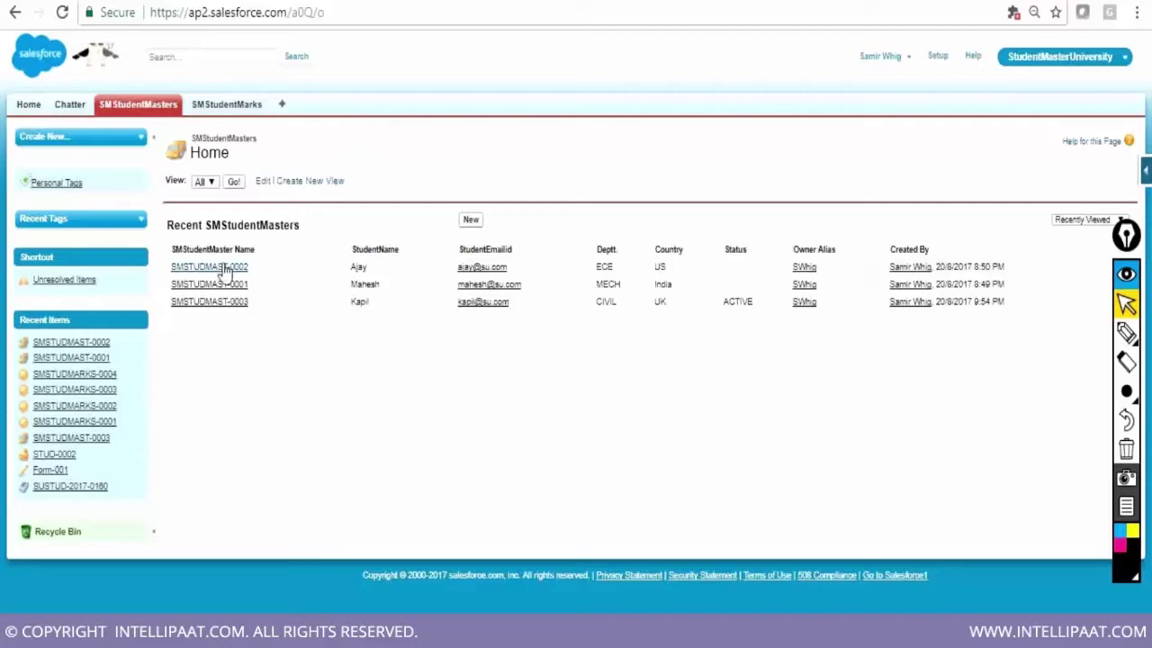
Open SMSTUDMAST-0001 to show its SMStudentMarks entries SMSTUDMARKS-0001 (Phy) and SMSTUDMARKS-0004 (Hindi)
click(210, 285)
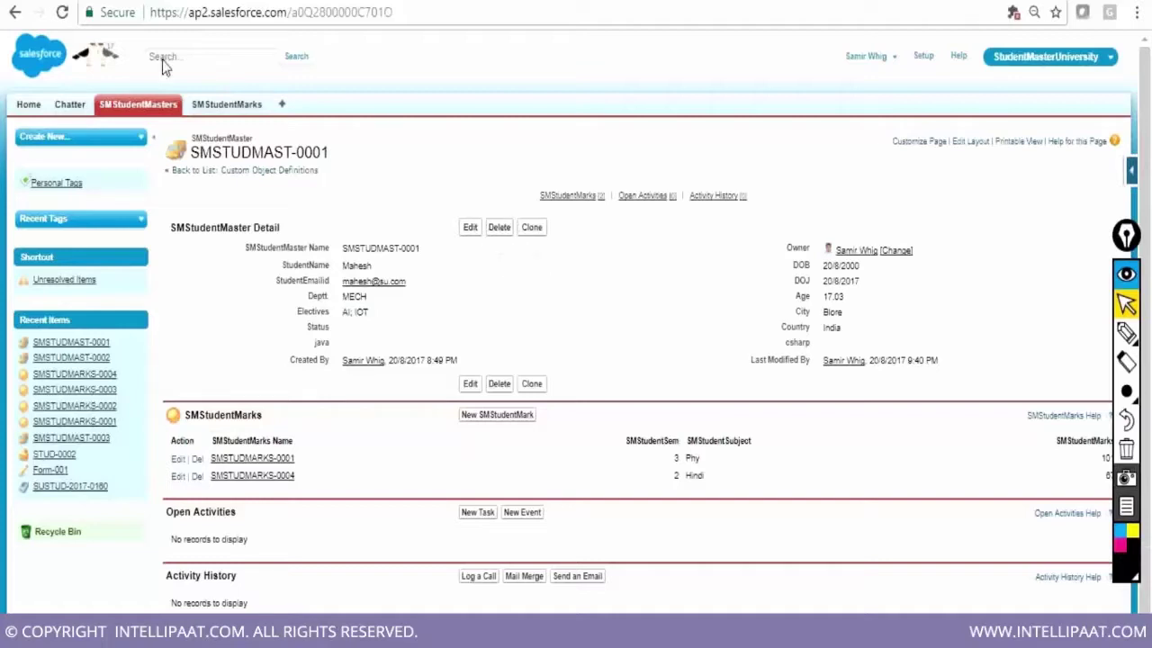
click(15, 14)
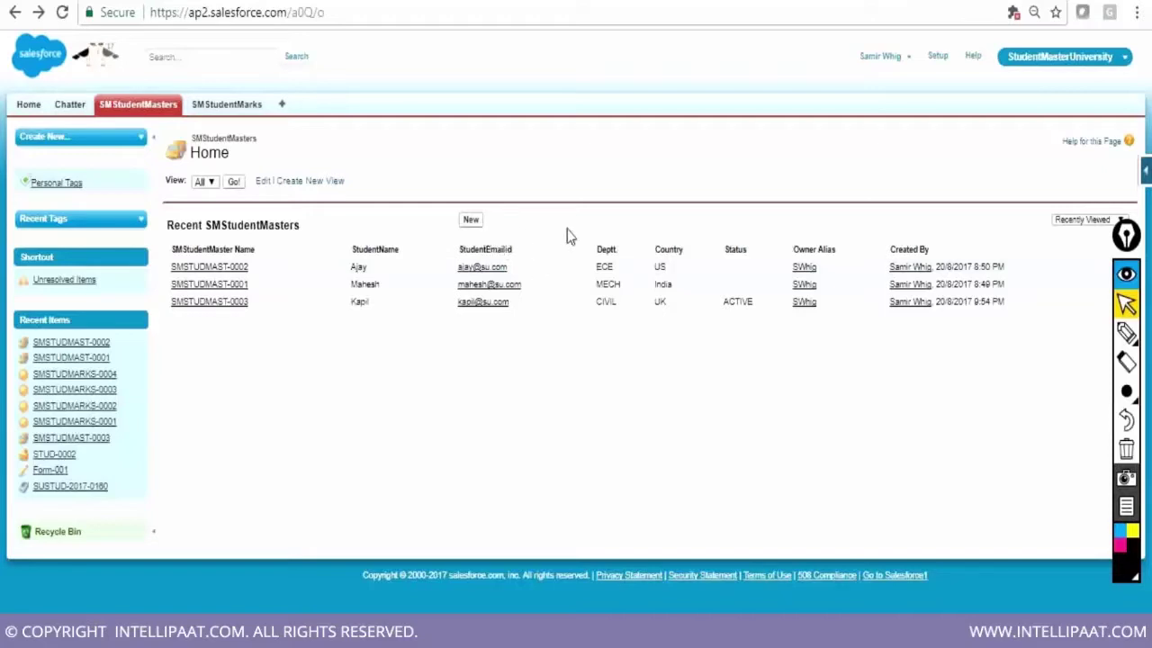
click(214, 286)
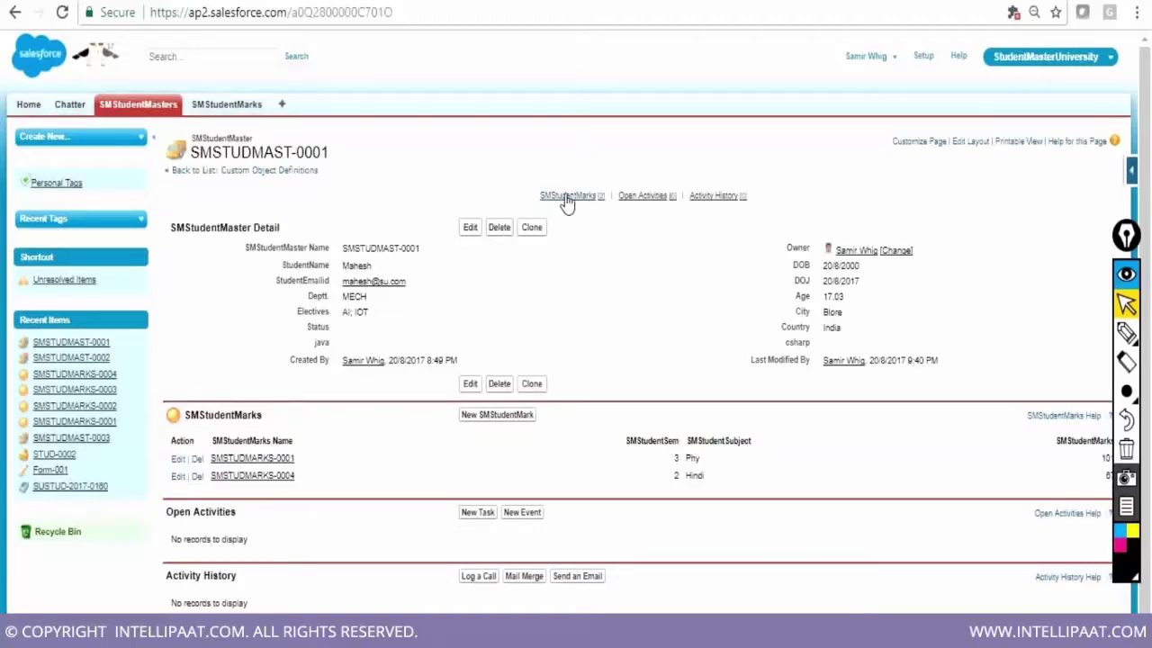
mouse_move(565, 201)
double_click(351, 265)
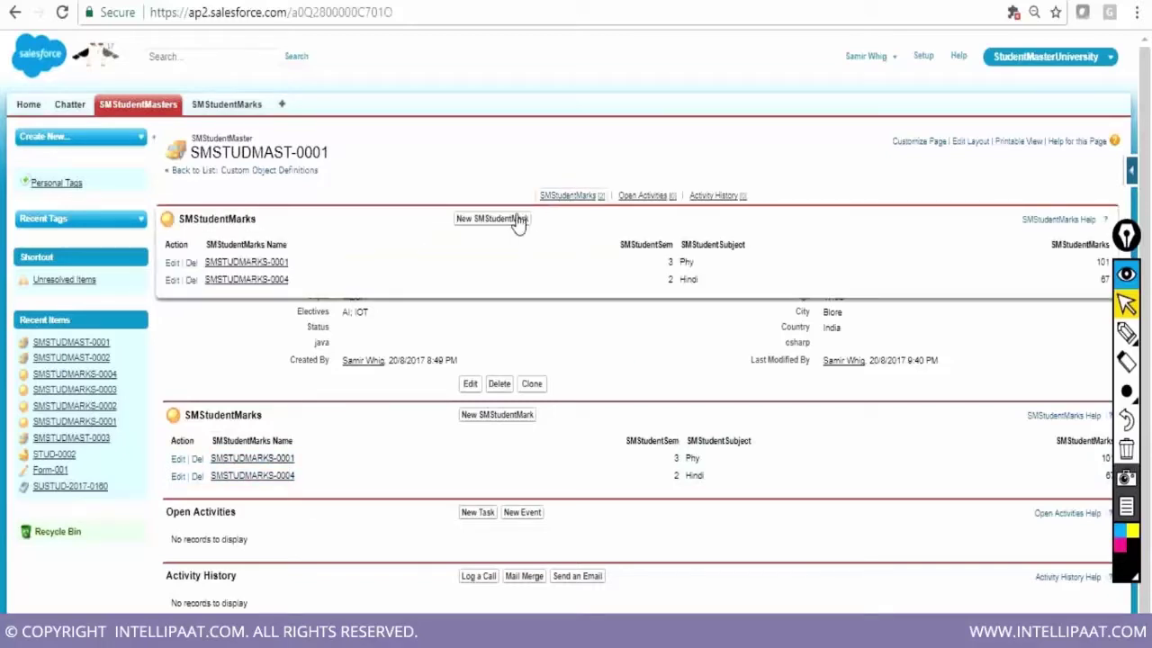
Create a new SMStudentMark with semester 5, subject Sst and marks 34, and save it
click(497, 225)
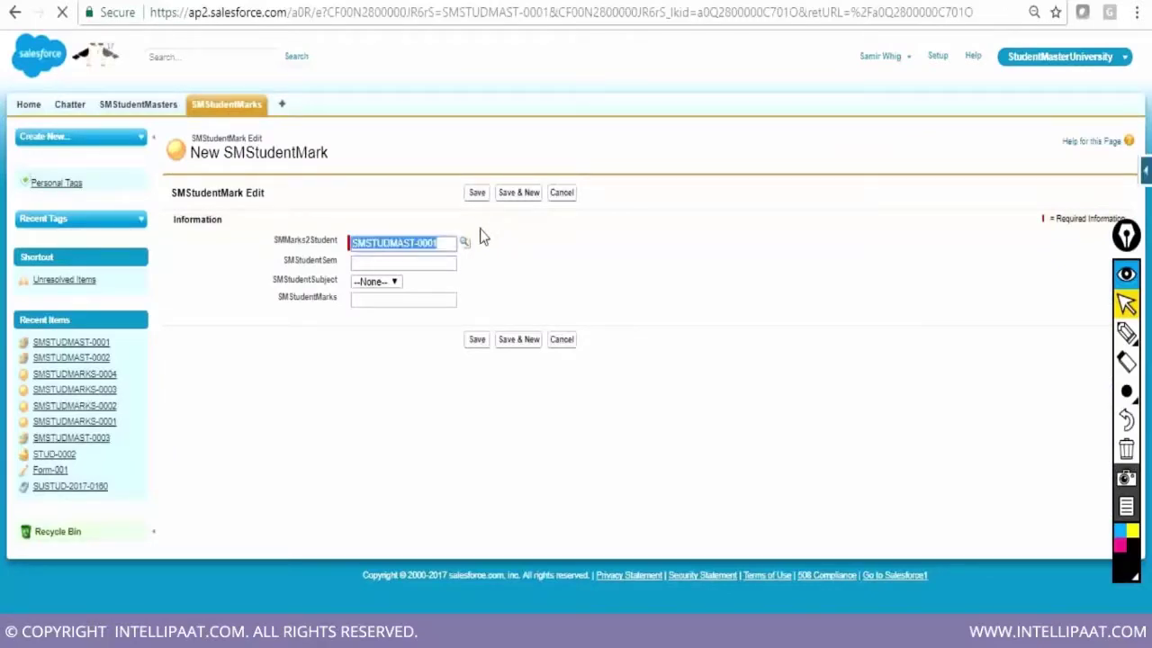
click(438, 266)
text(5)
click(387, 282)
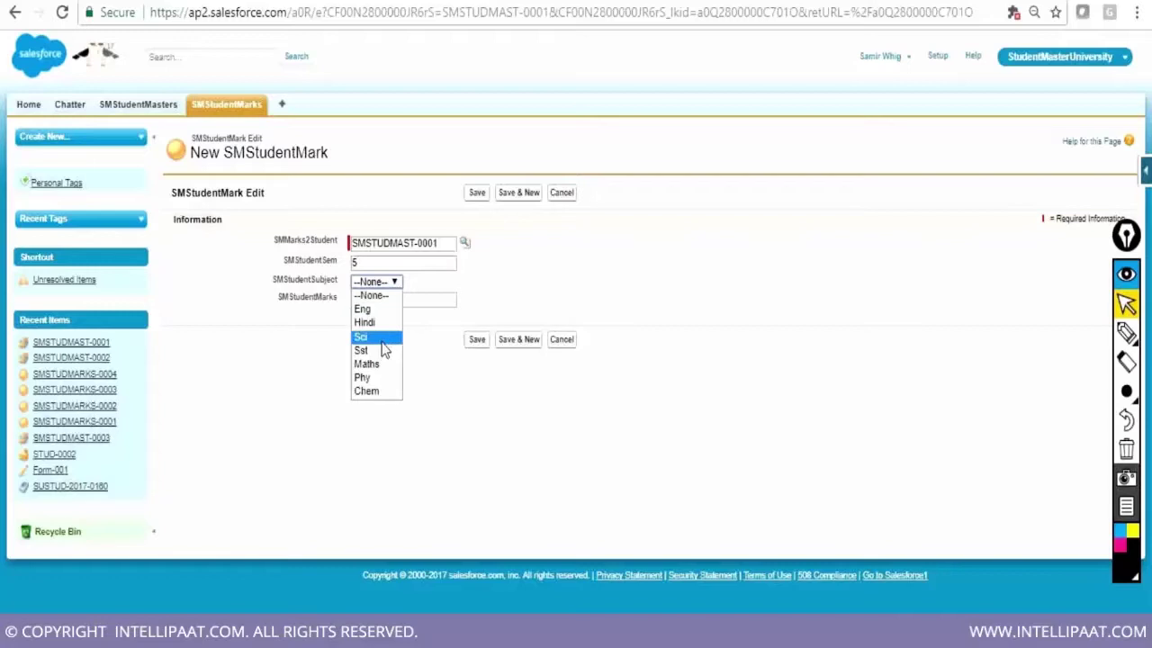
click(380, 352)
click(385, 299)
text(34)
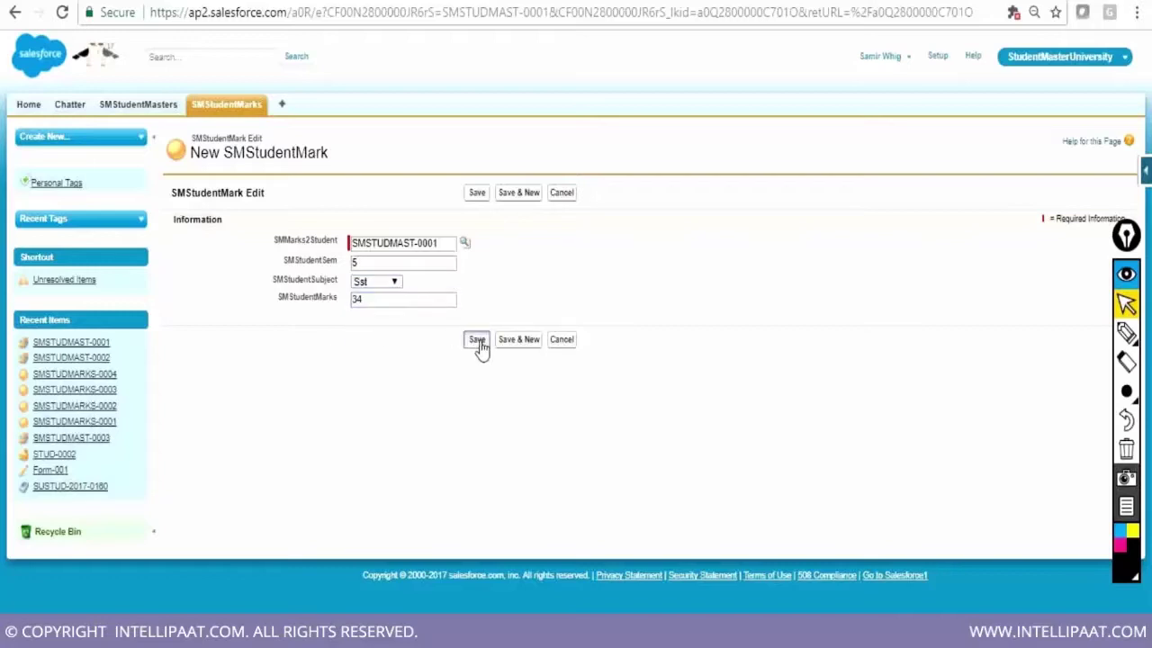
click(477, 340)
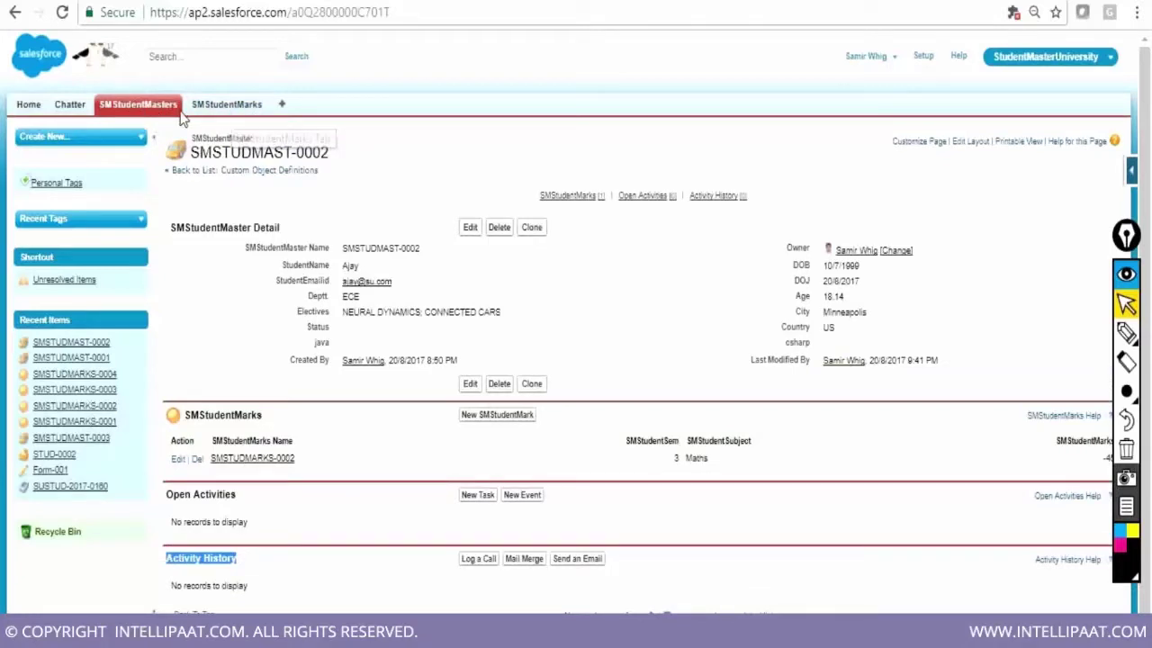
Start a new SMStudentMark, check the SMMarks2Student student lookup, then go to SMStudentMasters
click(229, 105)
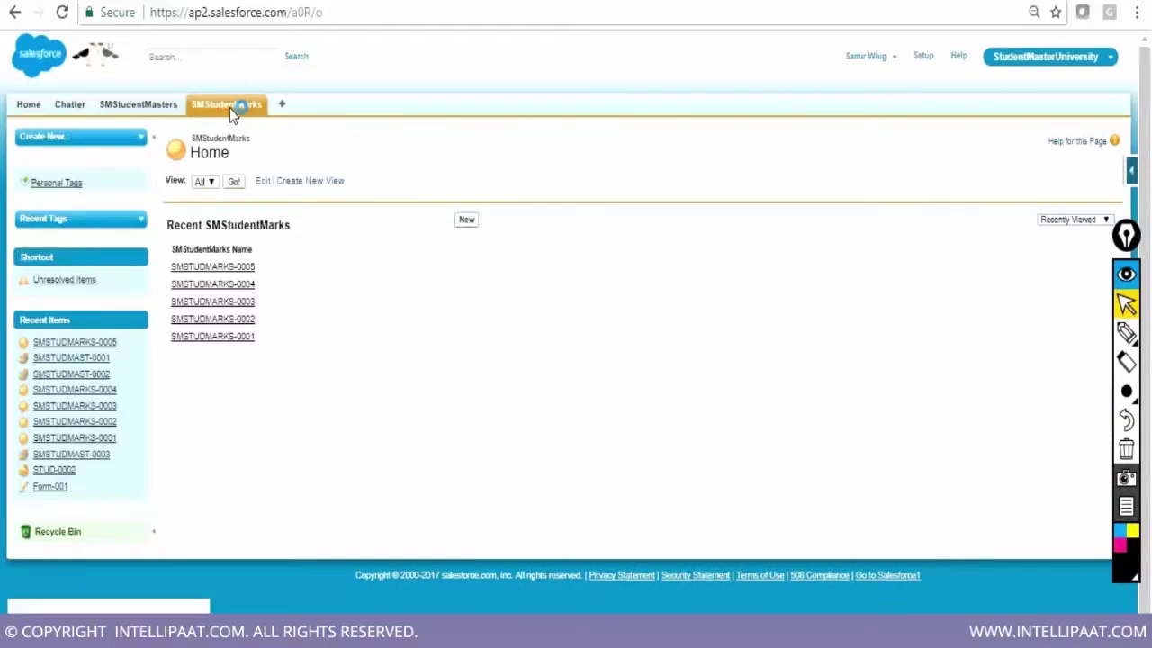
click(468, 225)
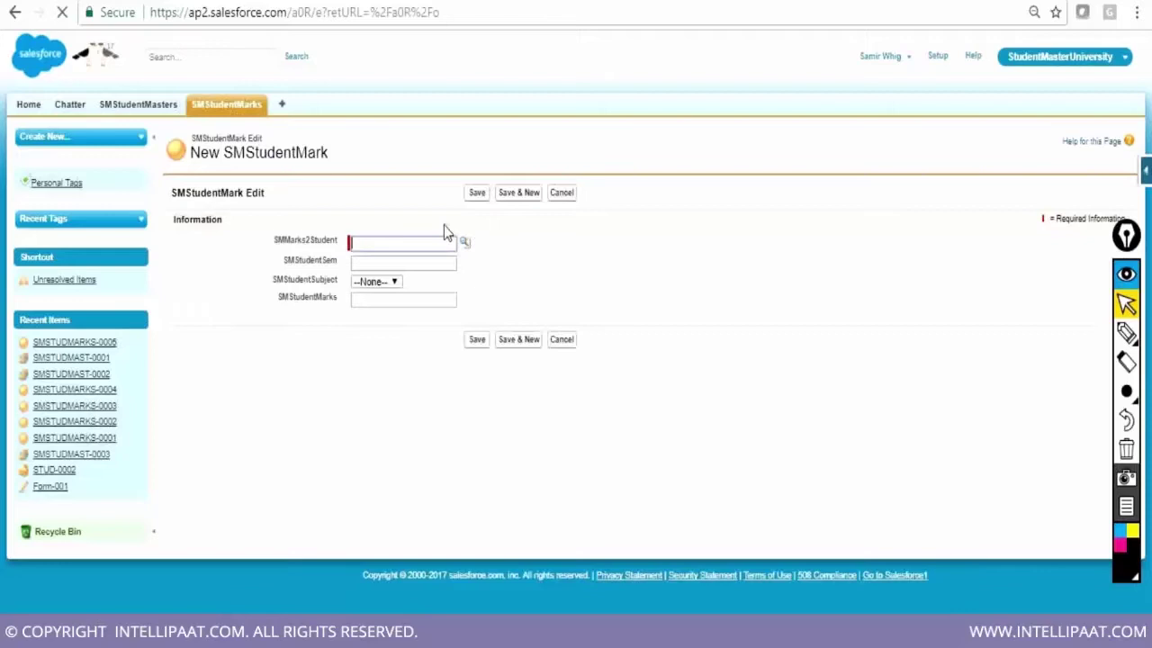
drag(274, 241, 358, 261)
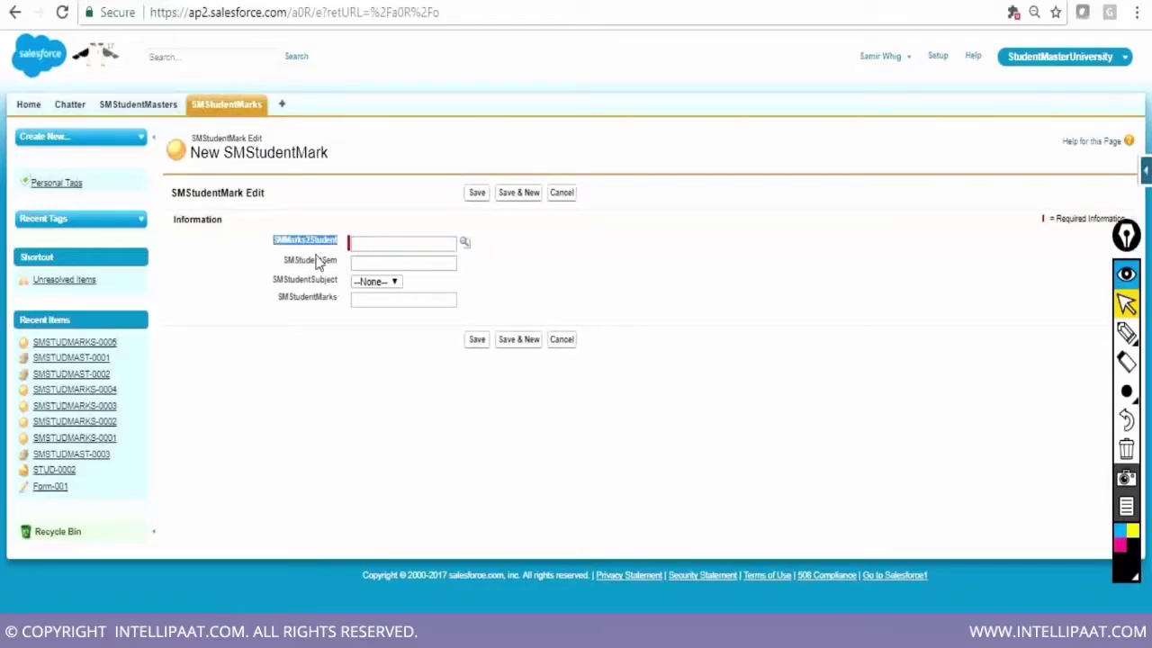
click(464, 244)
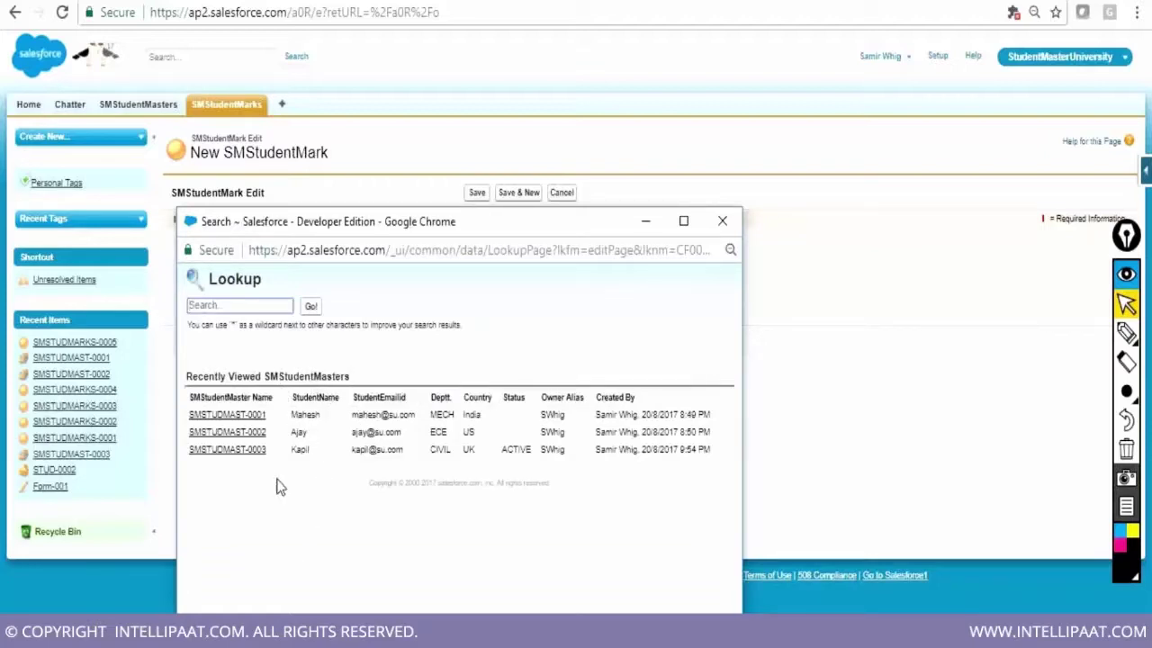
click(723, 222)
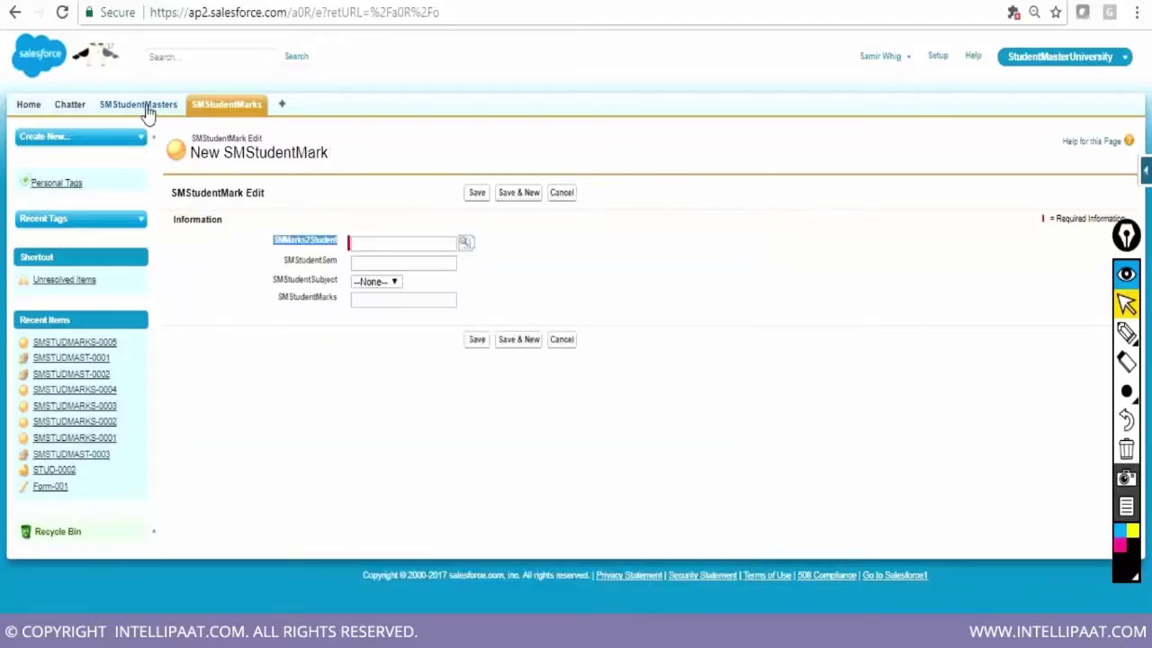
drag(141, 113, 134, 113)
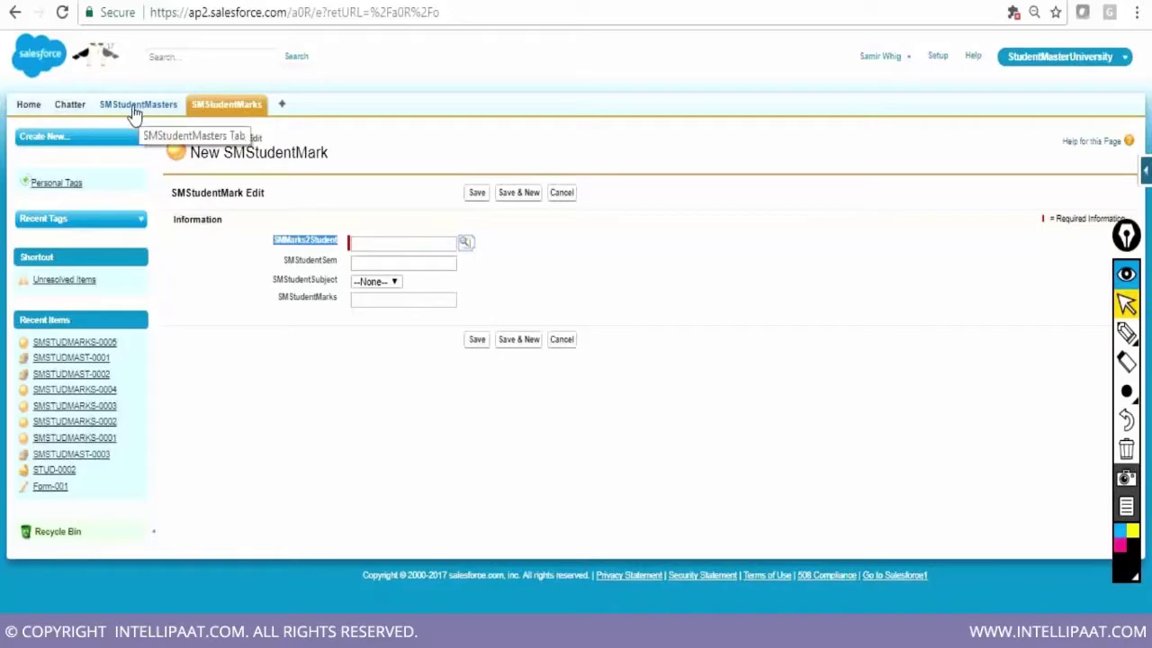
click(133, 114)
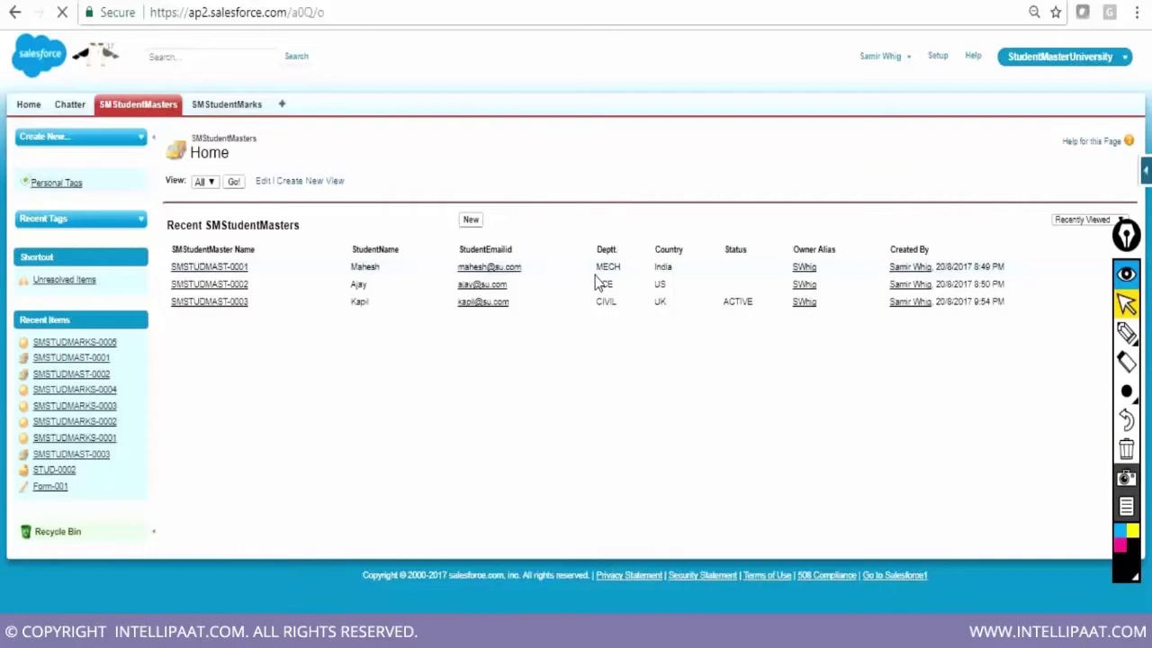
click(469, 220)
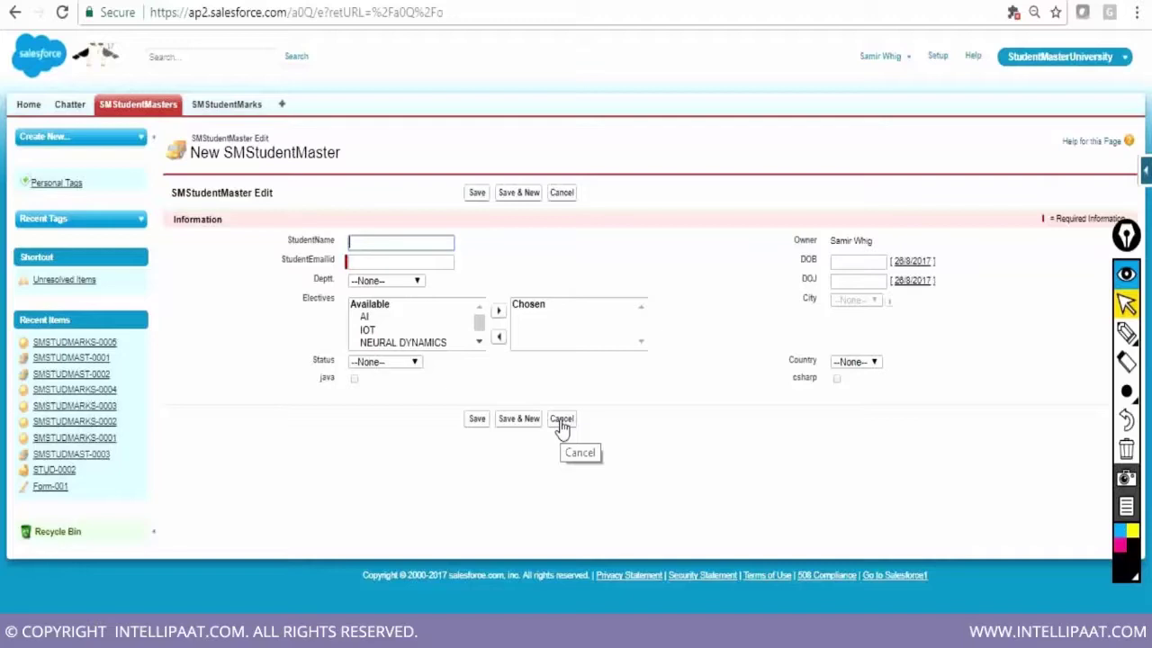
click(561, 427)
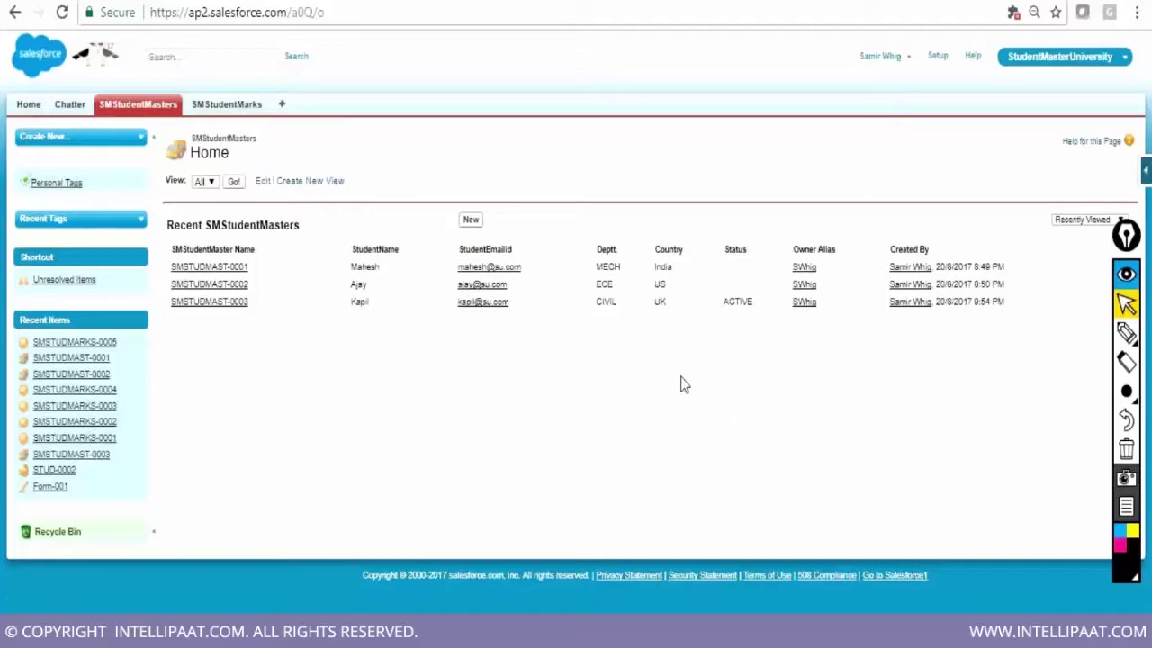
View the SMStudentMarks object's custom fields, including SMMarks2Student, then switch to Notepad
click(249, 111)
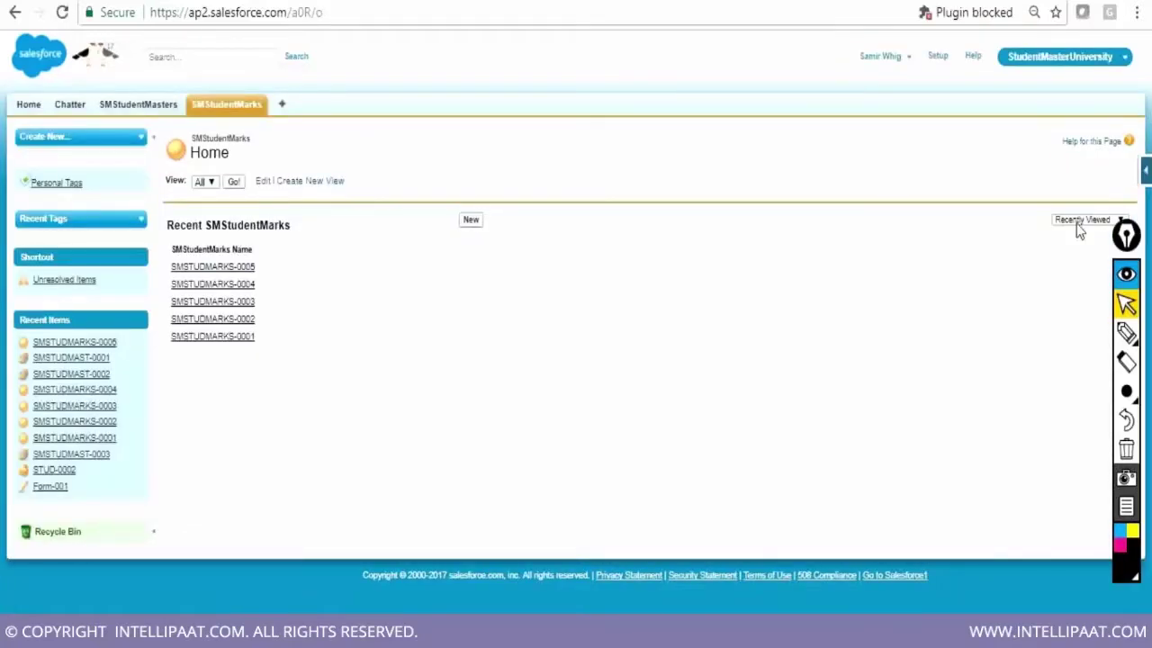
click(1131, 171)
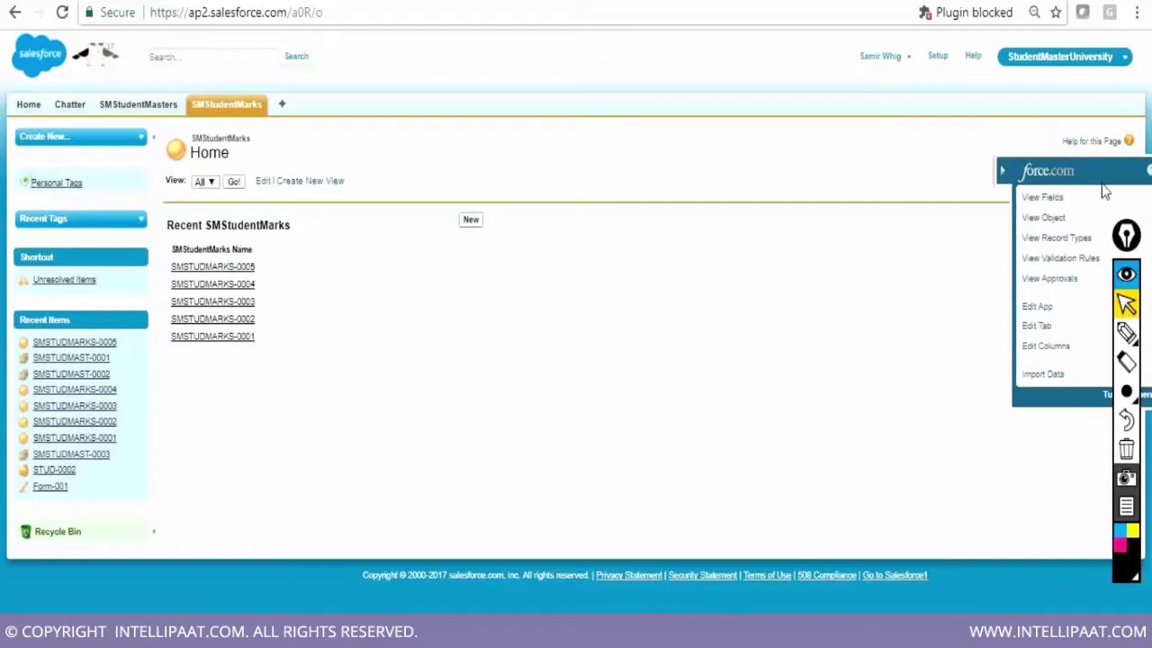
click(1035, 218)
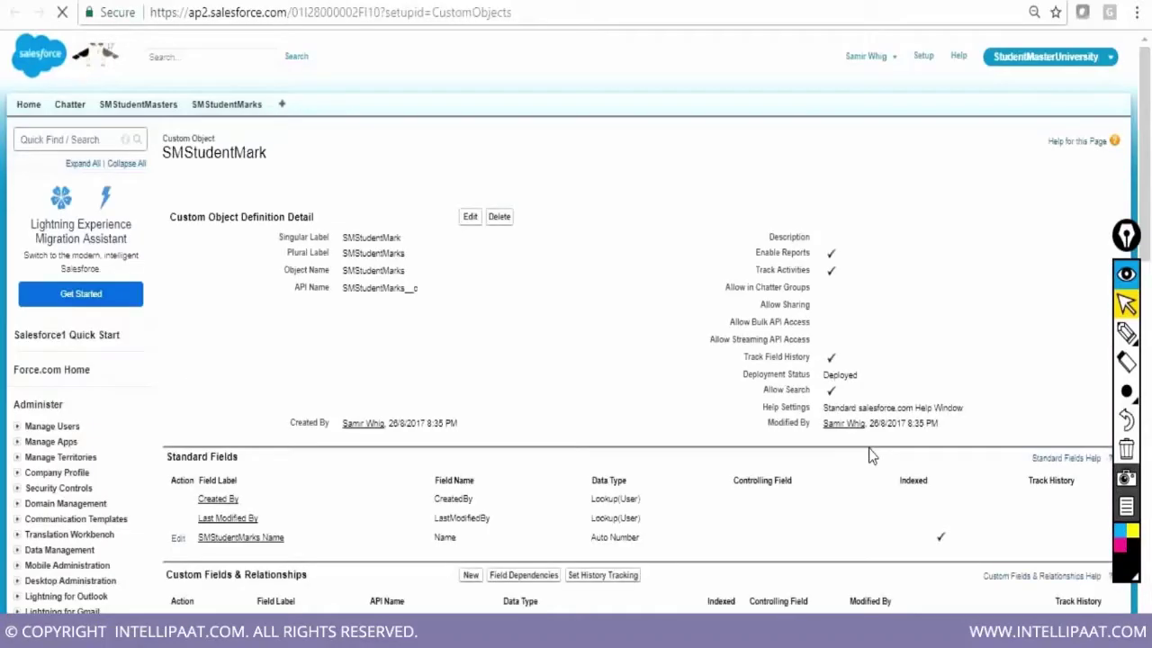
scroll(870, 456, down, 1)
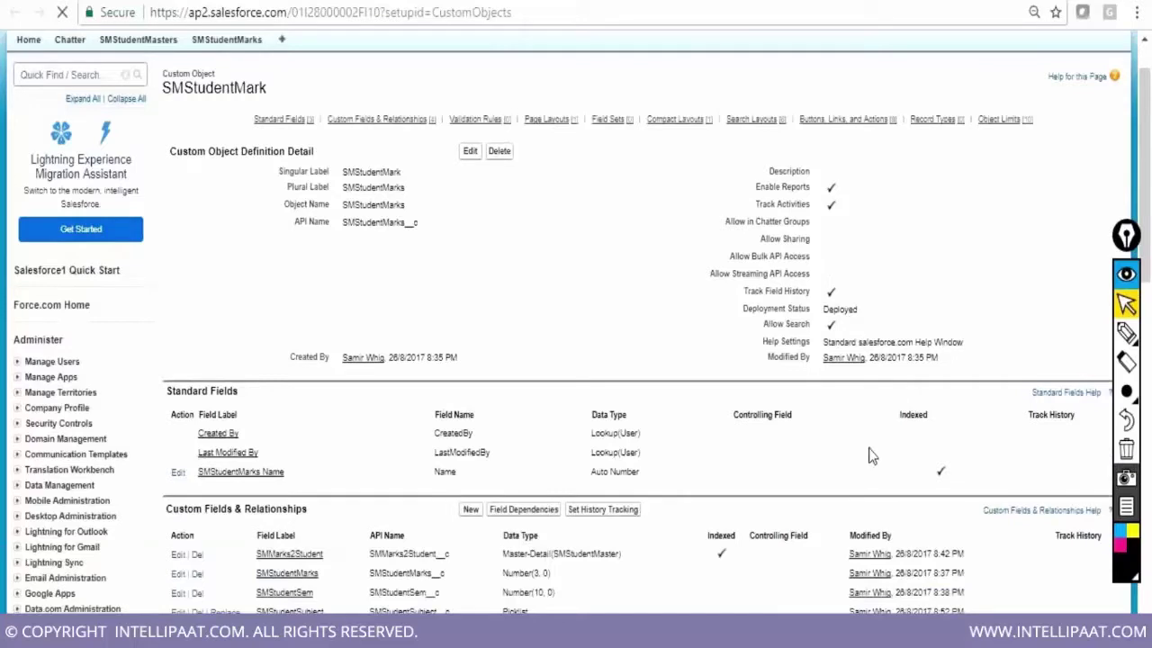
scroll(846, 414, down, 3)
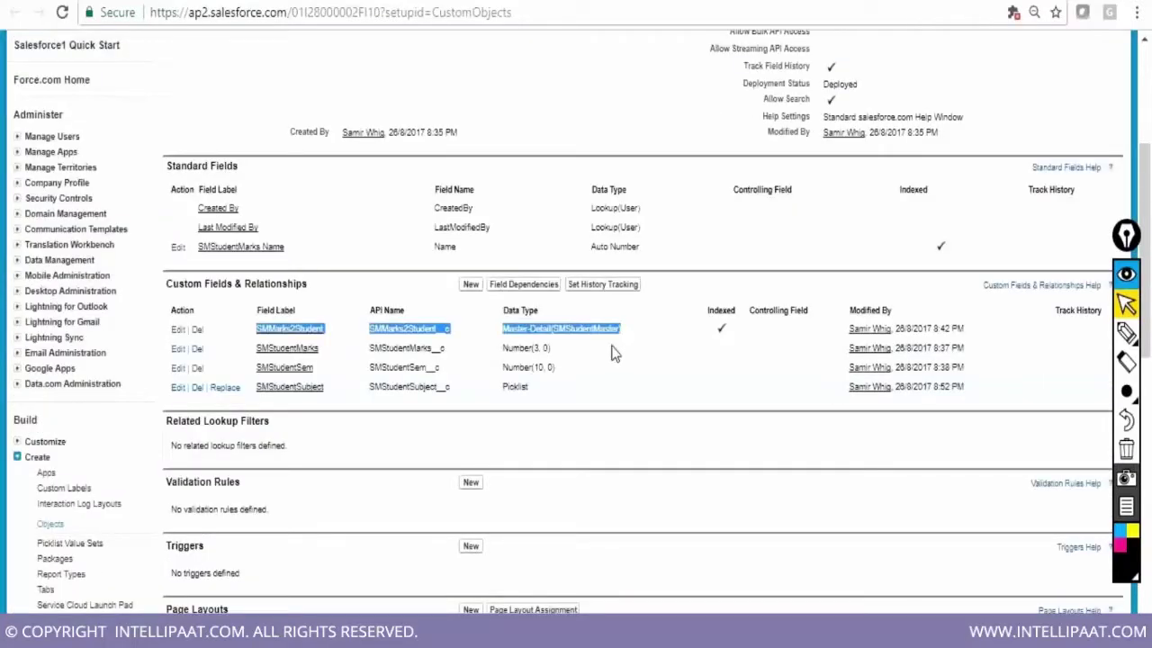
key(alt+Tab)
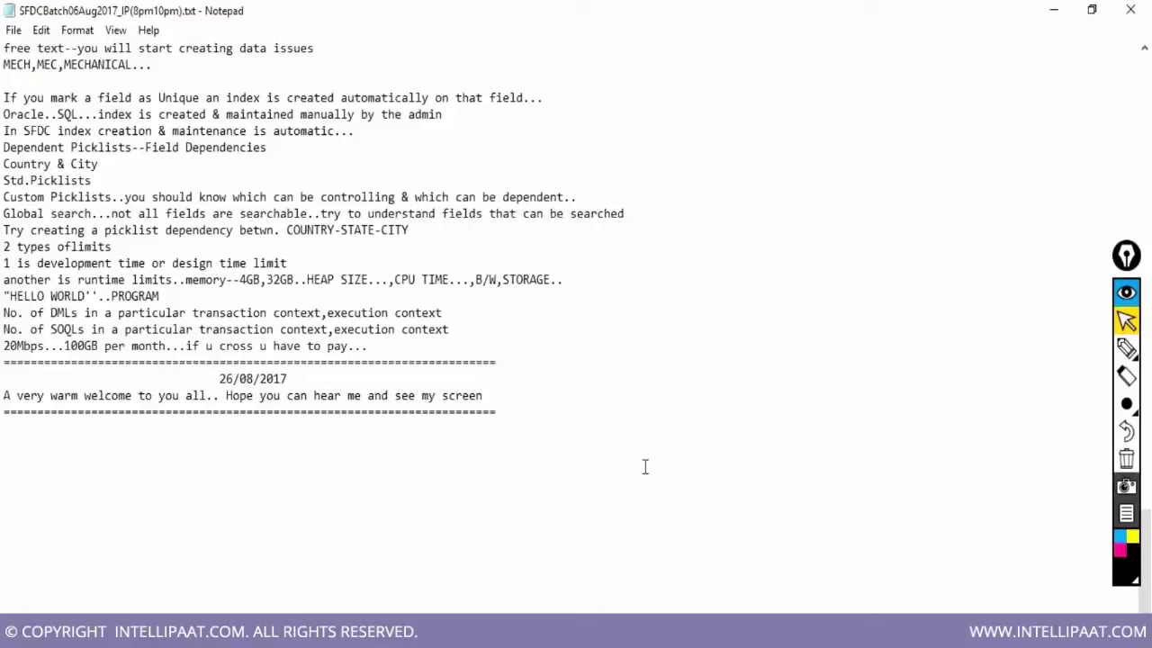
Place the caret below the last note in Notepad and switch to the Excel field-design sheet
click(211, 433)
key(alt+Tab)
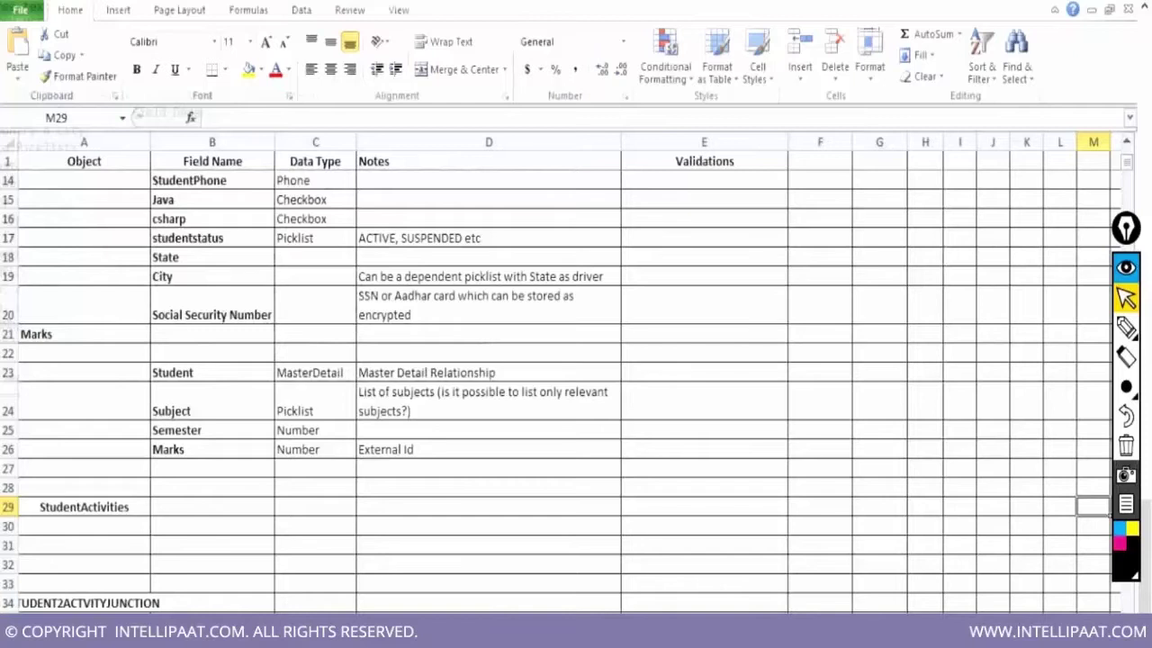
Enter the headings Candidates and Job Openings in row 37 below the junction object
scroll(555, 527, down, 2)
scroll(555, 526, down, 1)
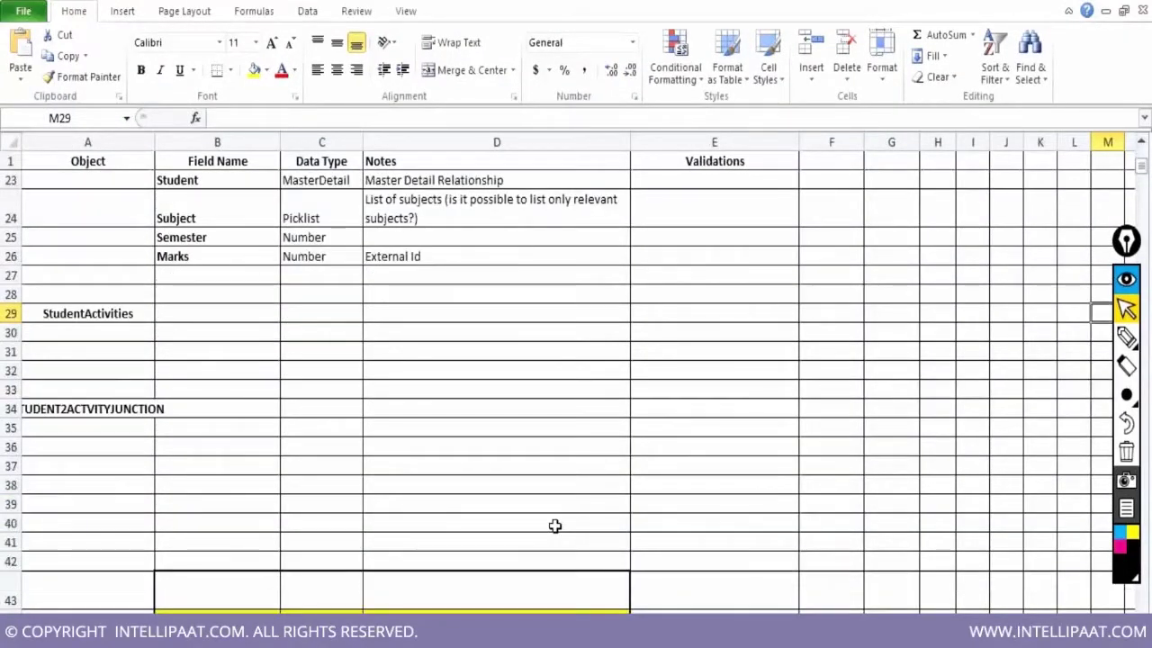
scroll(555, 526, down, 3)
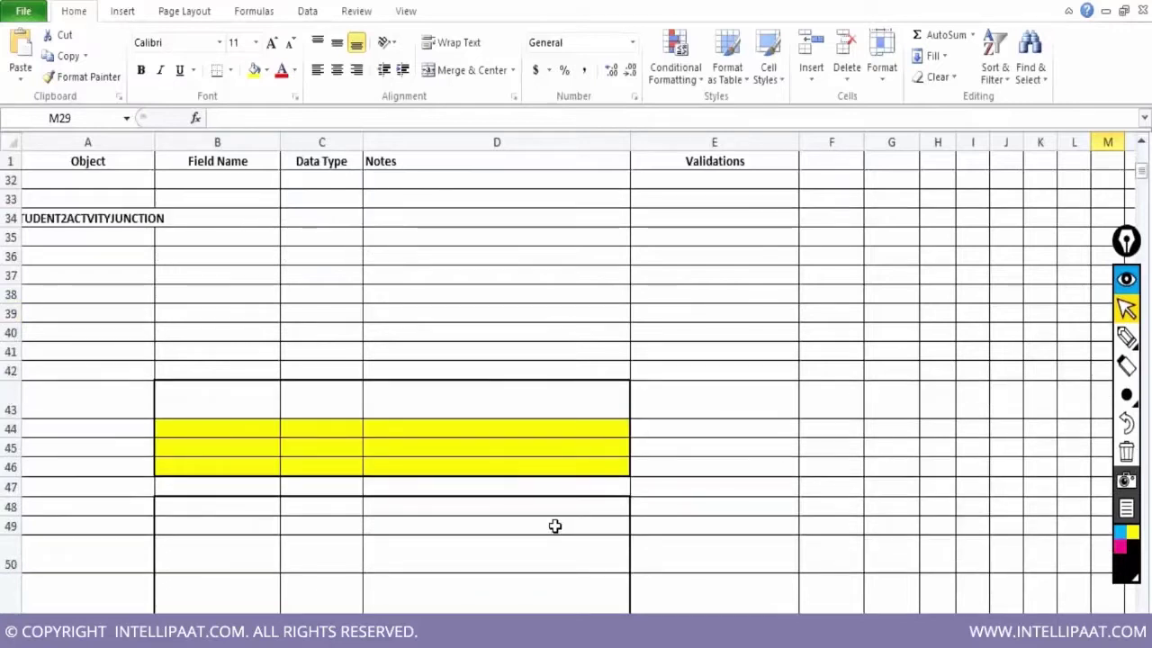
scroll(555, 526, down, 1)
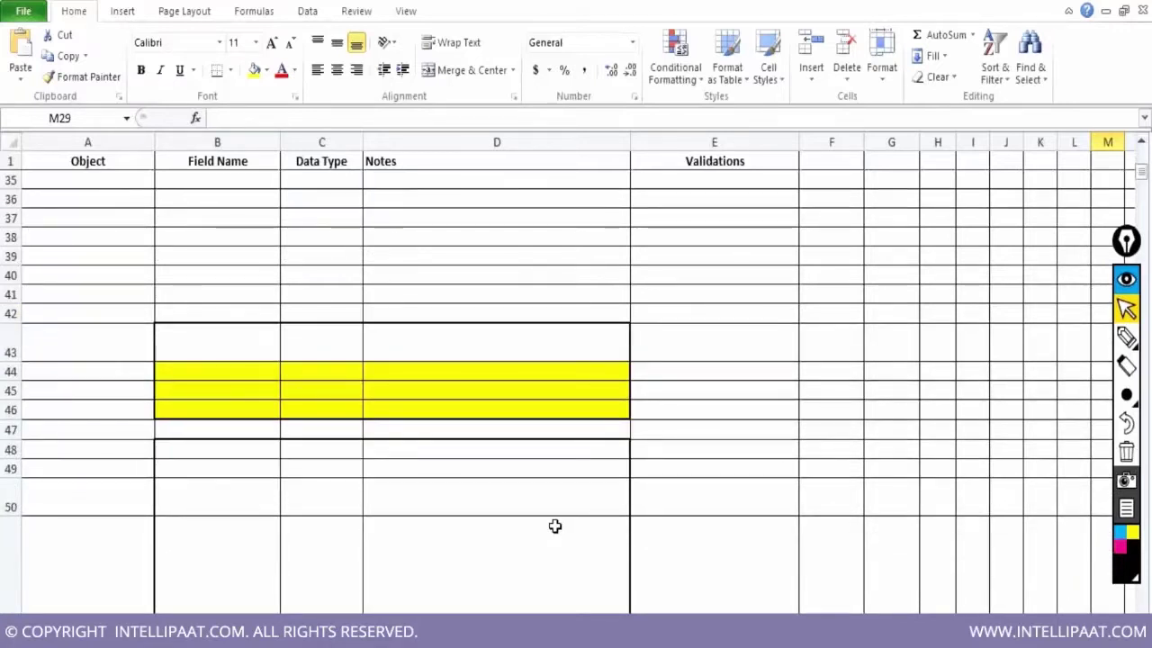
scroll(267, 331, up, 2)
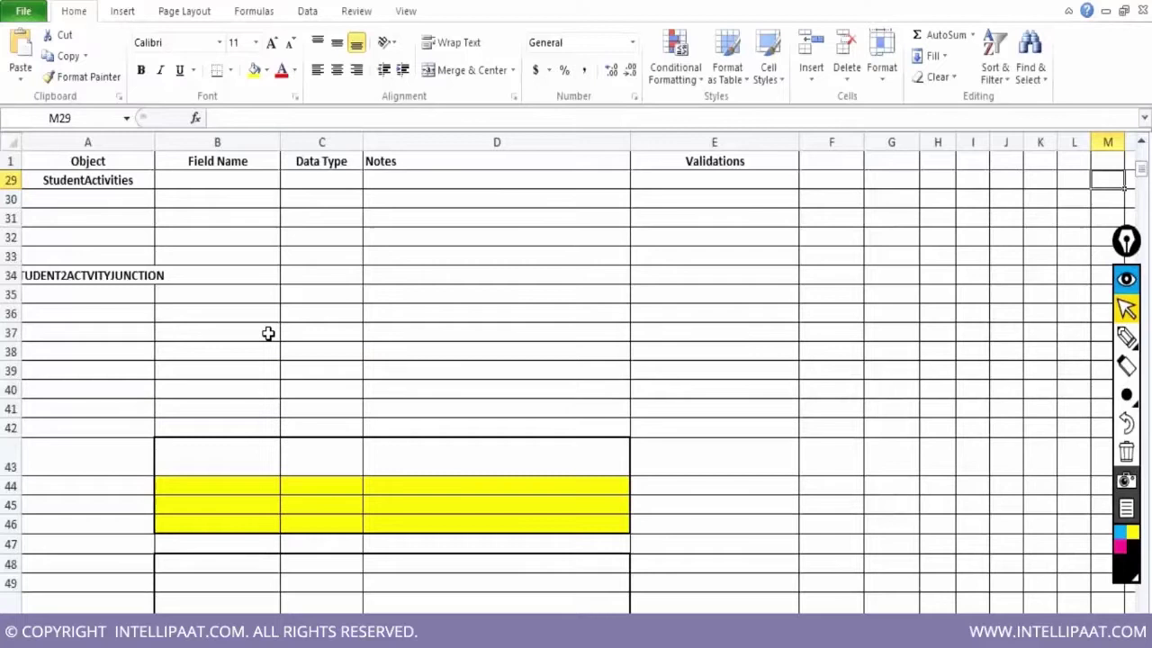
click(249, 333)
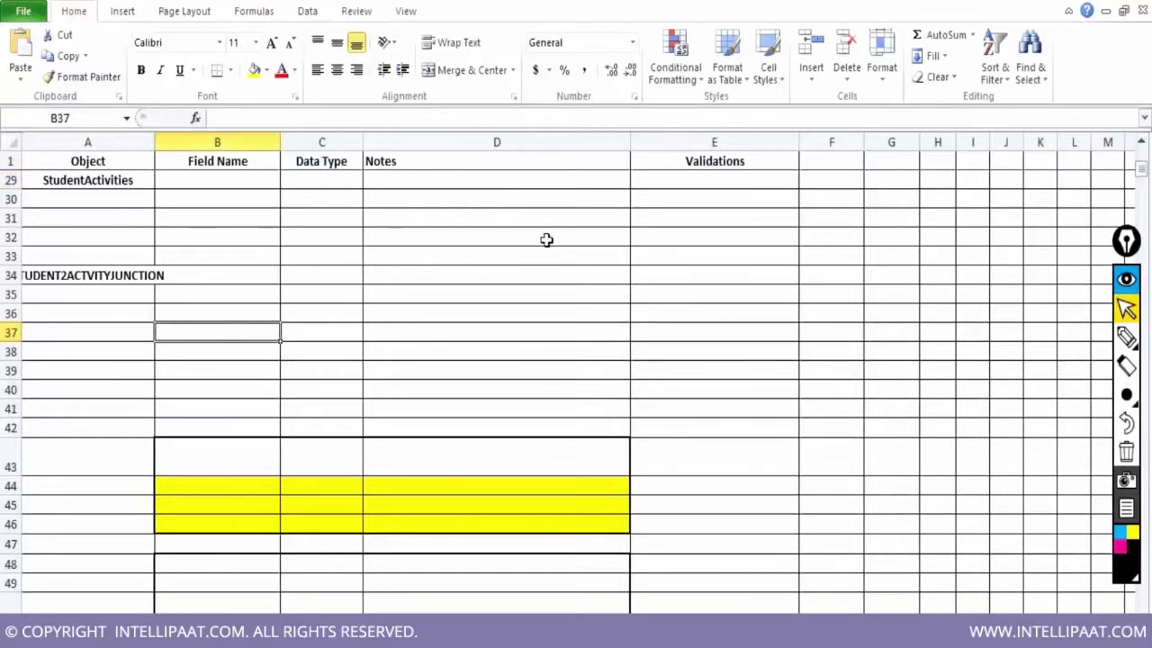
key(F2)
text(C)
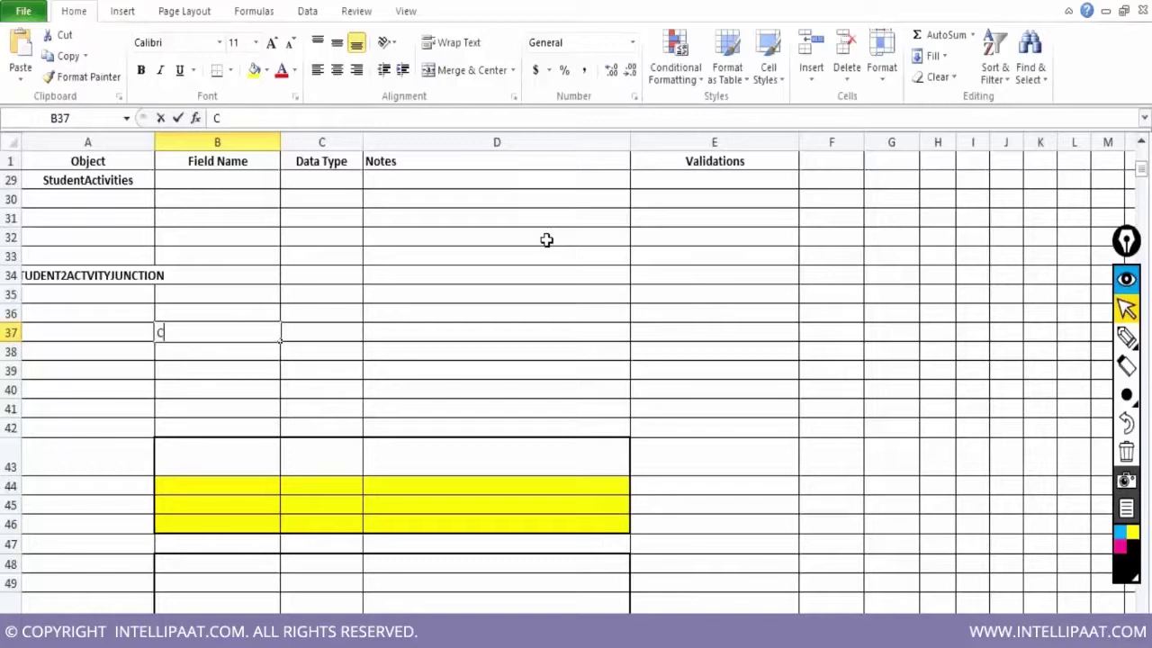
text(andidates)
key(Tab)
key(Tab)
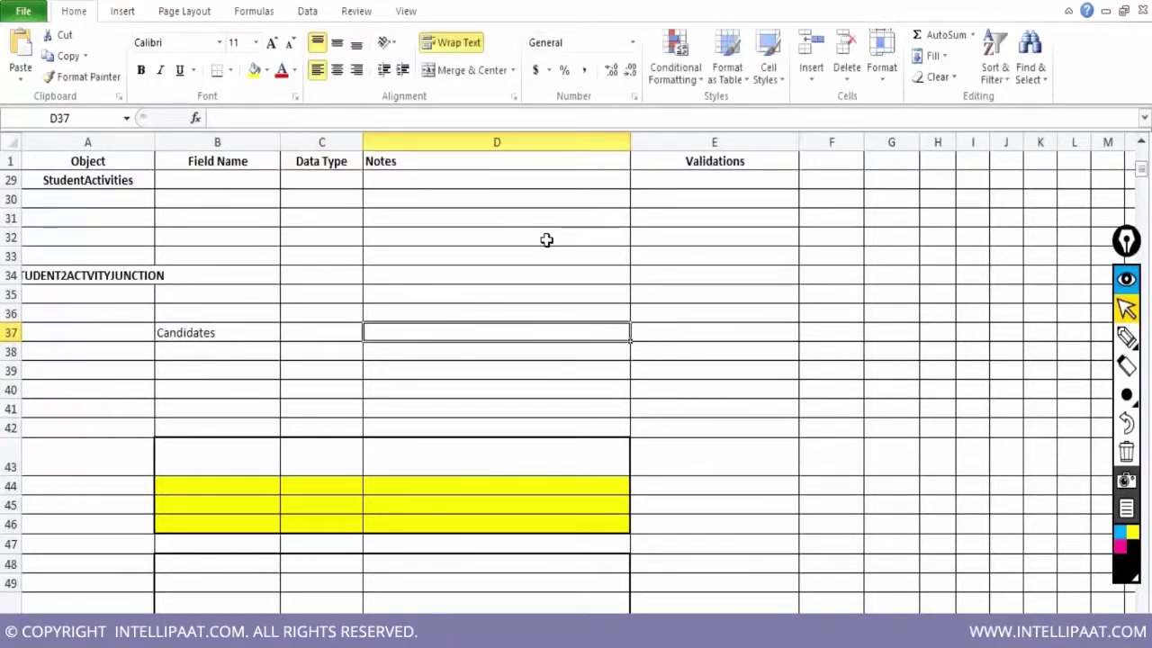
text(J)
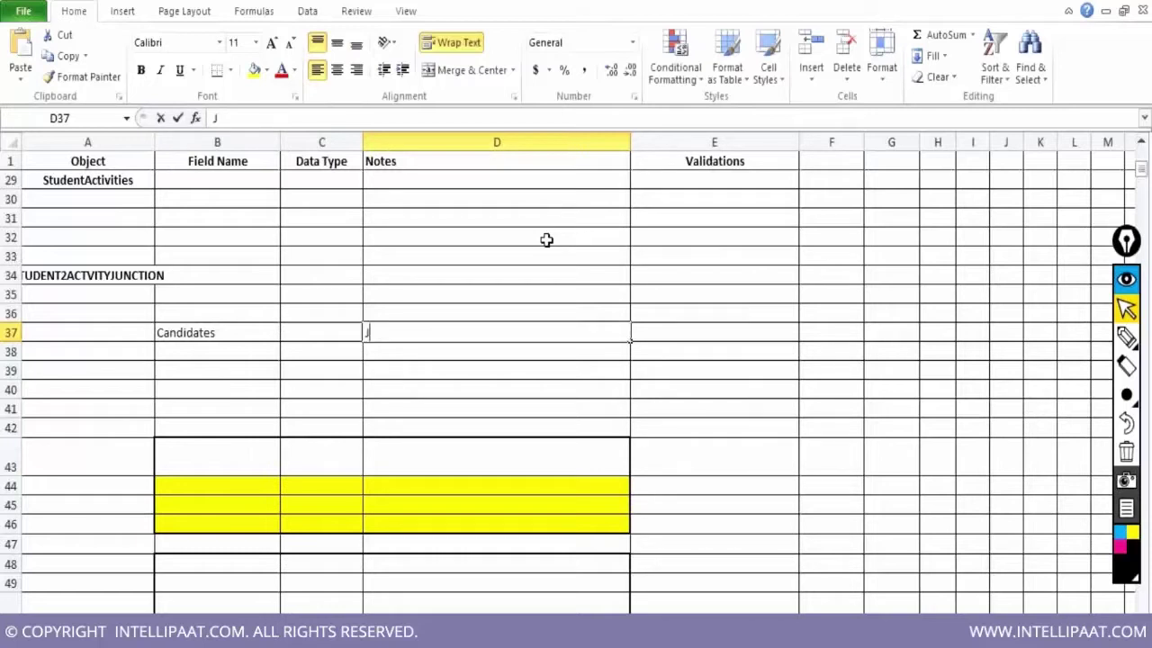
text(ob Openings)
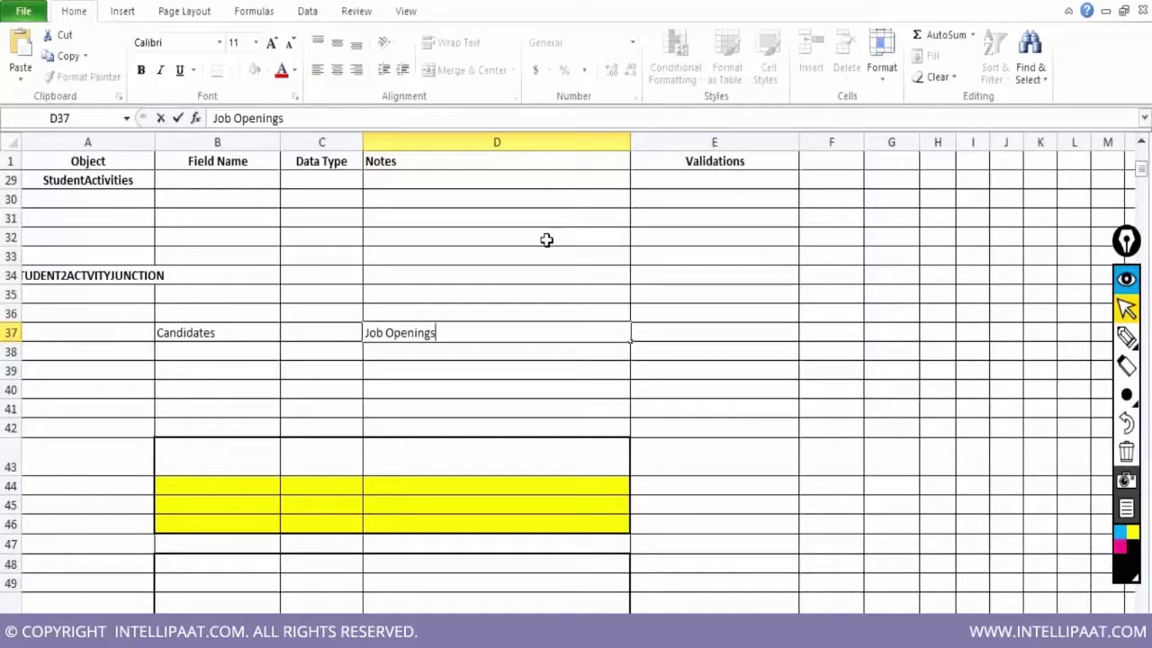
key(Left)
key(Left)
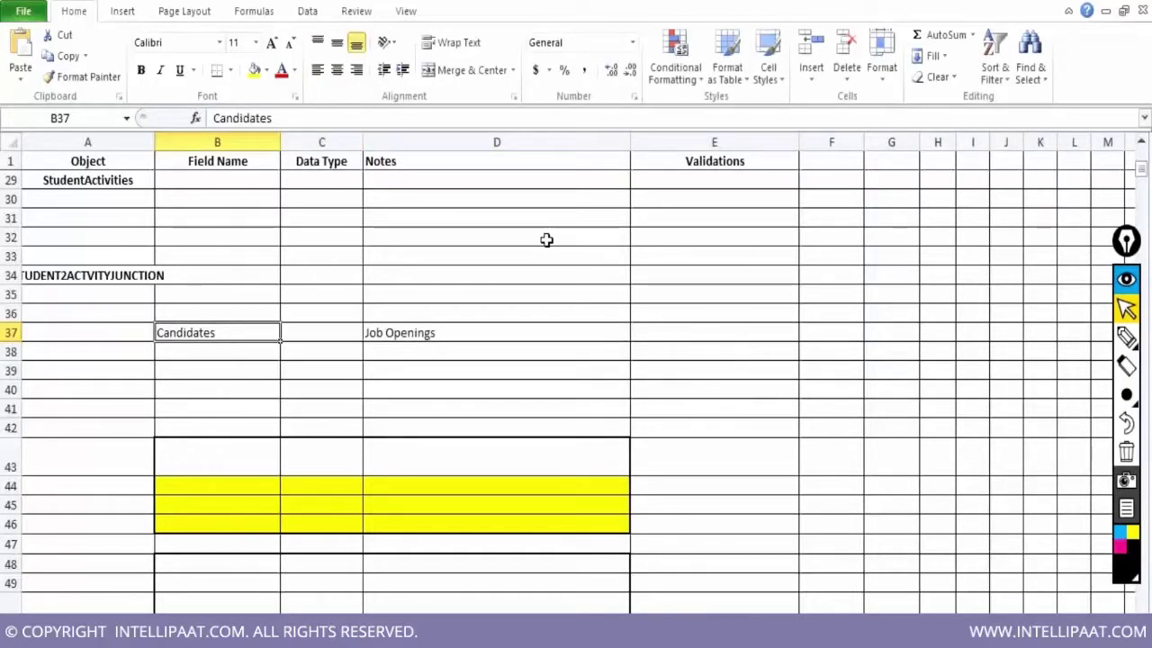
key(Down)
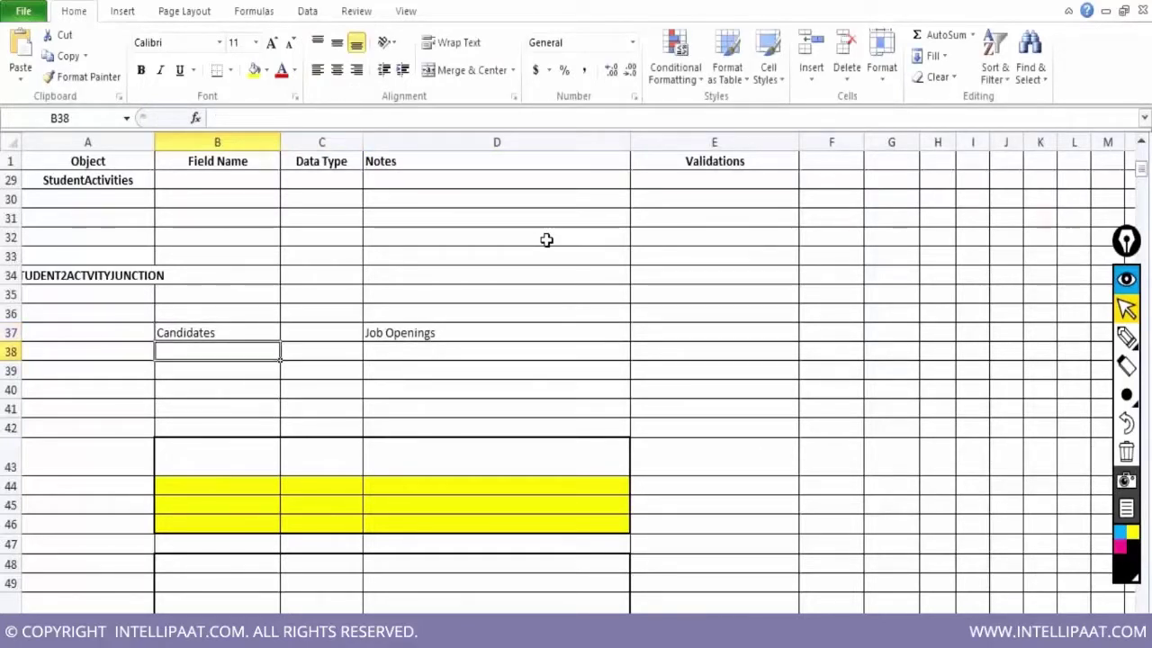
List candidates C1, C2 and C3 under the Candidates heading
text(C1)
key(Return)
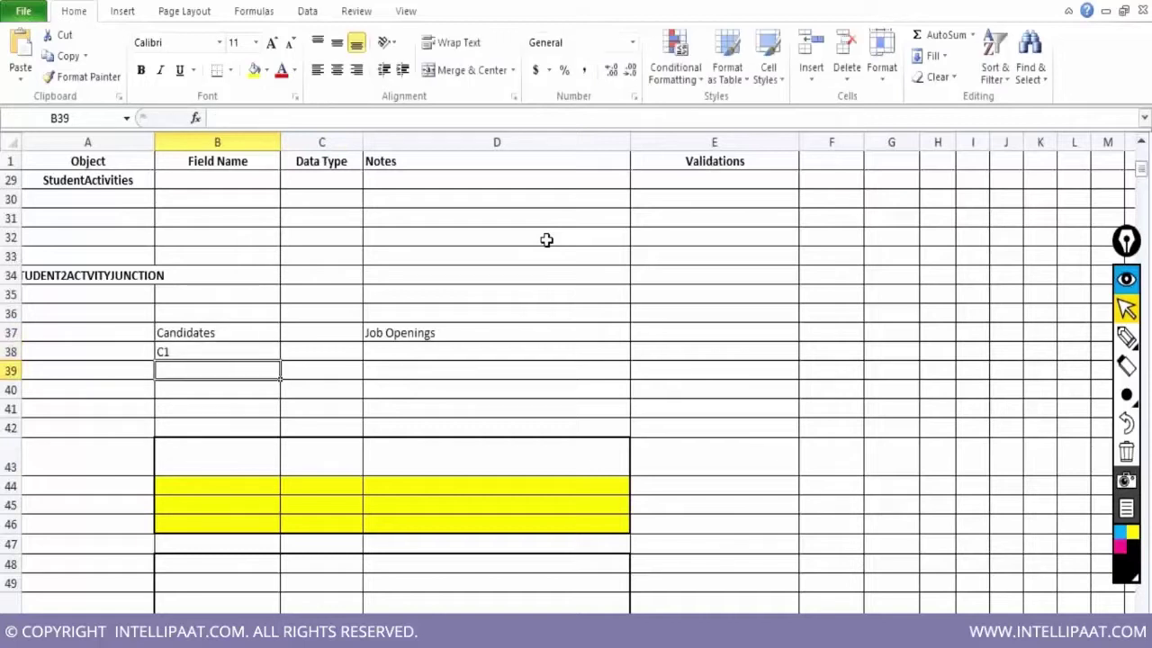
text(C2)
key(Return)
text(C3)
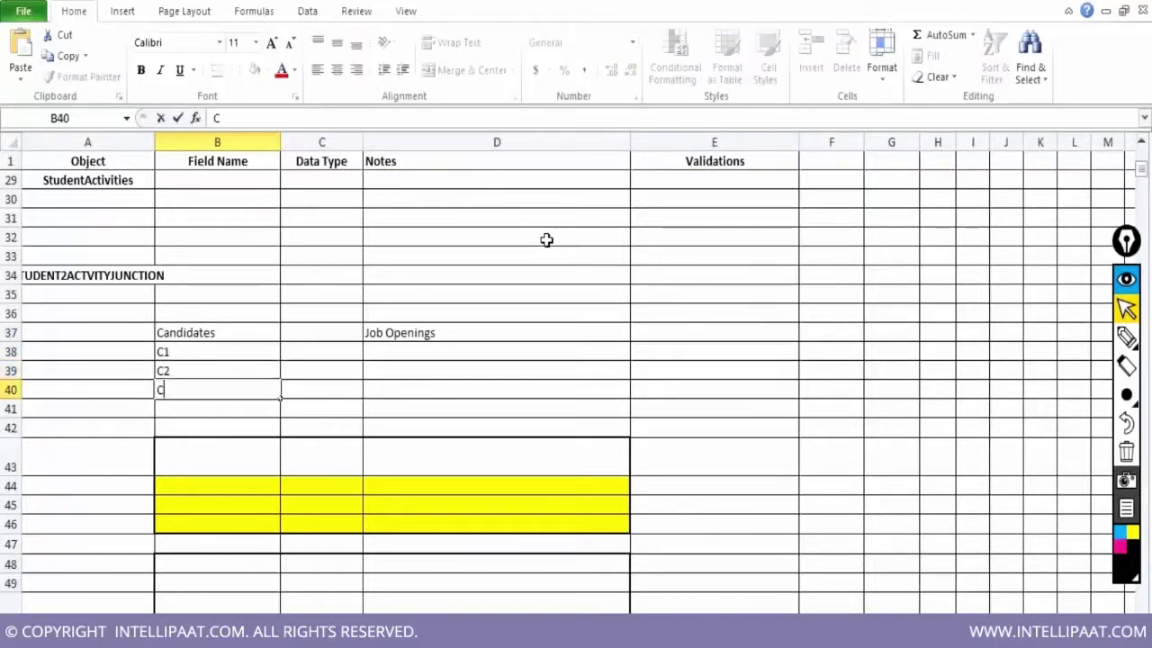
key(Up)
key(Up)
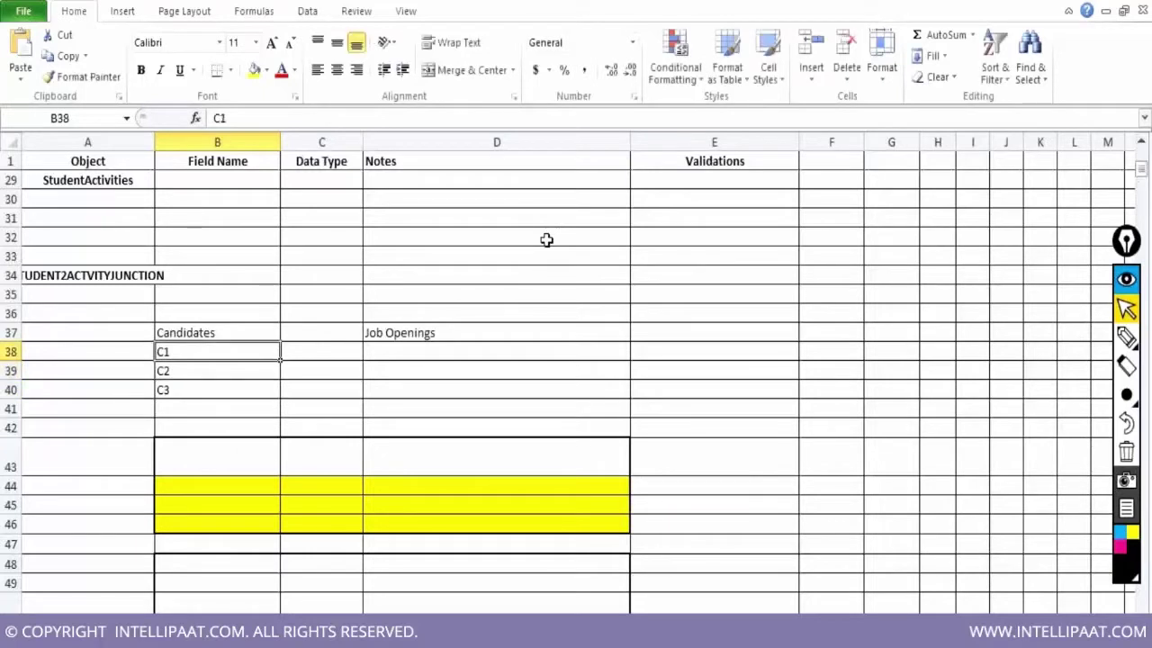
key(Up)
List JO1, JO2 and JO3 in D38:D40 under Job Openings, ending on C37
key(Right)
key(Right)
key(Down)
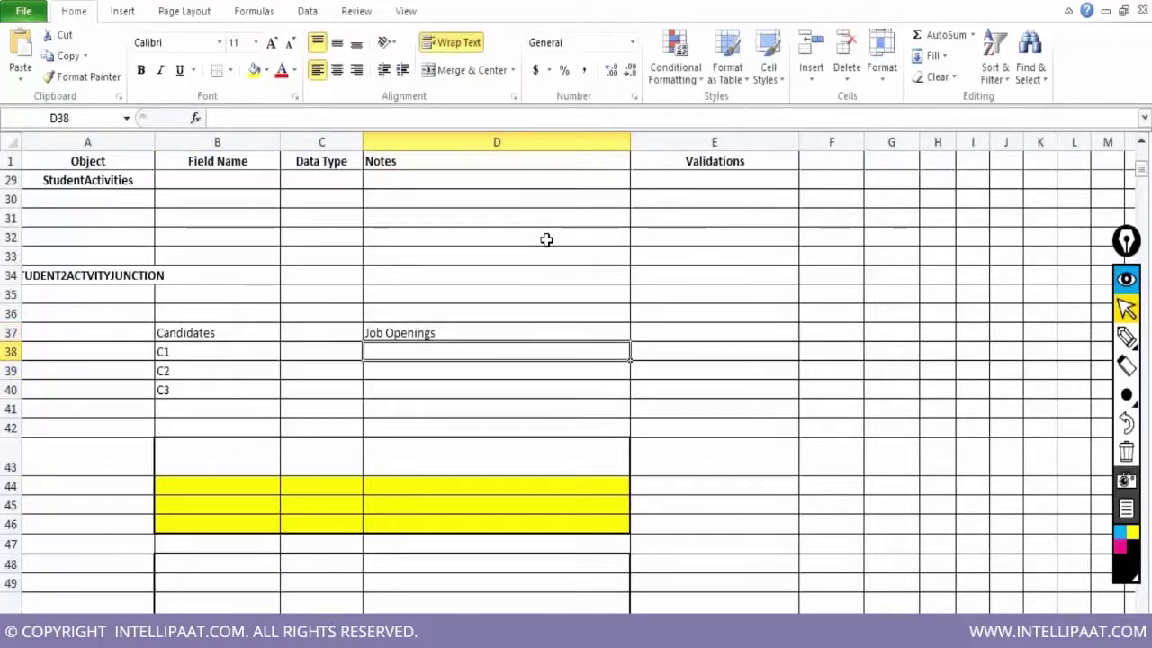
text(Jo1)
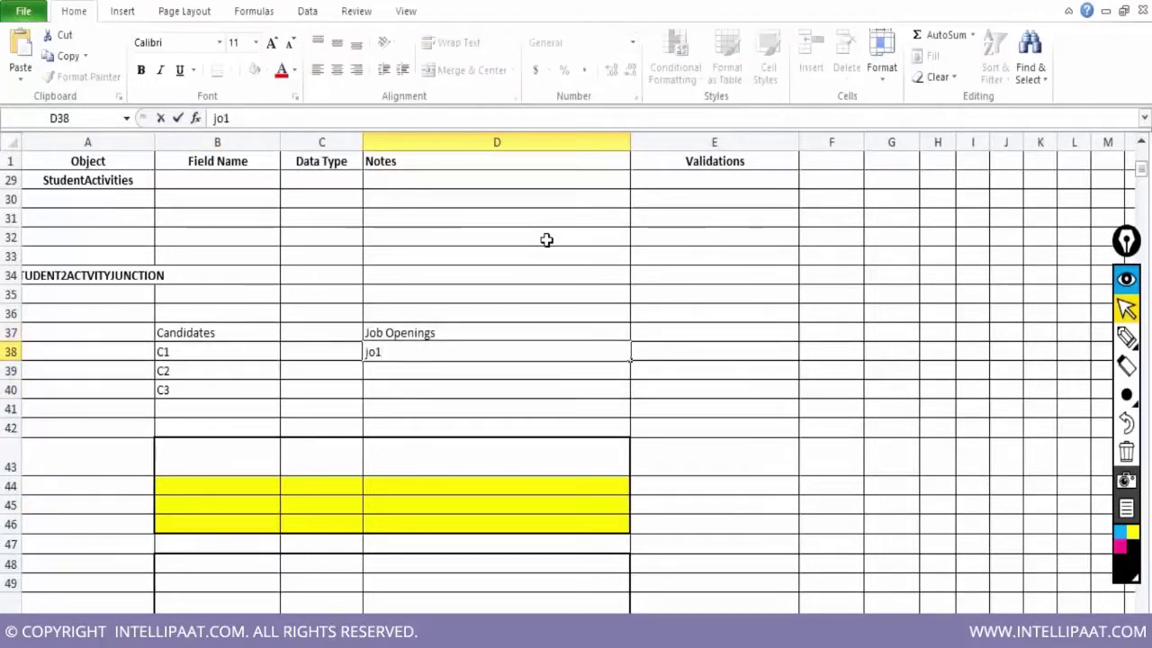
key(BackSpace)
key(BackSpace)
text(JO1)
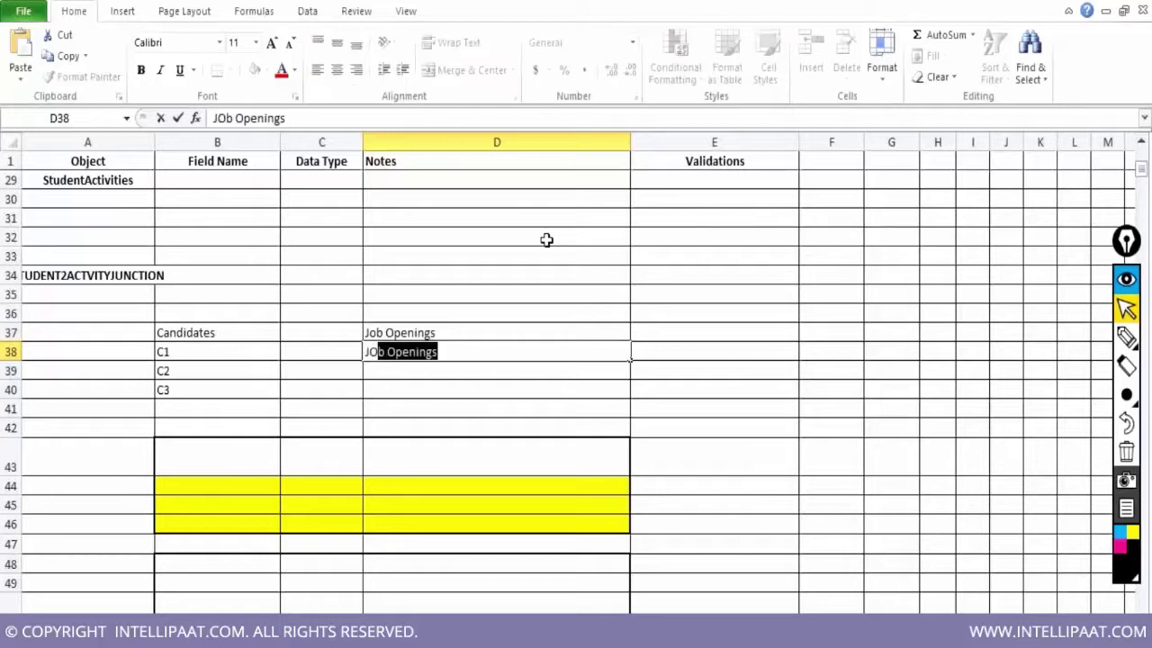
key(Return)
text(J)
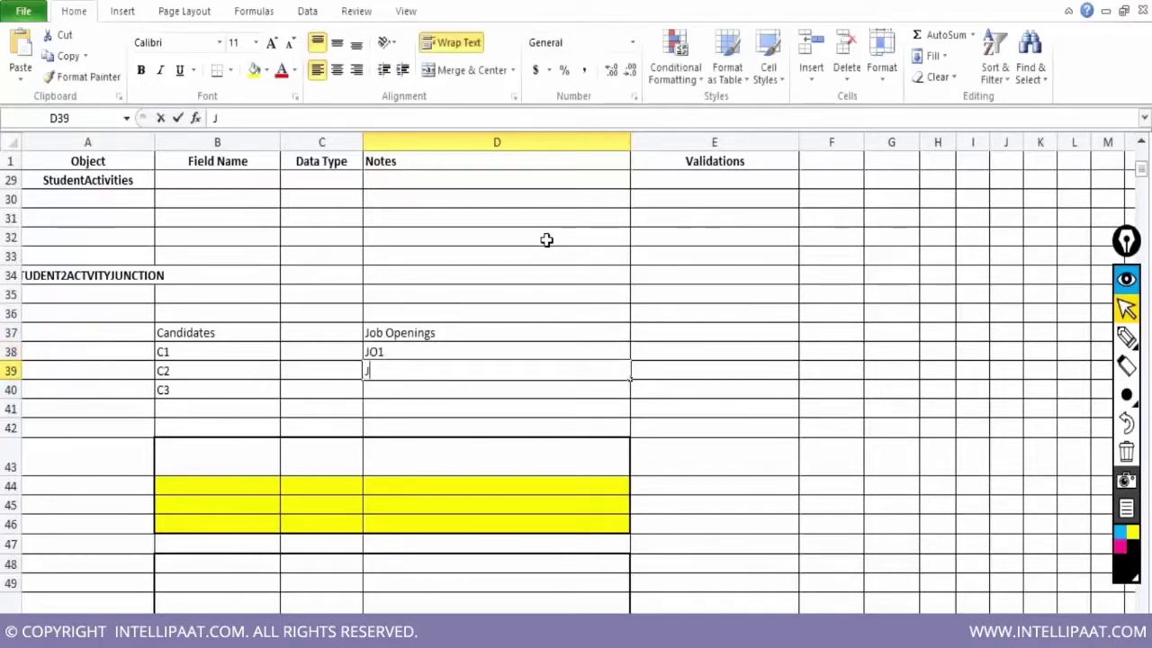
text(O2)
key(Return)
text(JO3)
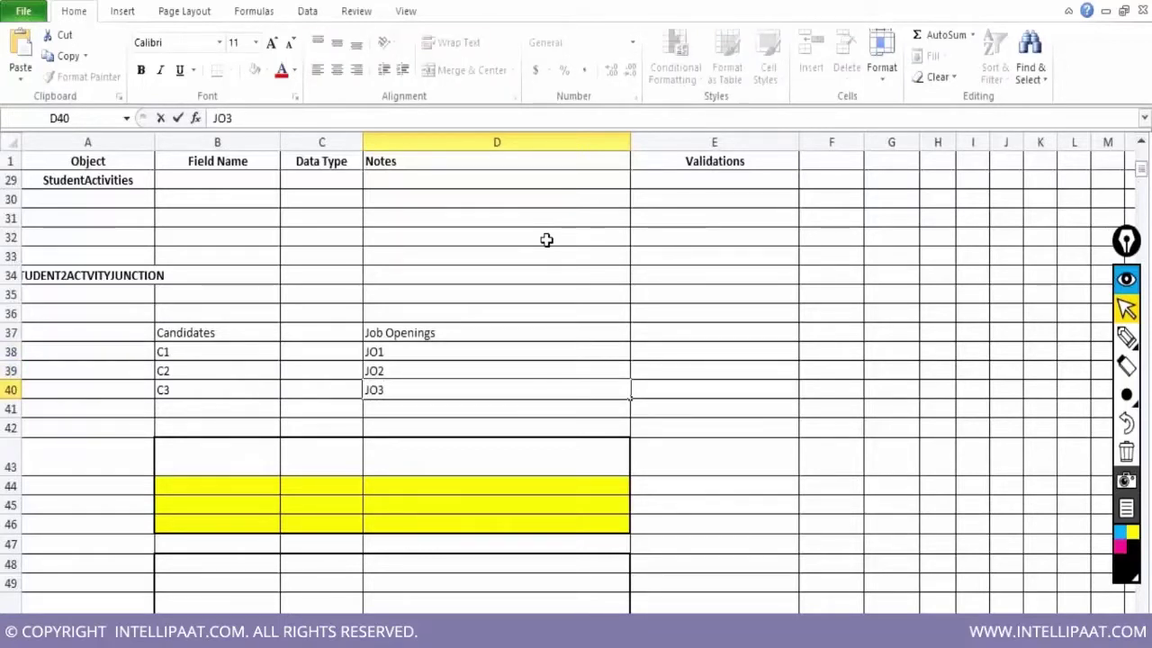
key(Up)
key(Up)
key(Up)
key(Up)
key(Down)
key(Left)
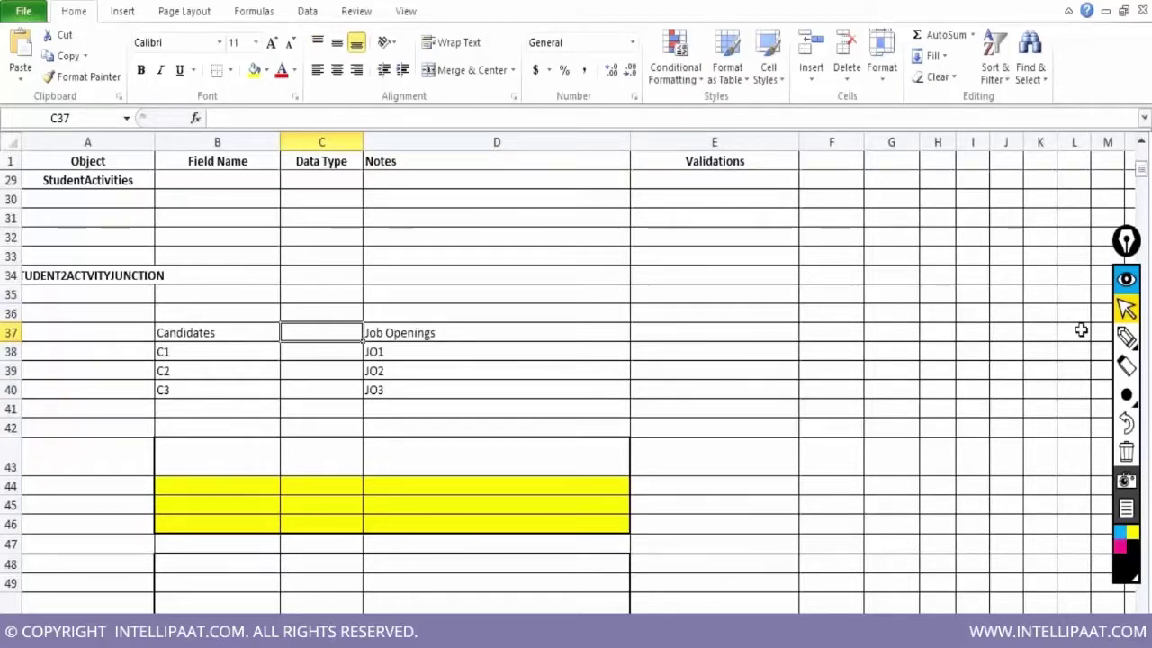
Set Epic Pen to a very thin stroke and select the freehand pen
mouse_move(1145, 343)
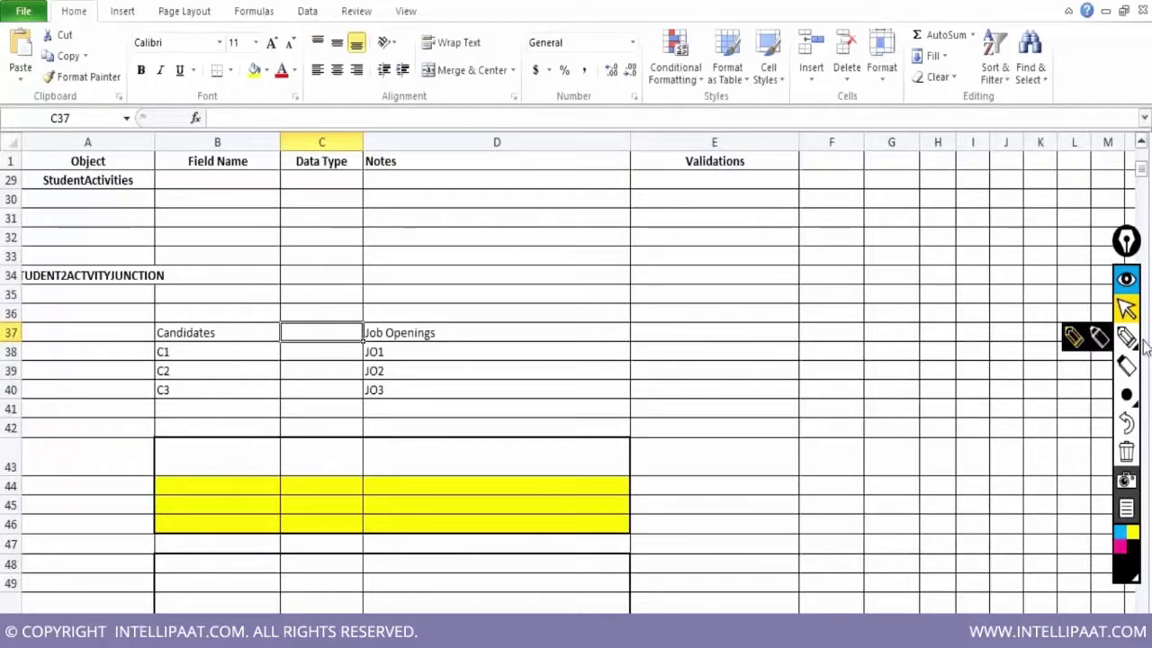
click(1127, 365)
mouse_move(1129, 393)
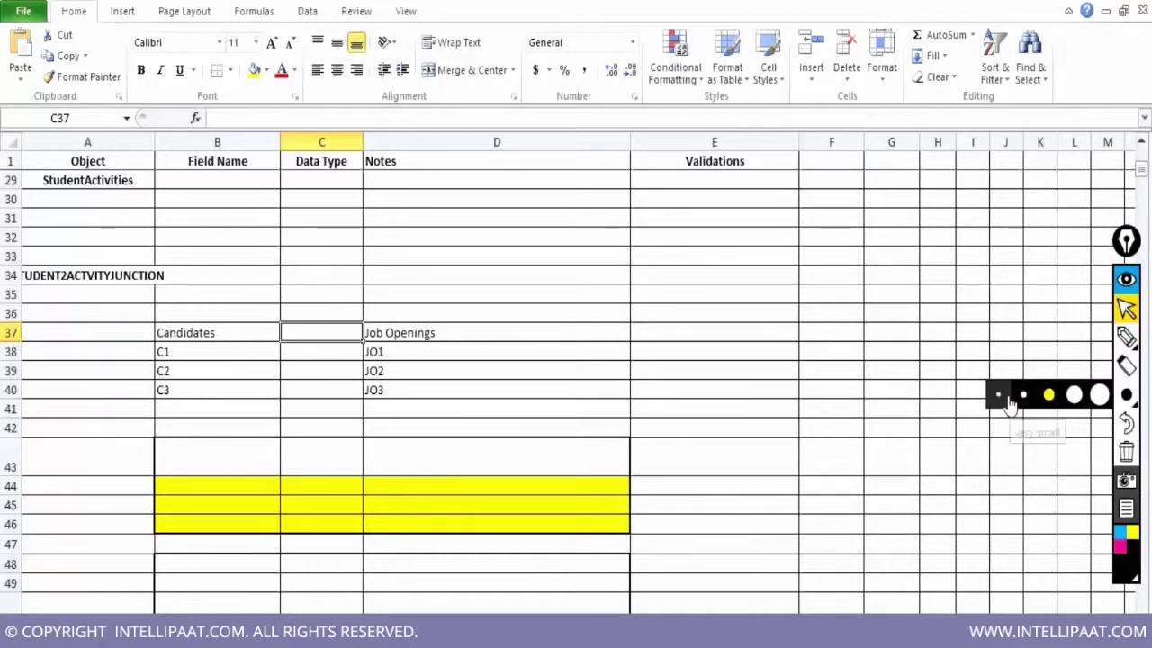
click(1000, 396)
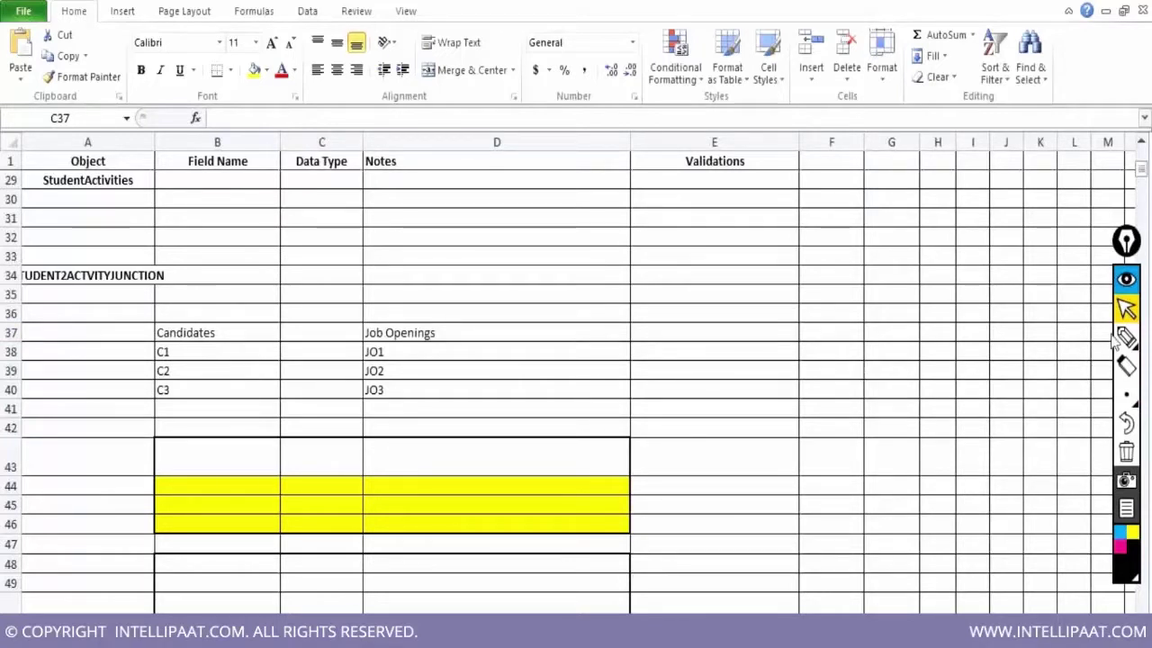
mouse_move(1124, 338)
click(1070, 340)
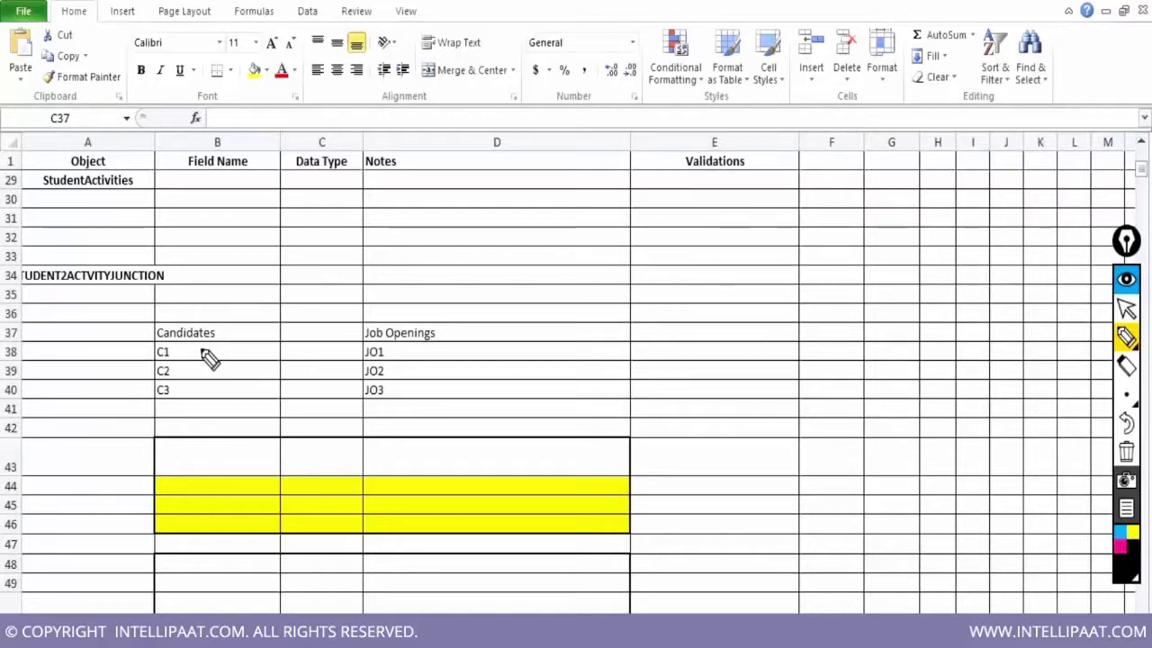
Draw lines linking C1 to JO1–JO3, C2 to JO1, and C3 to JO1 and JO2
drag(200, 348, 360, 348)
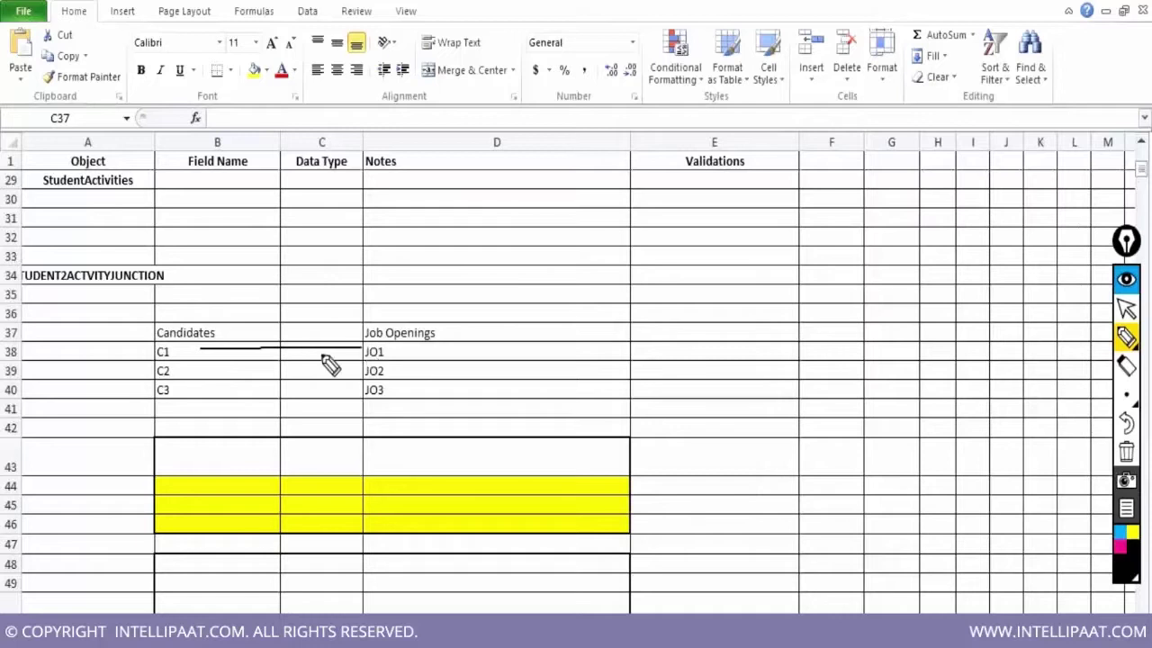
drag(202, 350, 359, 367)
drag(217, 362, 358, 390)
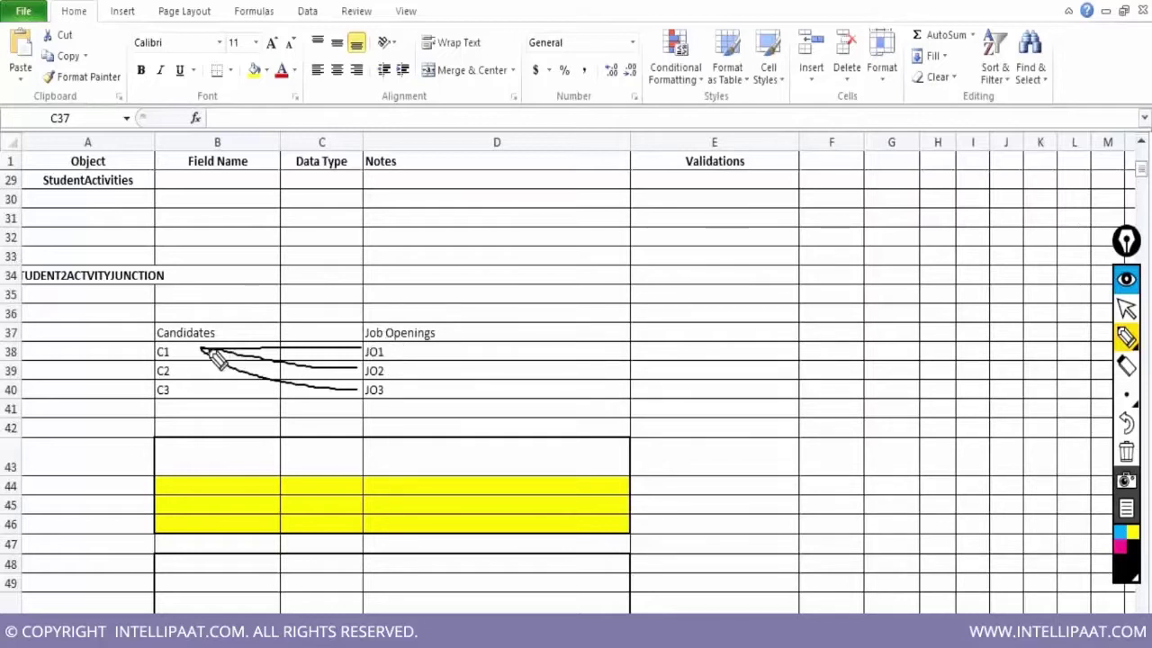
drag(199, 370, 364, 348)
drag(196, 389, 333, 358)
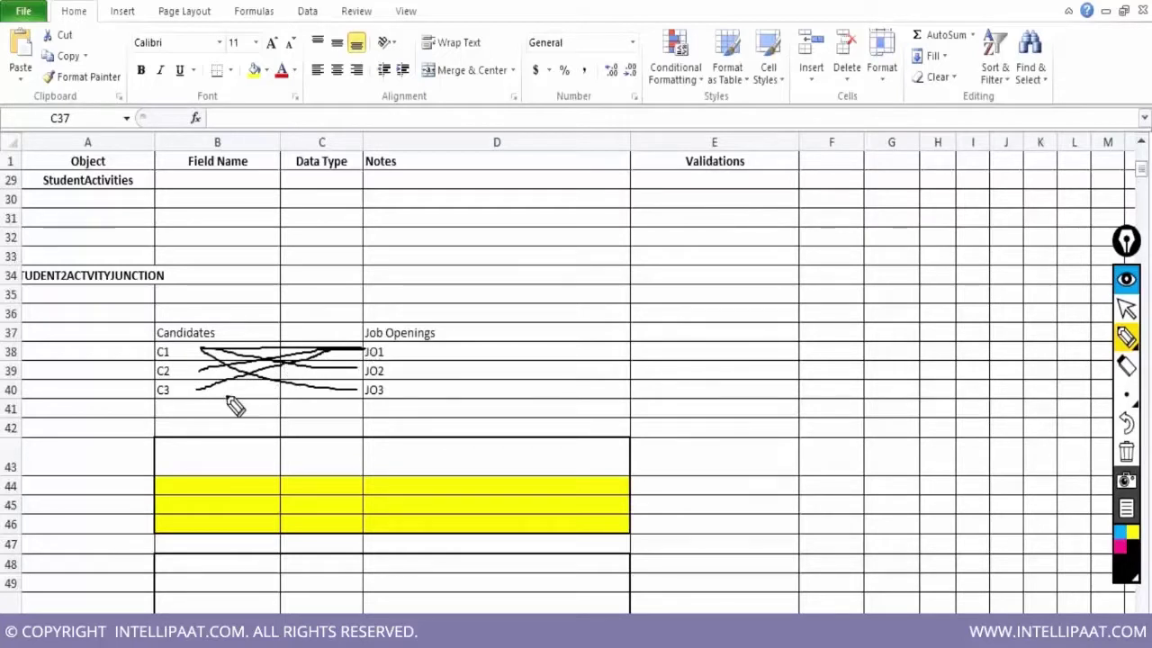
drag(203, 399, 360, 378)
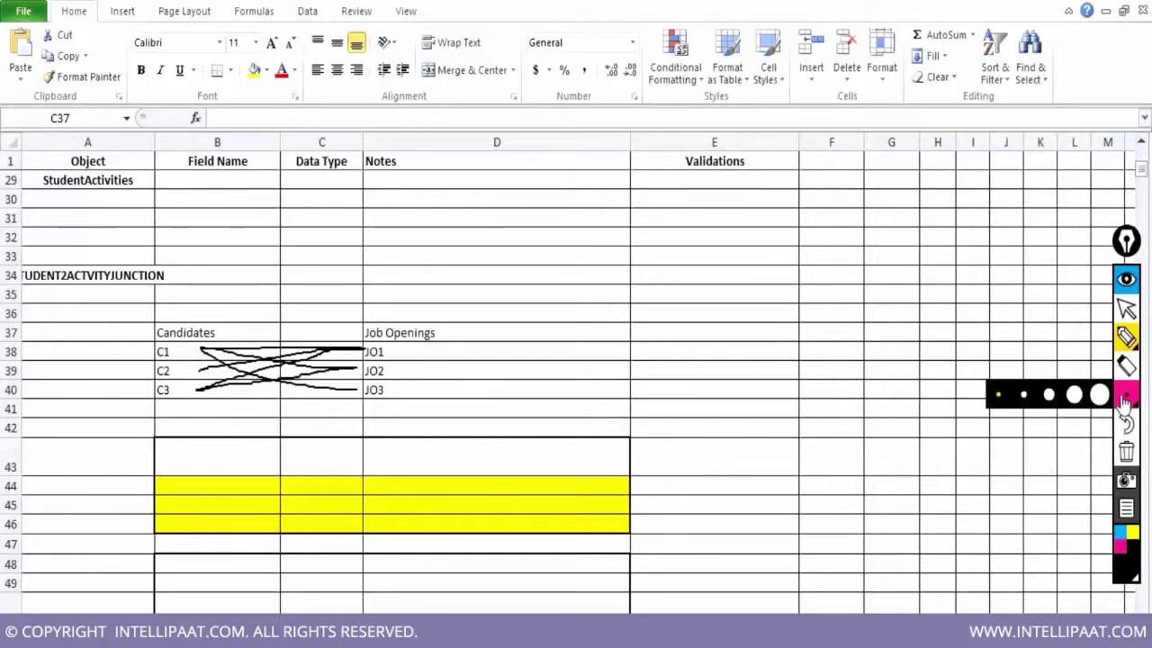
click(1125, 307)
Type the heading 'Job Application' into cell C37
click(311, 330)
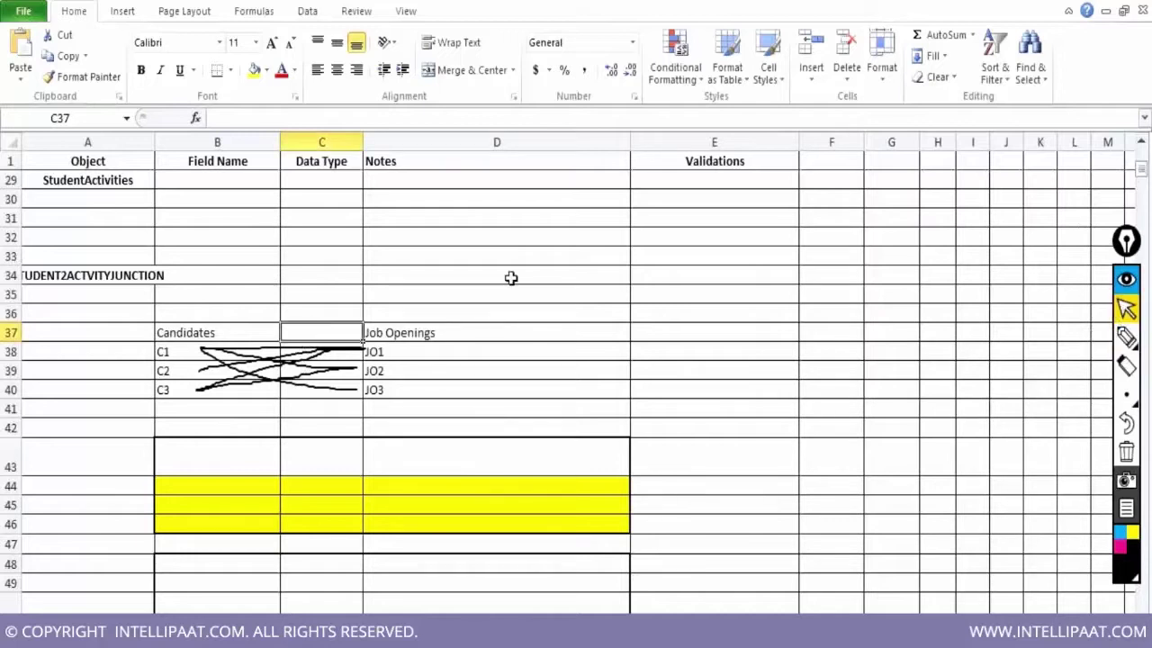
text(Job Appl)
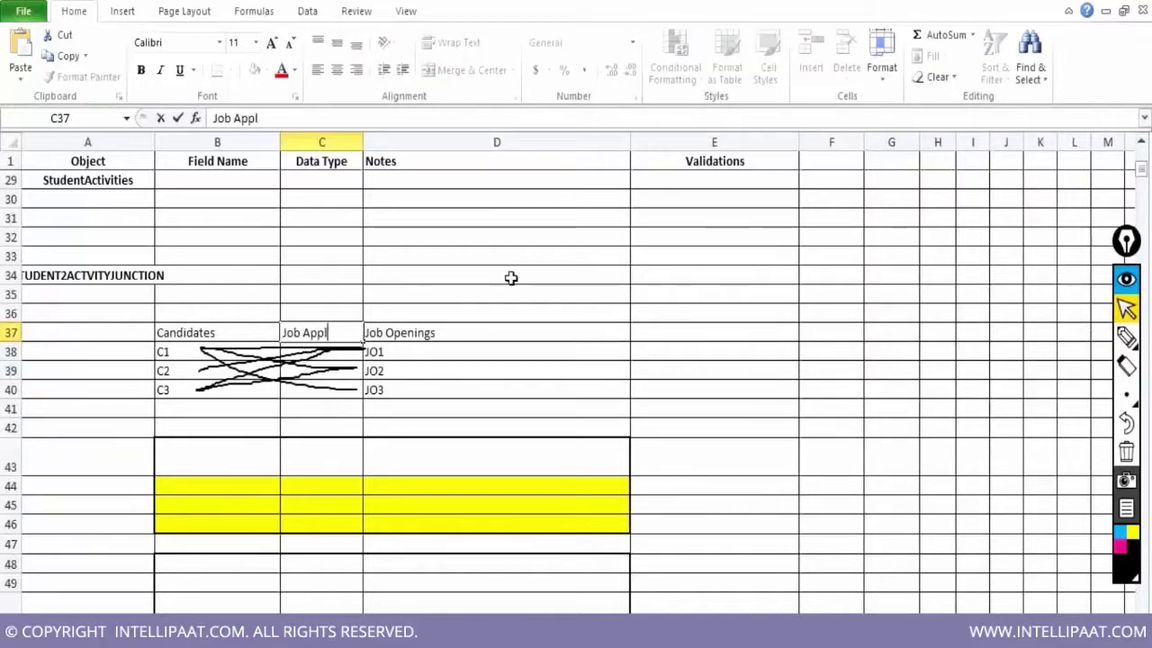
text(icat)
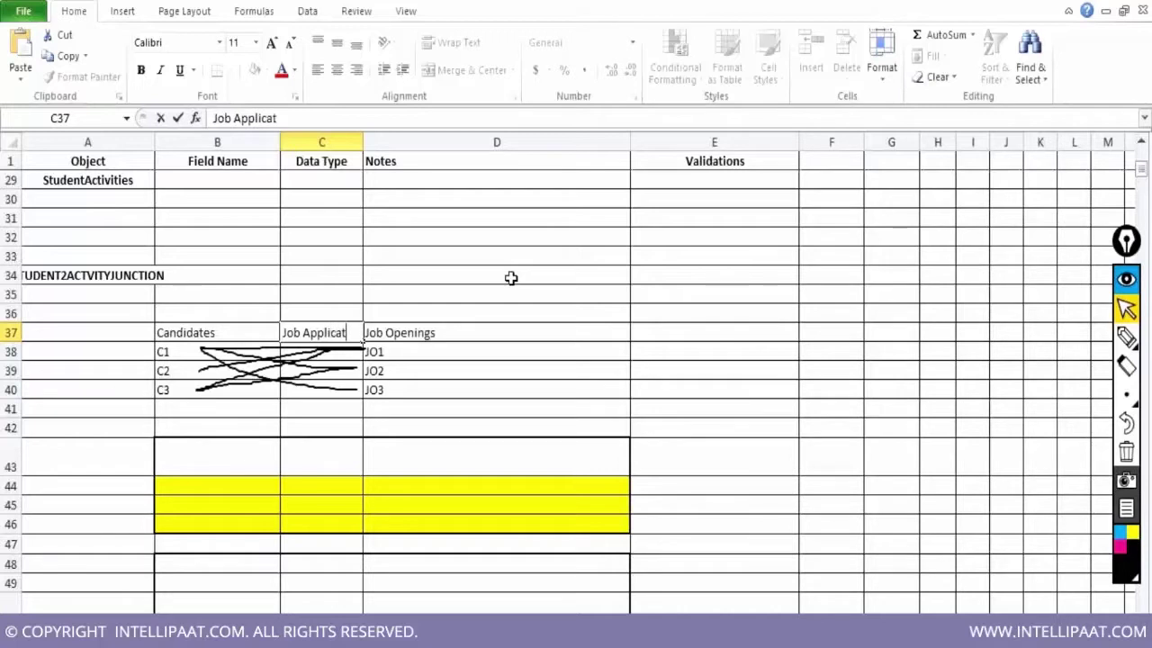
text(ion)
key(Return)
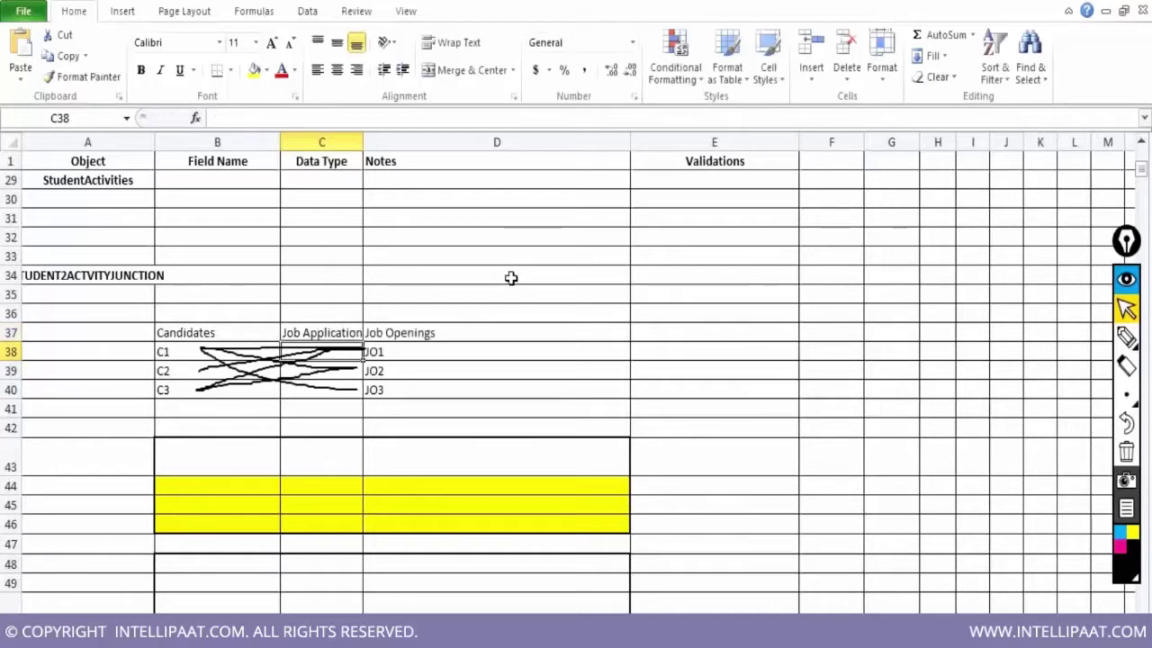
key(Up)
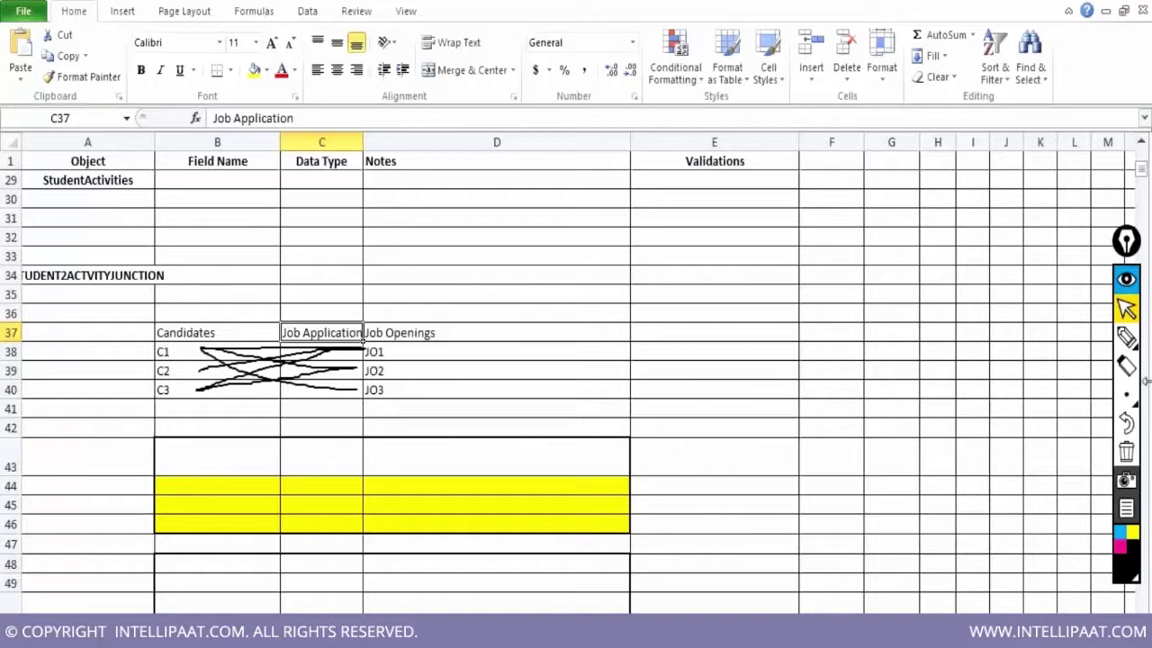
Draw arrows from Job Application to Candidates and to Job Openings
mouse_move(1126, 338)
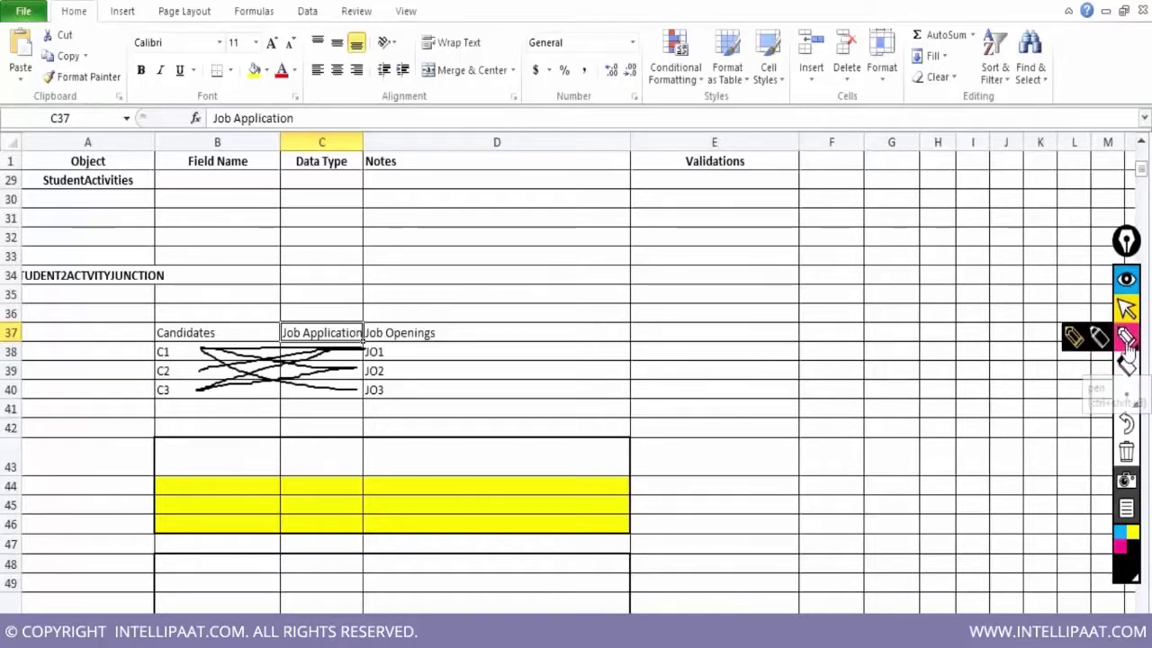
click(1074, 338)
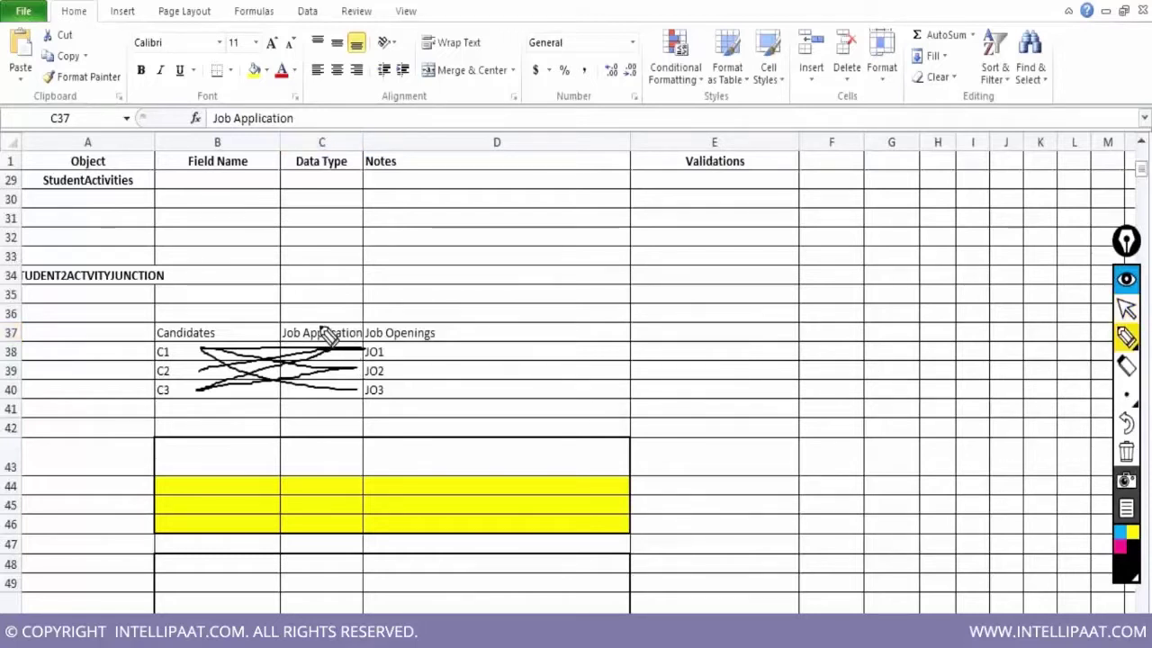
mouse_move(290, 317)
mouse_down()
mouse_move(279, 297)
mouse_move(184, 320)
mouse_move(195, 317)
mouse_up()
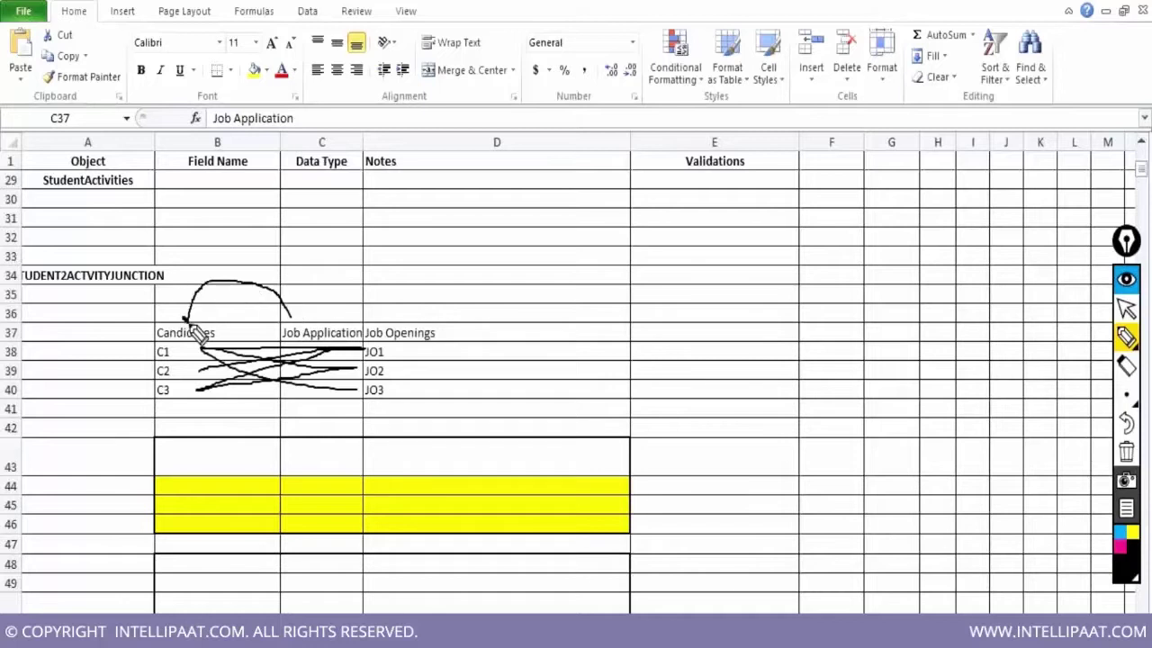
mouse_move(328, 315)
mouse_down()
mouse_move(368, 282)
mouse_move(402, 304)
mouse_move(401, 319)
mouse_move(403, 309)
mouse_up()
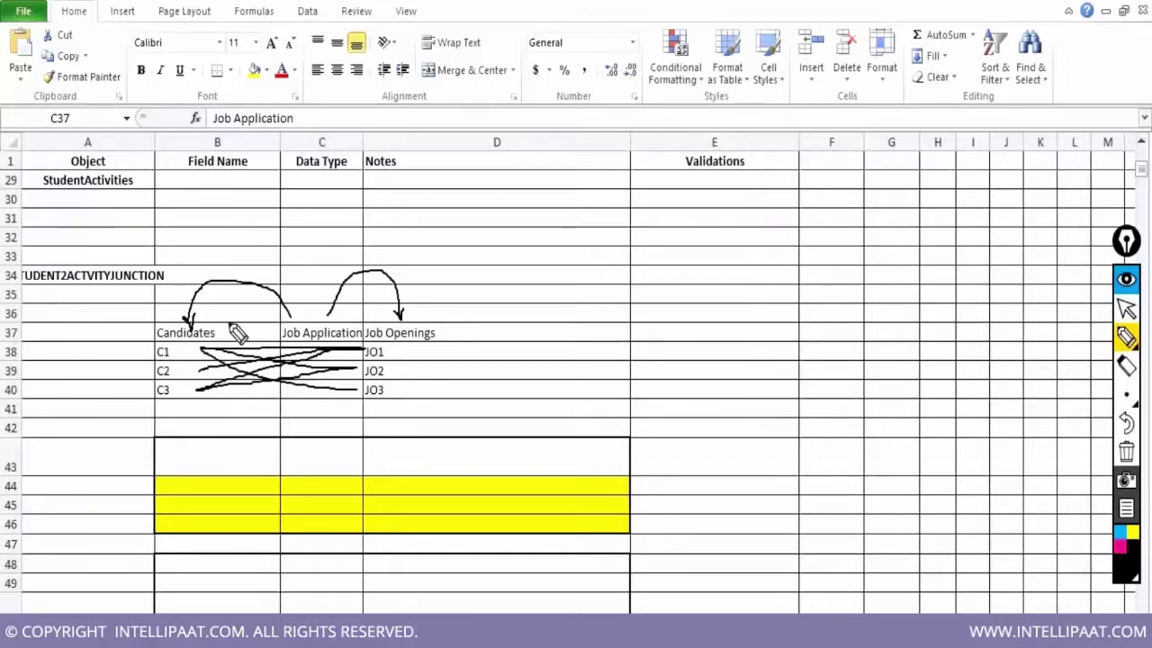
Circle the Candidates, Job Openings and Job Application headings, then erase all the ink
mouse_move(228, 312)
mouse_down()
mouse_move(172, 313)
mouse_move(155, 335)
mouse_move(164, 347)
mouse_move(216, 351)
mouse_move(236, 331)
mouse_move(226, 315)
mouse_up()
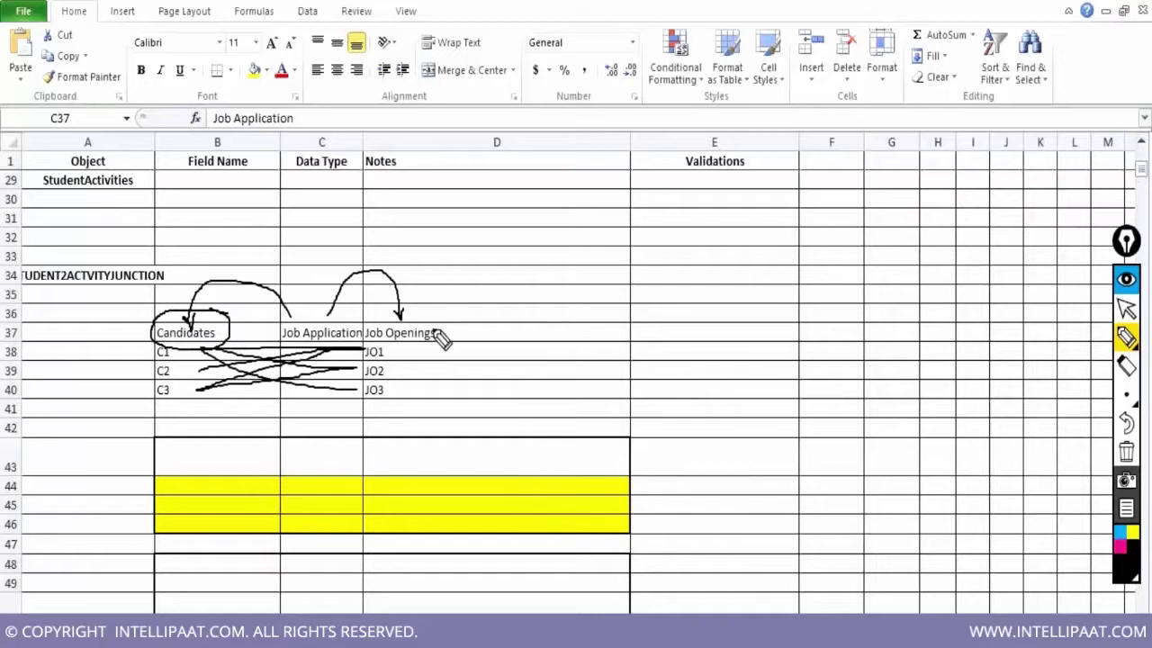
mouse_move(448, 320)
mouse_down()
mouse_move(396, 309)
mouse_move(362, 325)
mouse_move(378, 352)
mouse_move(437, 353)
mouse_move(447, 342)
mouse_move(425, 308)
mouse_up()
mouse_move(326, 317)
mouse_down()
mouse_move(280, 337)
mouse_move(317, 358)
mouse_up()
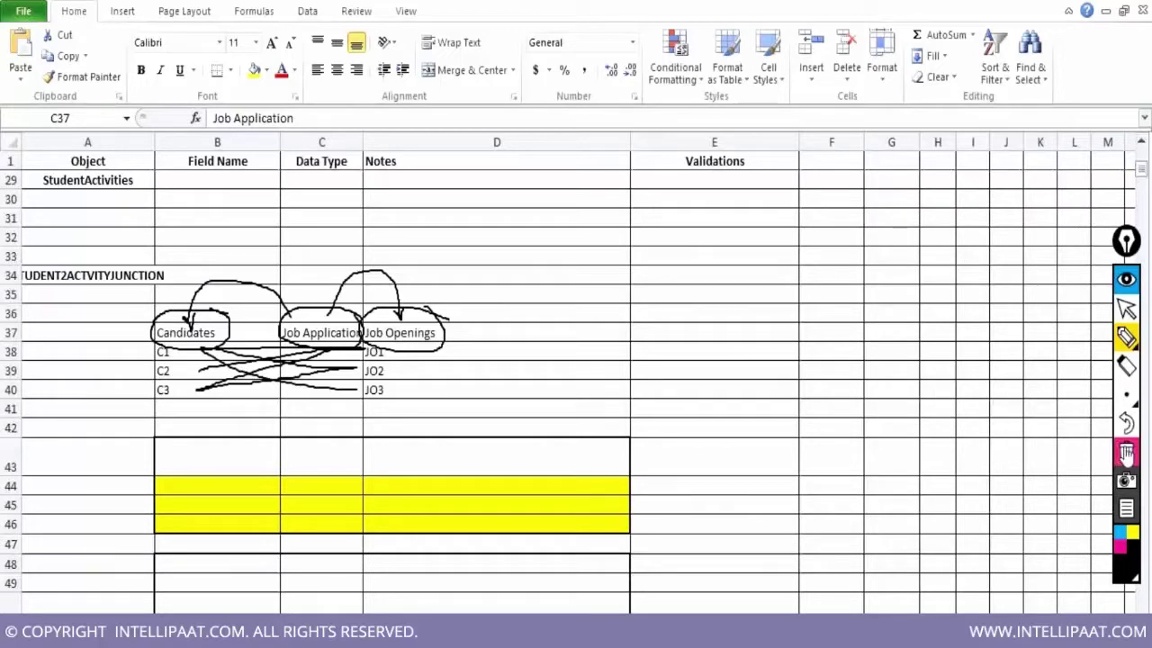
click(1126, 452)
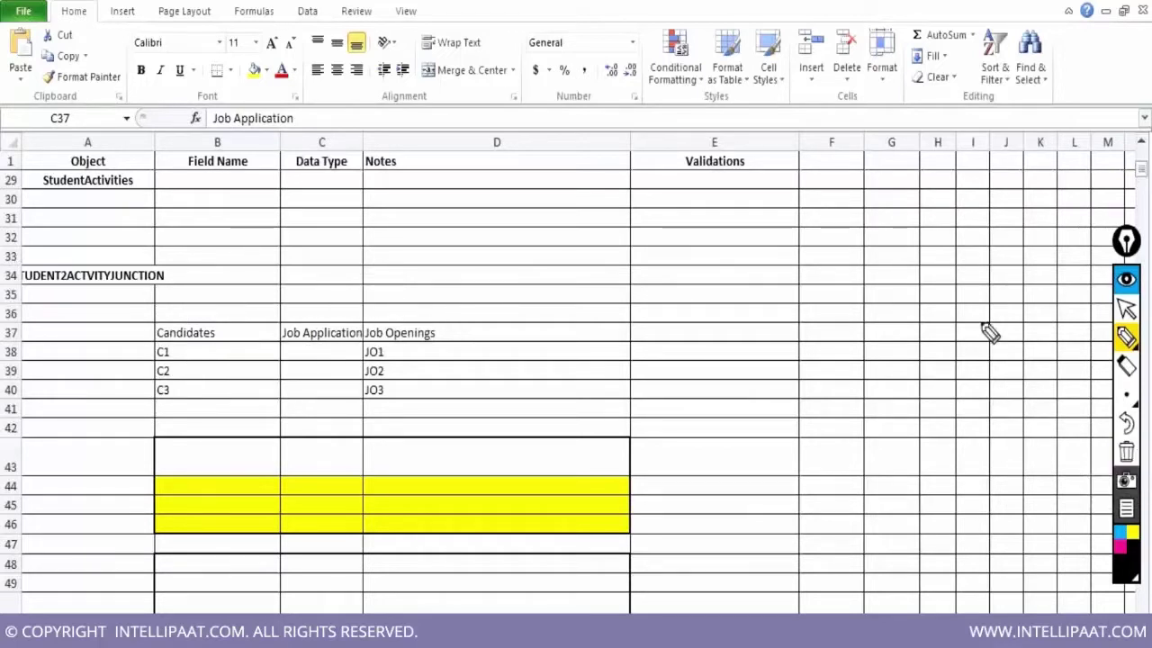
click(1126, 308)
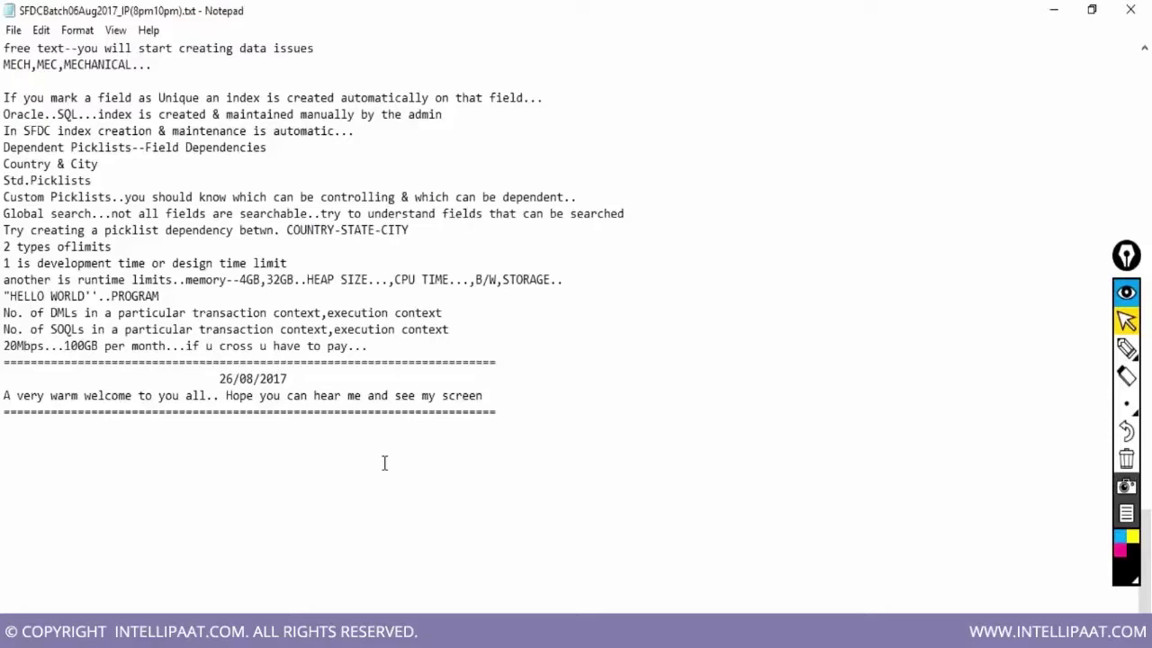
Type 'One student can write many exams...& have 1 or more marks against each subject....' and start the Activities-Tennis,Baseball,... line
text(One student can write many exams)
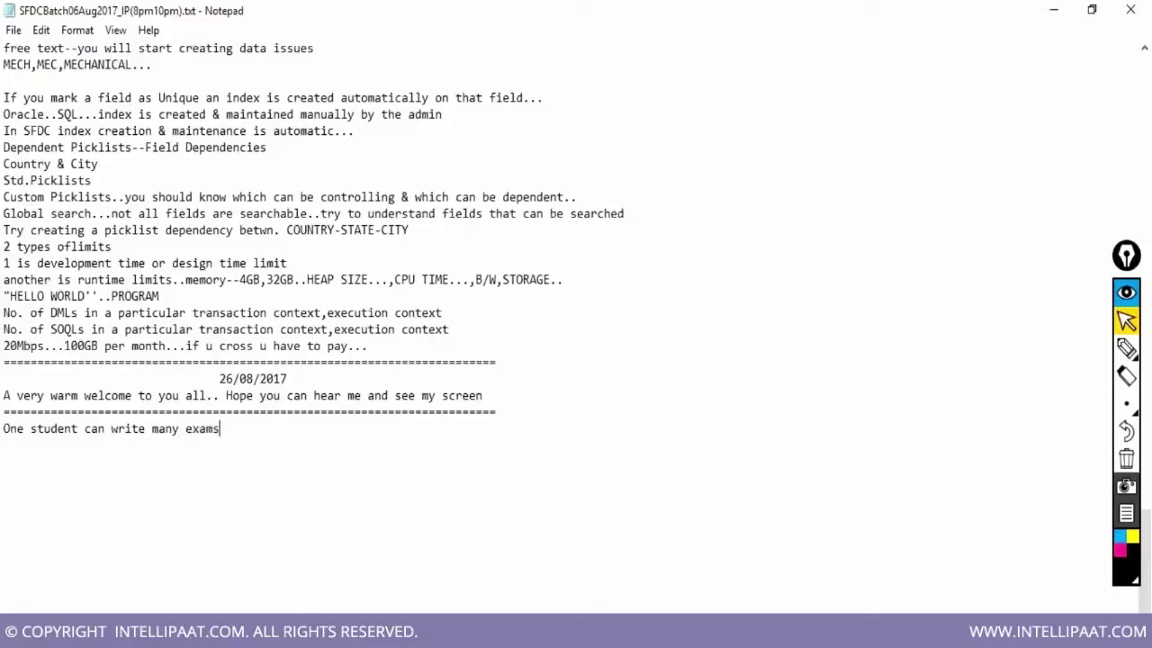
text(...& have 1 or more )
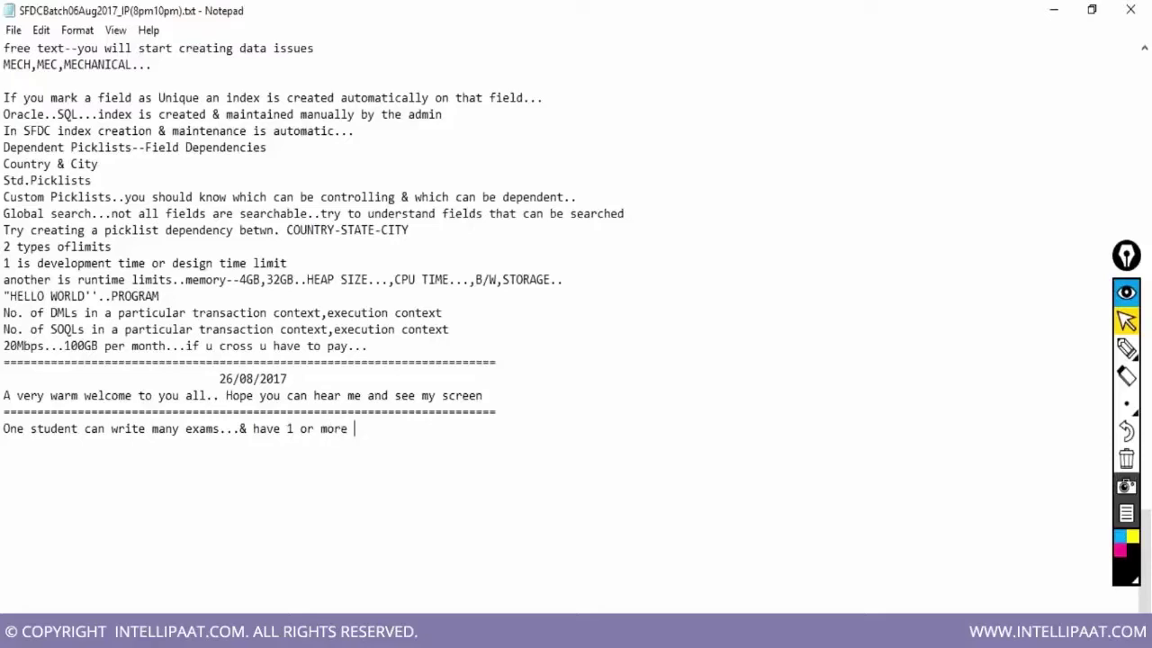
text(marks against each subject....)
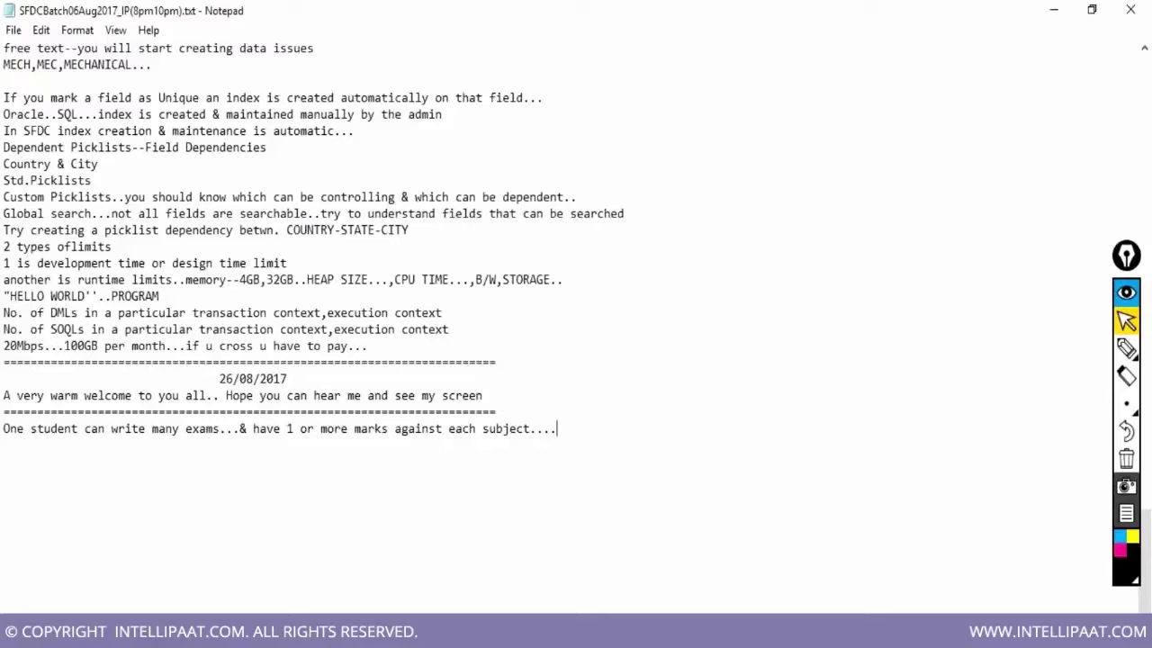
key(Return)
text(Activities-Tennis,)
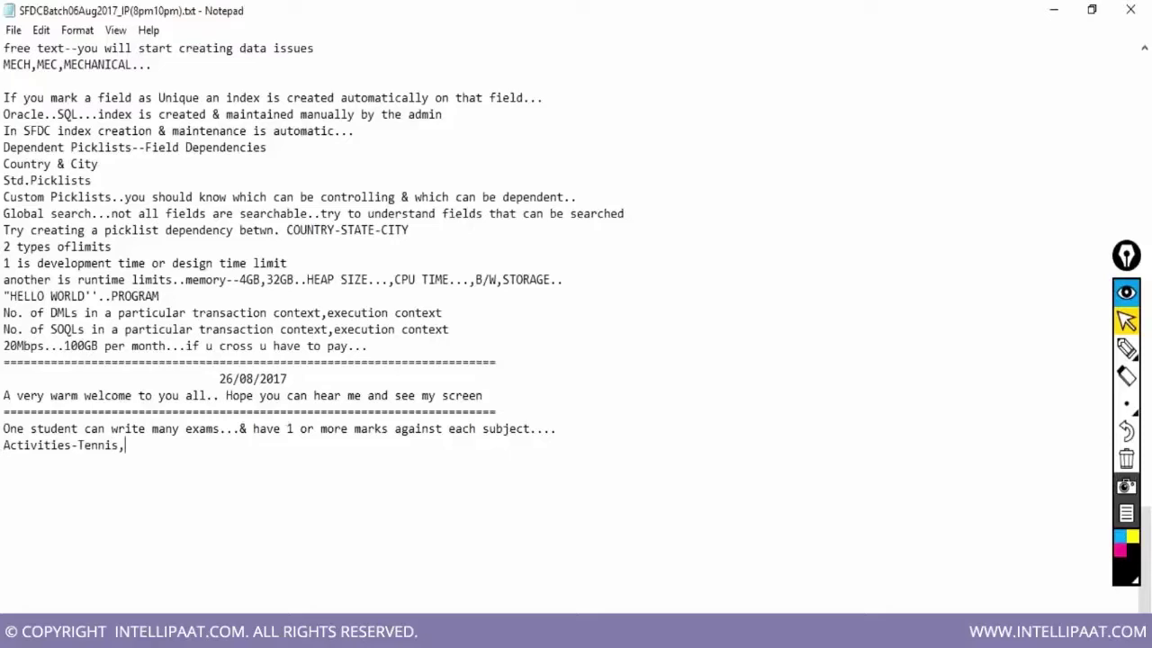
text(Baseball,Cricket,Ch)
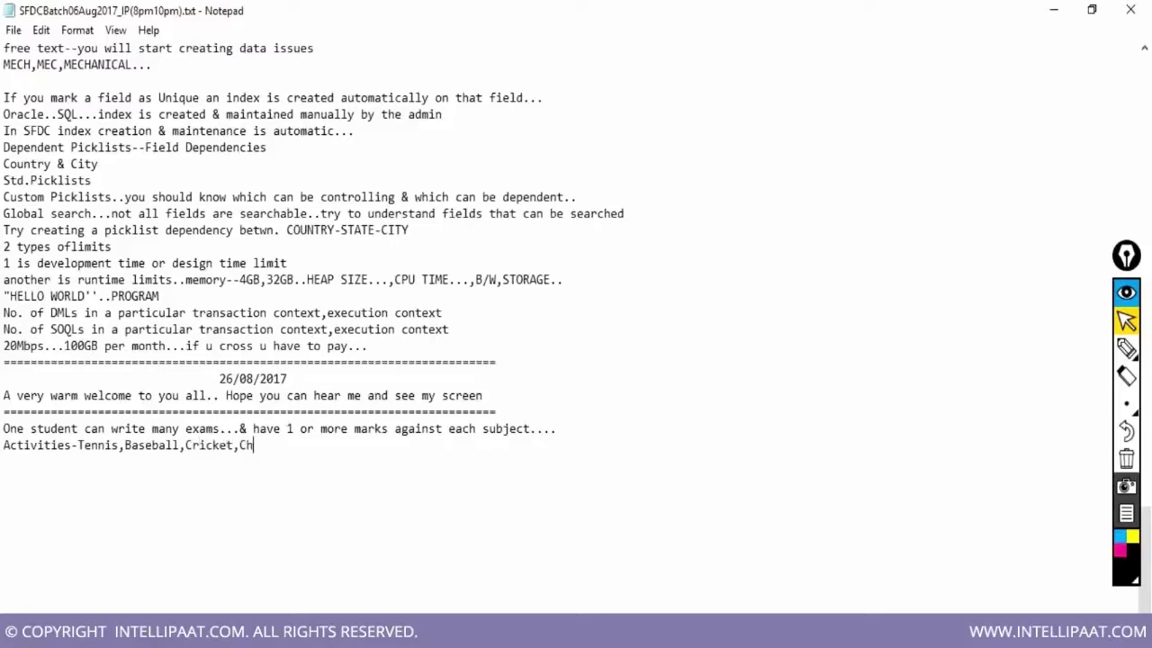
text(ess,Dance,Arts,Bad)
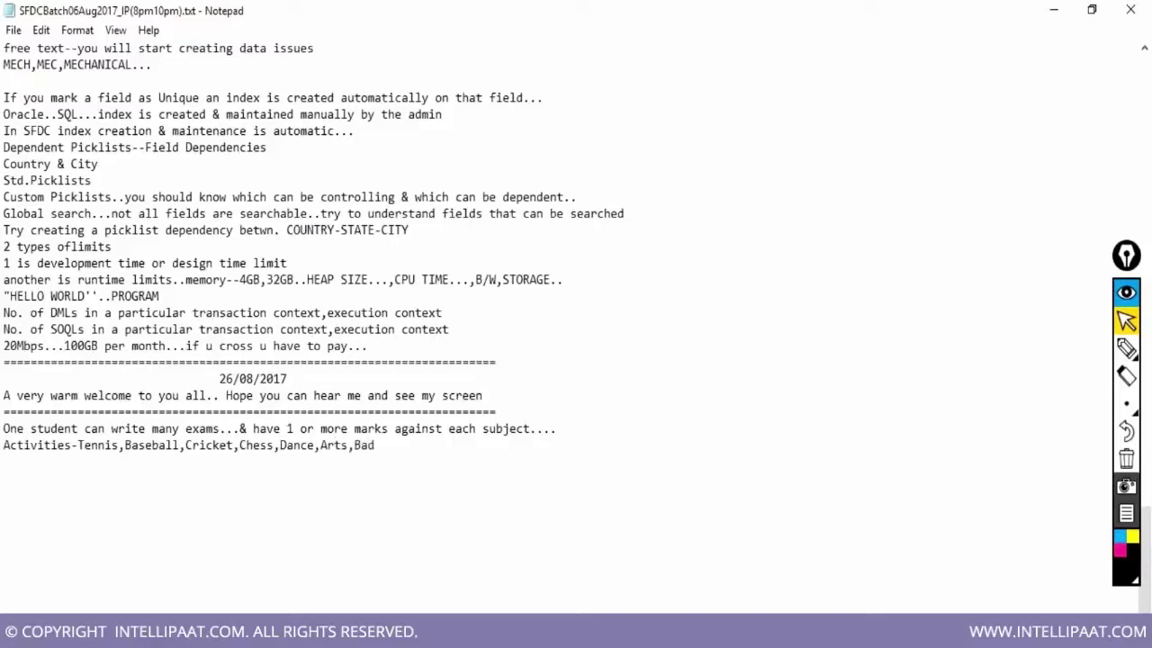
text(minton)
Correct the ending so the activities list finishes with 'Badminton....'
key(BackSpace)
key(BackSpace)
key(BackSpace)
text(ton....)
key(Return)
Start a new line reading 'One student', fixing the 'Onw' typo
text(Onw student)
key(Home)
key(Right)
key(Right)
key(Delete)
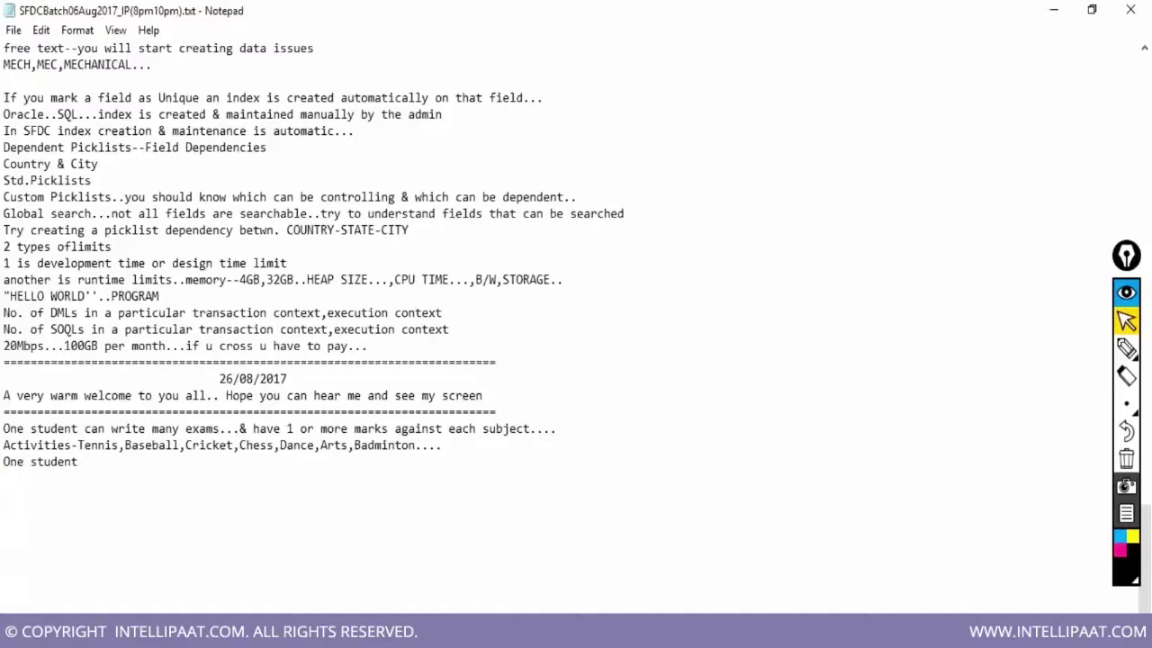
Add that a student can join more than 1 activity, and each activity has many students, with Tennis and Baseball counts
text(can participate on m)
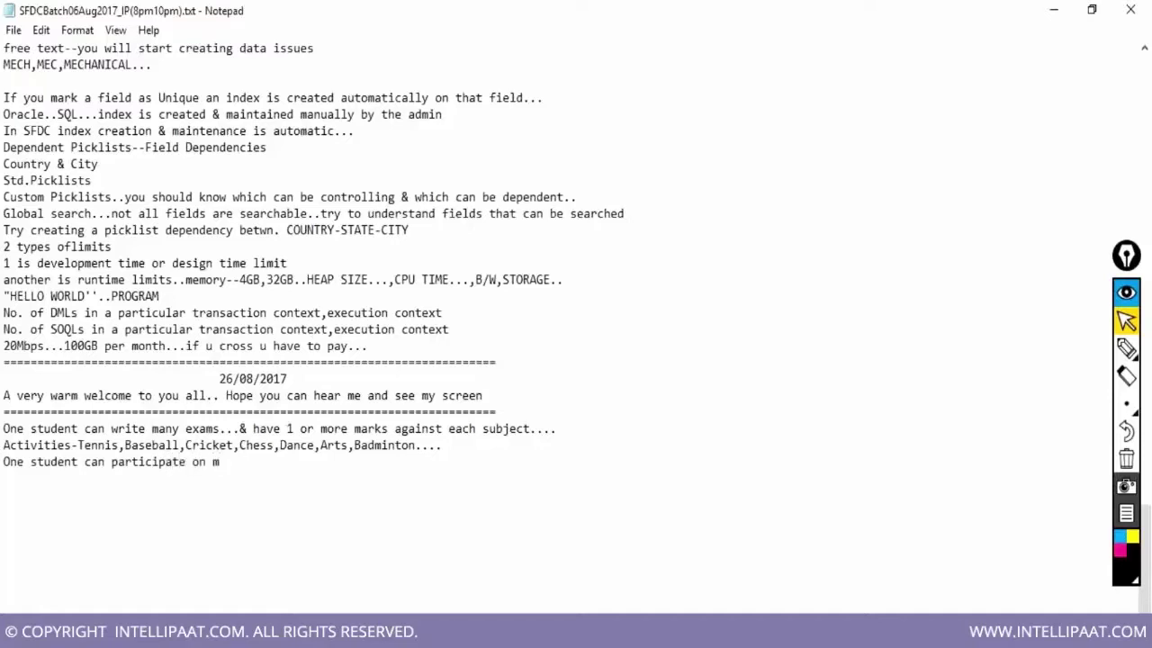
text(ore than 1 activit)
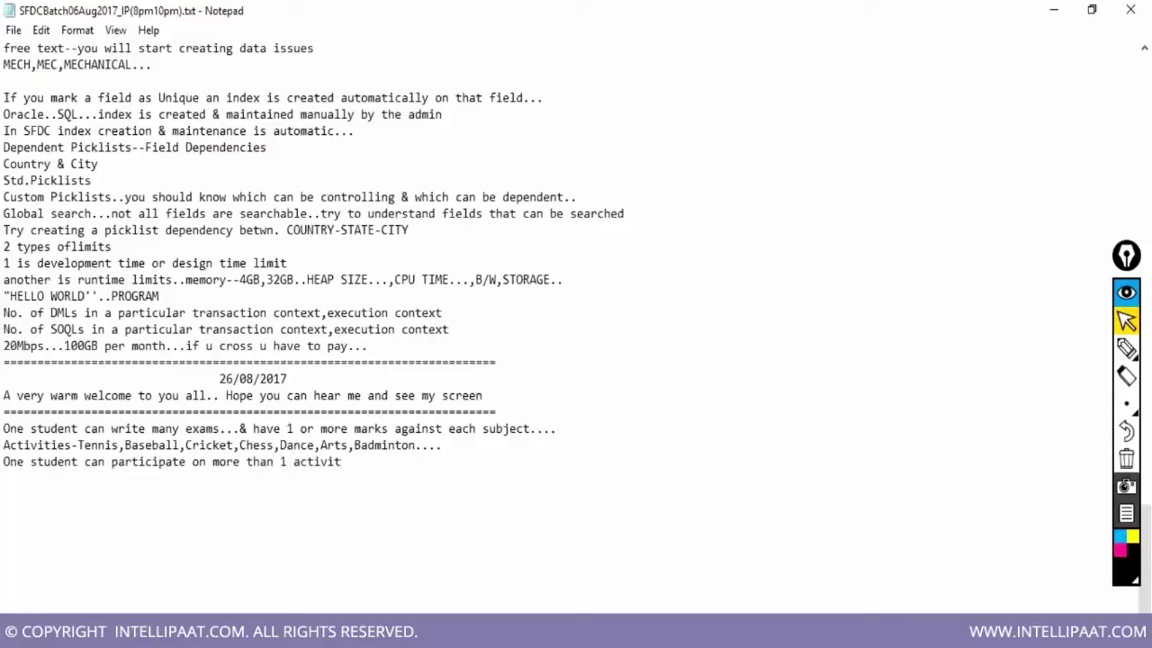
text(y....)
key(Return)
text(Each activity-)
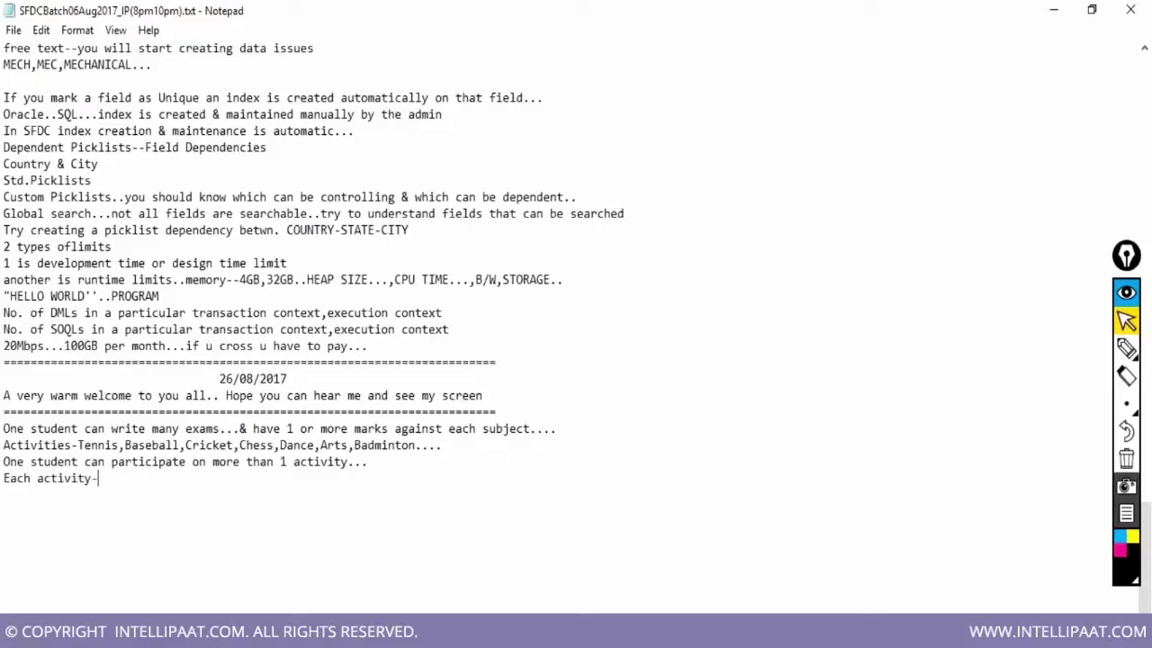
text(-Tennis---you can have more than 1 student can take part in Tenn)
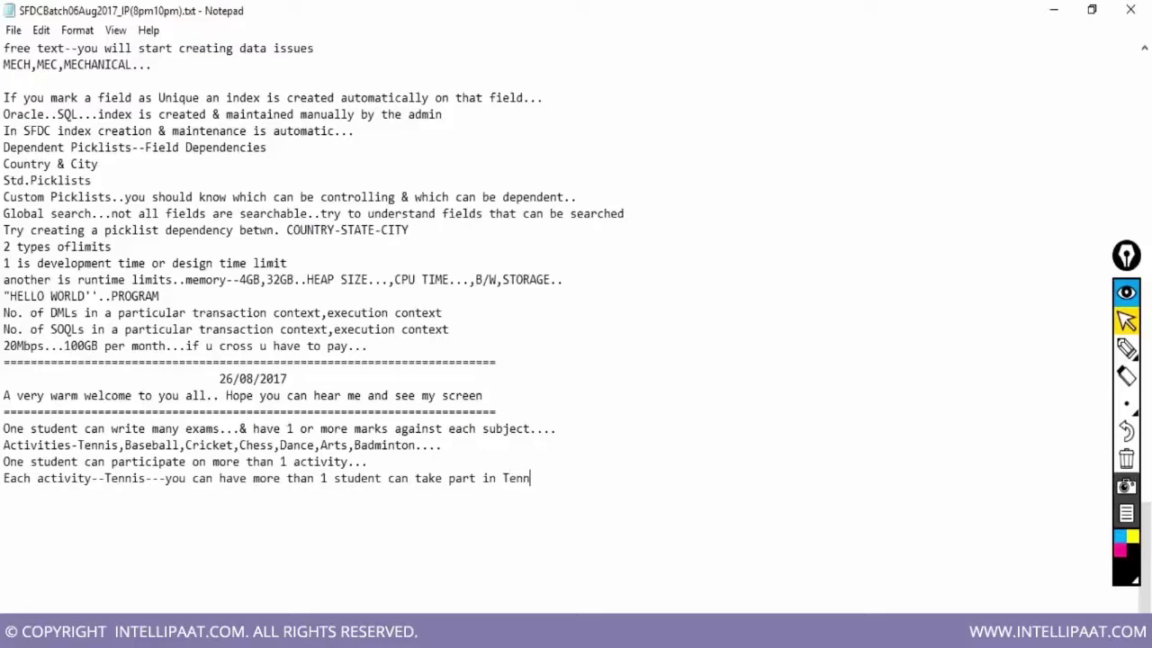
text(is..--4,Basebvall)
key(BackSpace)
key(BackSpace)
key(BackSpace)
key(BackSpace)
text(all-)
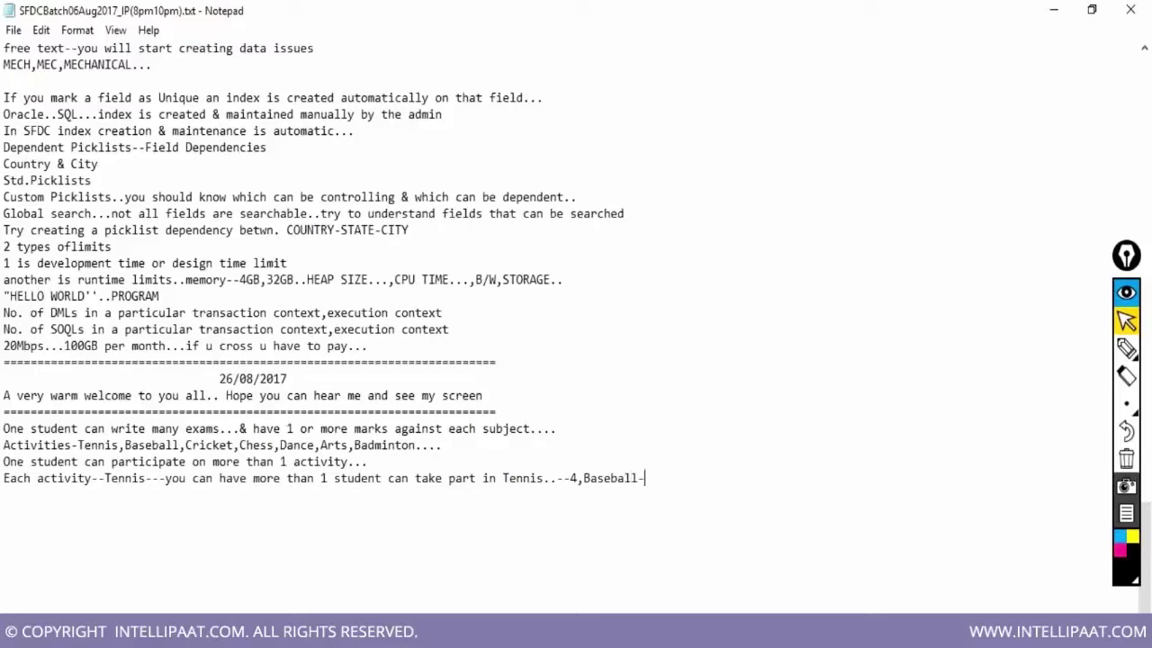
text(22..)
key(Return)
Add the lines 'Many to Many relationship One student to Many marks...' and 'Cardinality--Data Modeling...'
text(Many to Many )
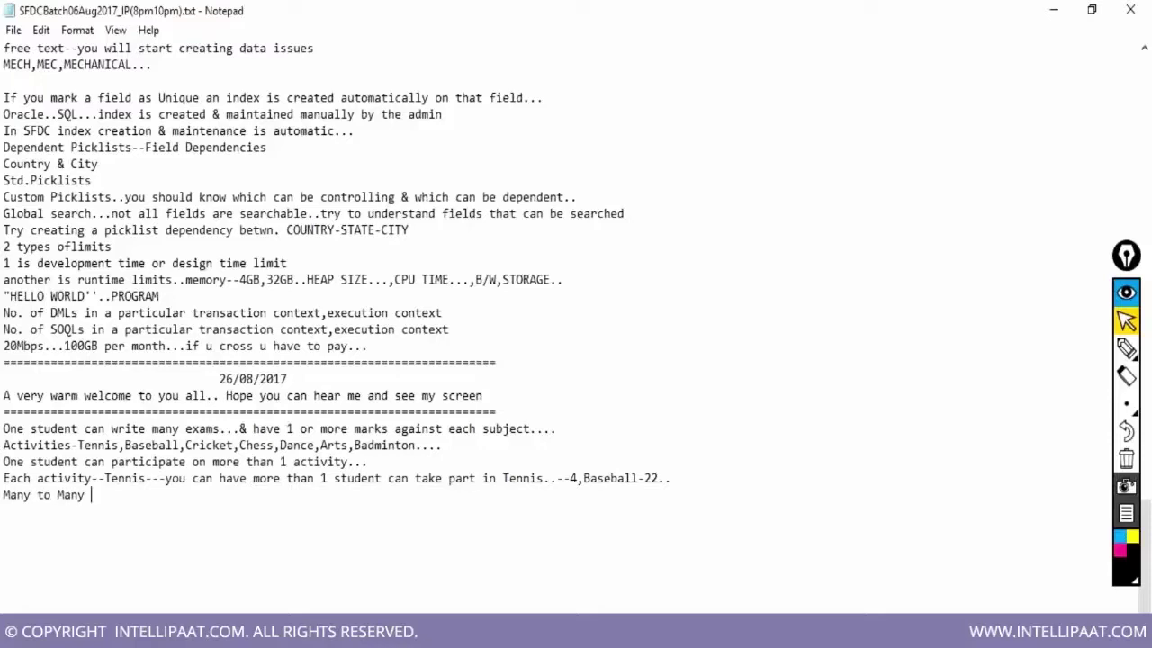
text(relationship )
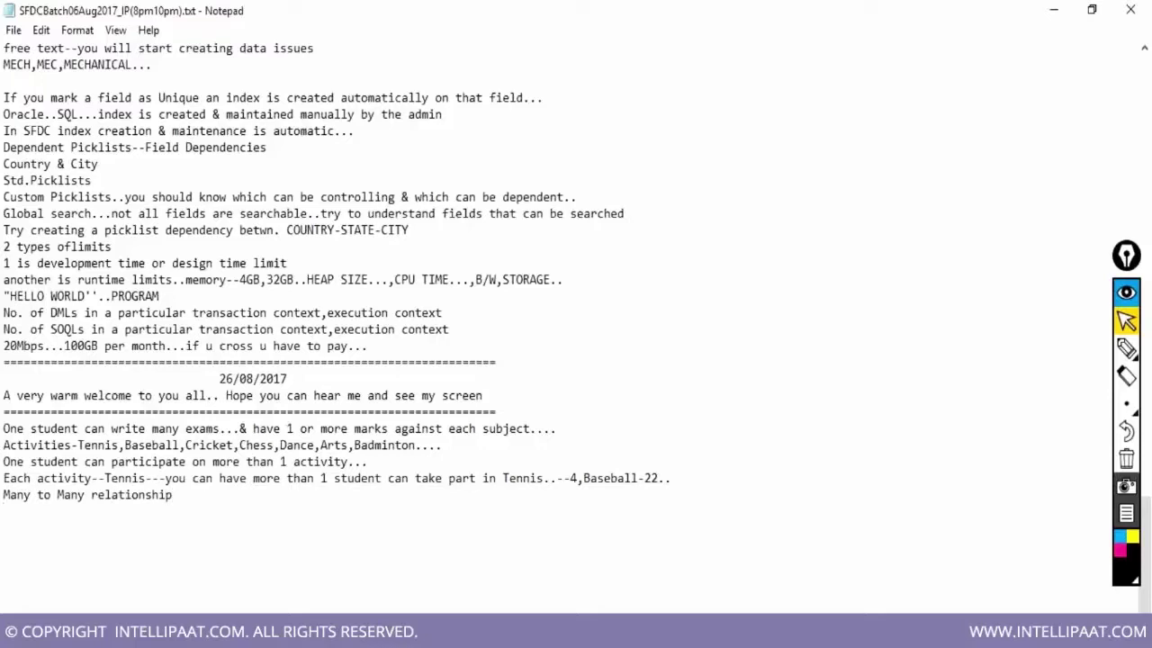
text(One student to Many marks...)
key(Return)
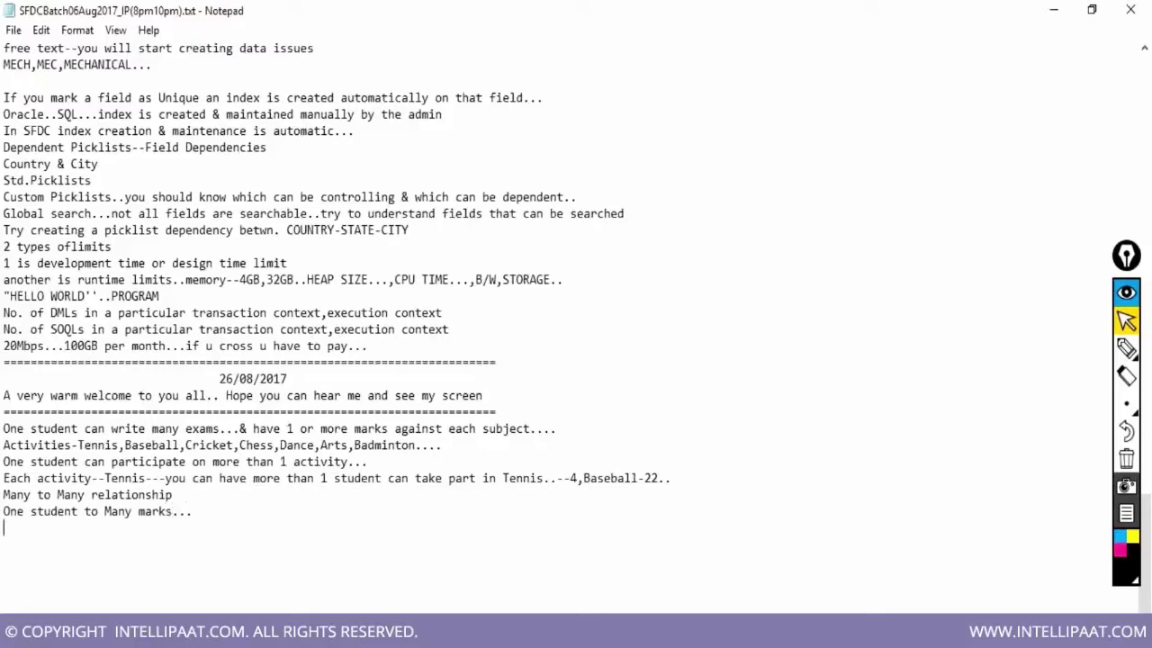
text(Cardinality--Data Modeling...)
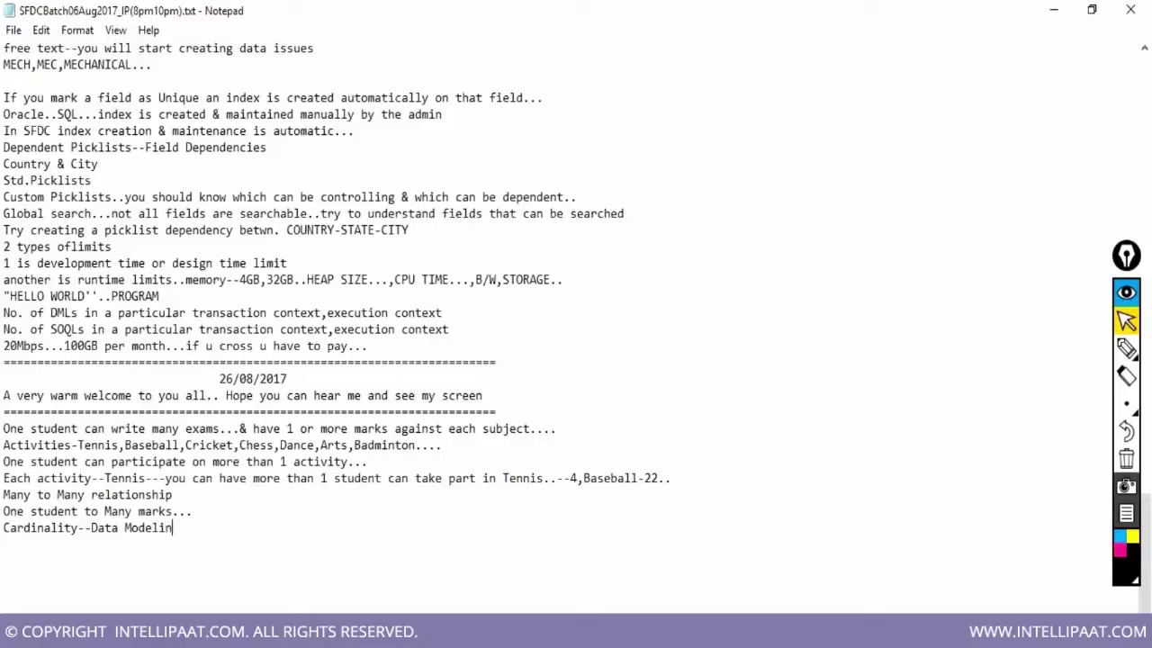
key(Return)
Add 'Student mark had 1 relationship field pointing/linking to Student Master', fixing typos
text(Student )
text(amrk)
key(BackSpace)
key(BackSpace)
key(BackSpace)
key(BackSpace)
text(mark had)
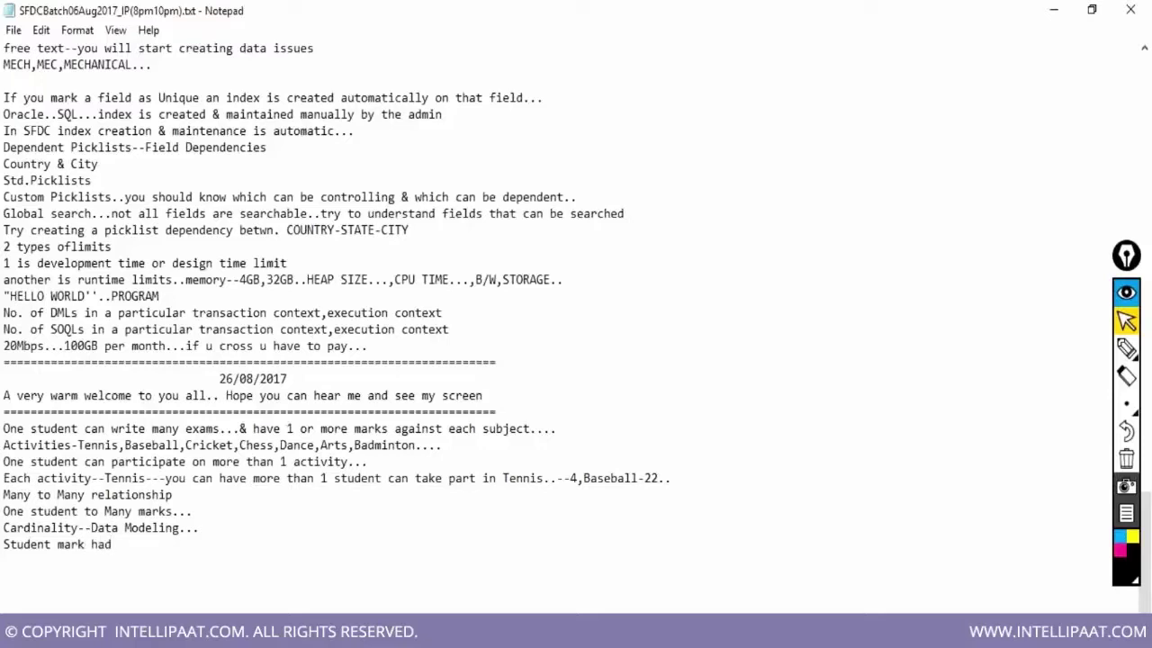
text( 1 relationship field)
key(BackSpace)
key(BackSpace)
text(eld)
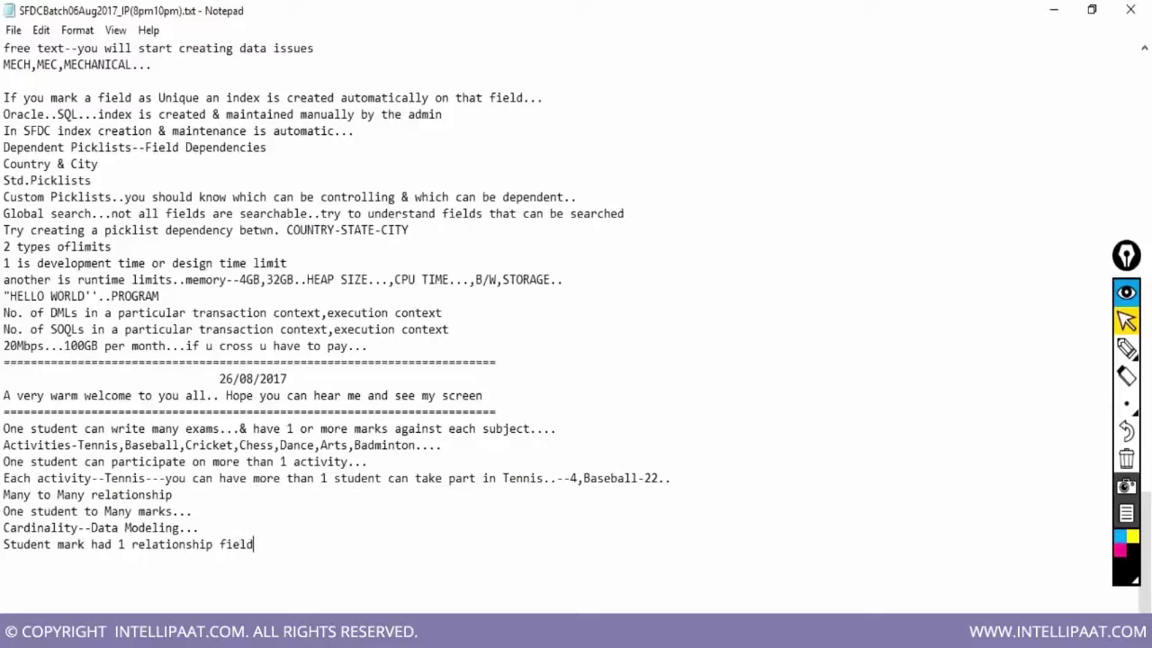
text( pointing/linking toSto)
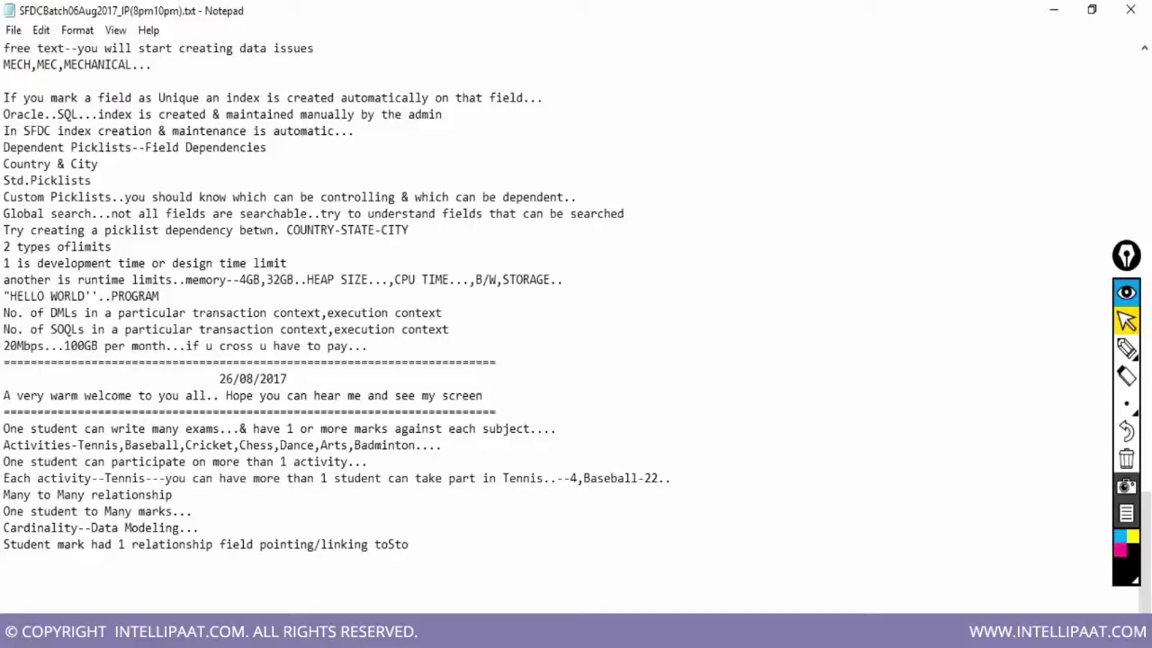
key(BackSpace)
text(udent Master)
key(Return)
Type the junction object lines: 2 relationship fields, toward student master and activity master, plus inherited look, feel and security
text(Junction Object-shou)
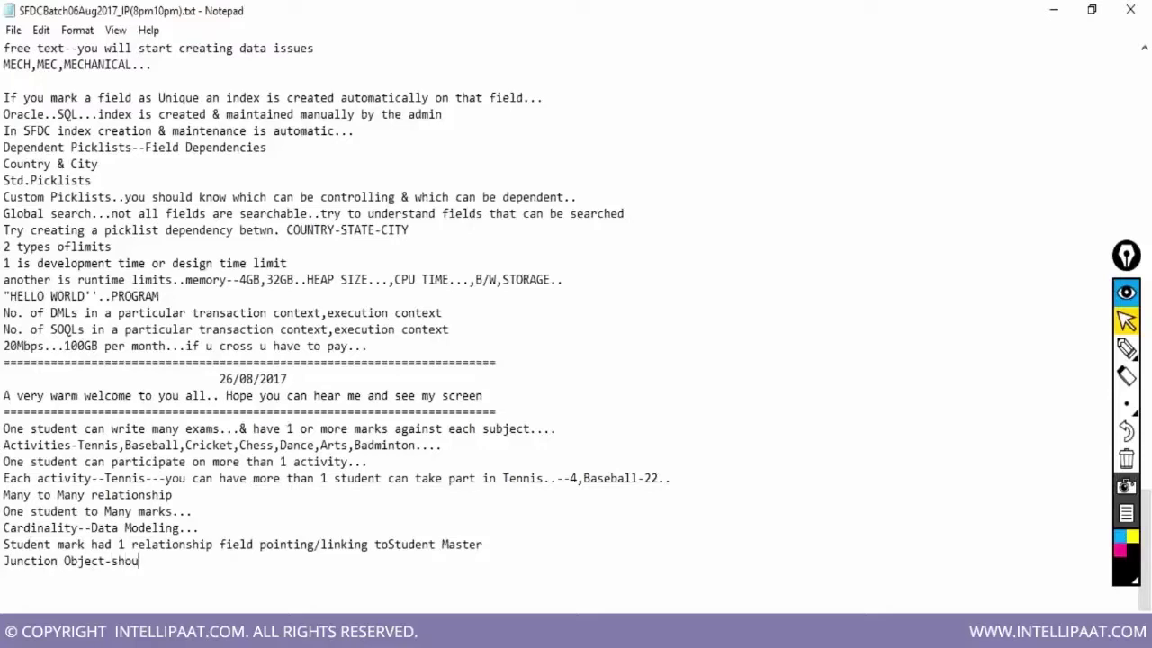
text(ld have 2 relationship fields)
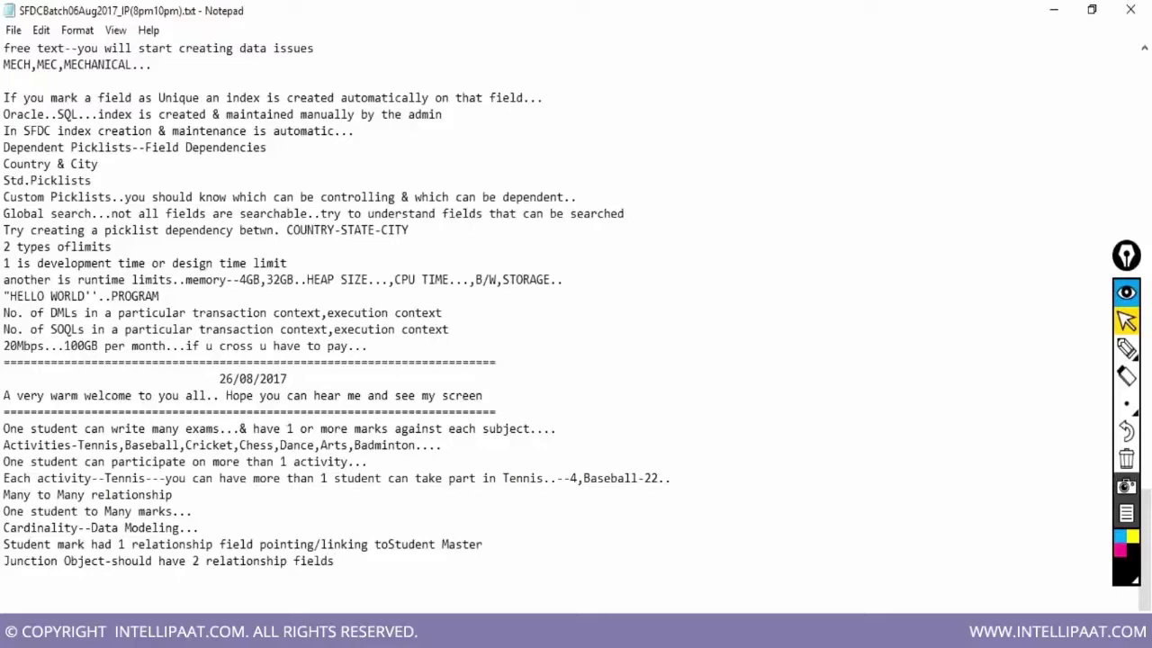
text(..)
key(Return)
text(1 relationship)
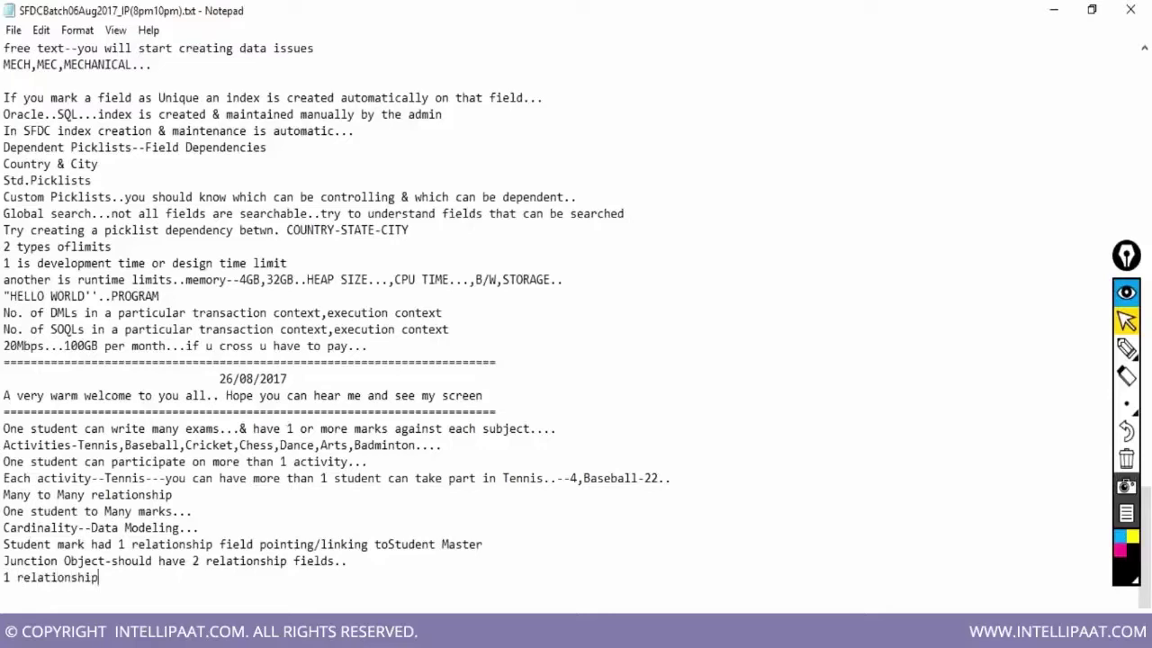
text( is towards the student)
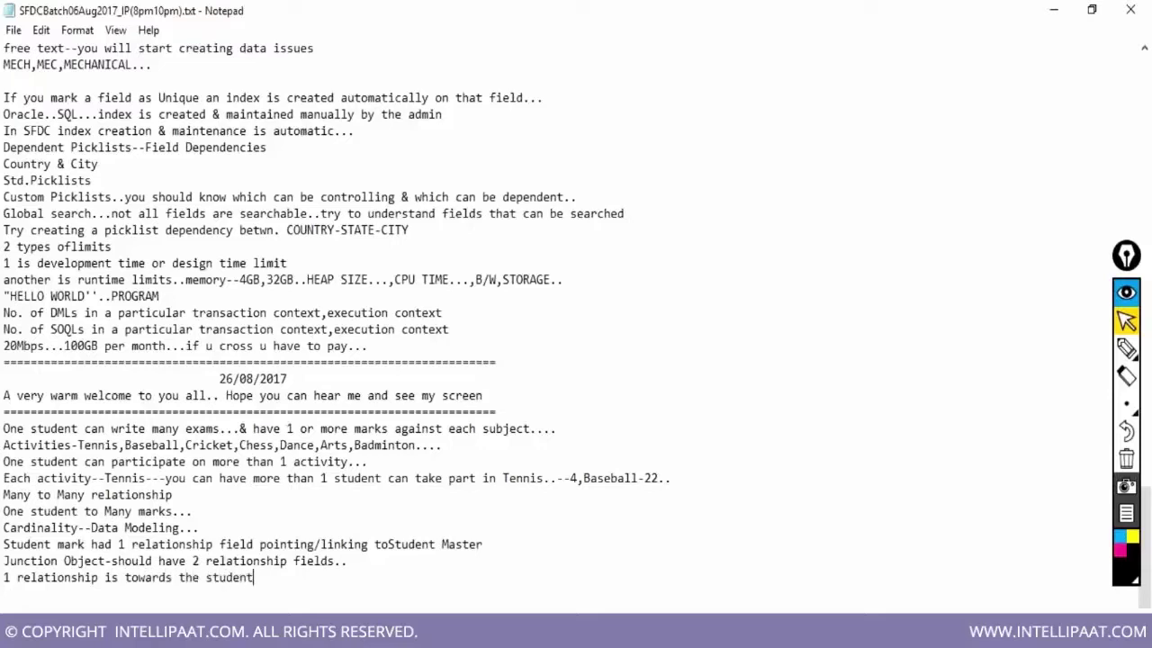
text( master...)
key(Return)
text(2 rela)
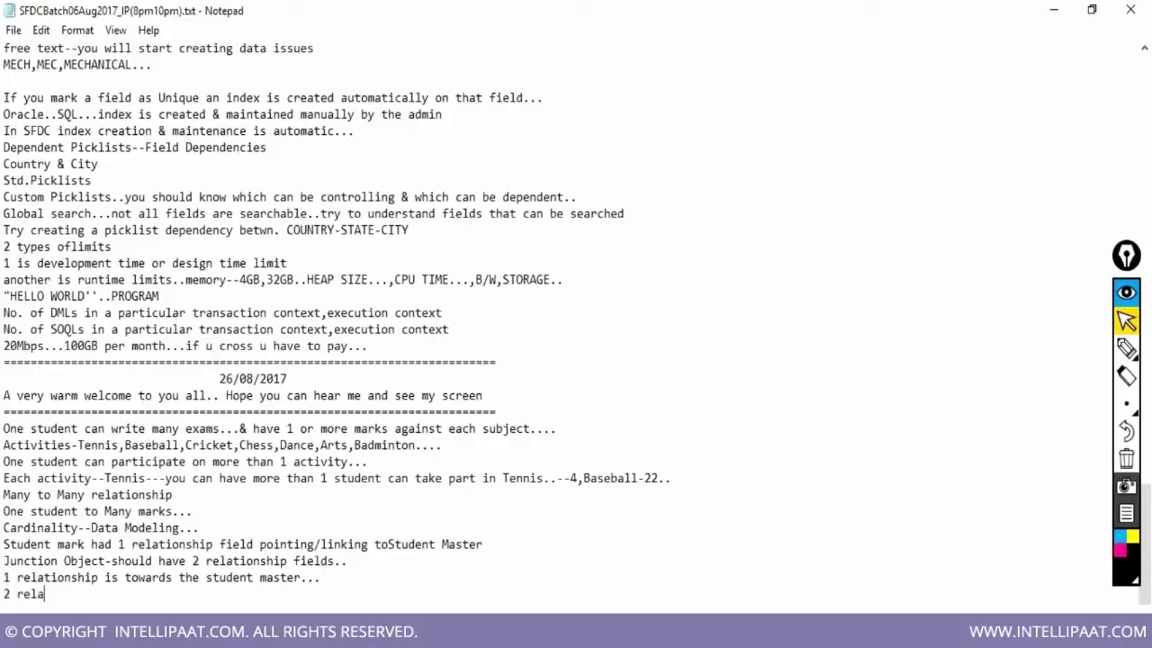
text(tionship is toward)
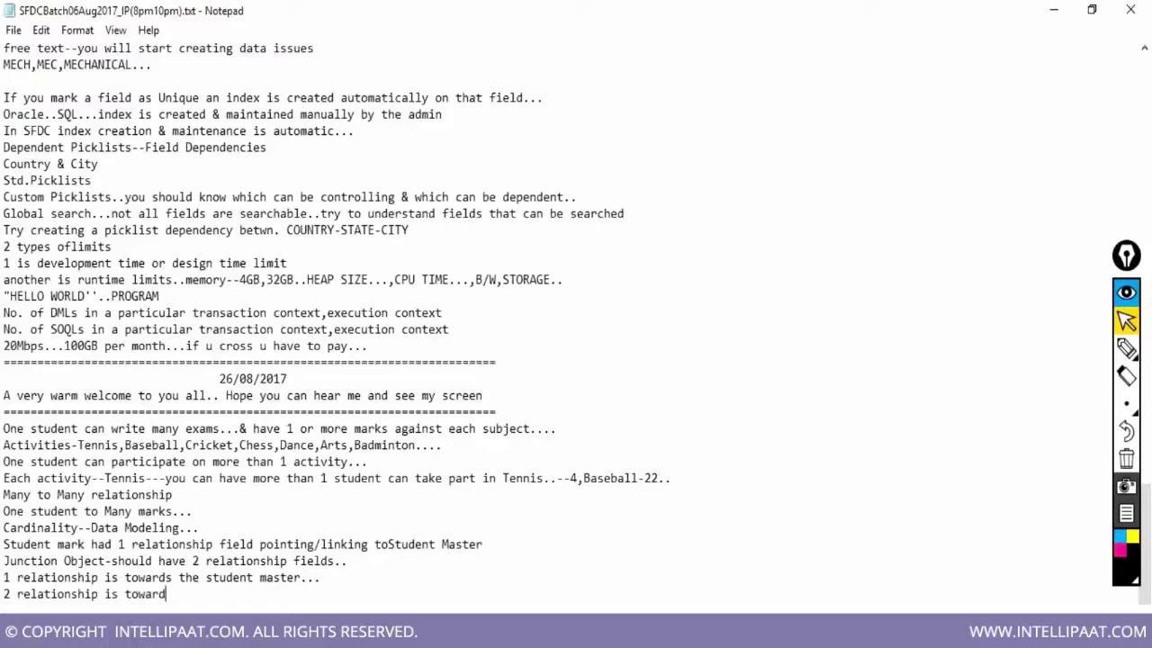
text(s the activity master...)
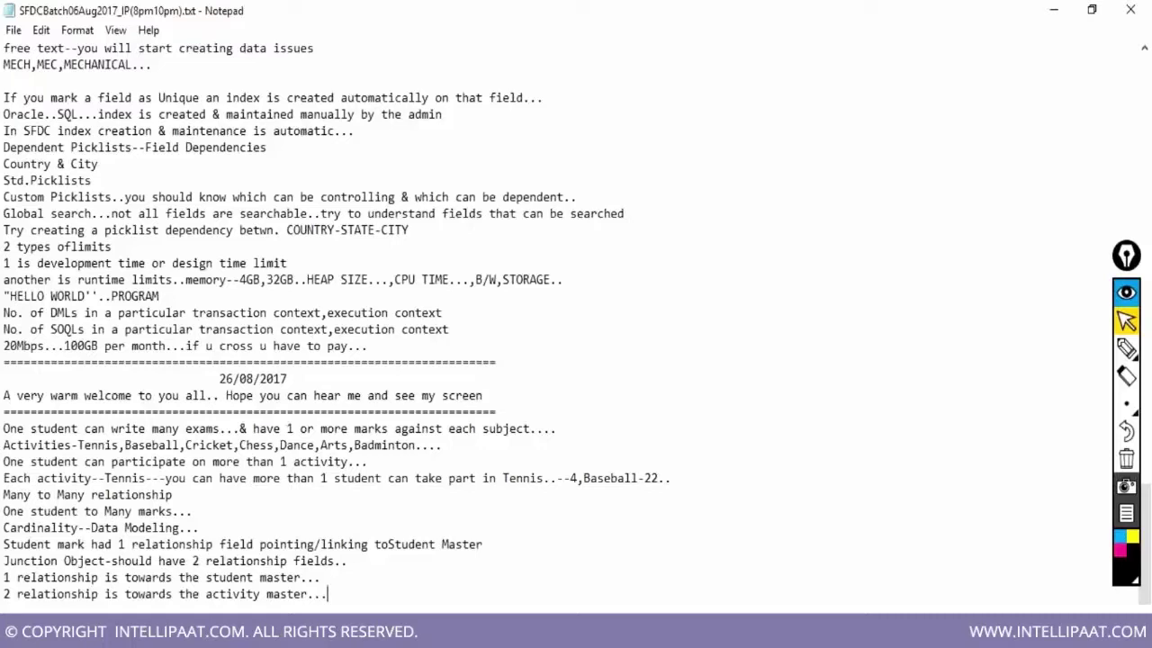
key(Return)
text(1)
text(ook )
text(& feel & sec)
text(urity)
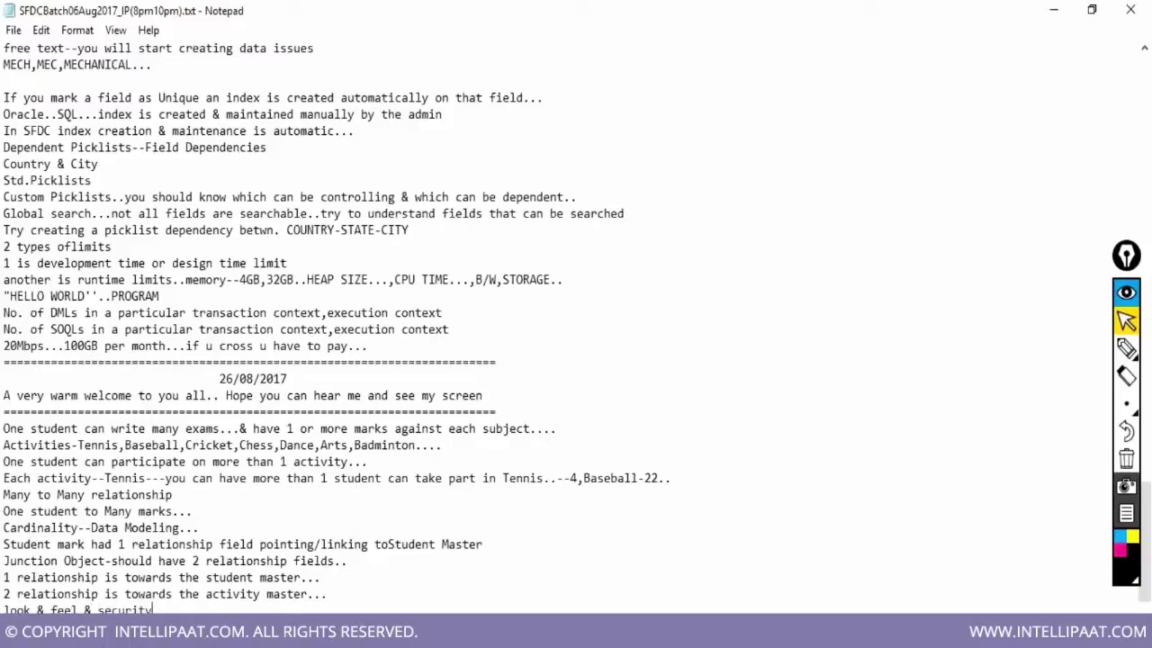
text( will be inherited from the 1st maste)
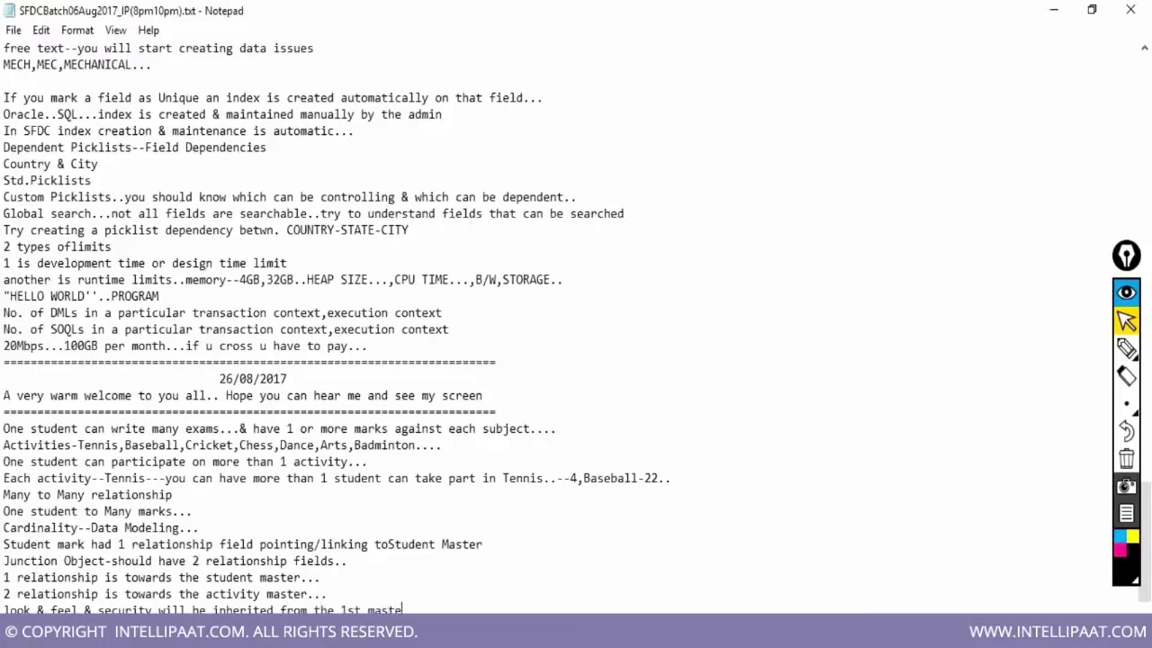
text(r-detail relatio)
text(nship)
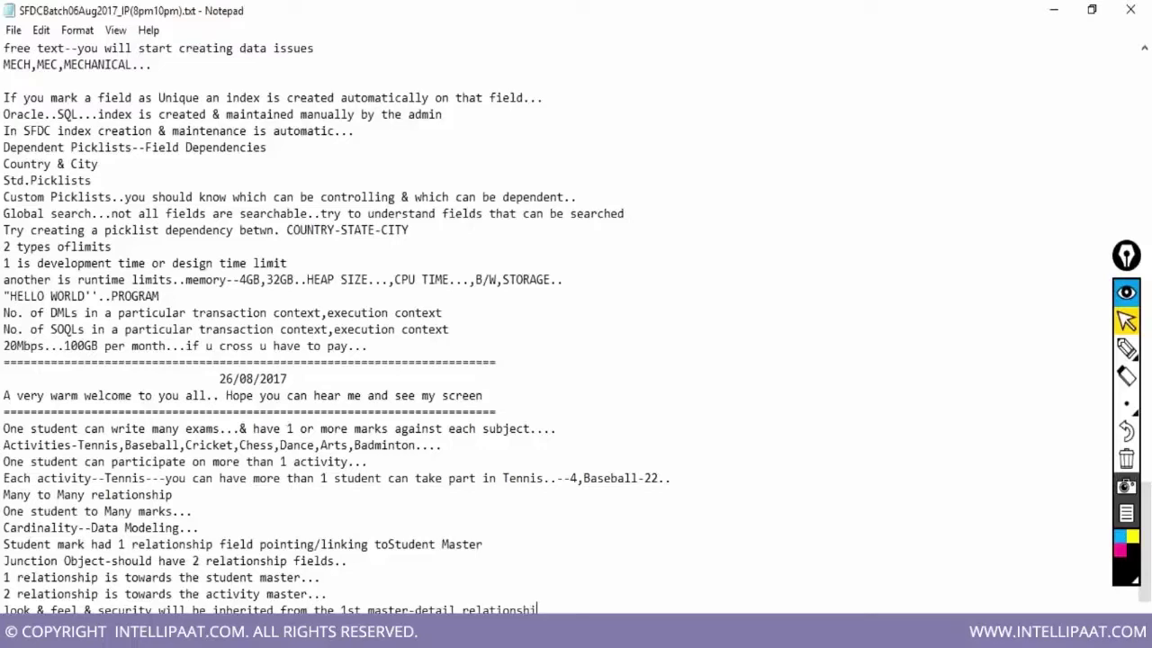
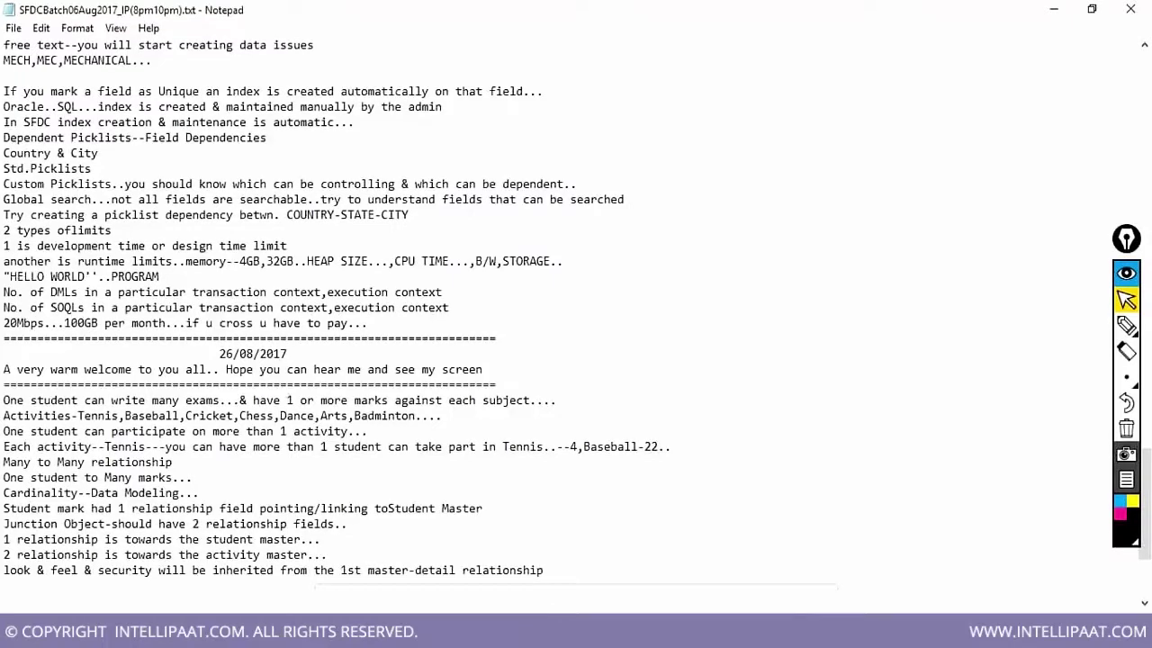
Add the line 'SEARCH LAYOUT,PAGE LAYOUT & RELATED LISTS..' and begin the 'ABILITY TO CREATE CHILD RECORDS' note
key(Return)
text(SEARCH LAYOUT,PA)
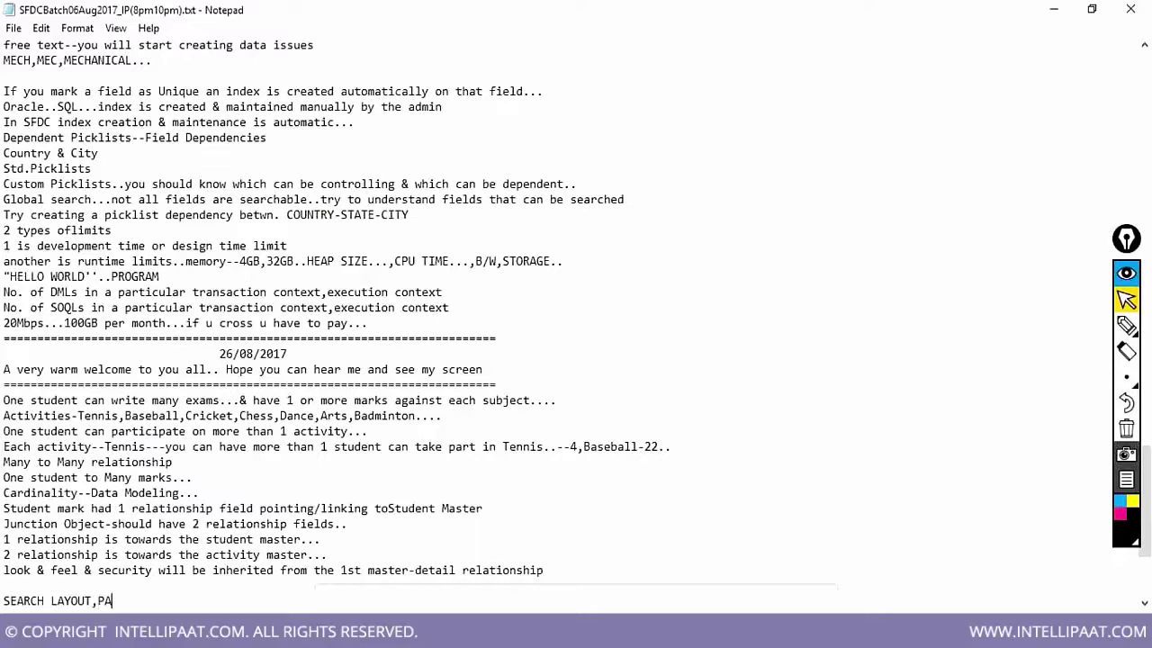
text(GE LAYOUT & RELATED)
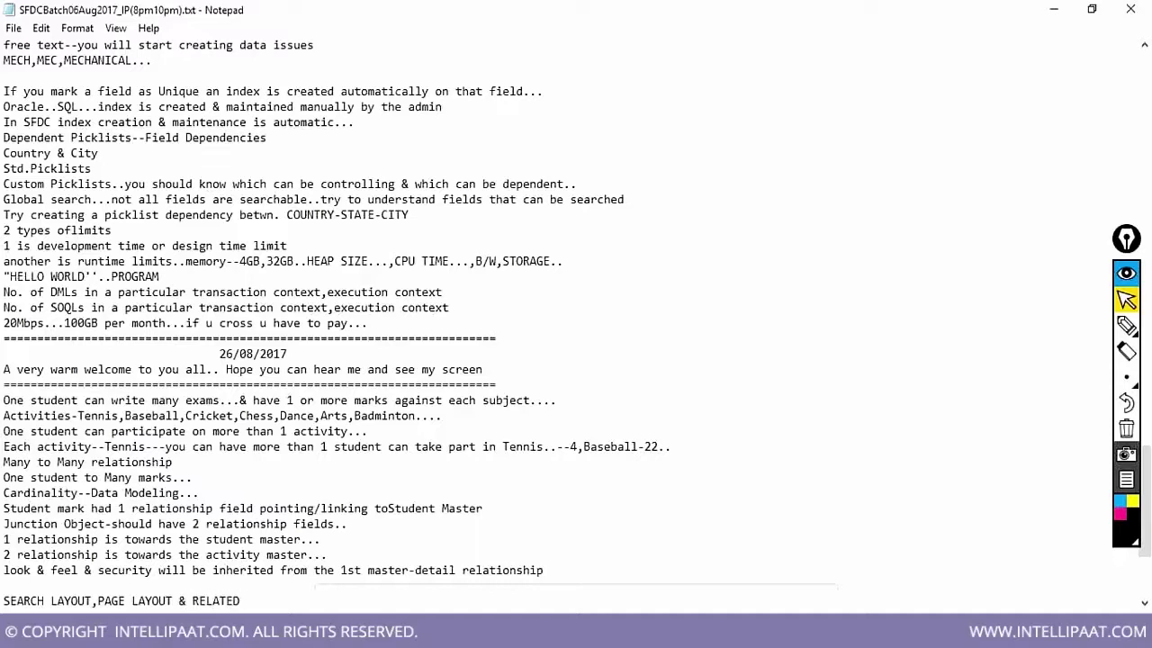
text( LISTS..)
key(Return)
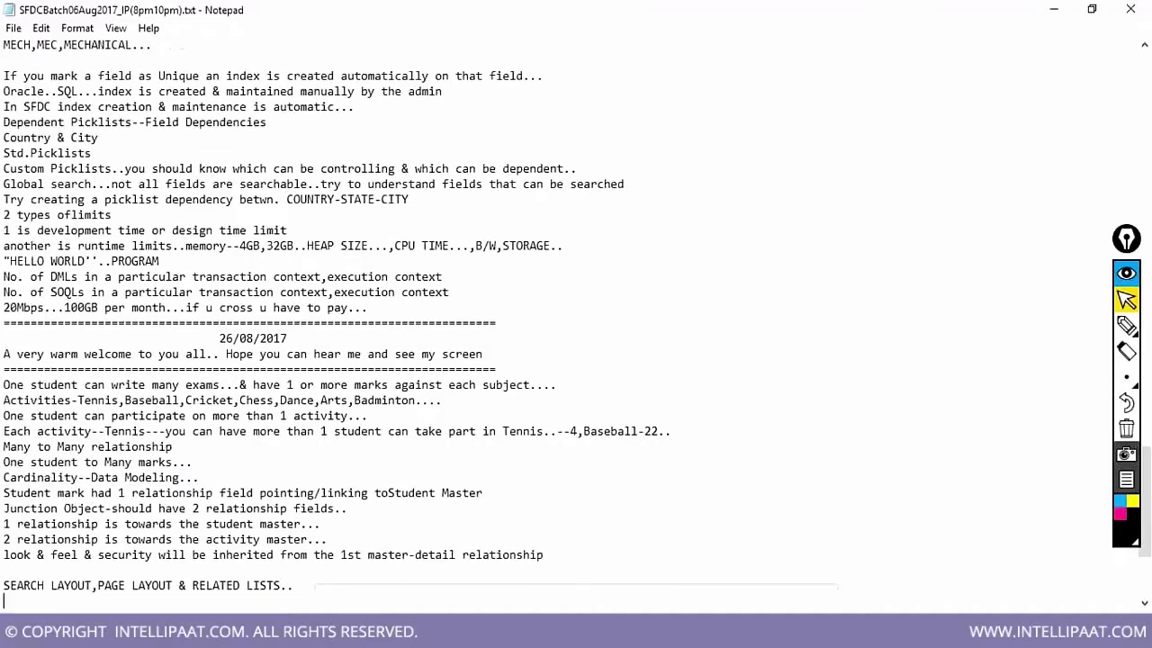
text(ABILITY TO CREATE )
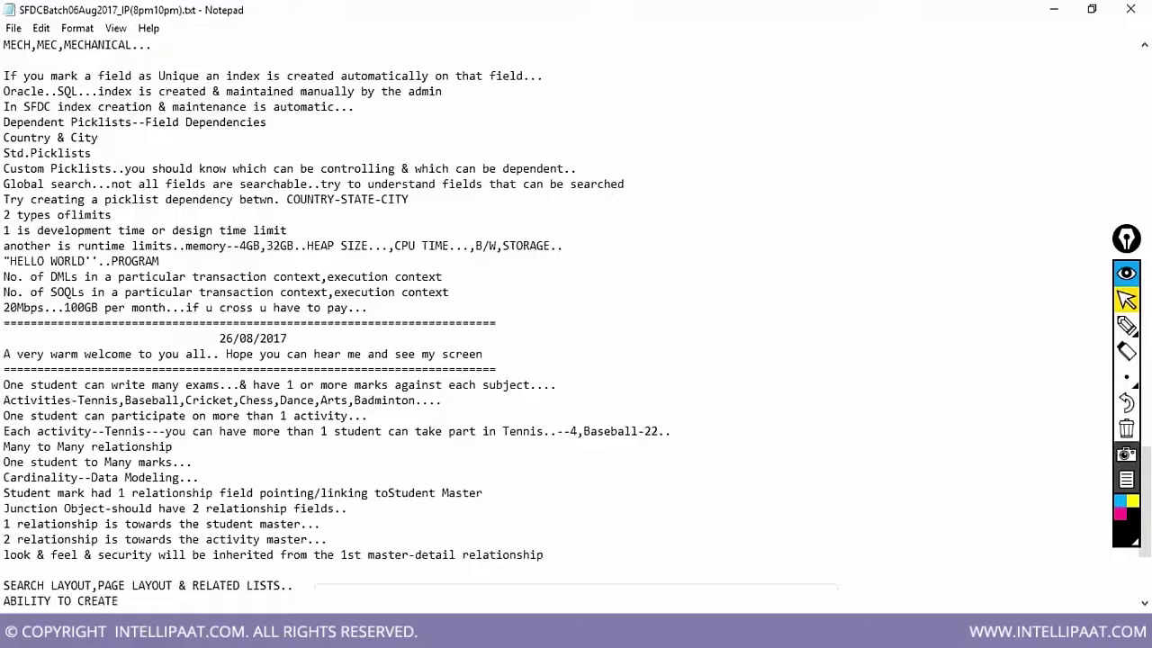
text(CHILD RECORDS FROM T)
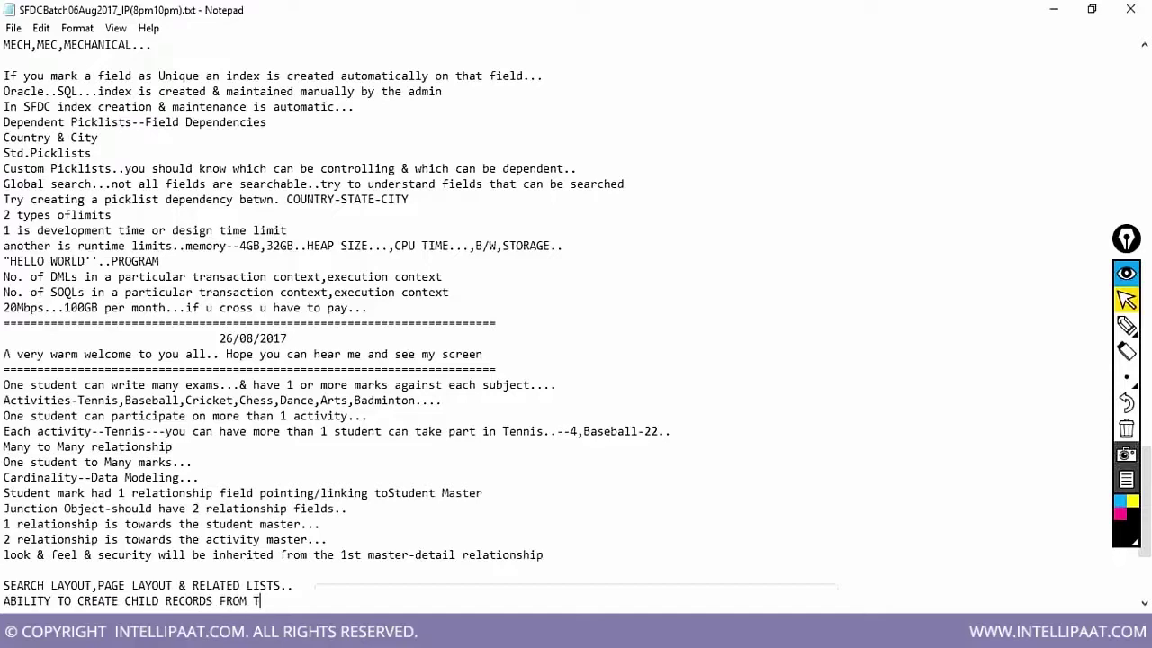
text(HE PARE)
Add the child-record note 'FROM ACTIVITY MASTER--ADD NEW STUDENTS TO THE ACTIVITY', fixing the missing space
key(ctrl+z)
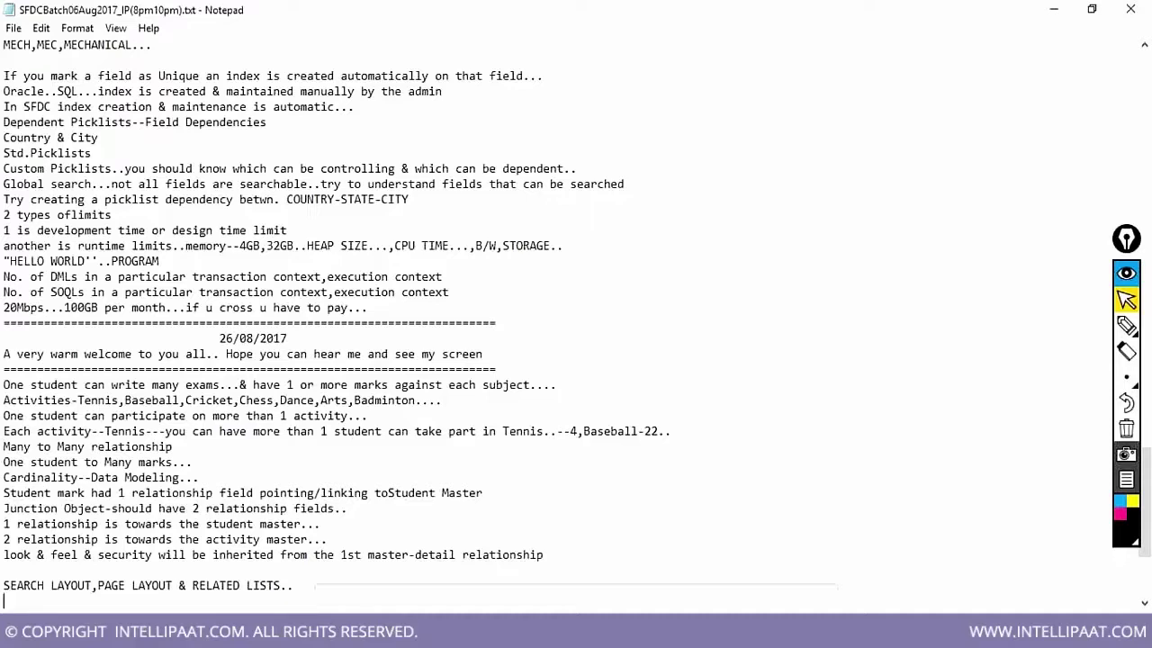
key(Return)
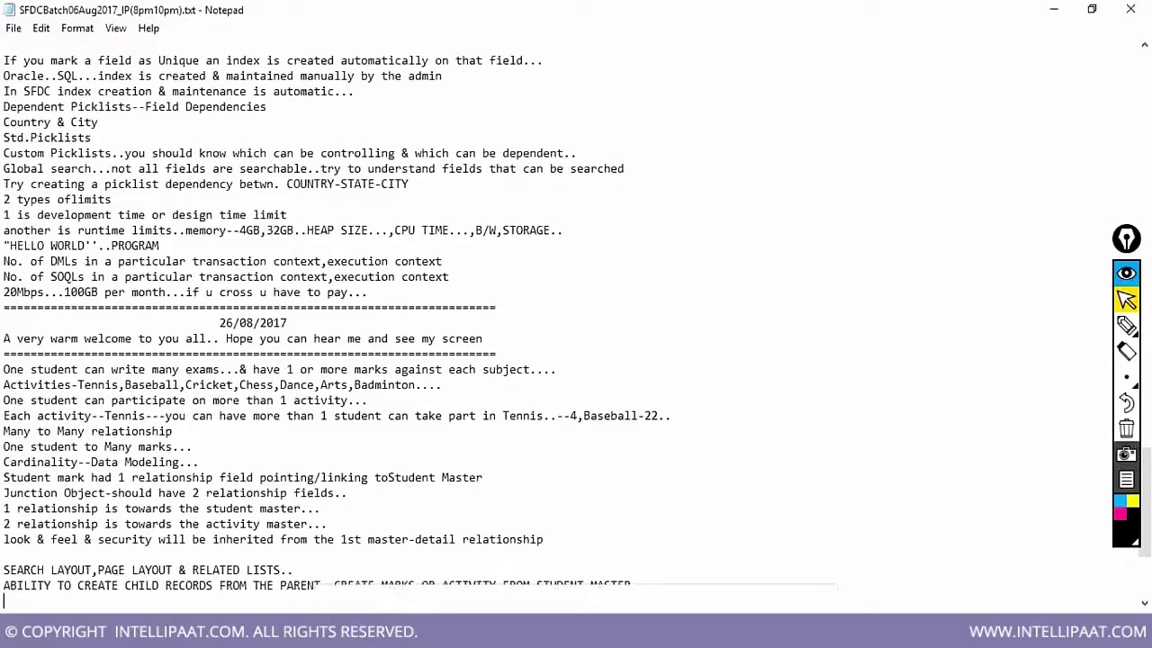
text(FROMACTIVITY MASTER)
key(Home)
click(9, 600)
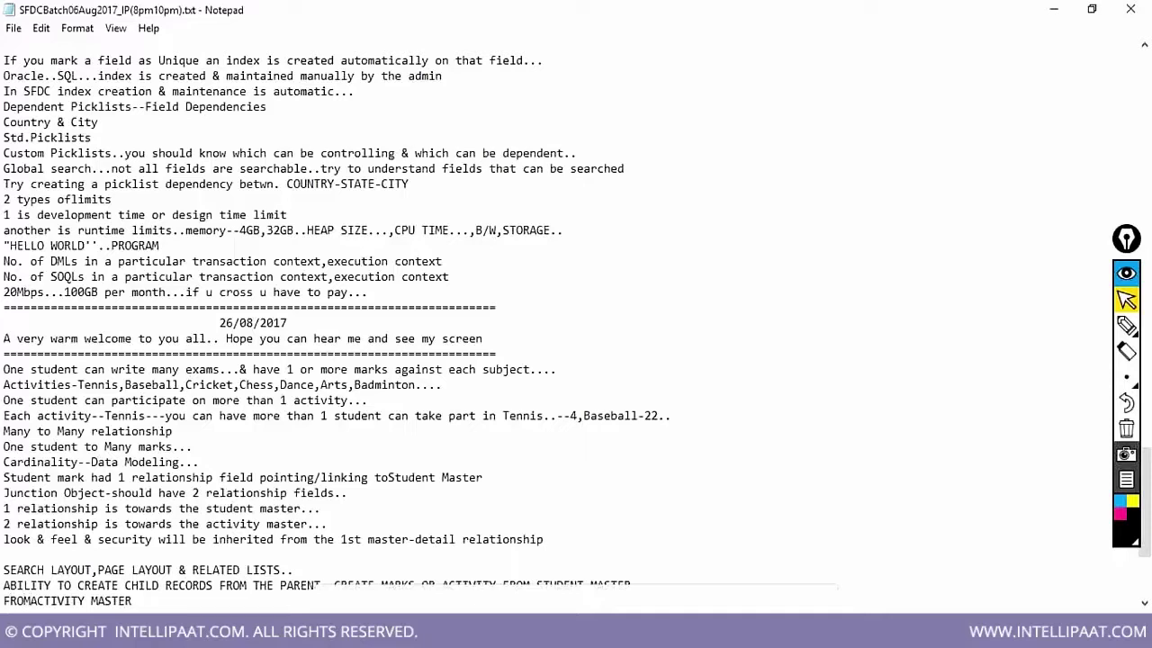
key(End)
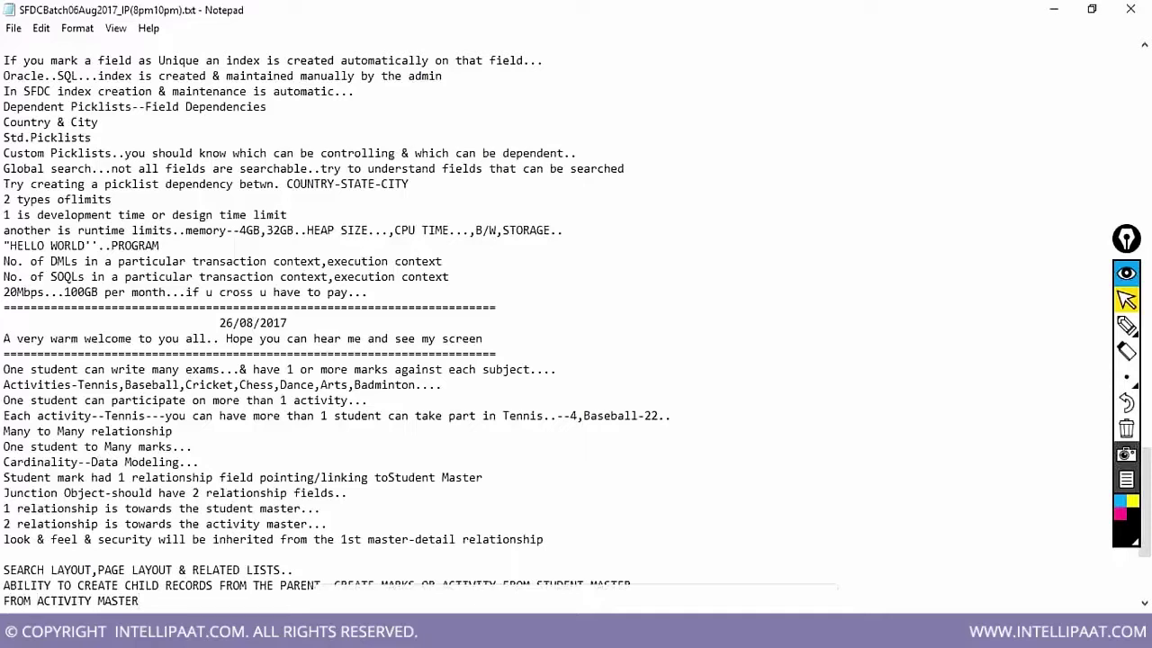
text(--ADD NEW STUDENTS)
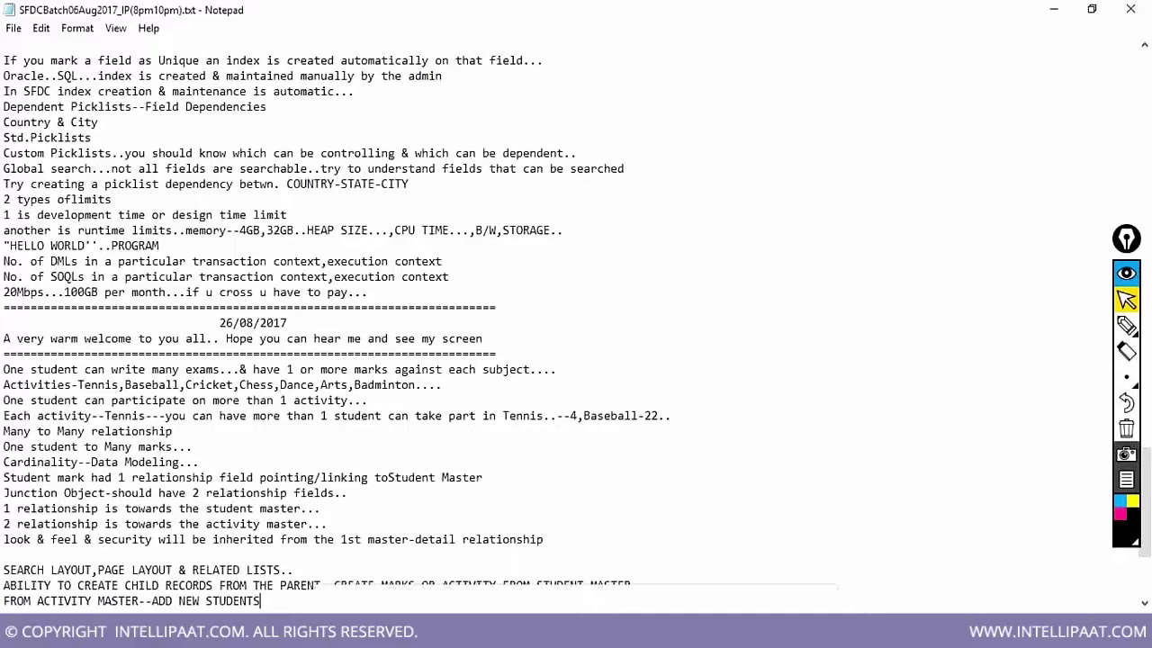
text( TO THE)
text(ACTIVITY)
key(Return)
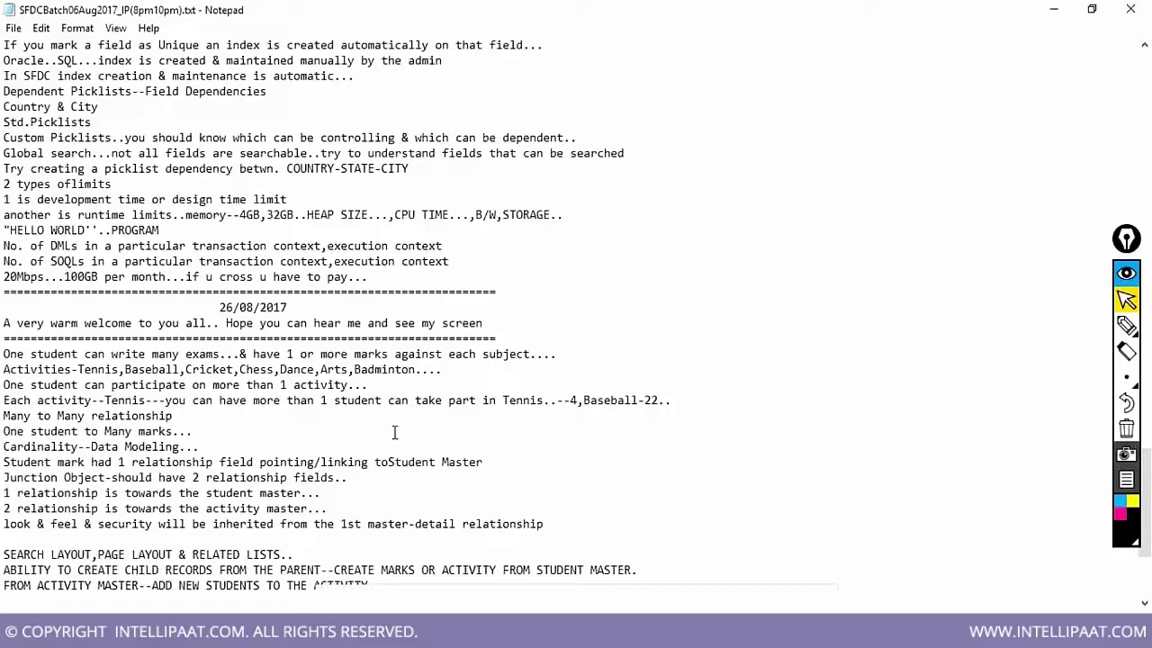
Save the Notepad class notes file
click(1145, 602)
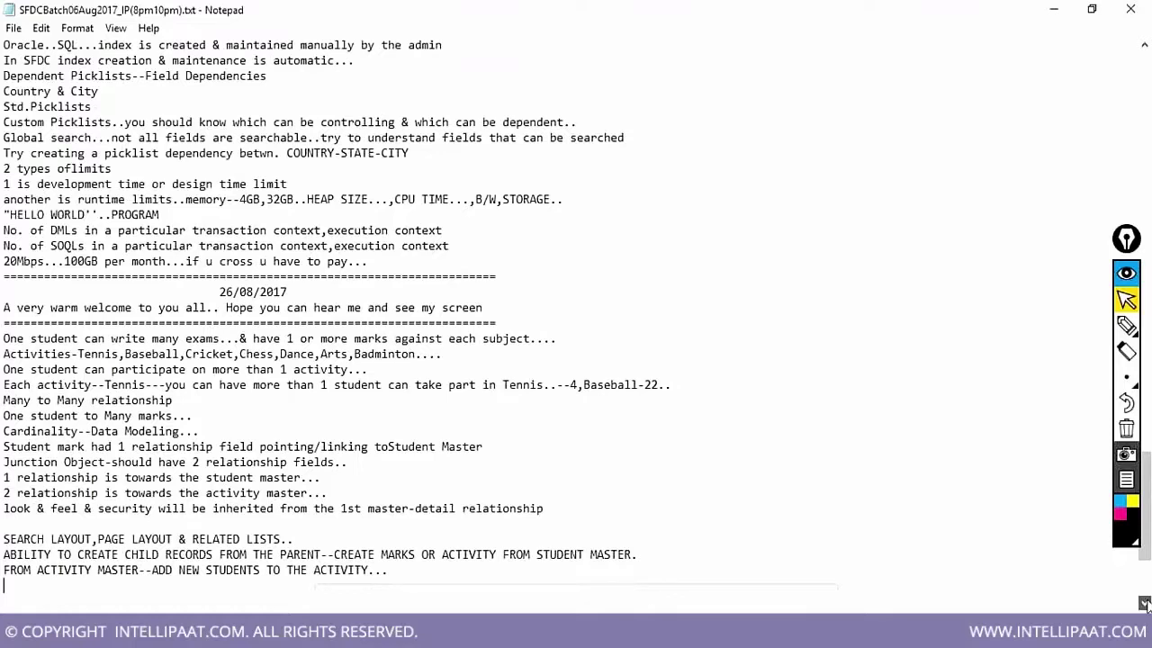
click(1144, 603)
scroll(1144, 603, down, 1)
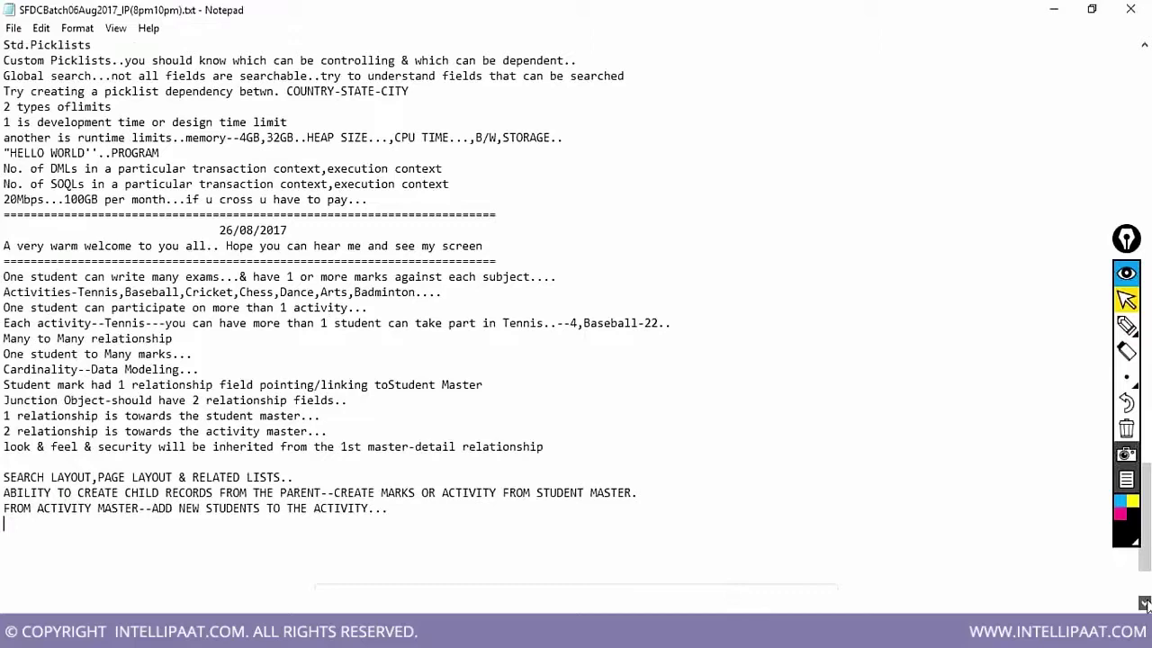
scroll(1144, 602, down, 2)
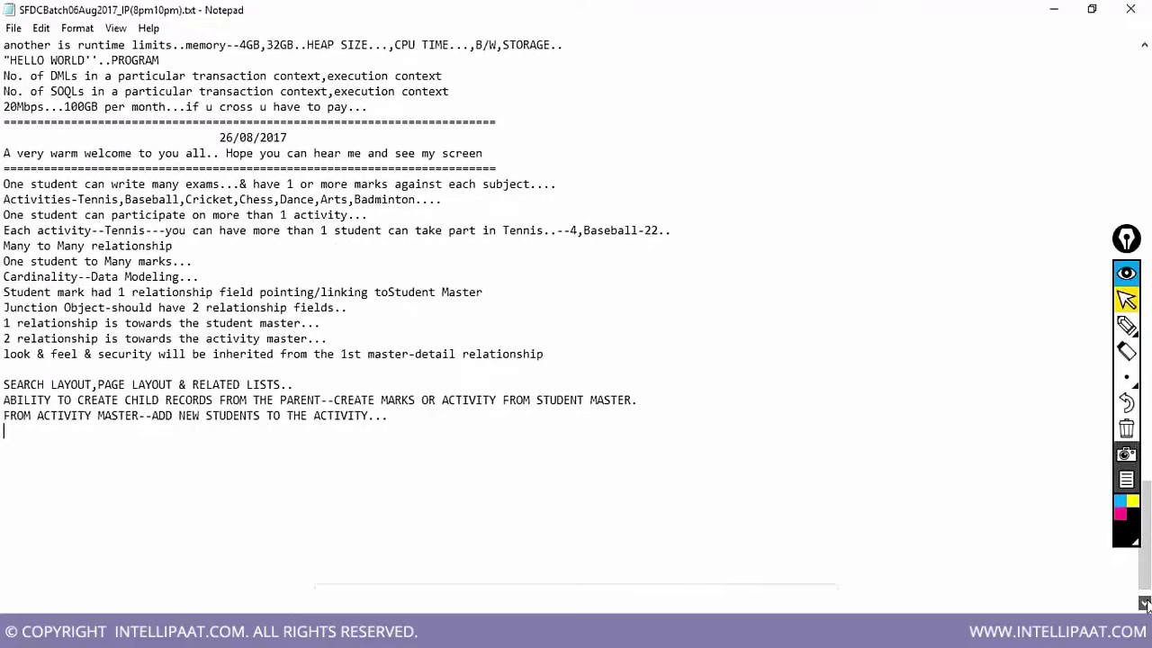
click(1144, 603)
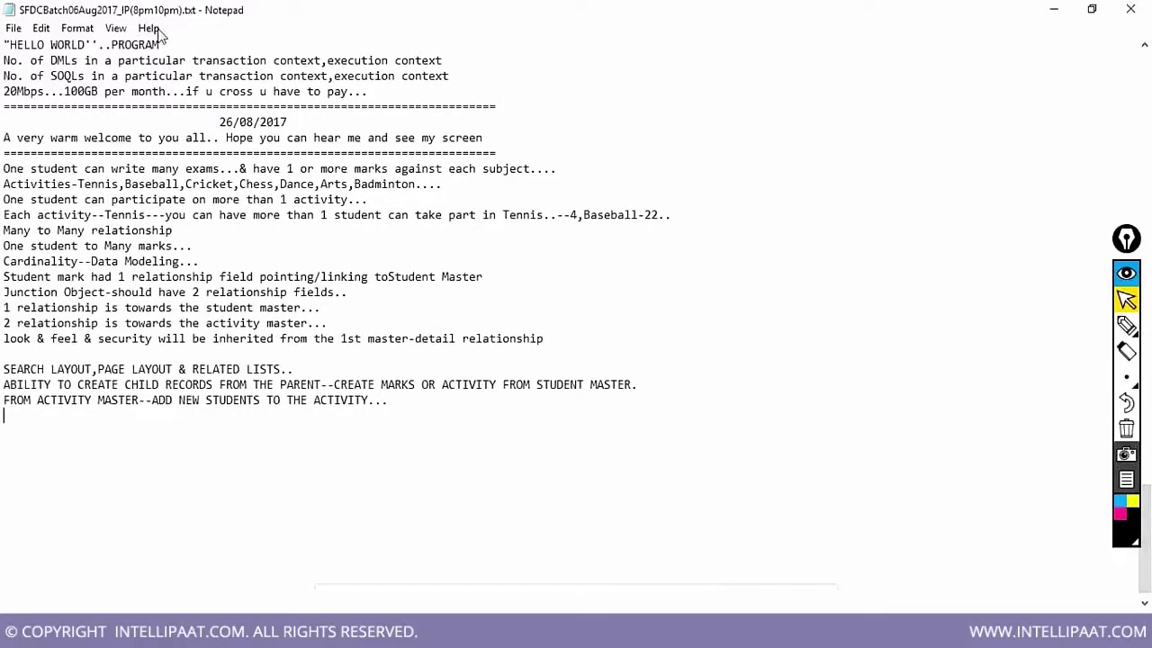
click(13, 30)
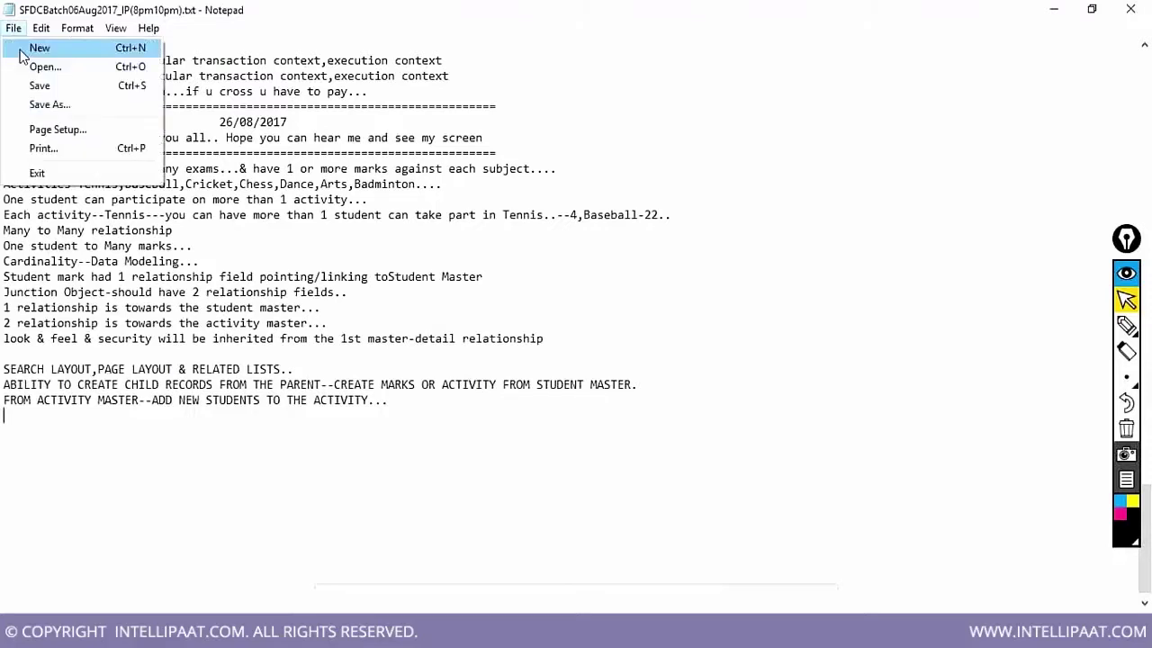
click(27, 86)
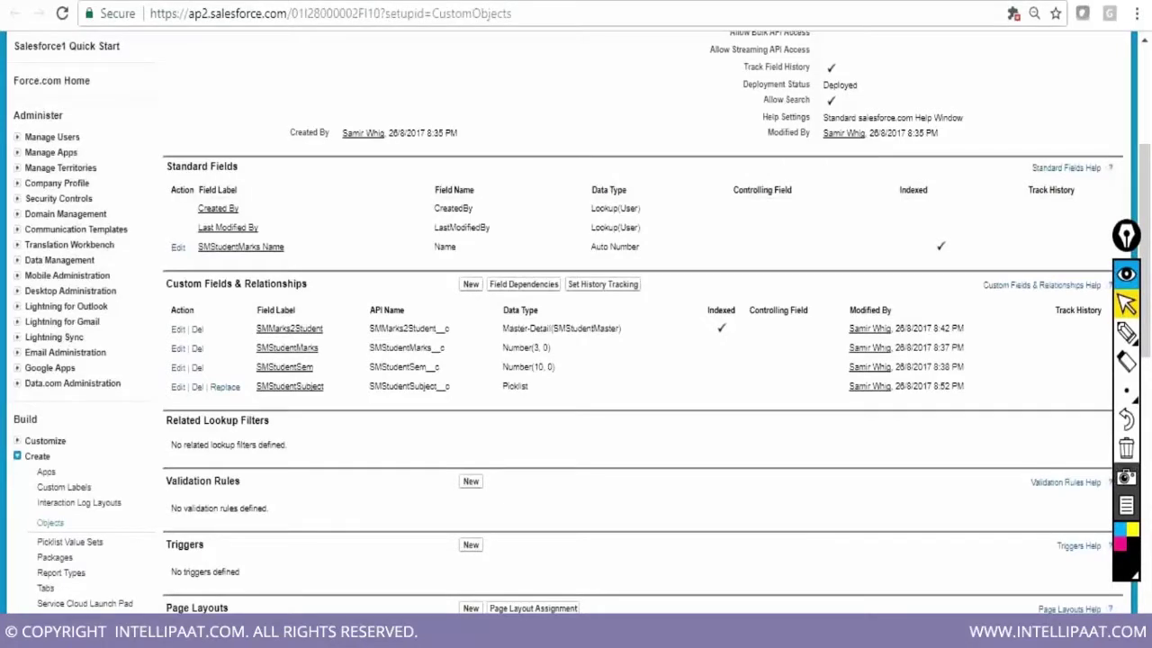
Scroll the SMStudentMark object page down to Search Layouts, highlight Lookup Dialogs, then return to the top
scroll(887, 373, down, 1)
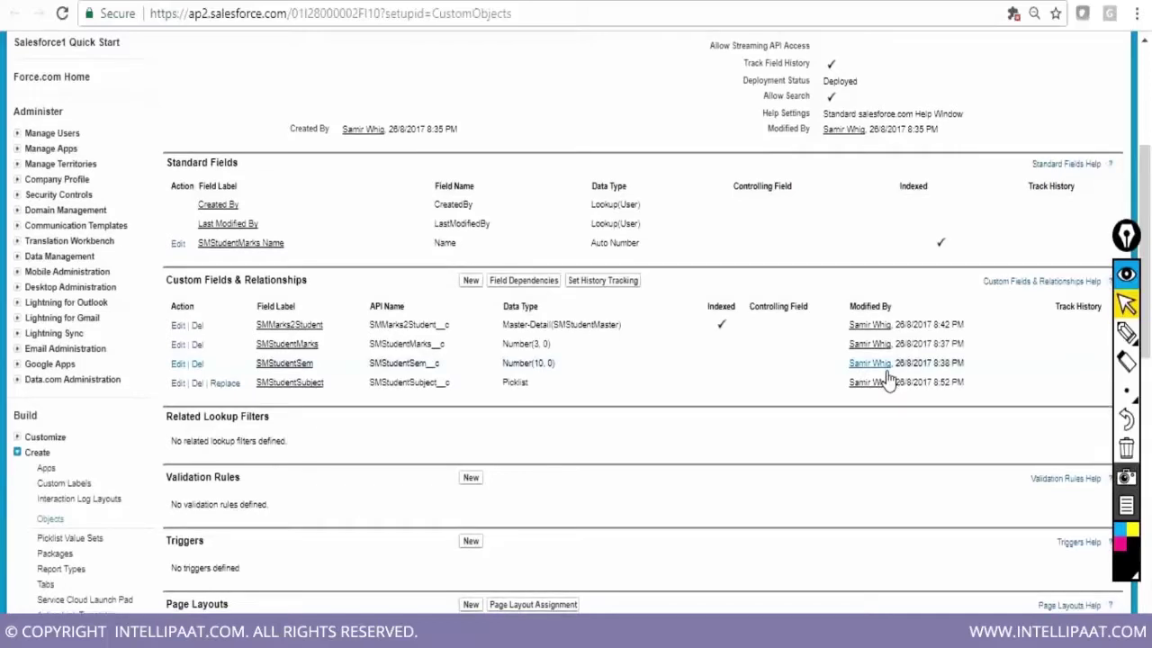
scroll(888, 381, down, 3)
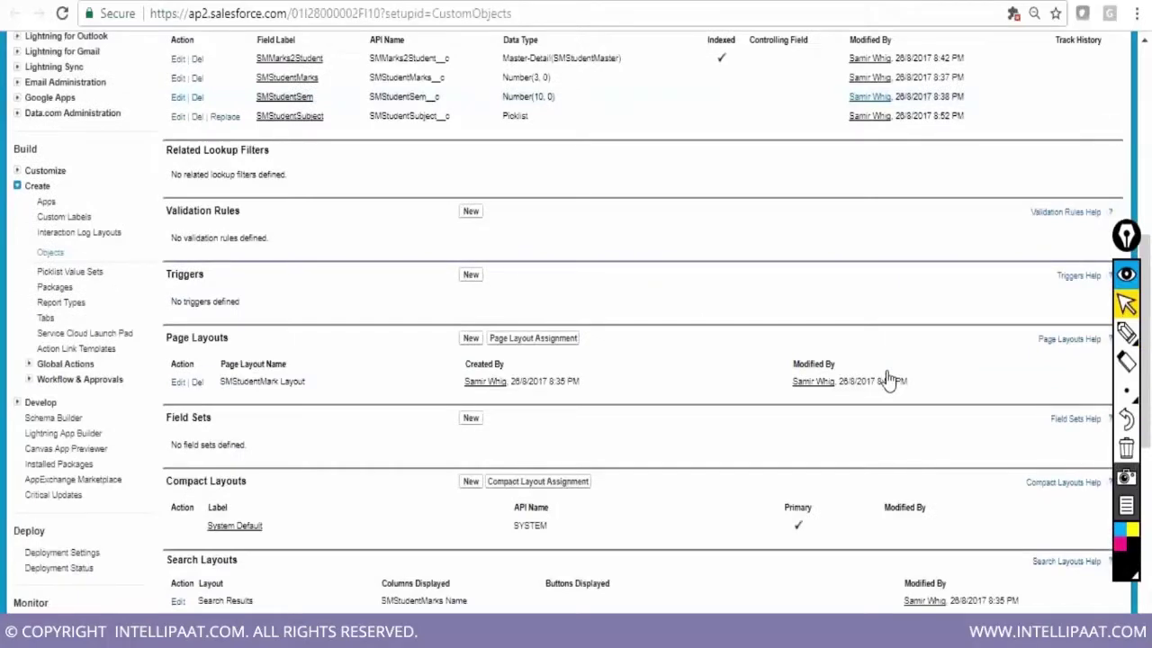
scroll(888, 380, down, 2)
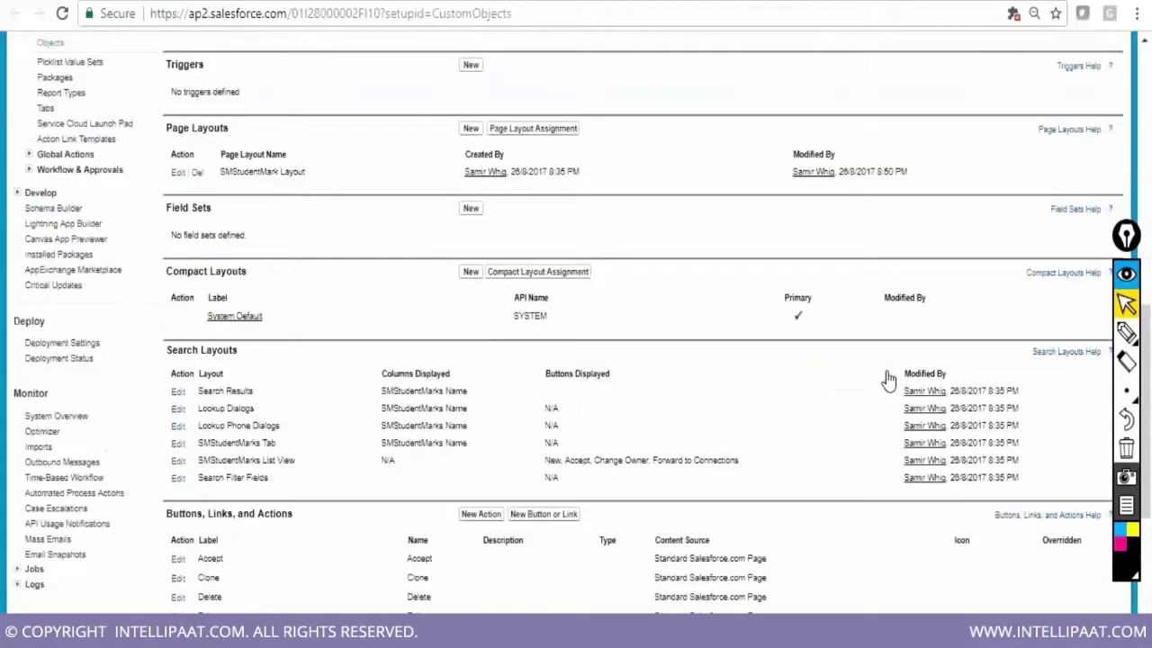
scroll(888, 380, down, 1)
drag(198, 311, 261, 315)
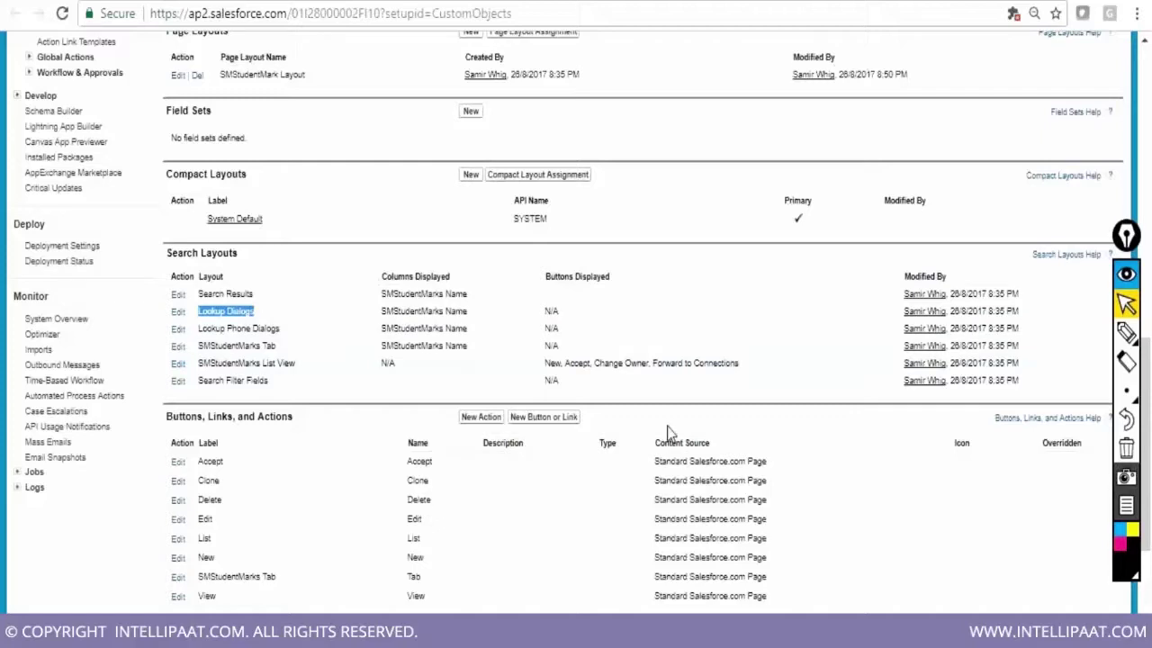
scroll(673, 435, up, 9)
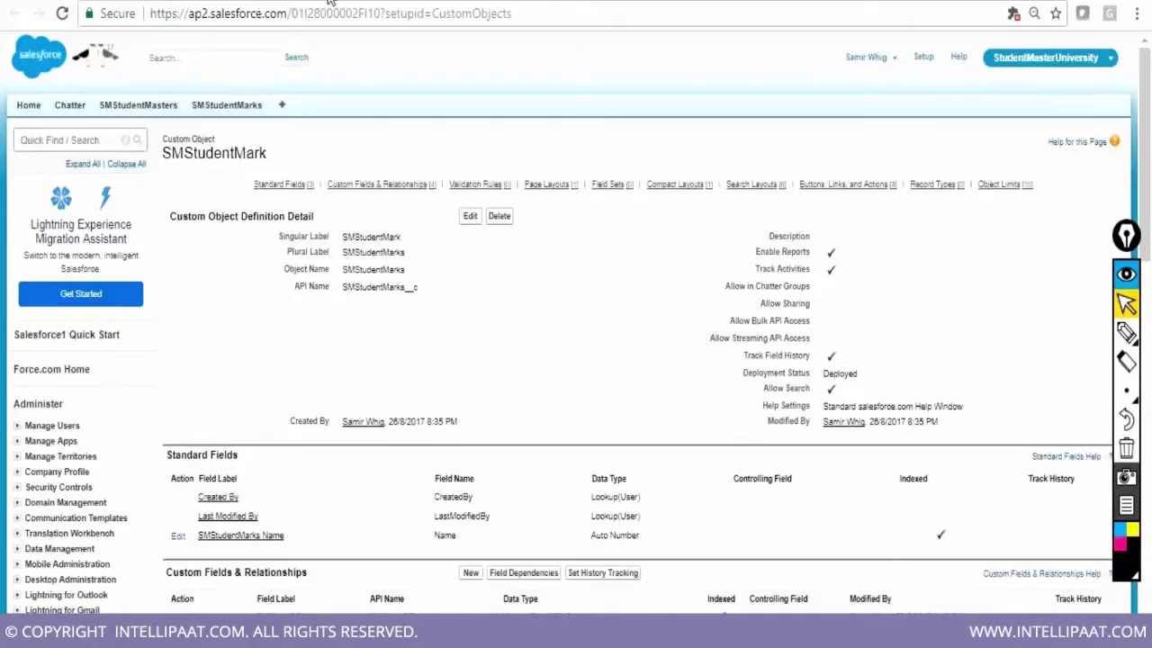
Open the SMStudentMasters records list and highlight the columns shown in its Tab layout
click(151, 108)
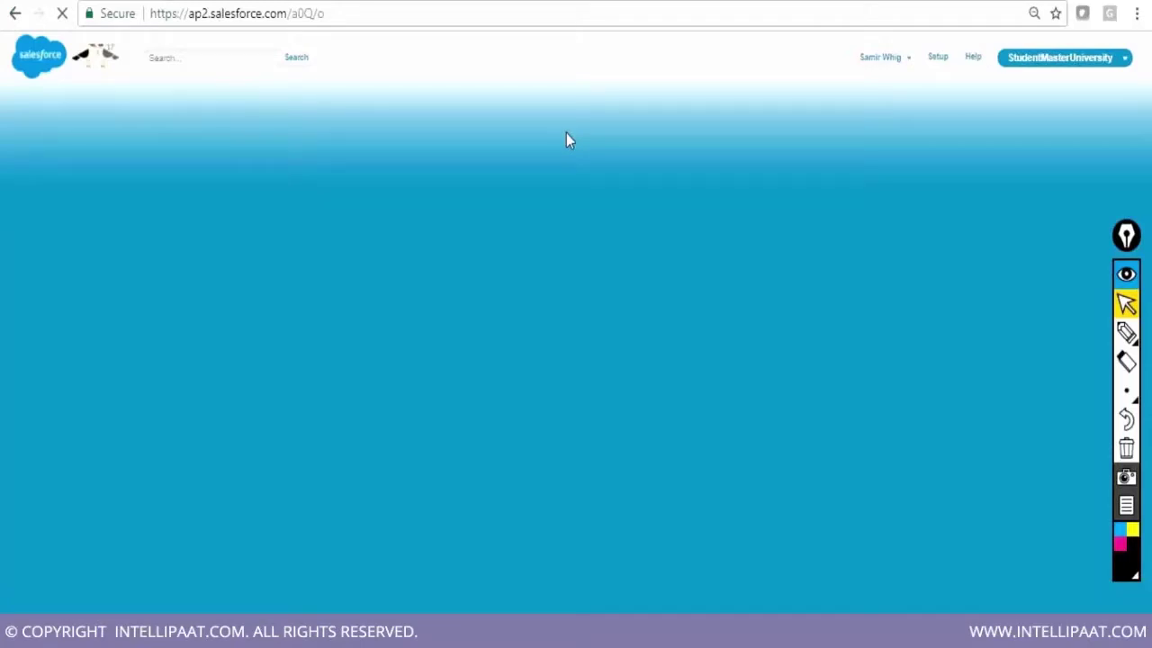
mouse_move(1086, 192)
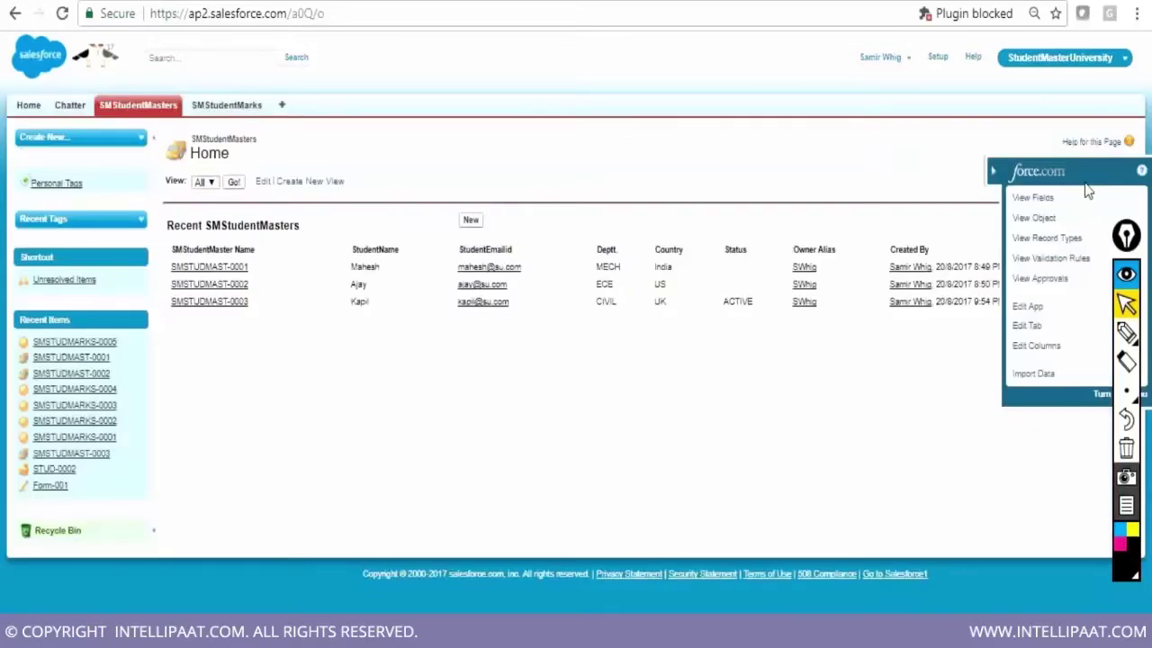
click(1043, 217)
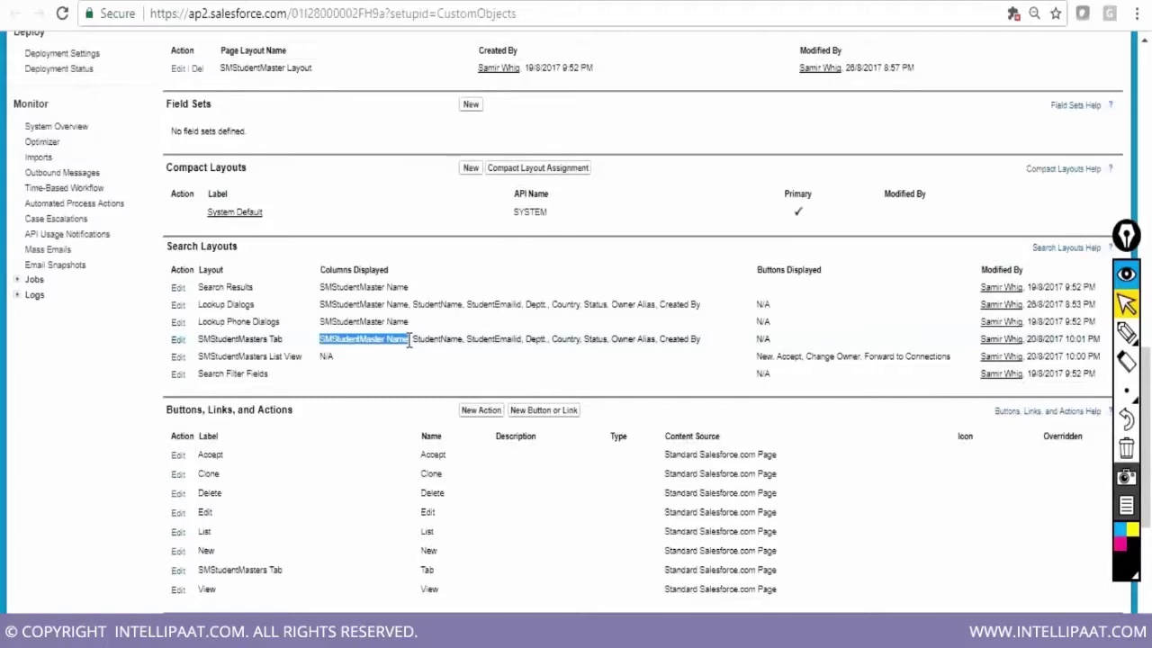
drag(410, 341, 702, 347)
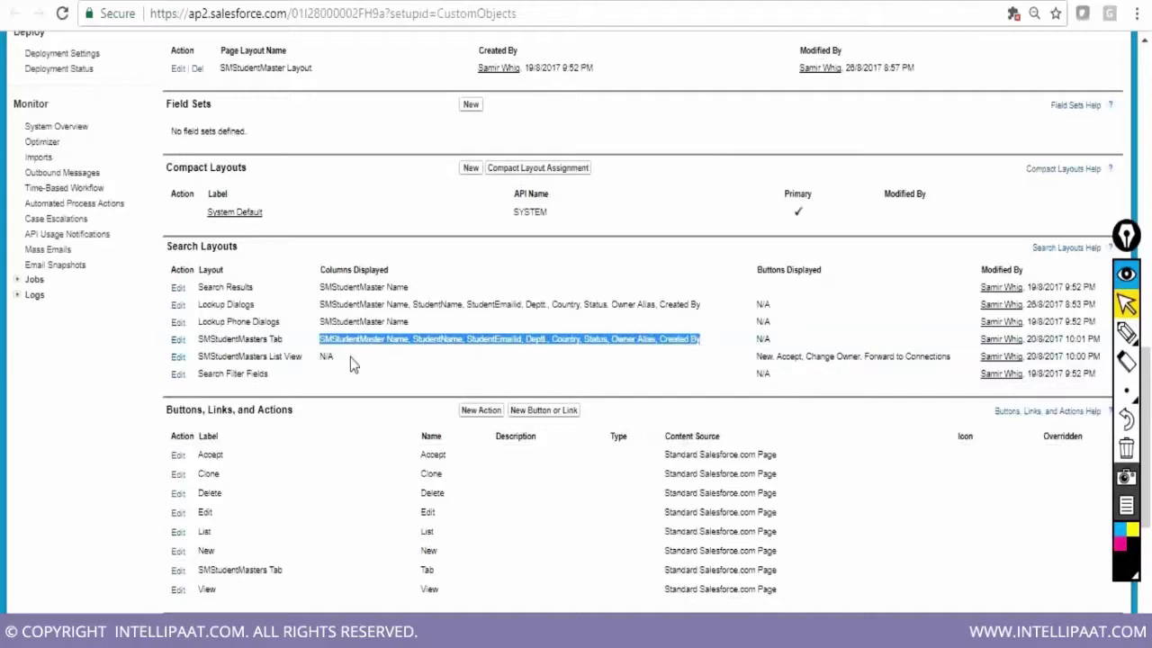
Circle the Recent SMStudentMasters table, then switch to the SMStudentMaster object definition tab
scroll(418, 346, up, 1)
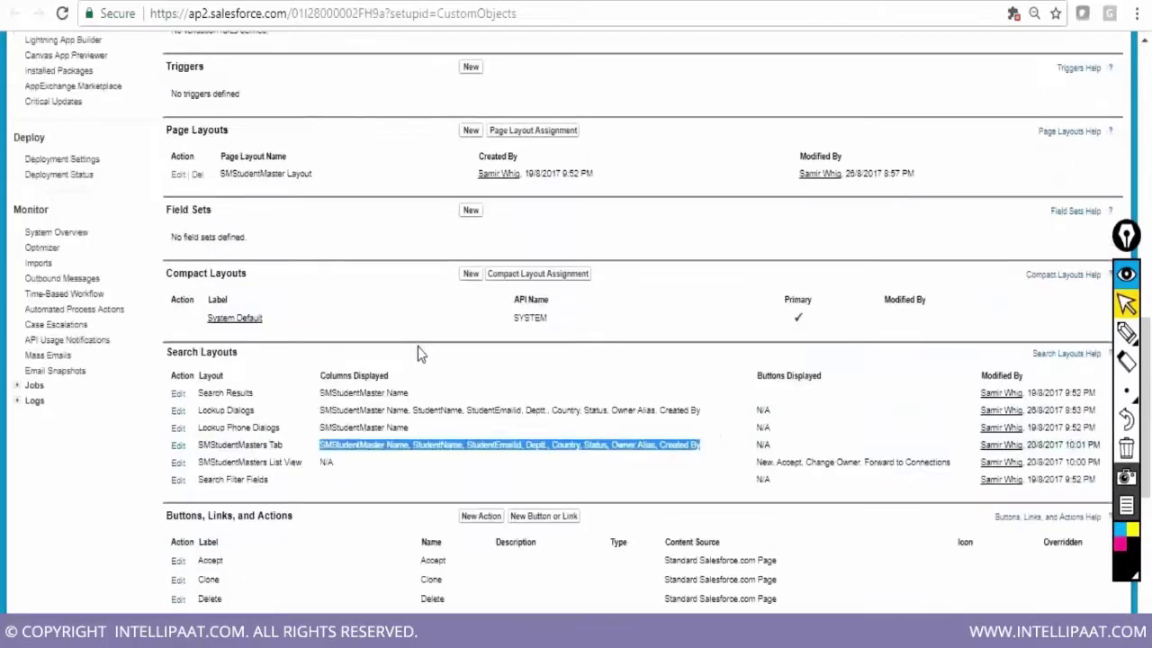
scroll(418, 346, up, 5)
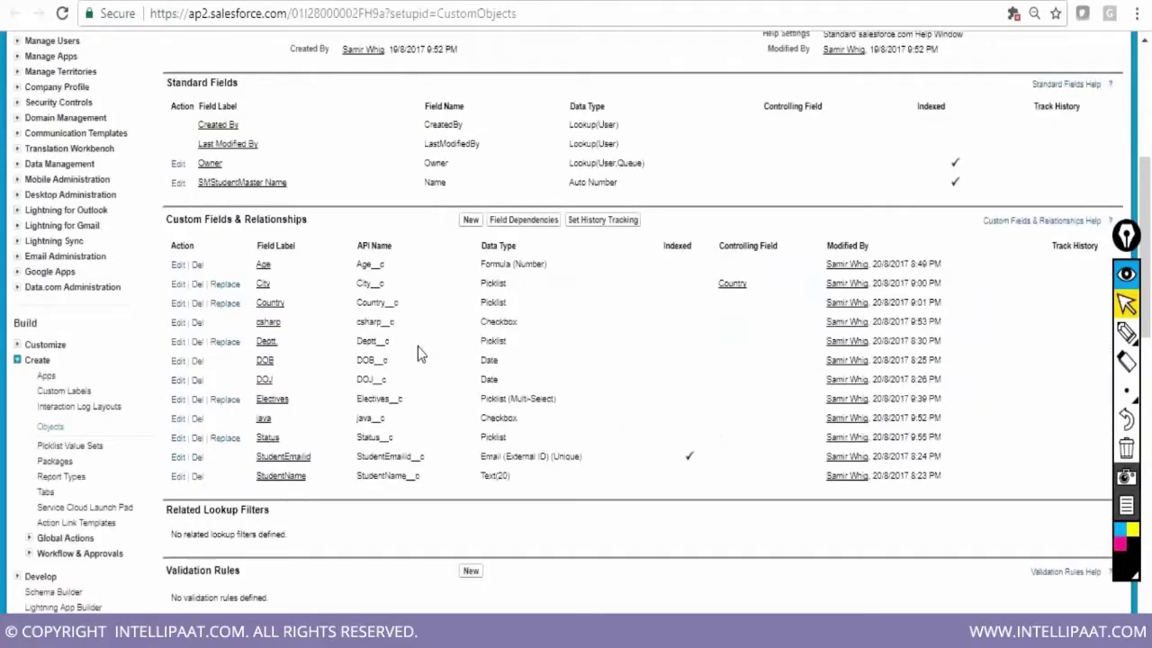
scroll(418, 346, up, 1)
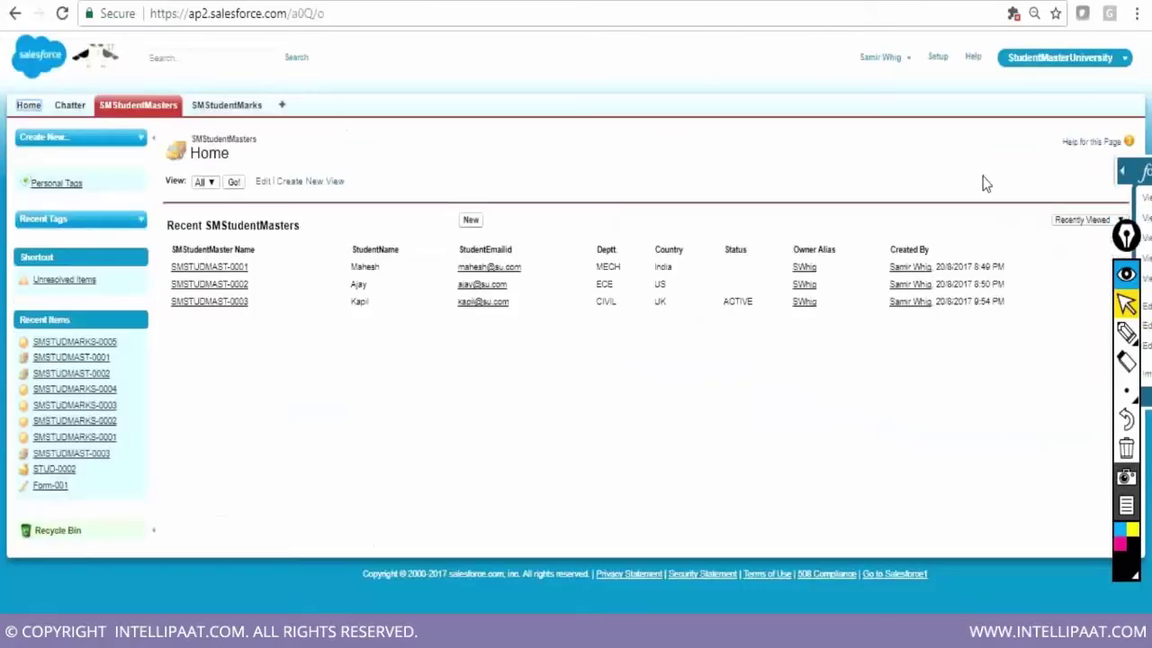
click(1126, 333)
drag(1048, 252, 729, 349)
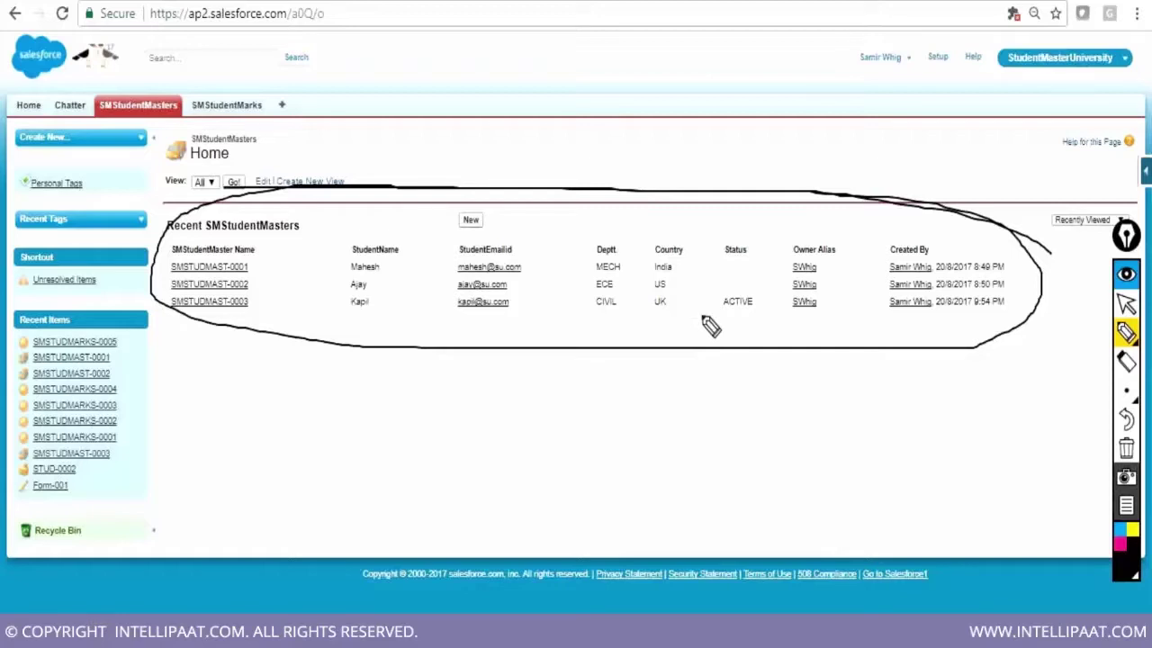
click(1126, 304)
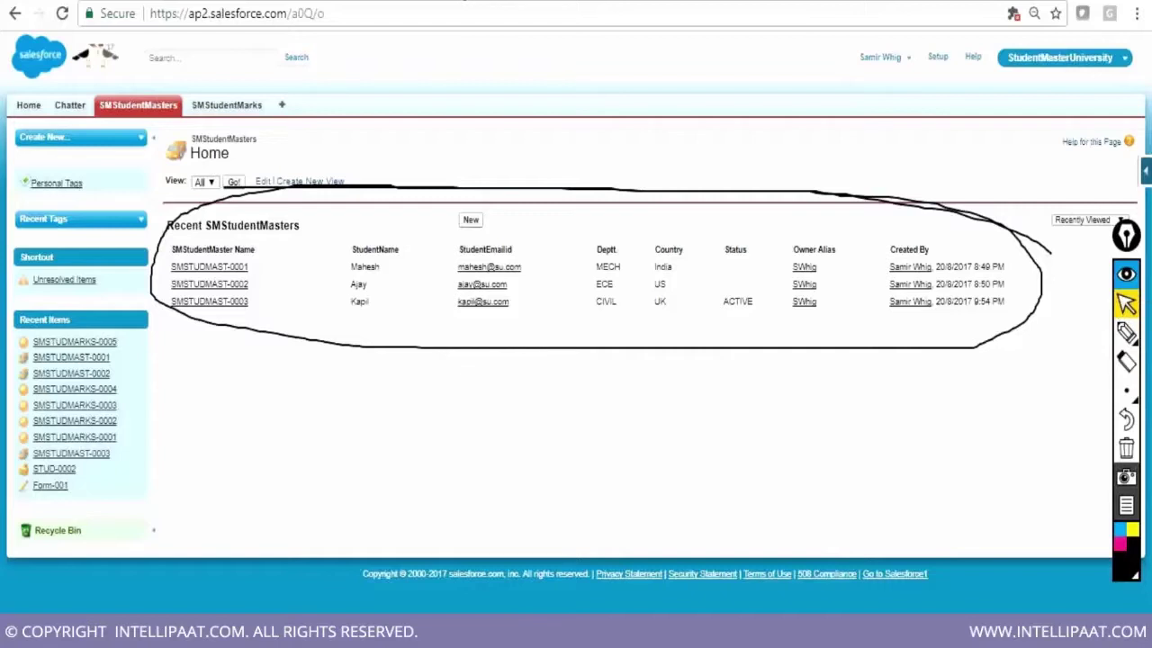
key(ctrl+Tab)
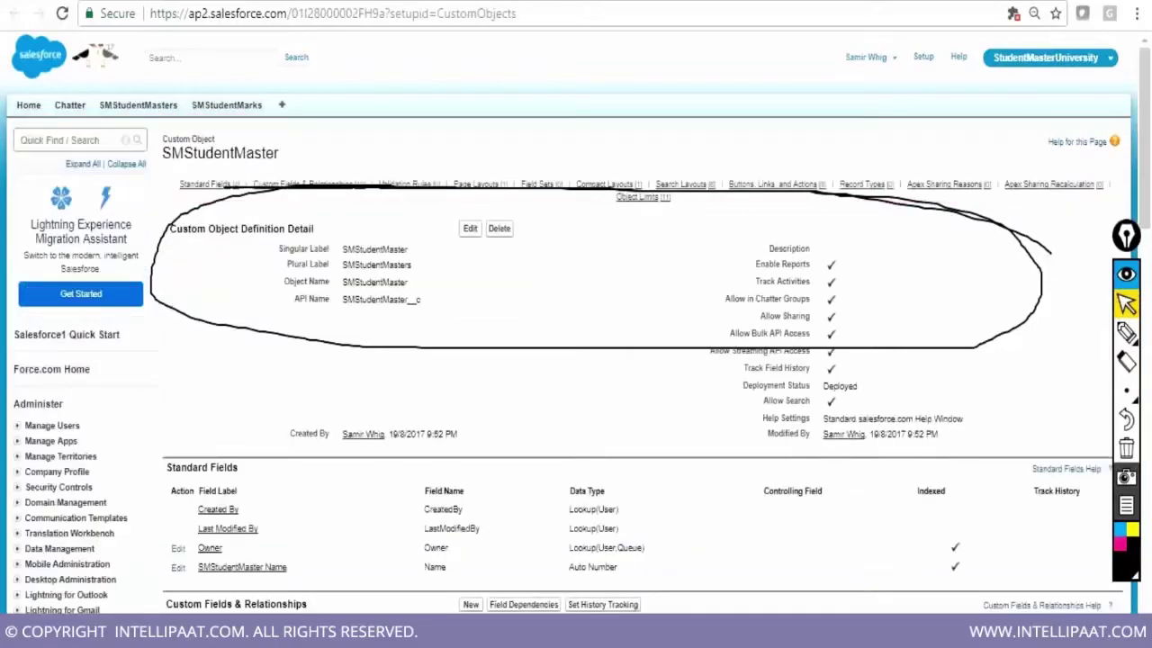
click(1130, 453)
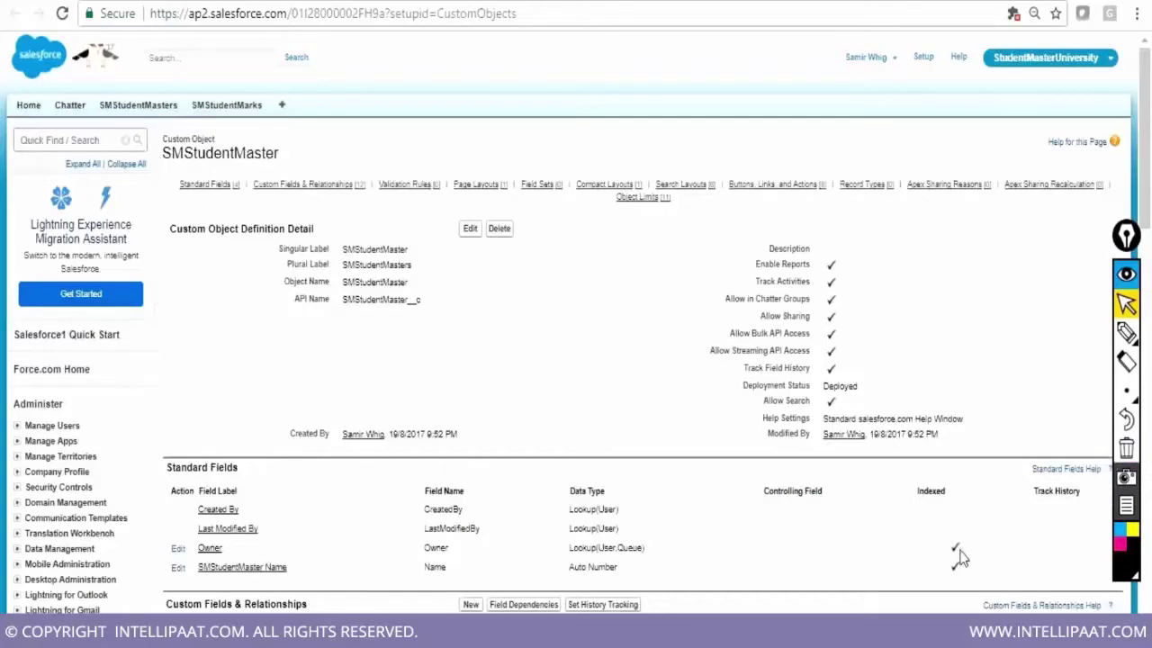
scroll(960, 554, down, 1)
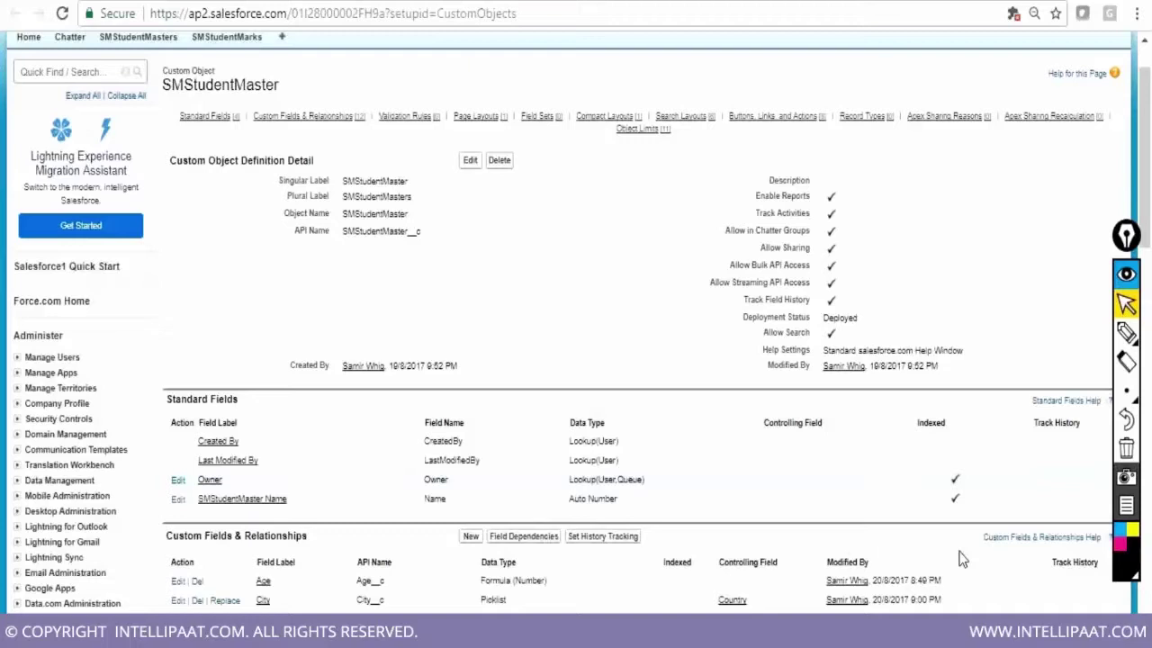
scroll(959, 559, down, 5)
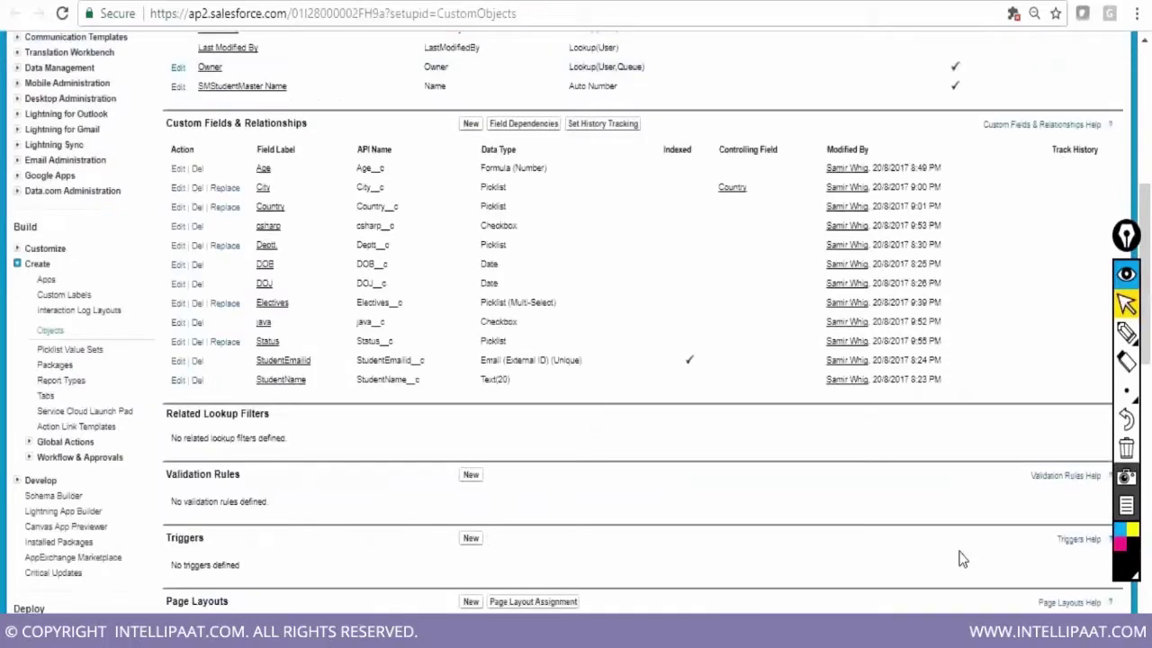
scroll(960, 559, down, 6)
drag(199, 402, 408, 401)
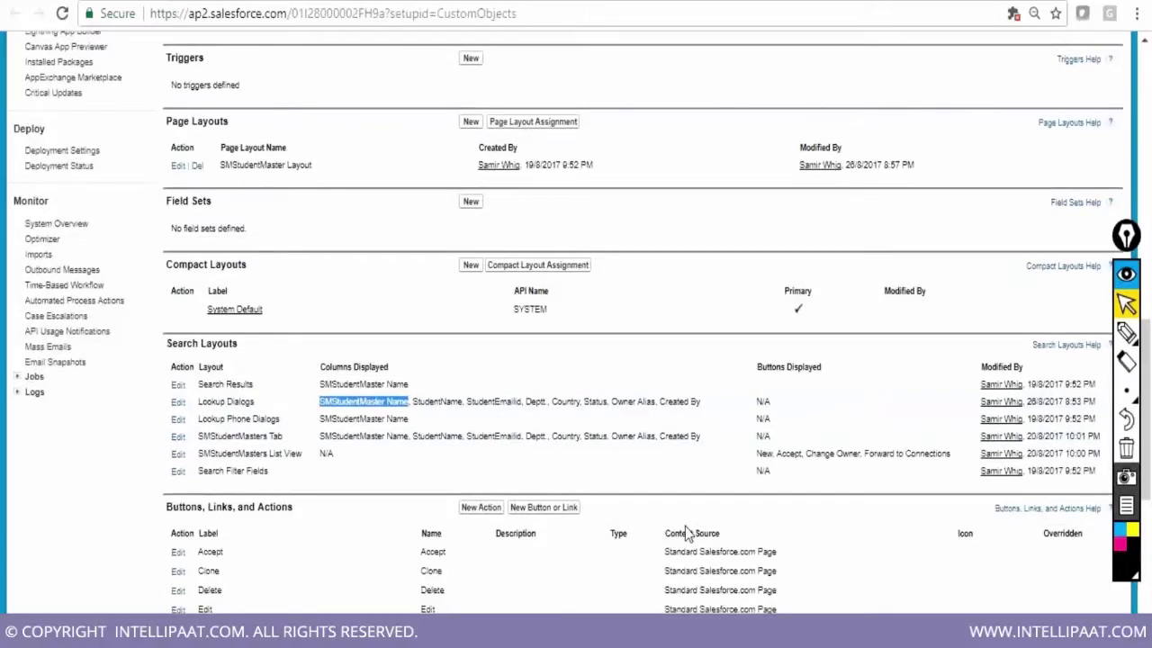
scroll(686, 532, up, 6)
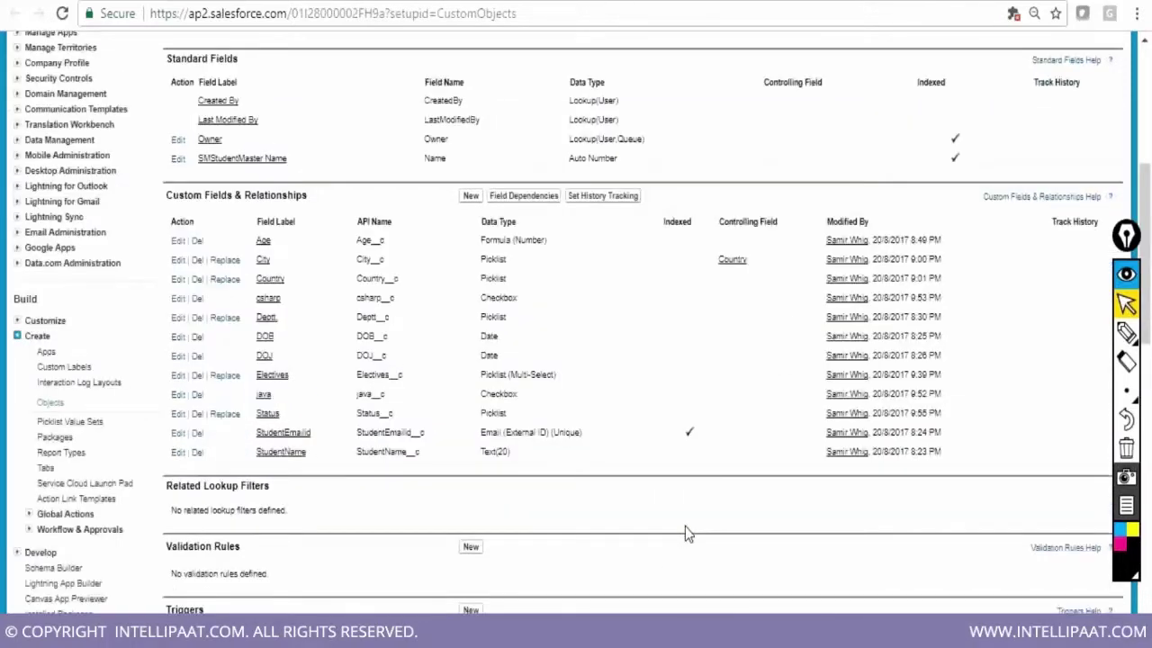
scroll(686, 534, up, 1)
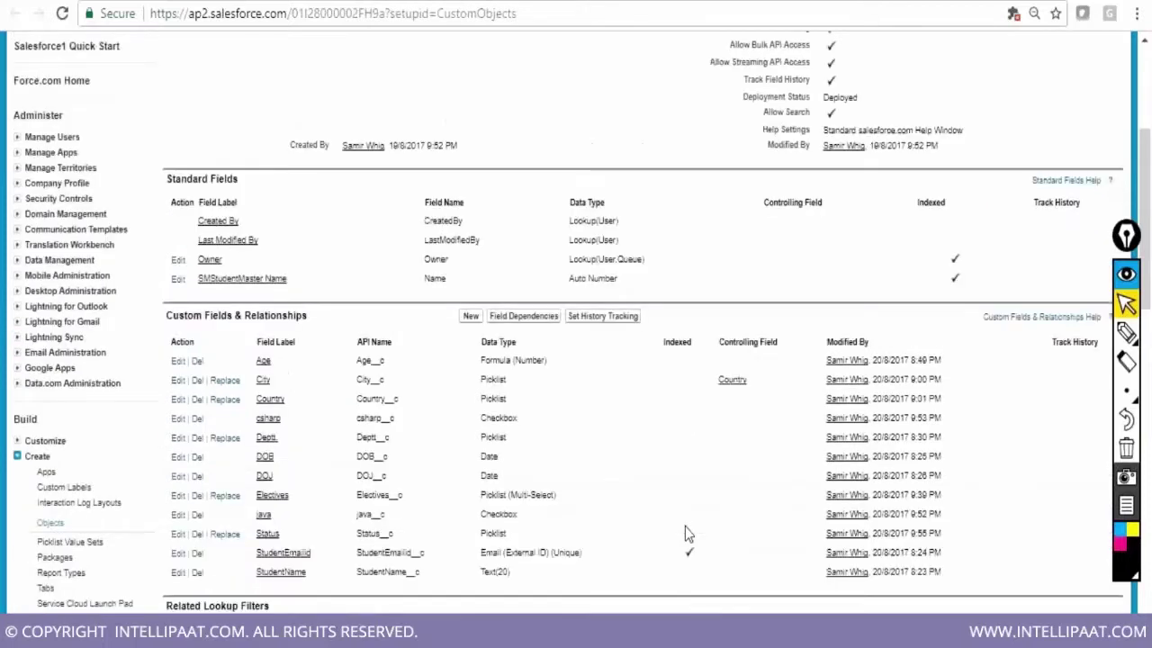
click(471, 222)
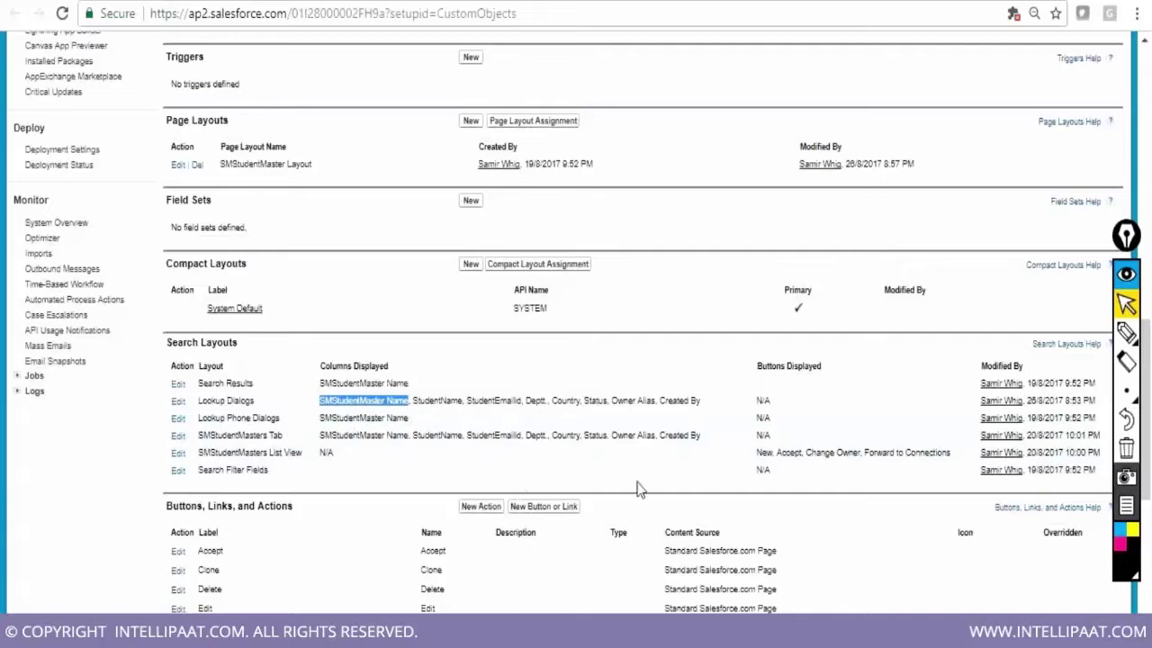
scroll(901, 547, up, 1)
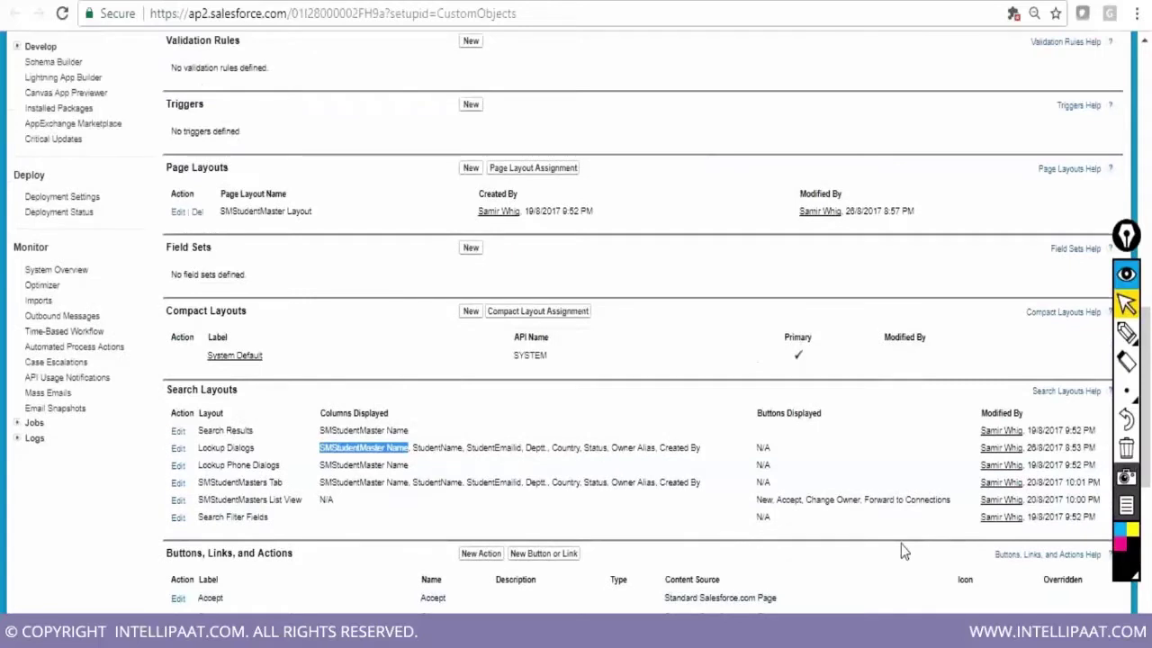
scroll(900, 552, up, 5)
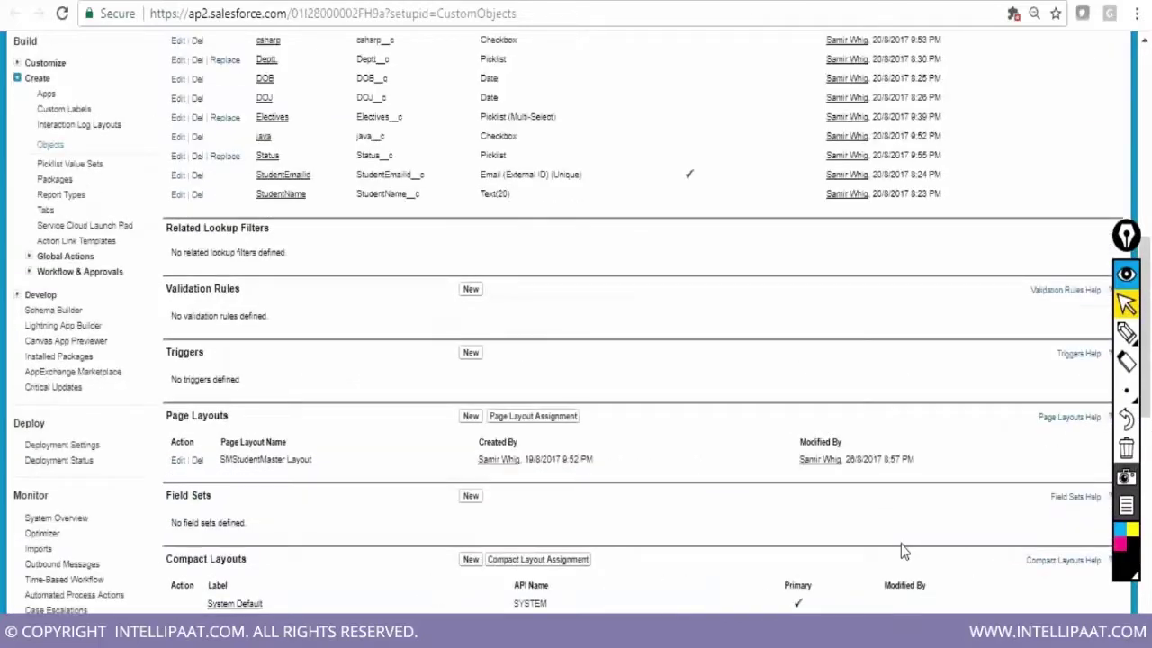
scroll(904, 552, up, 5)
scroll(902, 550, up, 7)
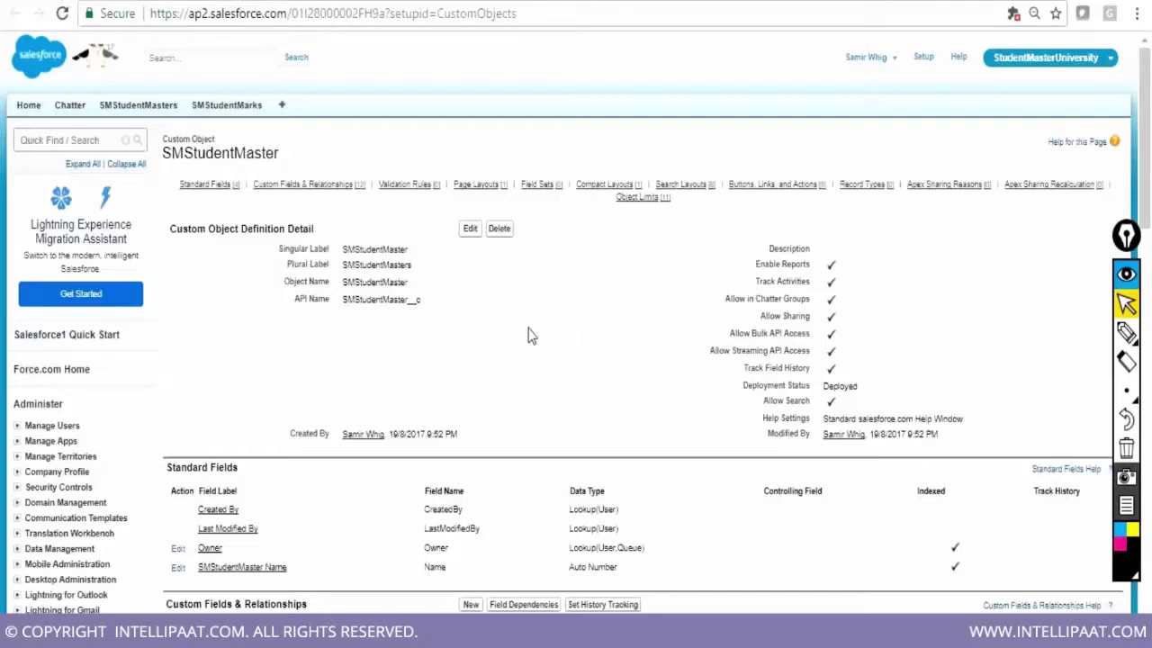
scroll(531, 335, down, 1)
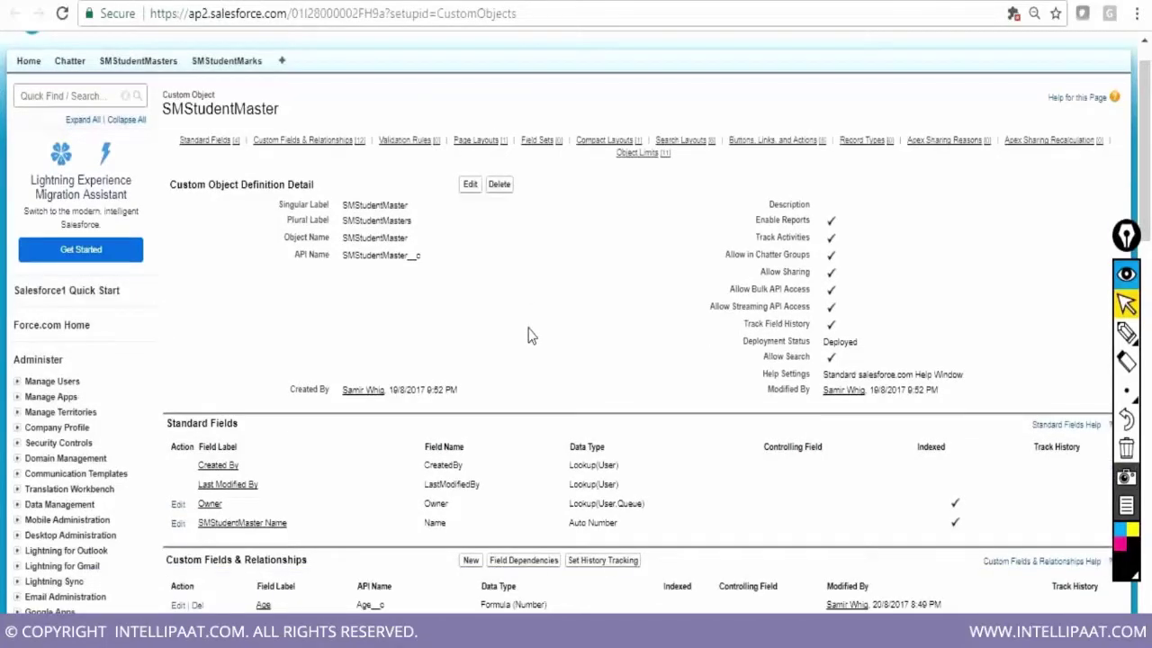
scroll(530, 335, down, 3)
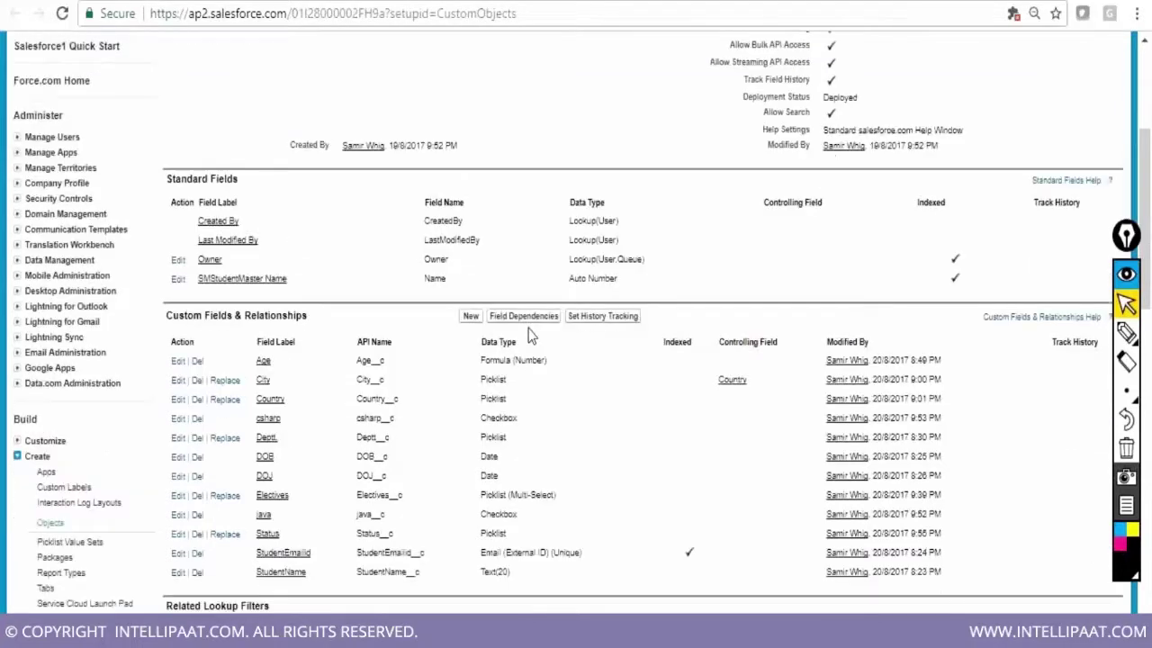
scroll(530, 335, down, 1)
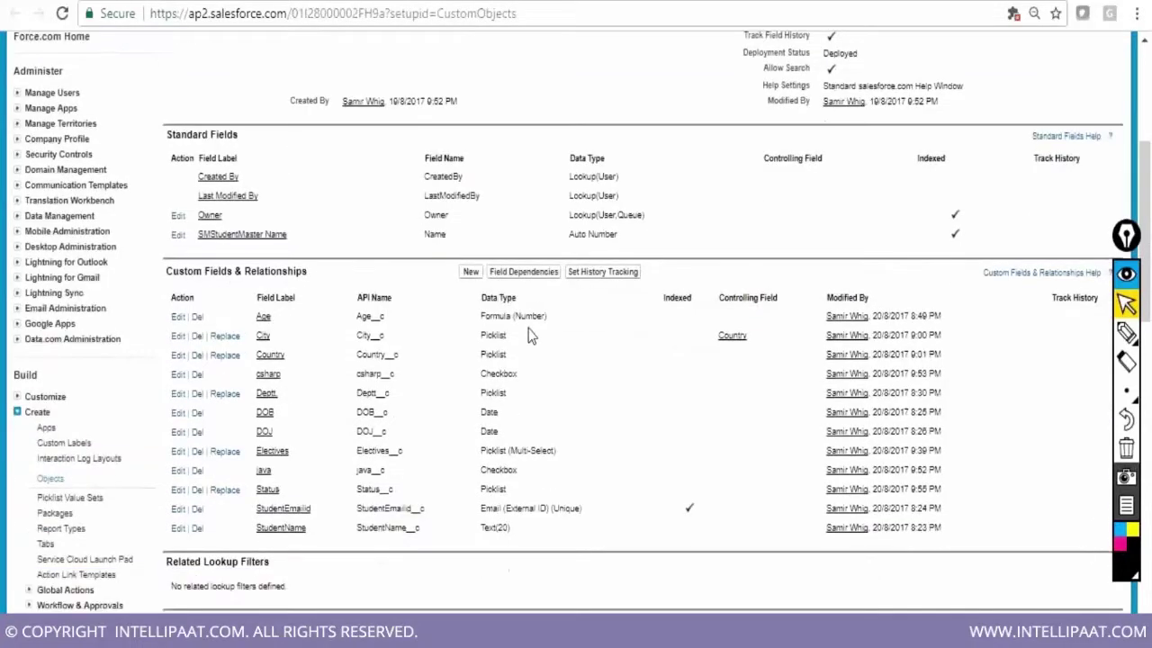
scroll(530, 336, down, 1)
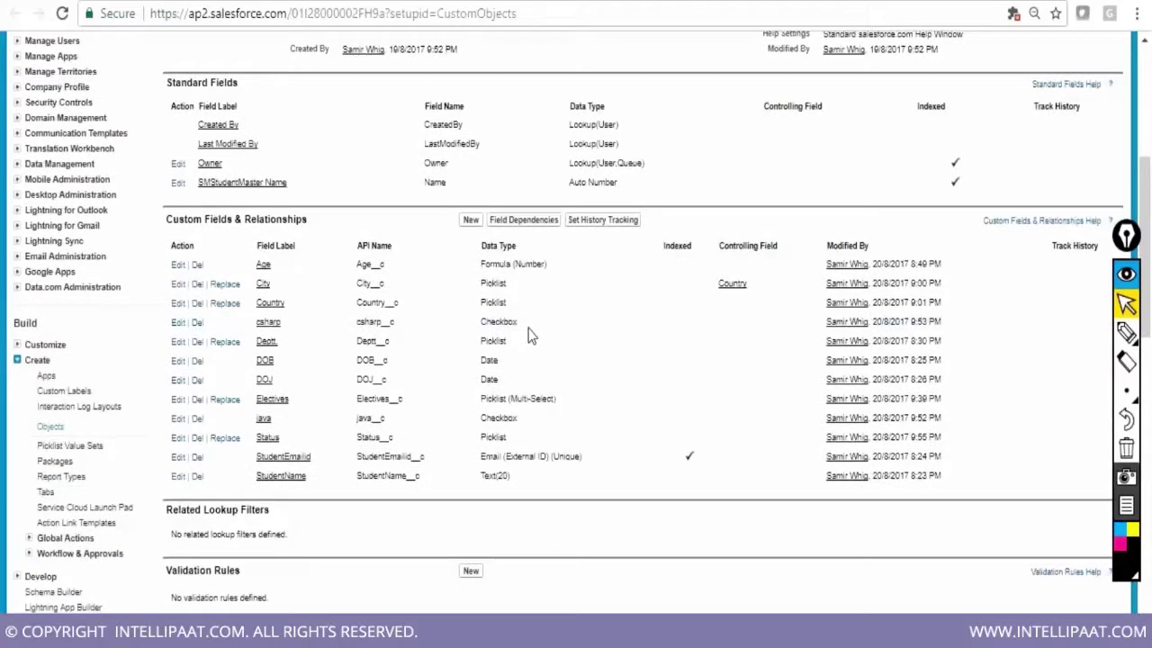
scroll(530, 335, down, 1)
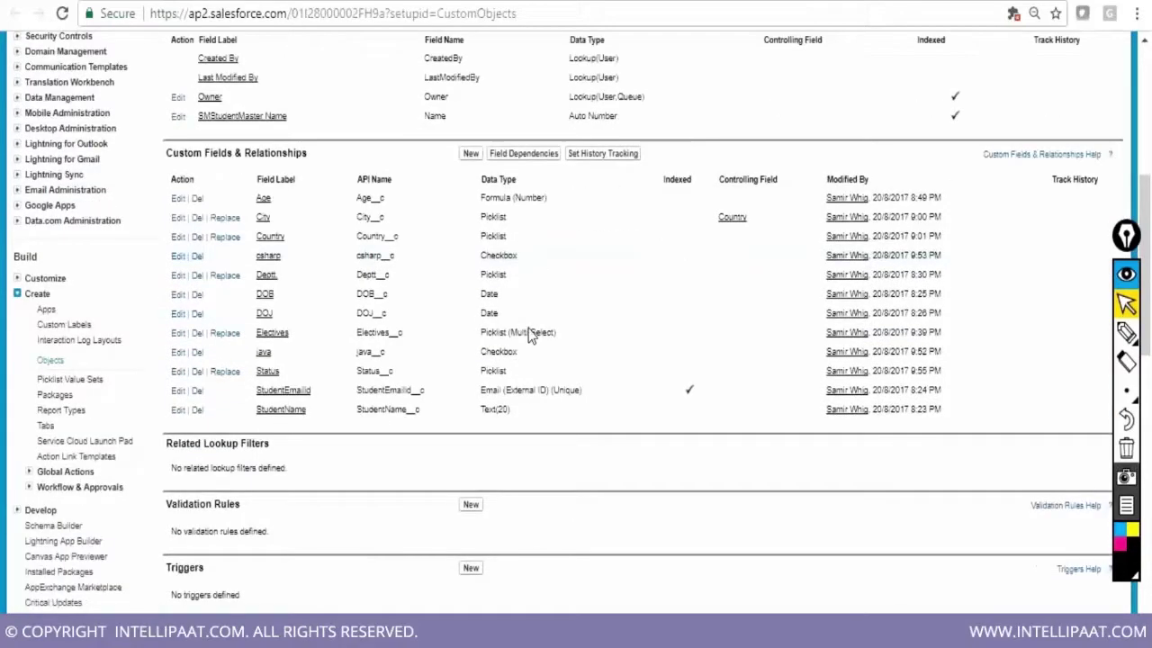
scroll(530, 336, down, 6)
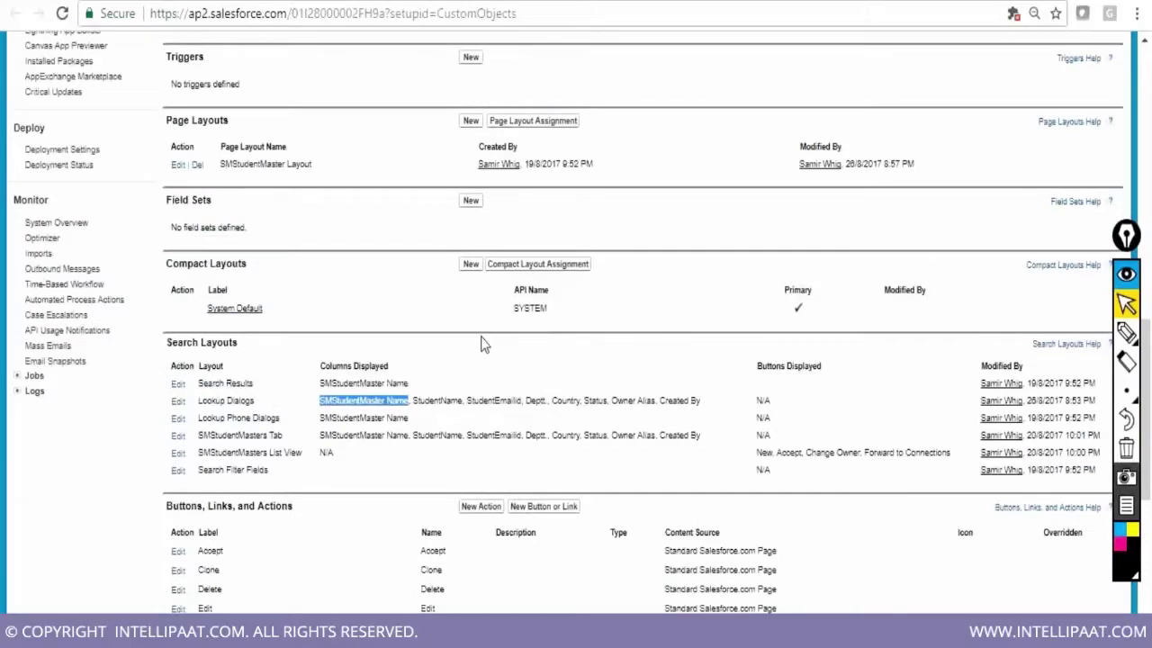
click(221, 383)
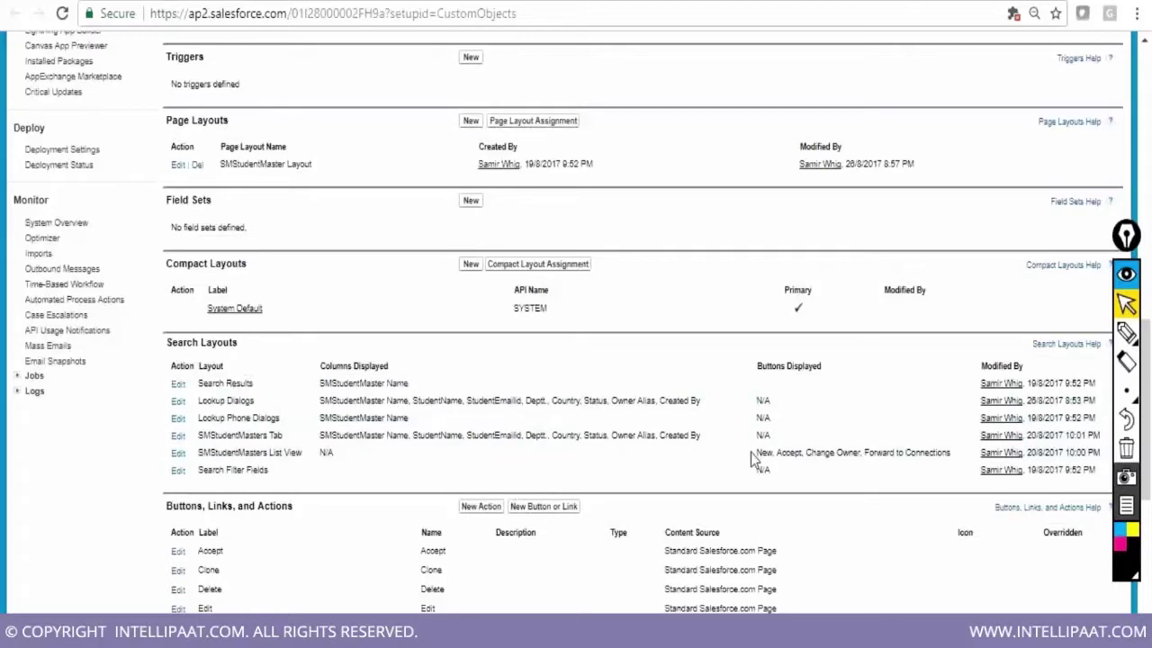
scroll(754, 466, up, 1)
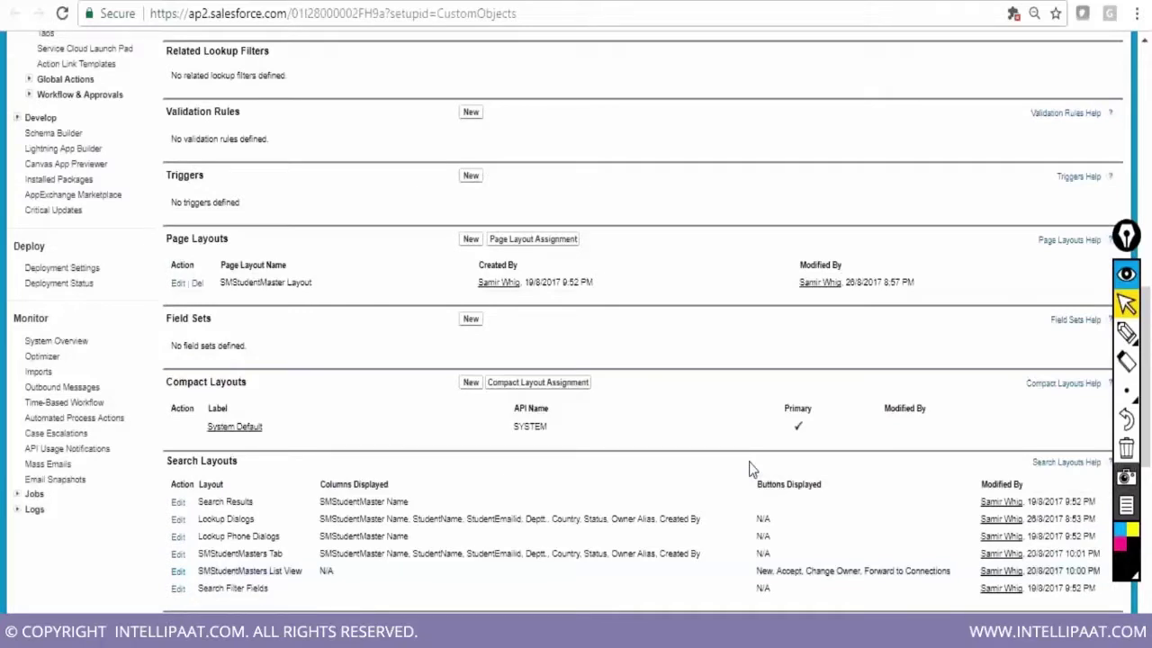
scroll(752, 468, up, 4)
scroll(752, 468, up, 1)
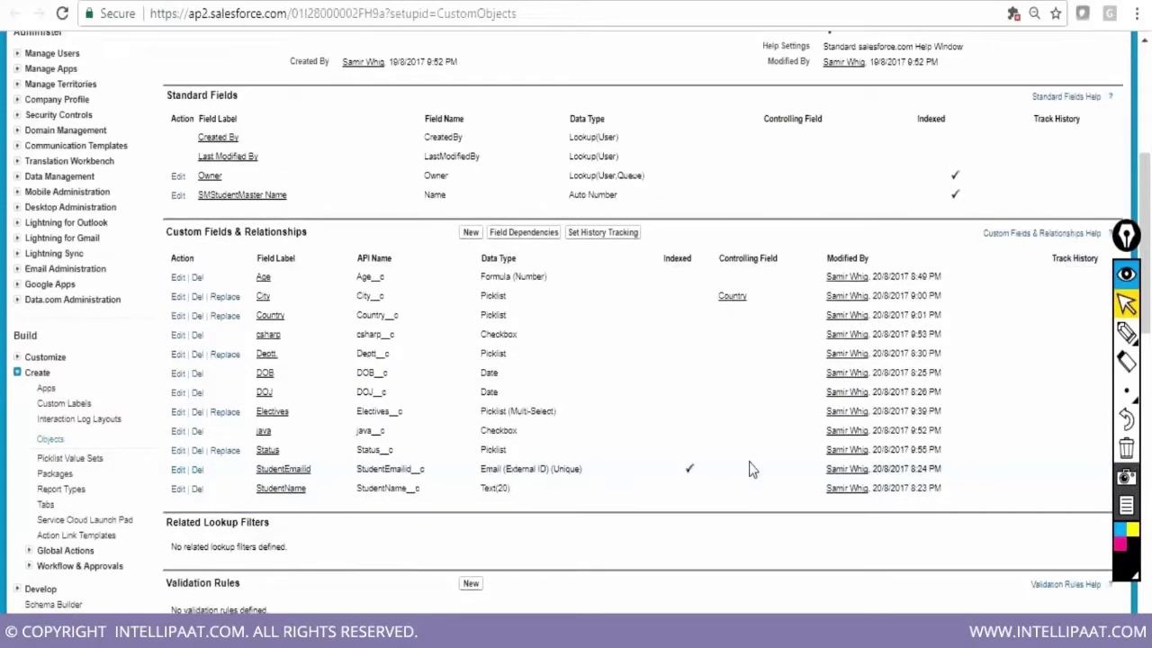
scroll(752, 467, up, 4)
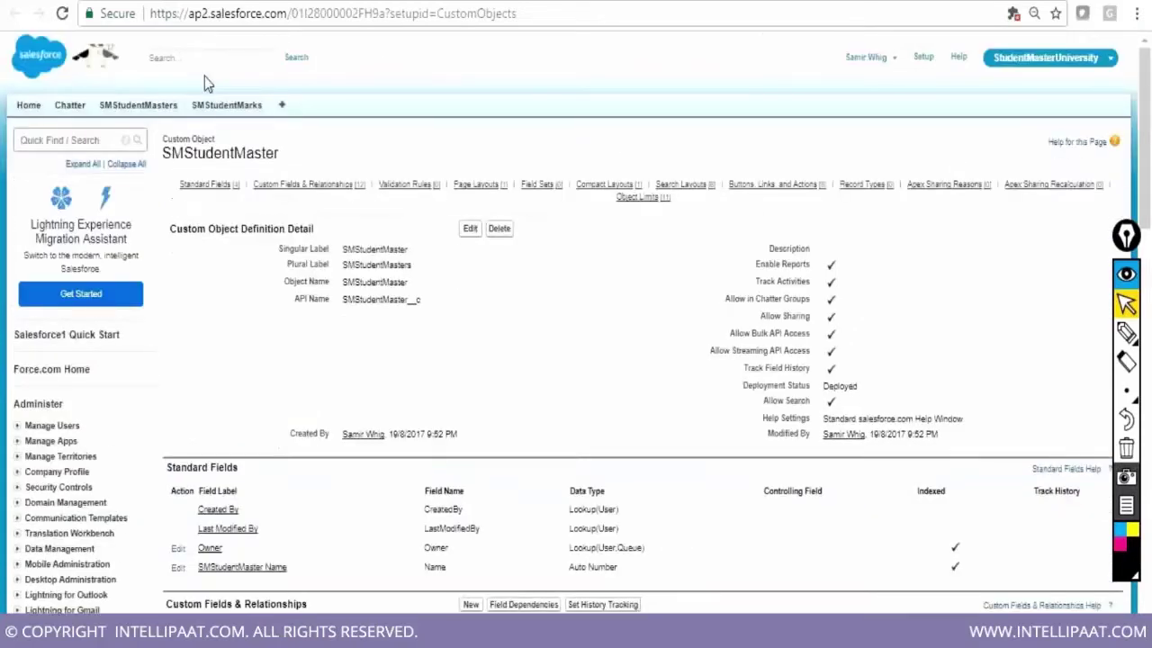
click(204, 57)
scroll(725, 348, down, 1)
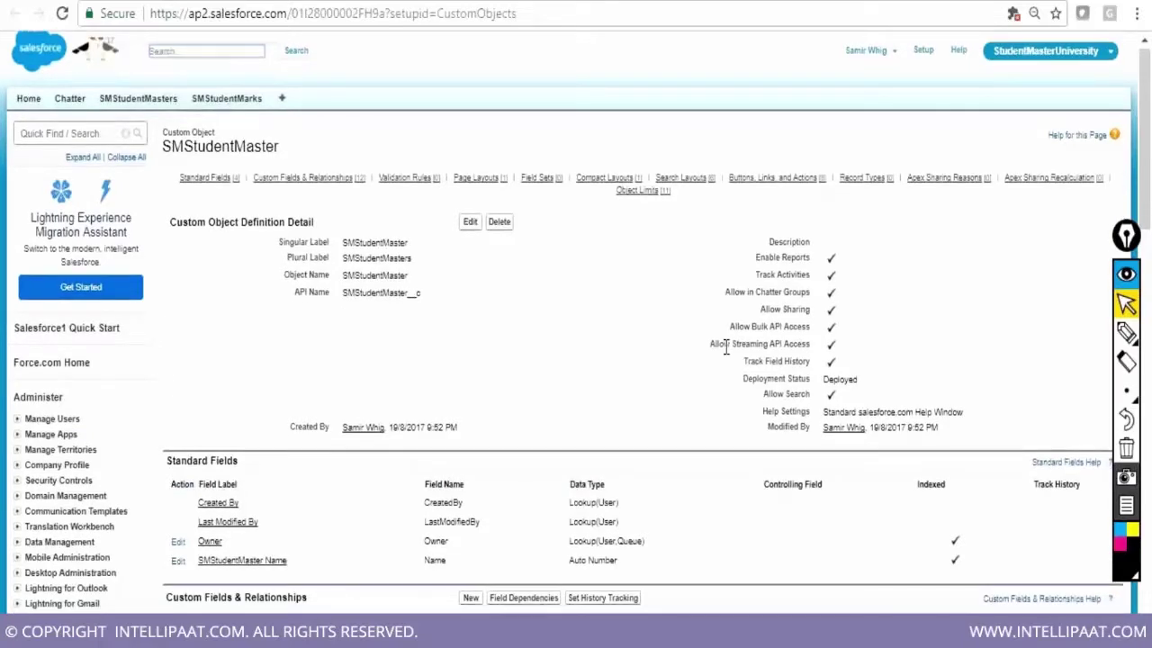
scroll(725, 348, down, 3)
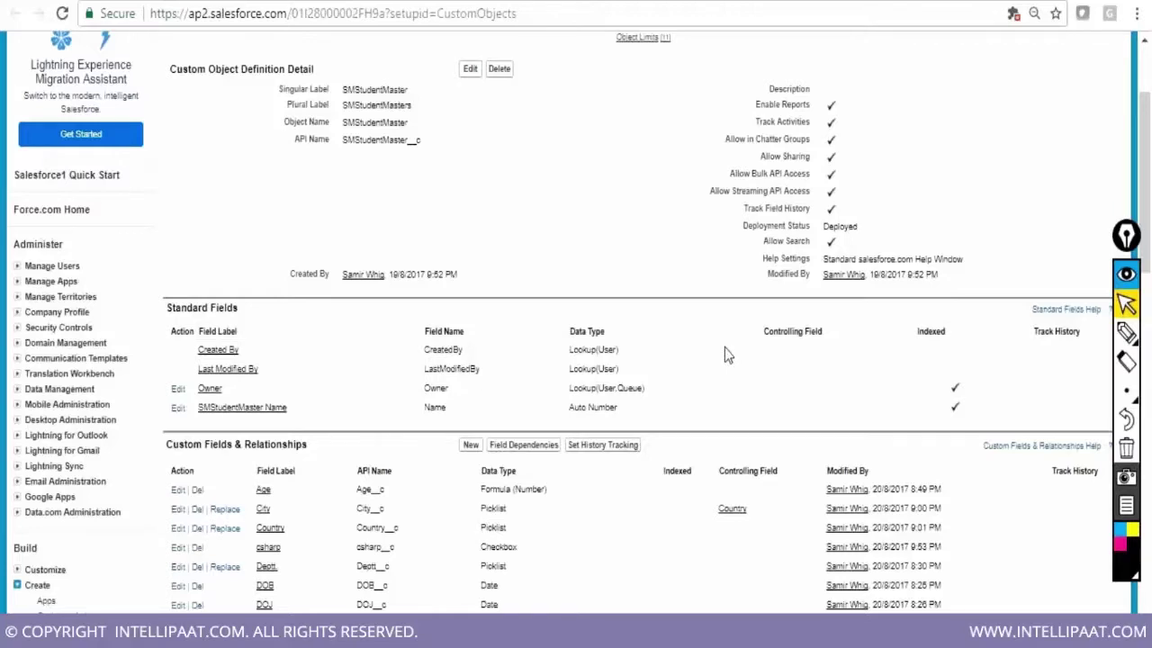
scroll(724, 347, down, 10)
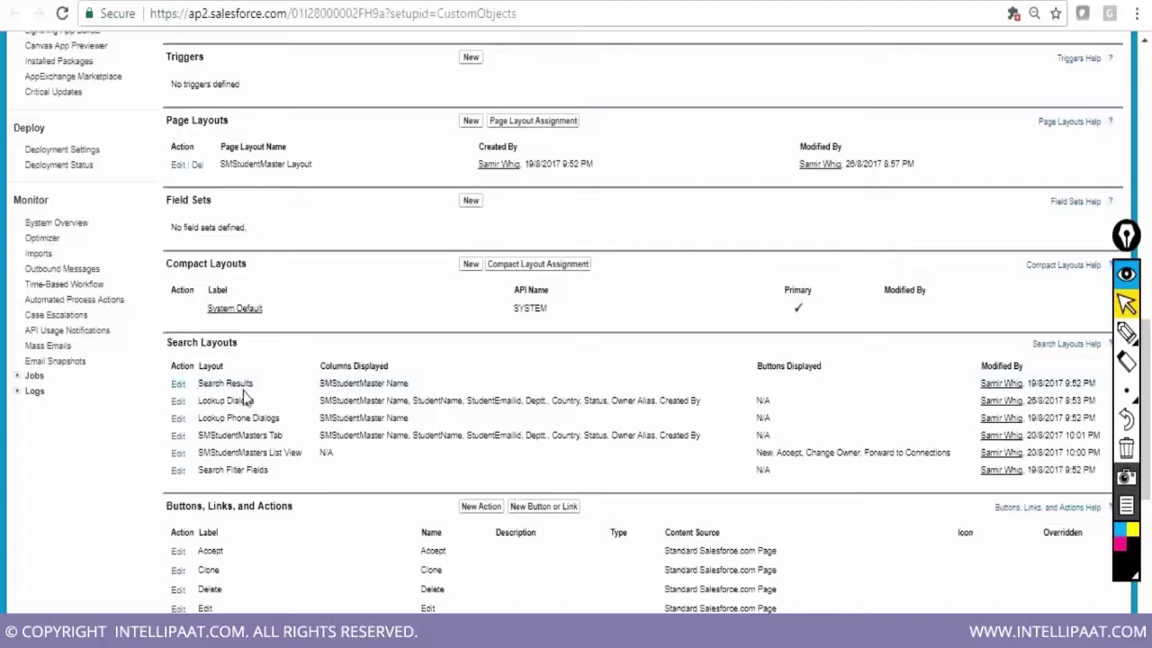
triple_click(323, 383)
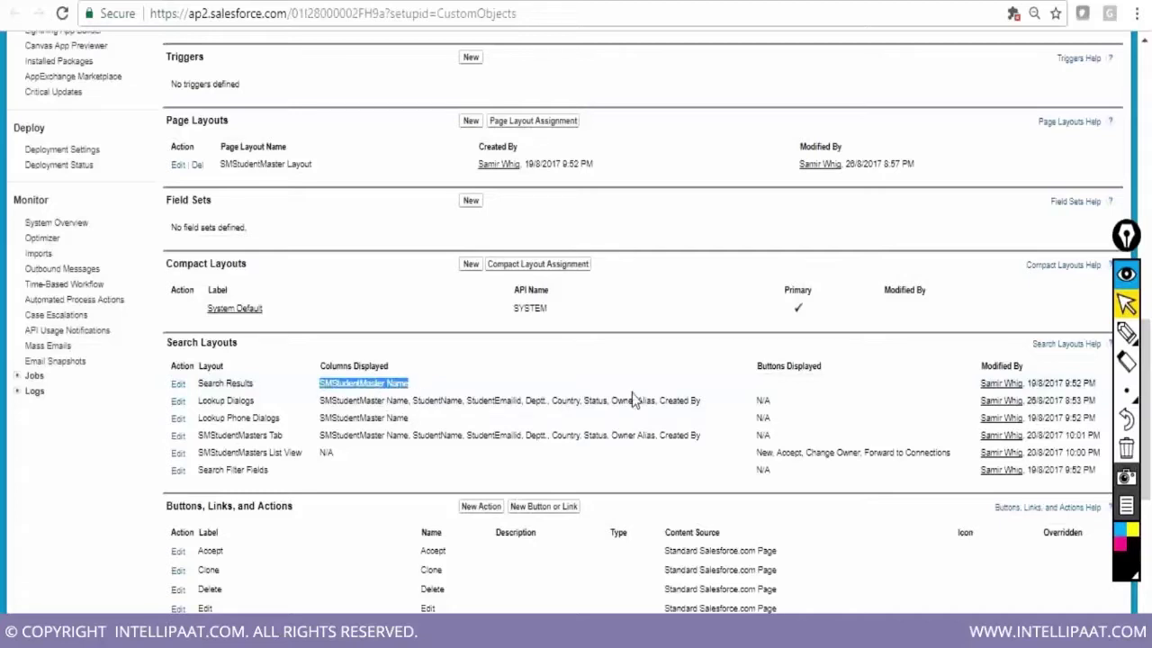
scroll(637, 398, up, 1)
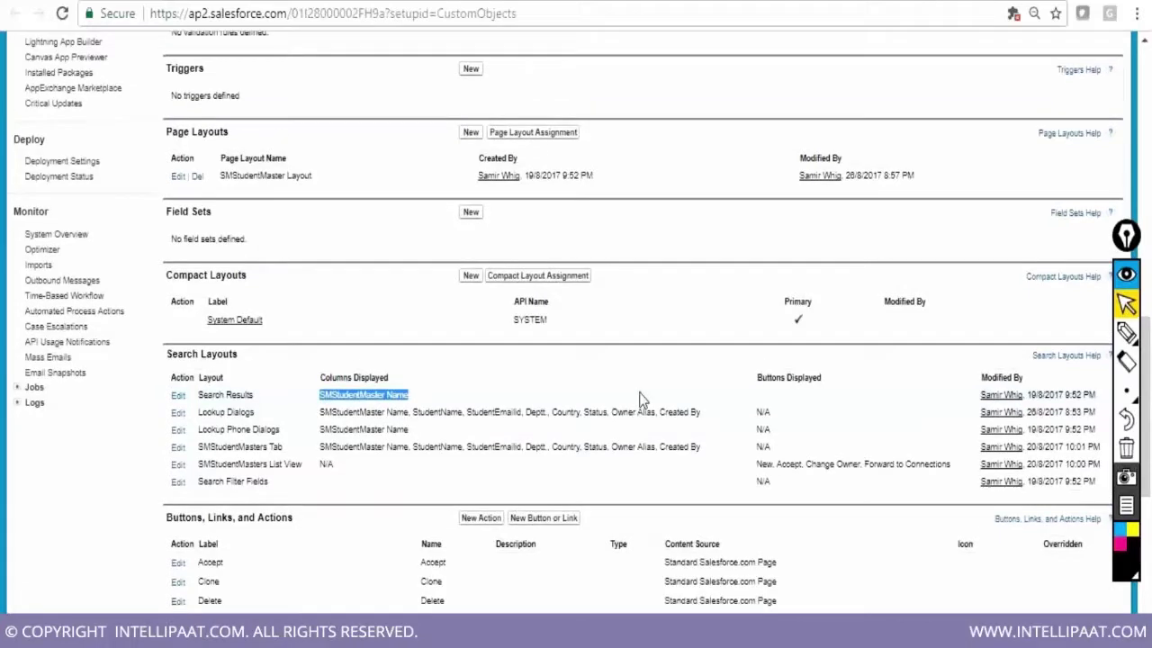
scroll(640, 399, up, 10)
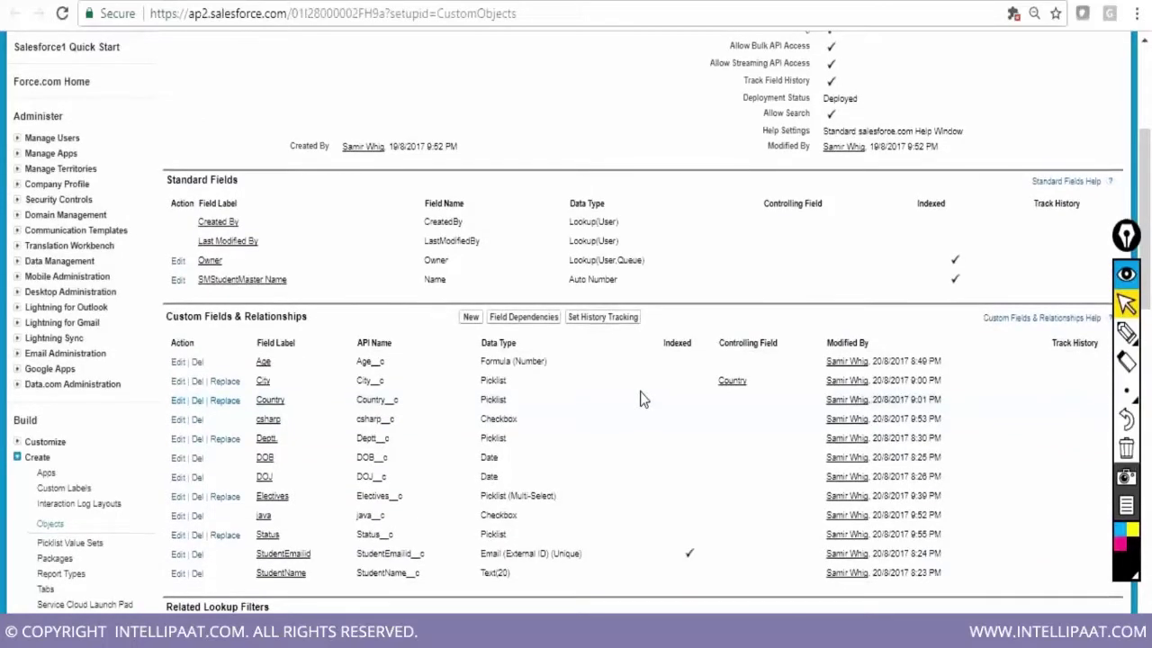
scroll(640, 399, up, 3)
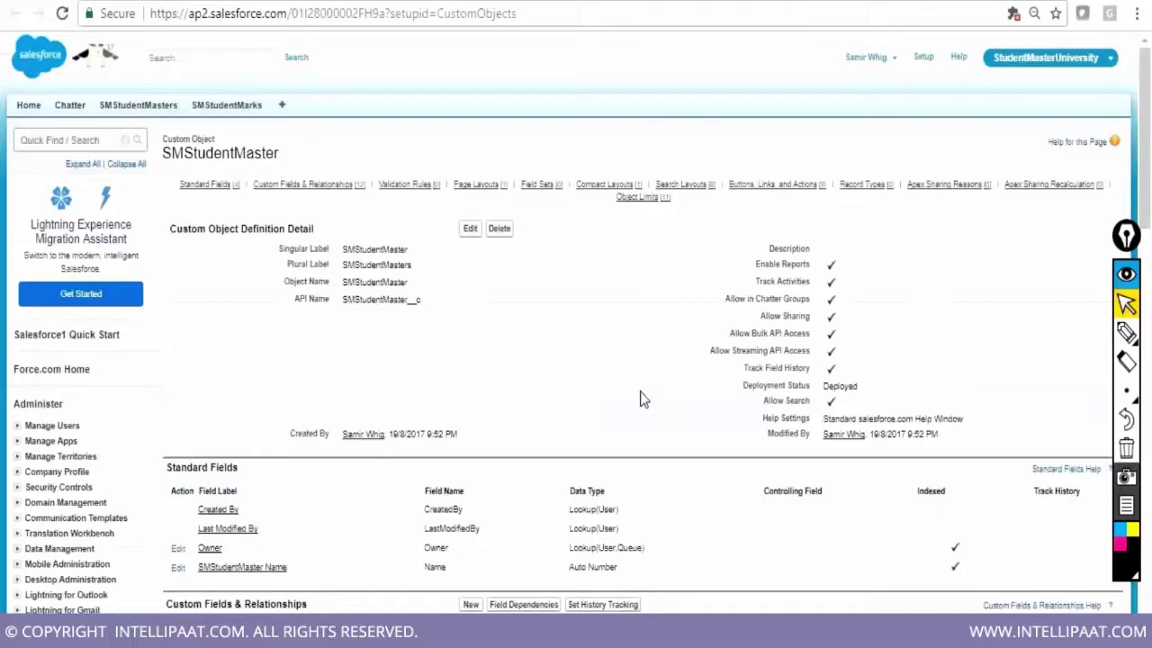
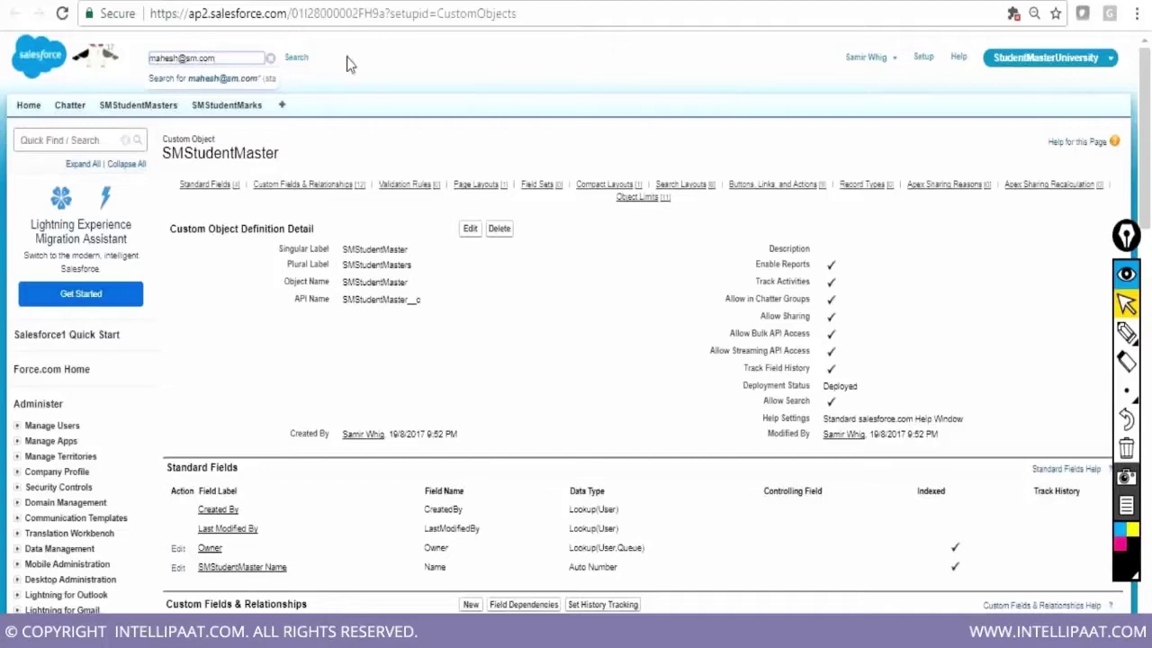
click(297, 58)
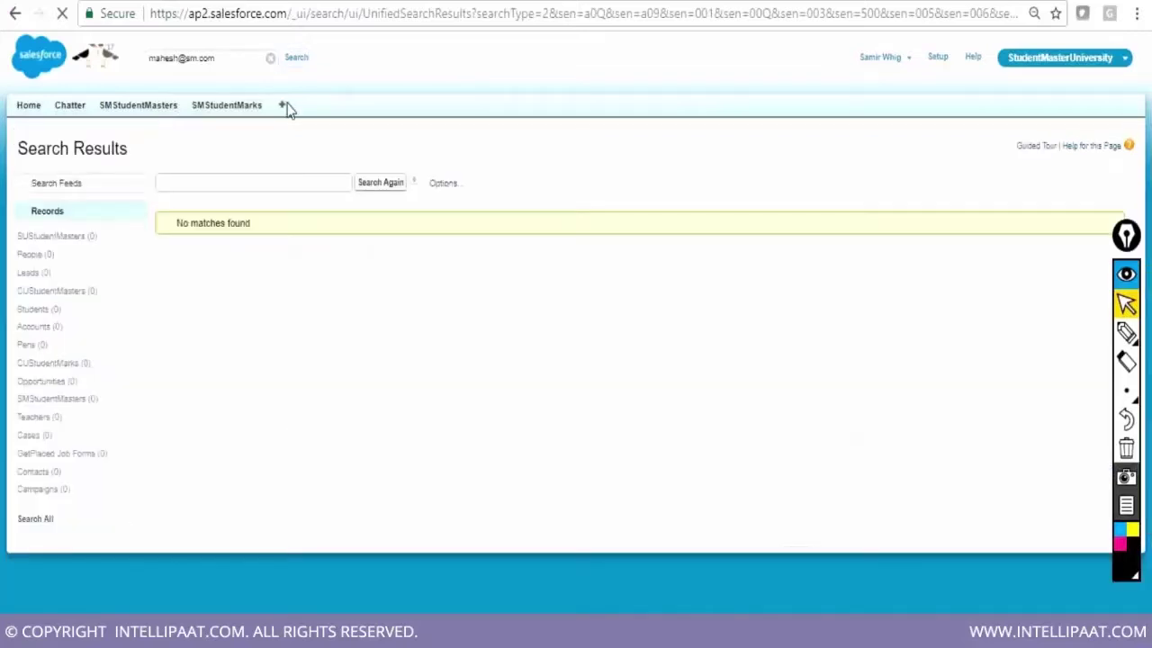
click(200, 183)
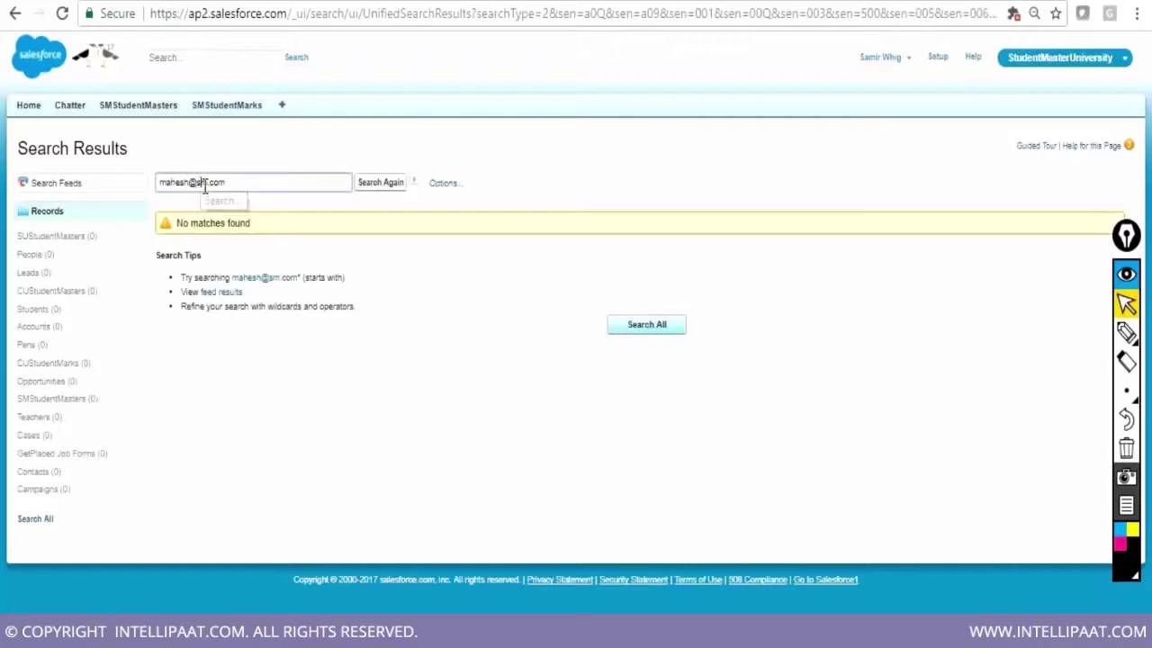
key(Delete)
text(u)
click(390, 185)
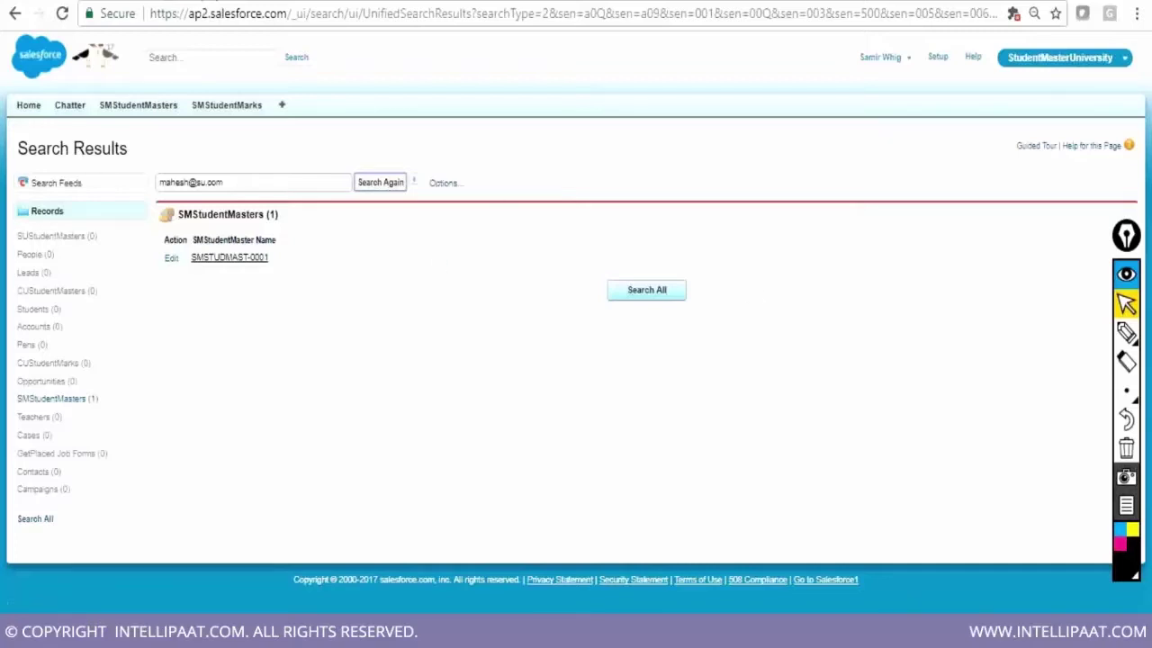
click(16, 13)
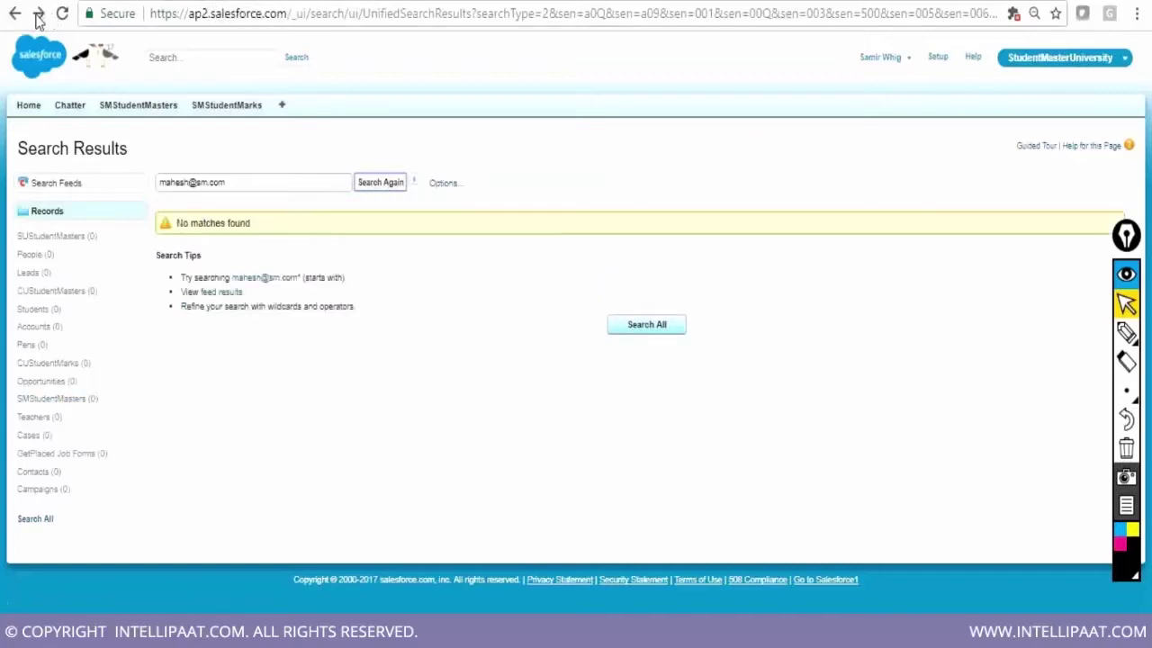
click(15, 18)
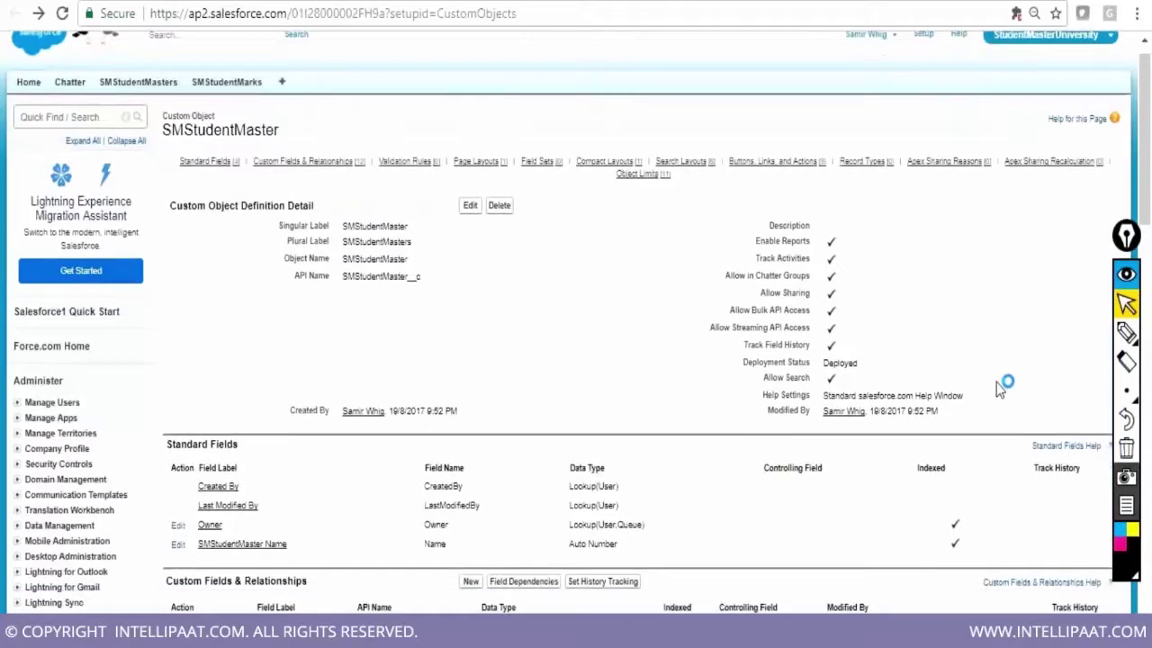
Review the SMStudentMaster object page, then open Schema Builder under Develop in Setup
scroll(998, 389, down, 6)
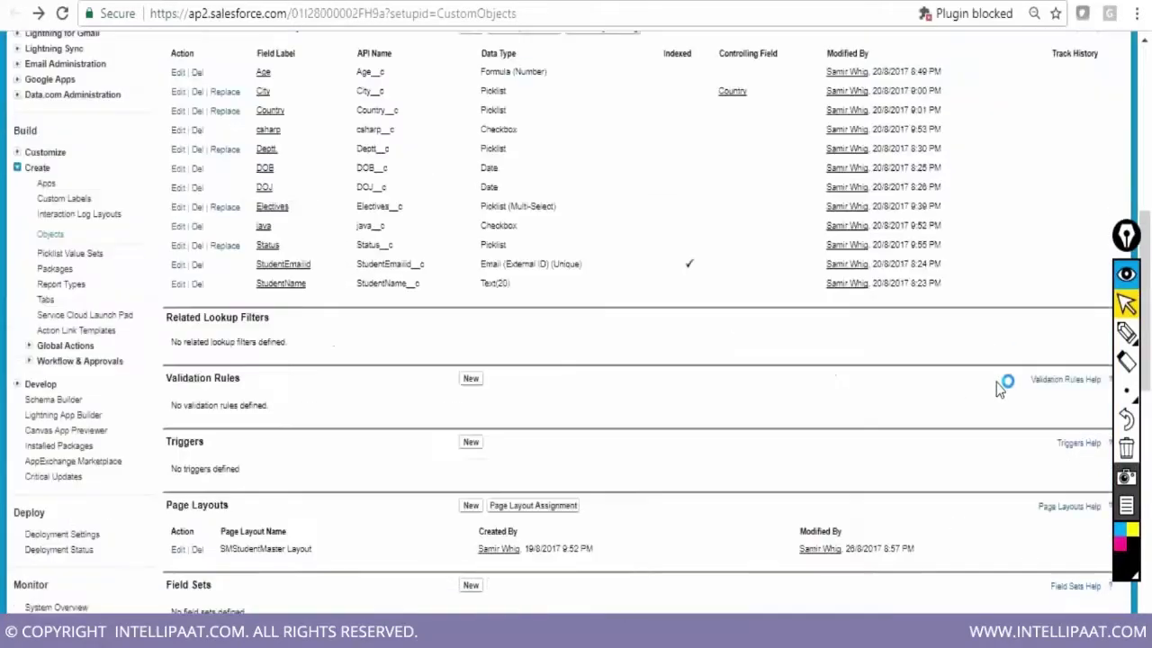
scroll(998, 389, down, 4)
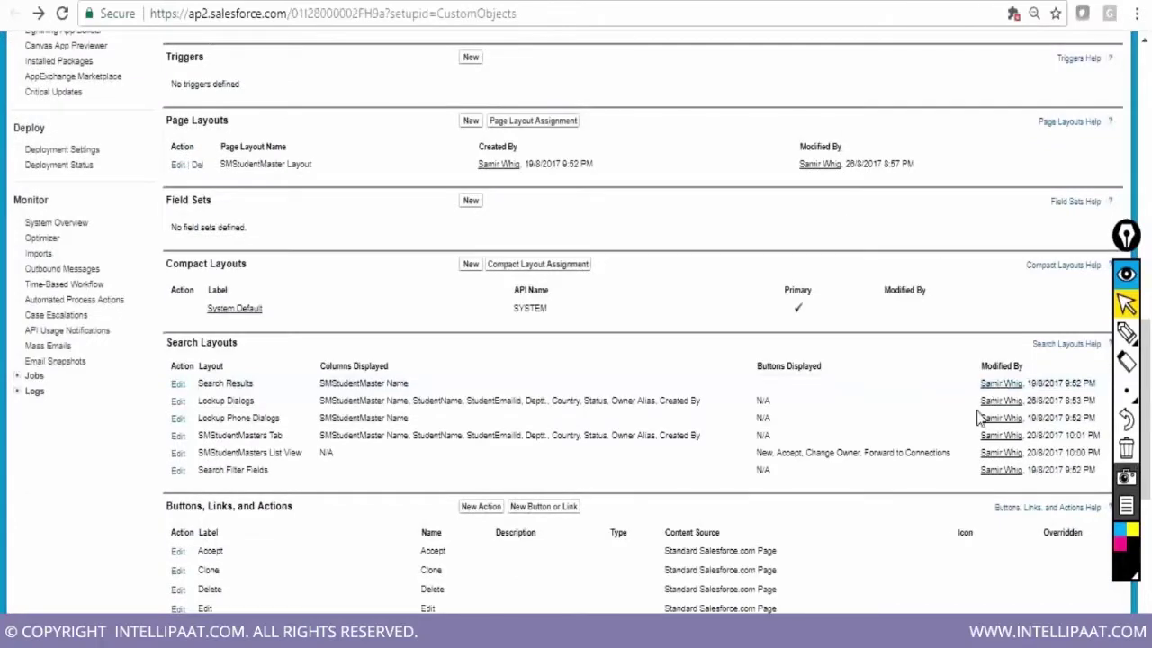
scroll(981, 418, up, 1)
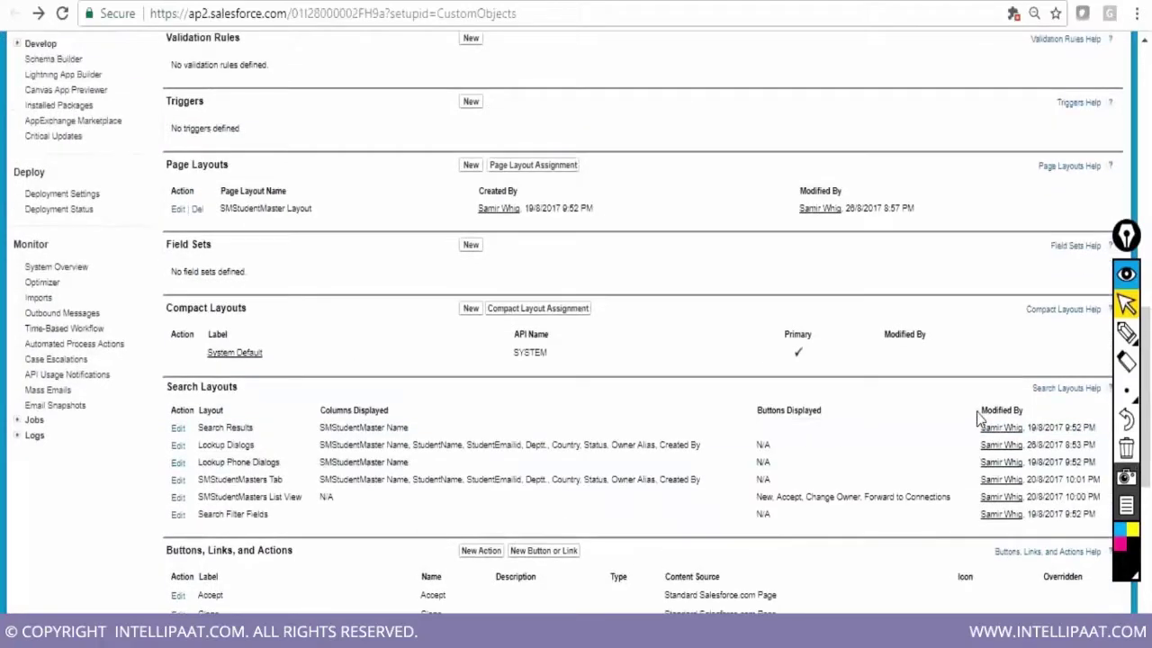
scroll(979, 419, up, 5)
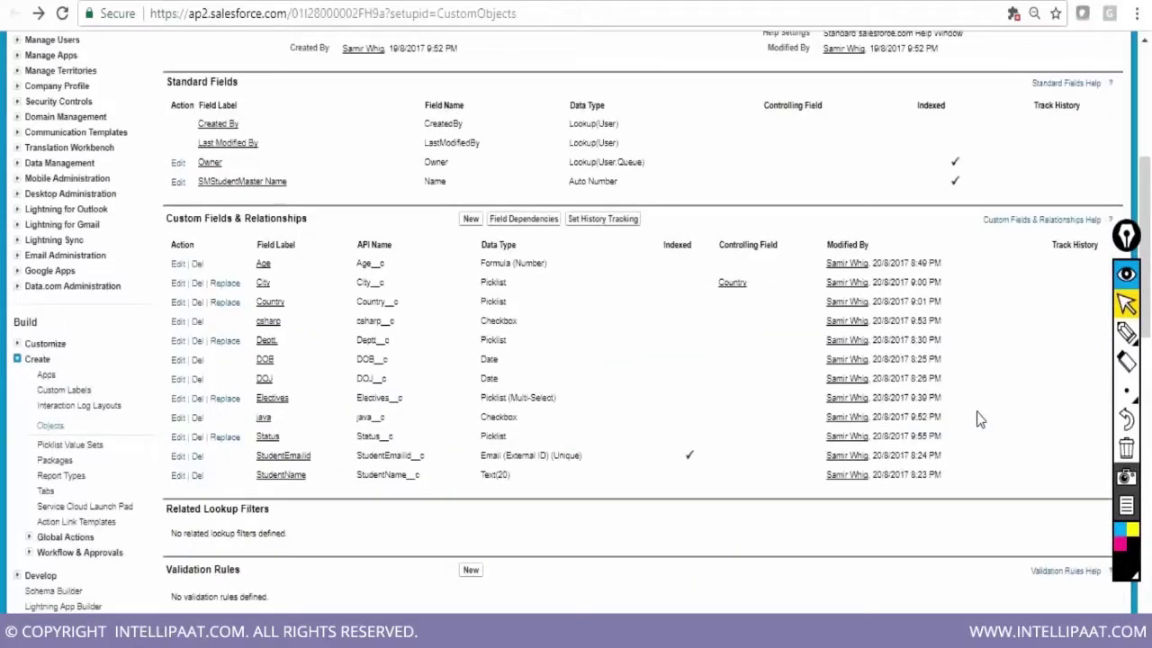
scroll(981, 418, up, 3)
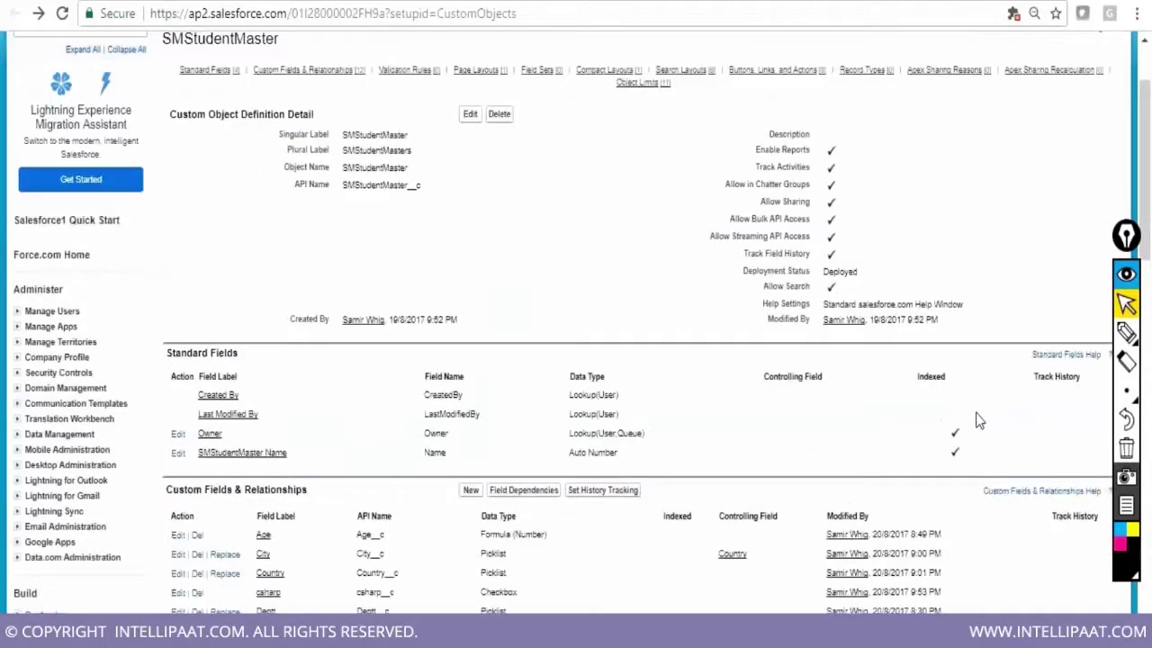
scroll(979, 421, down, 4)
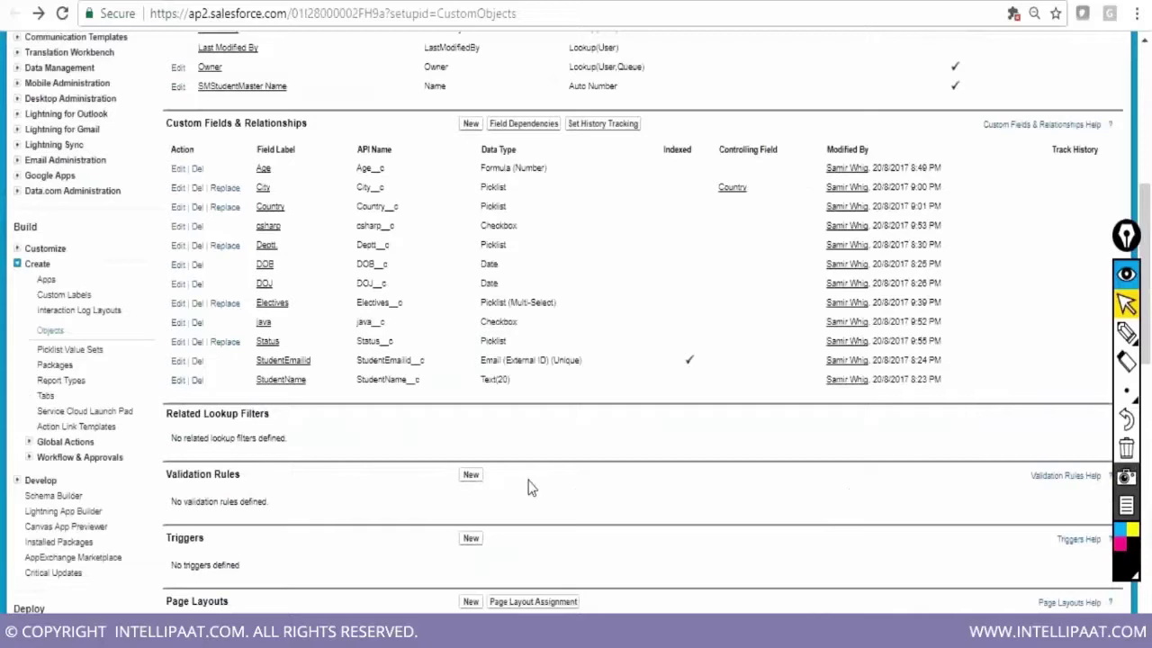
click(39, 498)
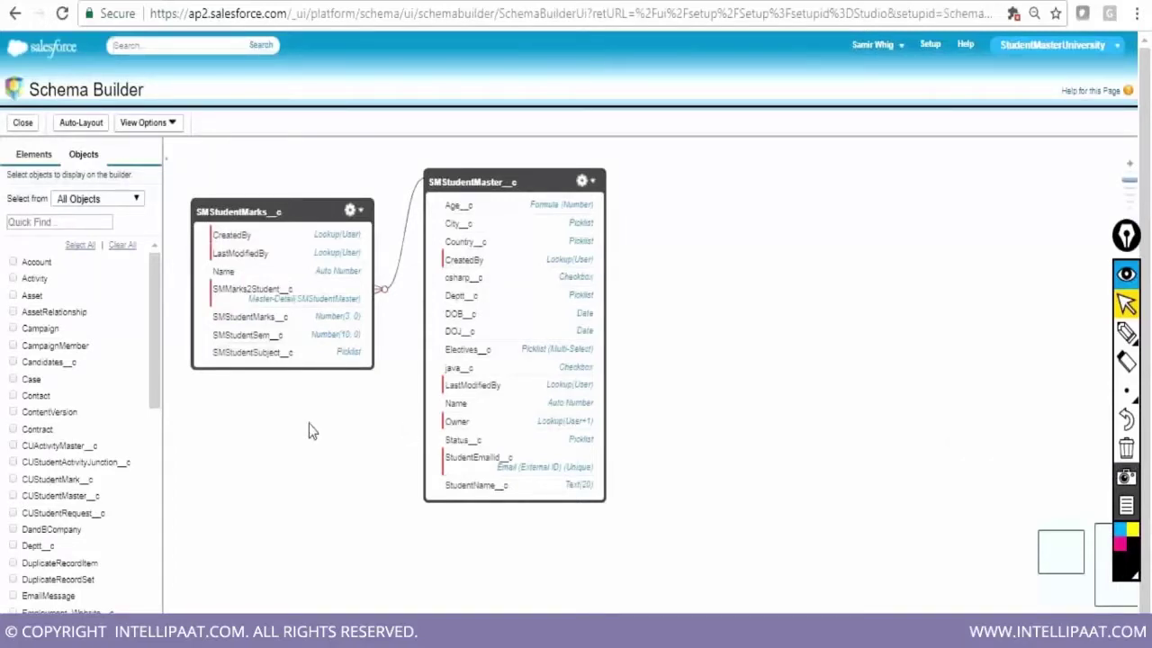
Add a new custom object labelled SMActivityMaster with plural label SMActivityMasters
click(36, 159)
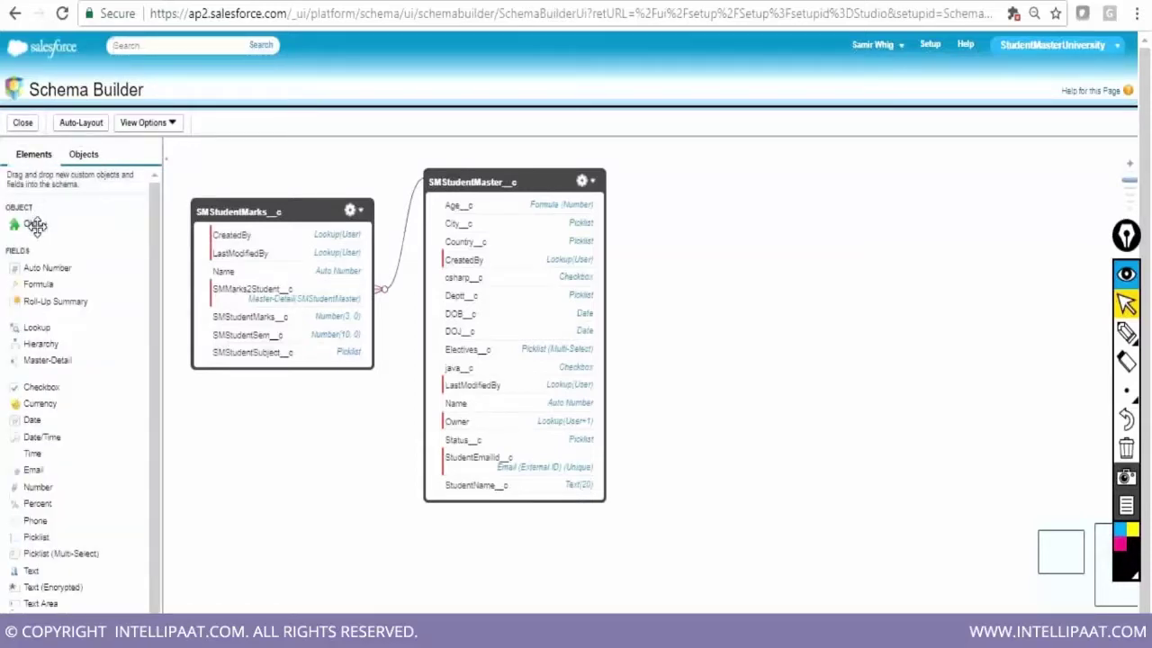
drag(34, 225, 835, 320)
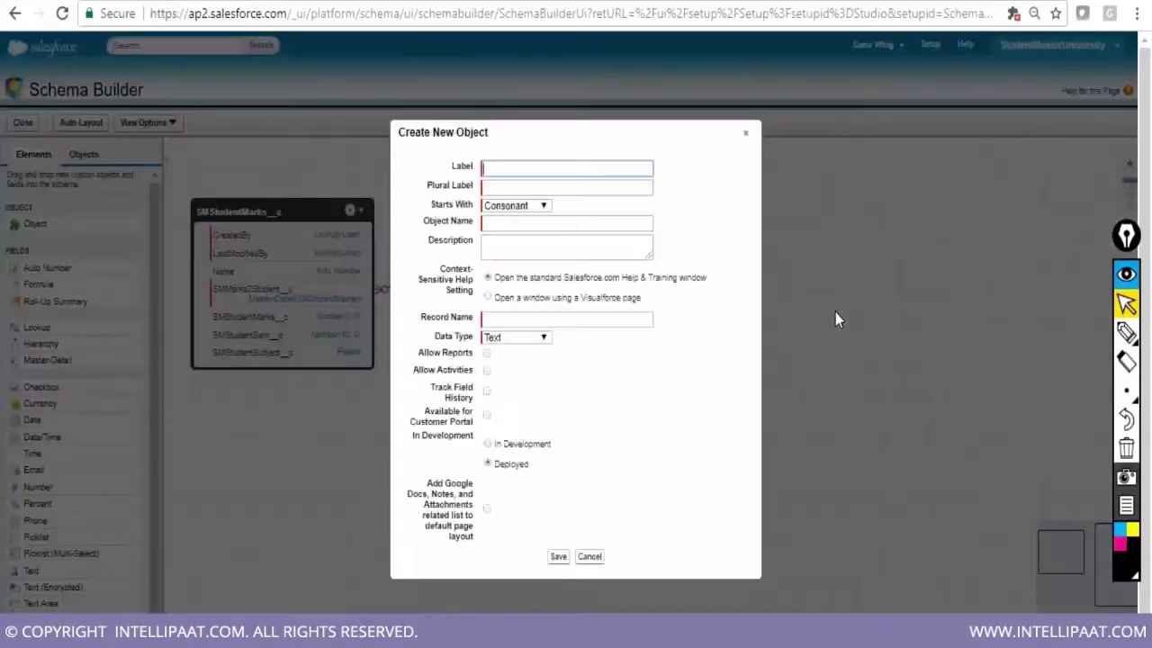
text(SMActivityMaster)
key(Tab)
text(SMAc)
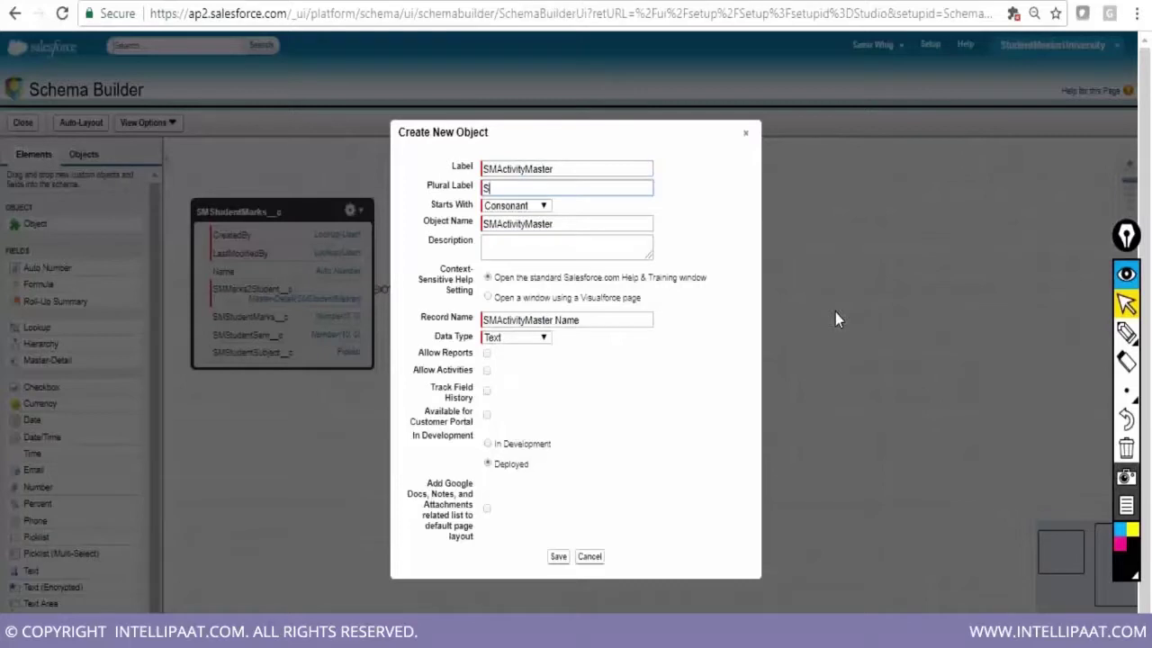
text(tivityMaters)
key(BackSpace)
key(BackSpace)
key(BackSpace)
text(sters)
Use auto-number names SMSTUDACT-{0000} from 1, enable reports, history and notes, then save the object
click(545, 337)
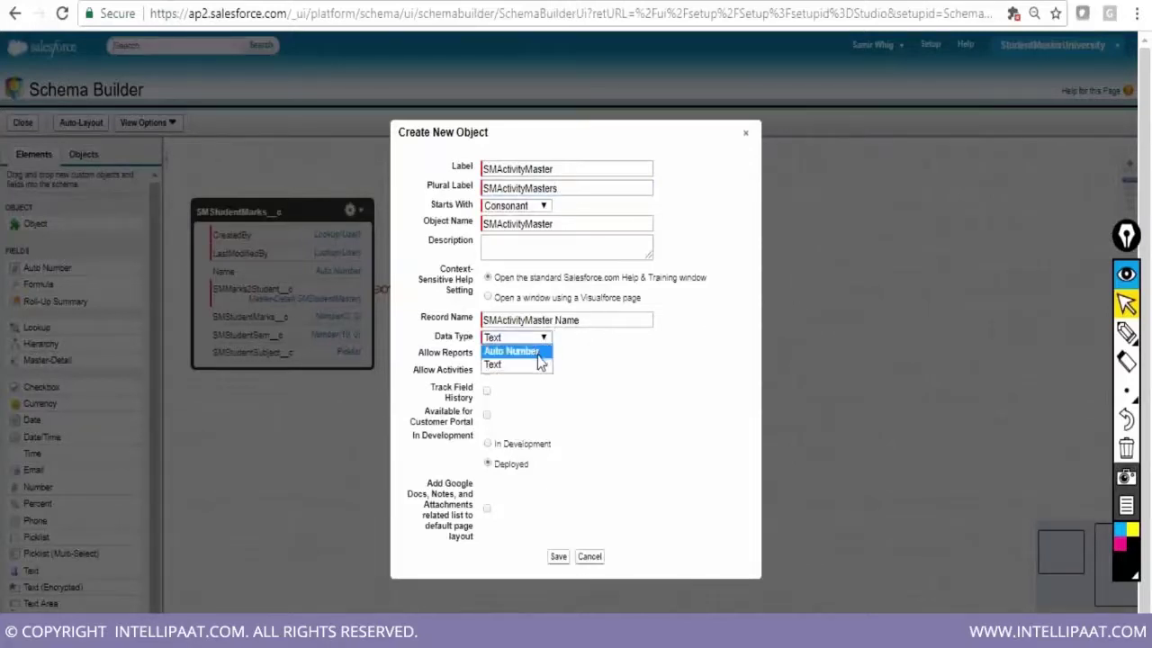
click(538, 352)
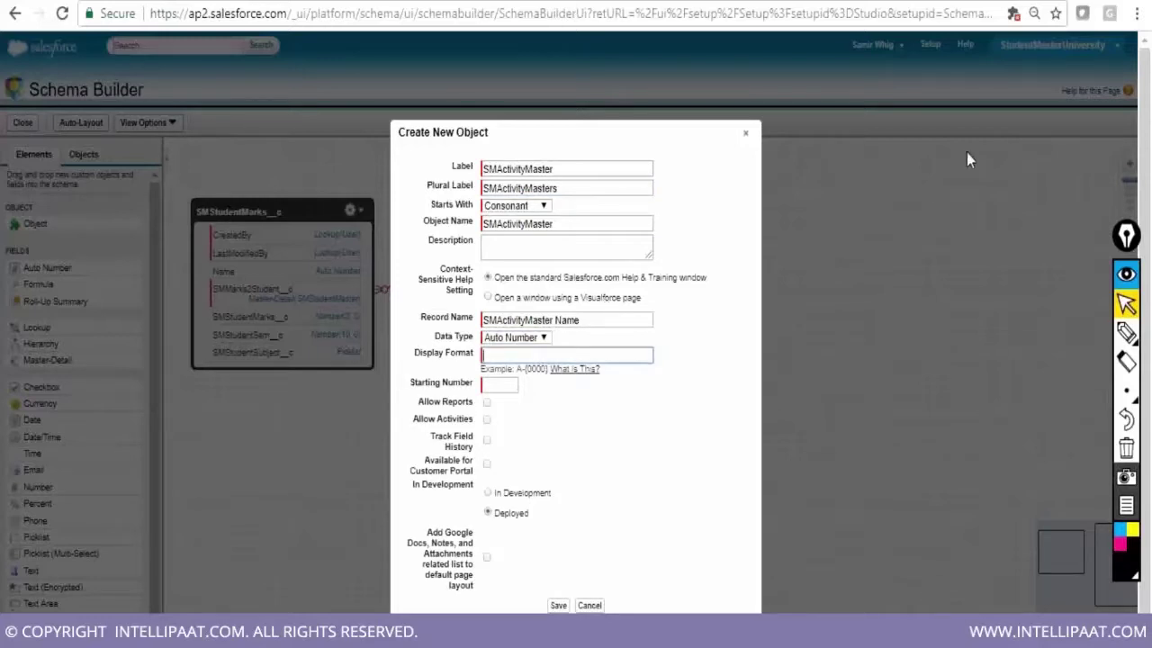
text(SM)
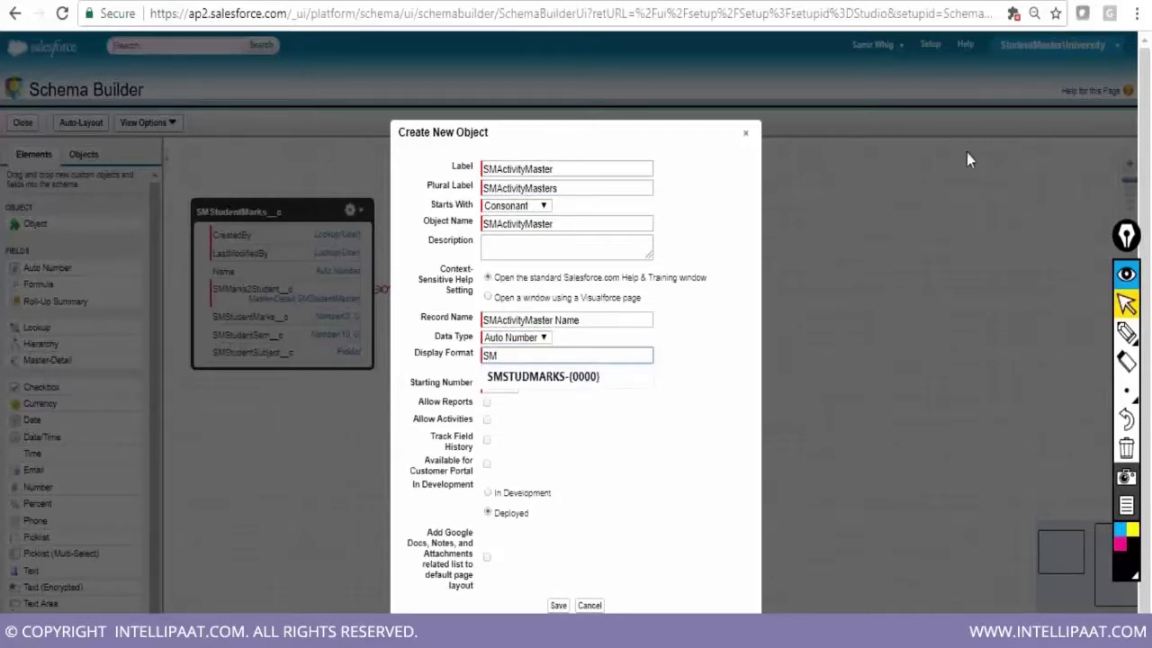
text(STUDACT-{0000})
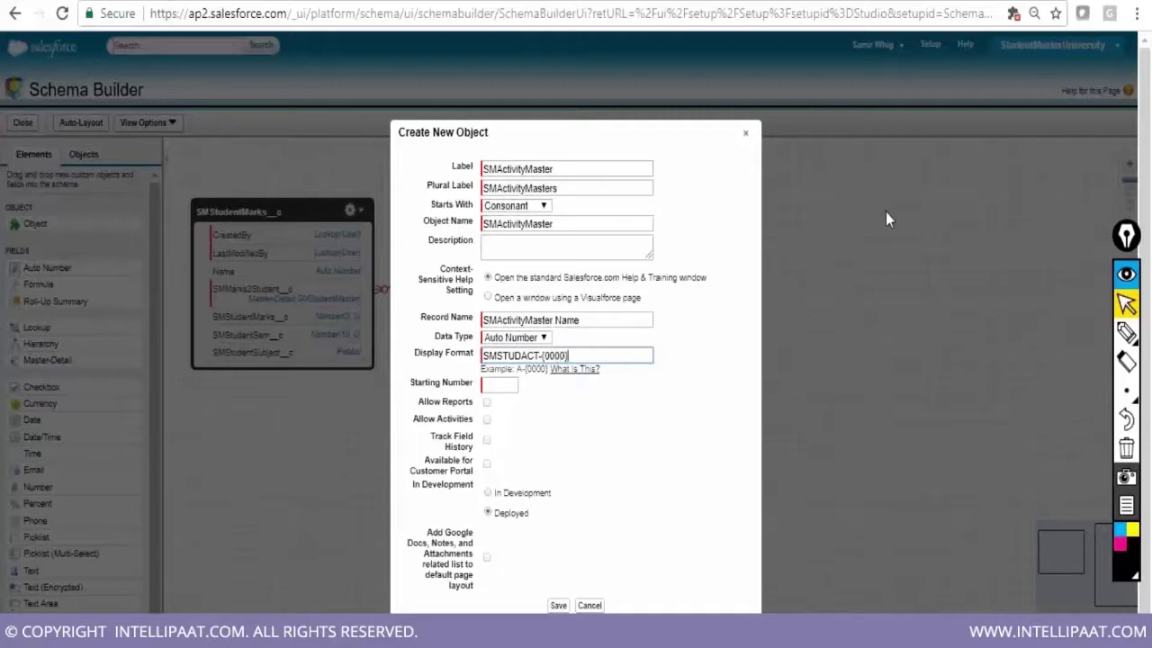
click(503, 386)
text(1)
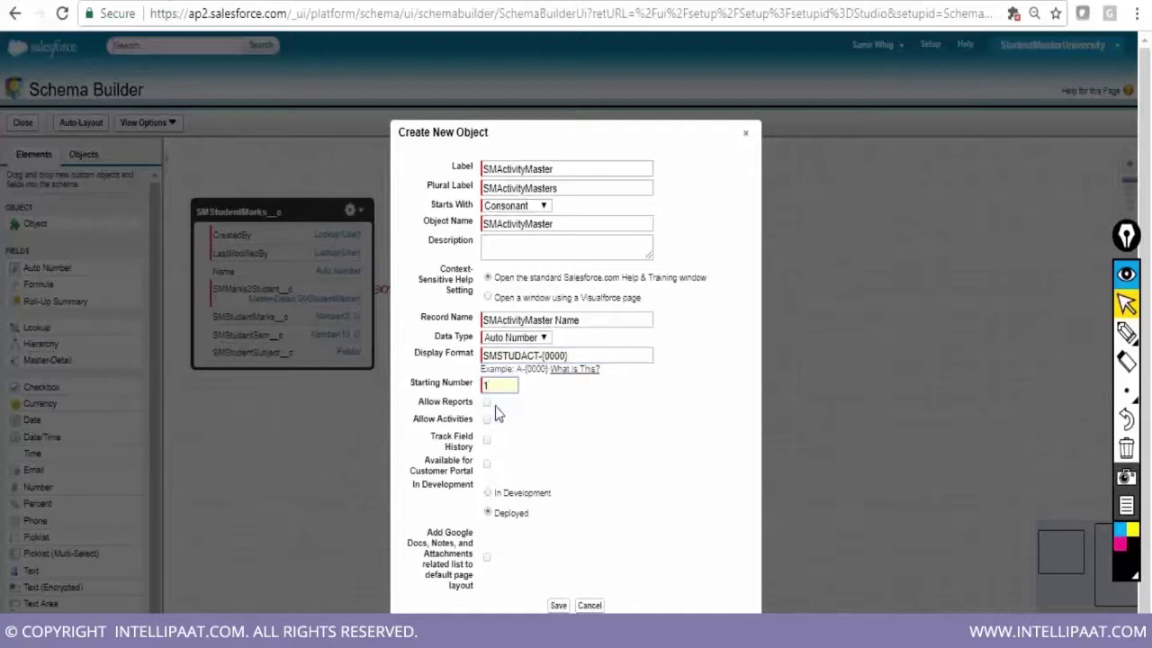
click(487, 403)
click(486, 440)
scroll(617, 544, down, 1)
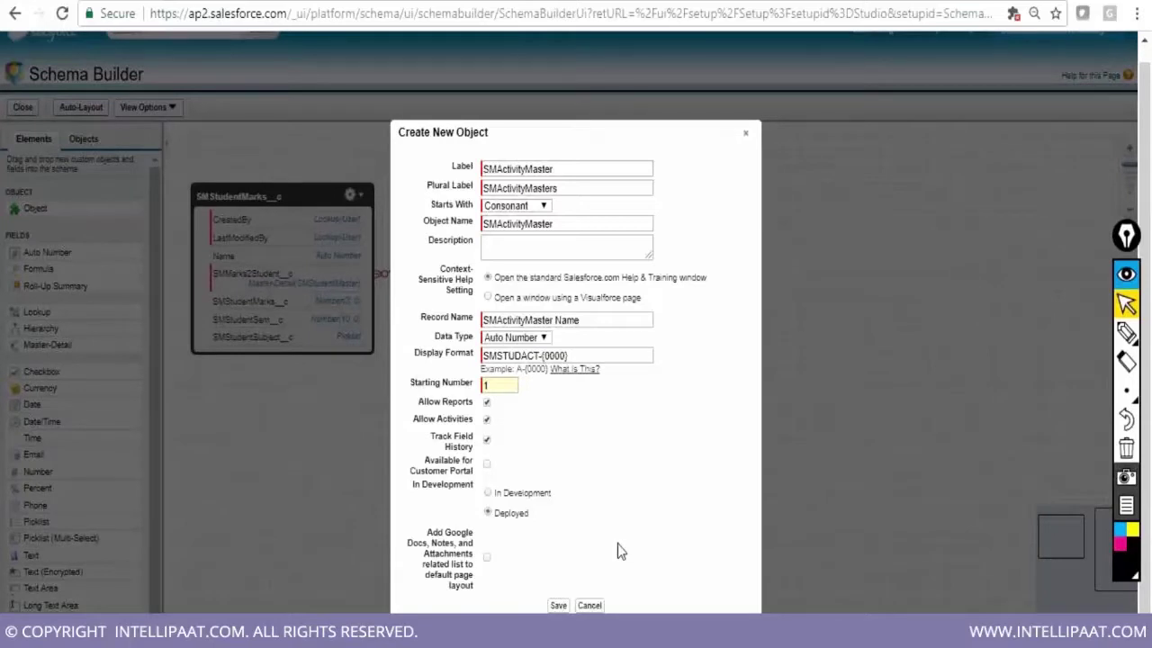
scroll(617, 543, down, 1)
click(486, 556)
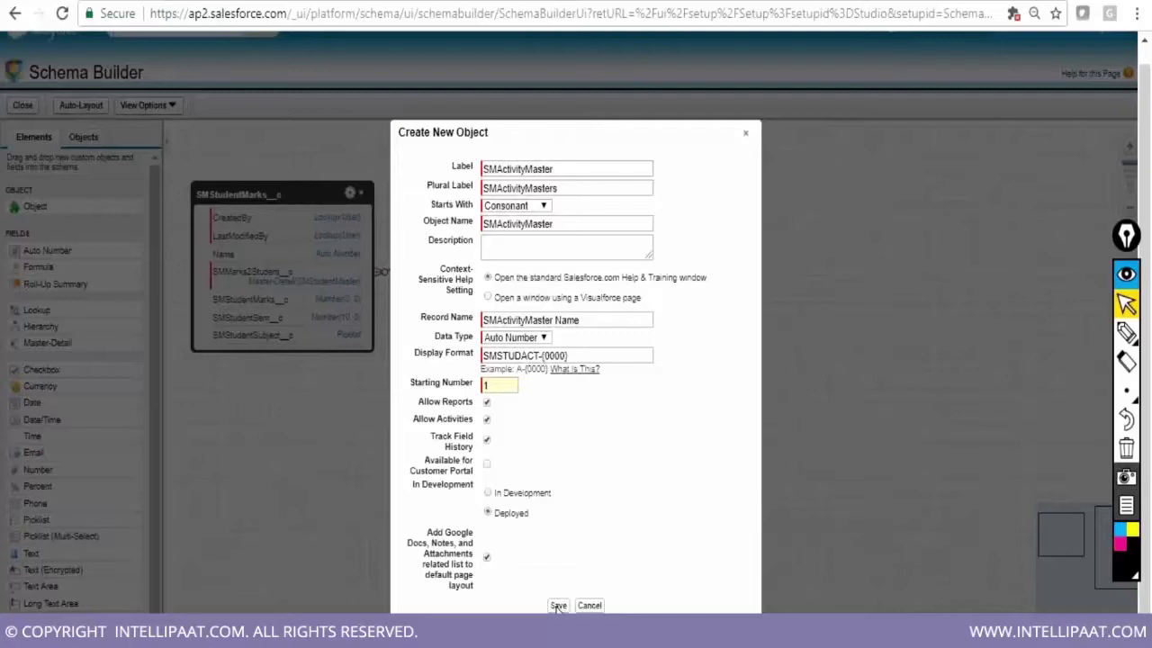
click(558, 606)
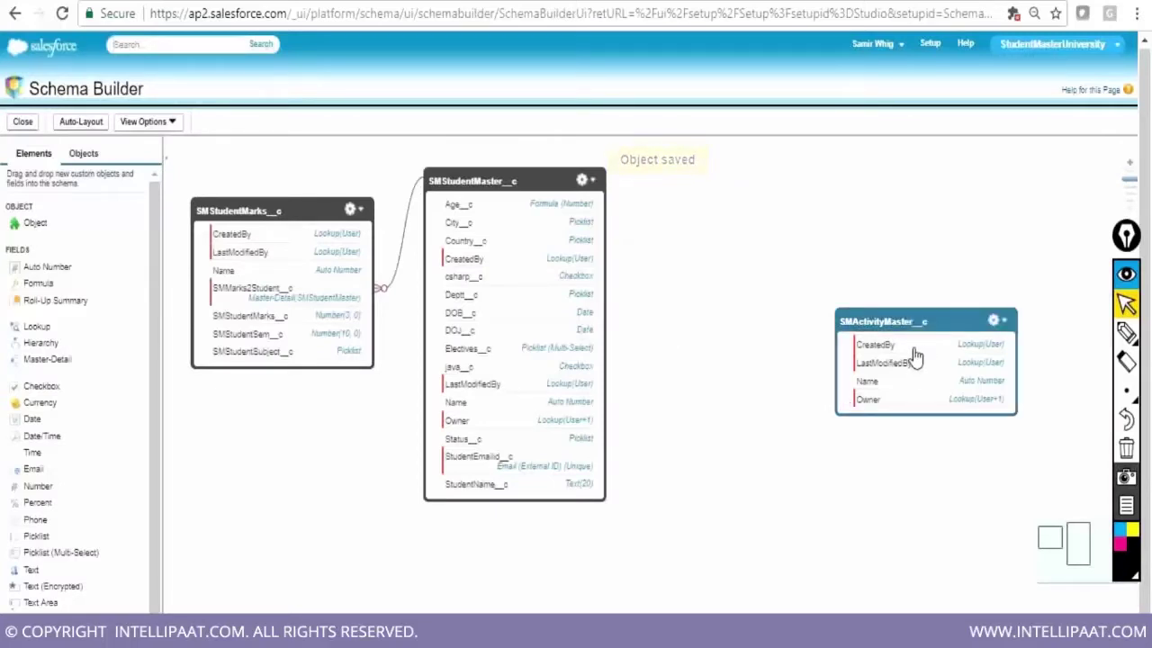
drag(916, 317, 785, 237)
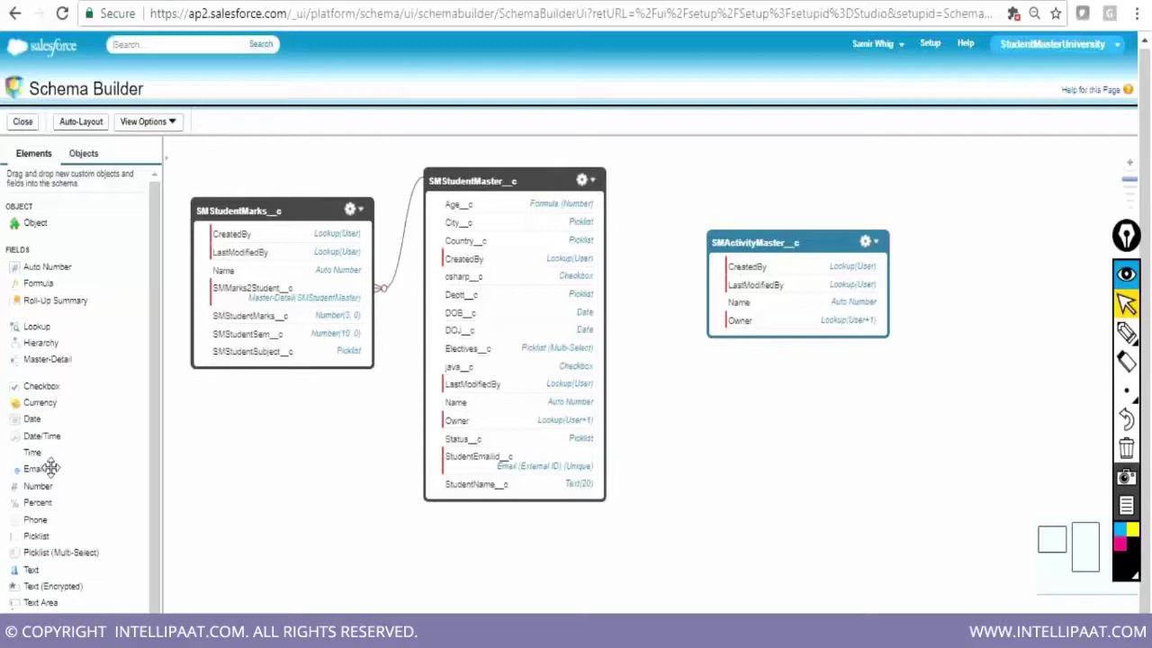
Add a picklist field labelled ActivityName to SMActivityMaster
drag(44, 537, 822, 297)
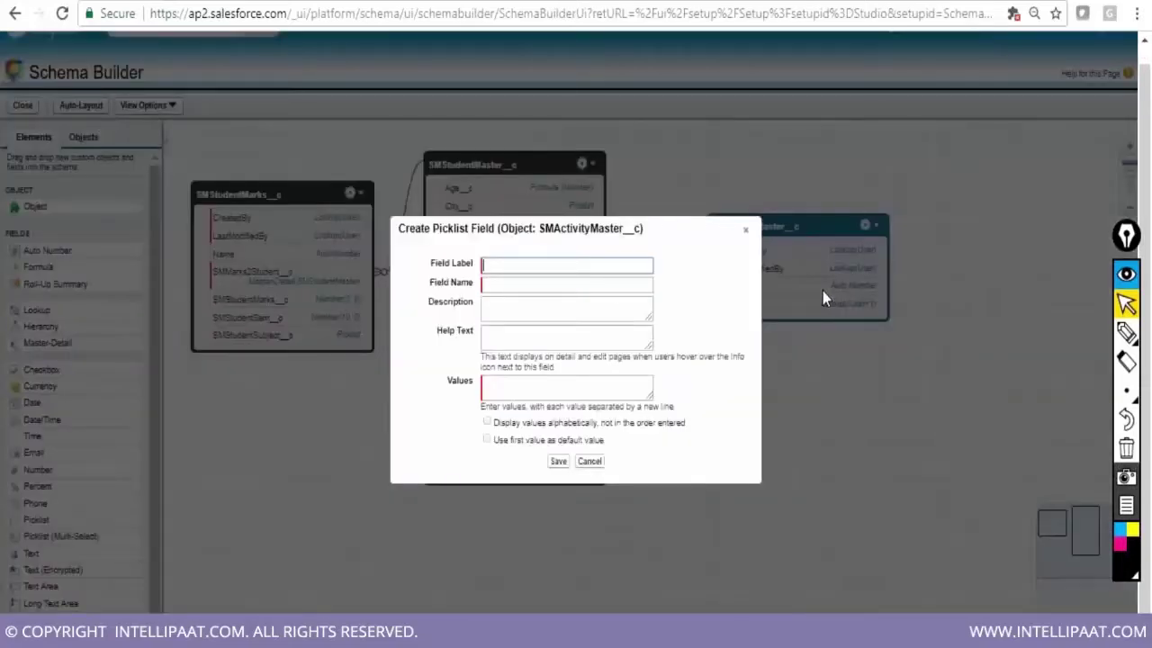
text(ActivityName)
key(Tab)
key(Tab)
key(Tab)
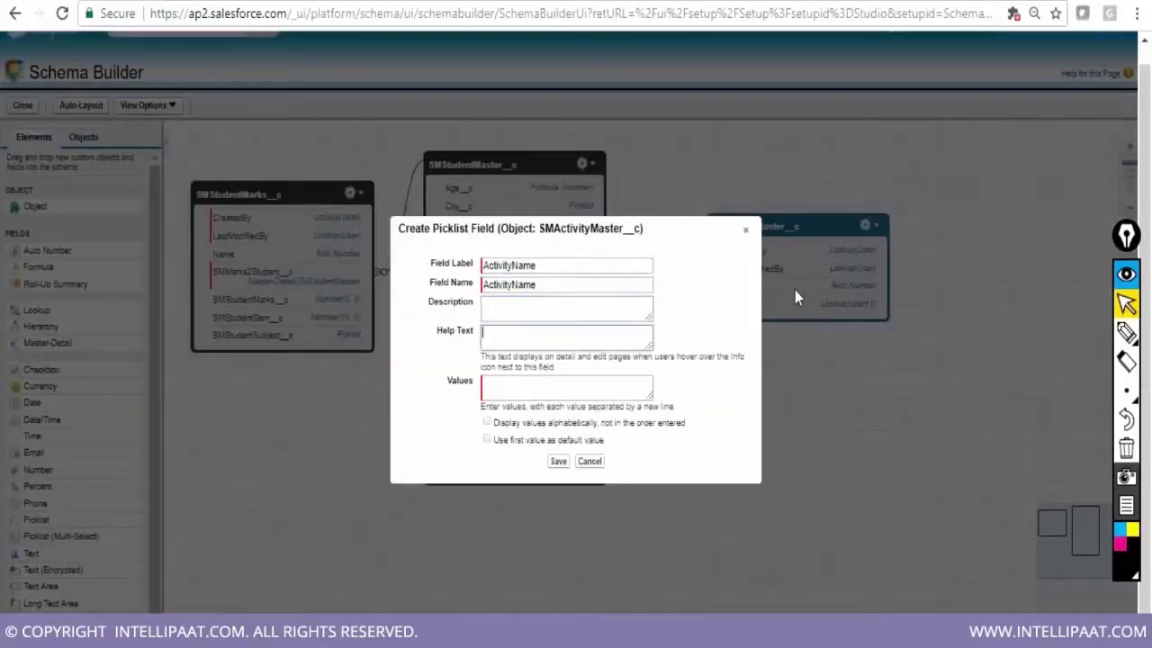
key(Tab)
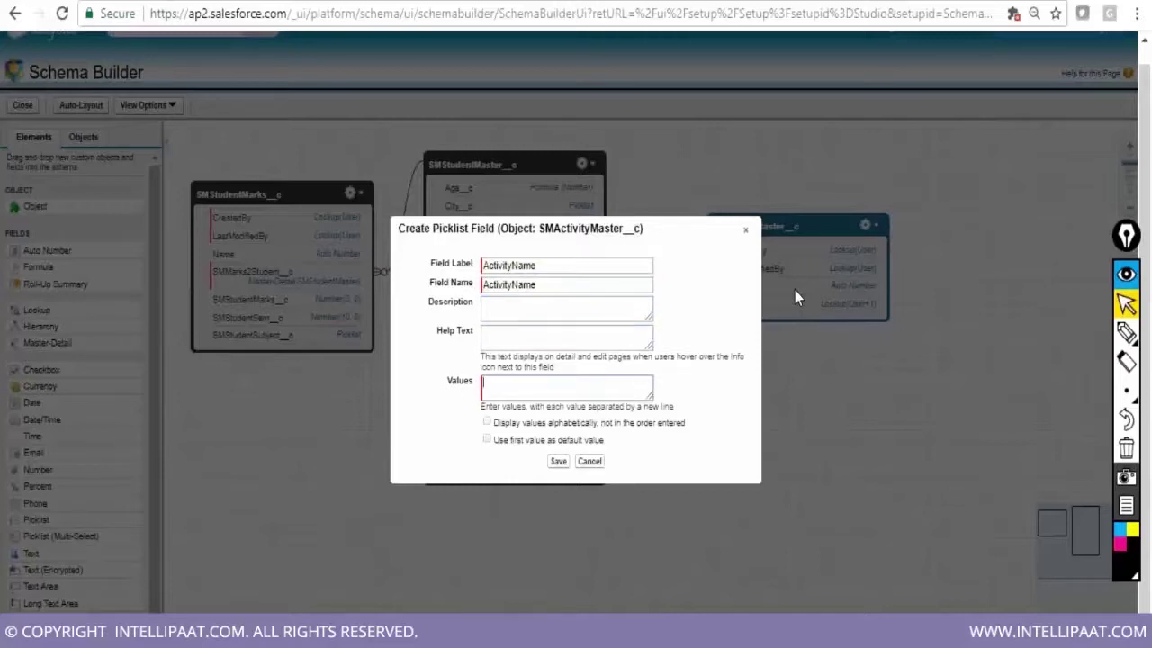
Enter picklist values Tennis, Baseball, Cricket, Chess, Dance, Arts and Badminton, then save the field
text(Tennis)
key(Return)
text(Baseball)
key(Return)
text(Cricket)
key(Return)
text(Chess)
key(Return)
text(Dance)
key(Return)
text(Arts)
key(Return)
text(Badminton)
click(558, 464)
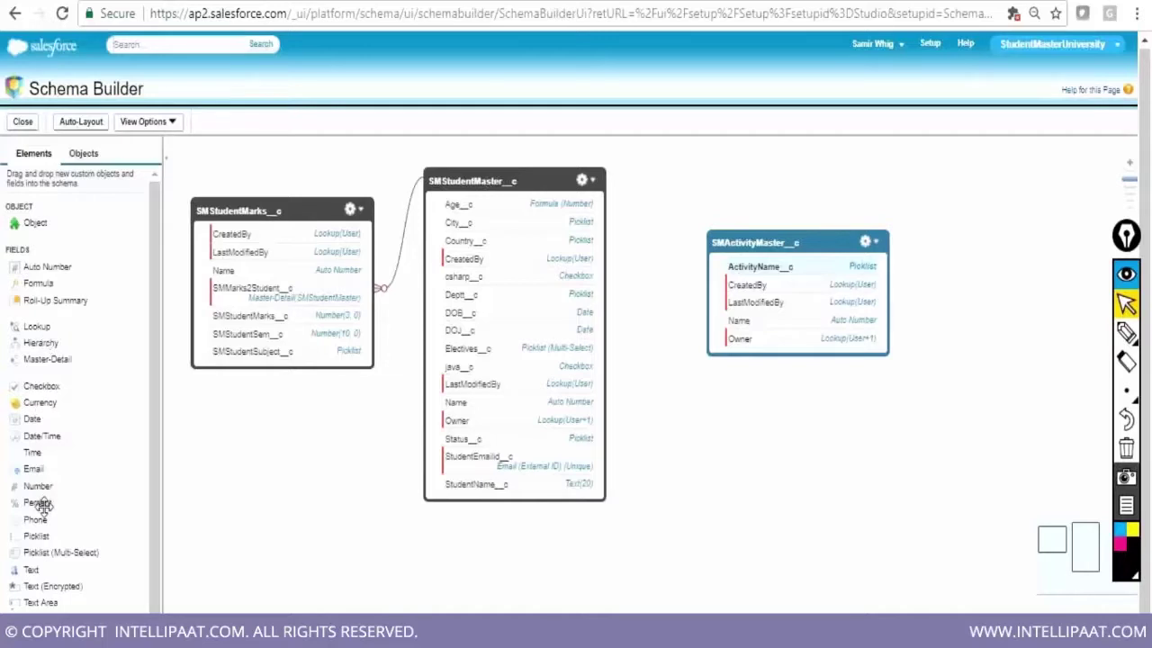
Add a 'No. of slots' number field of length 2 to SMActivityMaster and save it
drag(38, 494, 781, 308)
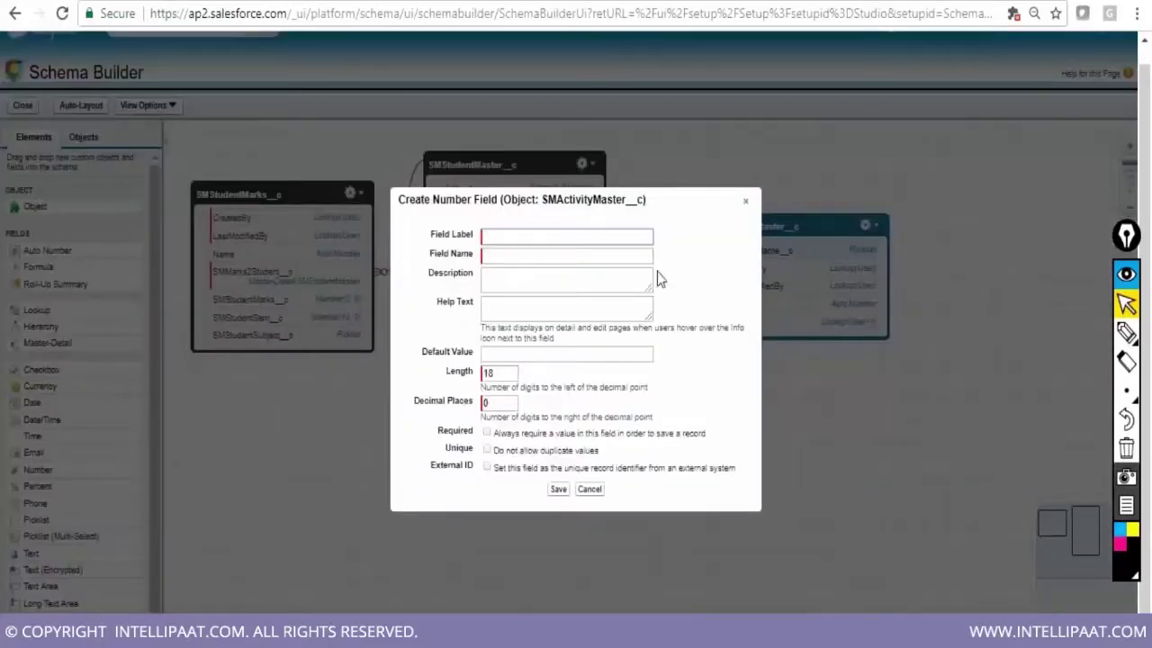
text(No. of slots)
key(Tab)
key(Tab)
key(Tab)
key(Tab)
key(Tab)
key(BackSpace)
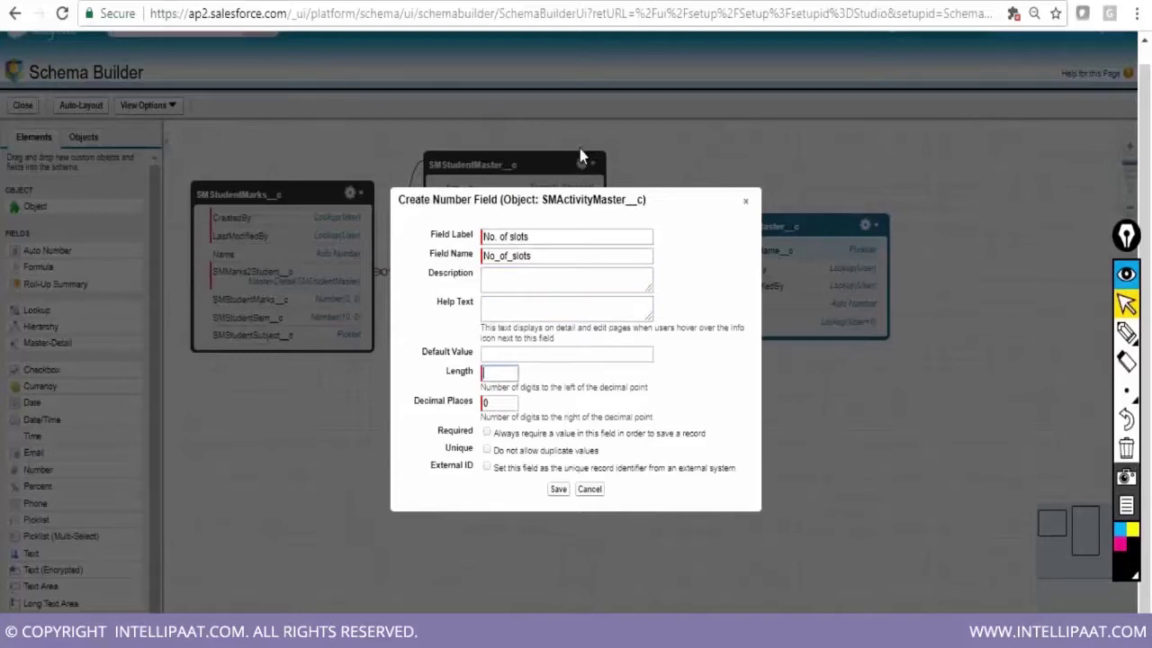
text(2)
click(558, 488)
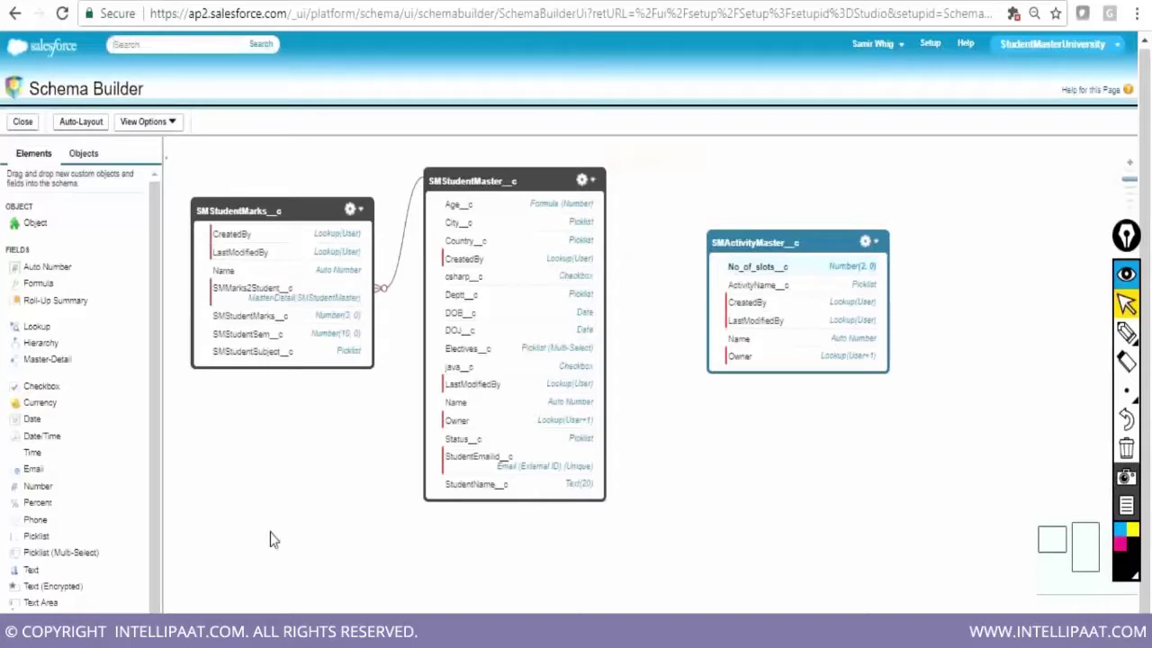
Place a new picklist field labelled Timeslot on SMActivityMaster
drag(51, 536, 773, 322)
text(Tiem)
key(BackSpace)
key(BackSpace)
text(meslot)
key(Tab)
key(Tab)
key(Tab)
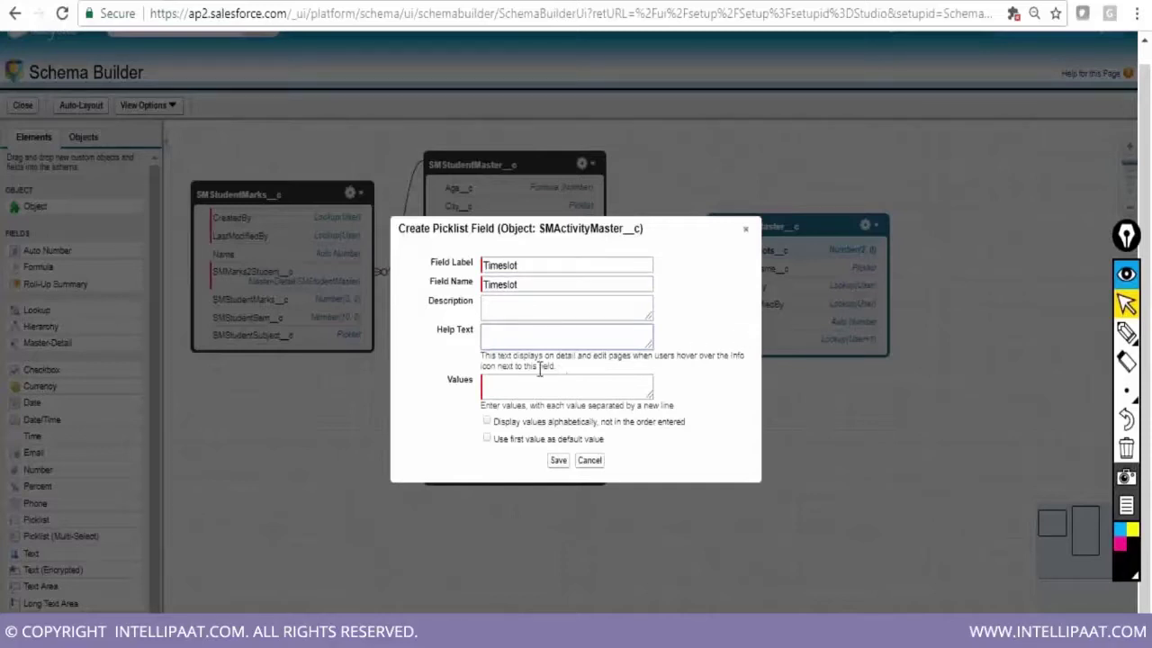
Enter the Timeslot values Morning, Evening and Afternoon and save the picklist
click(512, 385)
text(Morning)
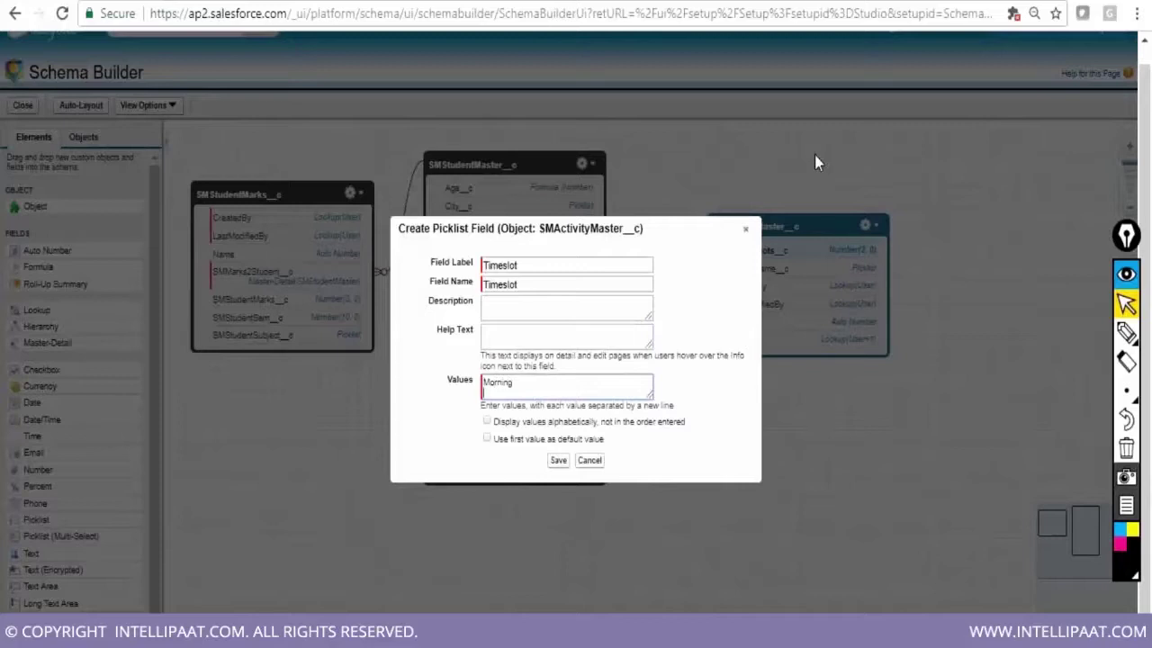
key(Return)
text(Evening)
key(Return)
text(Aftern)
text(n)
click(558, 463)
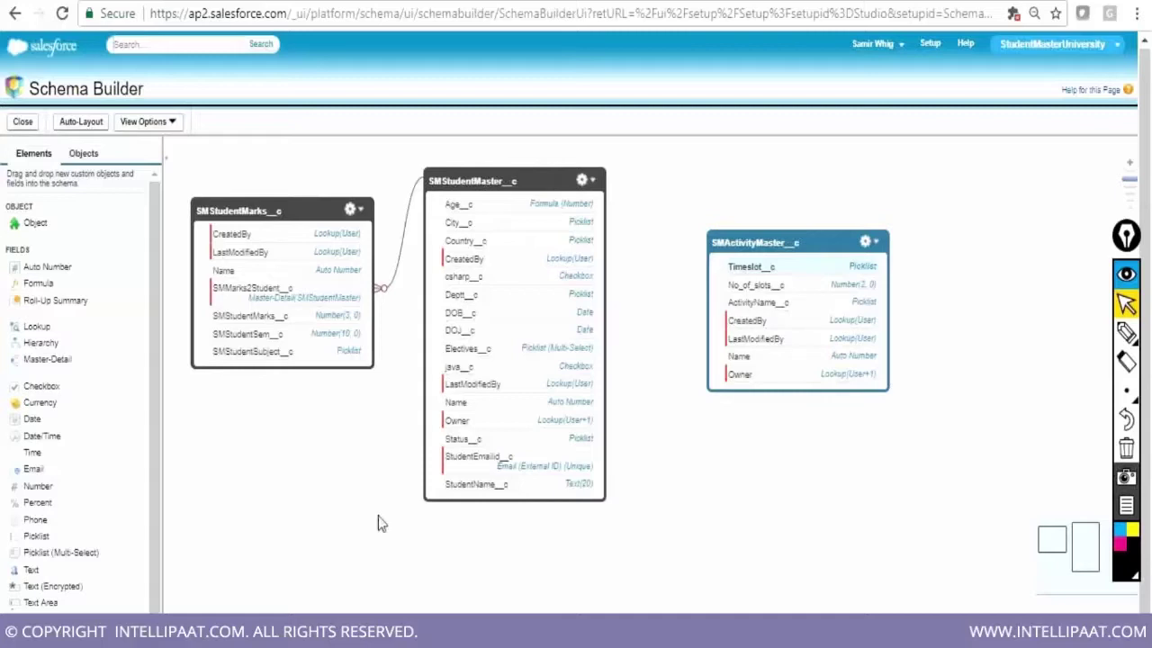
Add a reparentable master-detail field SMStudentMaster on SMActivityMaster, related to SMStudentMaster
mouse_move(152, 432)
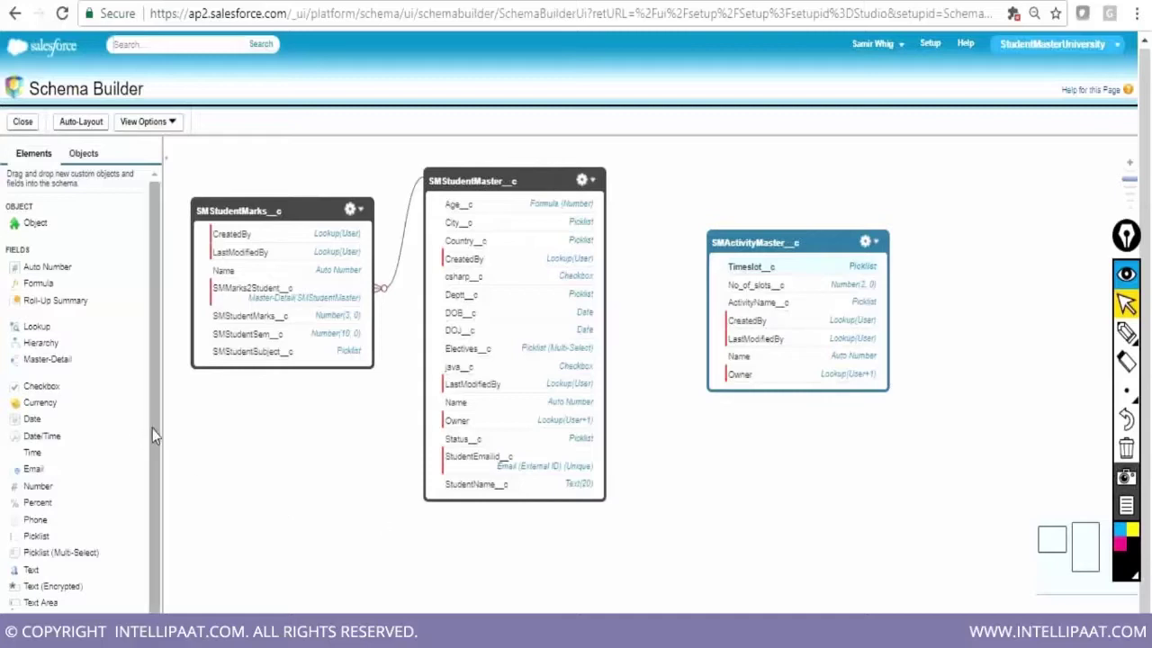
scroll(152, 429, down, 1)
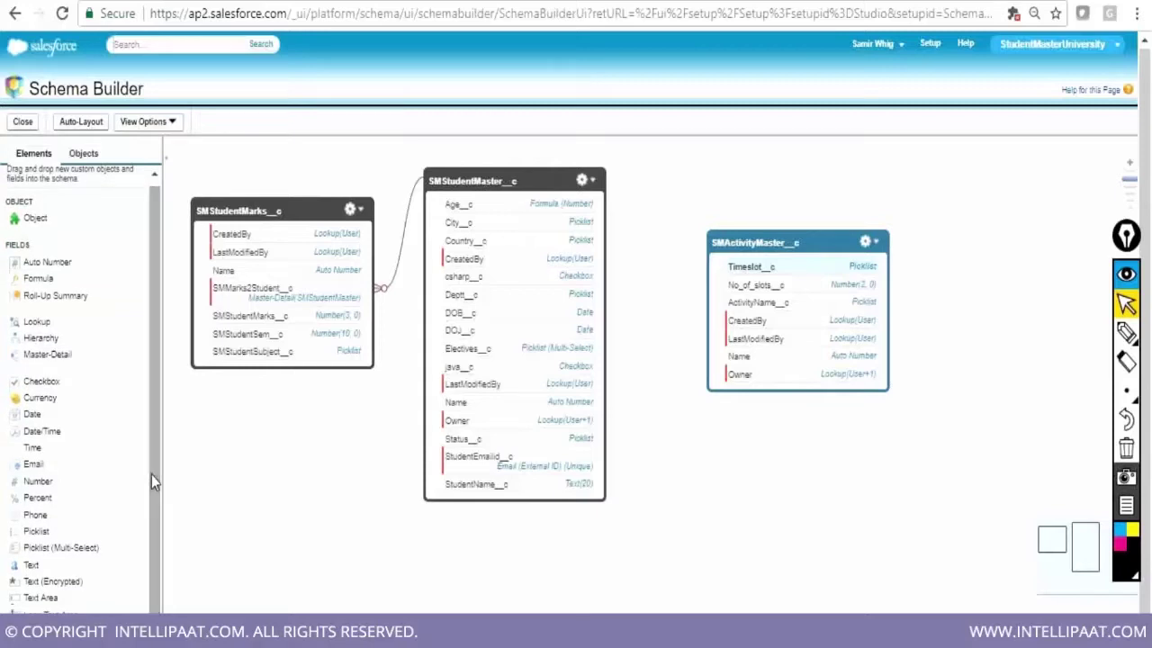
drag(83, 351, 791, 334)
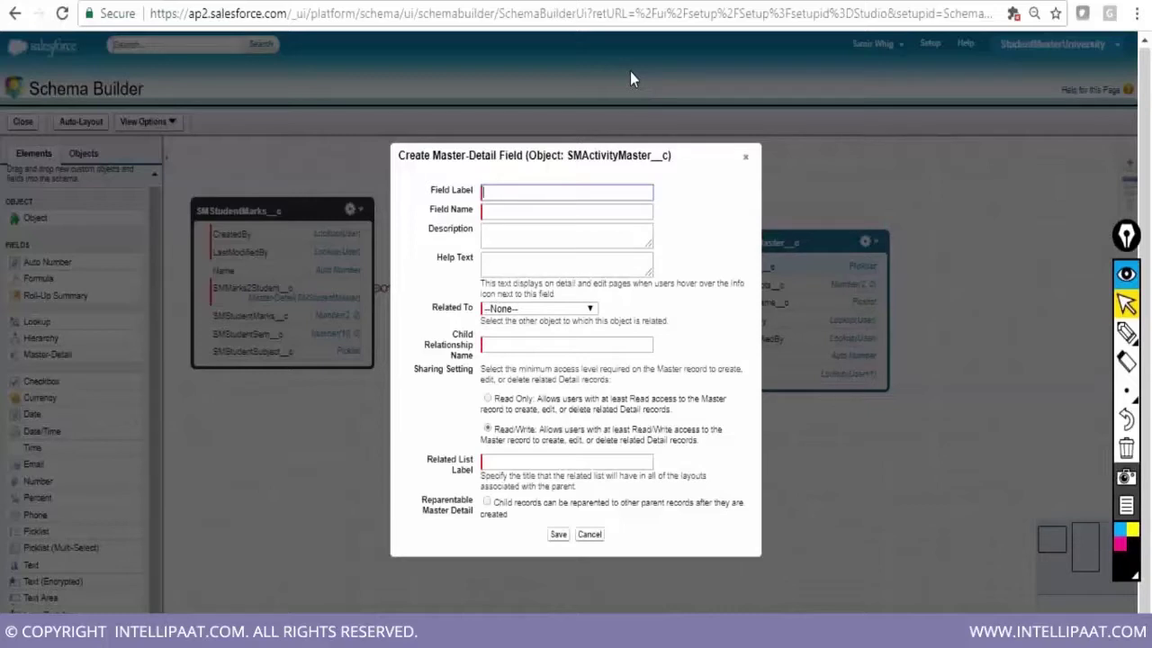
text(SMStudentMaster)
click(530, 211)
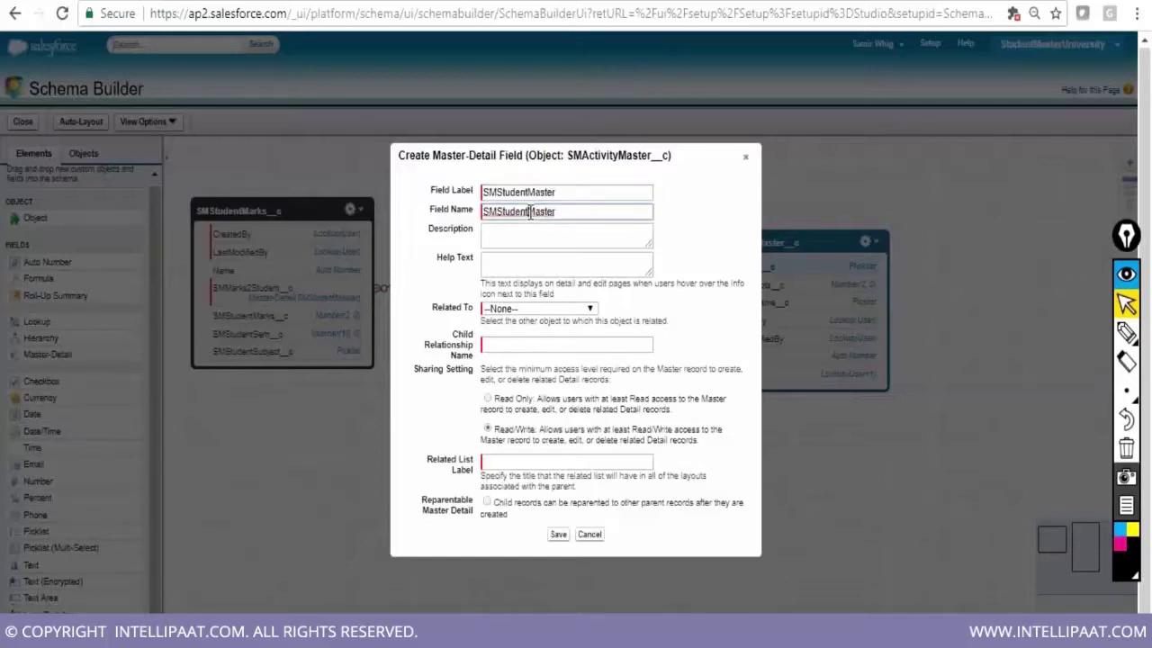
click(542, 308)
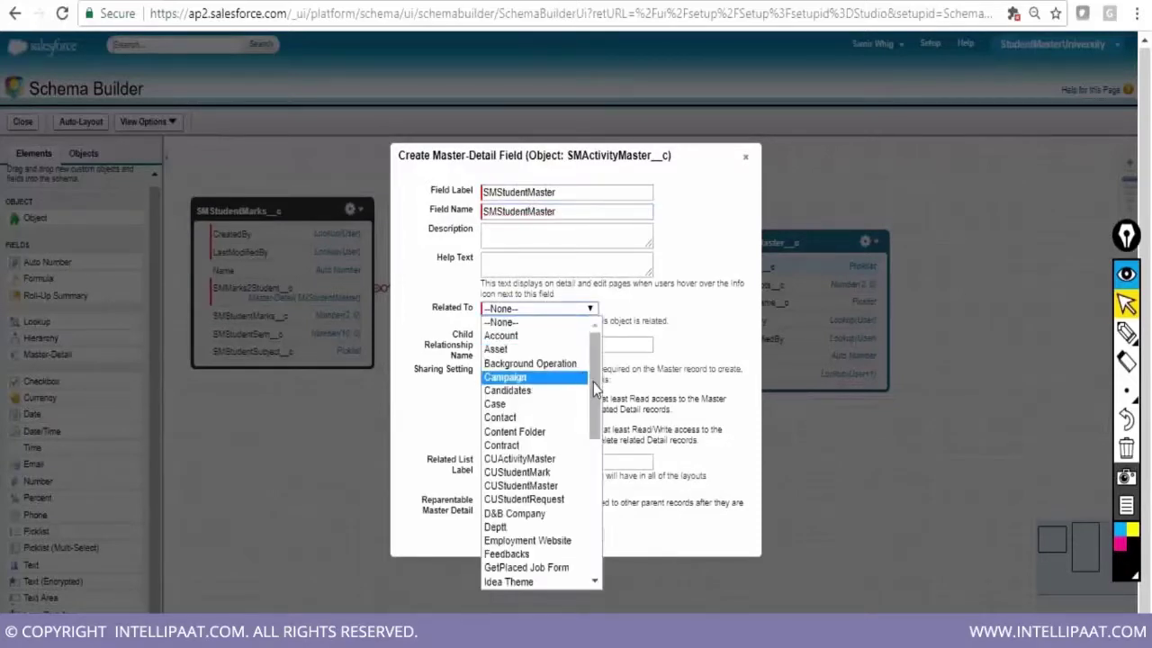
drag(593, 384, 588, 493)
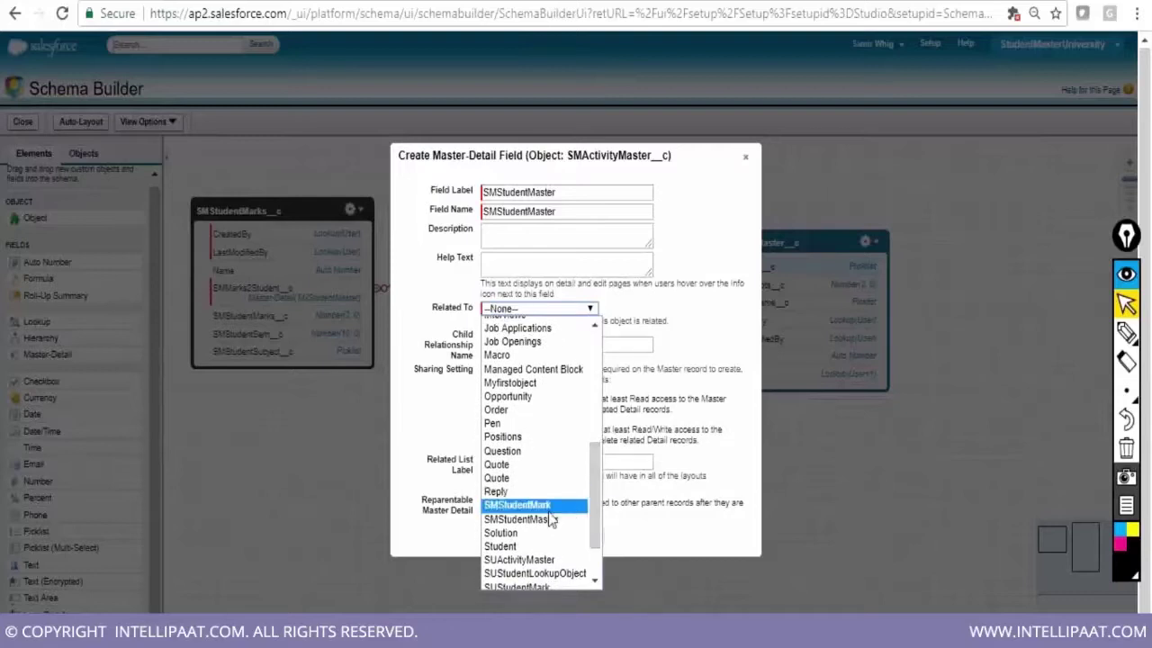
click(552, 519)
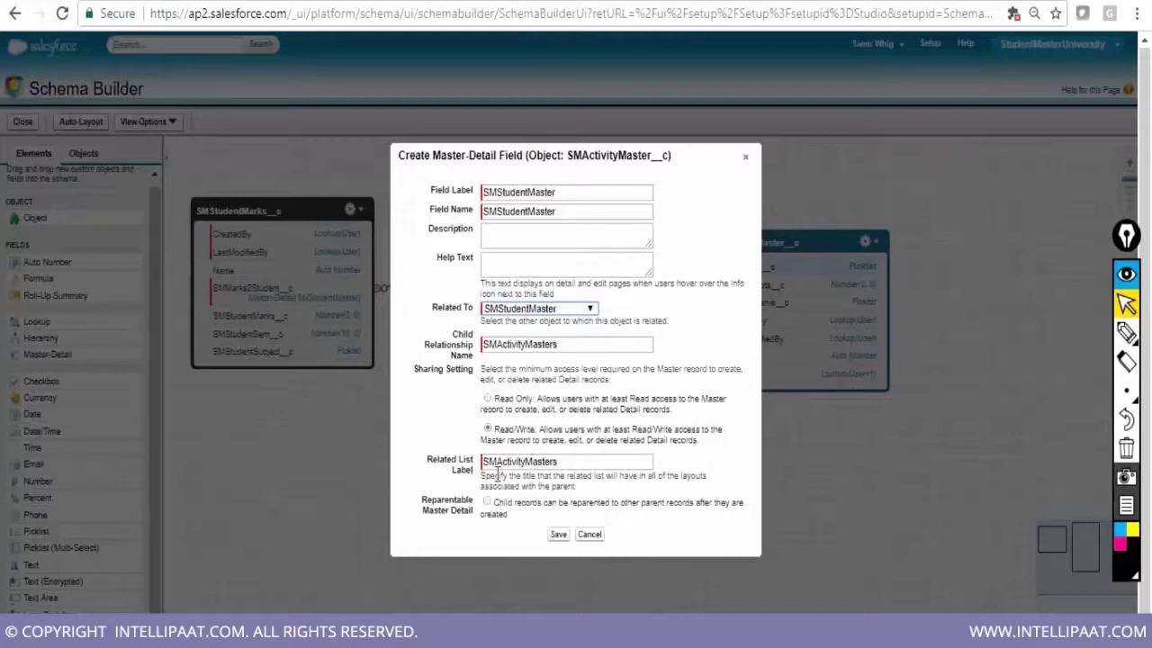
click(486, 504)
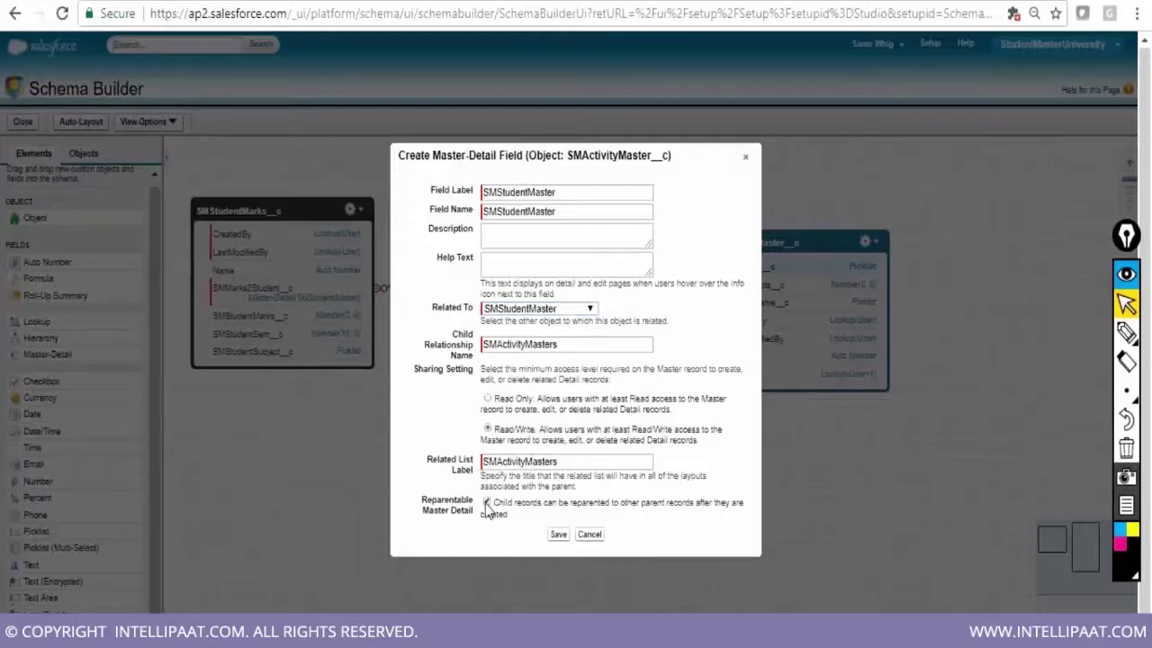
click(558, 534)
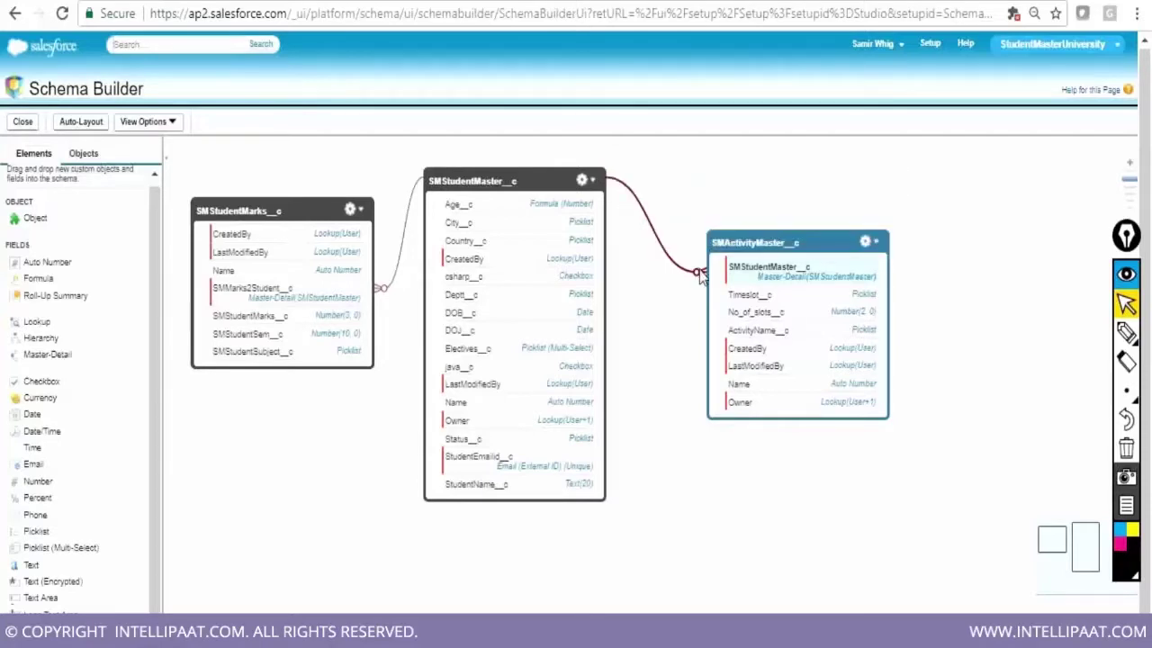
scroll(928, 441, down, 1)
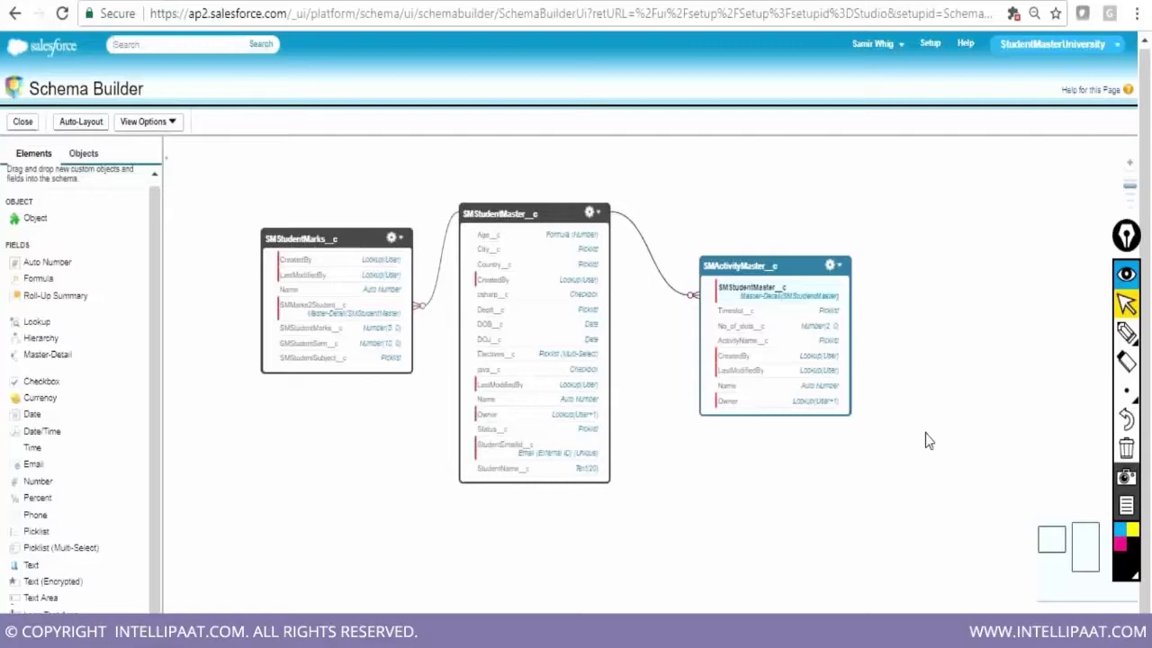
Show the schema legend, then hide and restore the relationship lines between objects
click(144, 126)
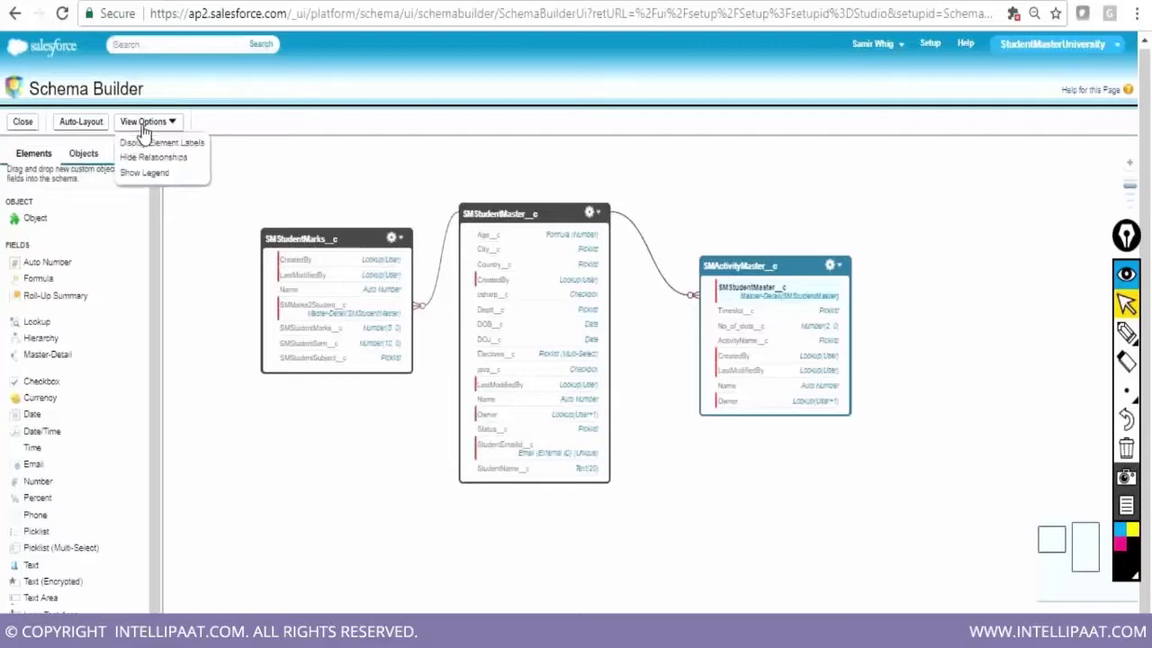
click(152, 173)
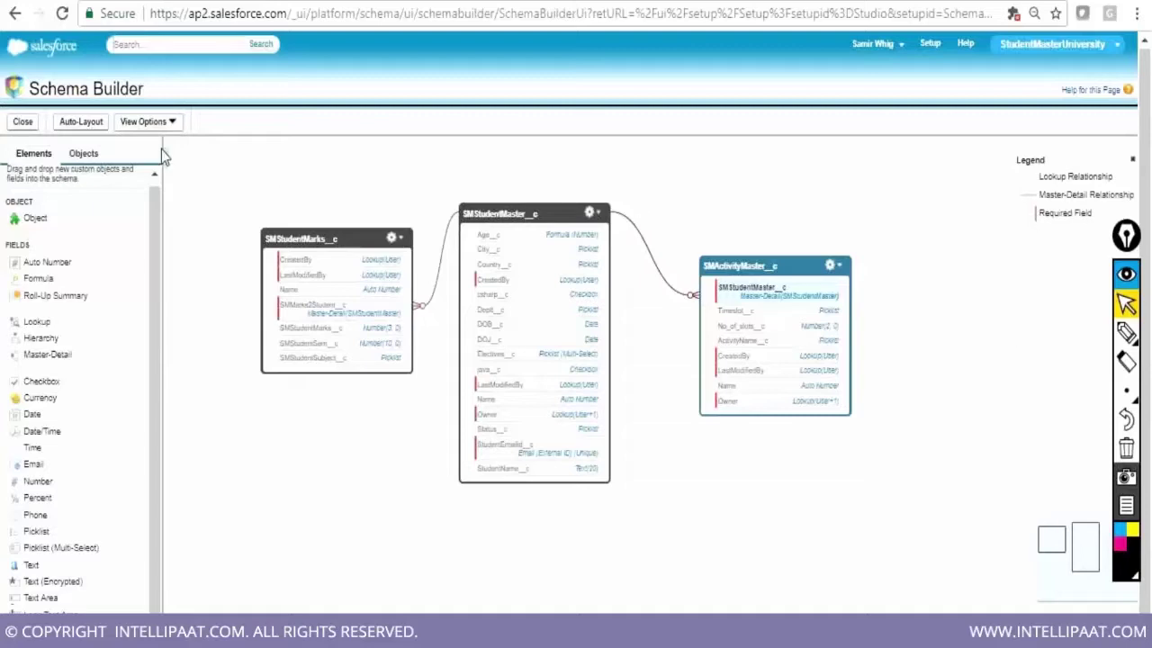
click(151, 126)
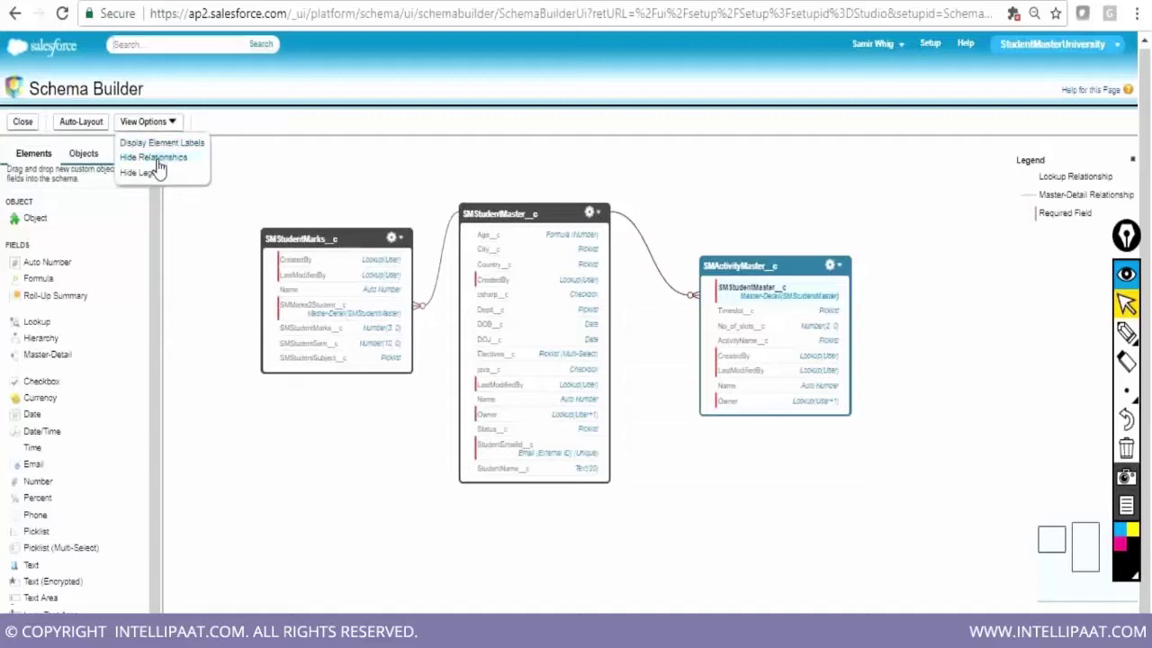
click(158, 157)
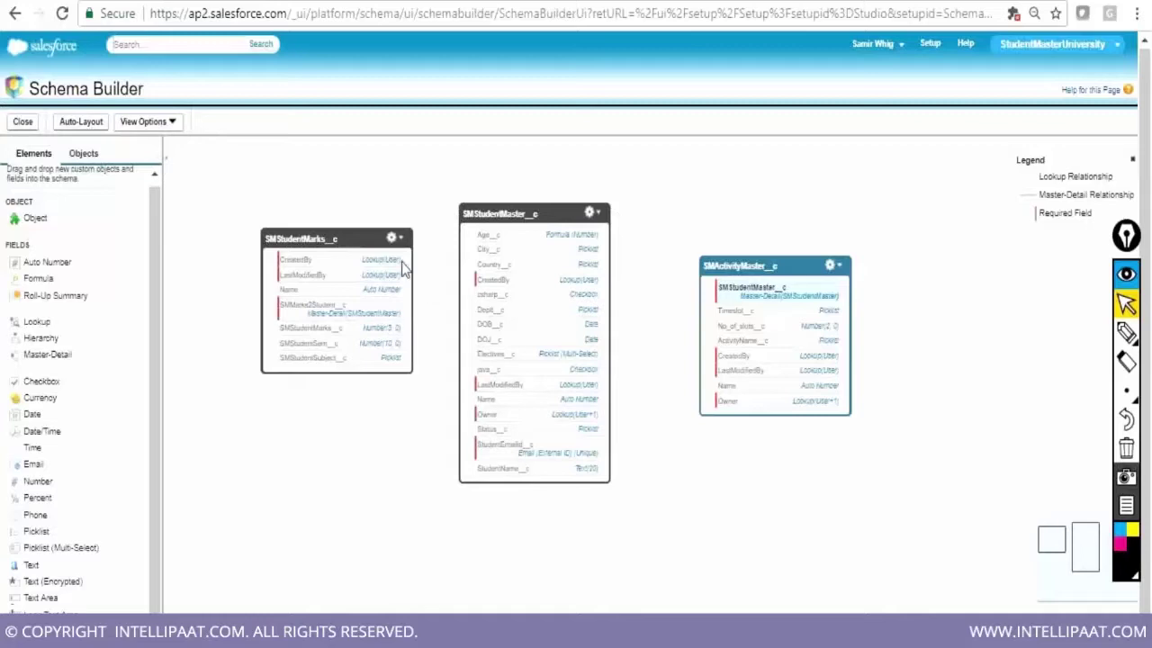
click(167, 126)
click(162, 157)
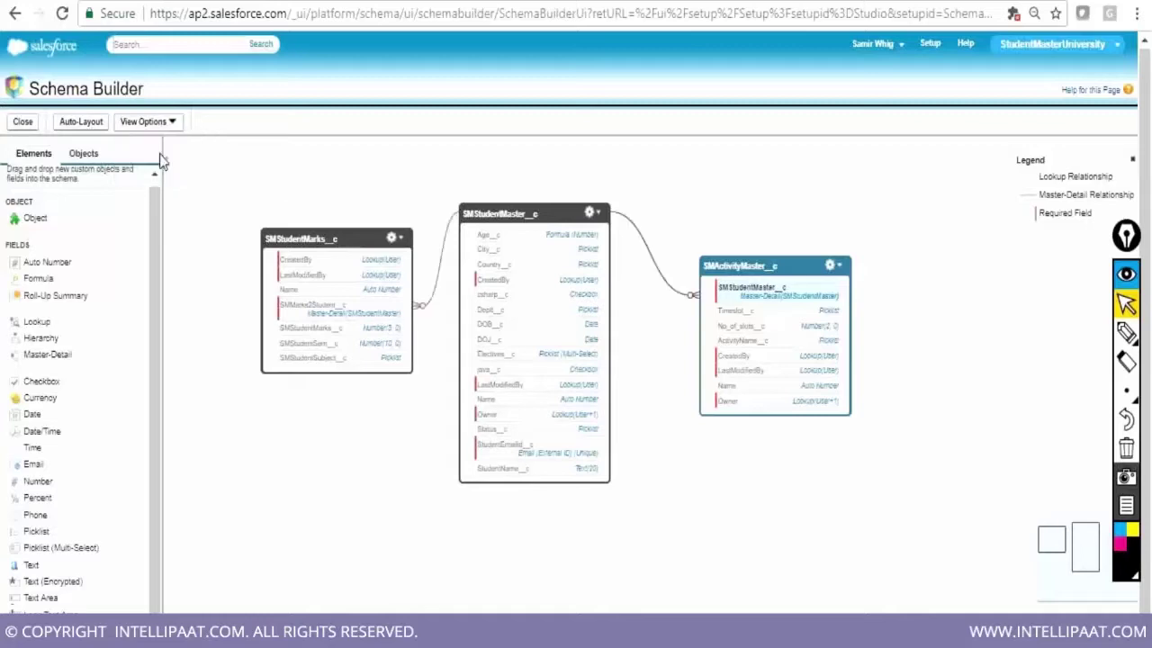
Toggle the schema between element labels and API names, ending on labels, then leave the diagram
click(159, 124)
click(163, 142)
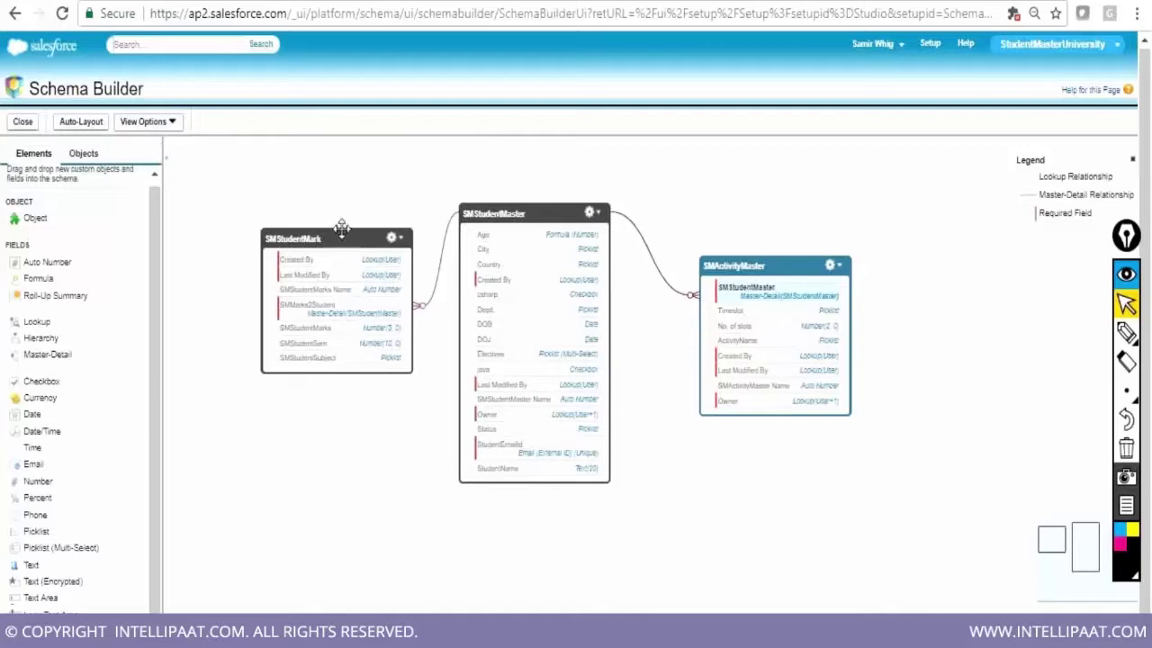
click(175, 129)
click(167, 143)
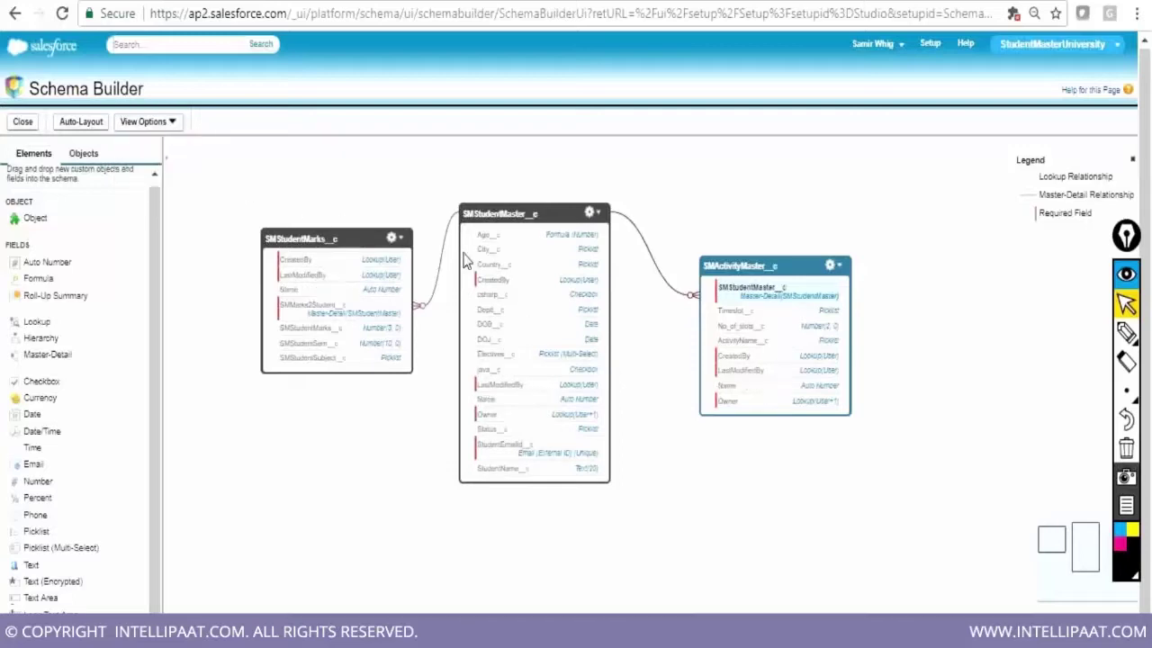
click(171, 123)
click(170, 144)
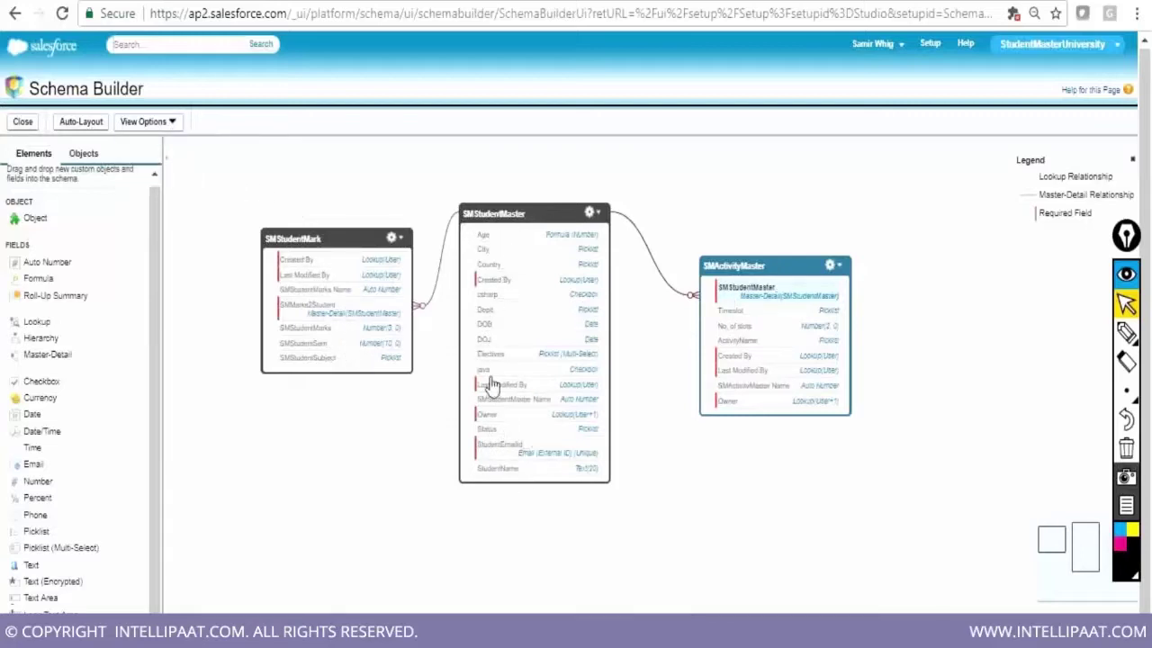
click(24, 126)
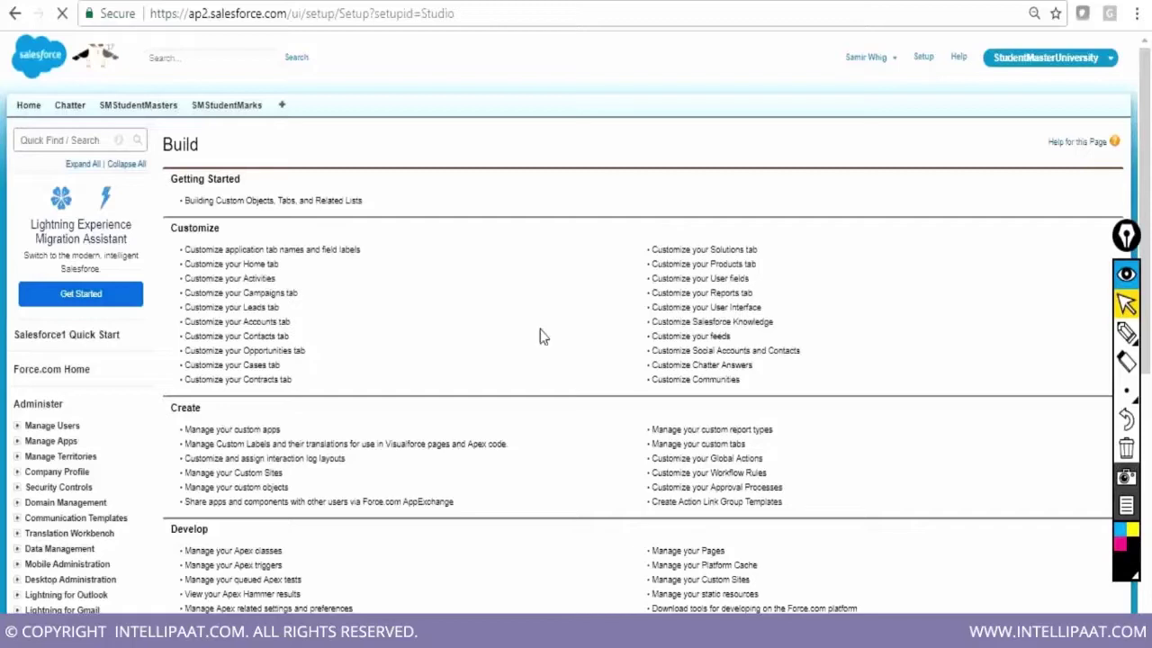
Go to Force.com Home and open the Tabs page under Build > Create
click(923, 60)
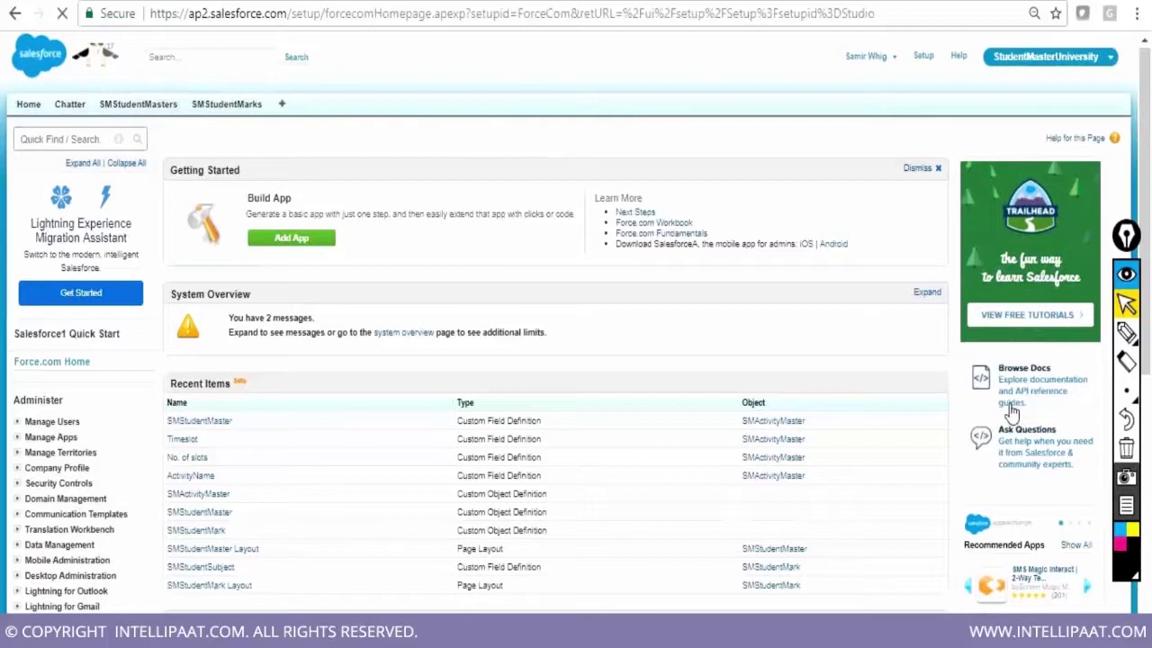
scroll(31, 368, down, 4)
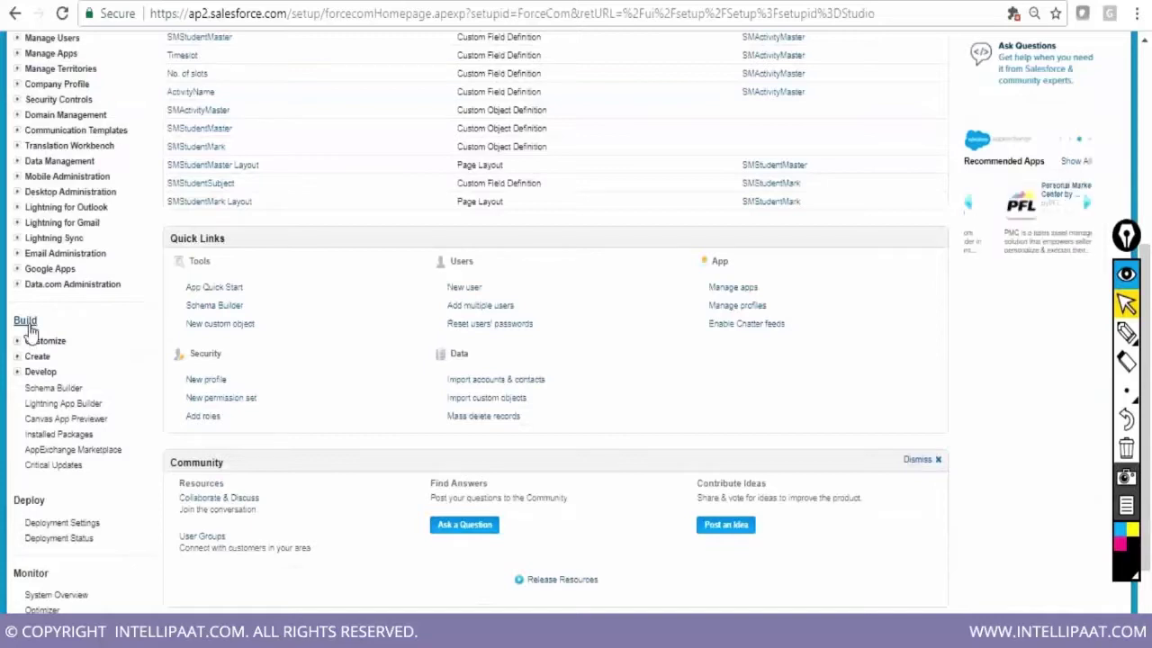
click(37, 356)
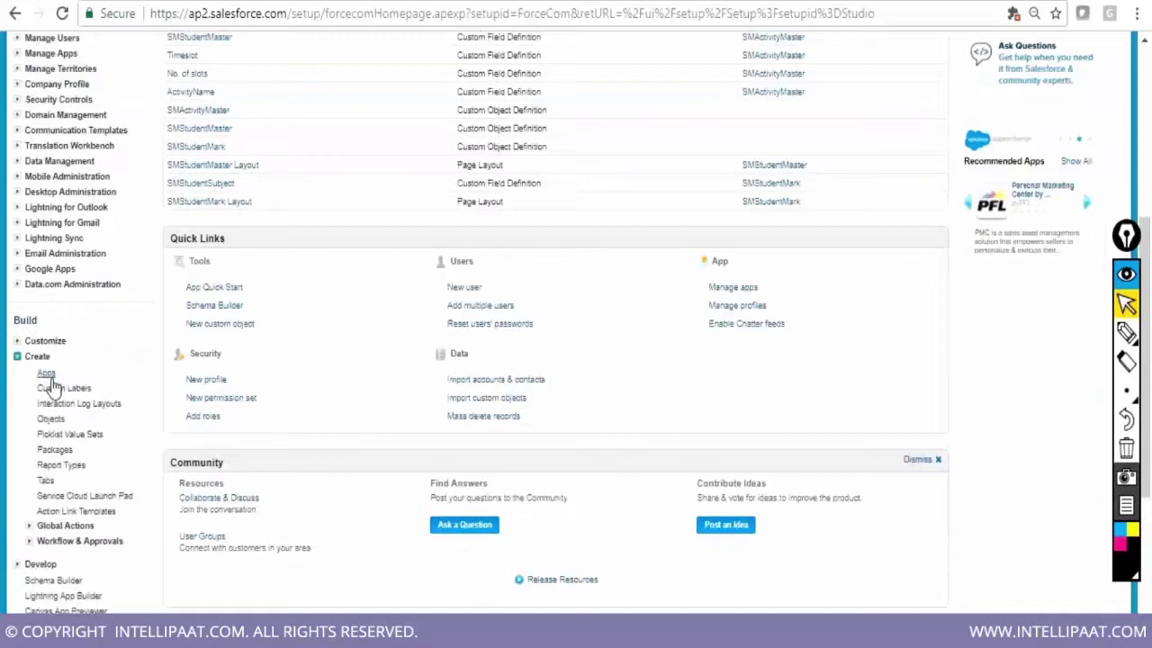
click(46, 483)
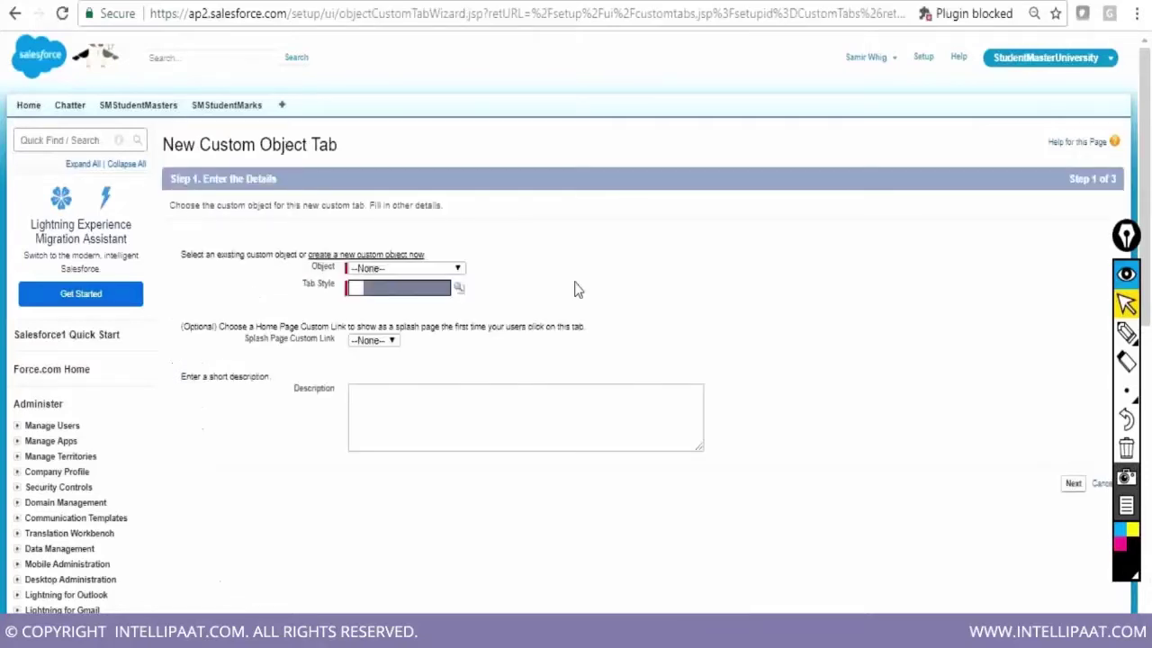
Create a new SMActivityMaster custom tab with the Motorcycle style, keeping default profile visibility
click(440, 267)
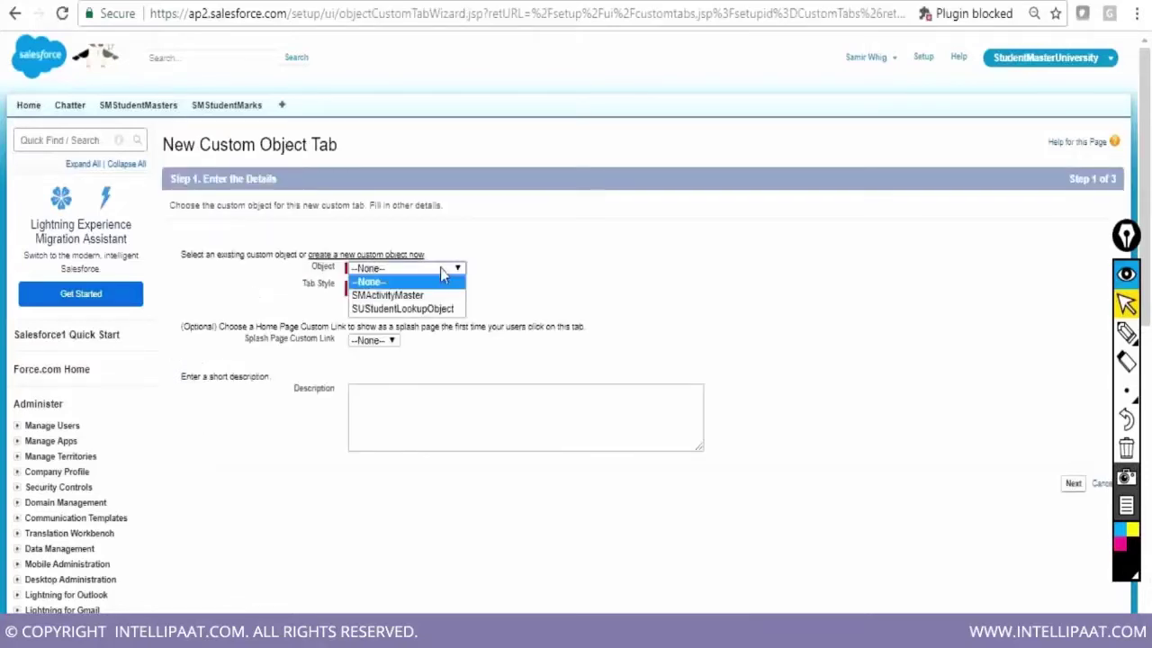
click(459, 285)
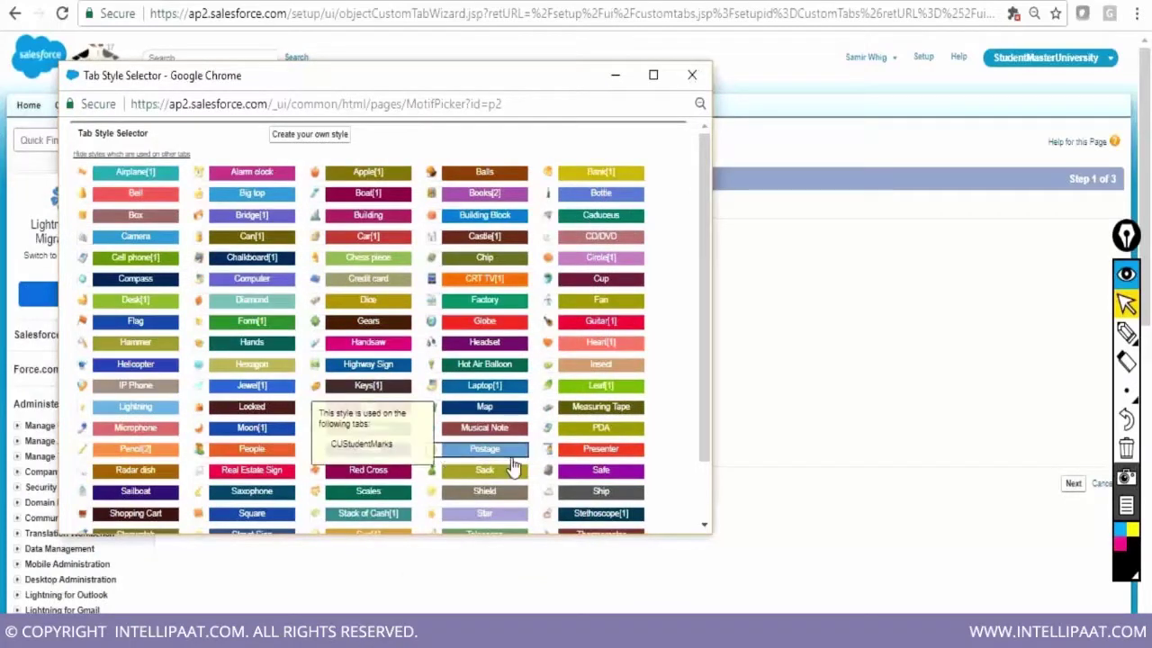
click(373, 438)
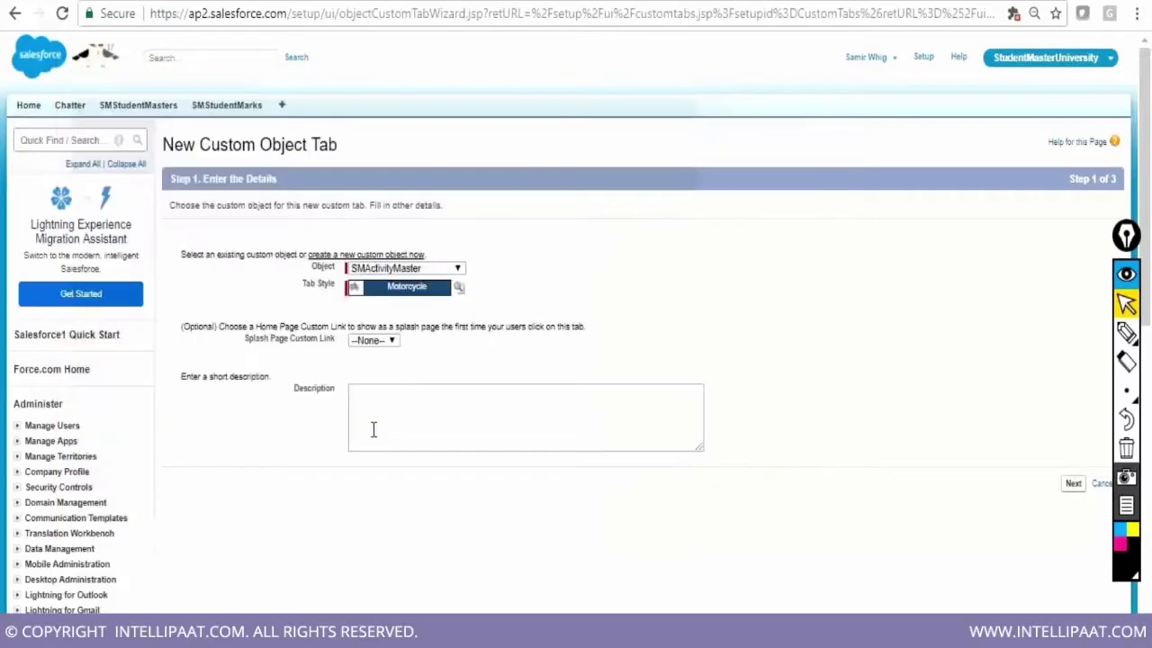
click(1072, 484)
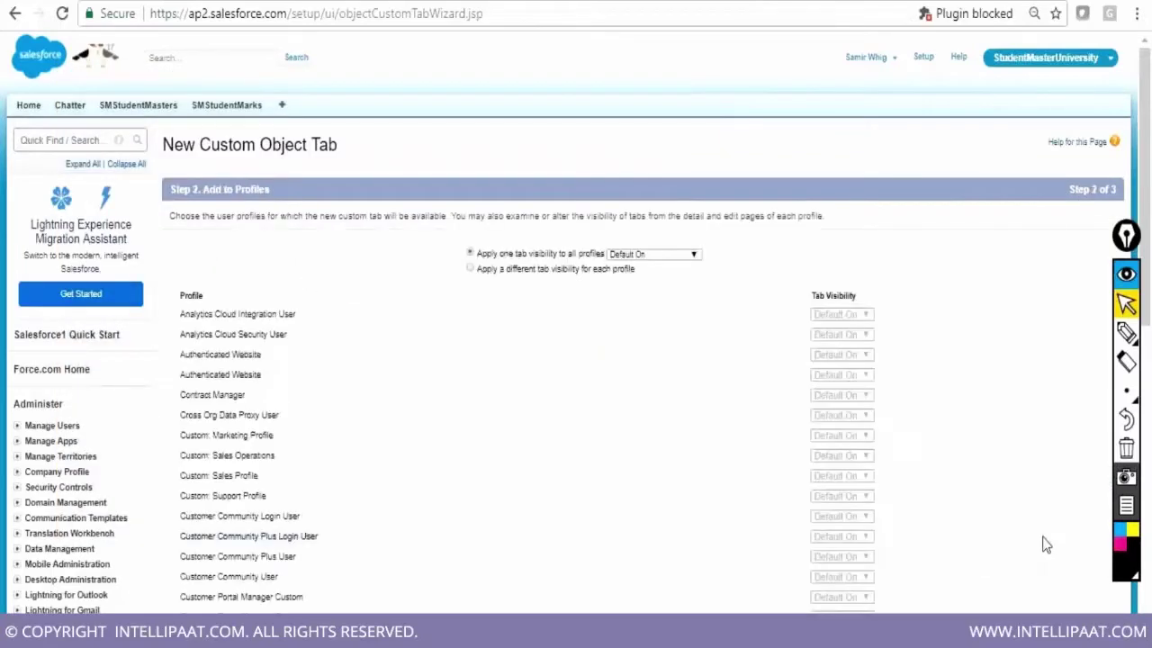
scroll(1046, 545, down, 1)
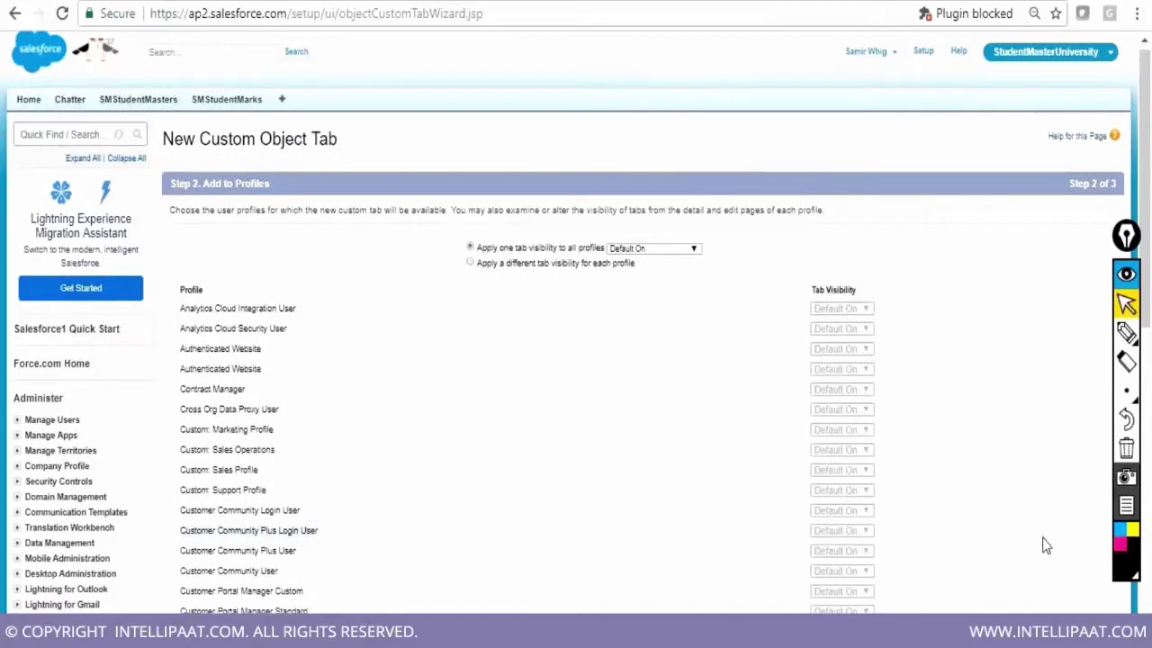
scroll(1046, 546, down, 15)
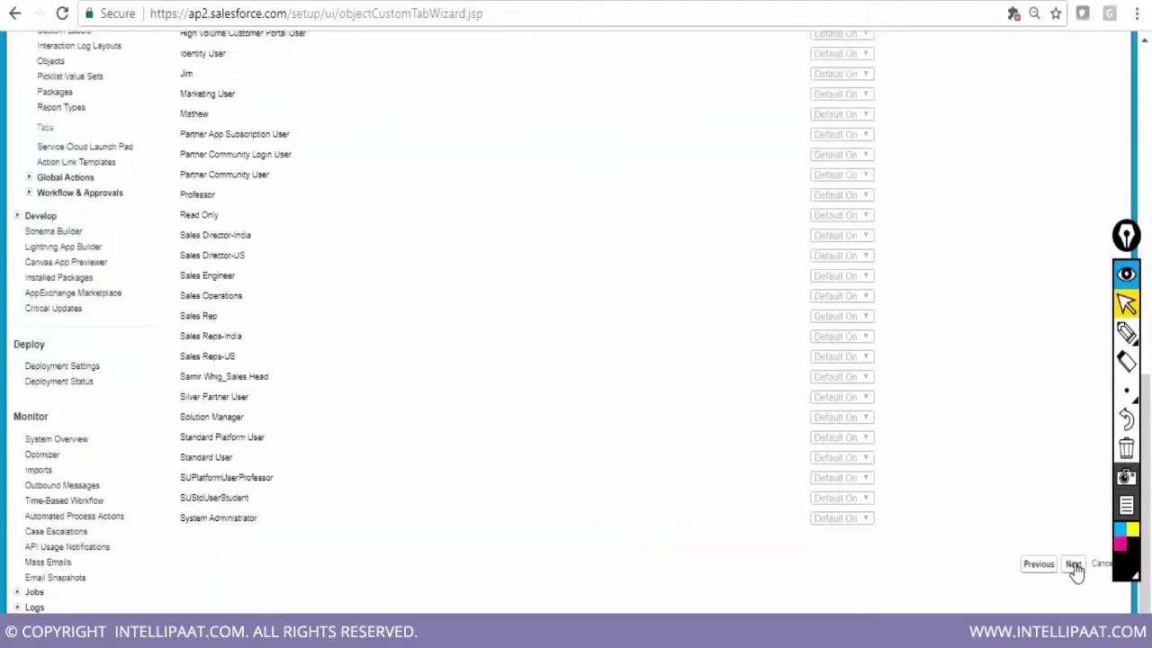
click(1074, 564)
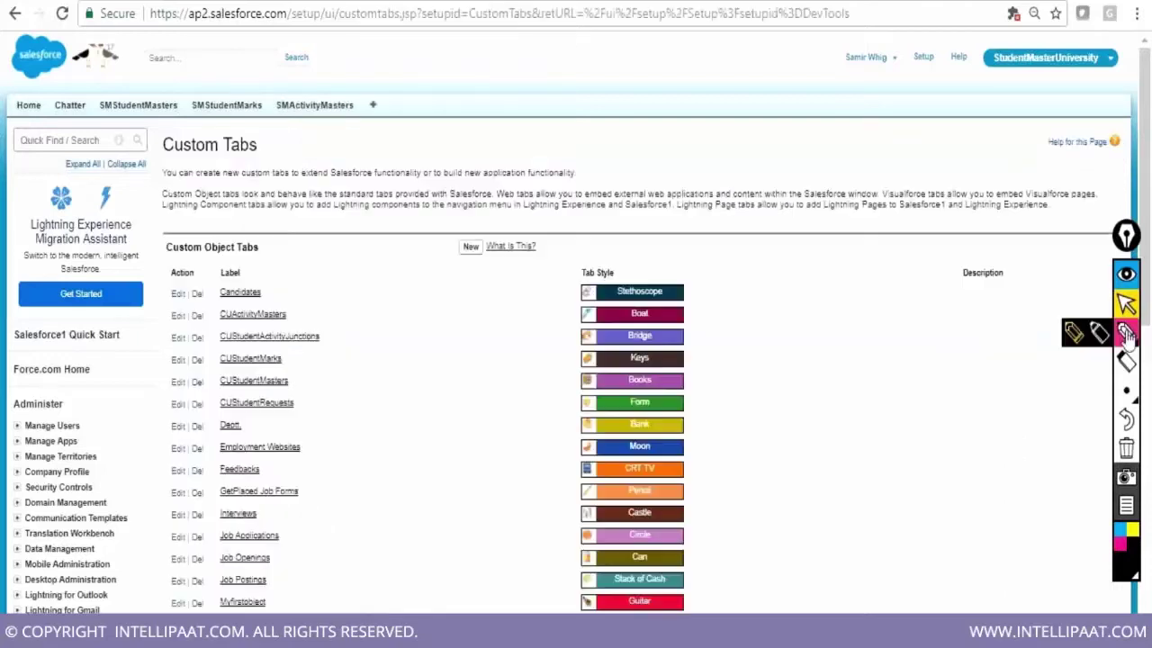
click(1072, 334)
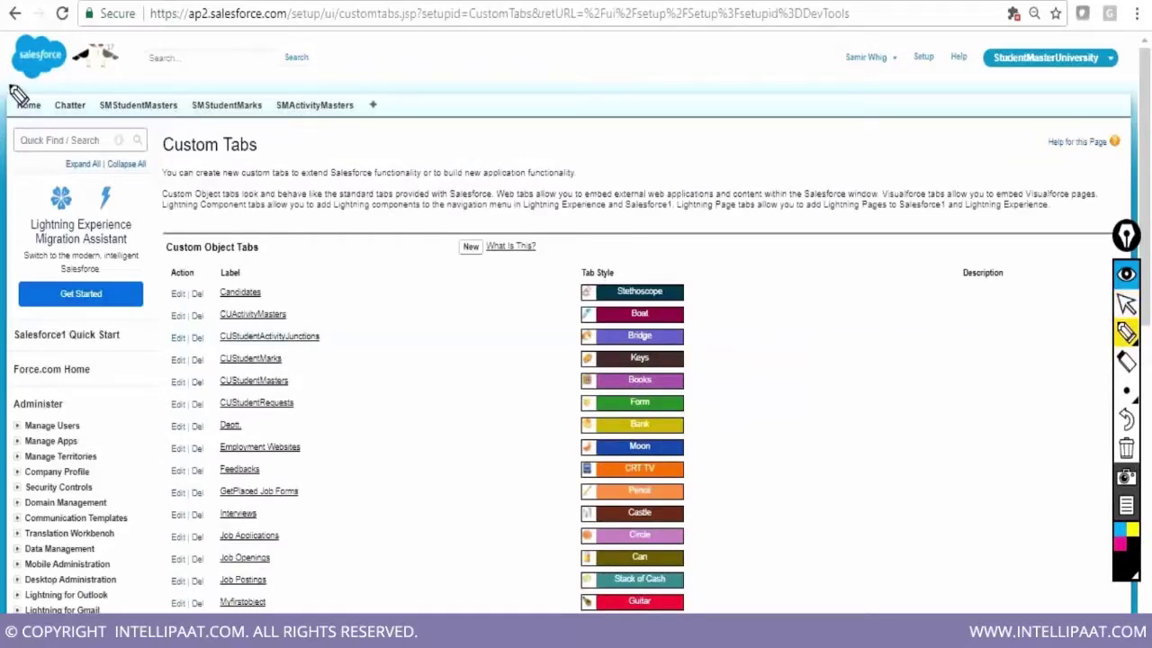
mouse_move(11, 83)
mouse_down()
mouse_move(14, 121)
mouse_move(12, 83)
mouse_move(364, 82)
mouse_move(367, 118)
mouse_up()
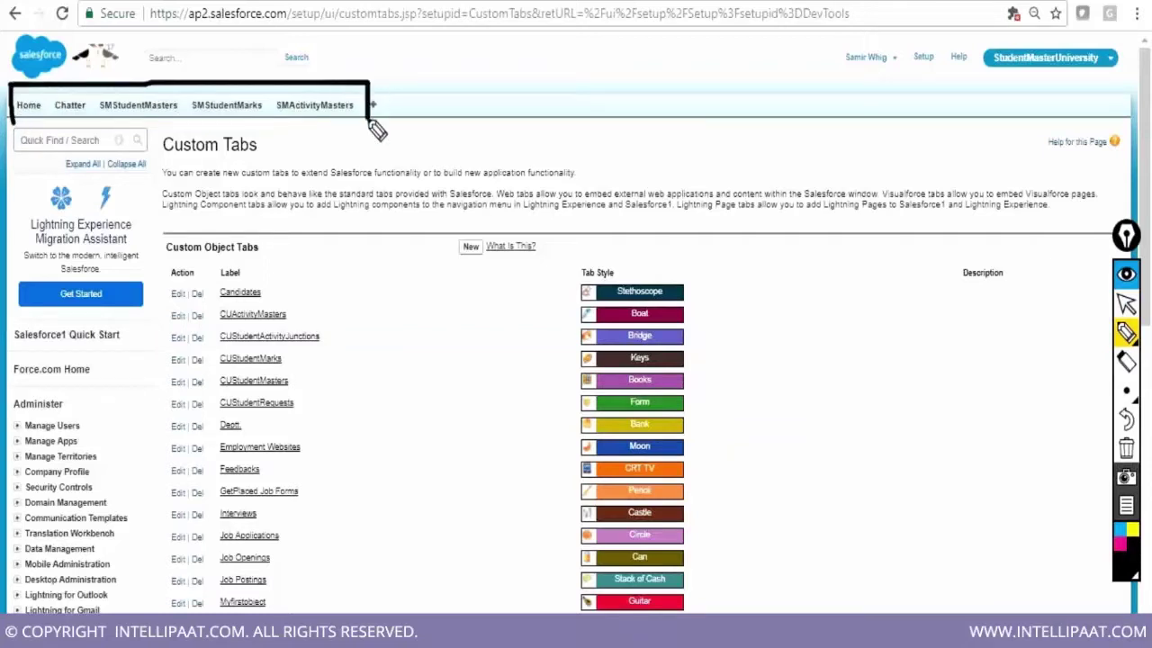
drag(13, 120, 369, 122)
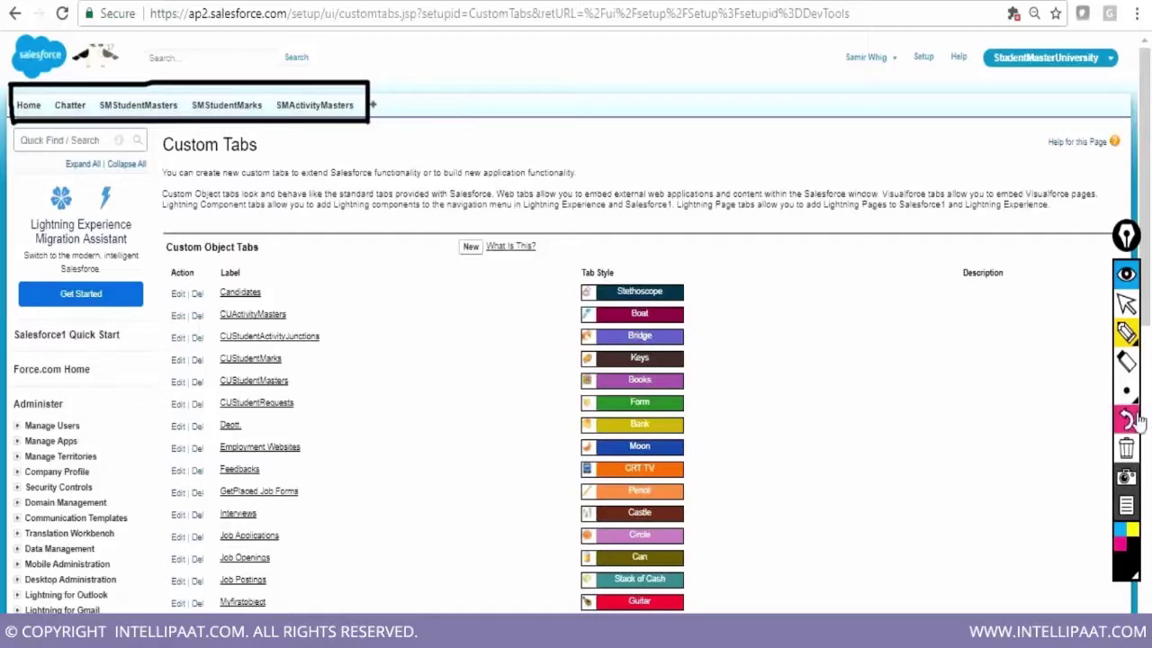
click(1124, 448)
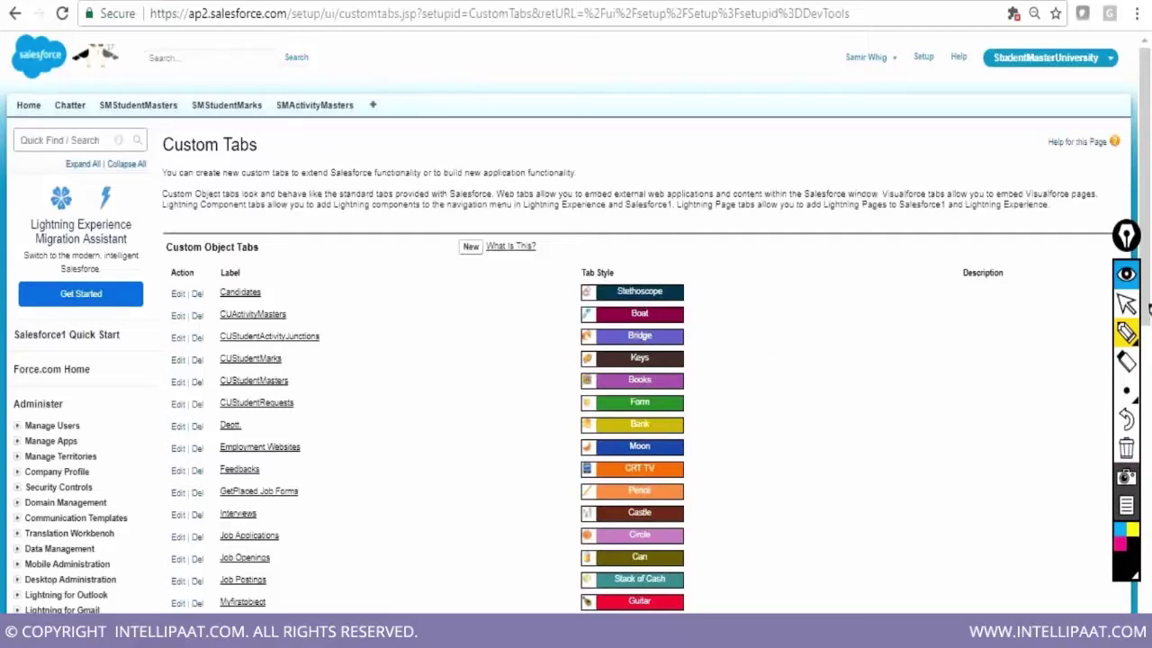
click(1127, 304)
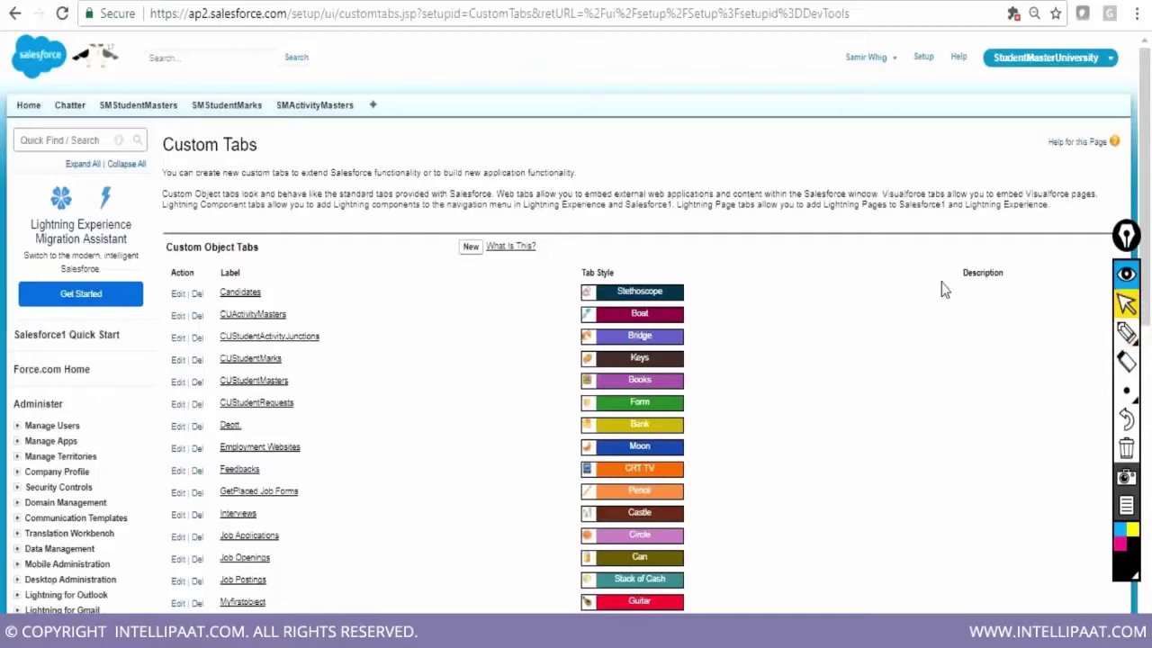
click(312, 107)
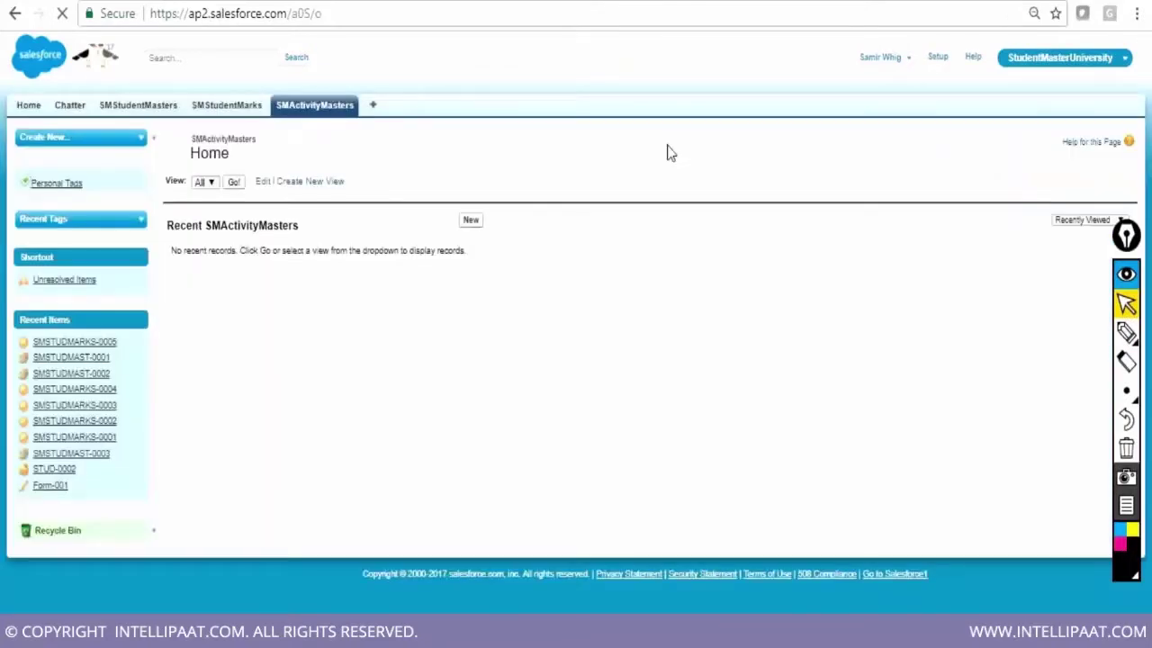
Open a new SMActivityMaster record form, cancel it, and bring up the Force.com Quick Access Menu
click(472, 221)
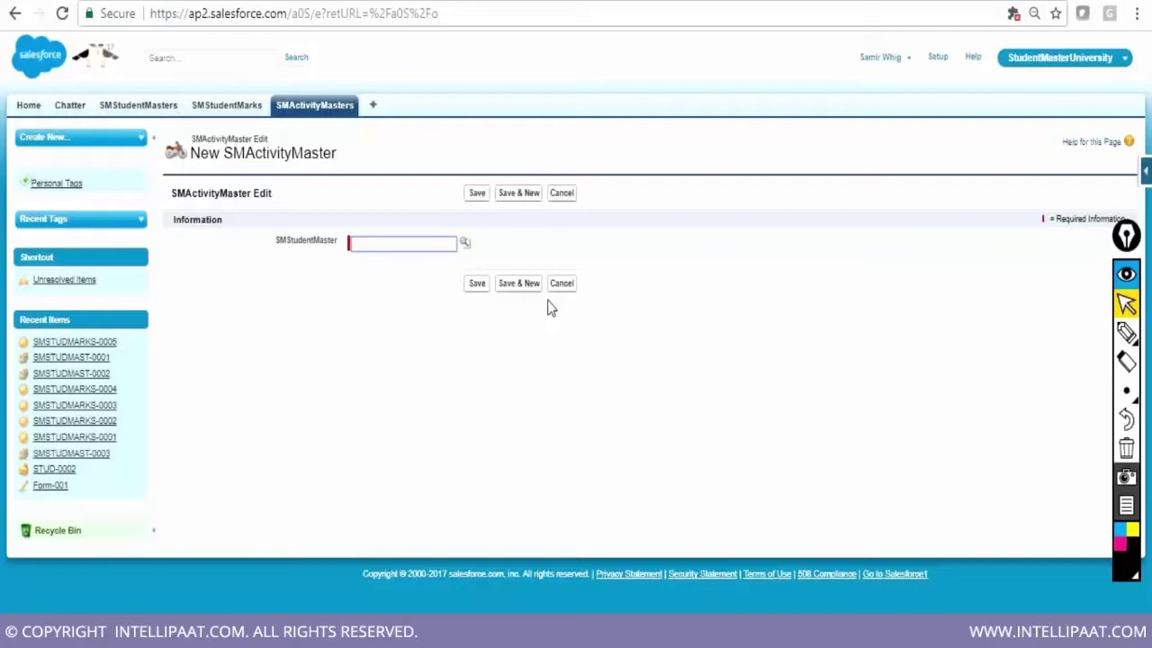
click(561, 284)
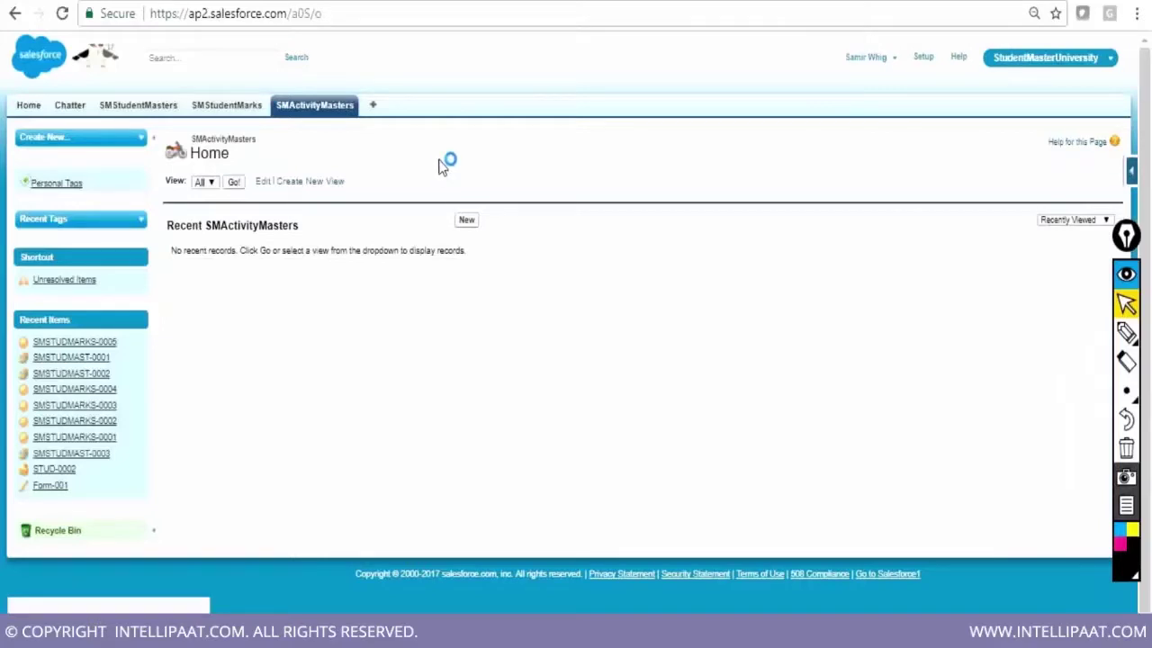
click(1143, 173)
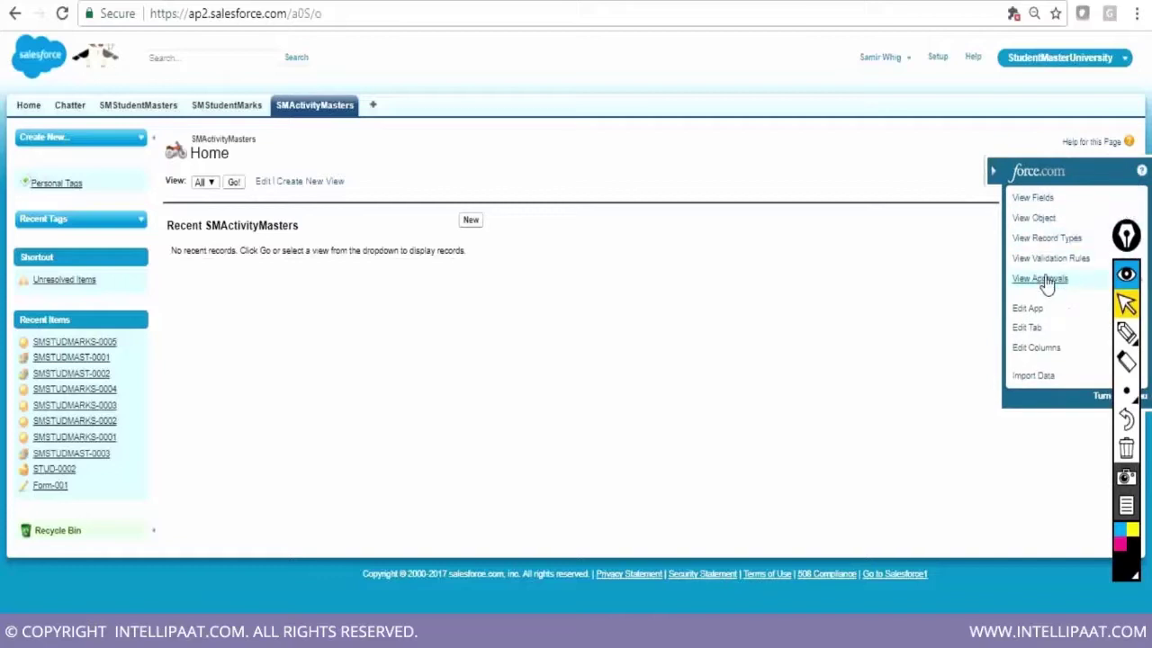
From the SMActivityMaster object page, place No. of slots and Timeslot on the layout and save
click(1035, 219)
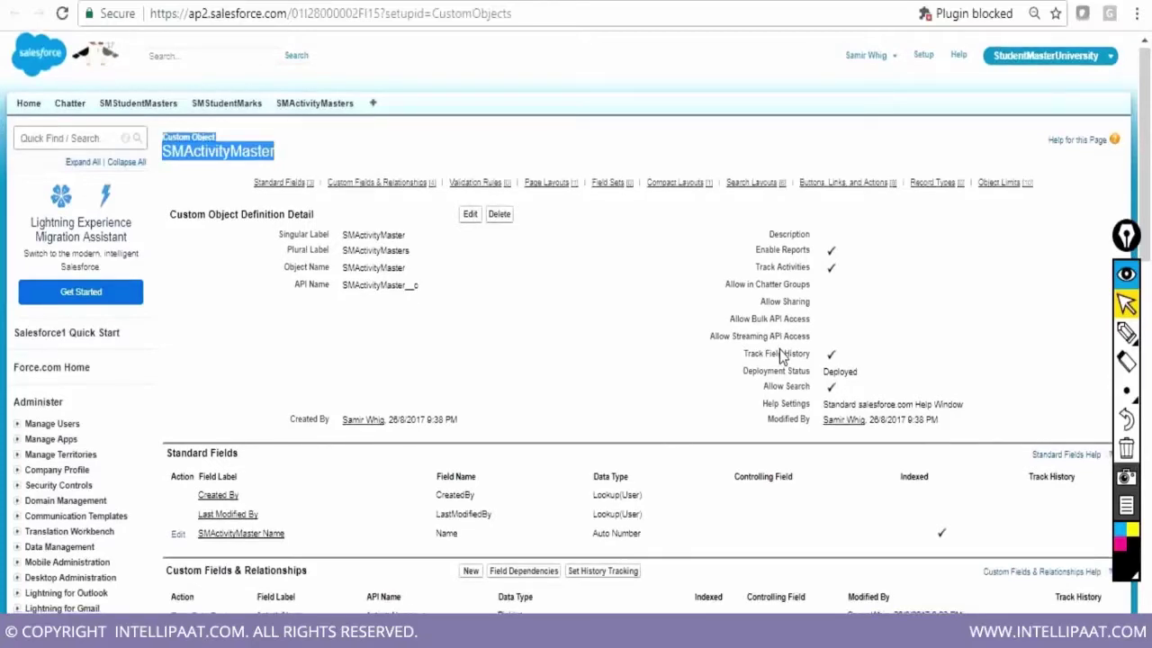
scroll(780, 354, down, 3)
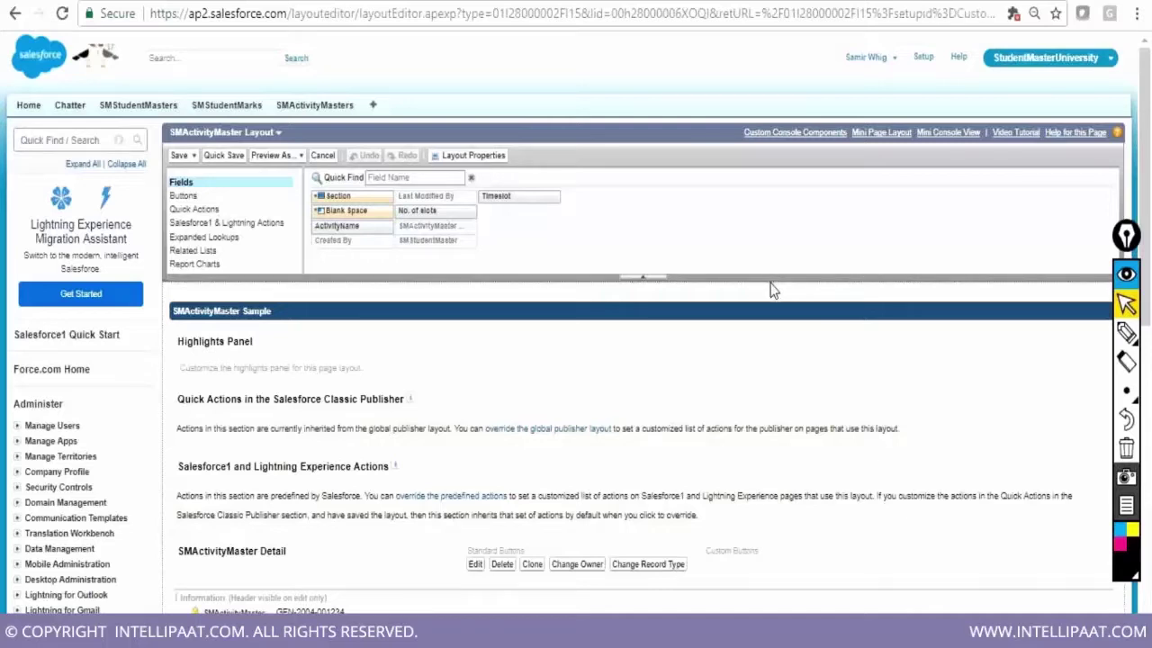
scroll(772, 288, down, 1)
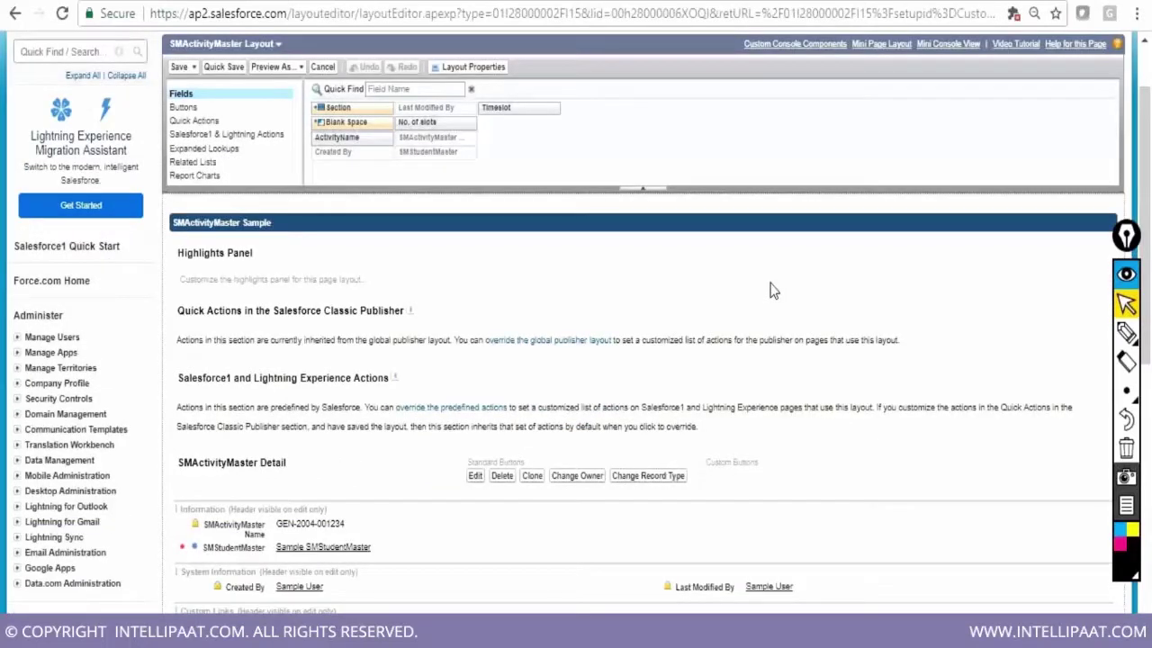
scroll(772, 290, down, 1)
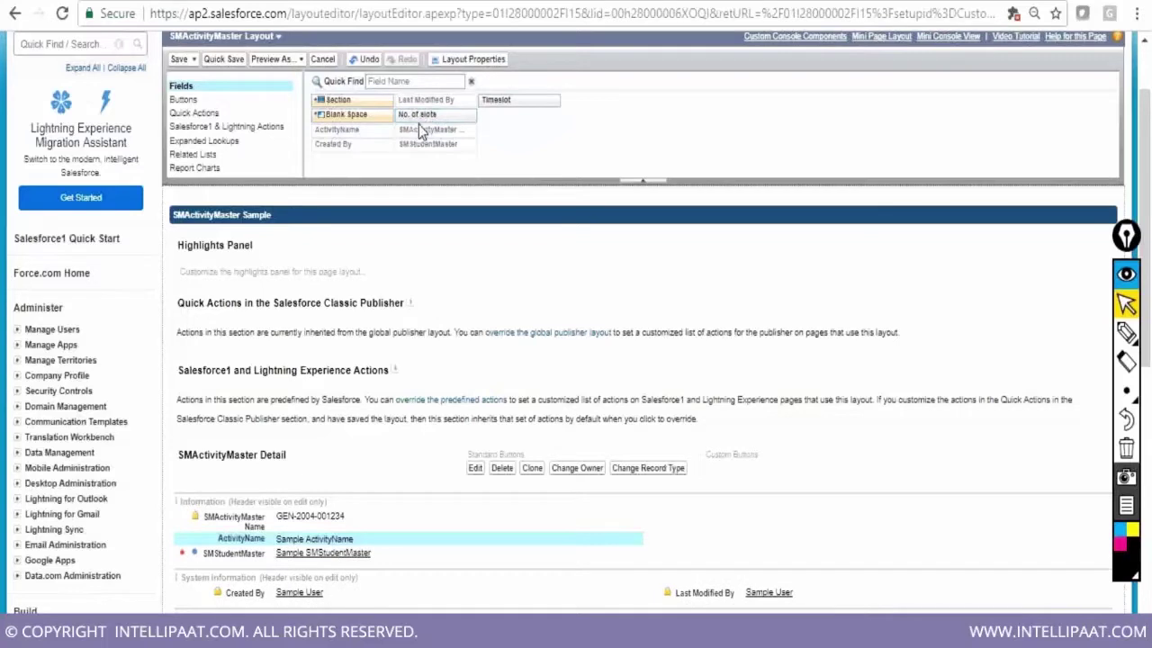
drag(418, 129, 325, 569)
drag(495, 100, 316, 596)
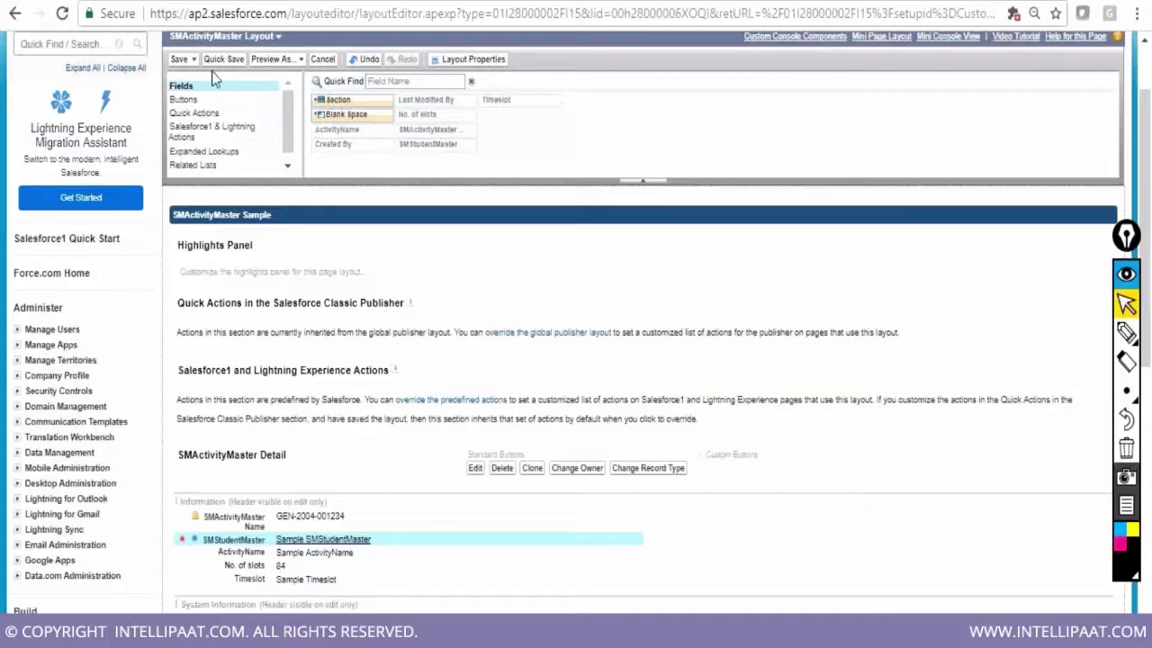
click(180, 60)
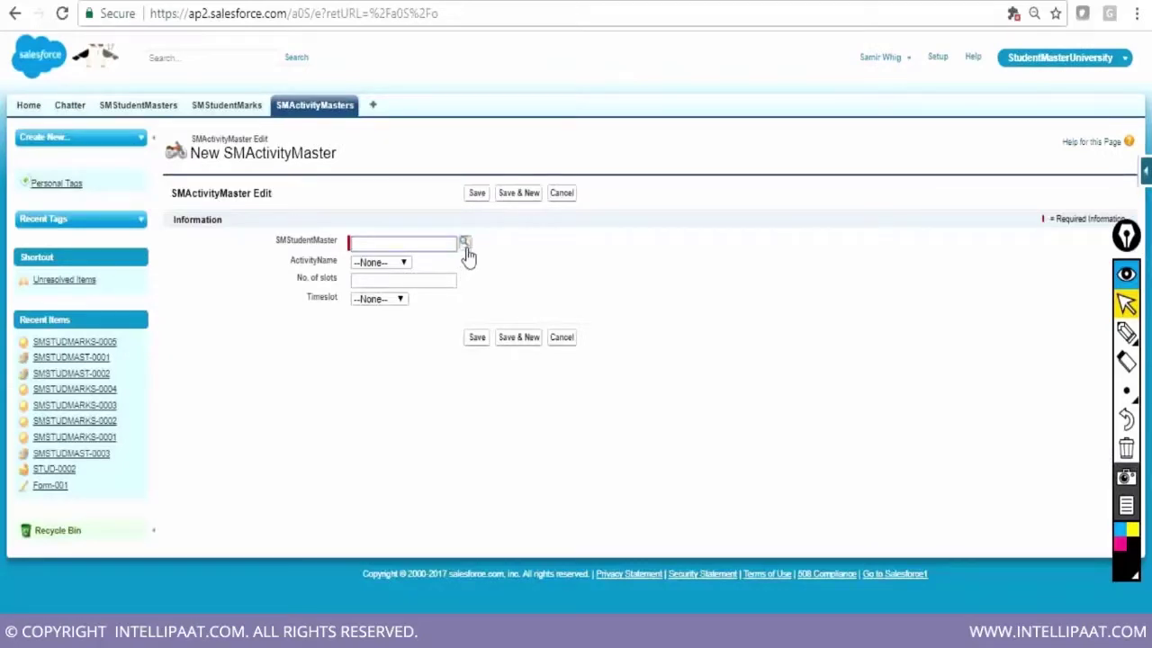
Create a Tennis activity for SMSTUDMAST-0001 with 1 slot in the Morning timeslot
click(465, 245)
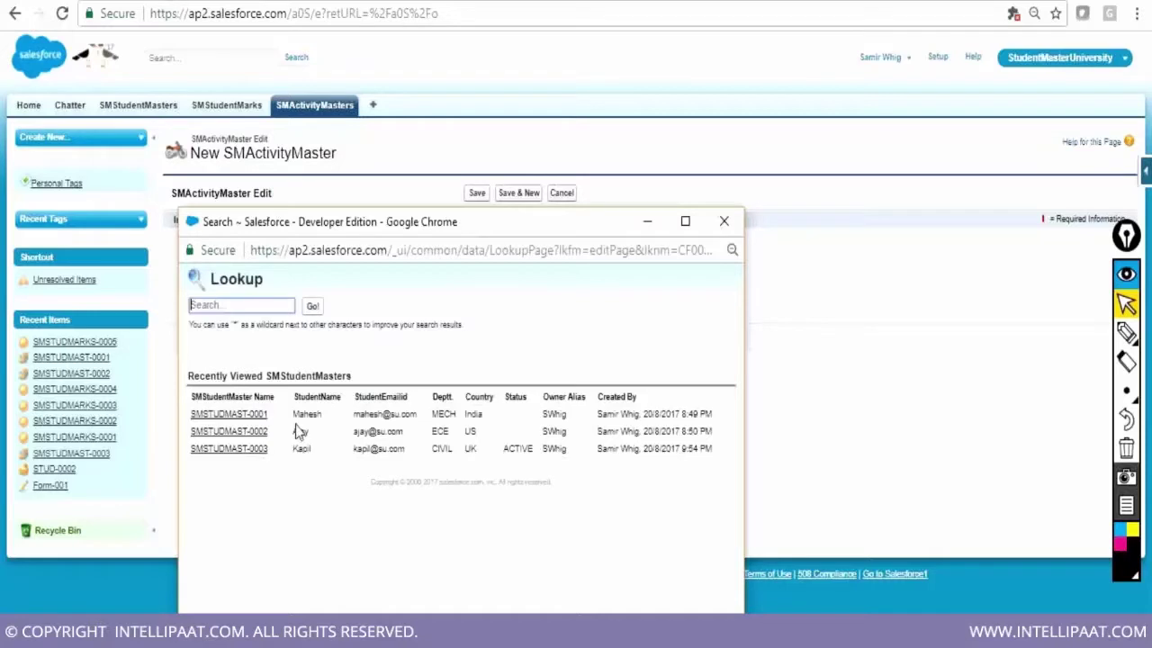
click(228, 414)
click(380, 262)
click(387, 292)
click(389, 283)
text(1)
click(387, 301)
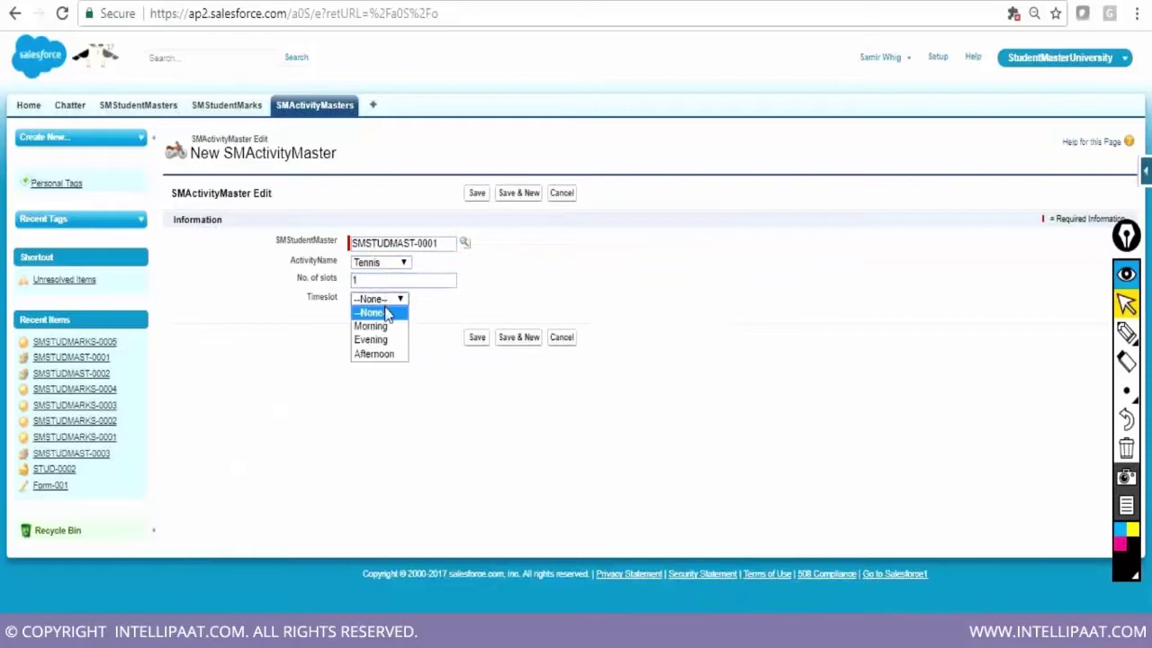
click(387, 327)
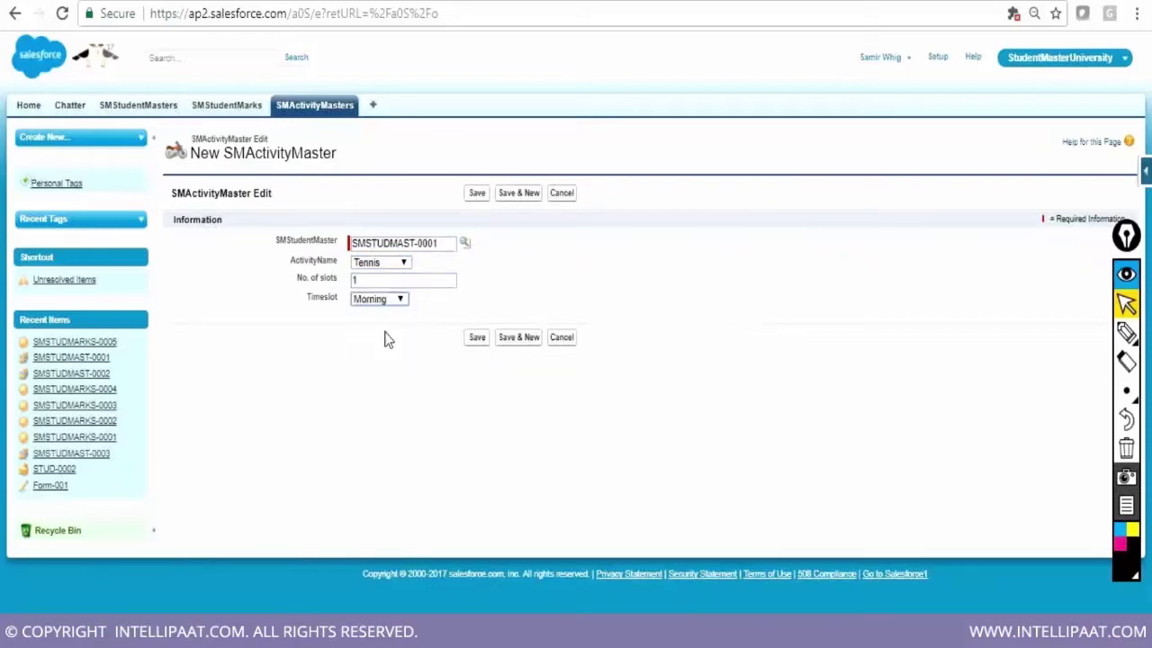
click(517, 342)
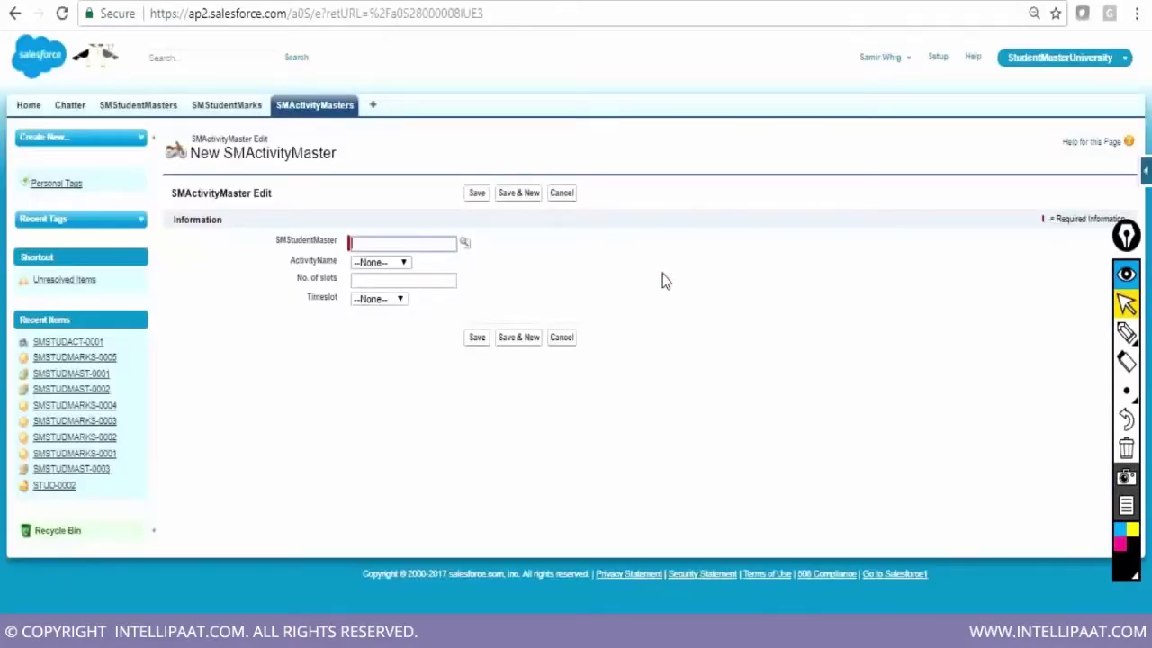
Add a Cricket activity for SMSTUDMAST-0002 with 2 slots in the Evening timeslot
click(462, 242)
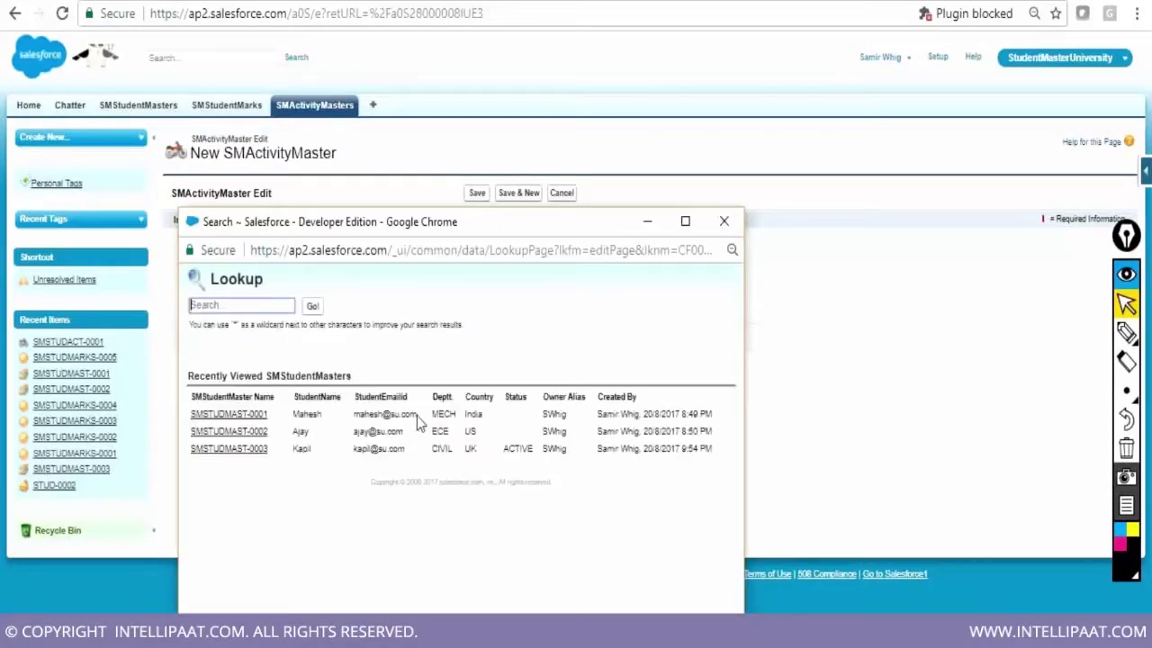
click(245, 433)
click(388, 262)
click(385, 290)
click(385, 281)
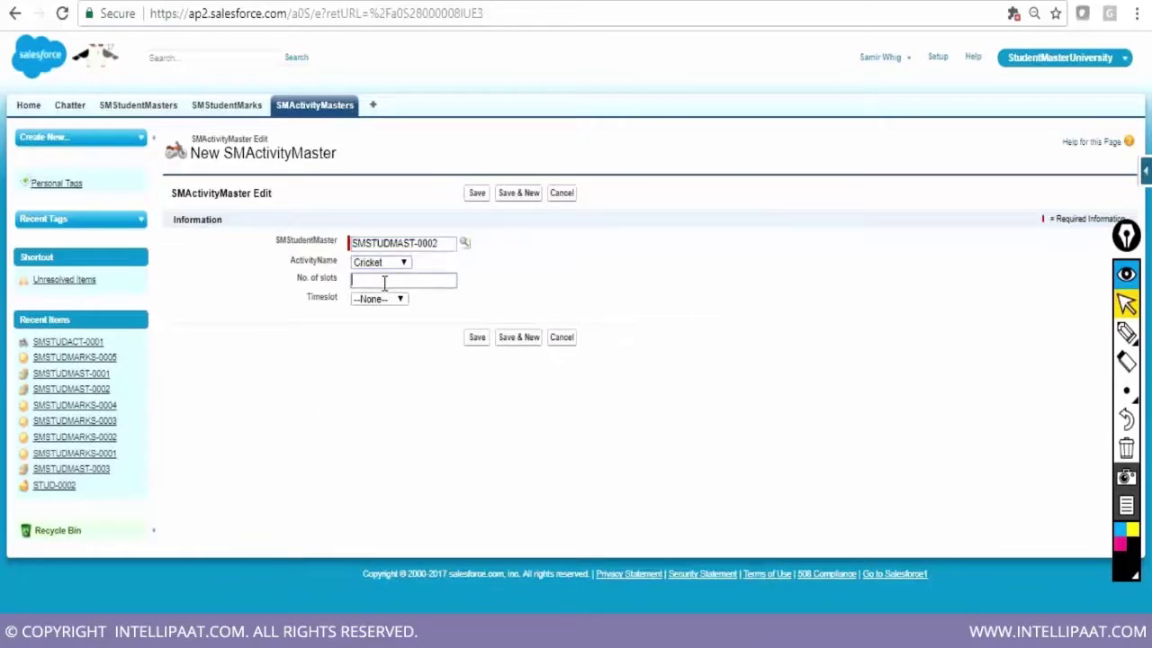
text(2)
click(383, 299)
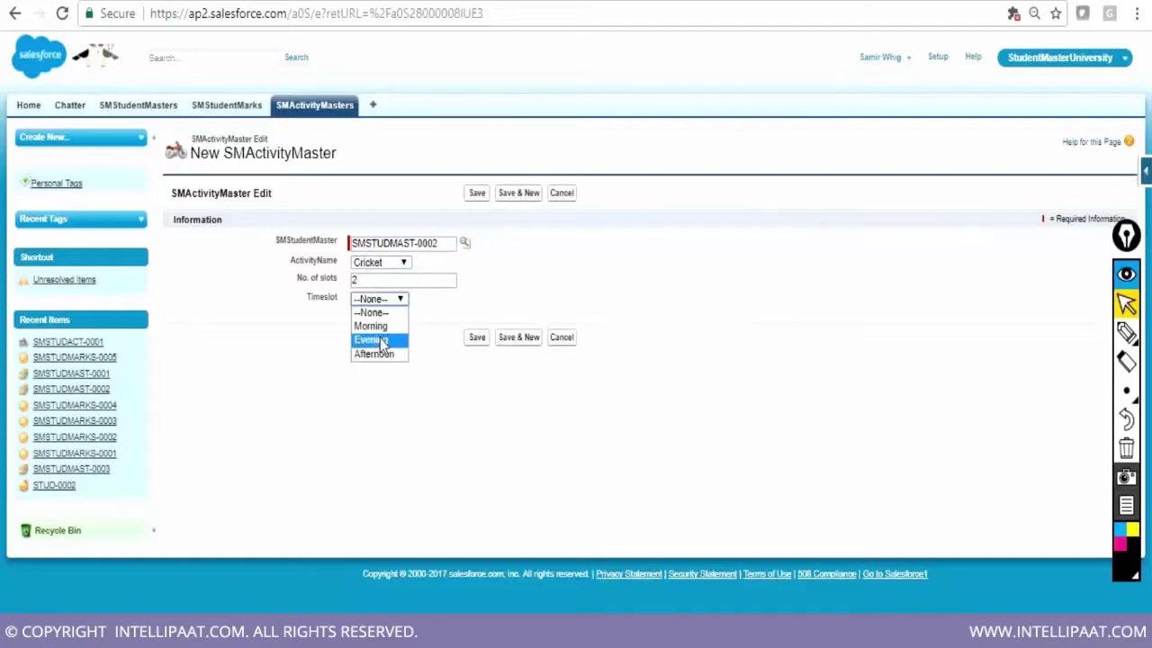
click(382, 343)
click(522, 347)
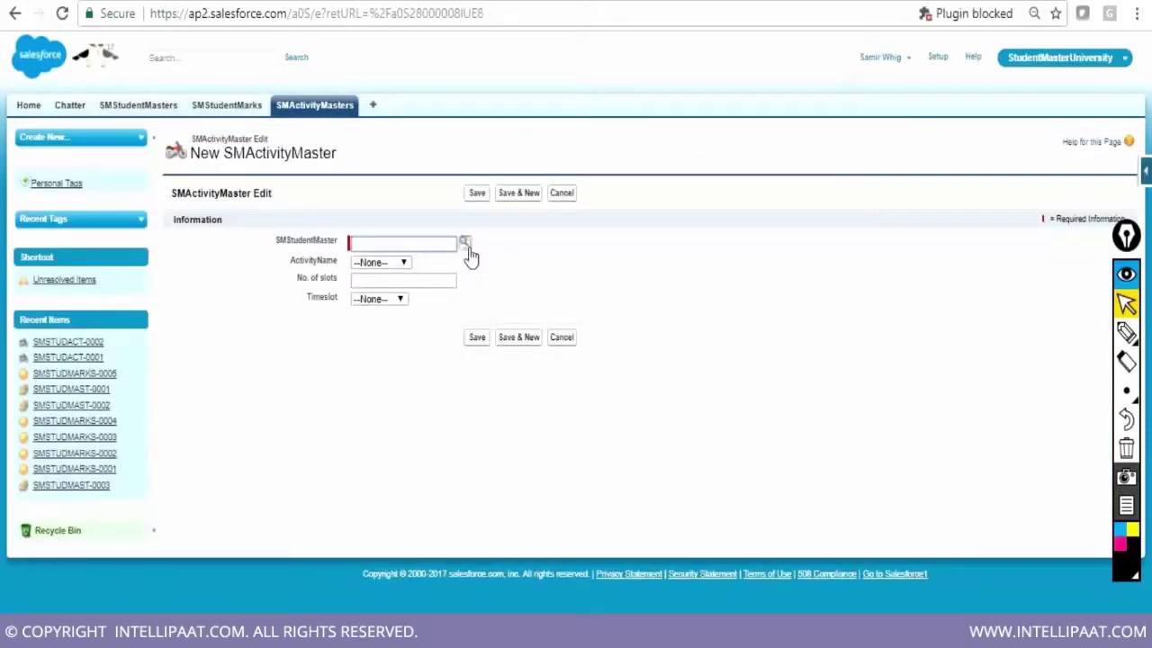
Add a Badminton activity with 1 slot in the Afternoon timeslot
click(466, 244)
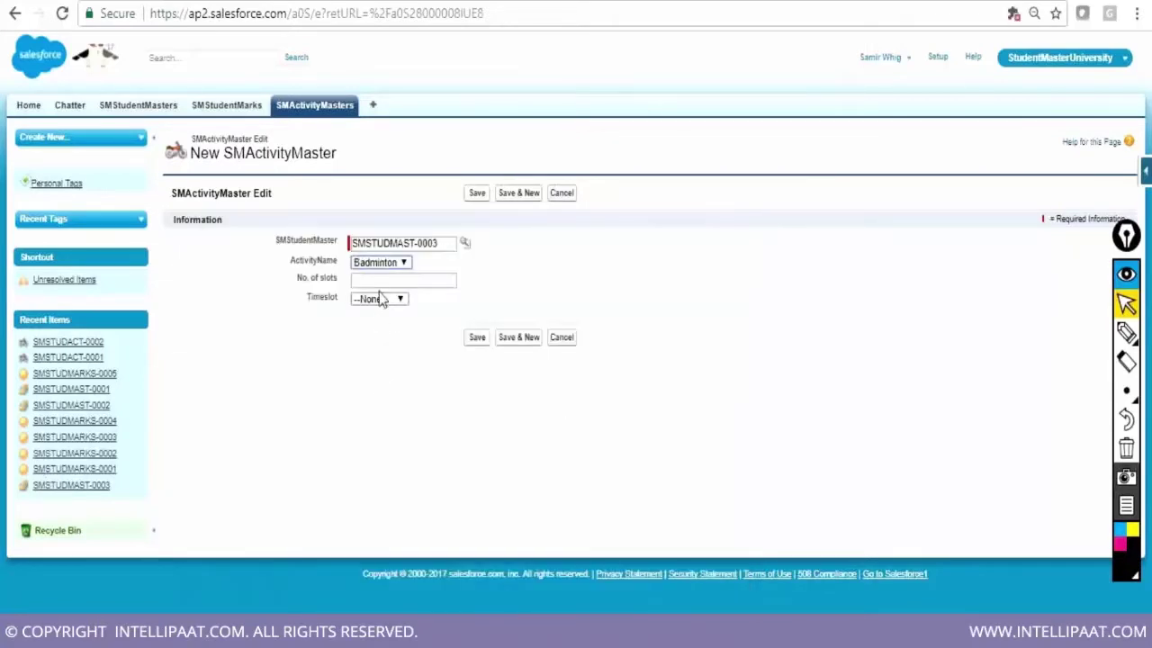
click(379, 281)
text(1)
click(380, 300)
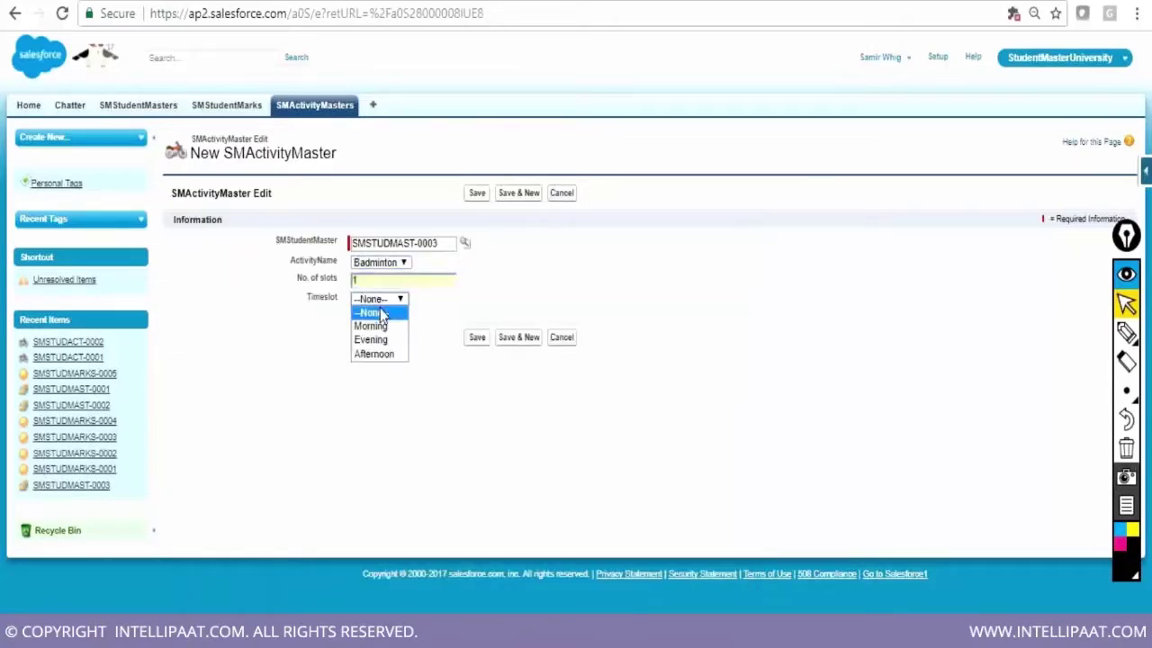
click(378, 354)
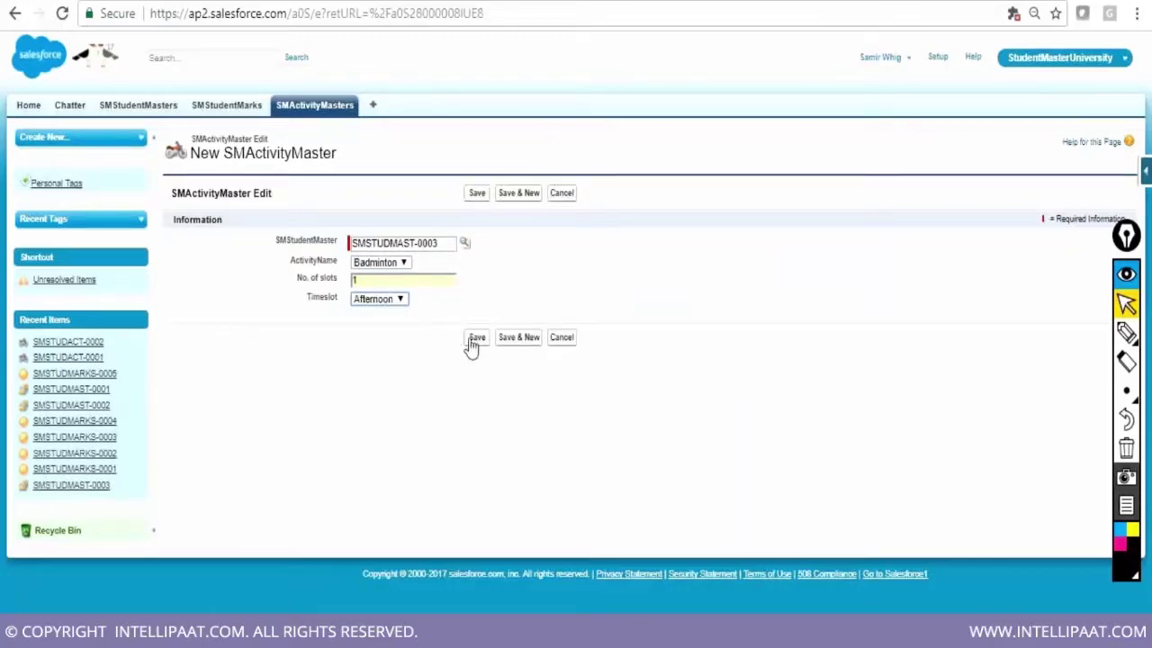
click(513, 340)
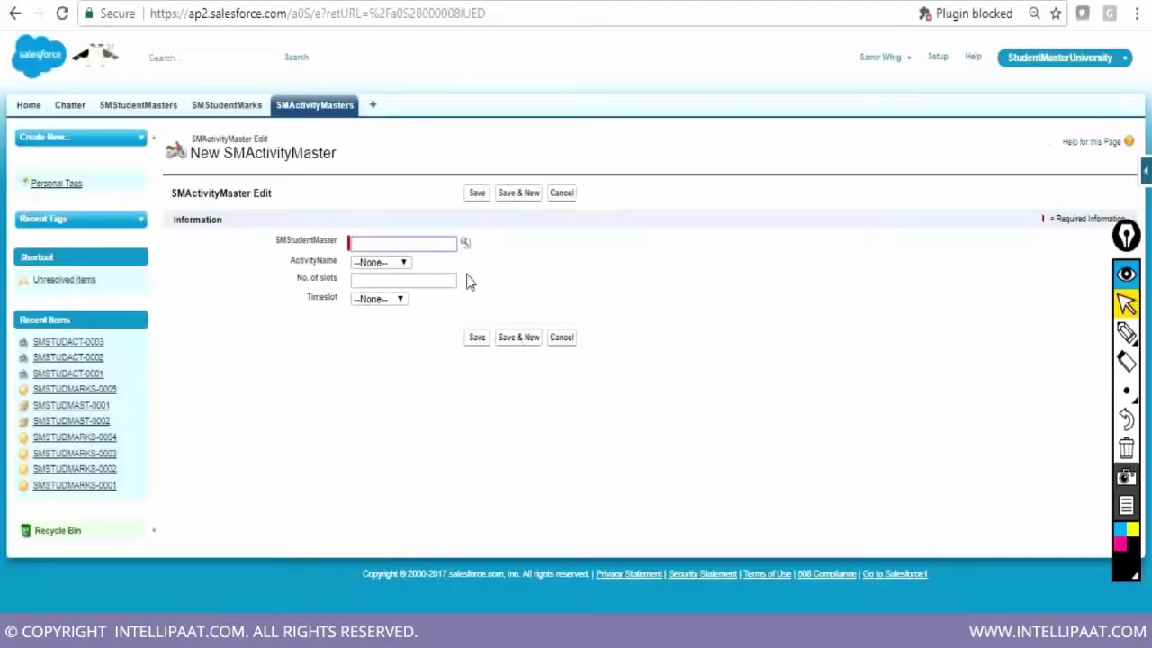
Save a Chess activity for SMSTUDMAST-0001 with 1 Afternoon slot, then return to the SMActivityMasters list
click(464, 243)
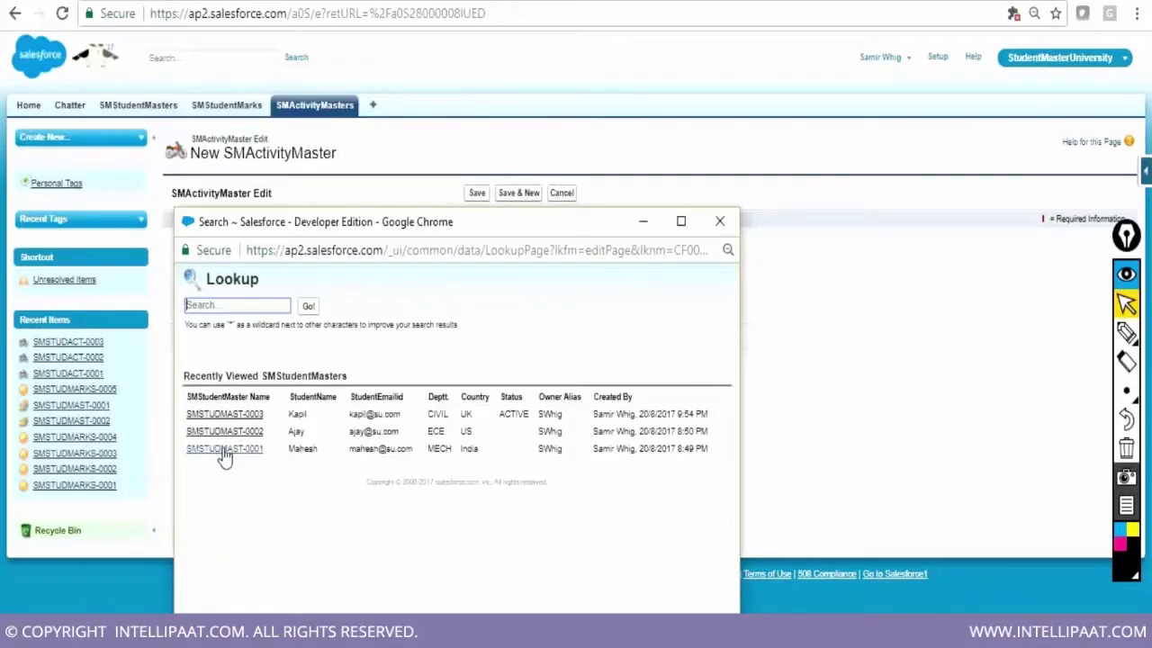
click(226, 448)
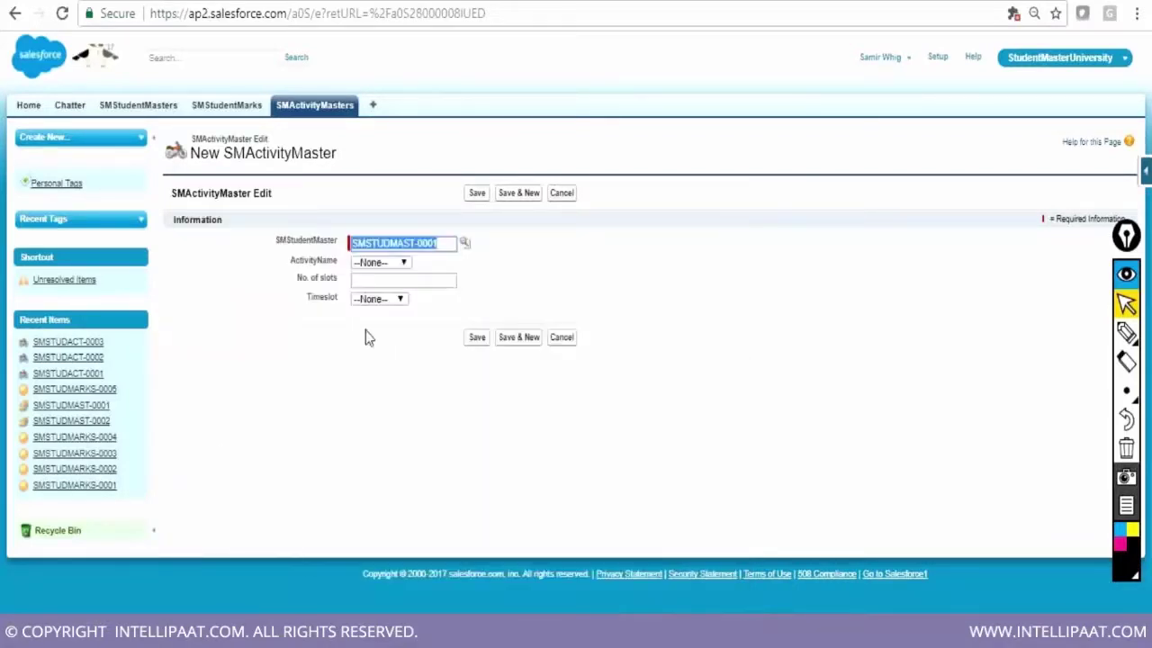
click(387, 280)
text(1)
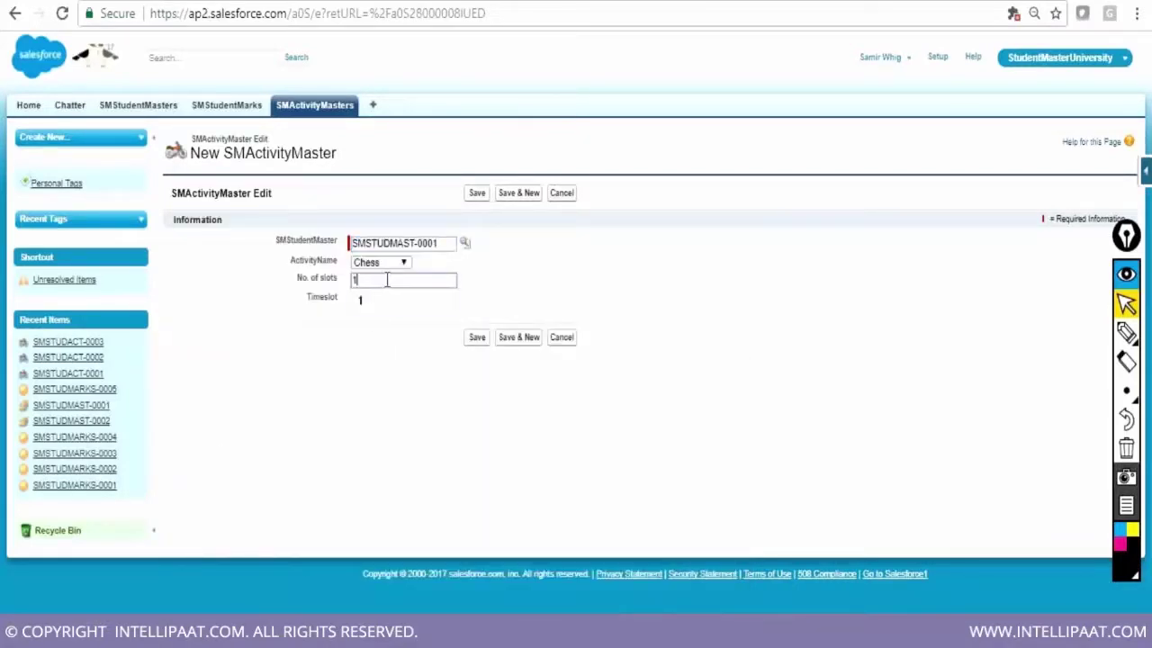
click(380, 302)
click(382, 301)
click(374, 353)
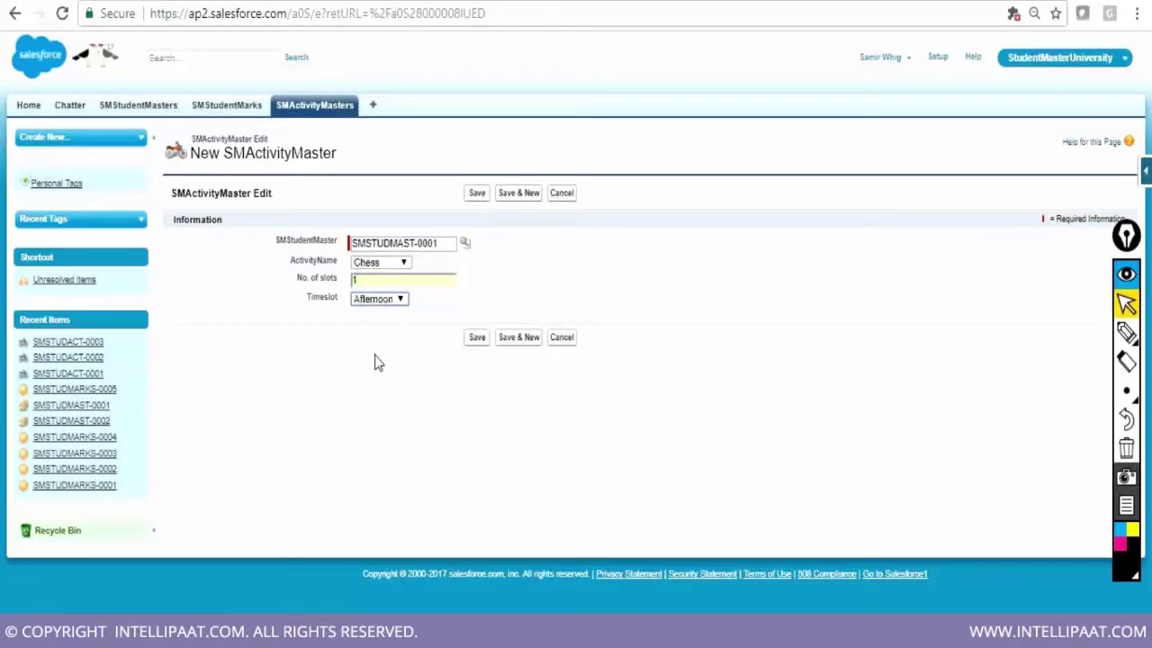
click(477, 347)
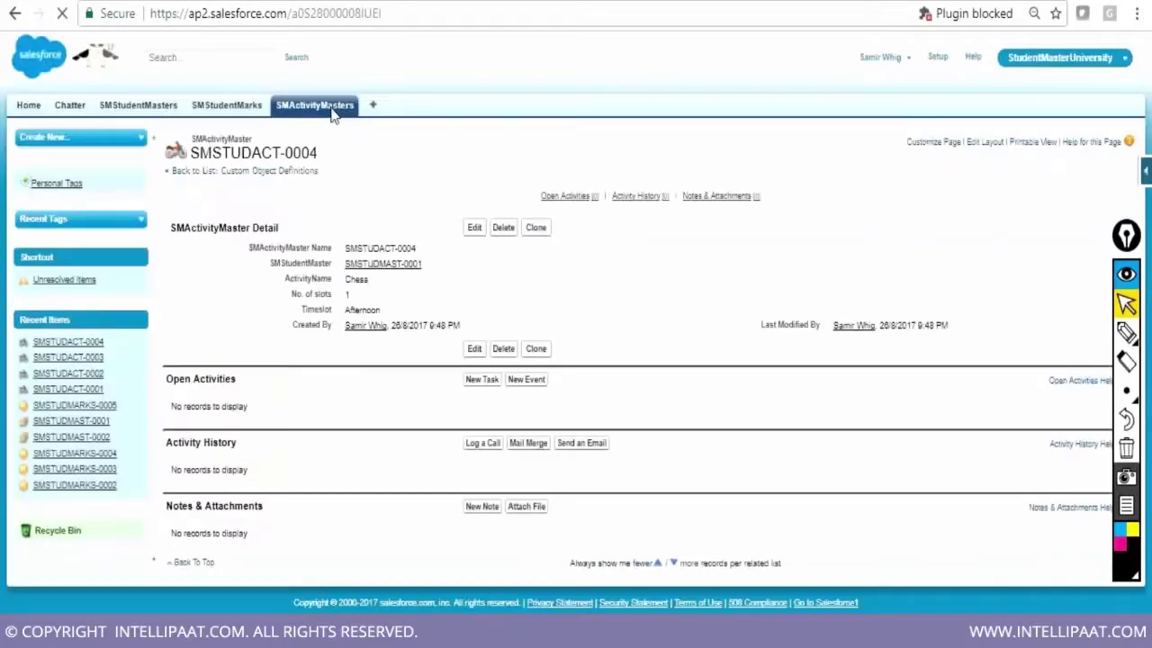
click(331, 106)
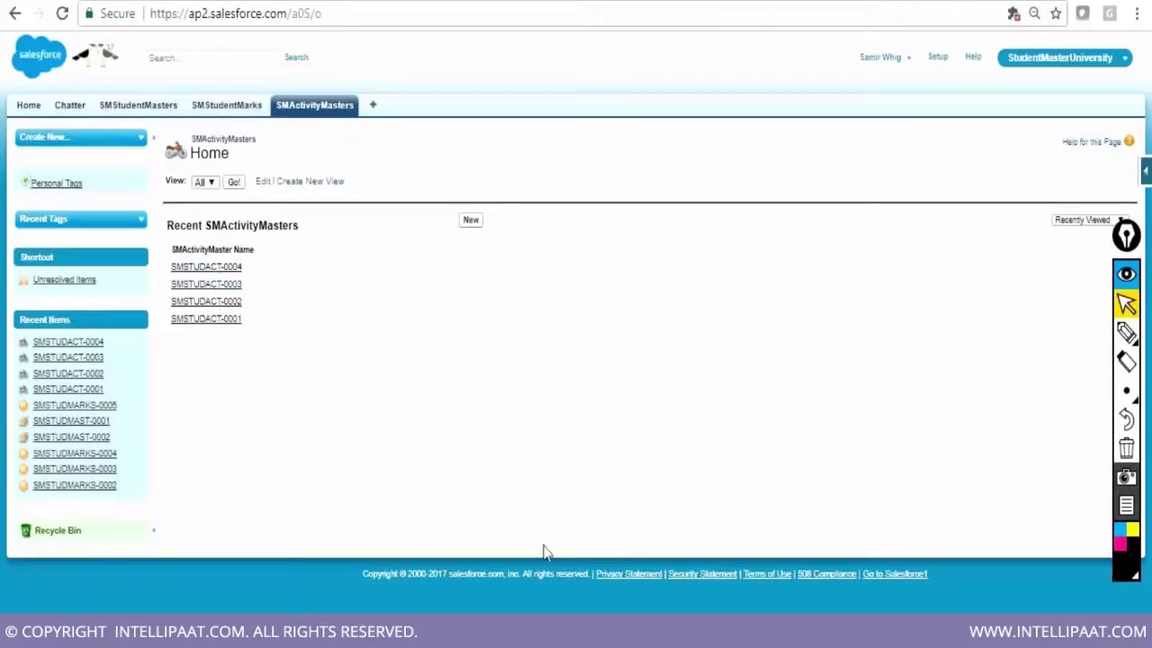
key(alt+Tab)
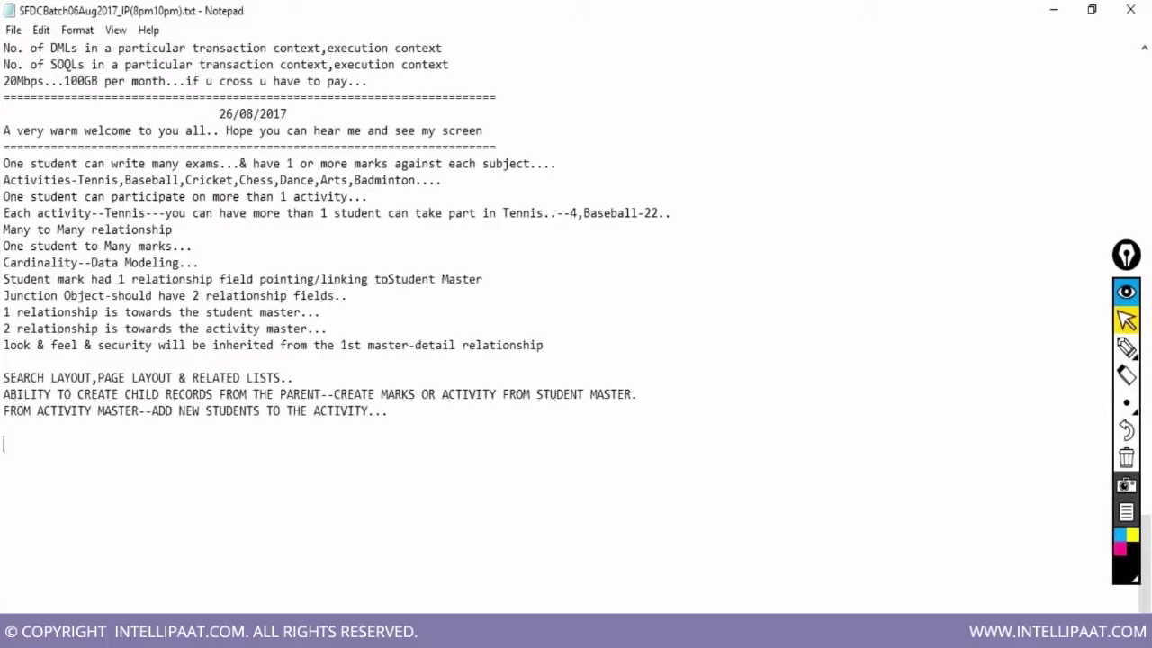
Type the Junction Object--MTM heading with points on its use case and its two relationship fields
text(Junction Object)
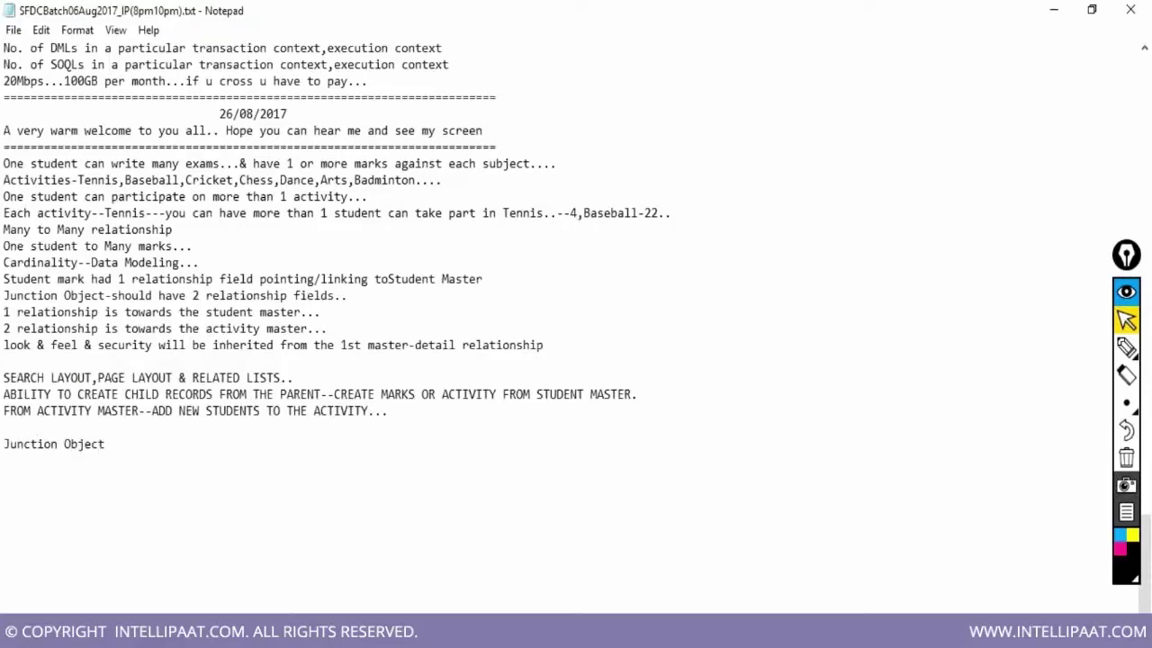
text(--MTM)
key(Return)
text(1.The need f)
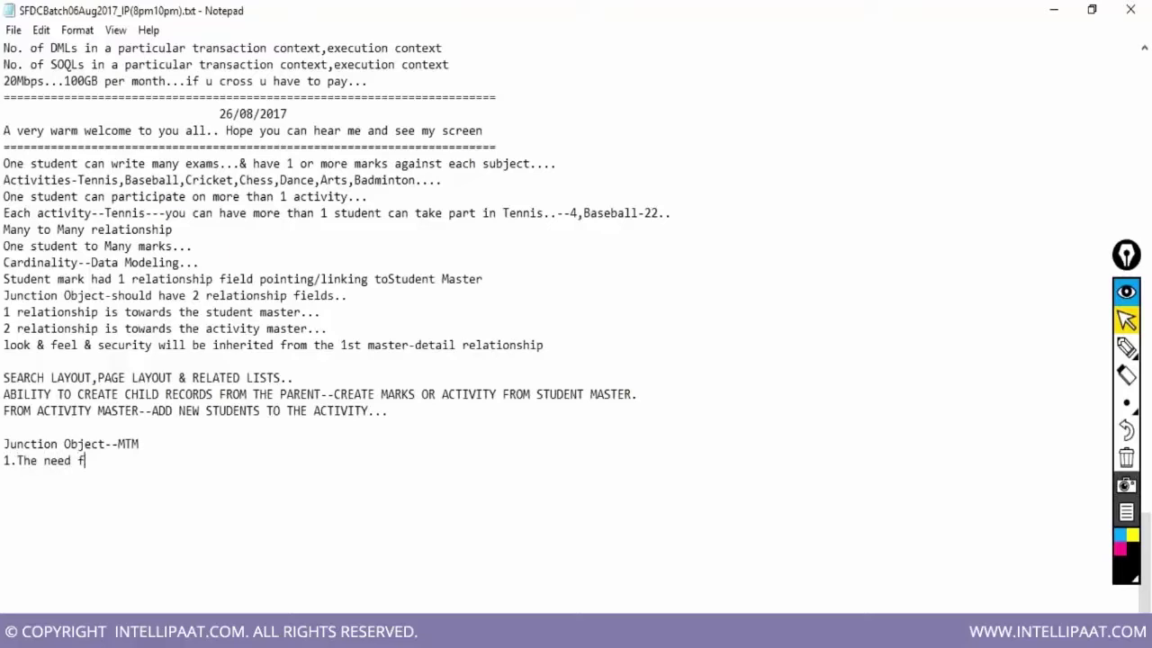
text(or a junction object--use )
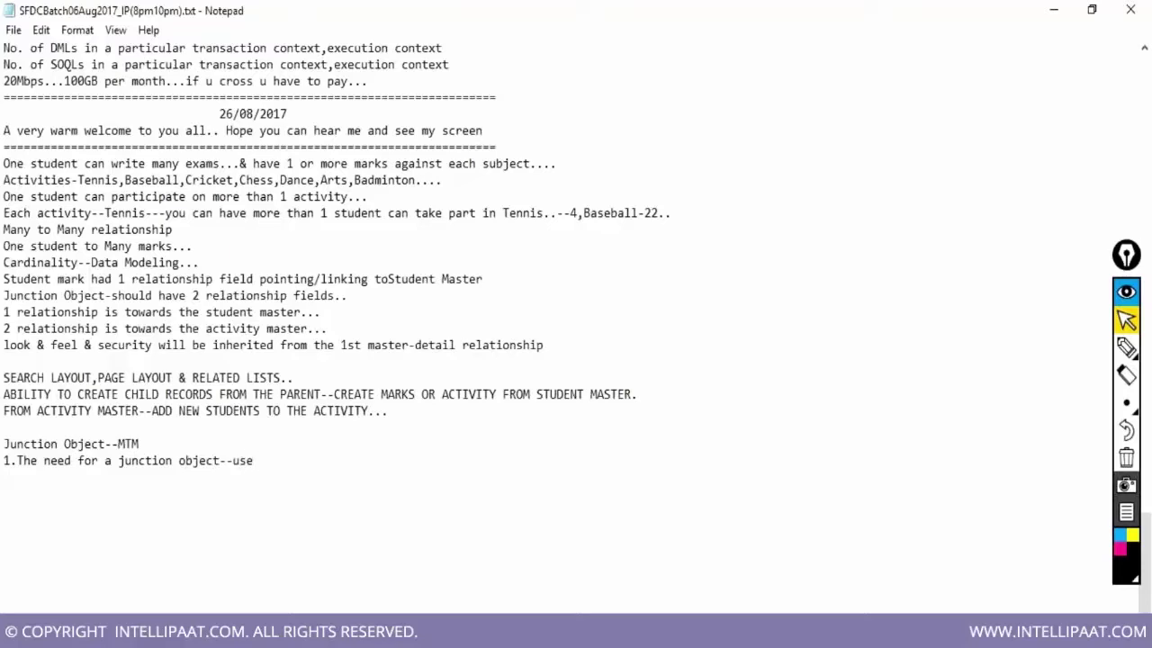
text(case/scenario)
key(Return)
text(2.How)
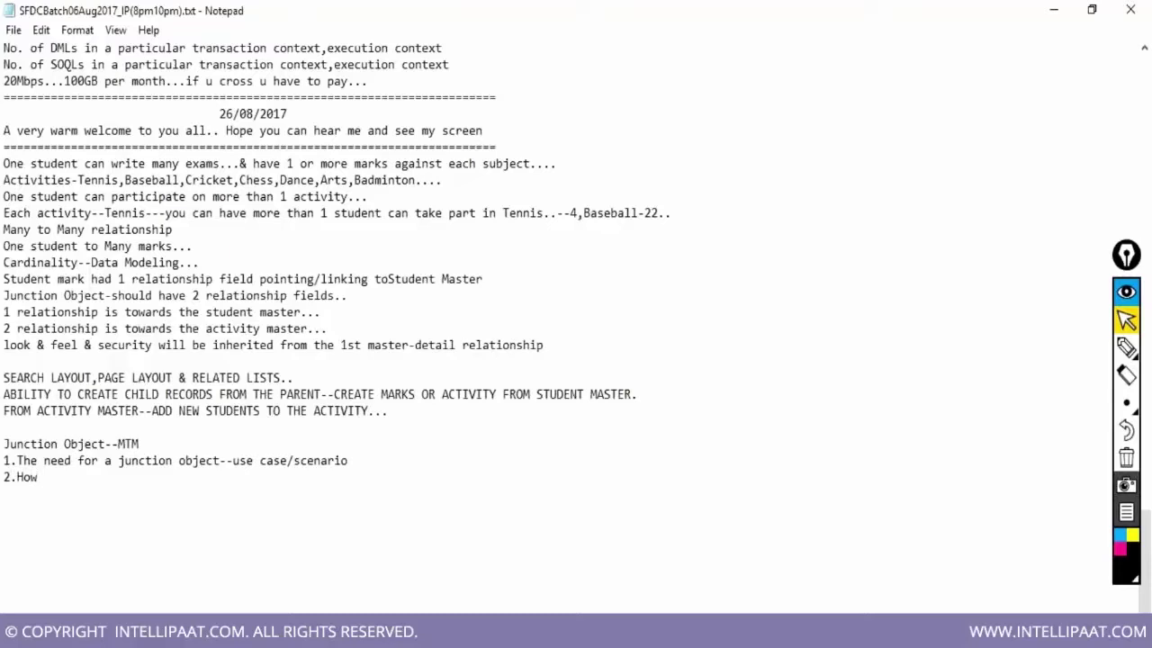
text( you create it--Its j)
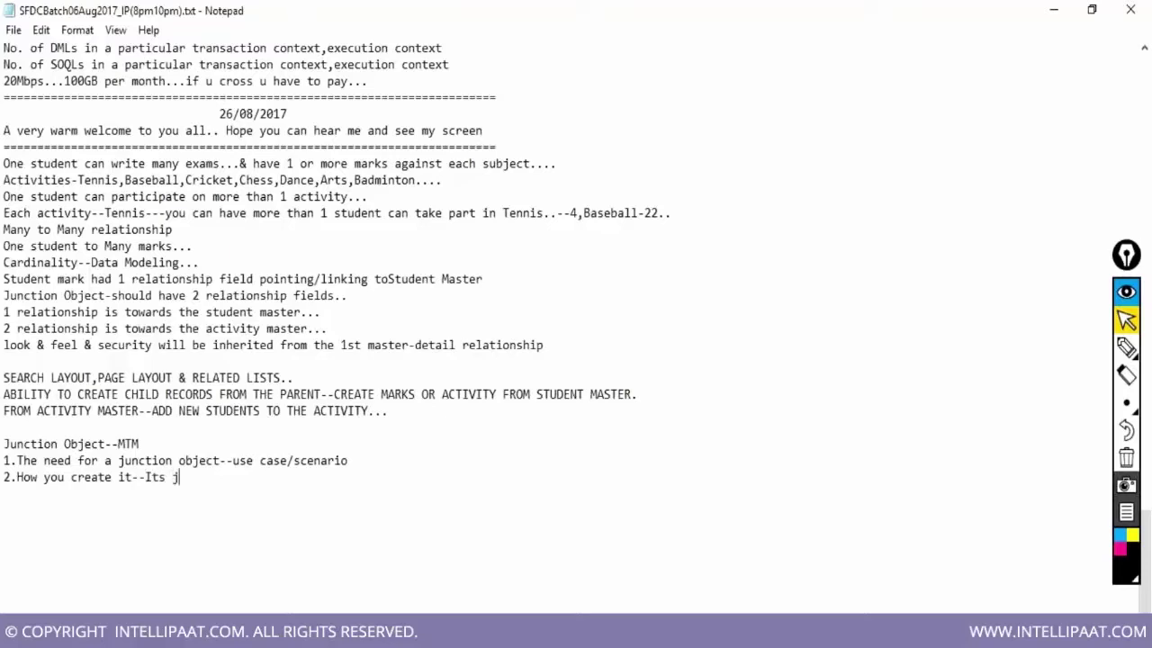
text(ust another custom object)
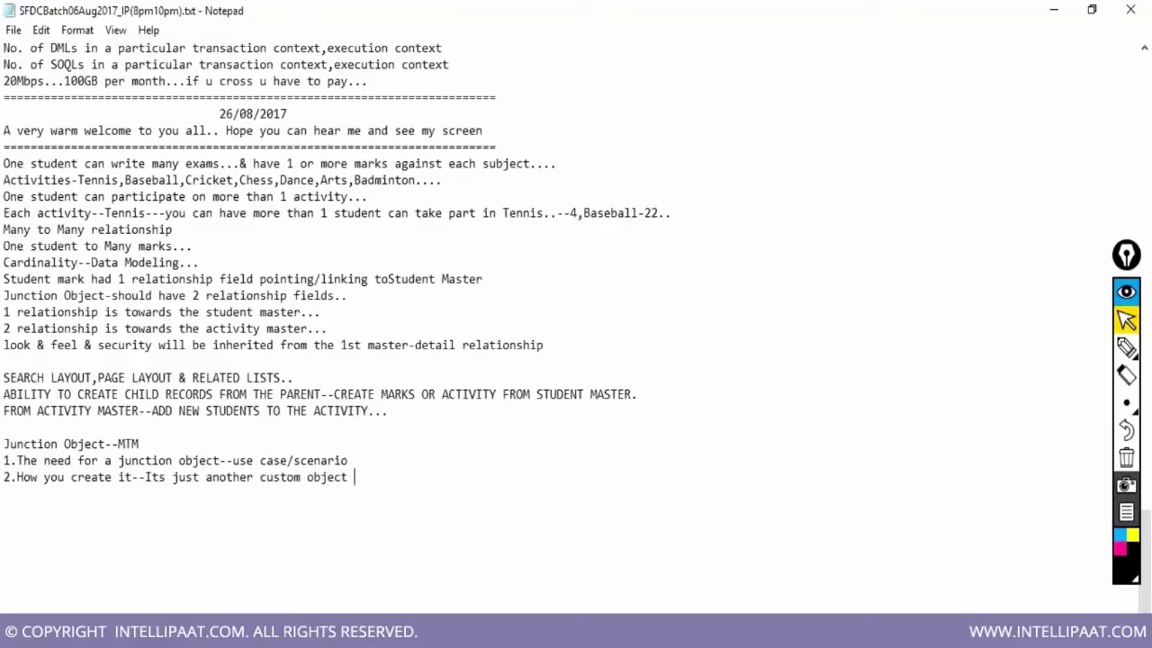
text( & it has 2 relati)
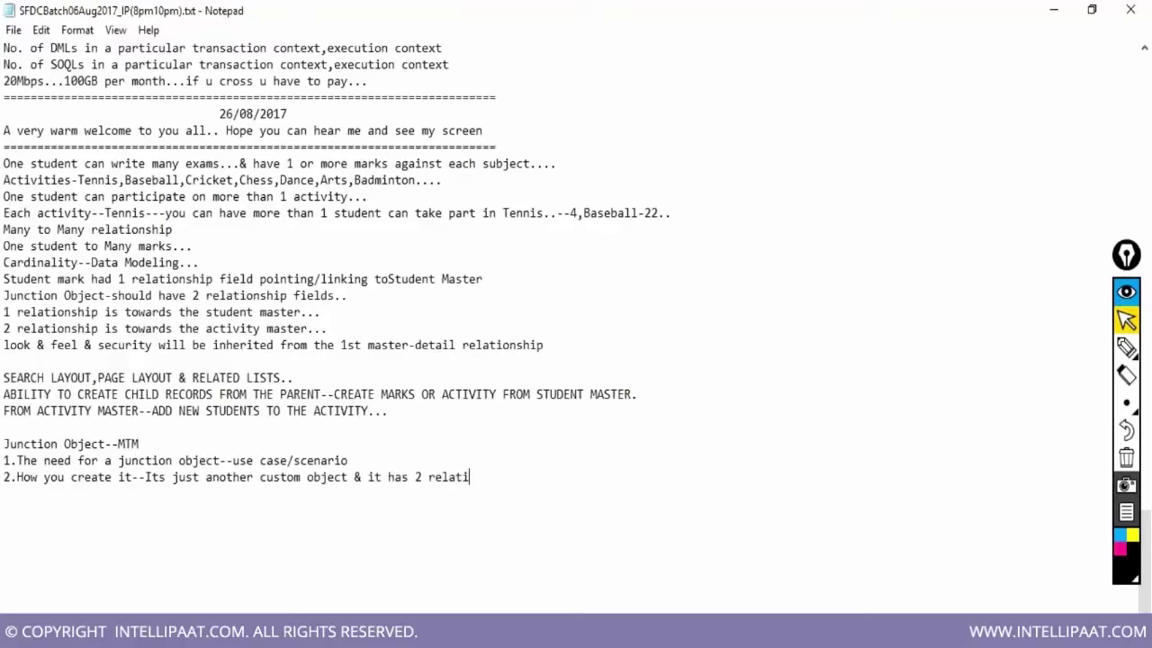
text(onship fields,)
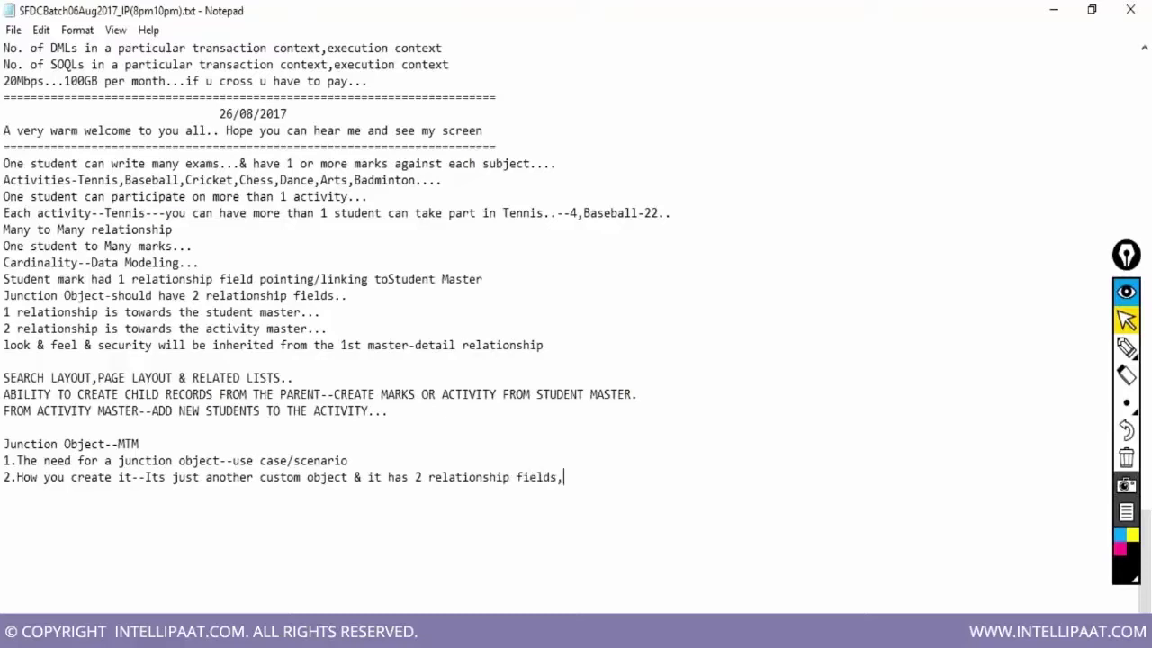
text(both master-detail relationships )
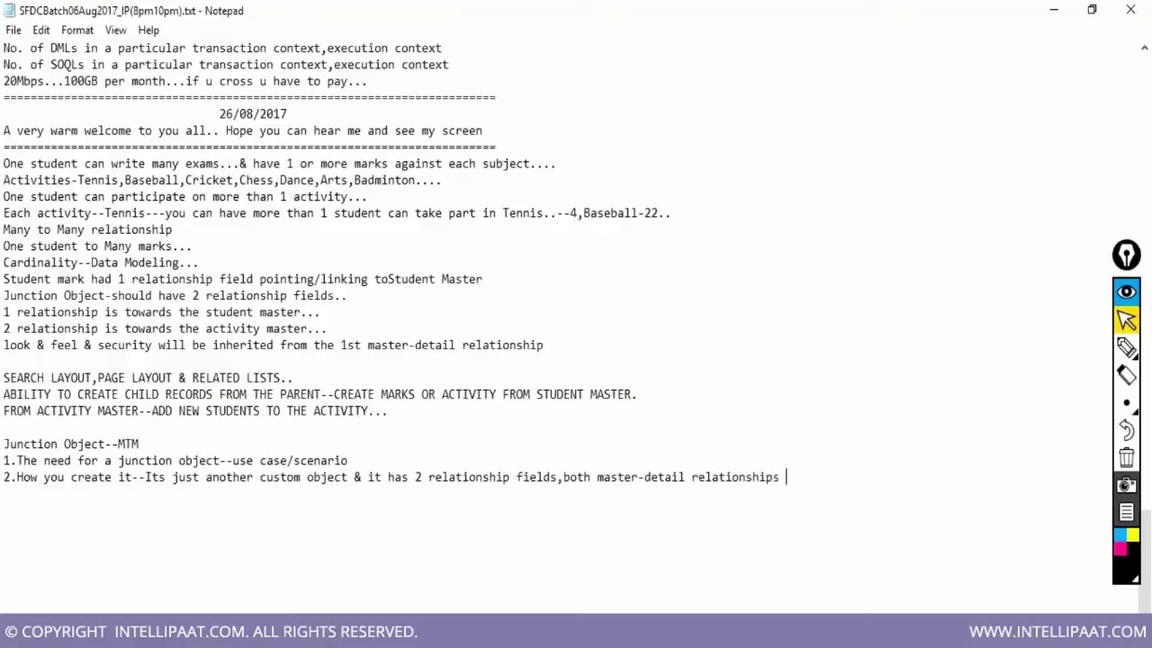
text(to 2 different master objects)
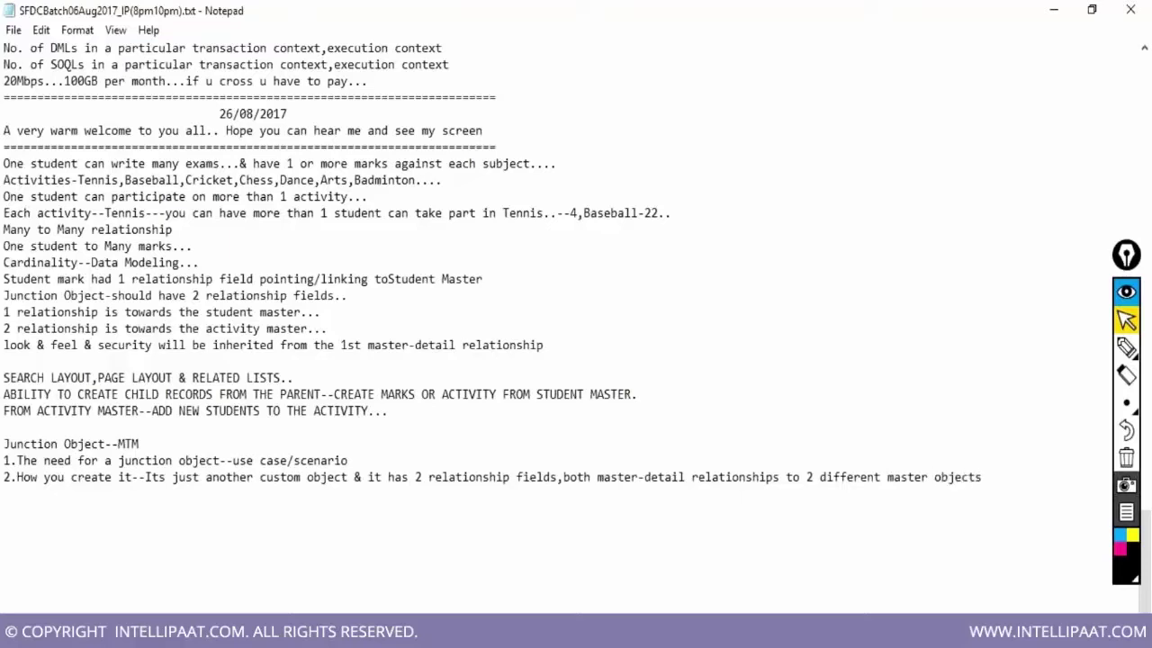
key(Return)
text(])
key(BackSpace)
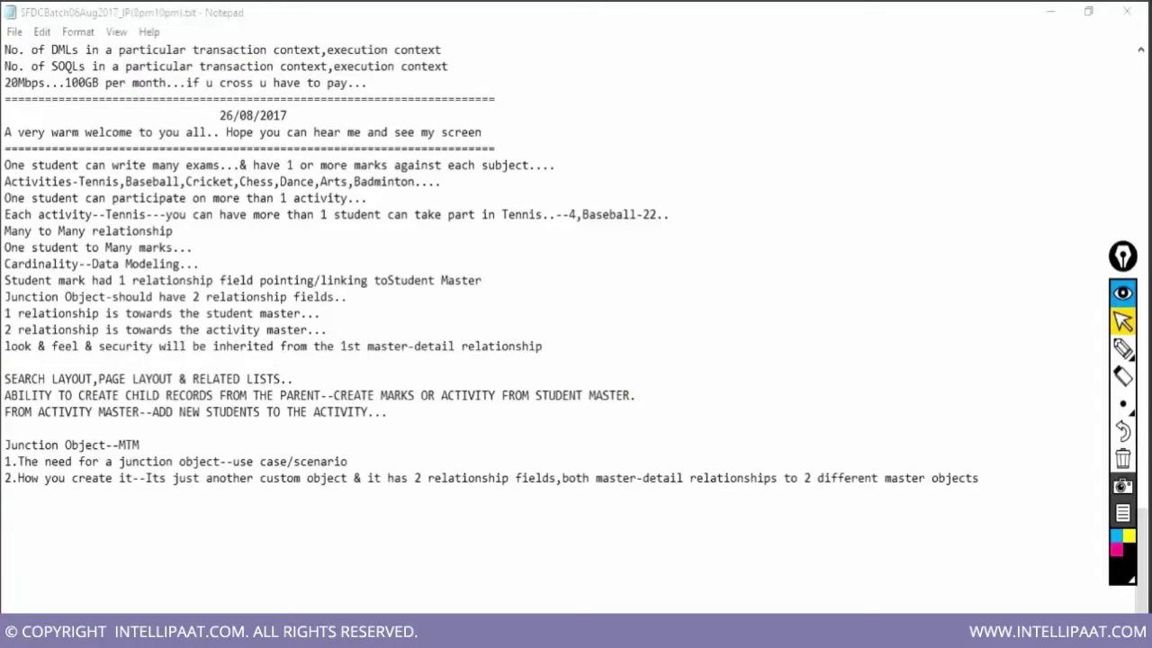
key(alt+Tab)
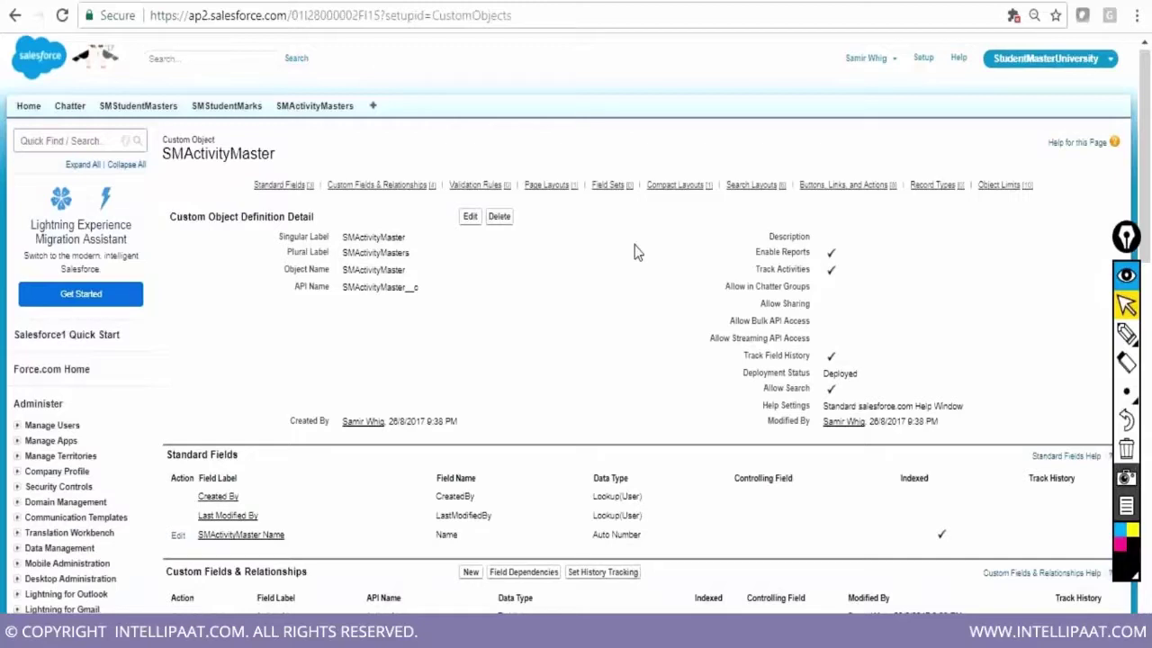
scroll(634, 246, down, 2)
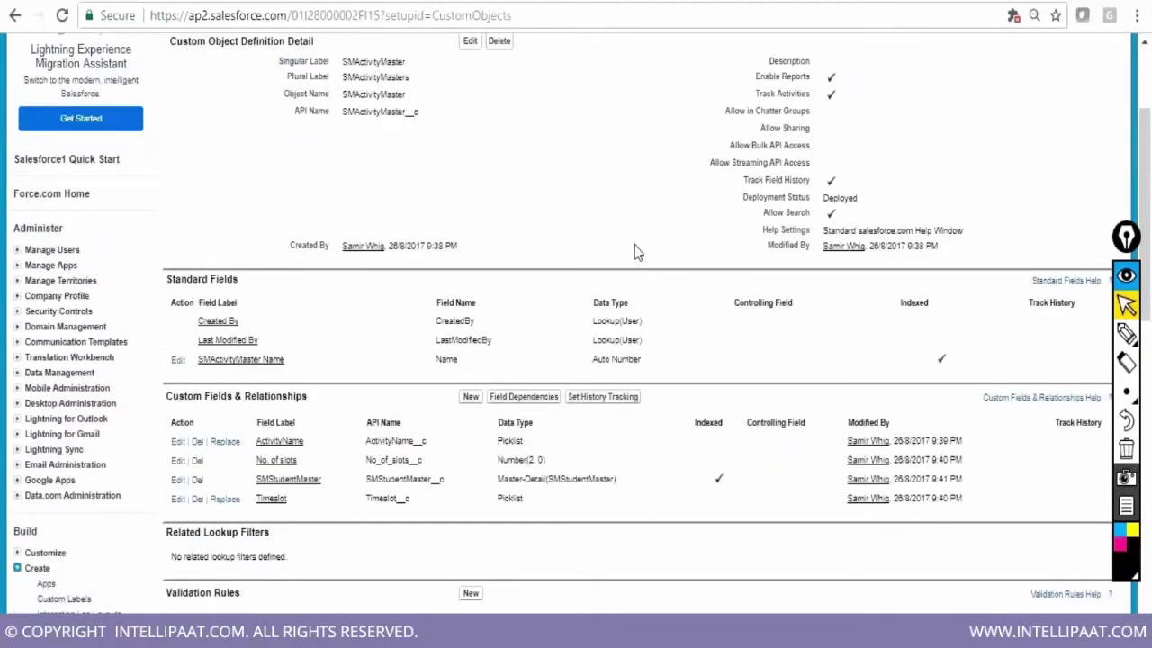
scroll(634, 251, down, 3)
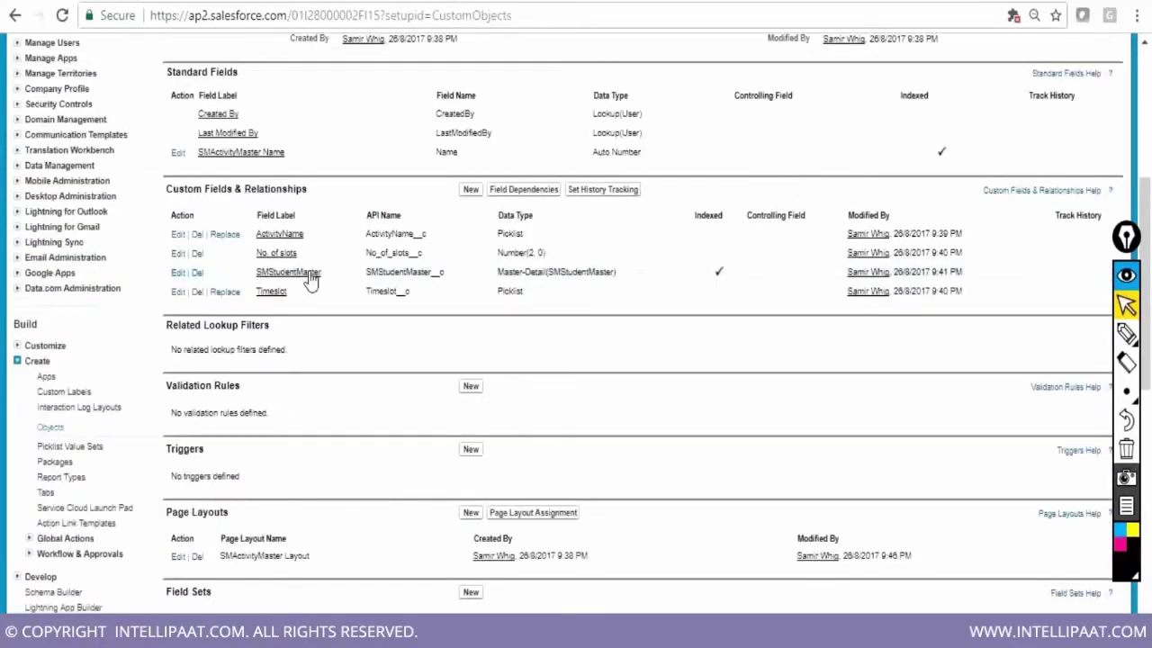
drag(248, 272, 617, 274)
scroll(713, 379, up, 1)
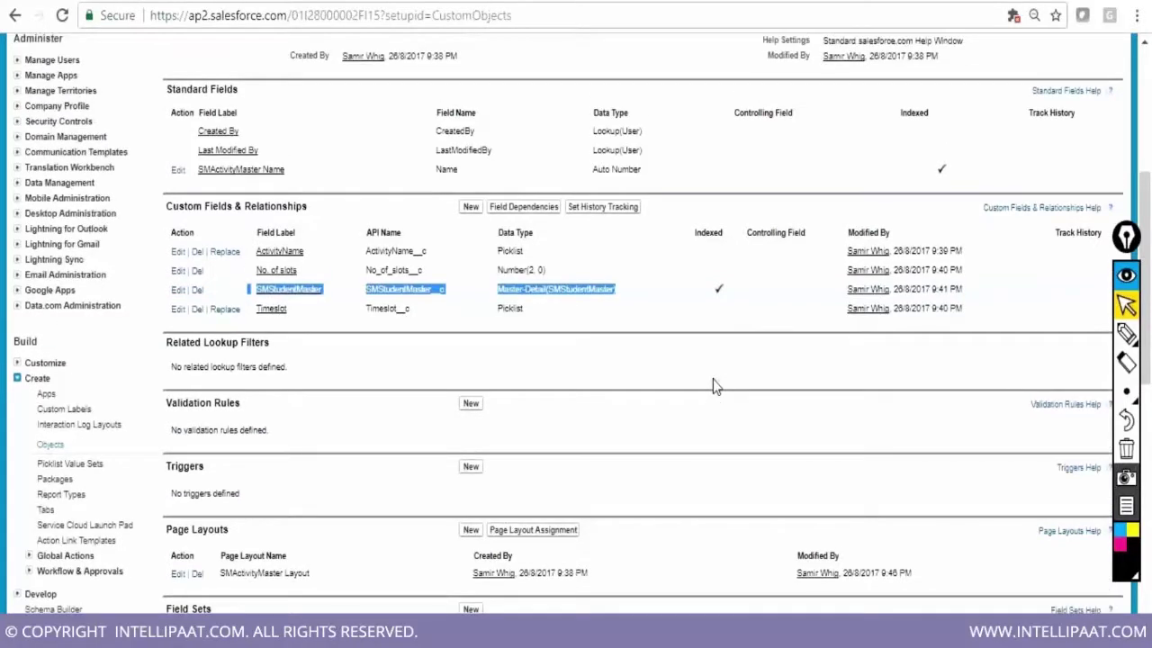
scroll(713, 385, up, 5)
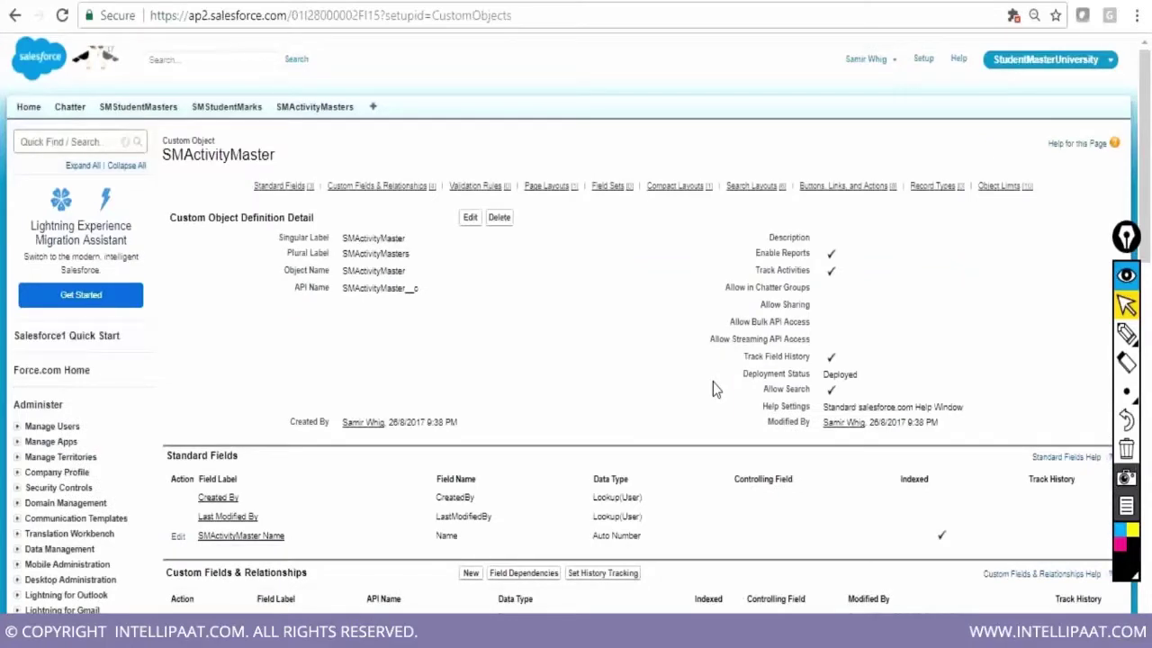
scroll(712, 388, down, 1)
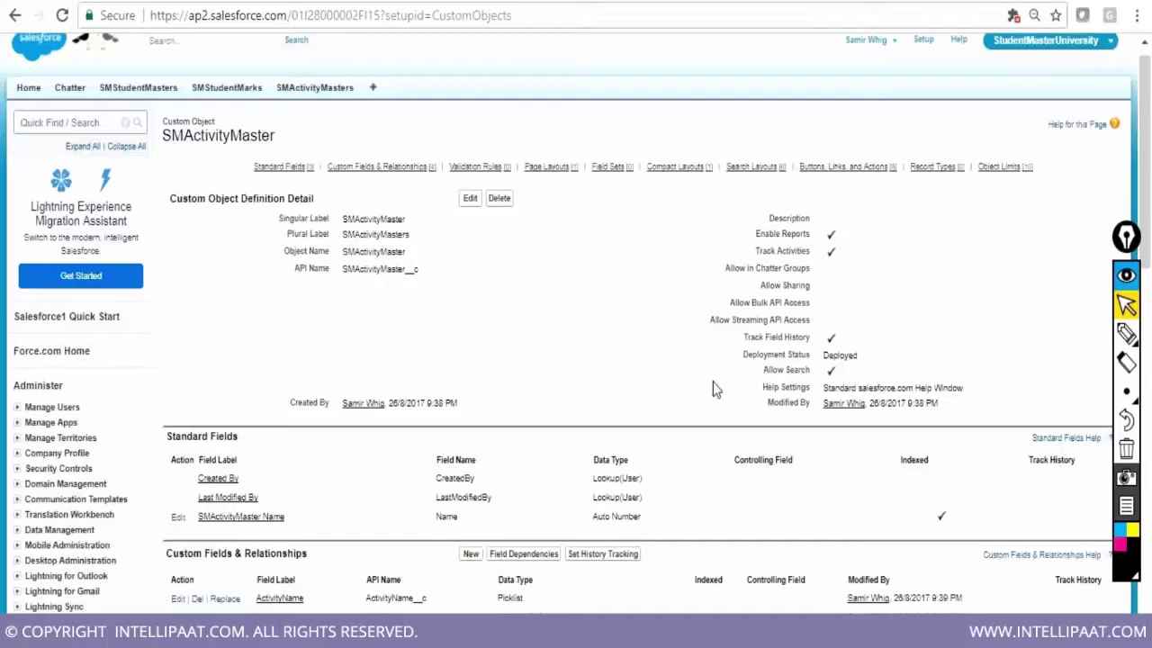
scroll(713, 387, down, 1)
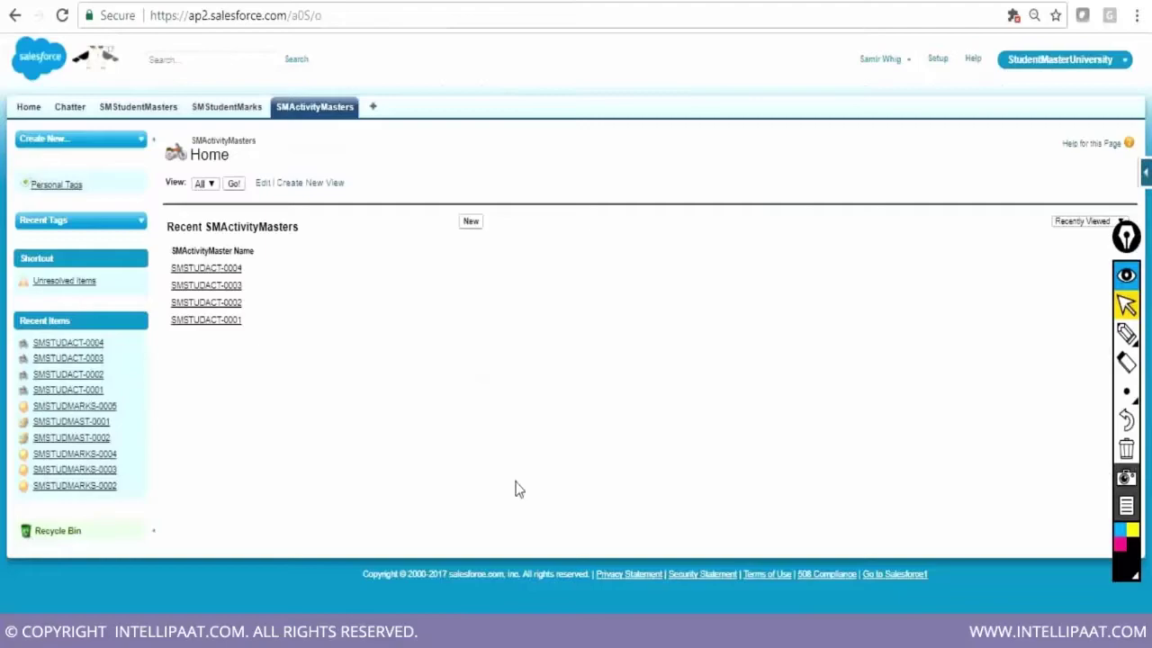
key(alt+Tab)
Add the 'Limits-Design/Development limits..' heading and the question 'How many fields can you have in a std/custom object?'
click(1026, 469)
text(.)
key(Return)
key(Return)
text(L)
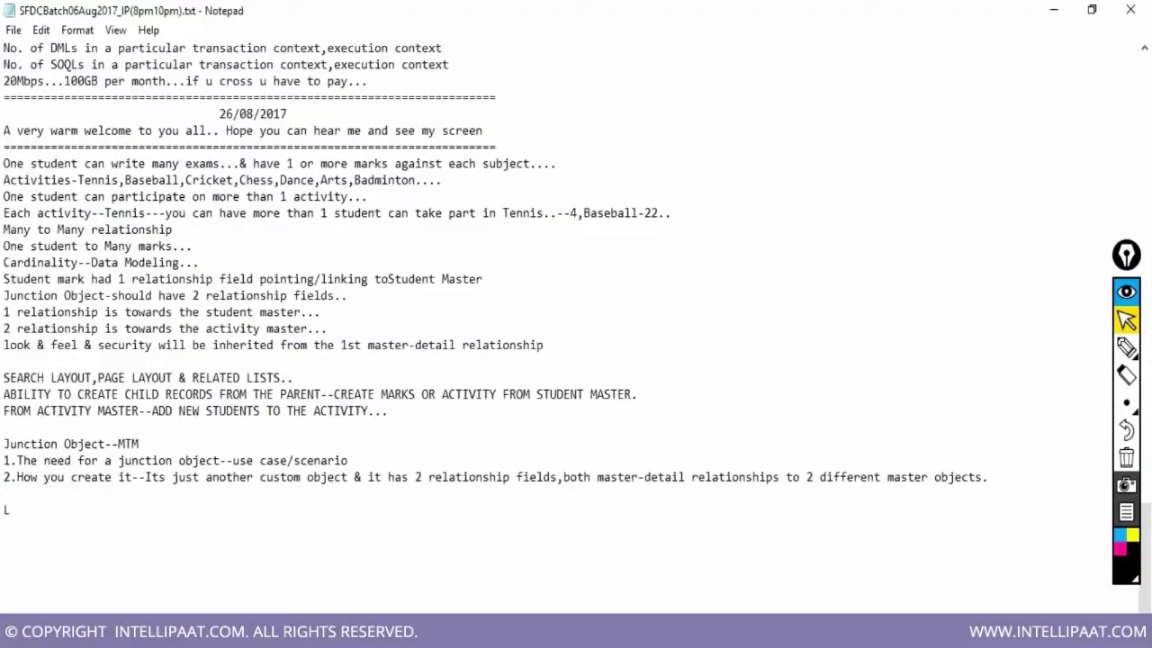
text(imits-Design/De)
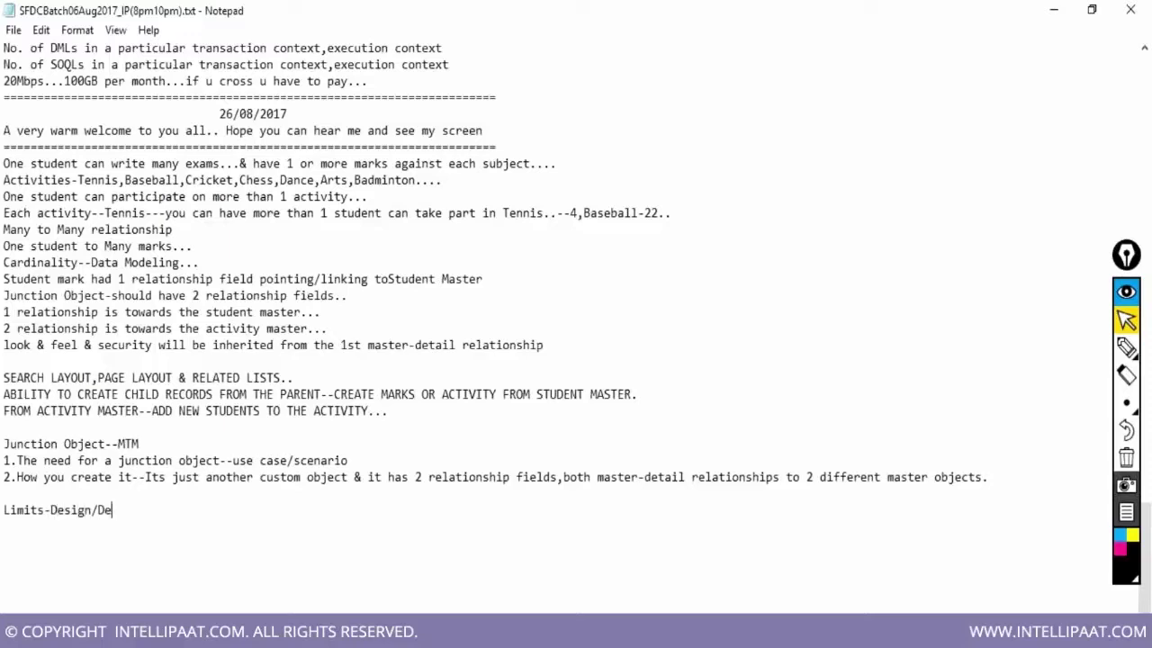
text(velopment limits..)
key(Return)
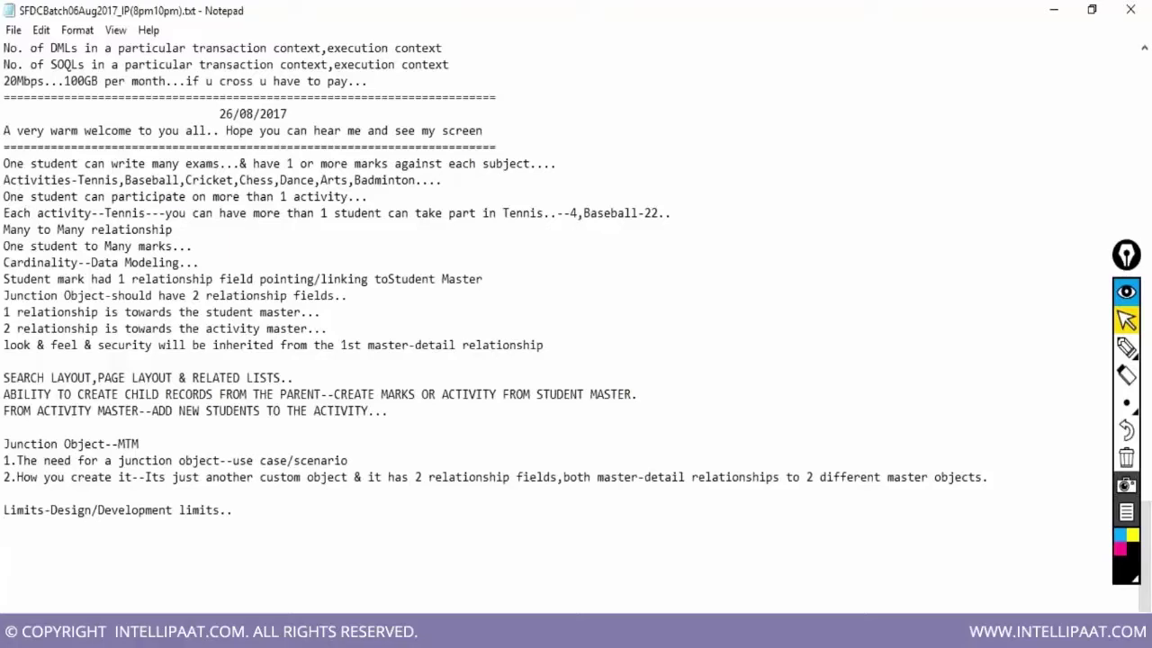
text(How many fields can yo)
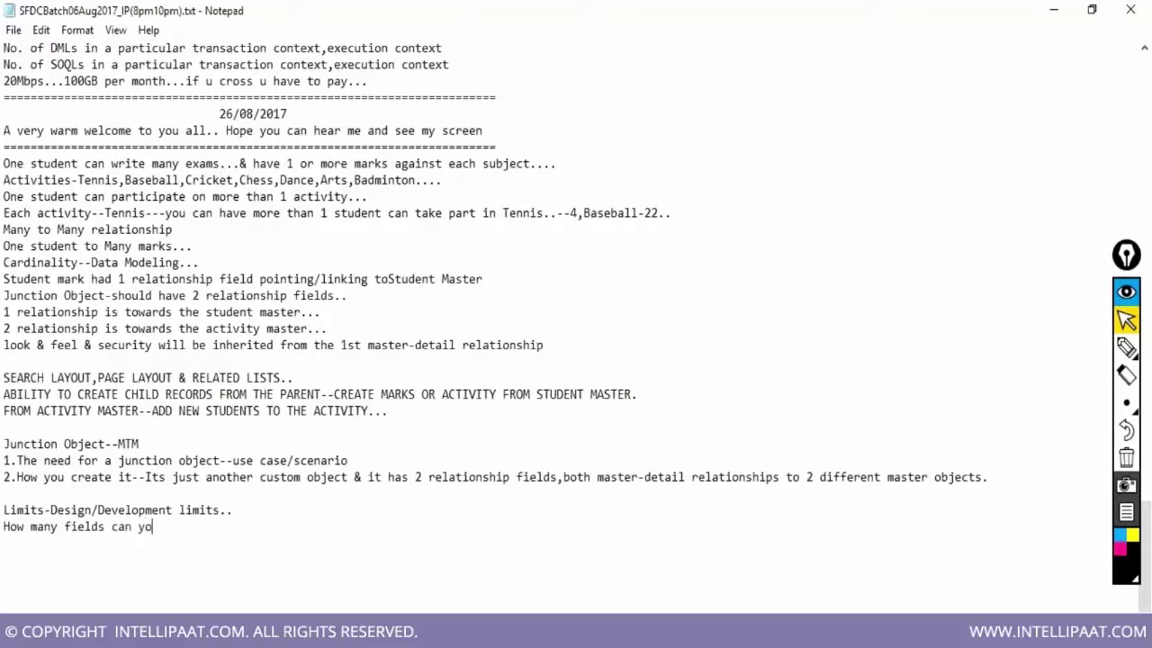
text(u have in a std/custom ob)
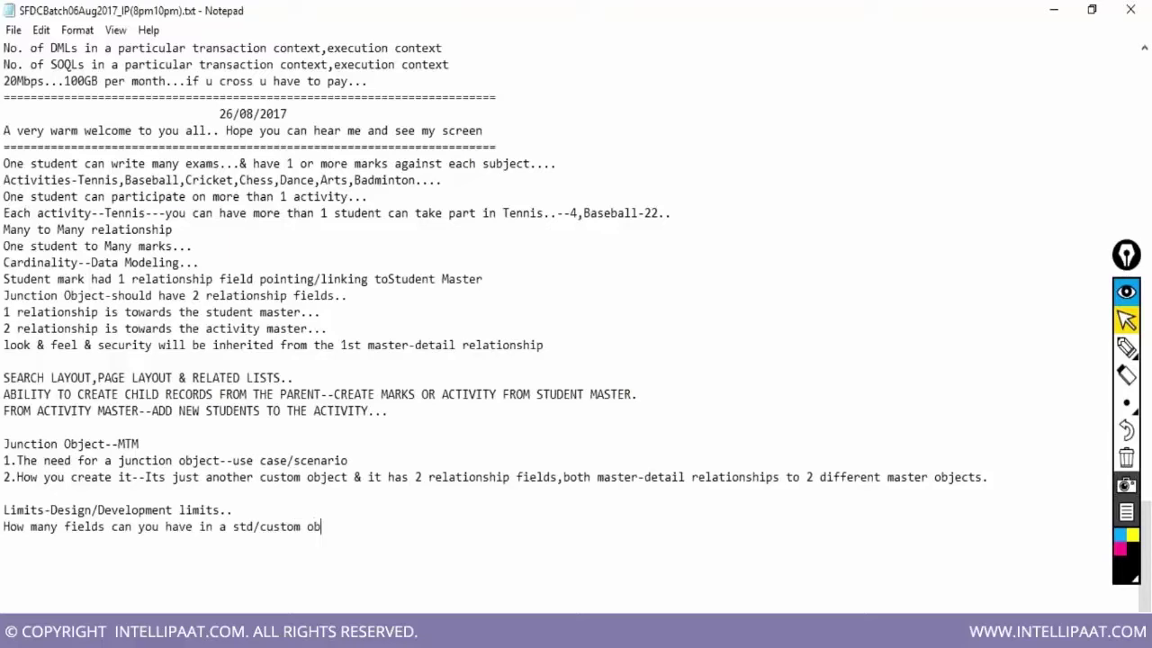
text(ject?)
key(Return)
Add questions on relationship fields, master-detail fields and lookups, then select all four questions
text(How many )
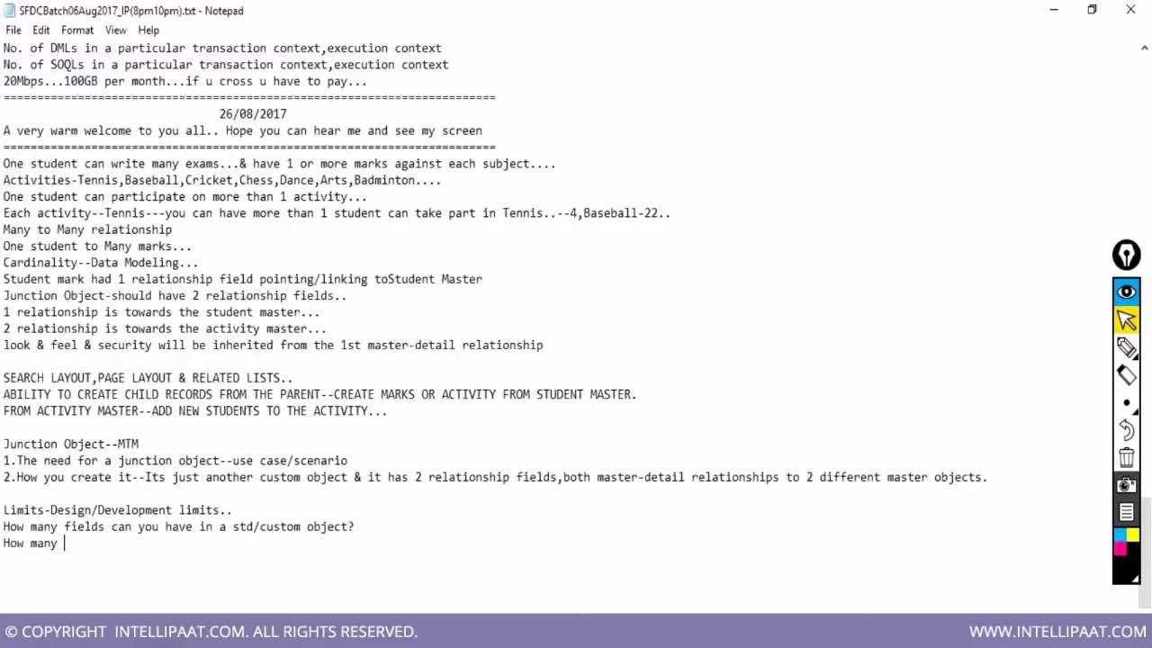
text(relationship fi)
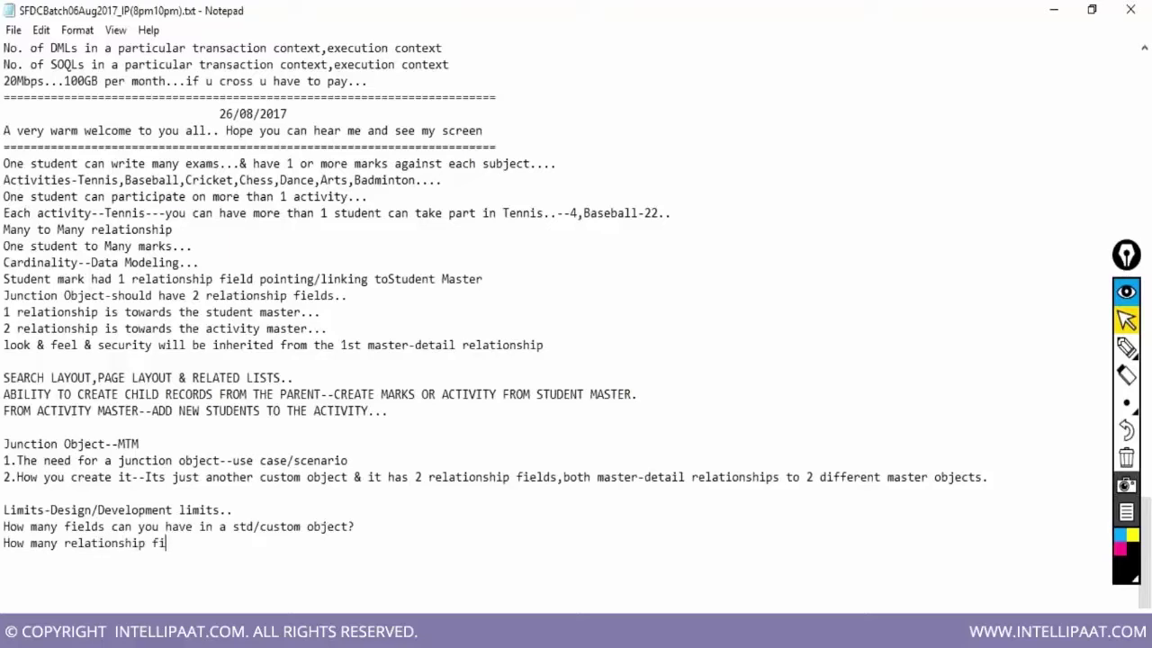
text(lds)
key(BackSpace)
key(BackSpace)
key(BackSpace)
key(BackSpace)
text(ields can u have?)
key(Return)
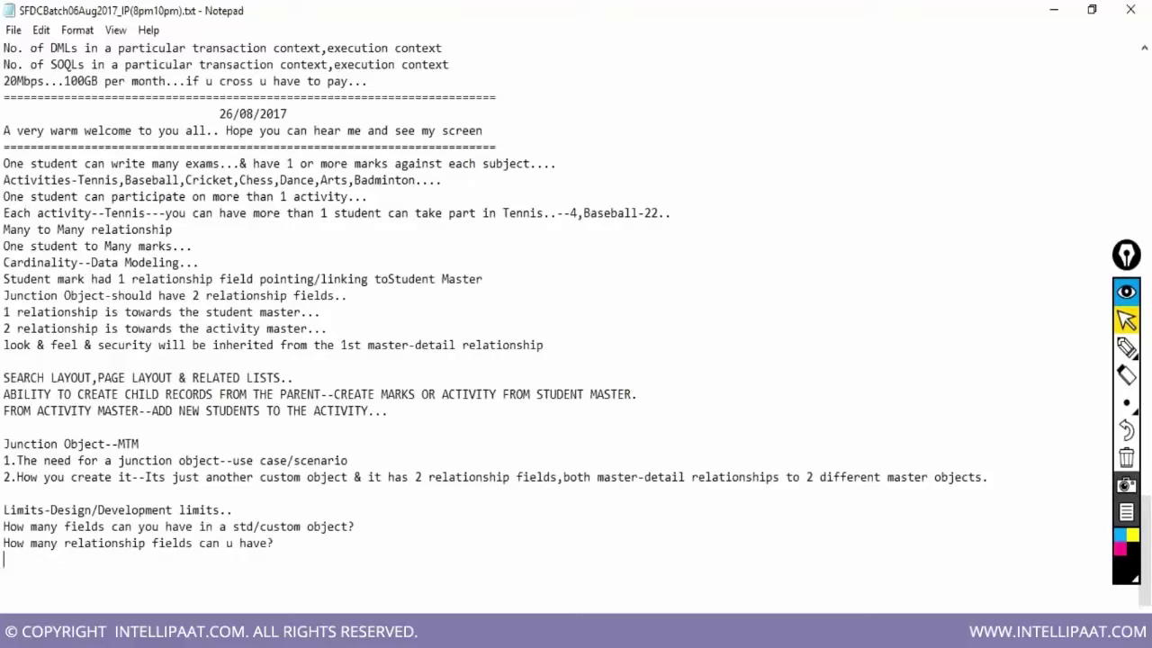
text(How many master-deta)
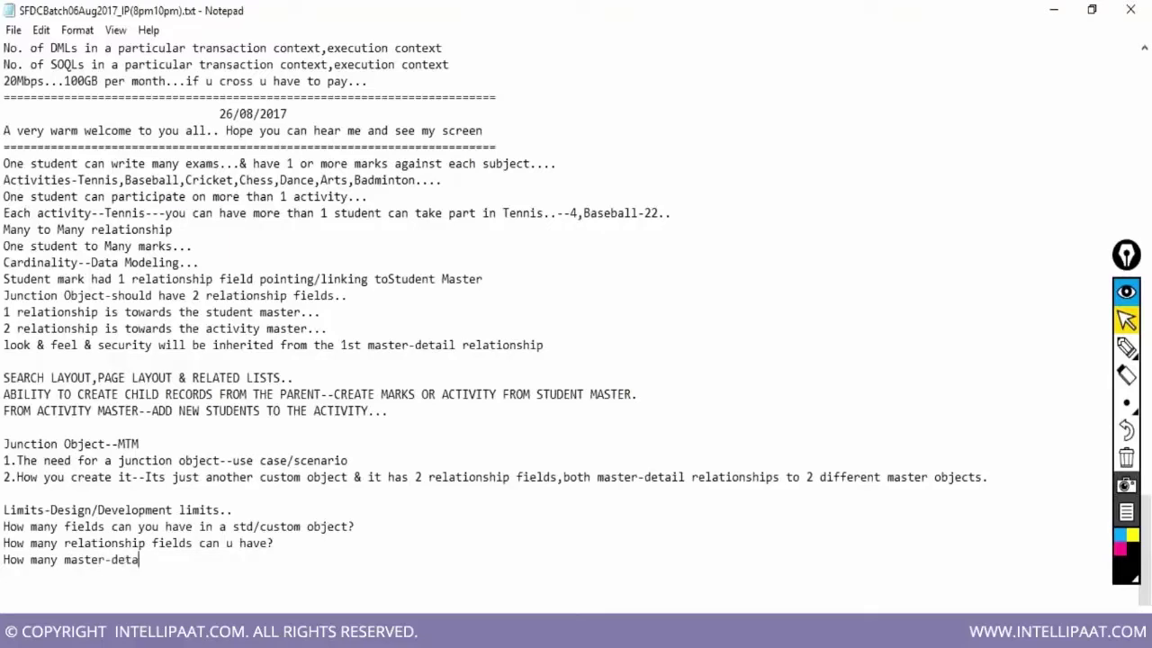
text(il fields?)
key(Return)
text(How m)
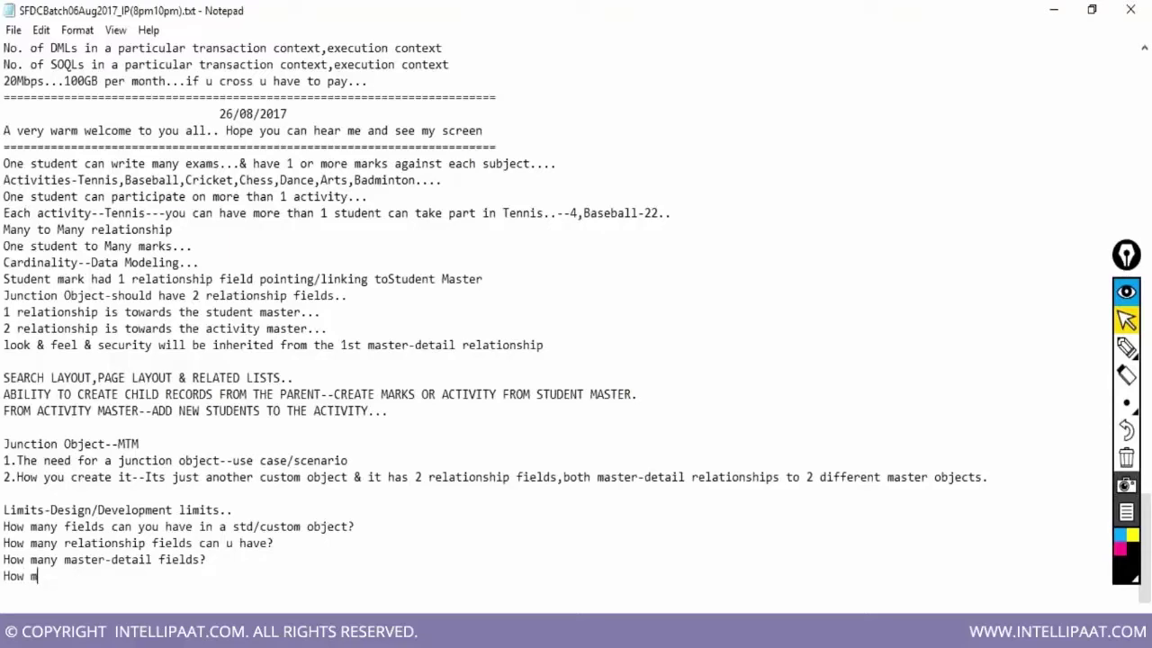
text(any 1ookups?)
key(Return)
scroll(1014, 441, down, 2)
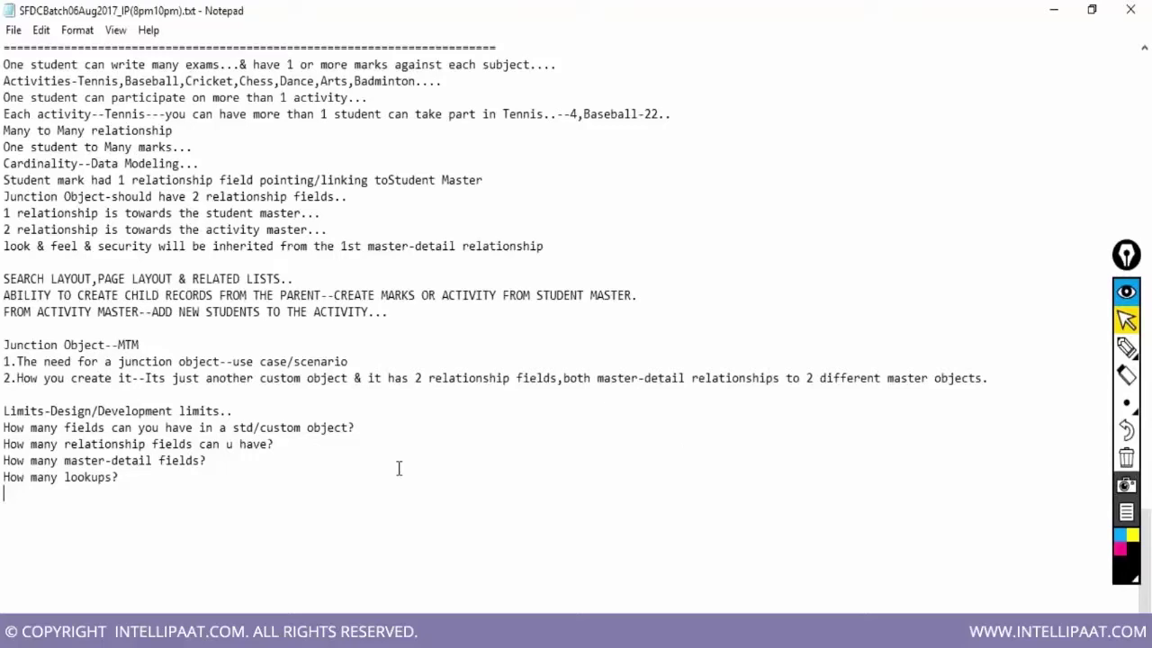
drag(4, 430, 125, 477)
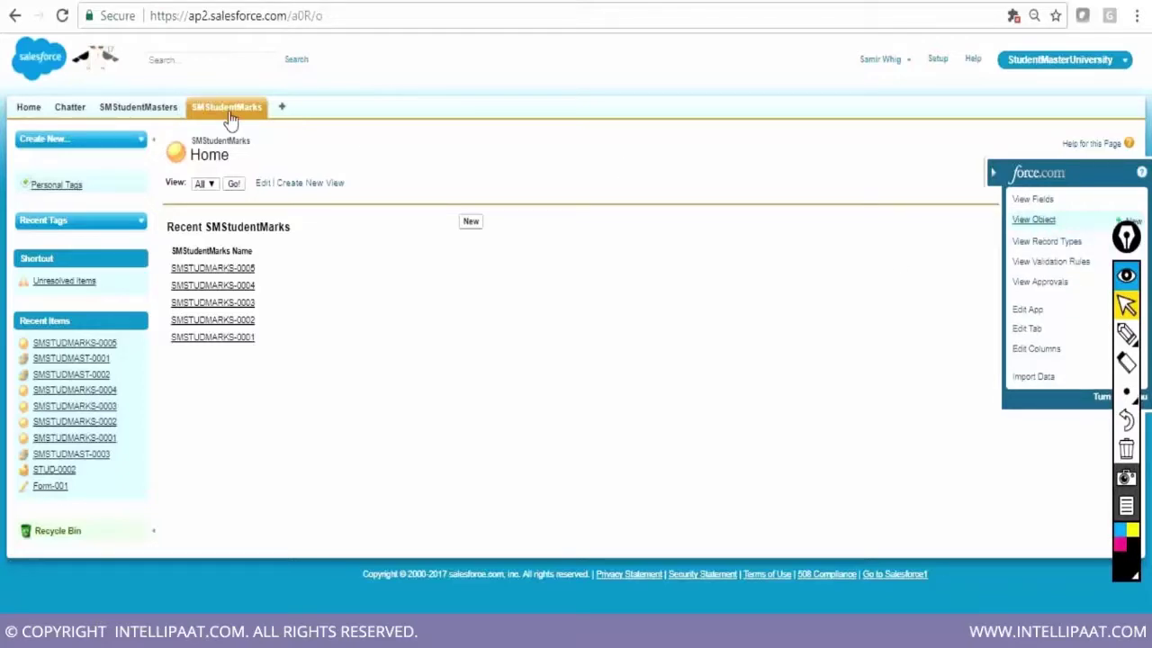
Open the SMStudentMaster object definition via View Object and scroll to its Object Limits section
click(148, 112)
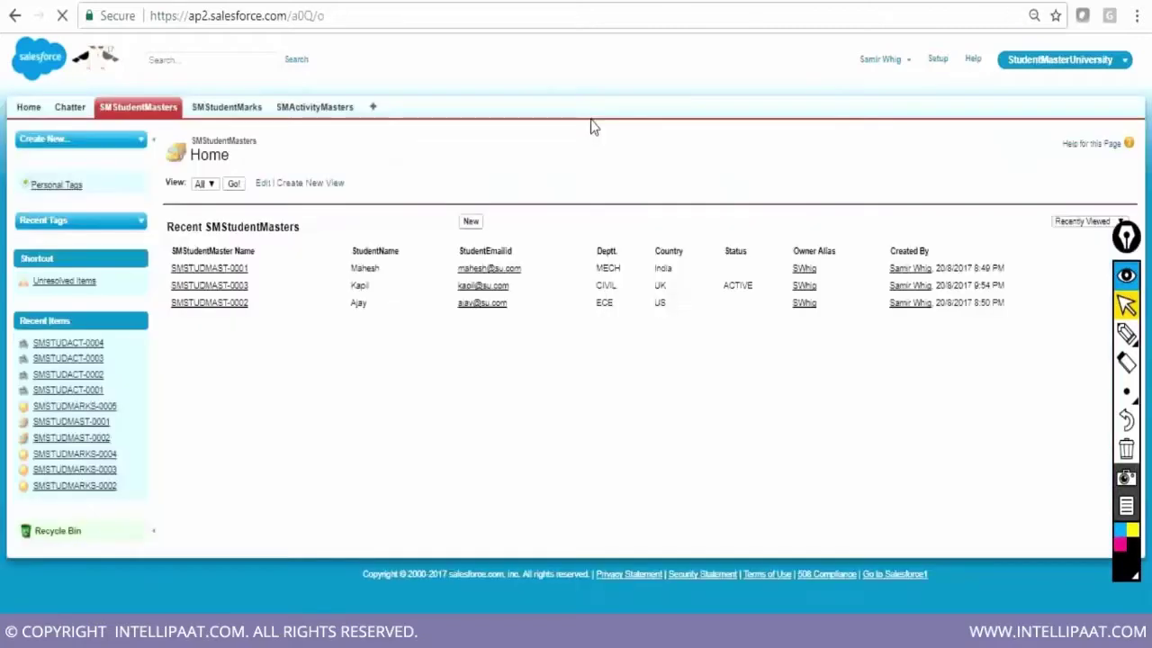
mouse_move(1074, 172)
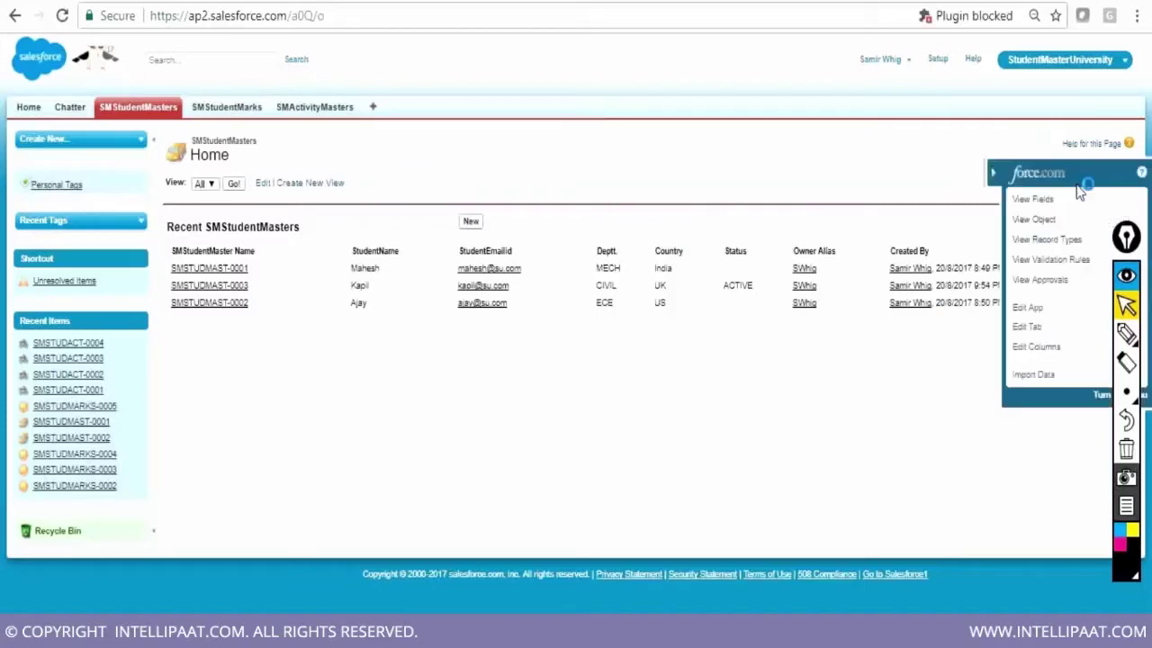
click(1044, 224)
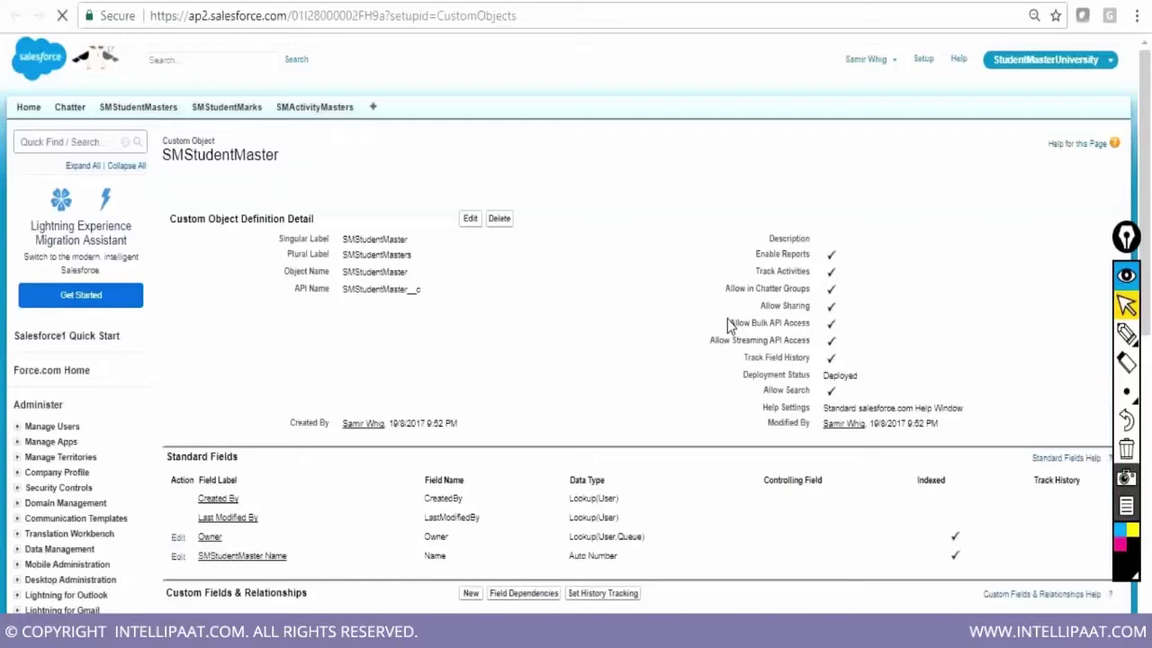
scroll(851, 411, down, 10)
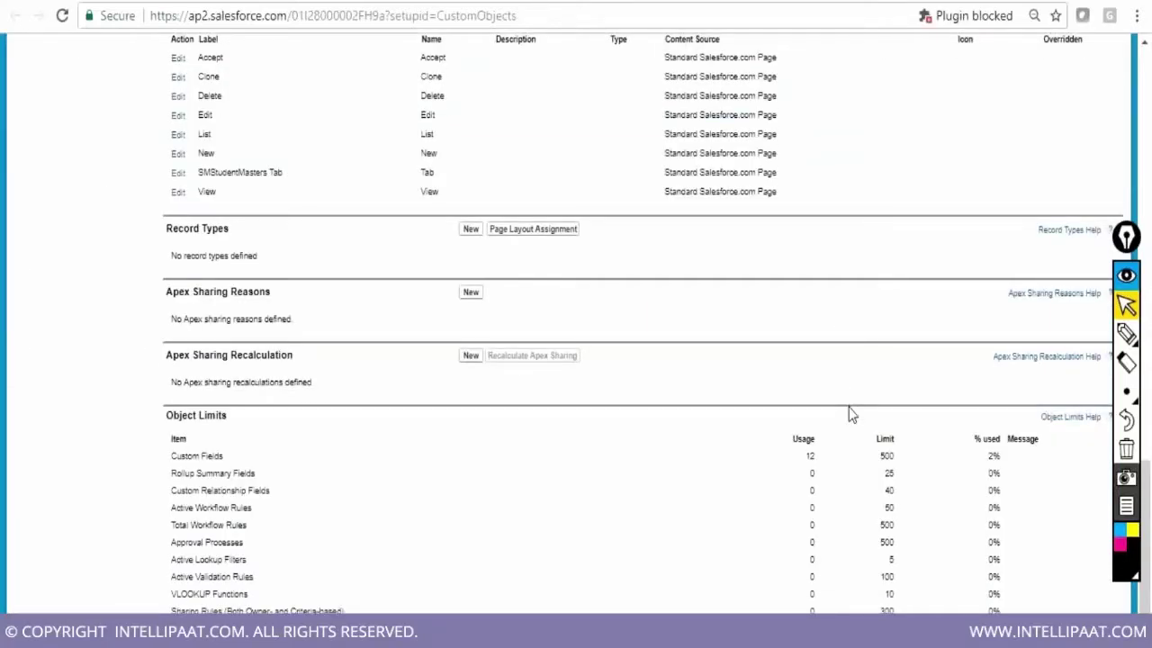
scroll(849, 407, down, 1)
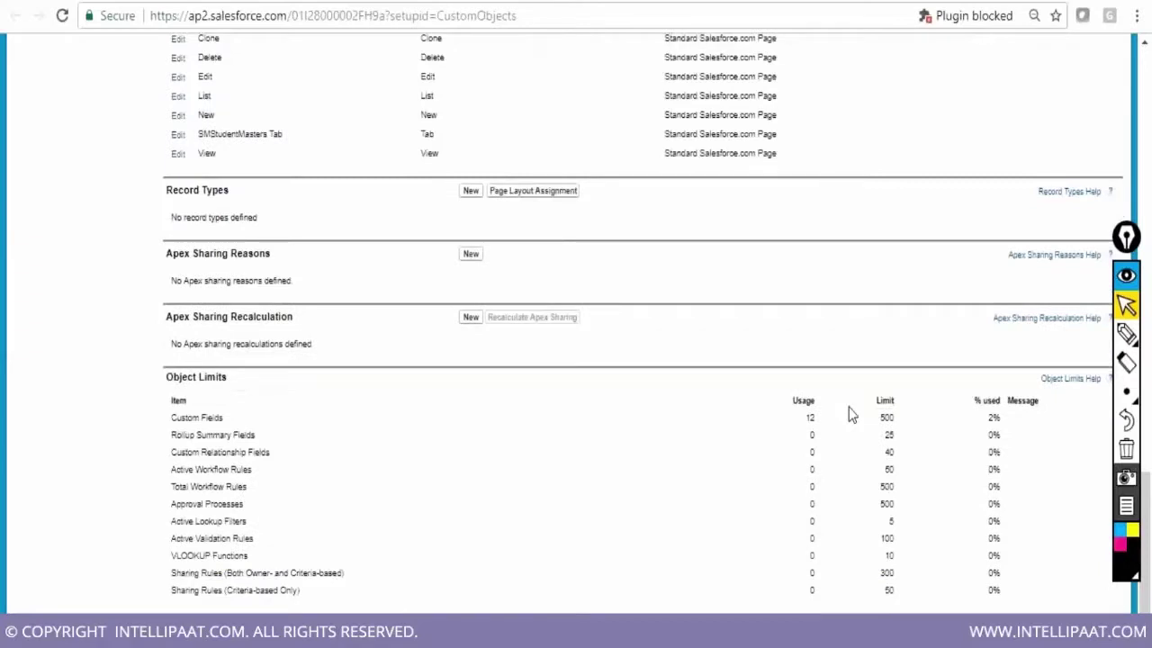
drag(167, 377, 227, 377)
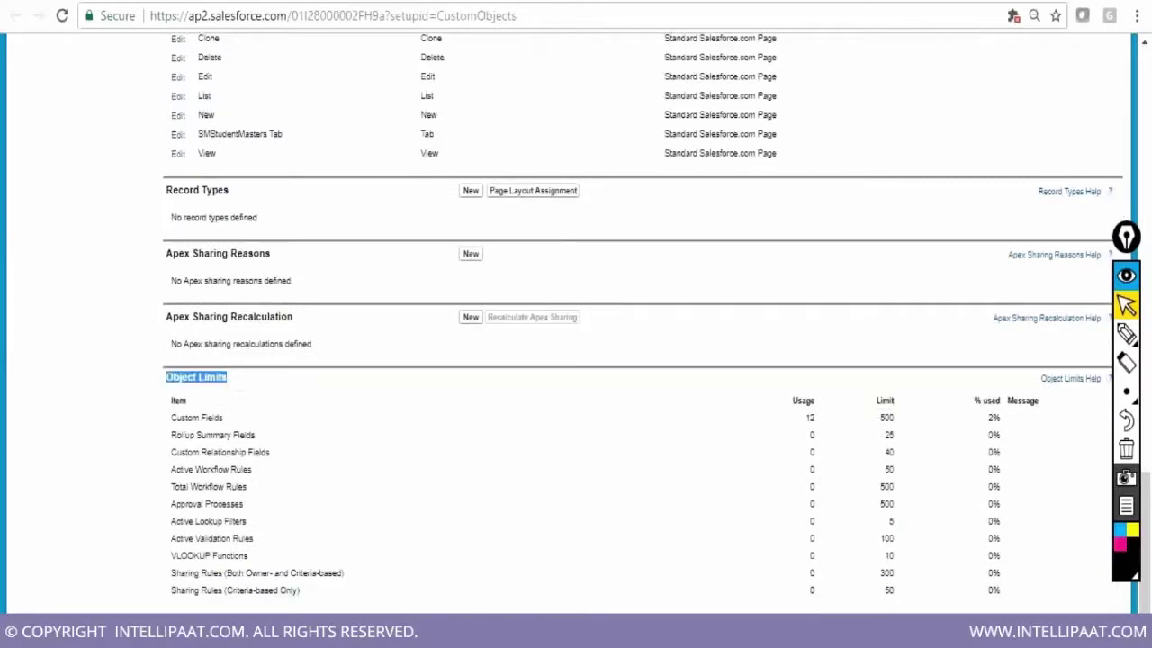
key(alt+Tab)
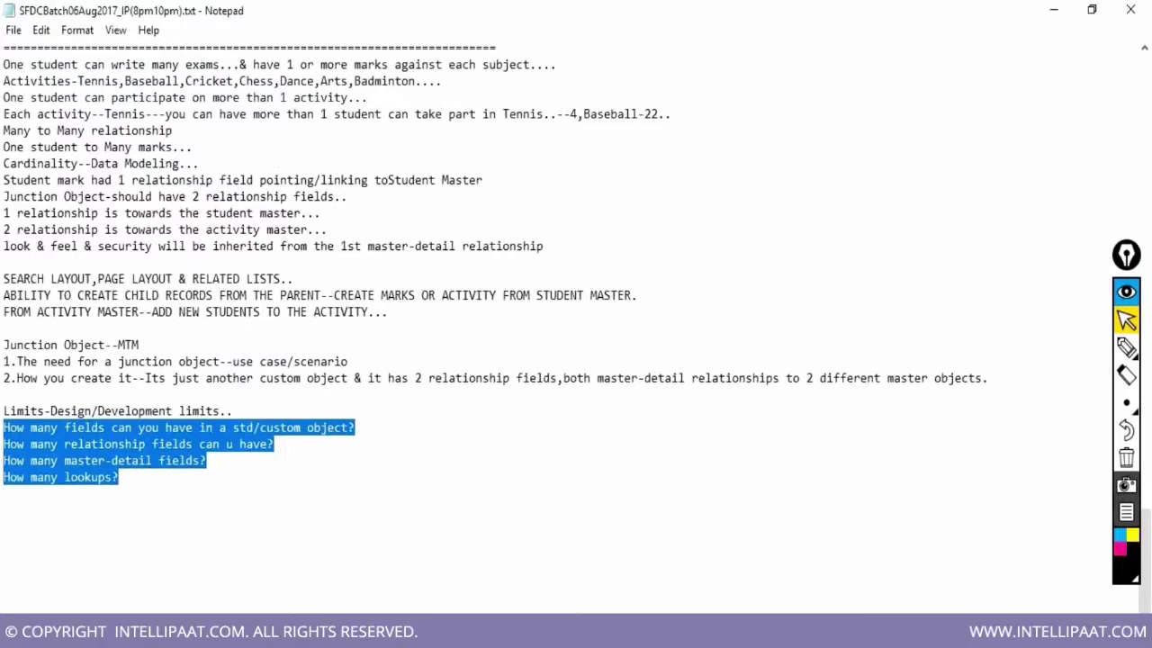
Check the Object Limits page and append '---500' after the field-limit question
drag(3, 428, 356, 427)
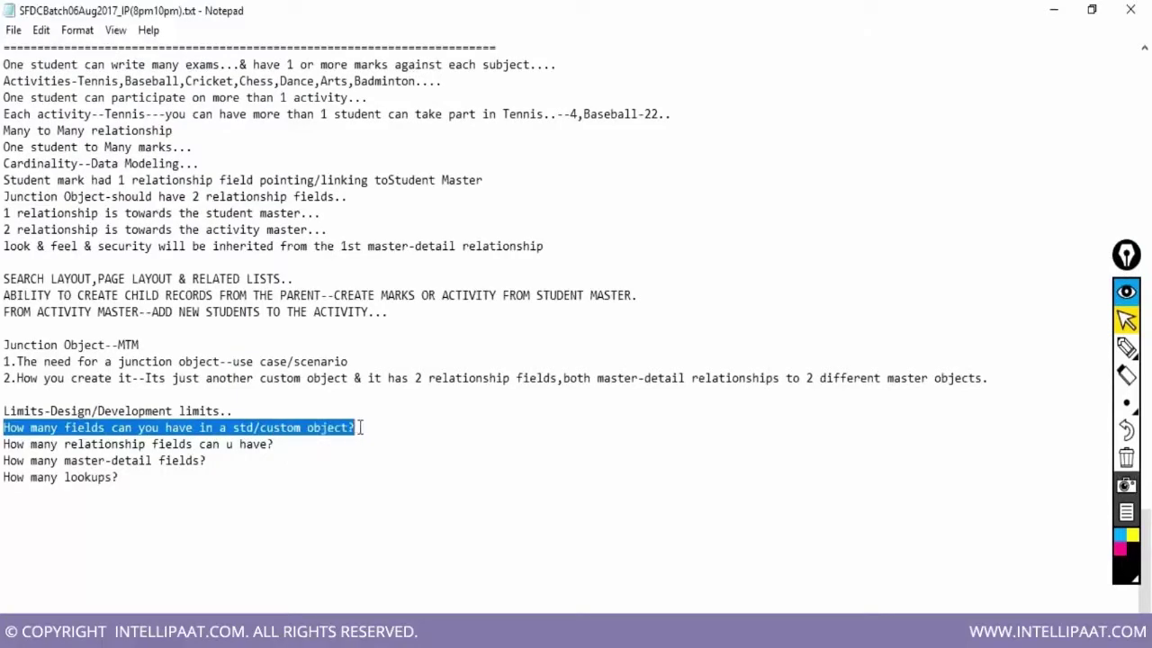
key(alt+Tab)
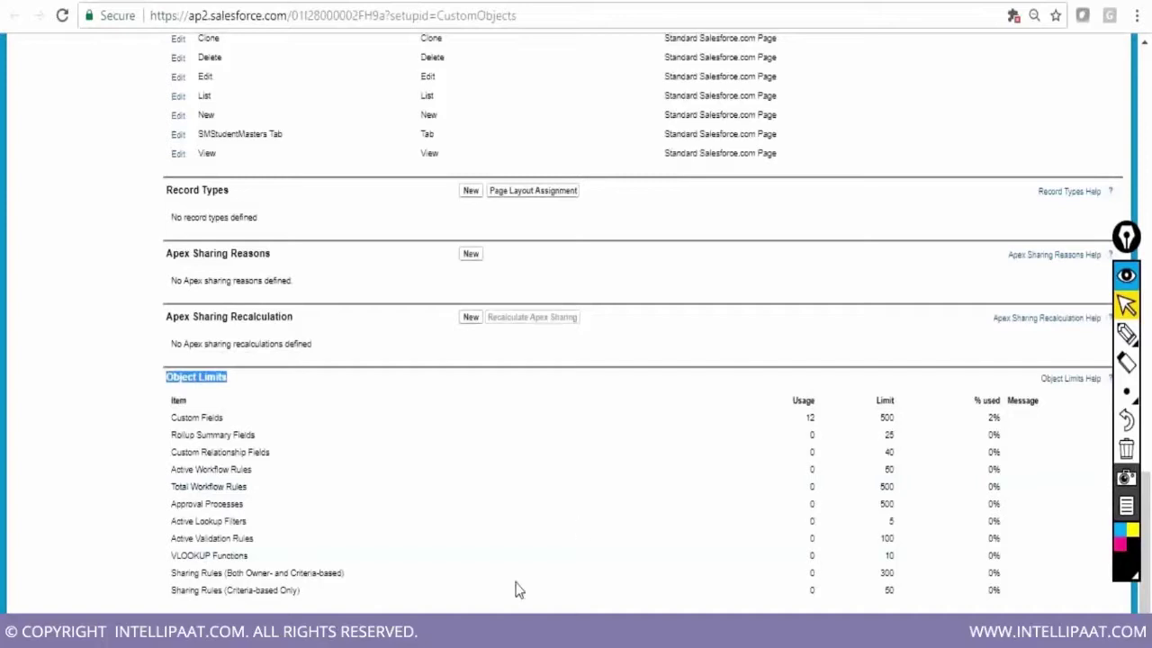
key(alt+Tab)
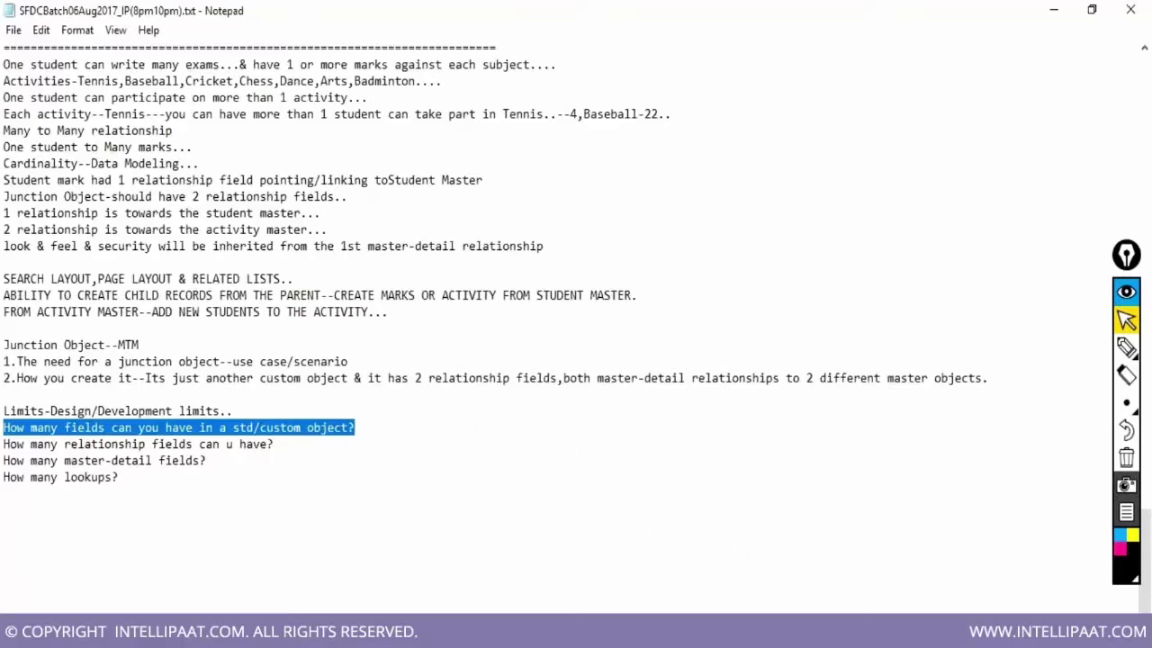
click(372, 427)
text(---500)
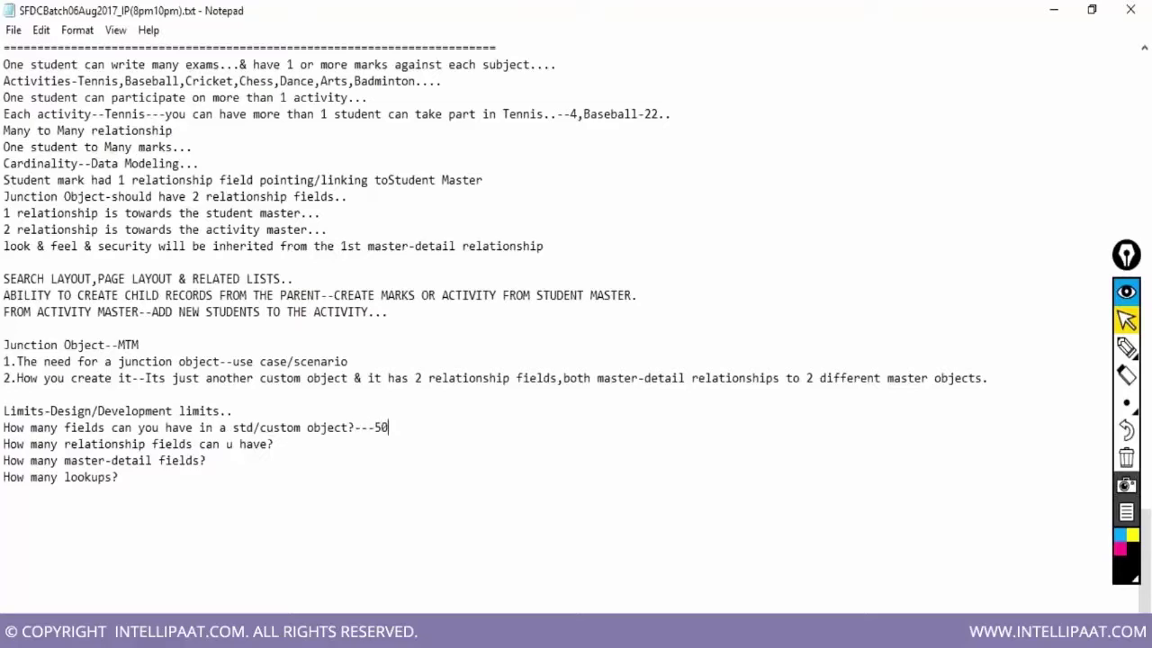
key(alt+Tab)
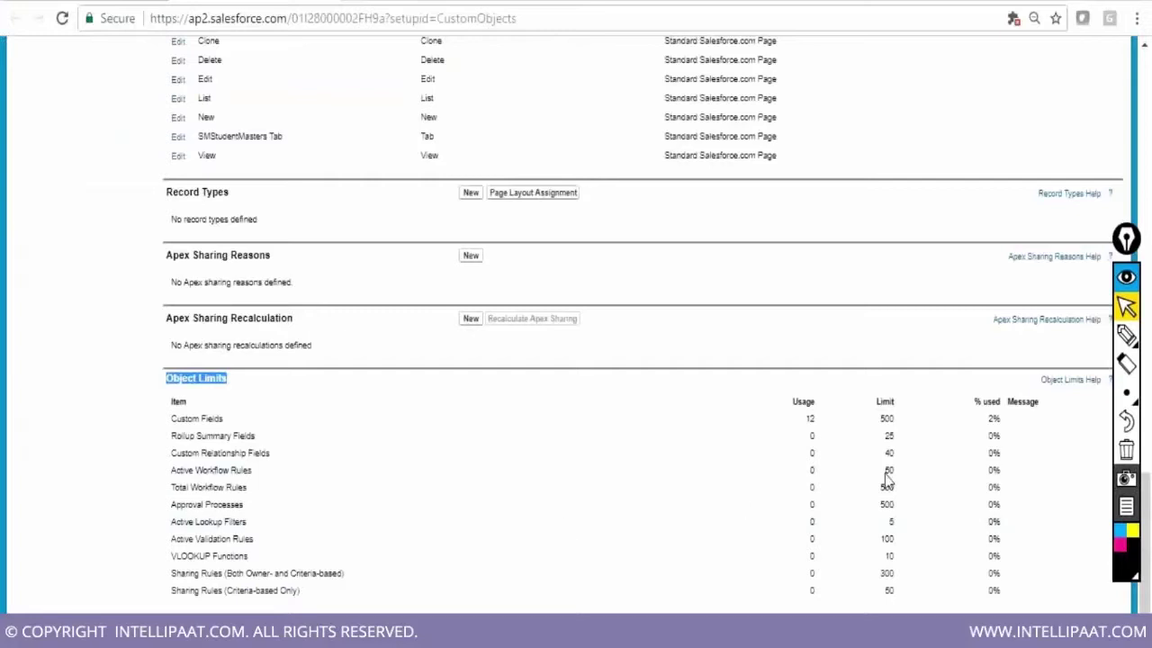
Scroll back up to Custom Fields & Relationships, showing StudentName Text(20) and the Electives multi-select picklist
scroll(900, 471, up, 1)
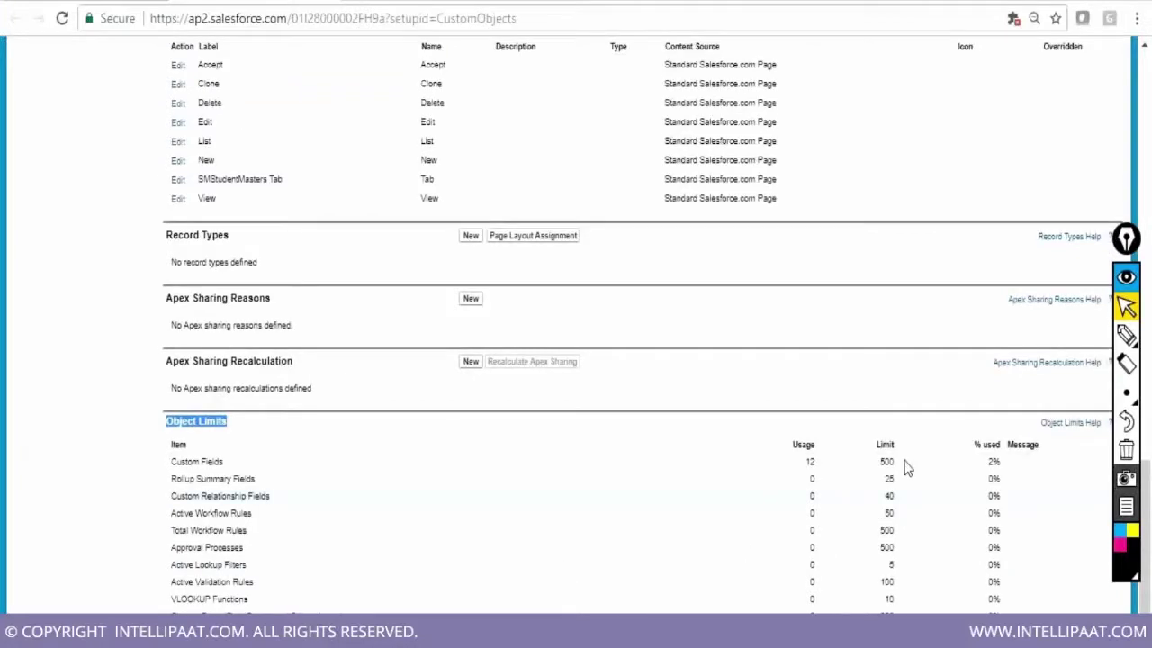
scroll(906, 467, up, 4)
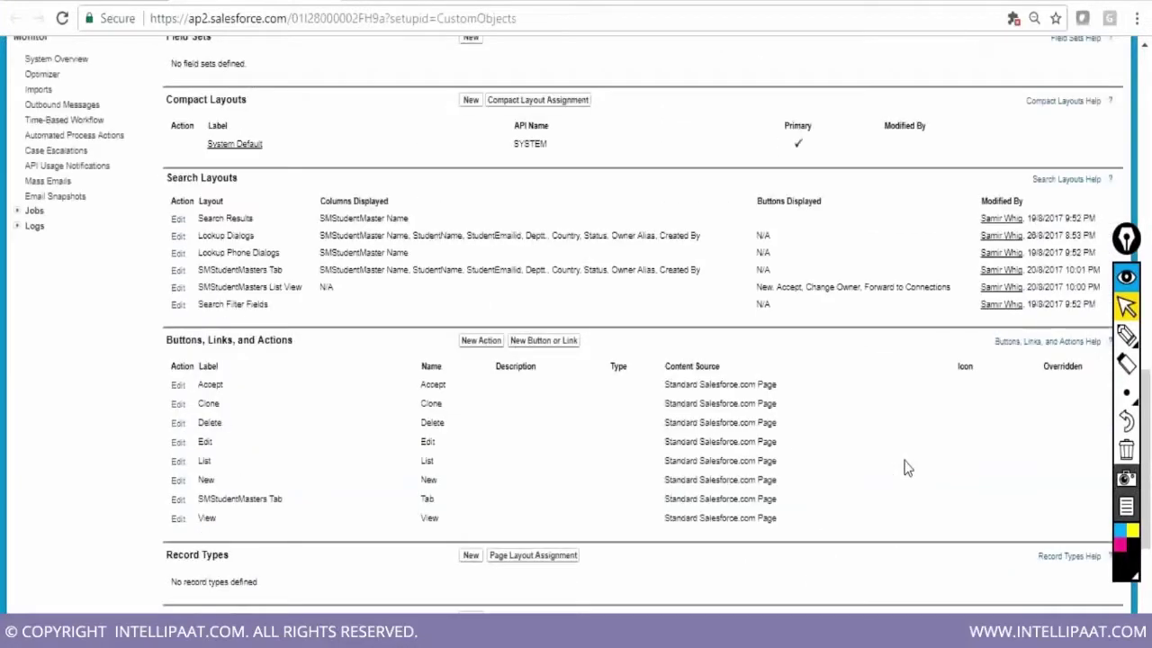
scroll(907, 467, up, 3)
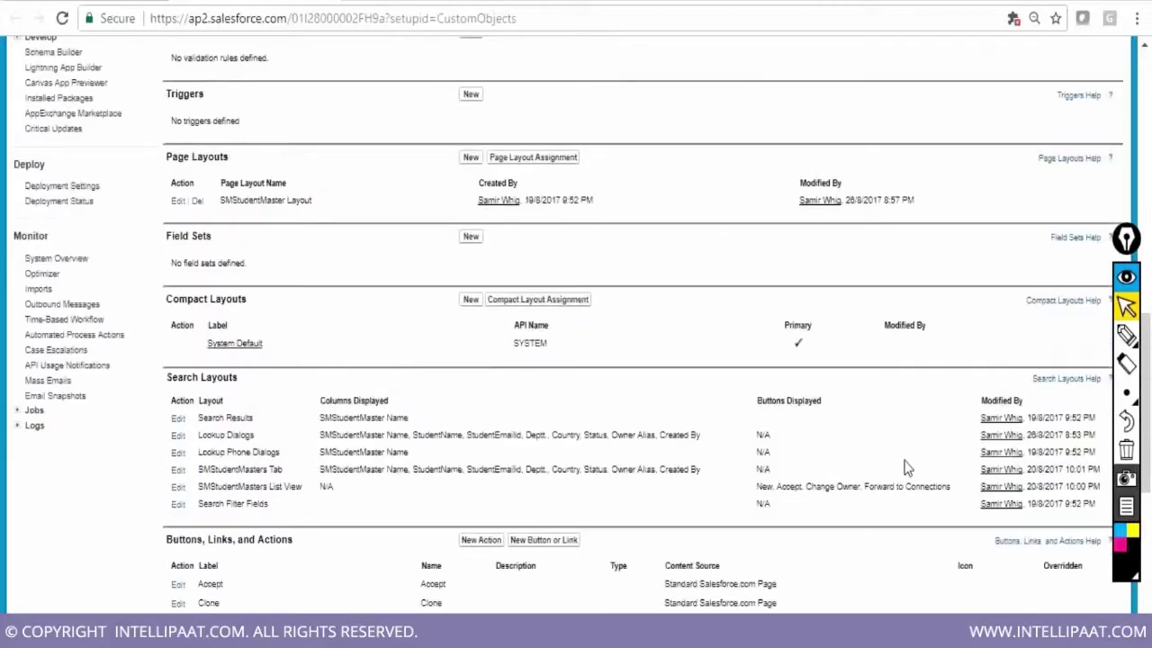
scroll(907, 467, up, 1)
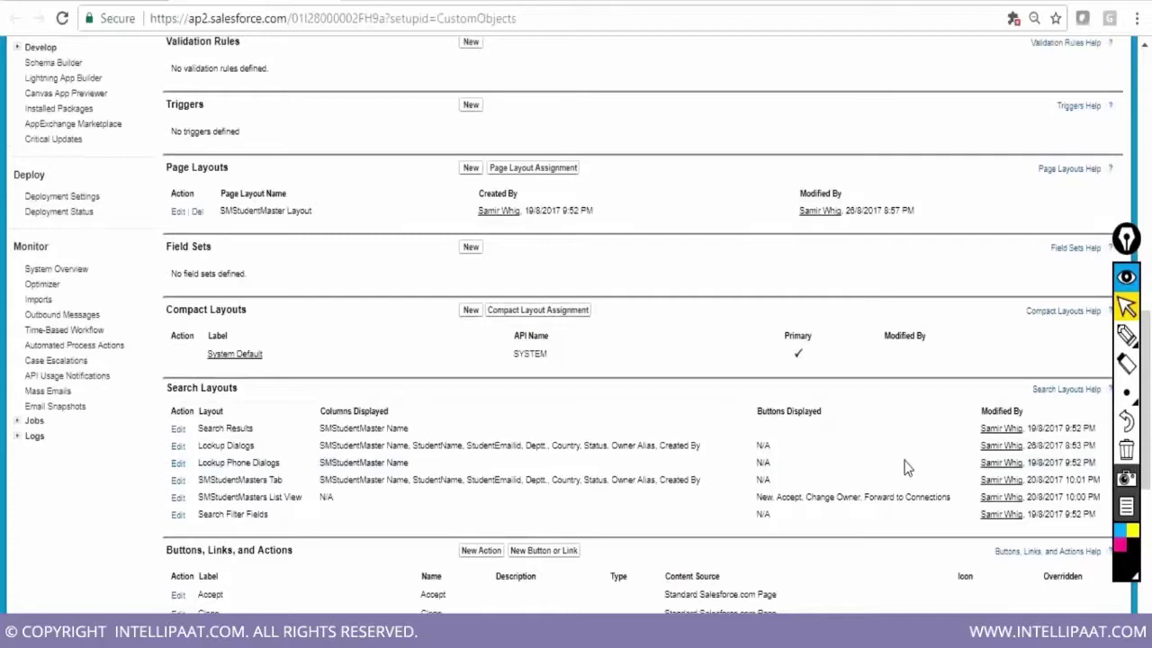
scroll(907, 467, up, 7)
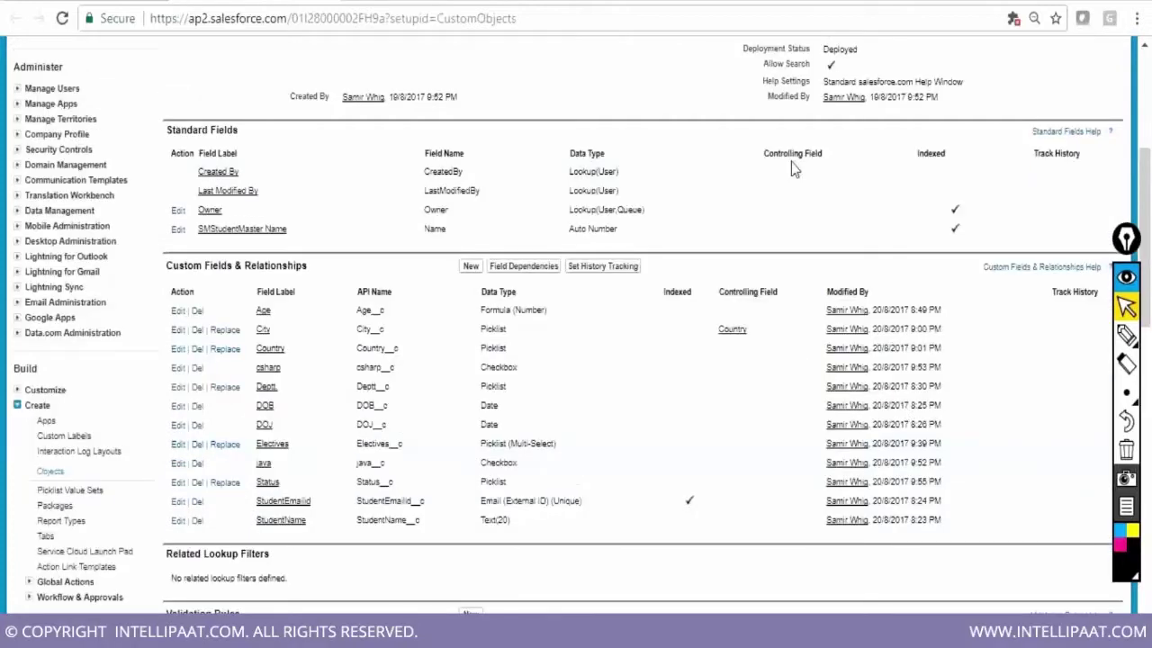
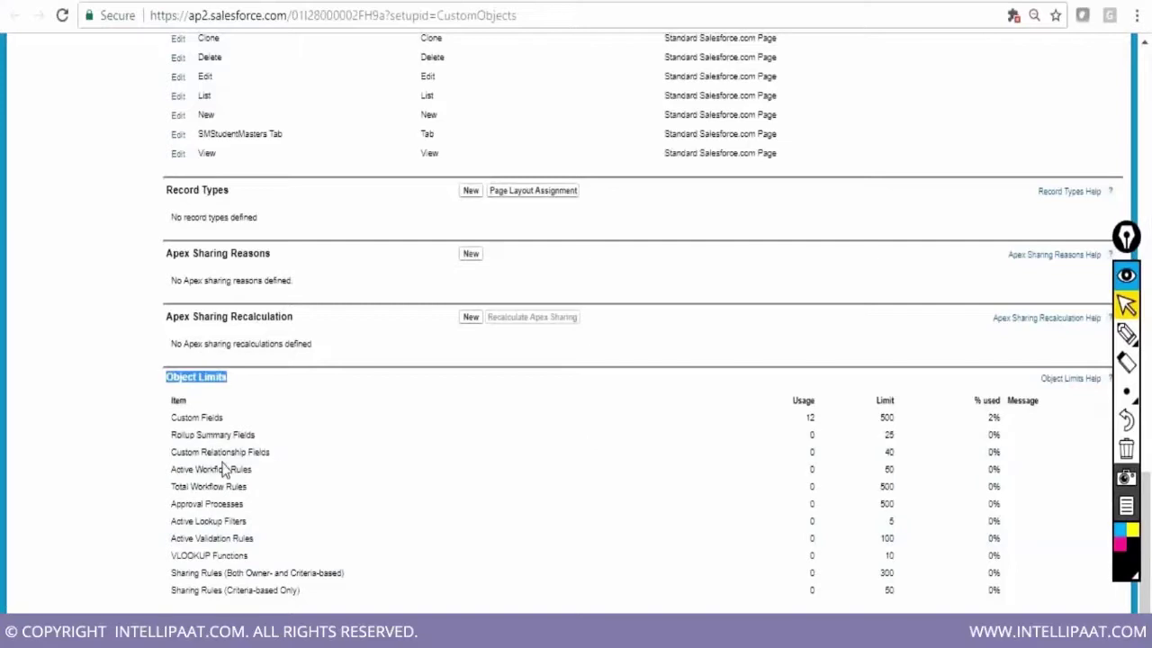
Highlight the Custom Fields limit (500) and the Custom Relationship Fields limit (40) in Object Limits
drag(171, 451, 272, 456)
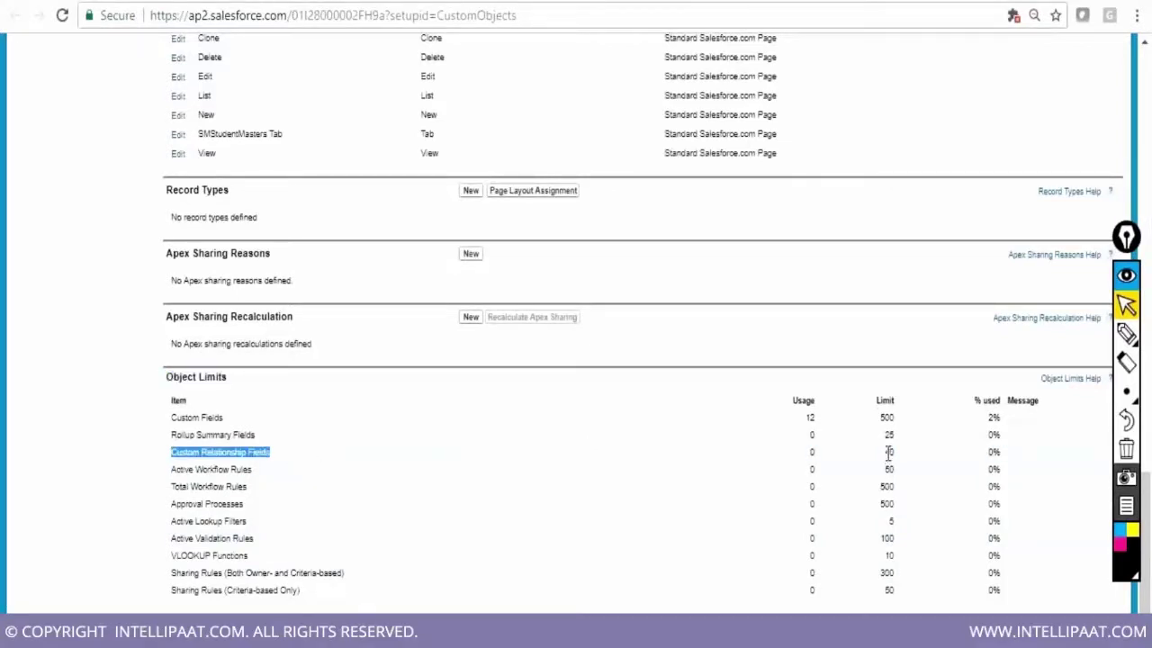
drag(883, 450, 896, 454)
click(797, 334)
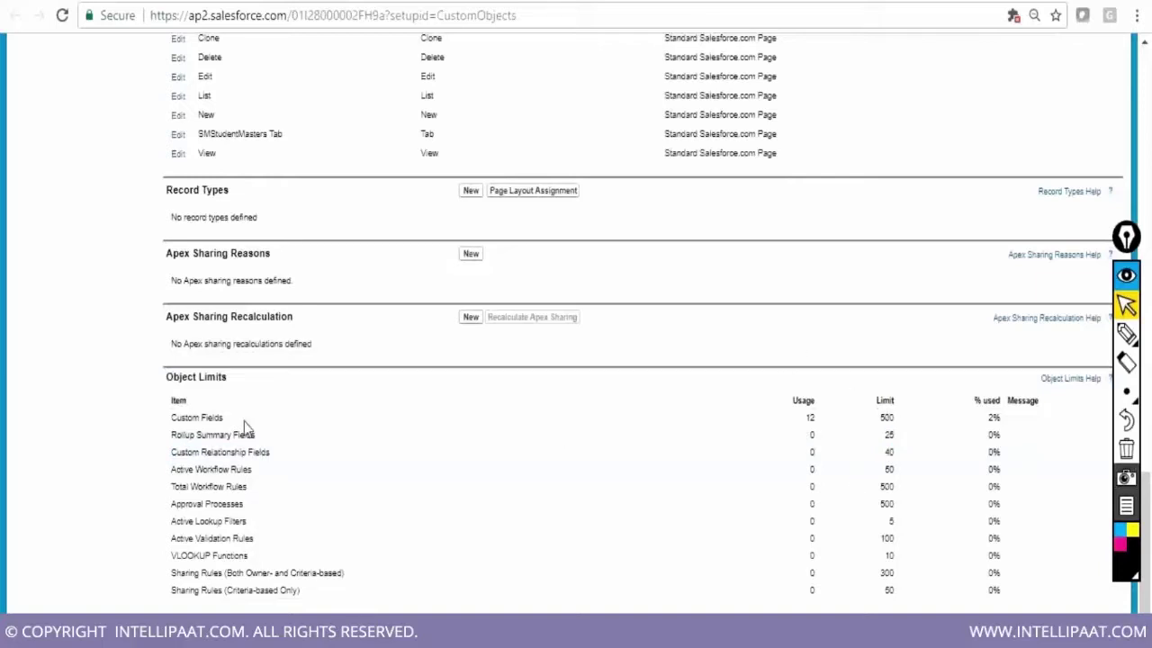
drag(171, 417, 226, 424)
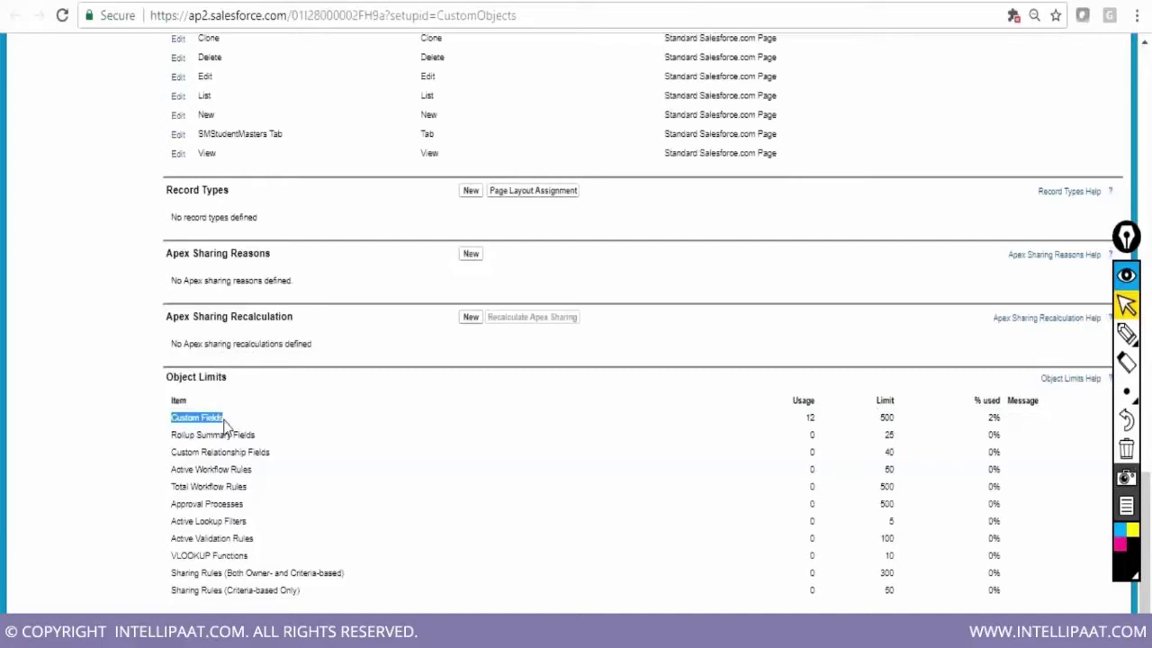
drag(881, 417, 902, 424)
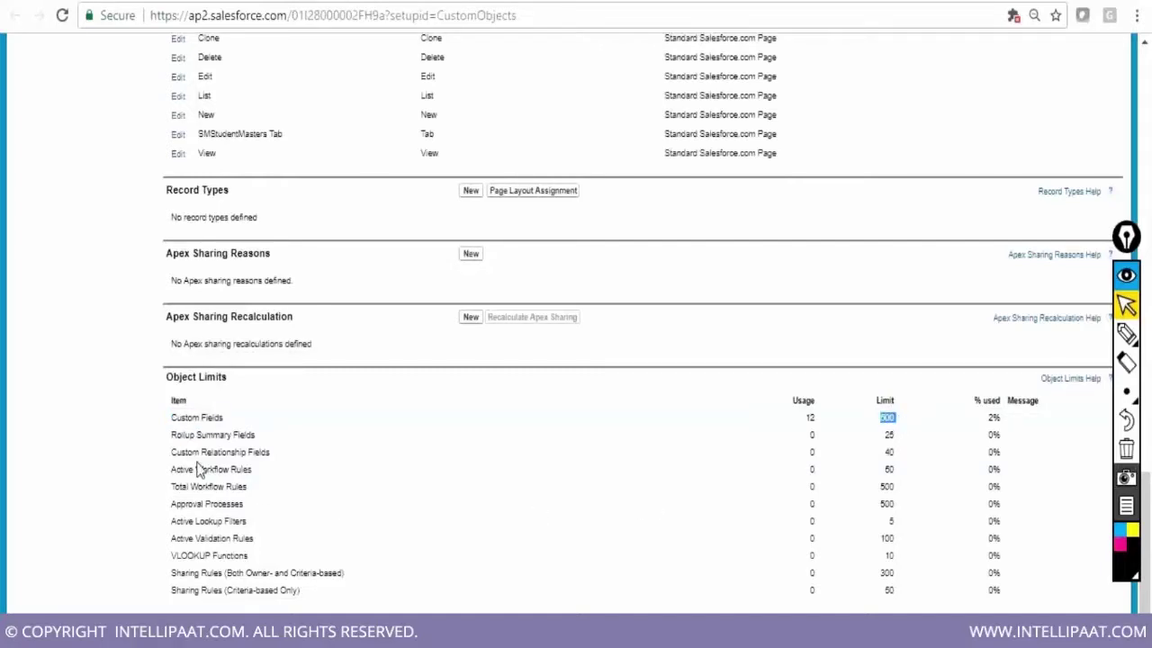
drag(174, 453, 275, 462)
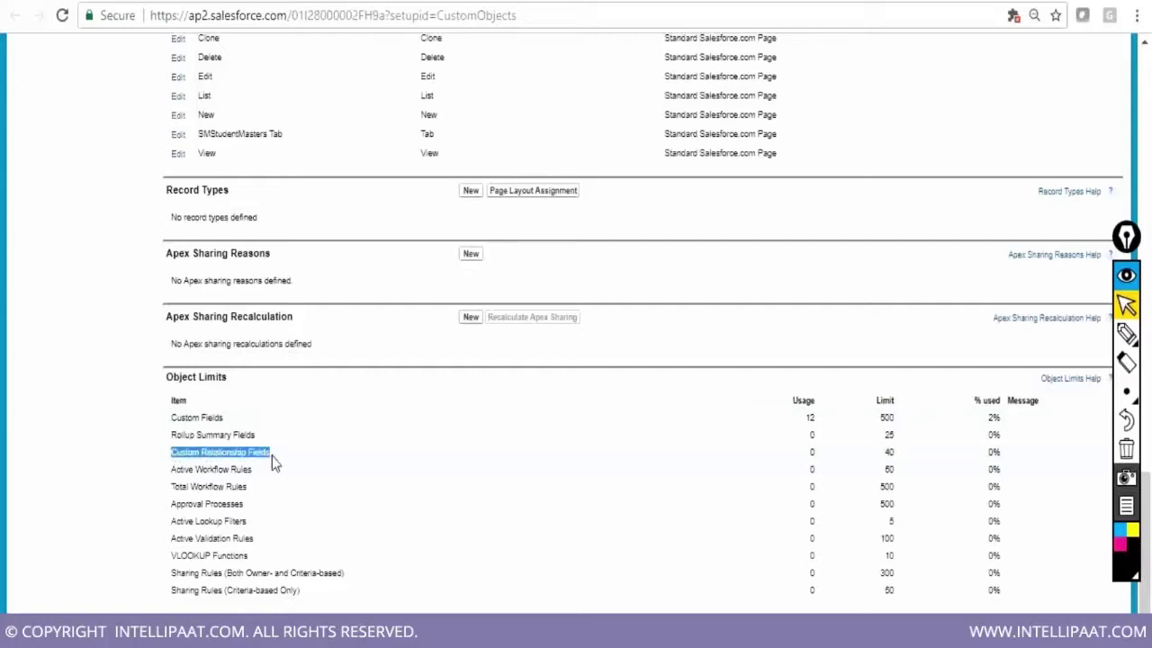
double_click(888, 451)
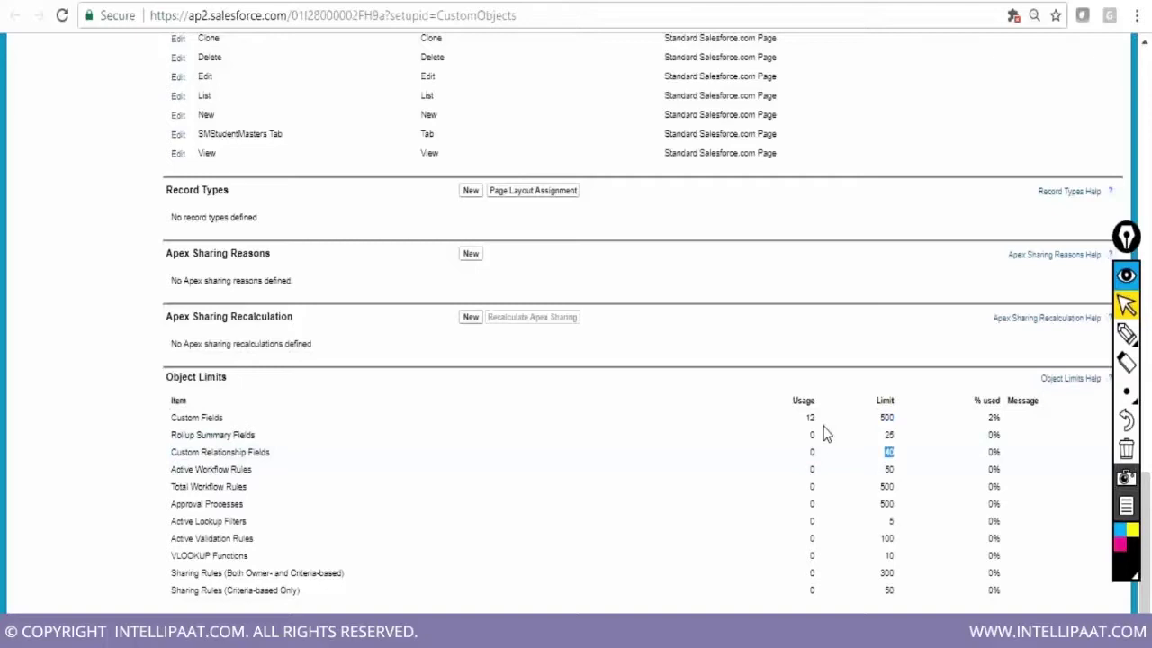
click(925, 417)
In the Notepad class notes, append a dash after 'How many master-detail fields?'
key(alt+Tab)
click(411, 499)
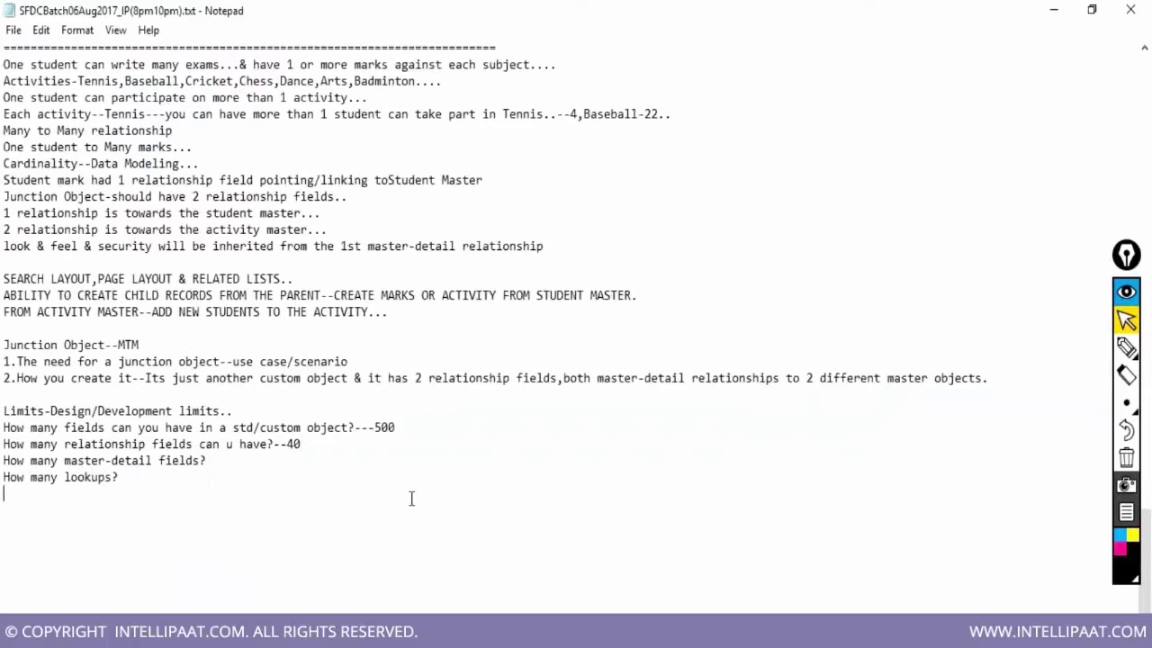
drag(4, 461, 211, 460)
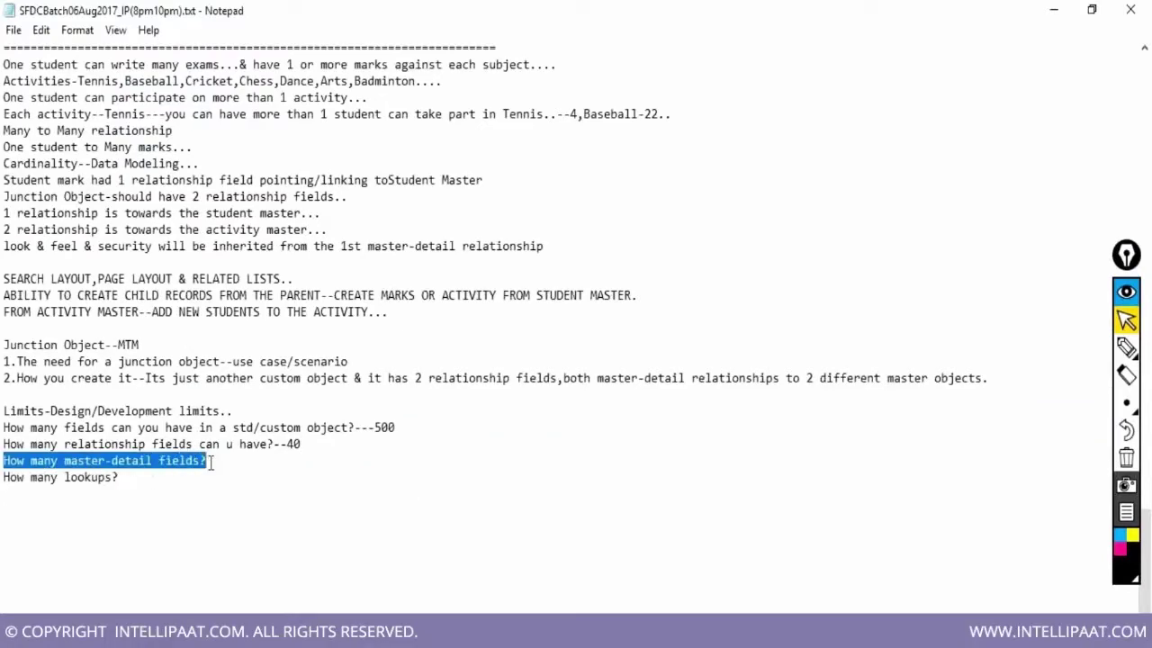
click(213, 460)
text(--)
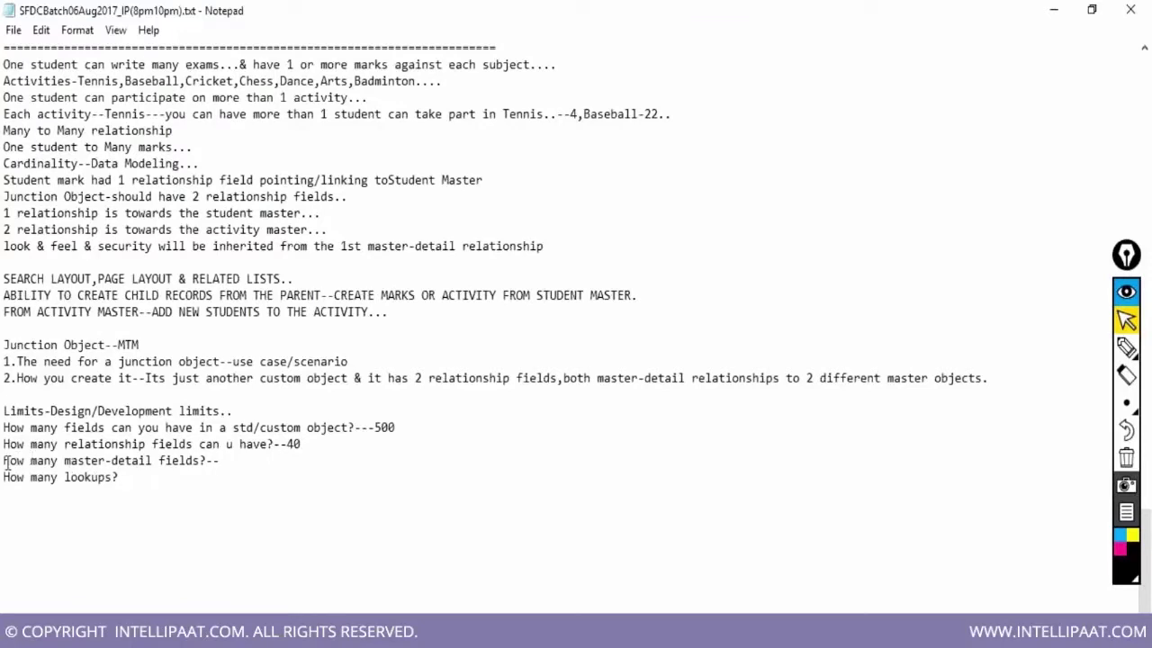
drag(3, 461, 152, 475)
drag(222, 469, 226, 463)
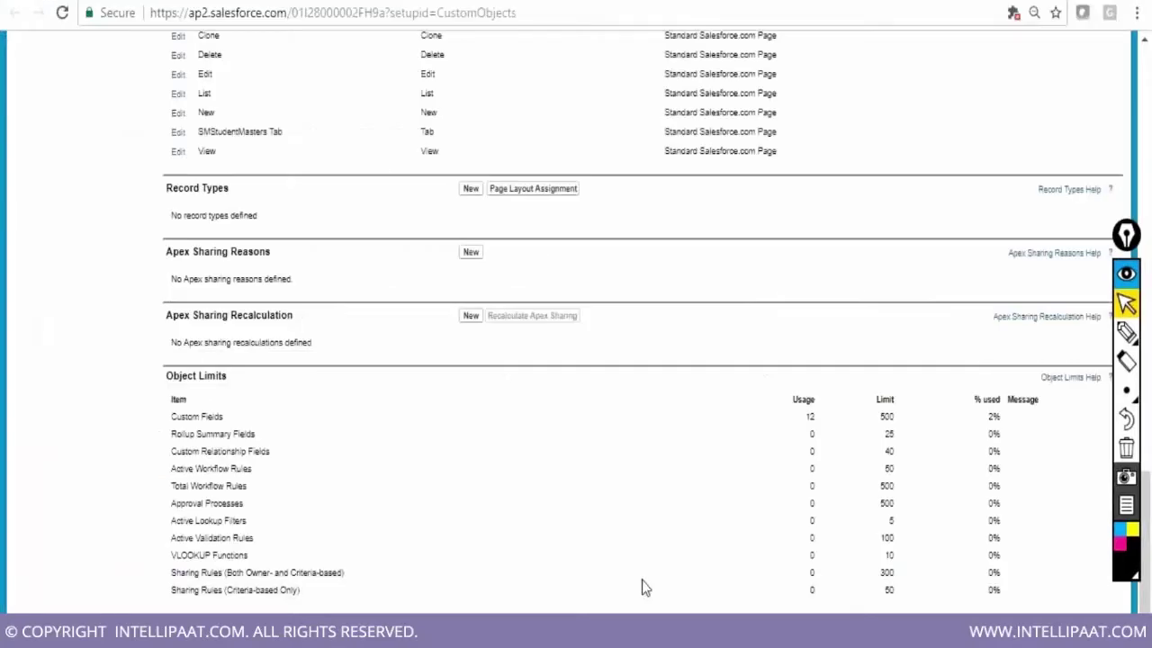
Scroll to the SMStudentMaster heading at the top of the page, then go to the SMStudentMarks object
scroll(644, 587, up, 1)
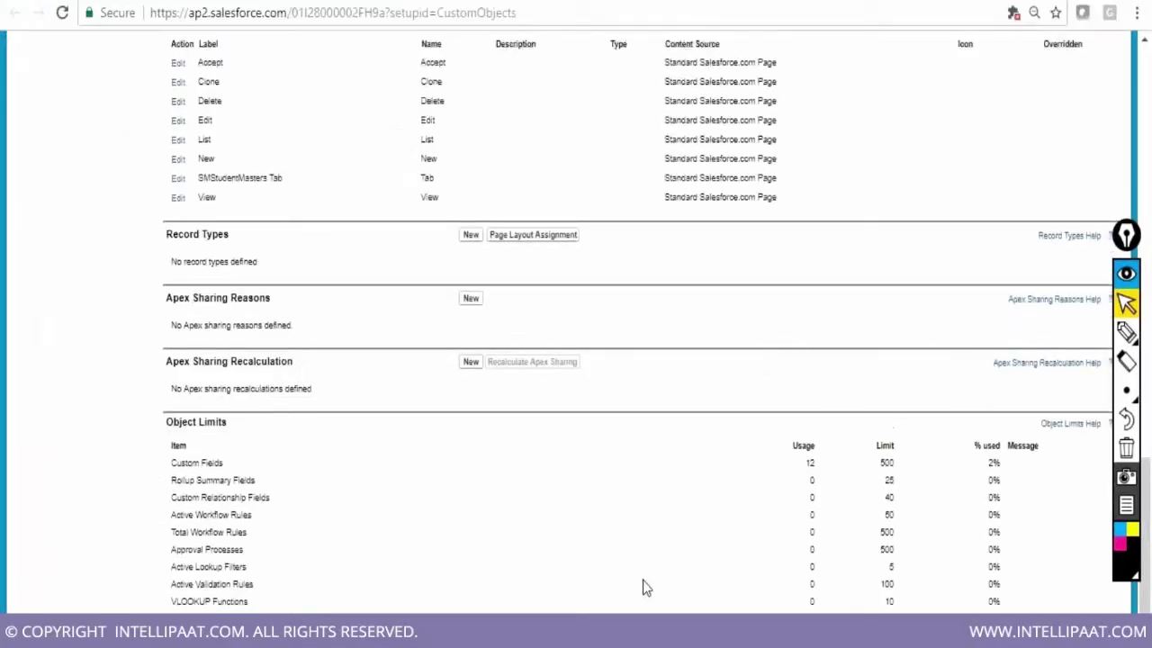
scroll(644, 587, up, 14)
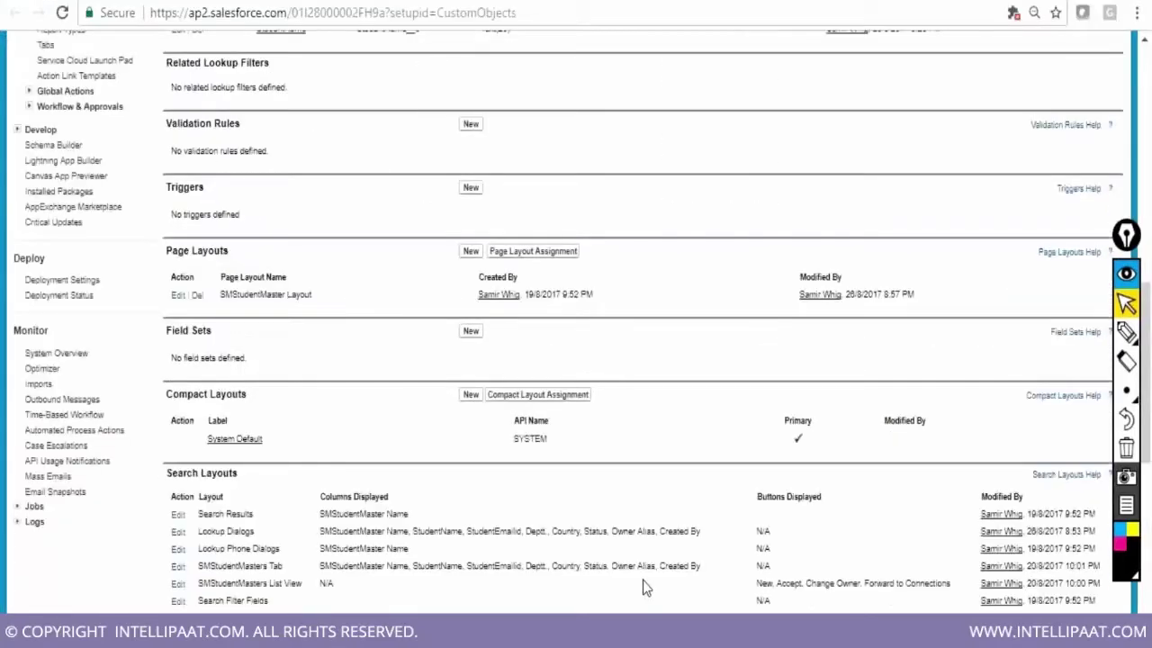
scroll(644, 586, up, 1)
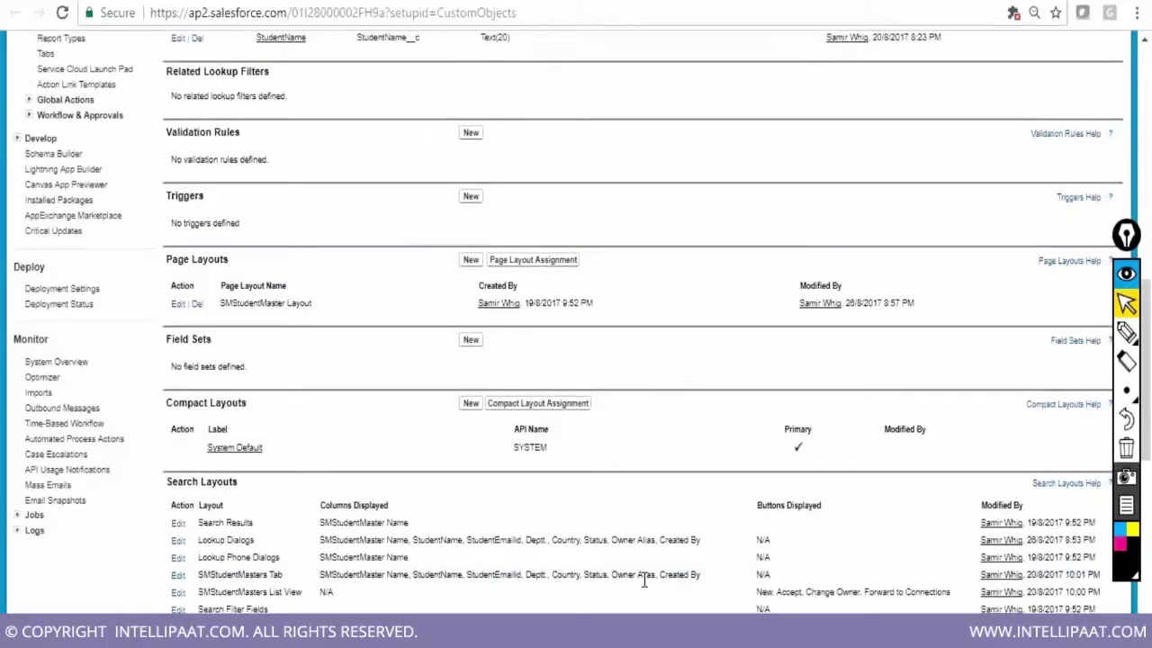
scroll(644, 580, up, 11)
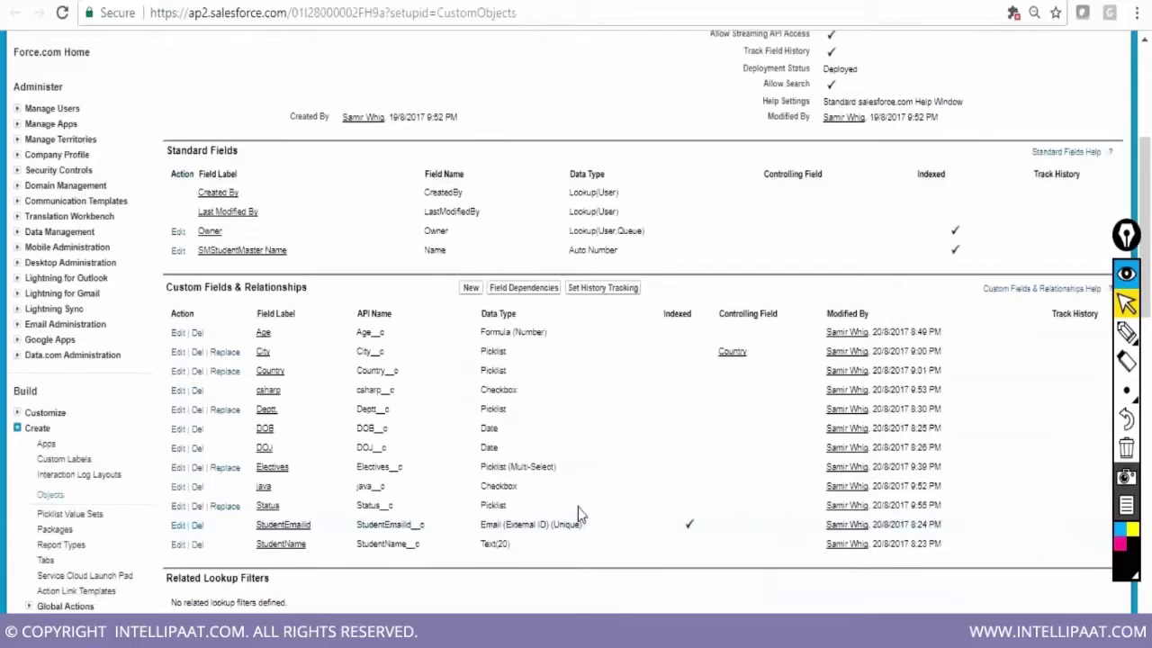
scroll(578, 511, up, 7)
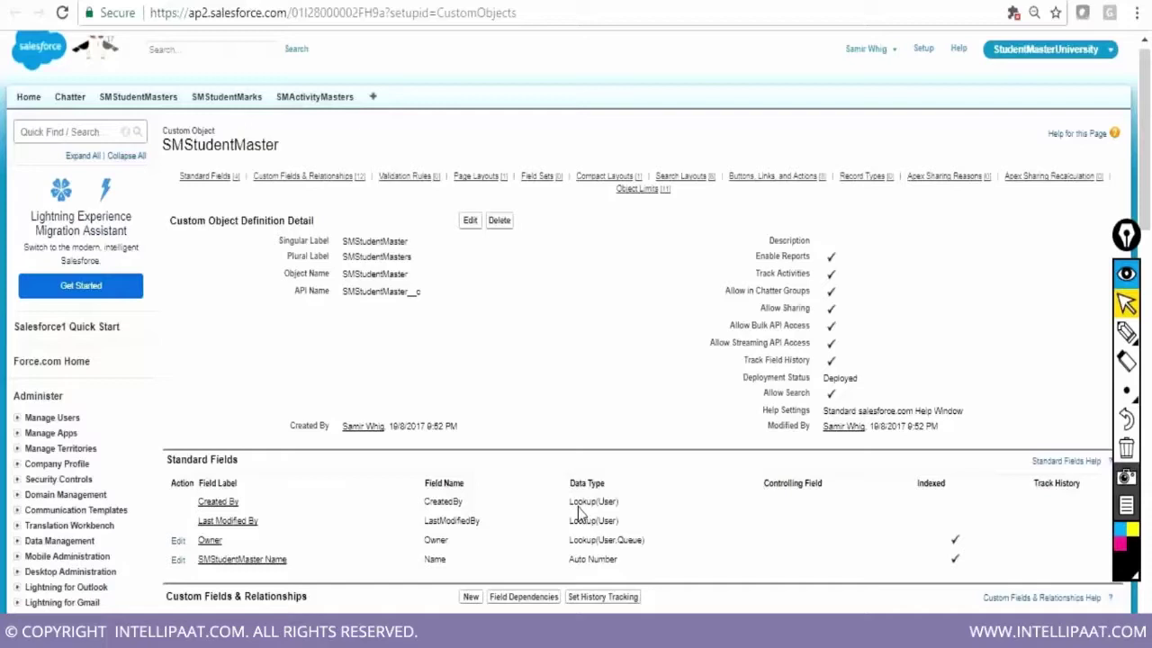
scroll(578, 507, up, 1)
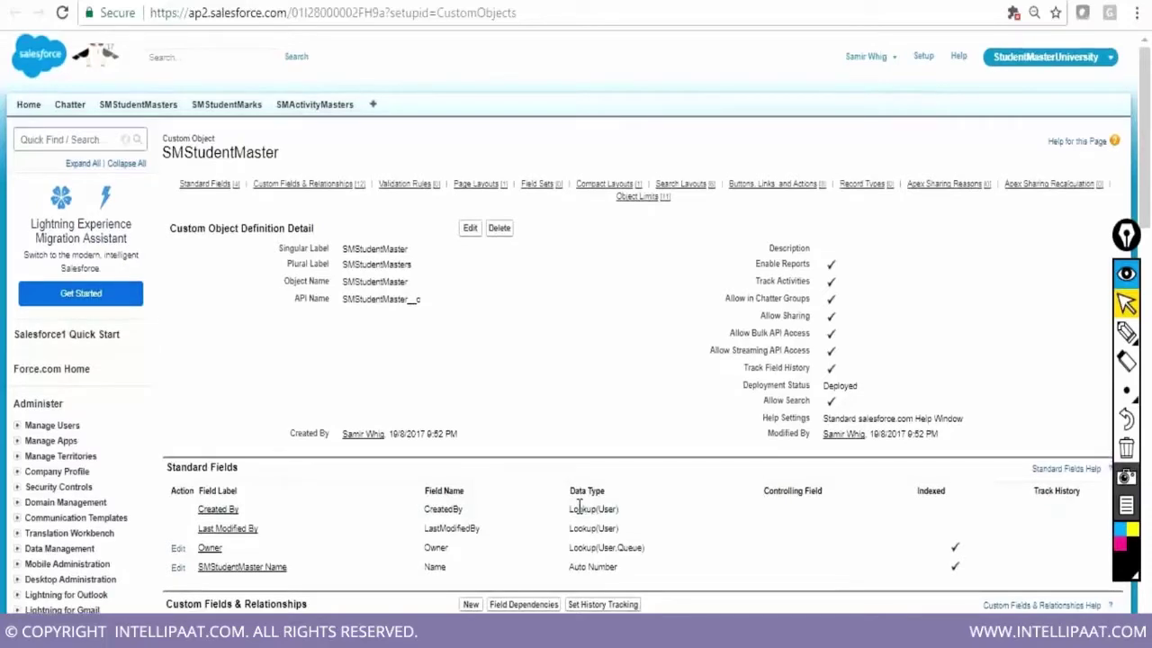
drag(280, 154, 164, 138)
click(234, 110)
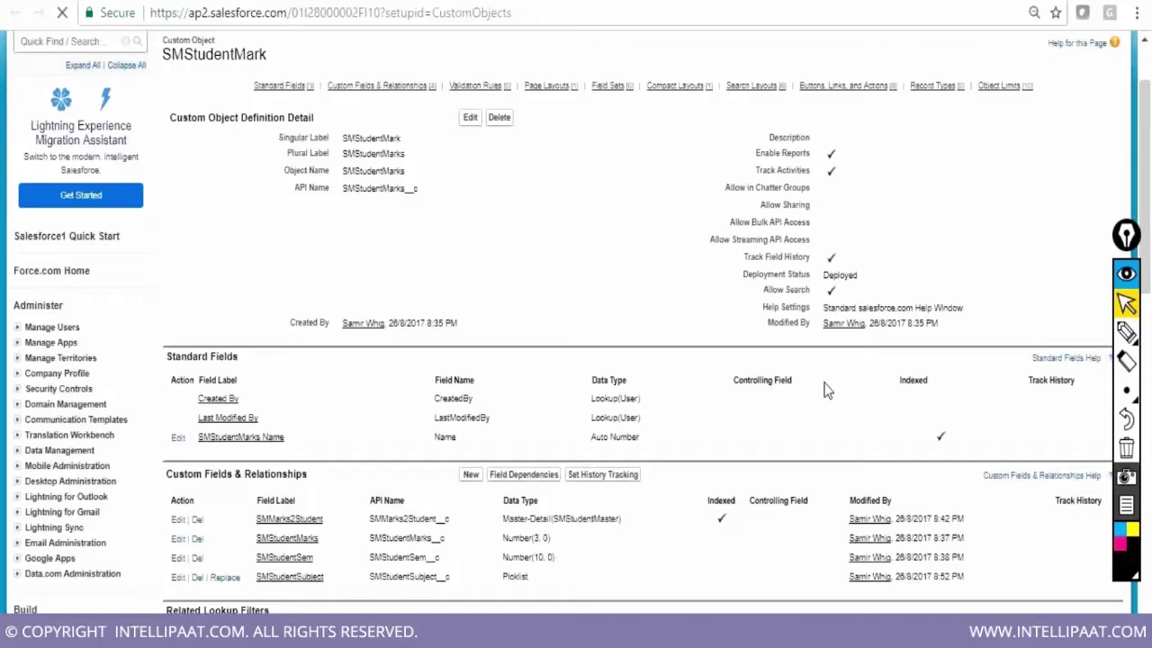
Review the SMStudentMark object's fields, then go to the SMActivityMasters object
scroll(828, 389, down, 3)
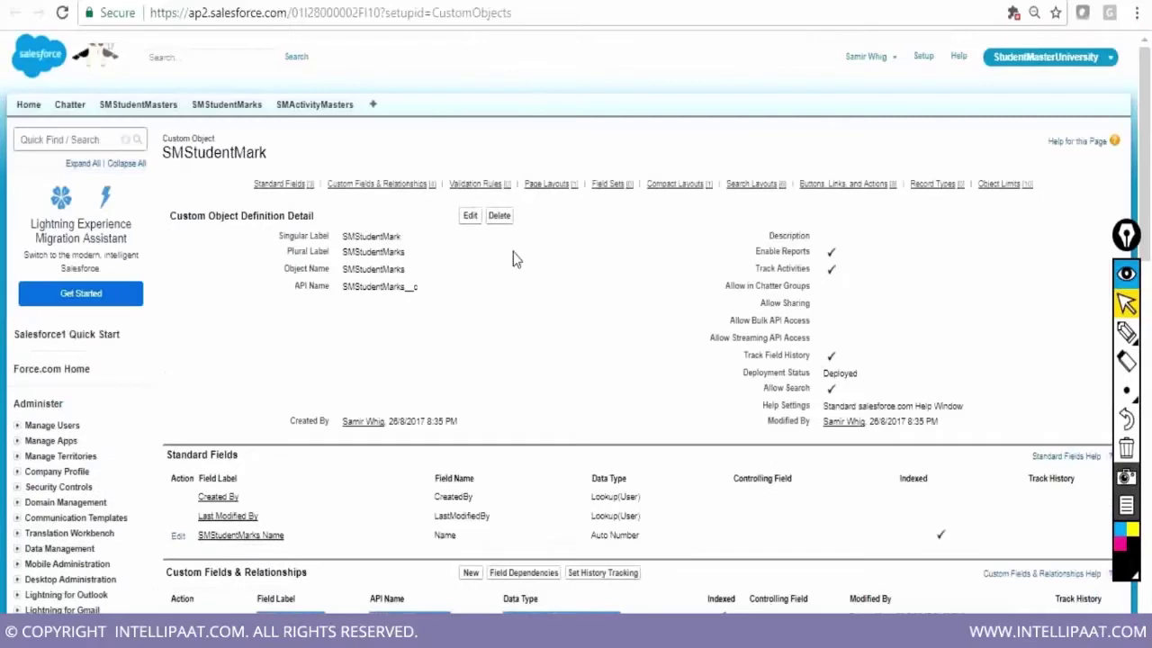
click(329, 108)
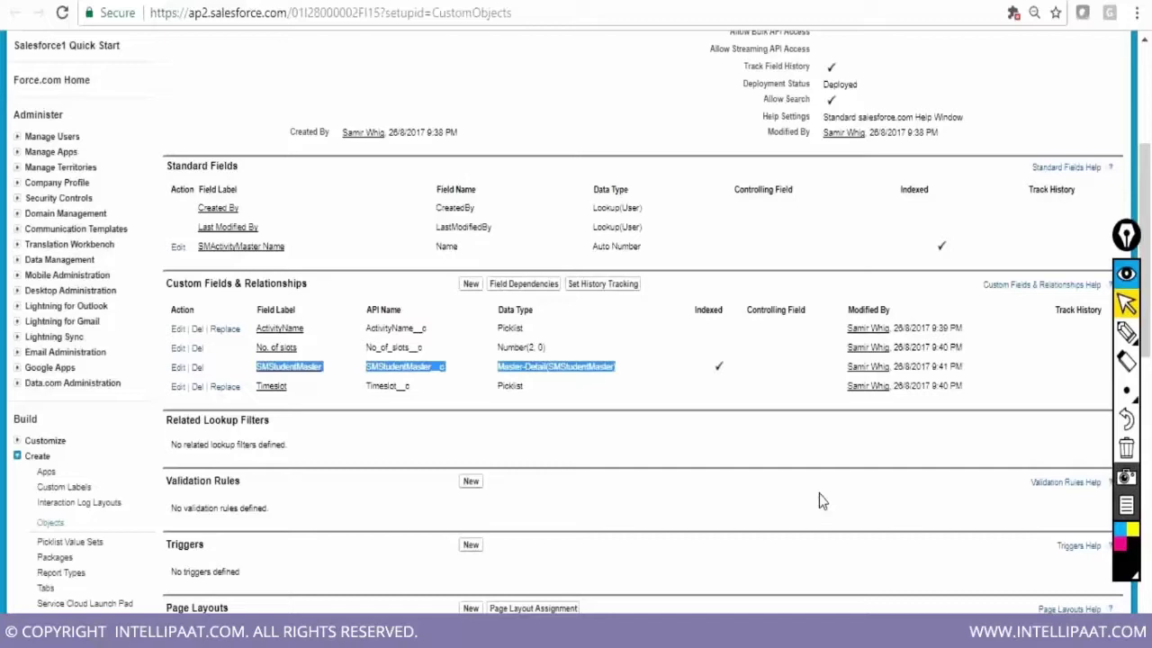
Glance at the Notepad notes, then scroll through the SMStudentMasters page and its recent records
scroll(819, 501, down, 1)
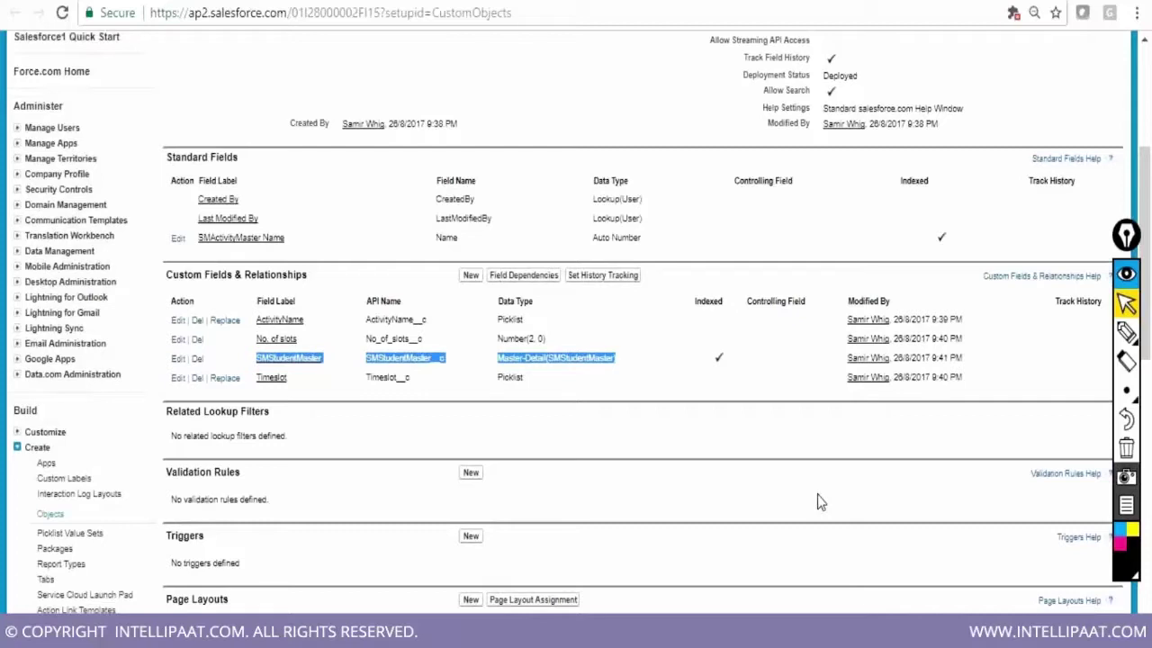
scroll(817, 493, down, 4)
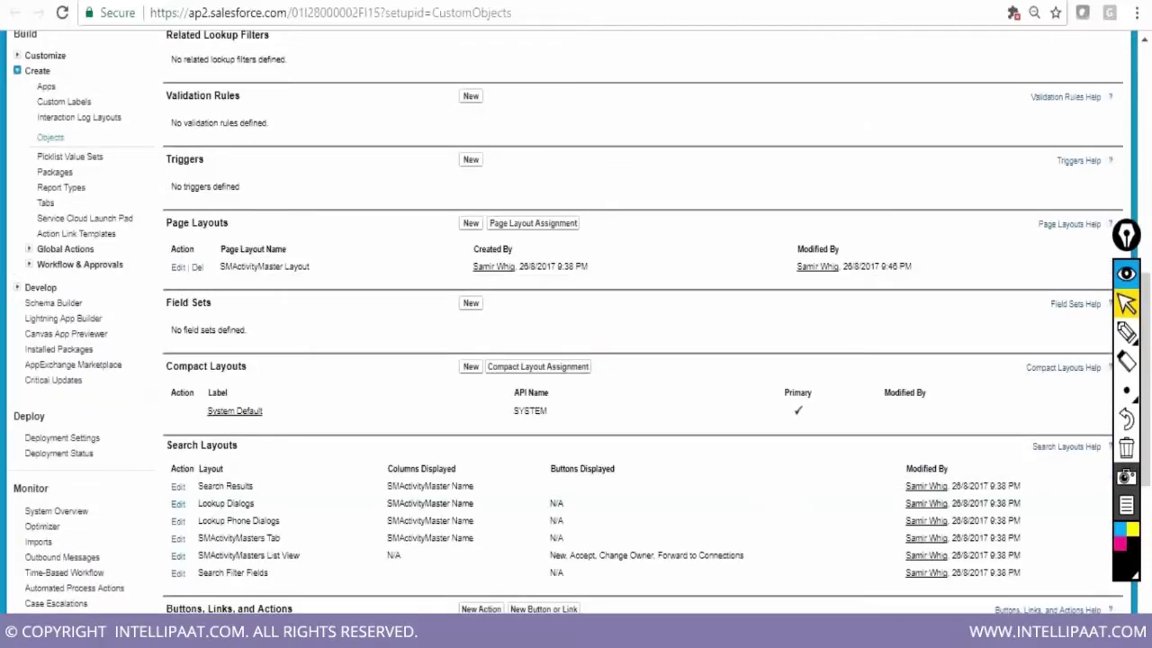
key(alt+Tab)
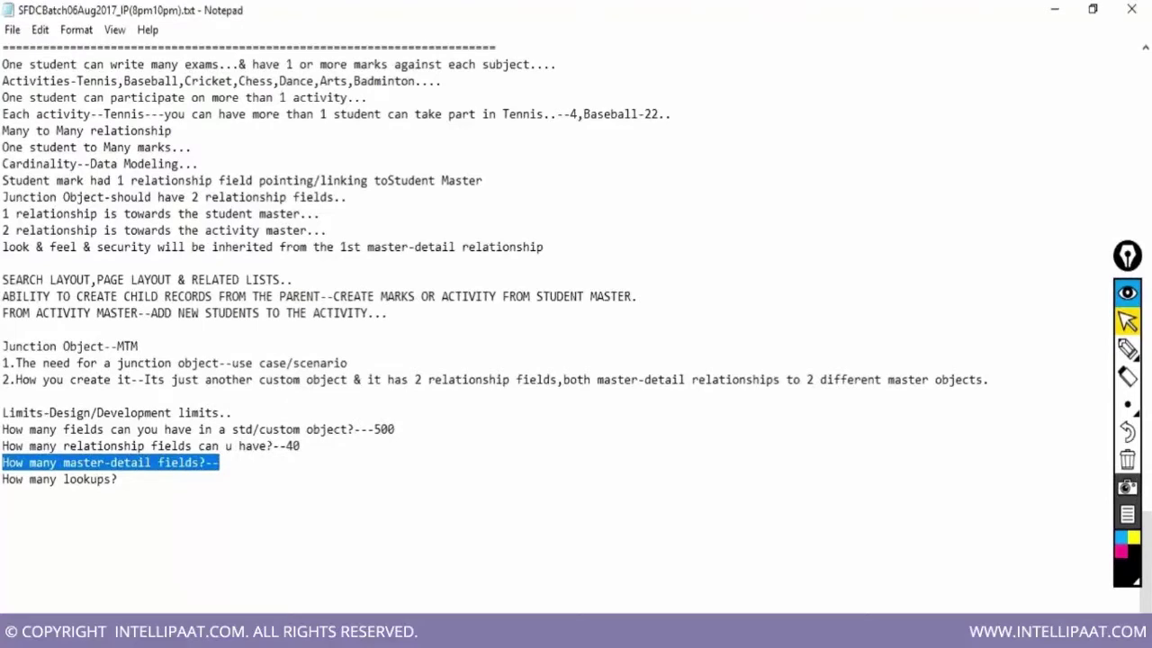
key(alt+Tab)
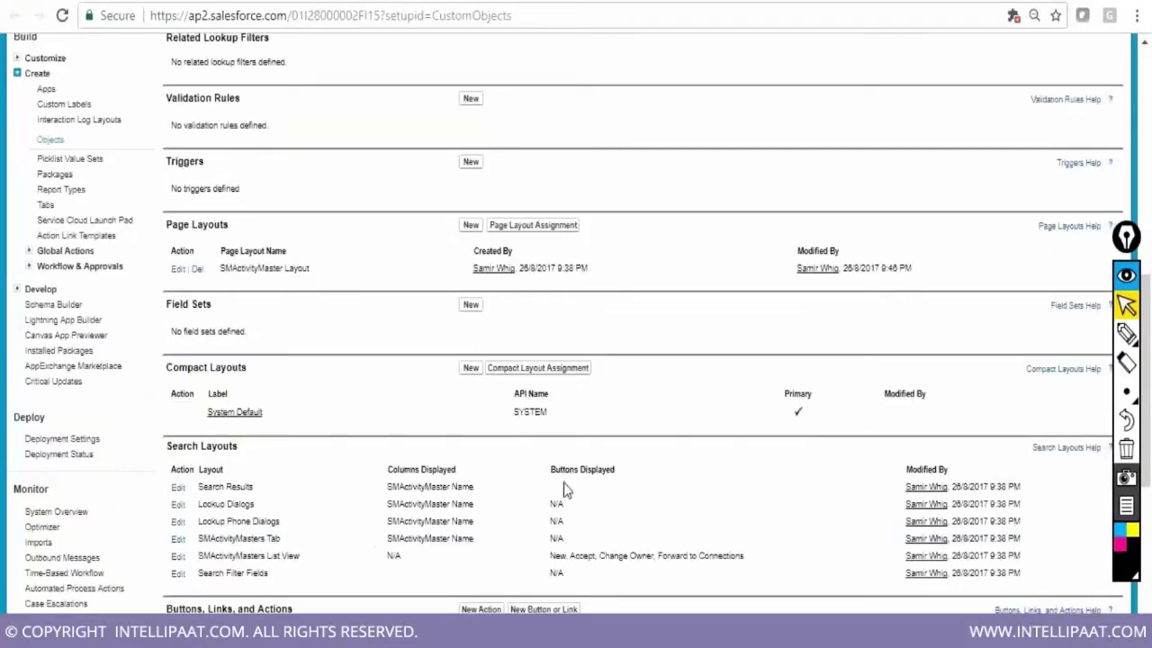
scroll(844, 482, down, 1)
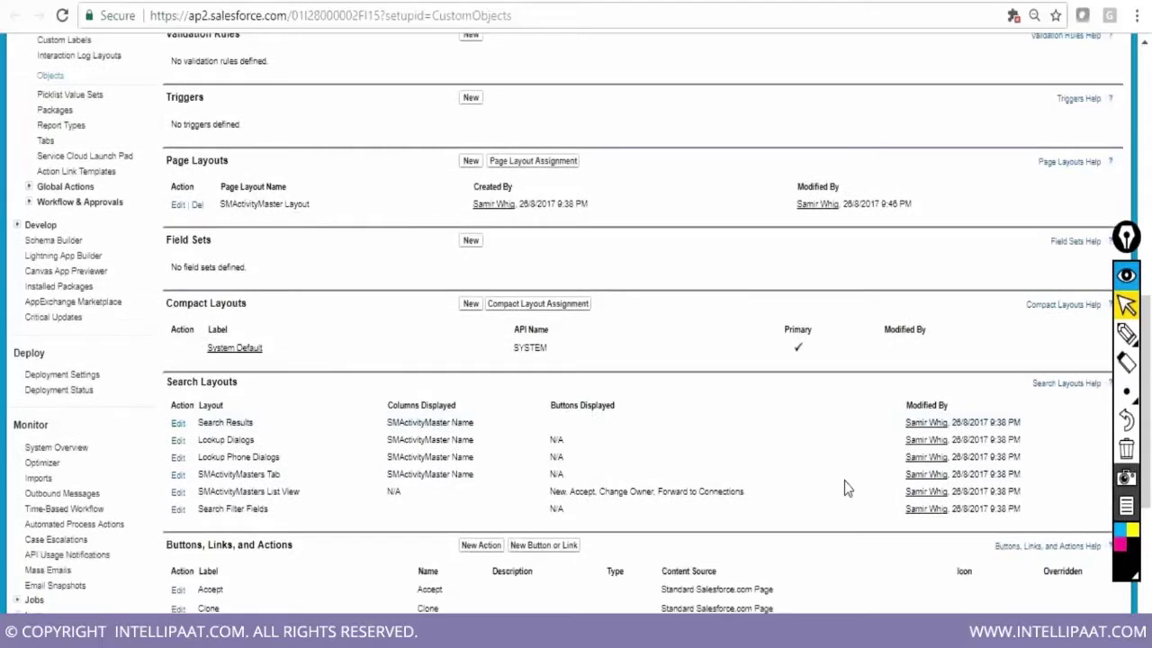
scroll(844, 482, down, 3)
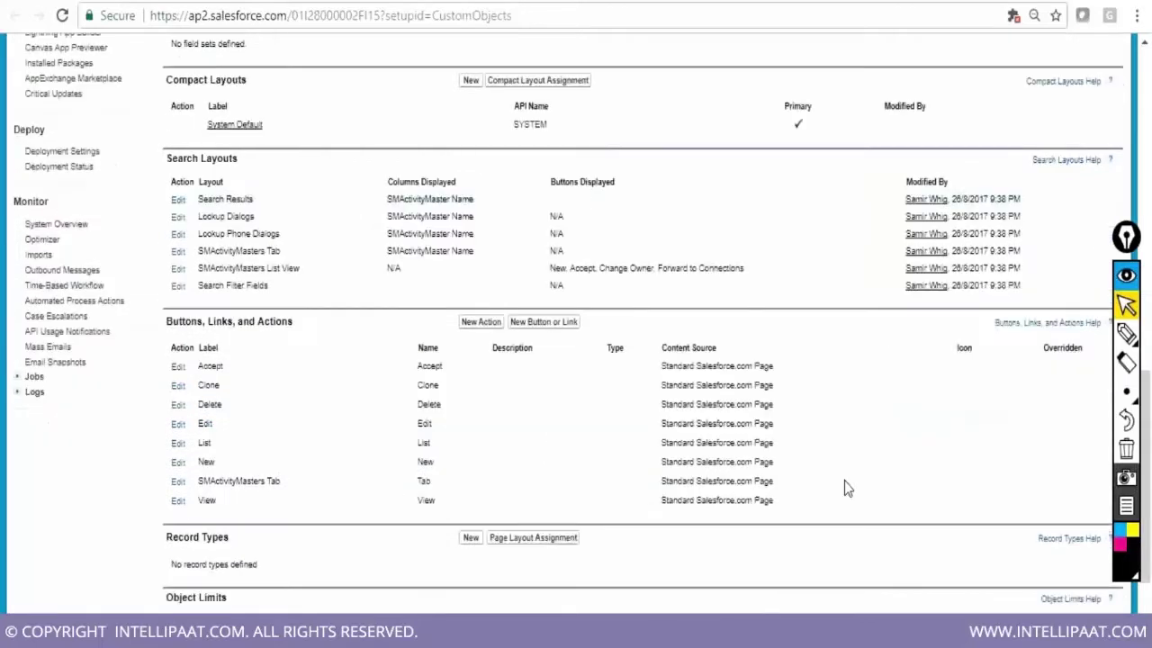
scroll(844, 482, down, 3)
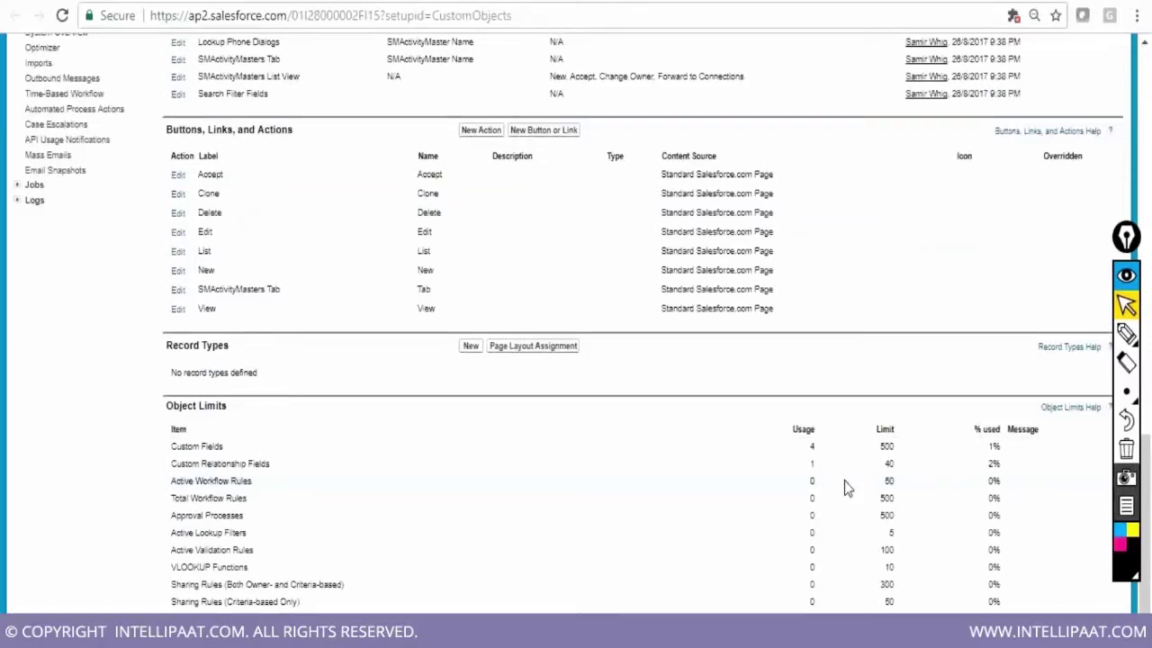
scroll(844, 480, up, 1)
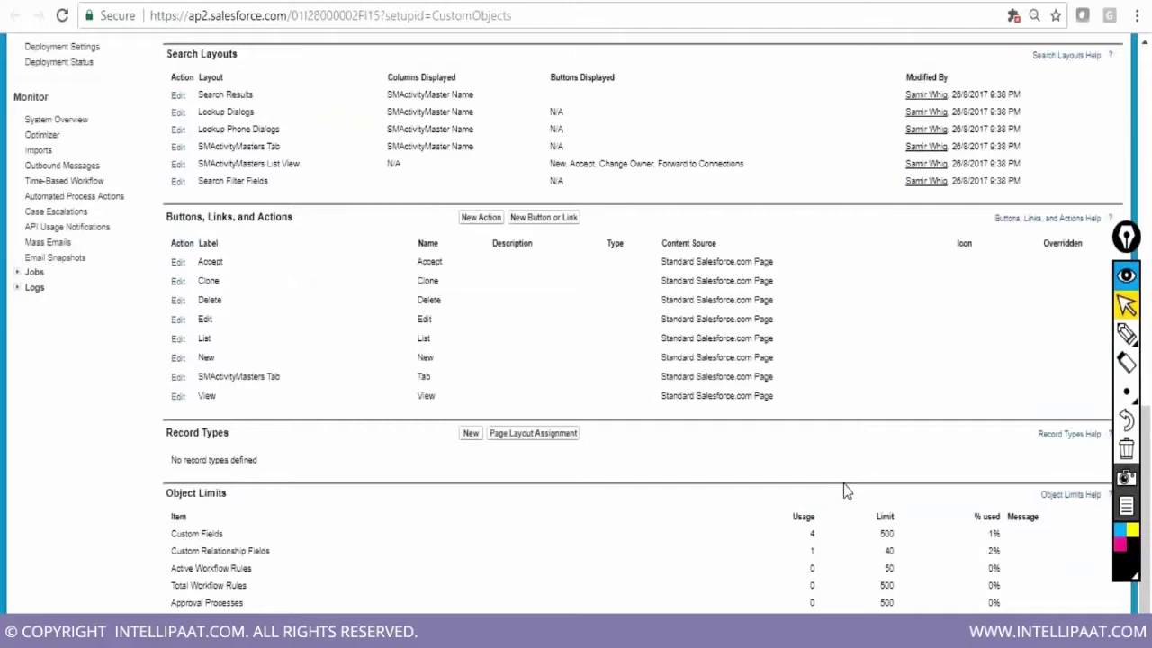
scroll(845, 490, up, 5)
scroll(843, 487, up, 1)
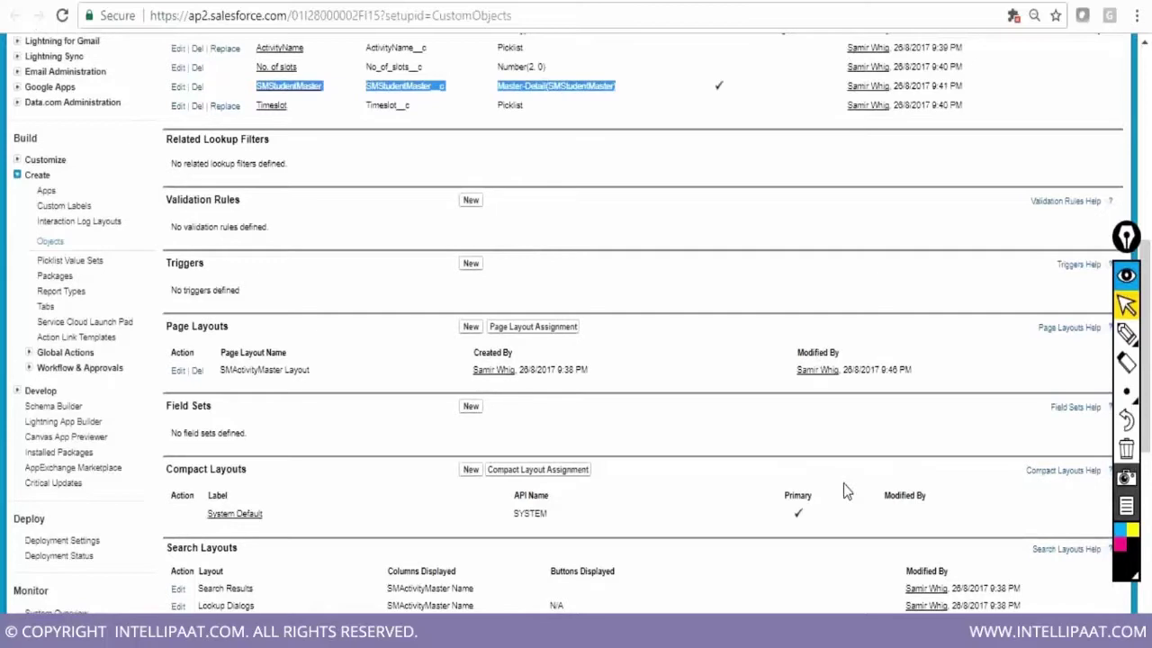
scroll(843, 483, up, 8)
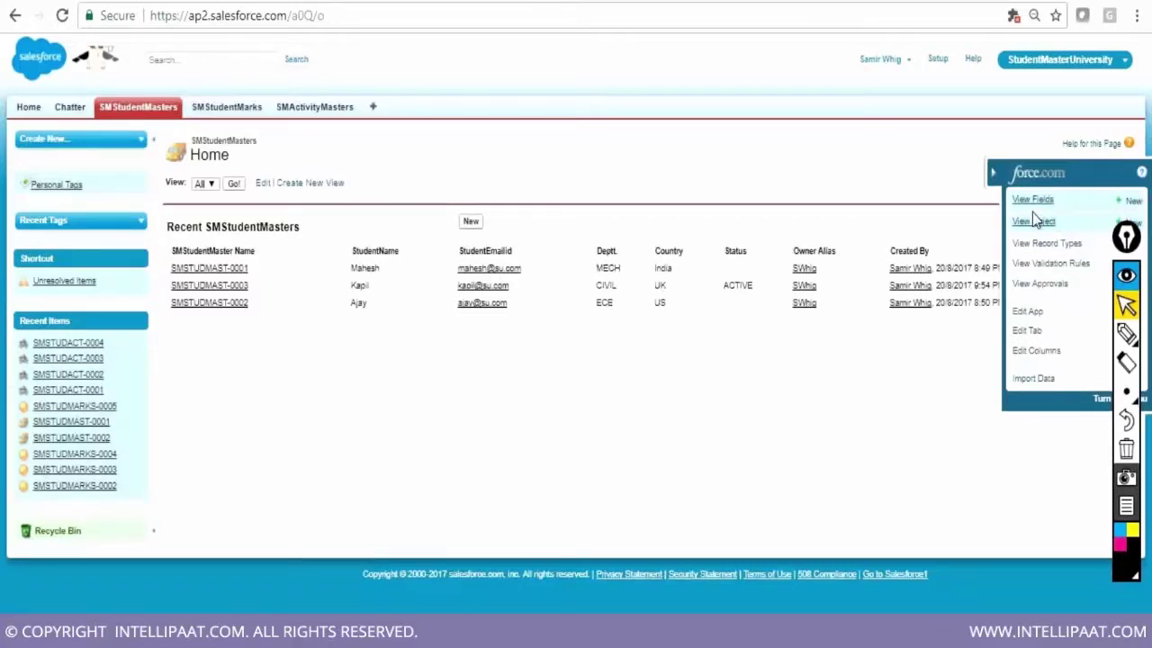
Open SMStudentMaster via View Object and mark the Custom Fields limit row showing 12 of 500
click(1035, 221)
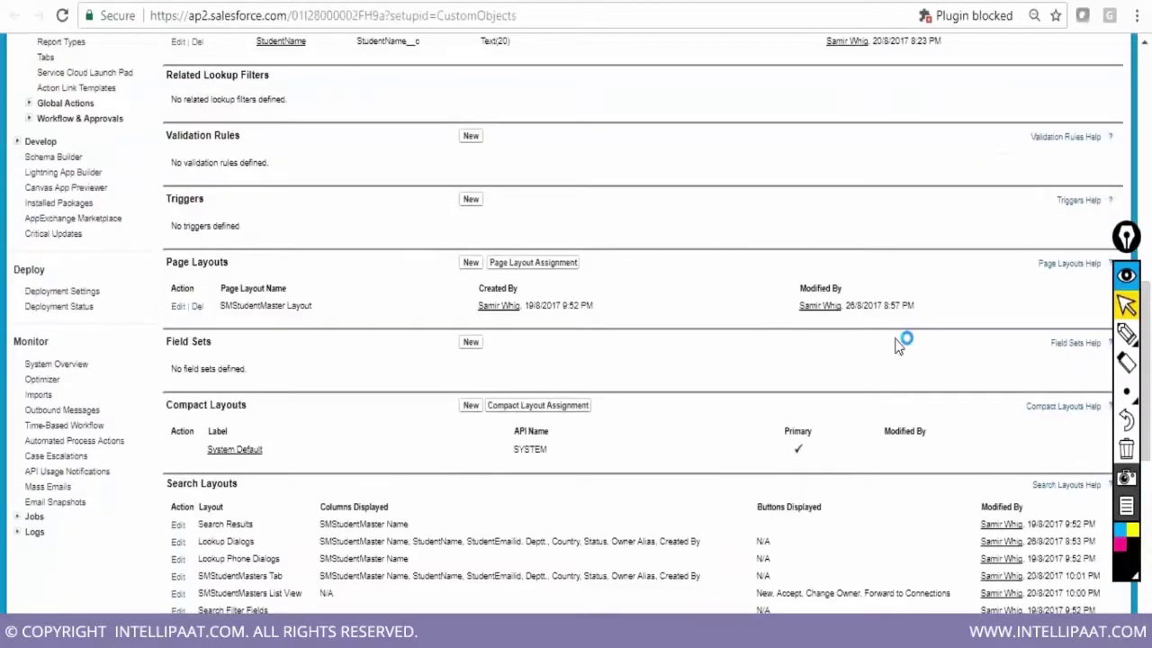
scroll(897, 346, up, 10)
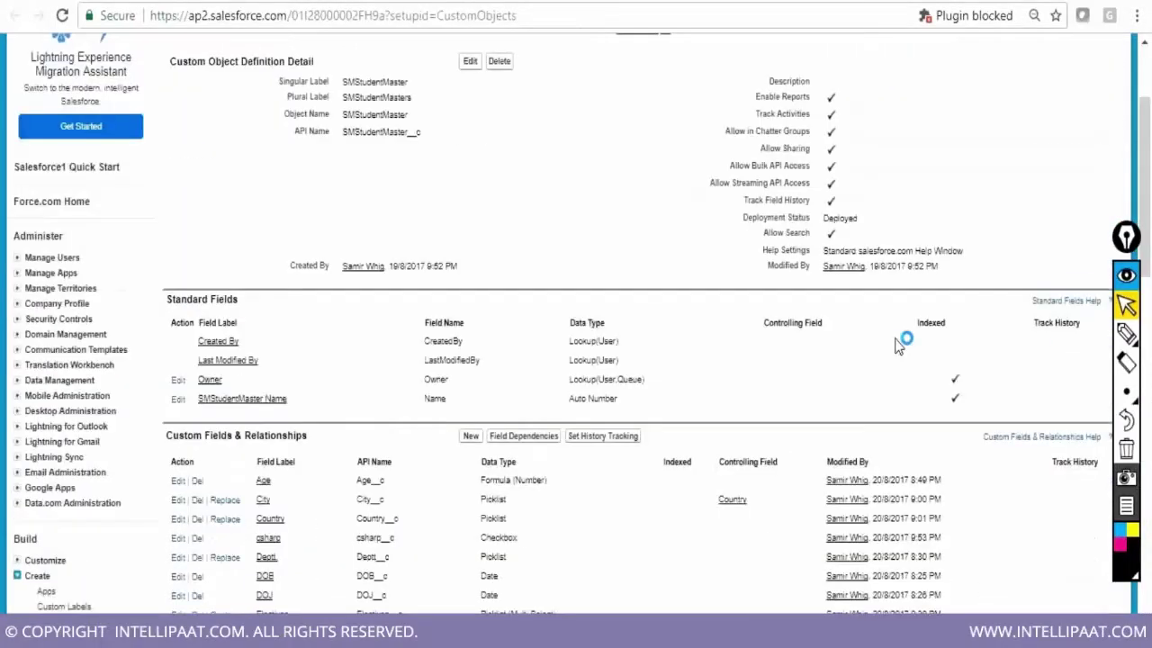
scroll(897, 346, down, 15)
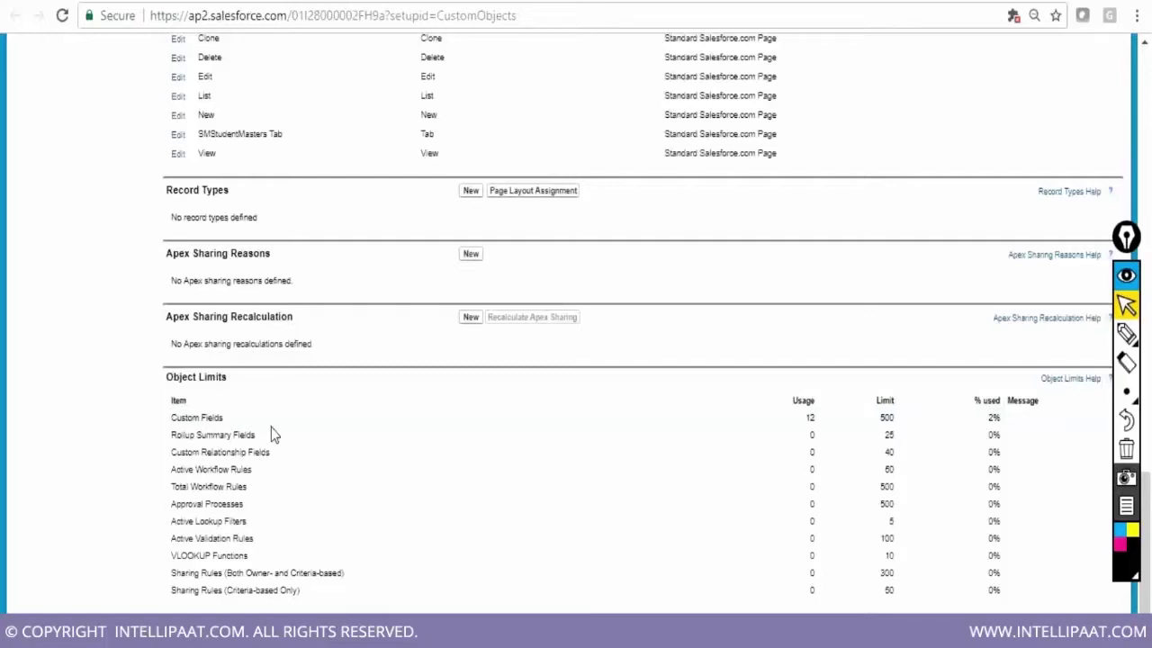
scroll(275, 435, up, 10)
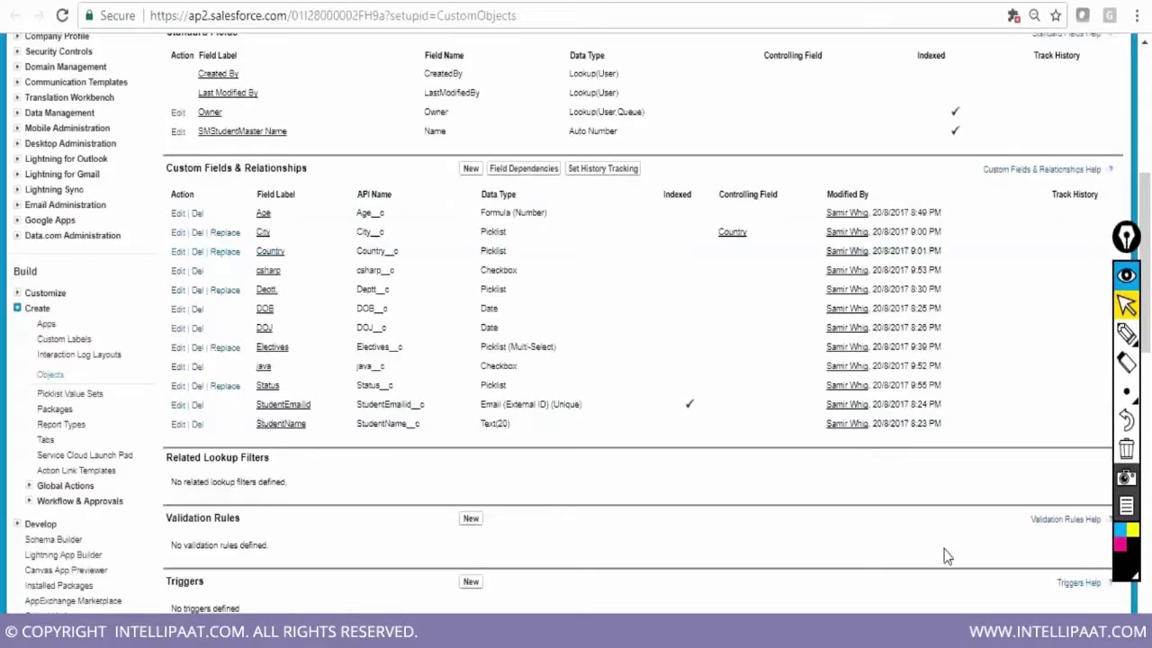
scroll(946, 557, down, 1)
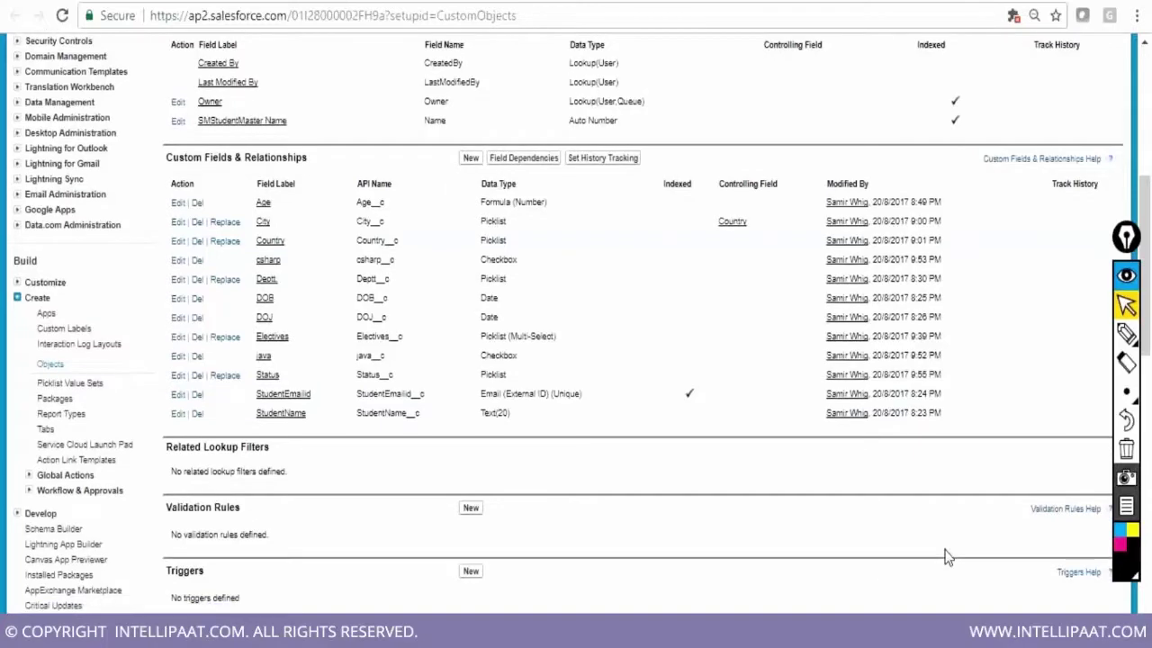
scroll(947, 557, down, 5)
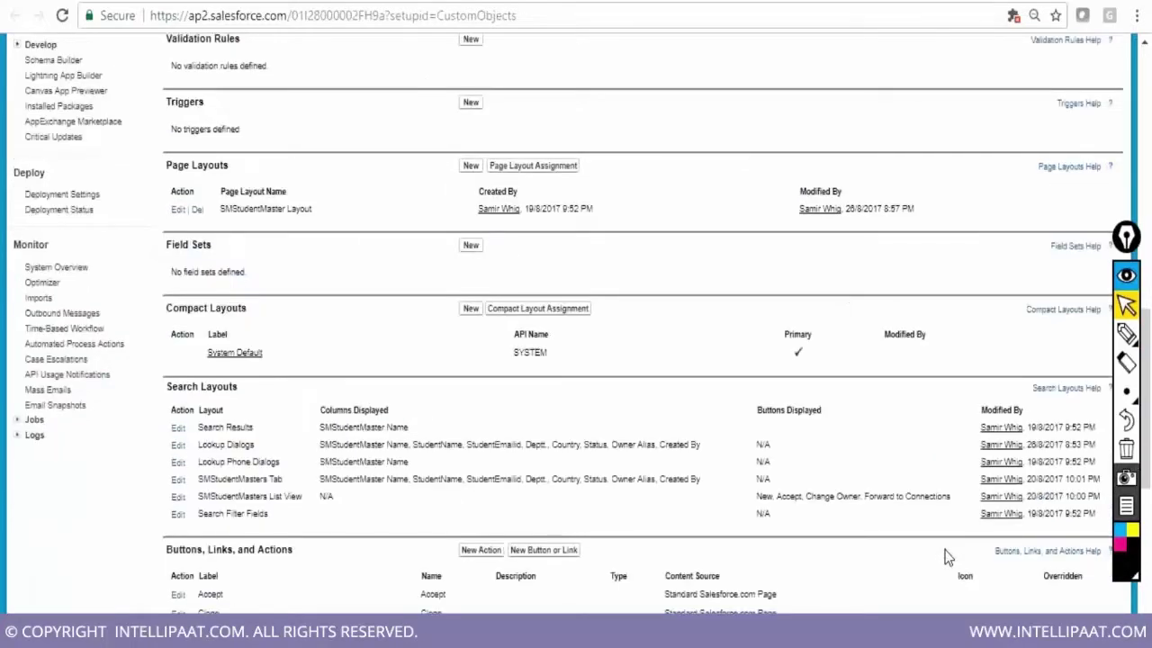
scroll(946, 557, down, 1)
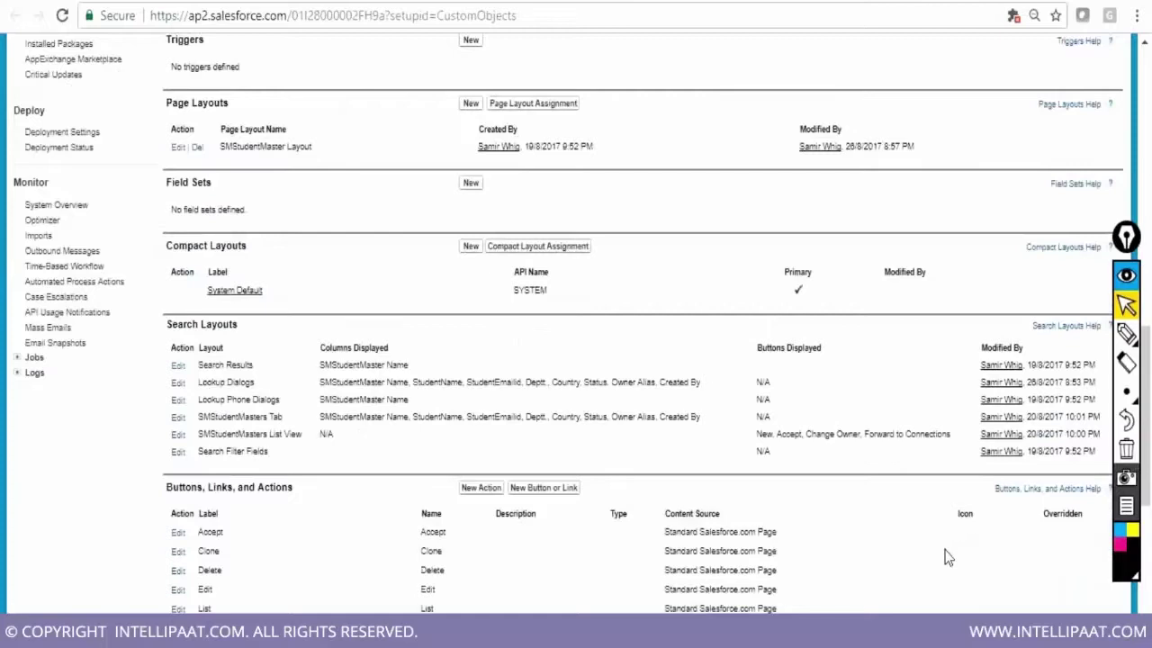
scroll(946, 557, down, 6)
drag(171, 417, 992, 417)
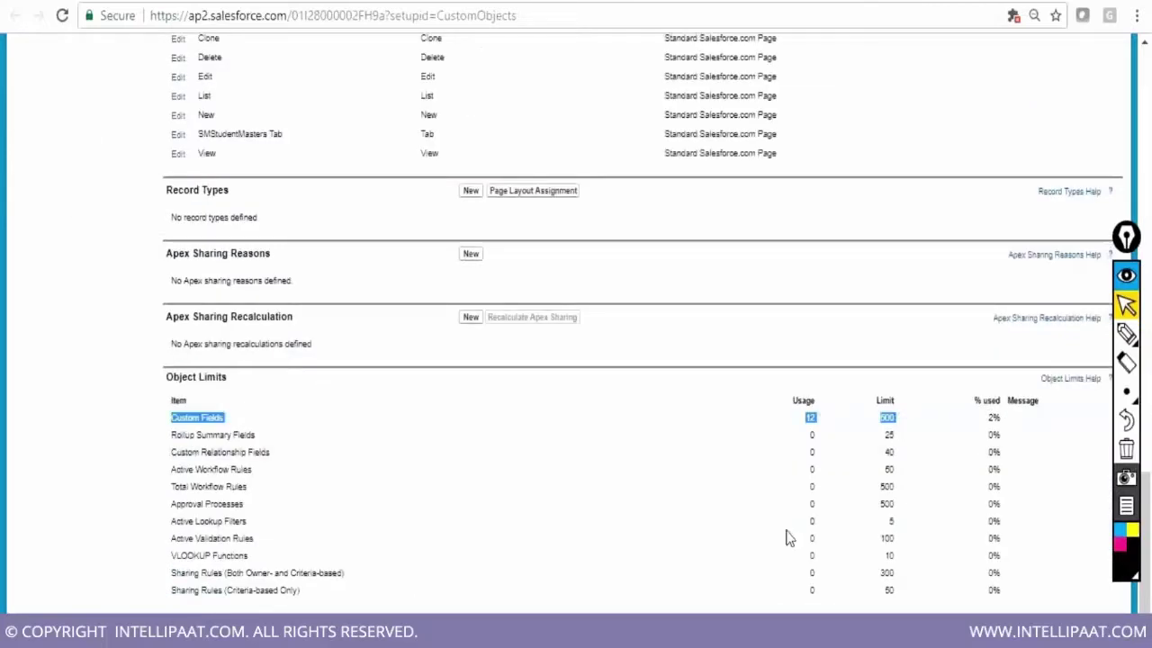
key(alt+Tab)
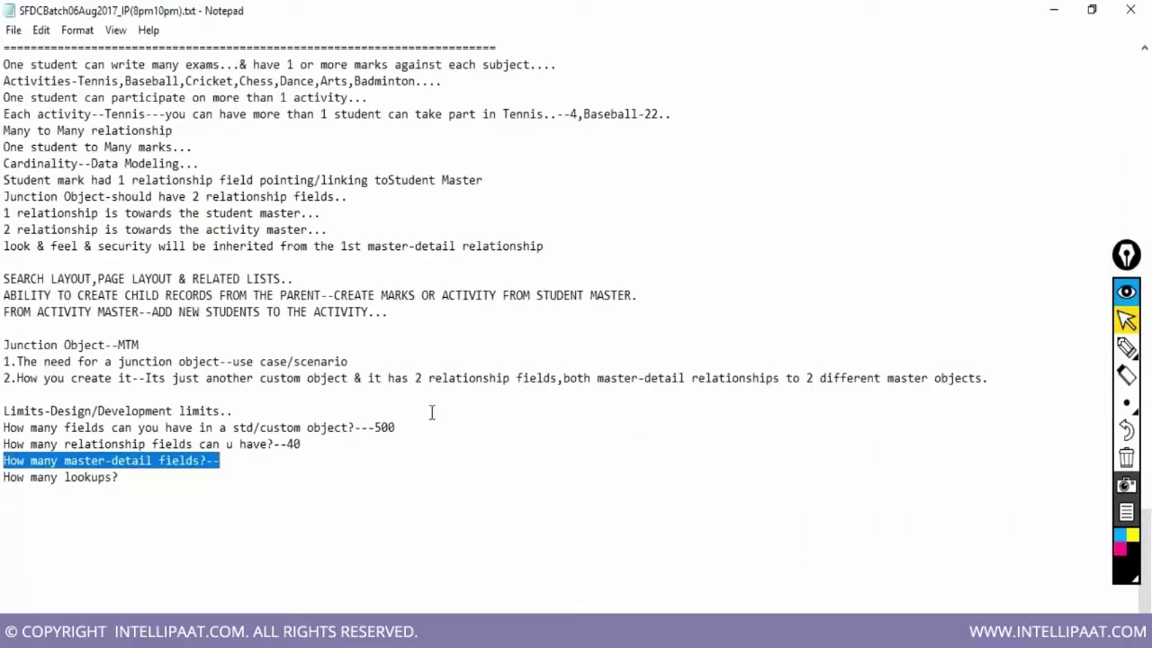
Answer 'How many master-detail fields?--' with 2 and move to the lookups question
click(236, 461)
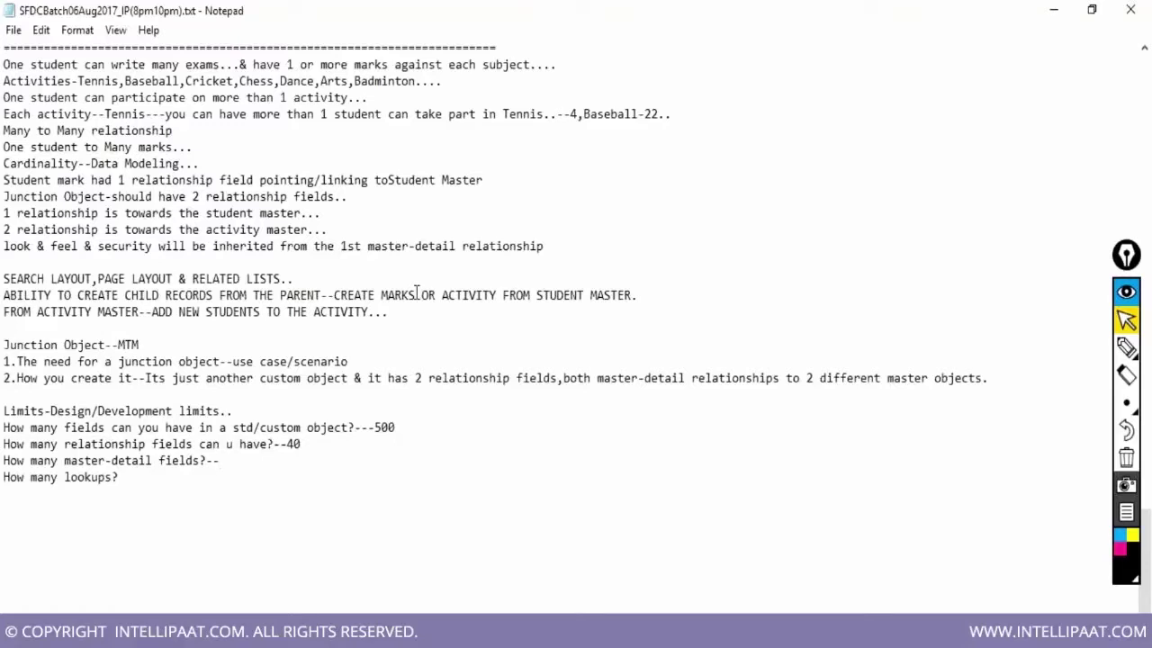
text(2)
key(Down)
Type 1-MD,39-LOOKUP, 2-MD,38-LOOKUP and 0-MD,40-LOOKUP on separate lines below the lookups question
key(Return)
key(Return)
key(Up)
key(Down)
text(1-MD,39-LOOKUP)
key(Return)
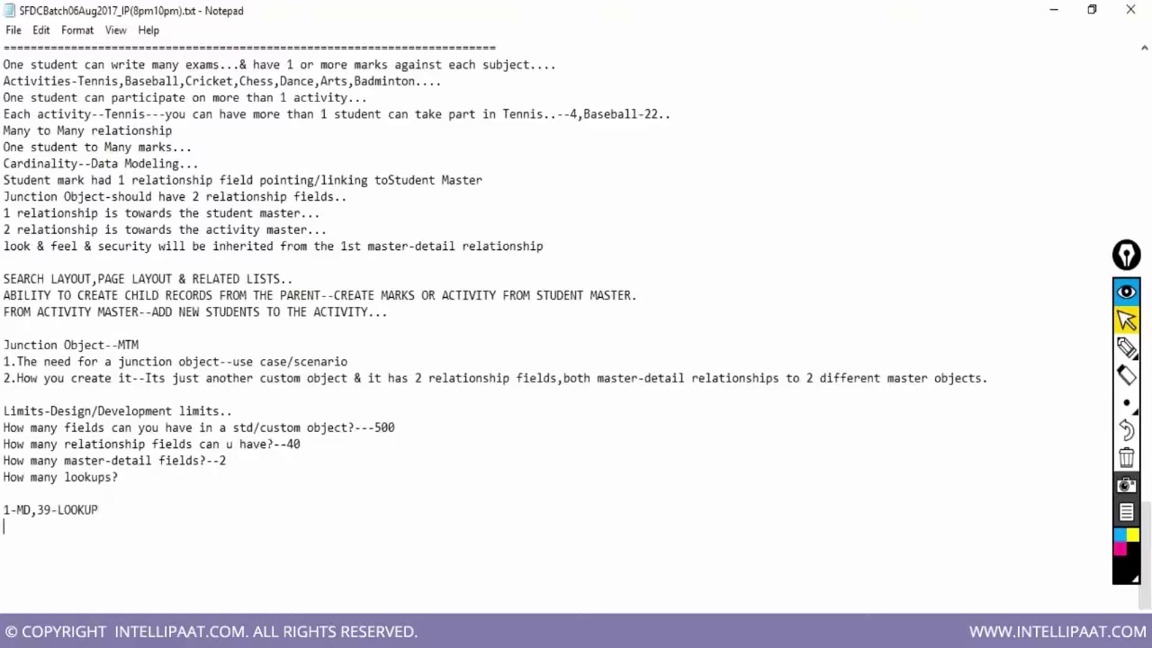
text(2-MD,38-LOOKUP)
key(Return)
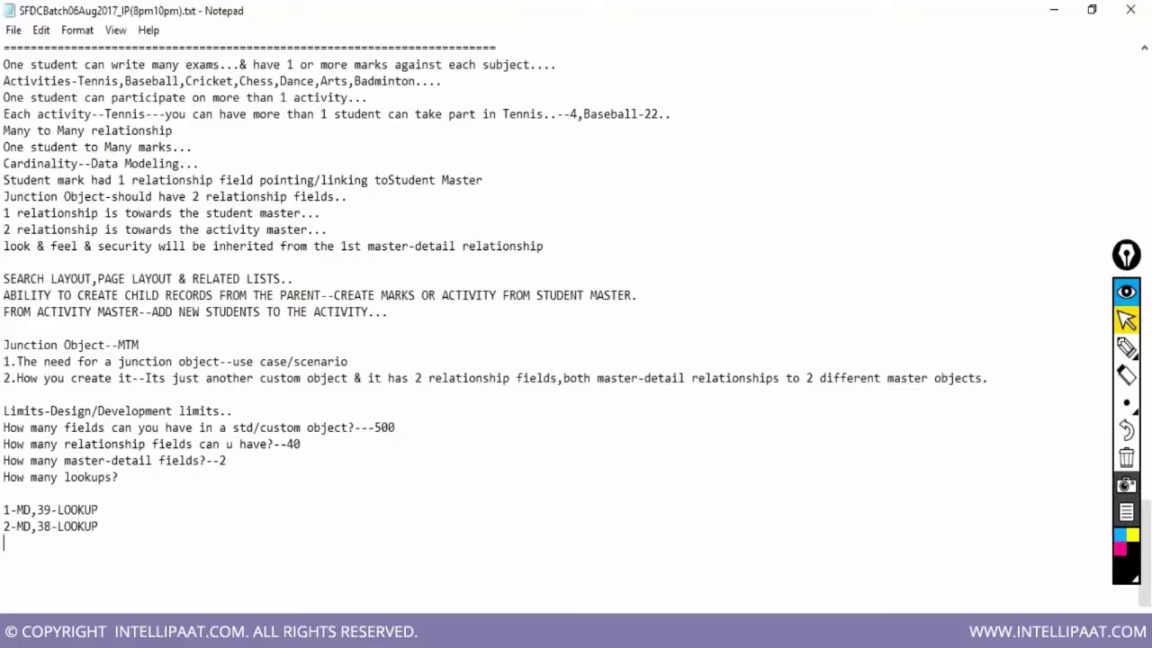
text(0-MD,40-LOOKUP)
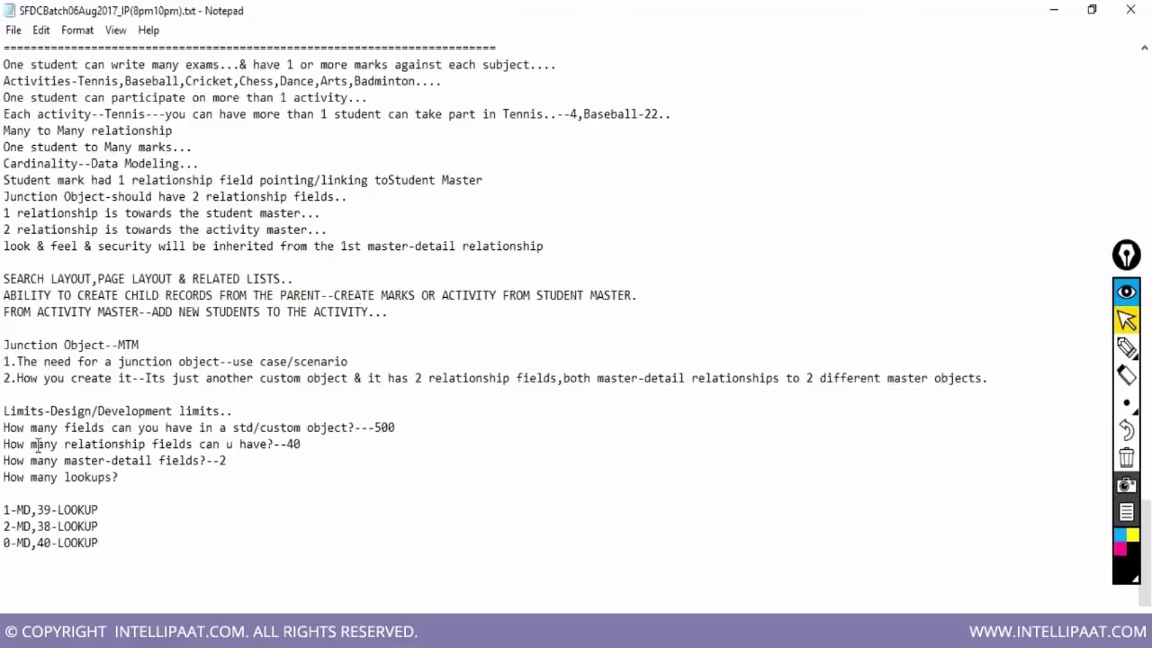
Select the relationship-fields limit line in the notes and scroll down
drag(3, 444, 300, 443)
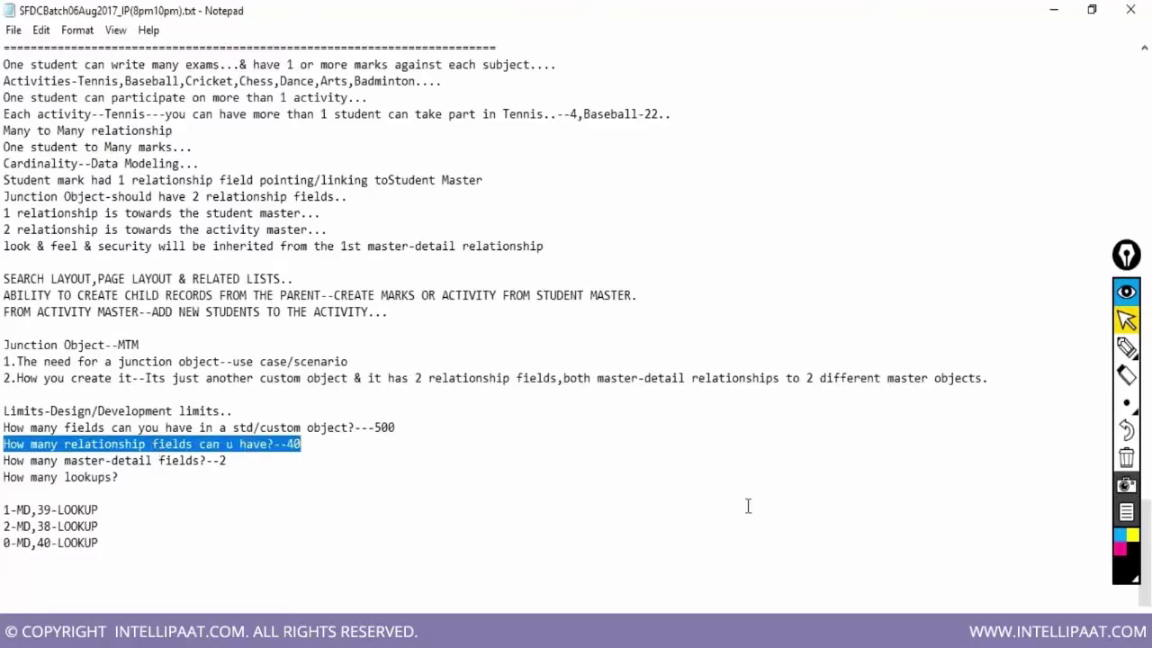
scroll(792, 509, down, 1)
scroll(839, 510, down, 1)
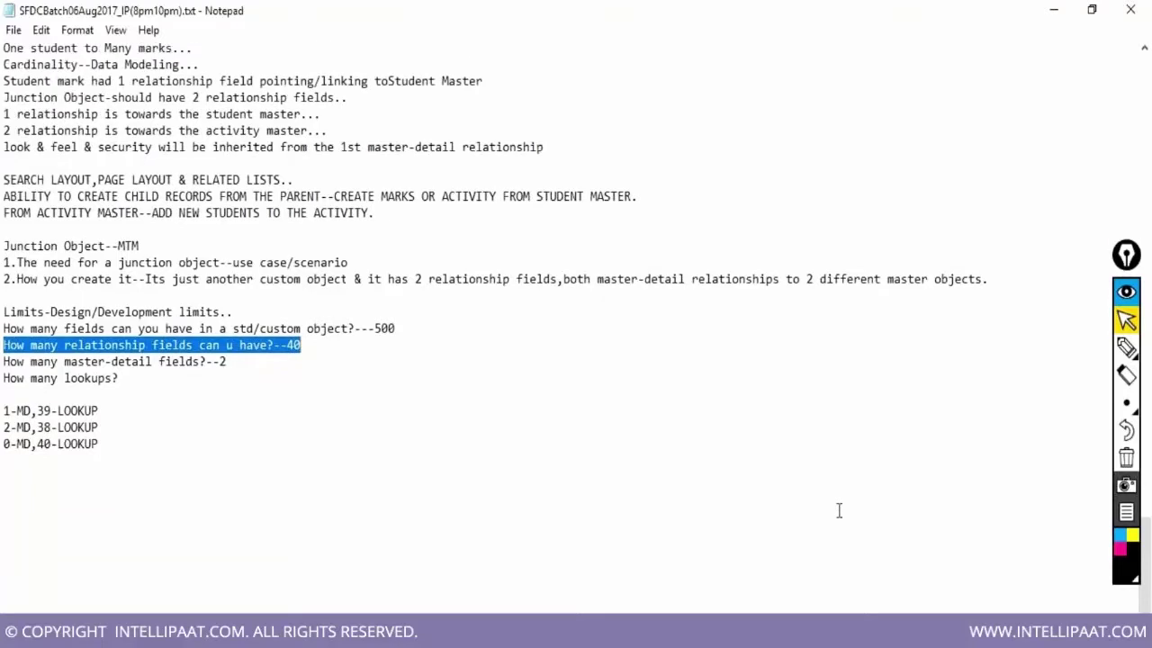
scroll(838, 510, down, 1)
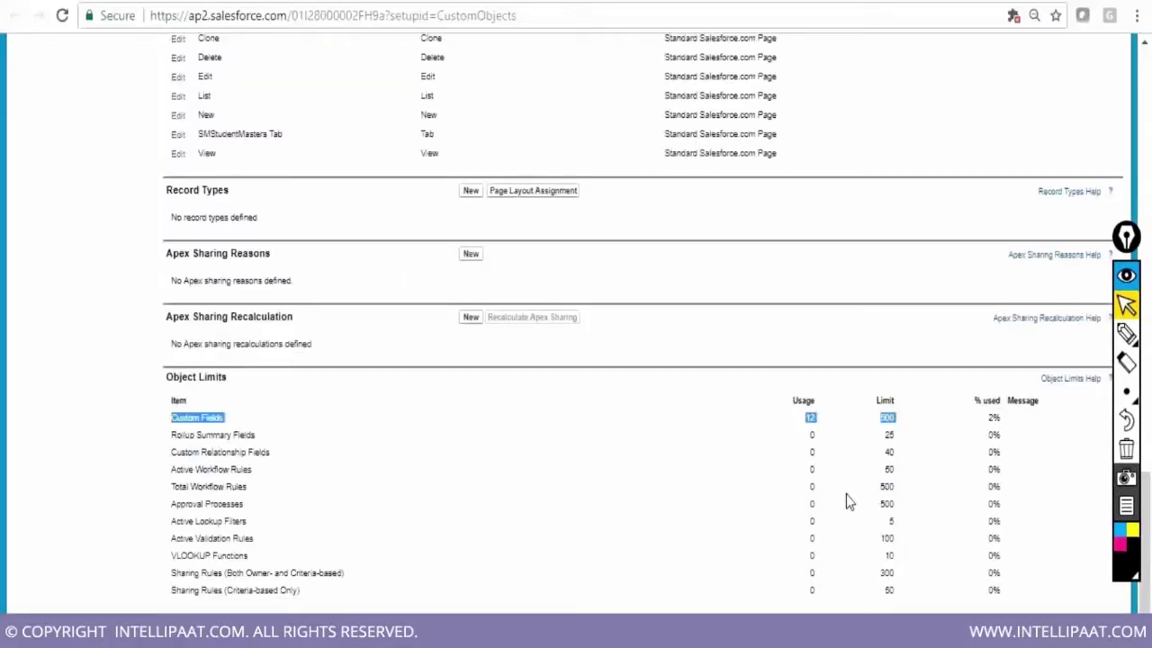
Scroll to Object Limits and mark the Custom Relationship Fields row
scroll(621, 470, up, 1)
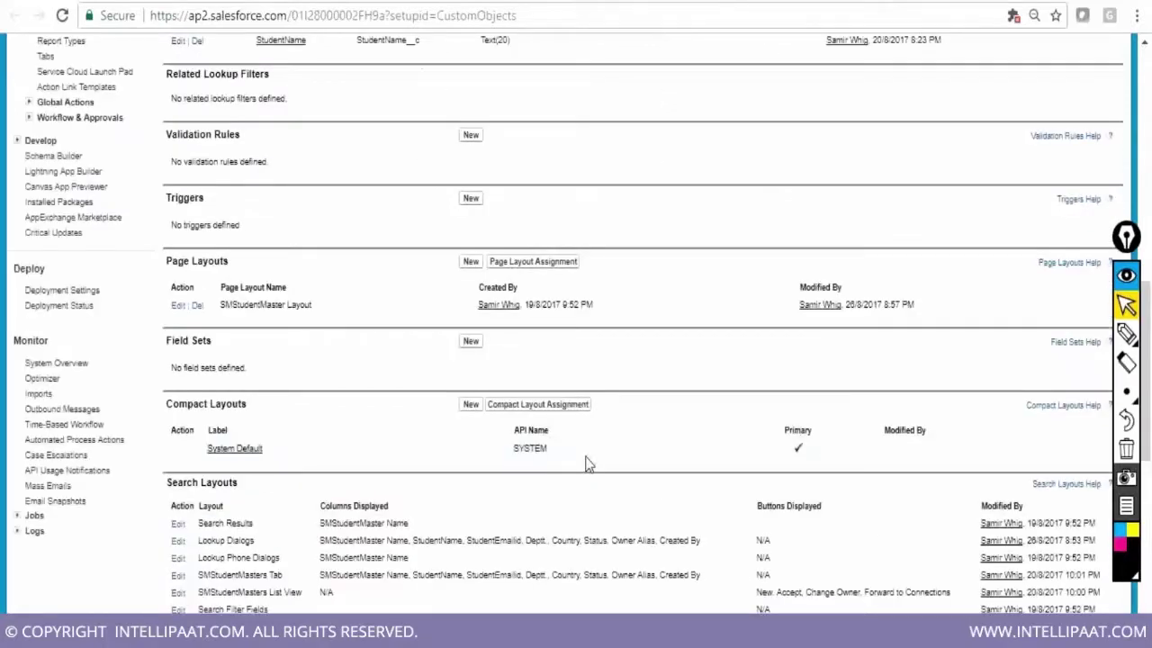
scroll(587, 462, up, 1)
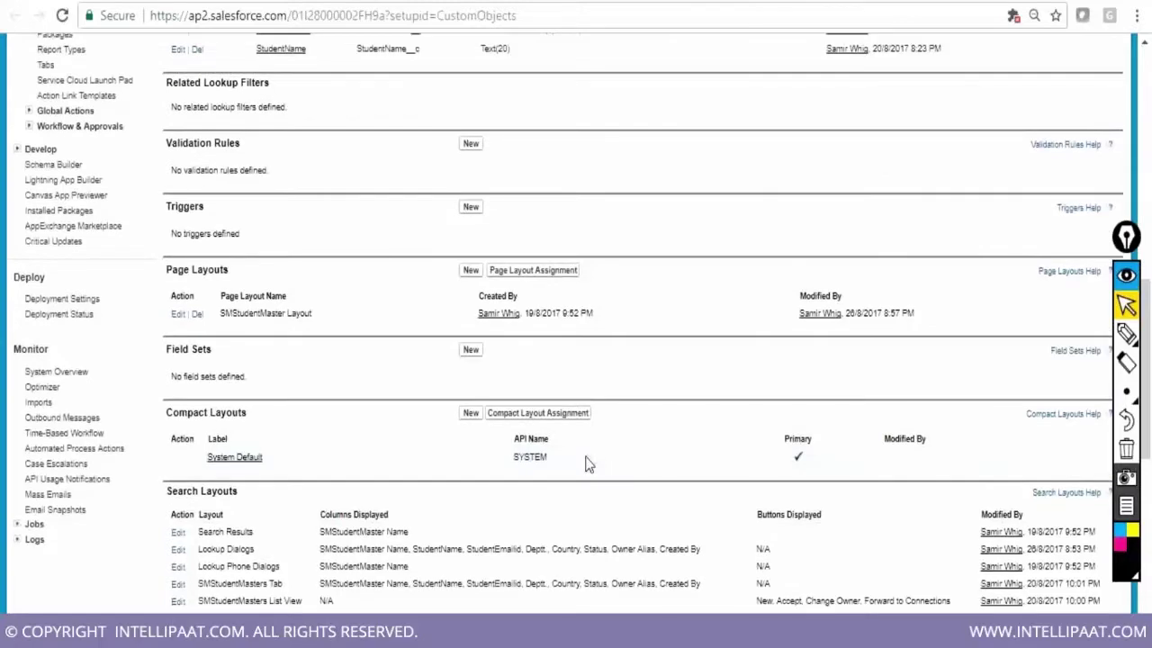
scroll(587, 463, up, 8)
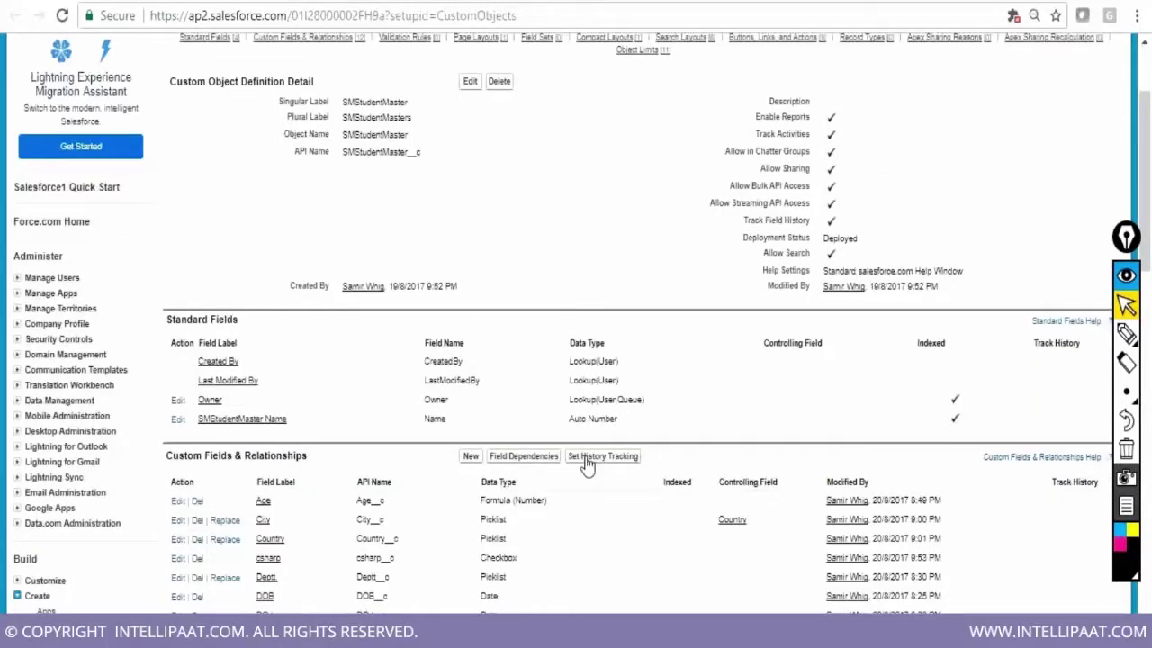
scroll(587, 462, up, 1)
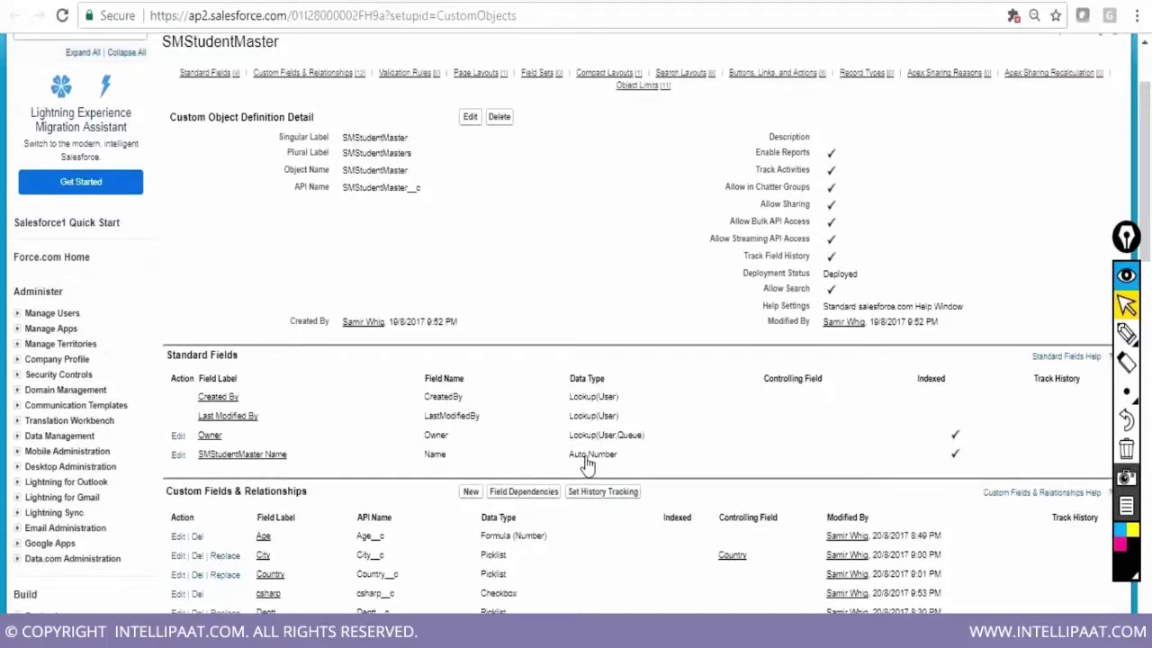
scroll(587, 462, up, 3)
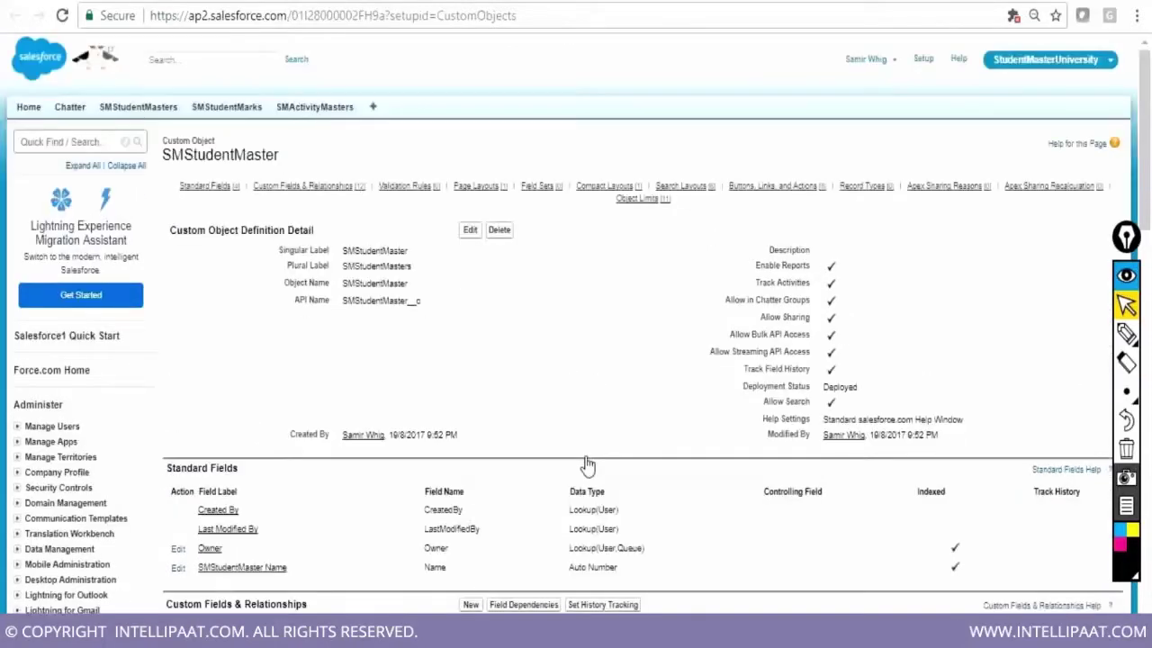
scroll(587, 462, down, 20)
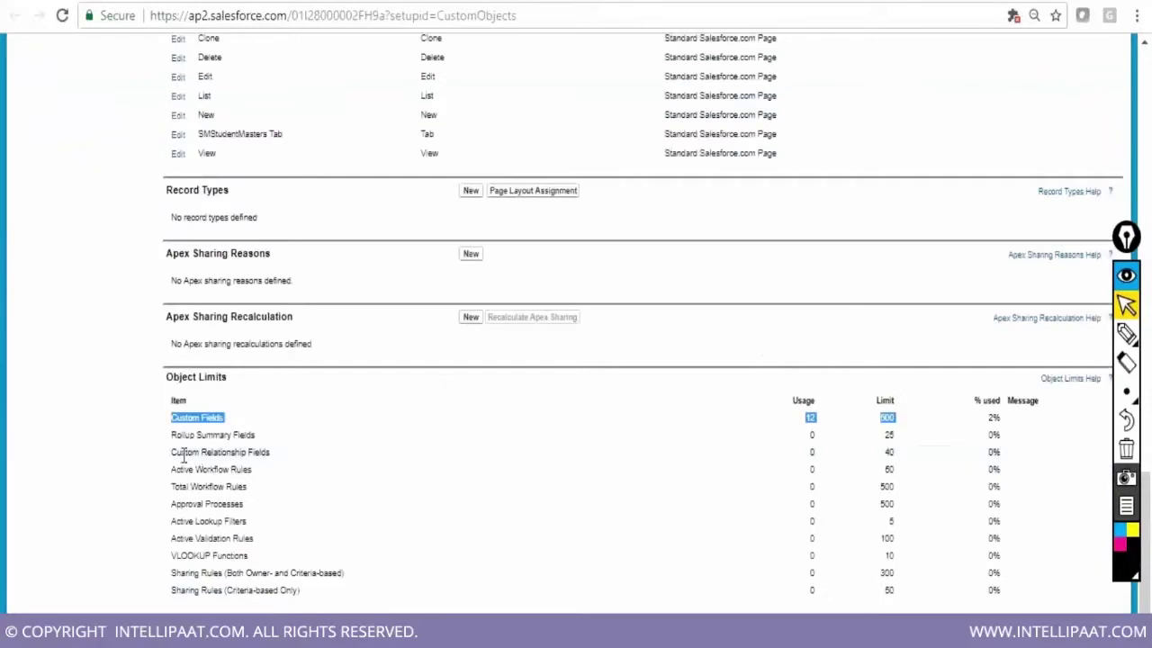
drag(172, 453, 901, 460)
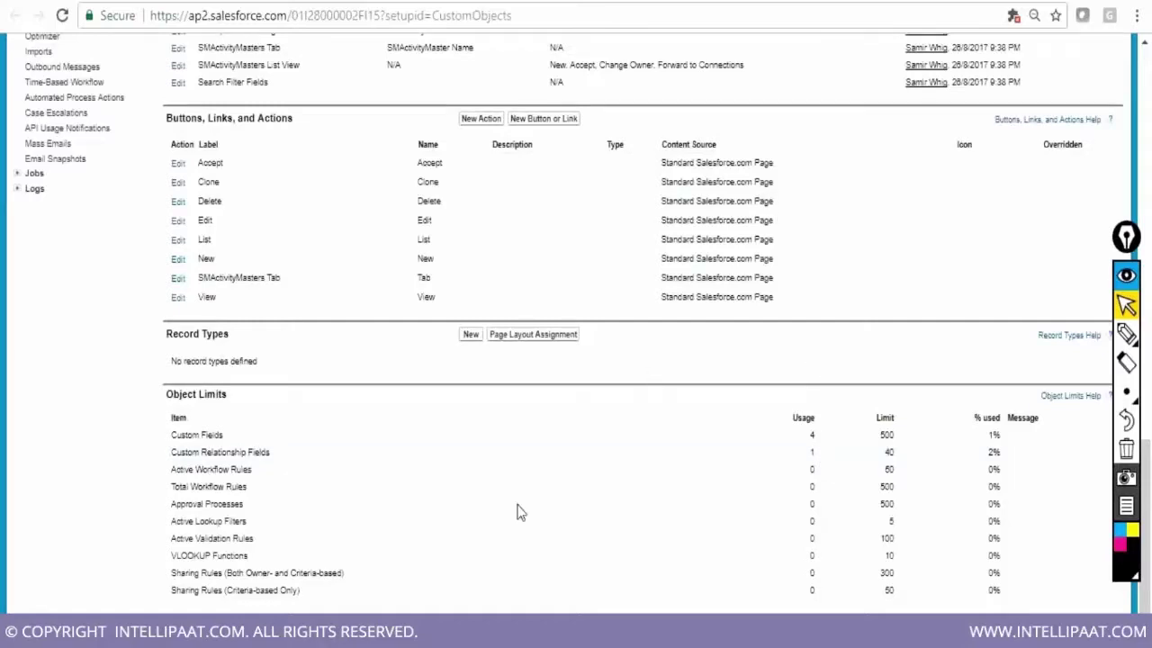
Append '--38' to the lookups question in the class notes and save the file
key(alt+Tab)
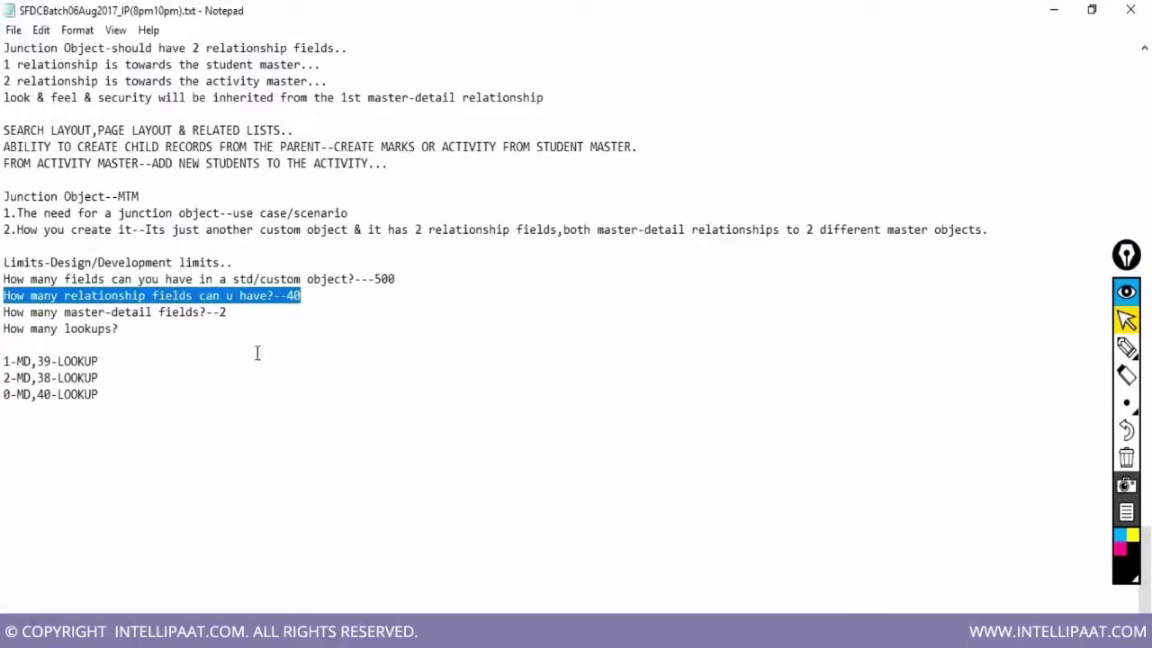
click(132, 329)
text(--38)
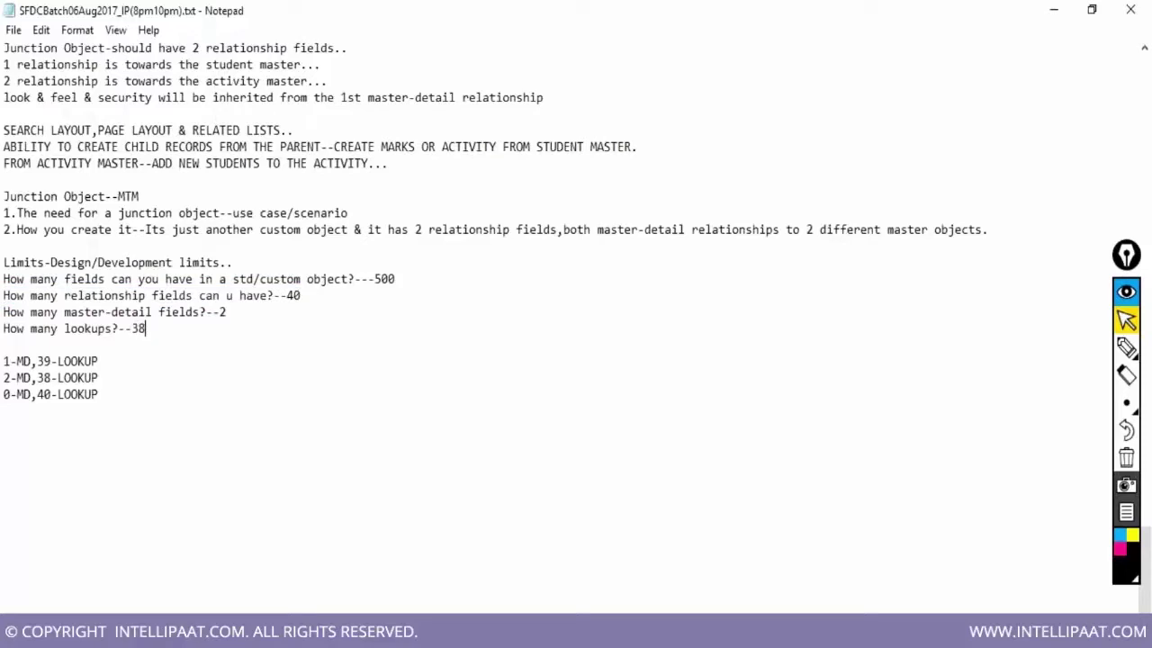
click(14, 31)
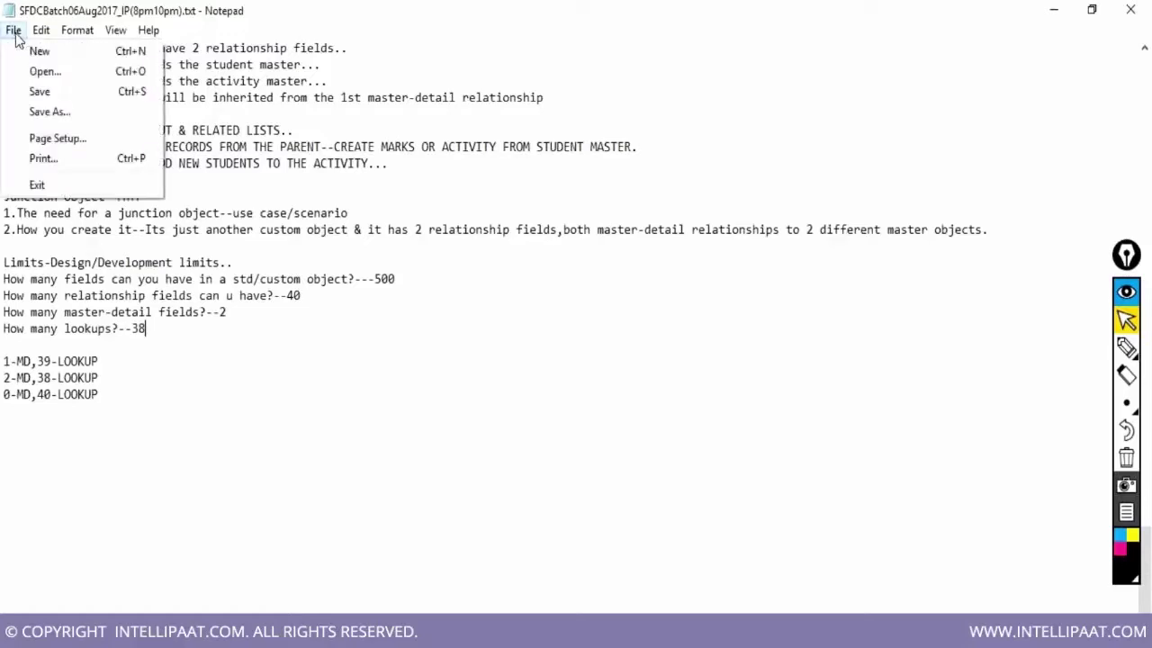
click(33, 91)
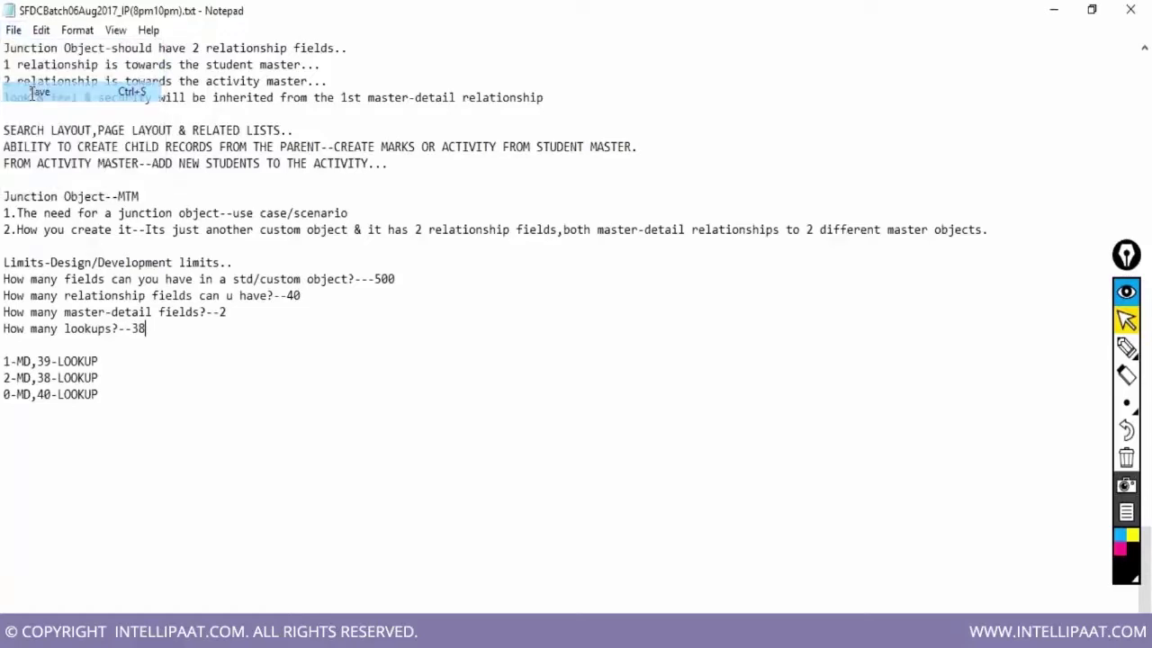
scroll(477, 366, down, 1)
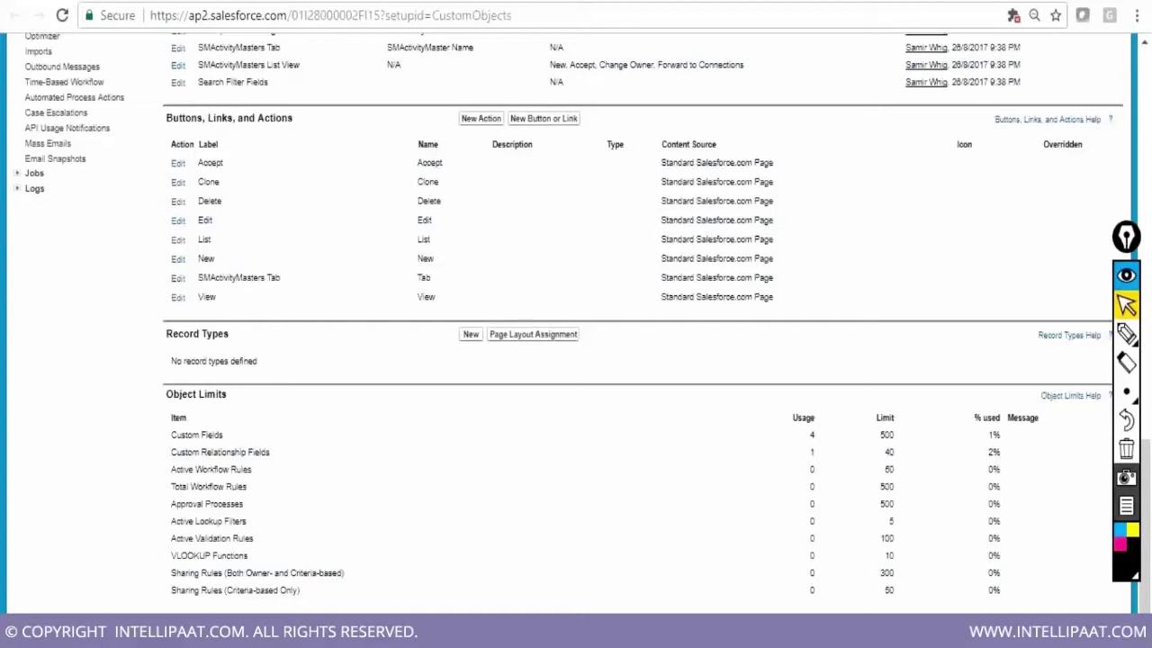
Scroll back to the top of the SMActivityMaster setup page
scroll(669, 351, up, 1)
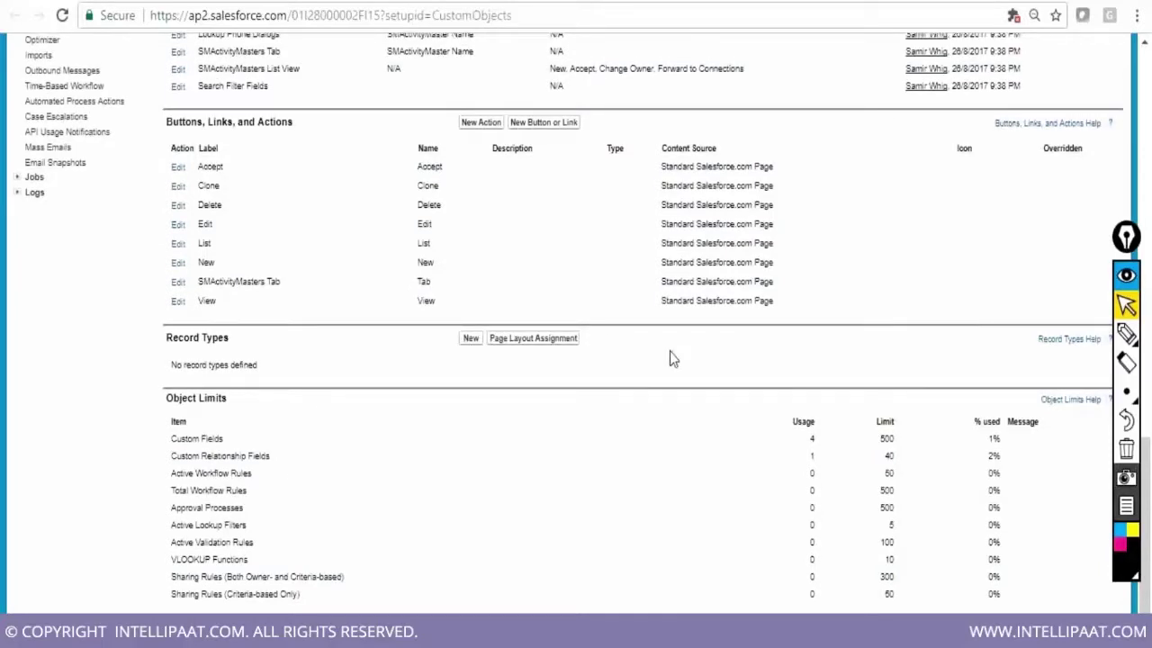
scroll(669, 350, up, 10)
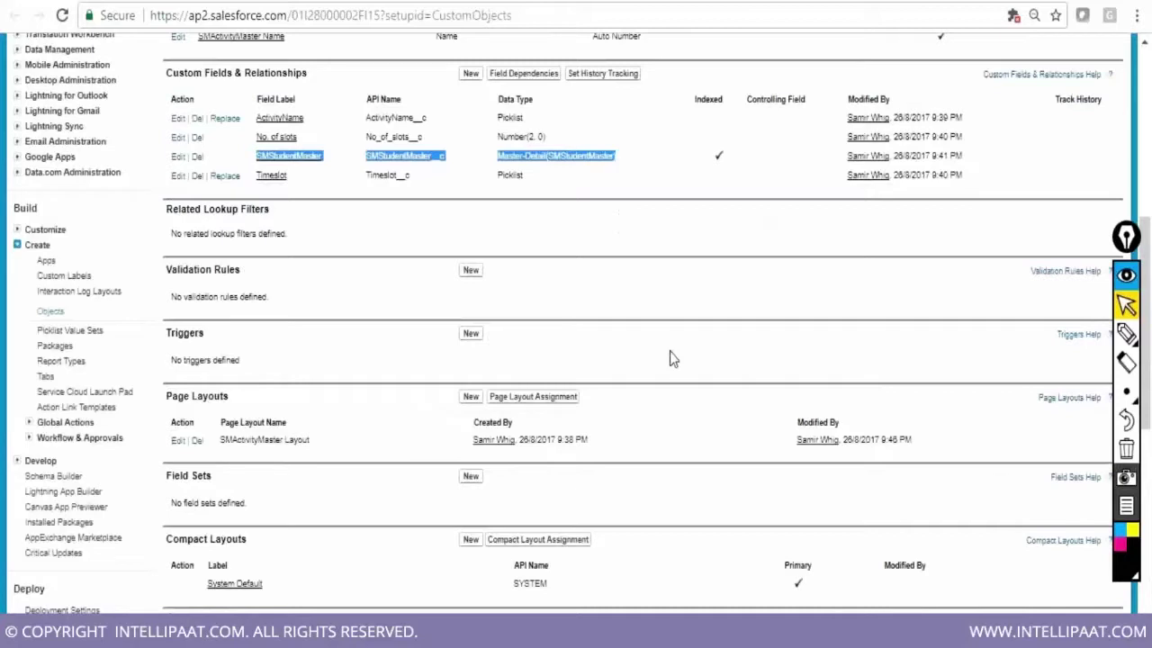
scroll(669, 358, up, 1)
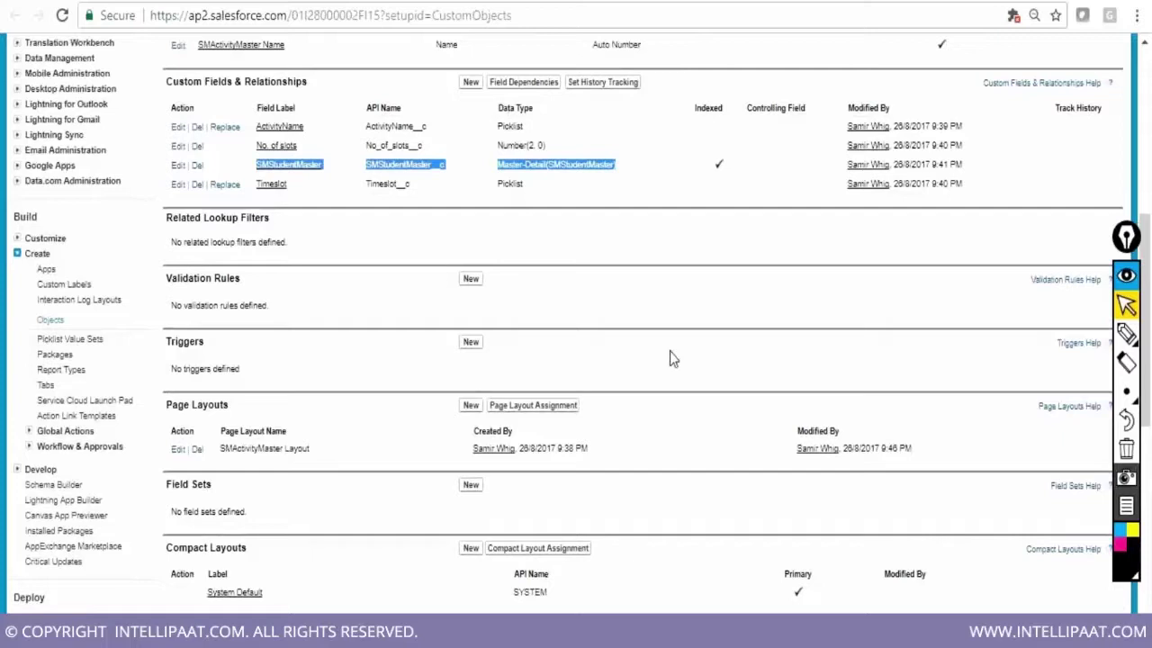
scroll(670, 358, up, 4)
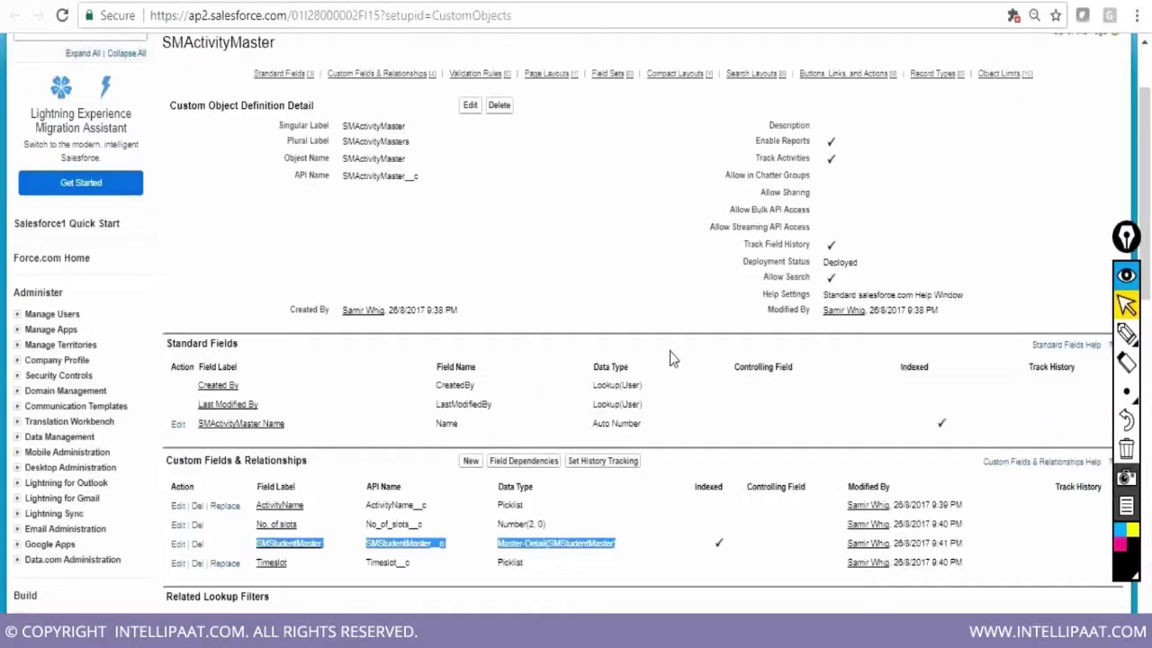
scroll(669, 358, up, 2)
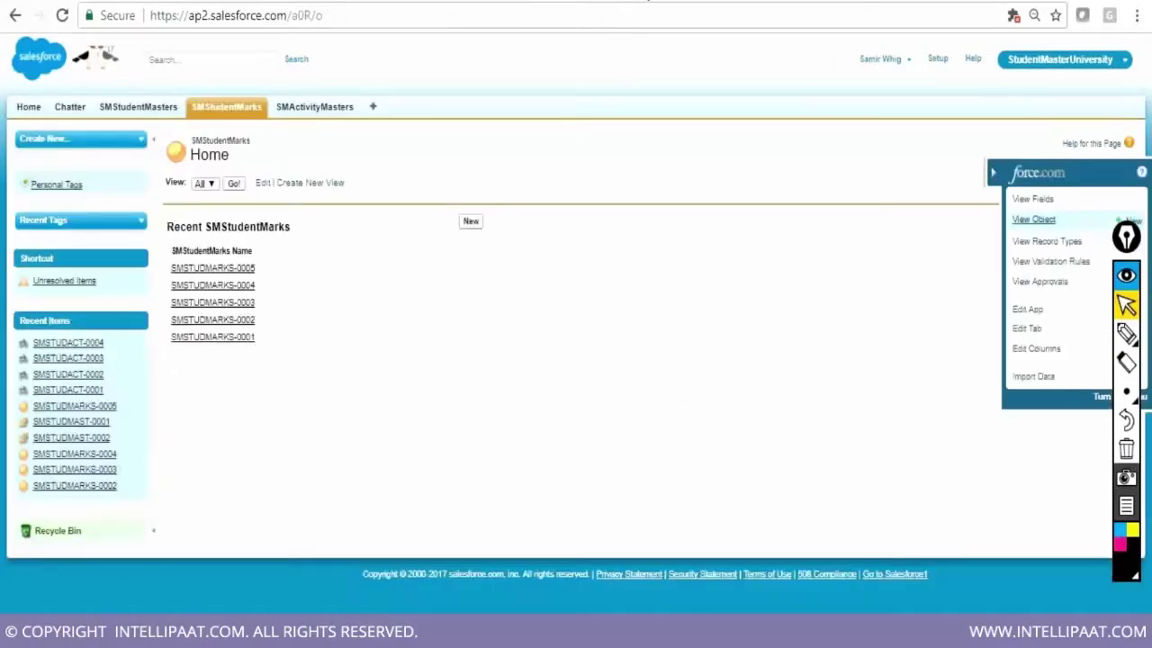
click(1032, 218)
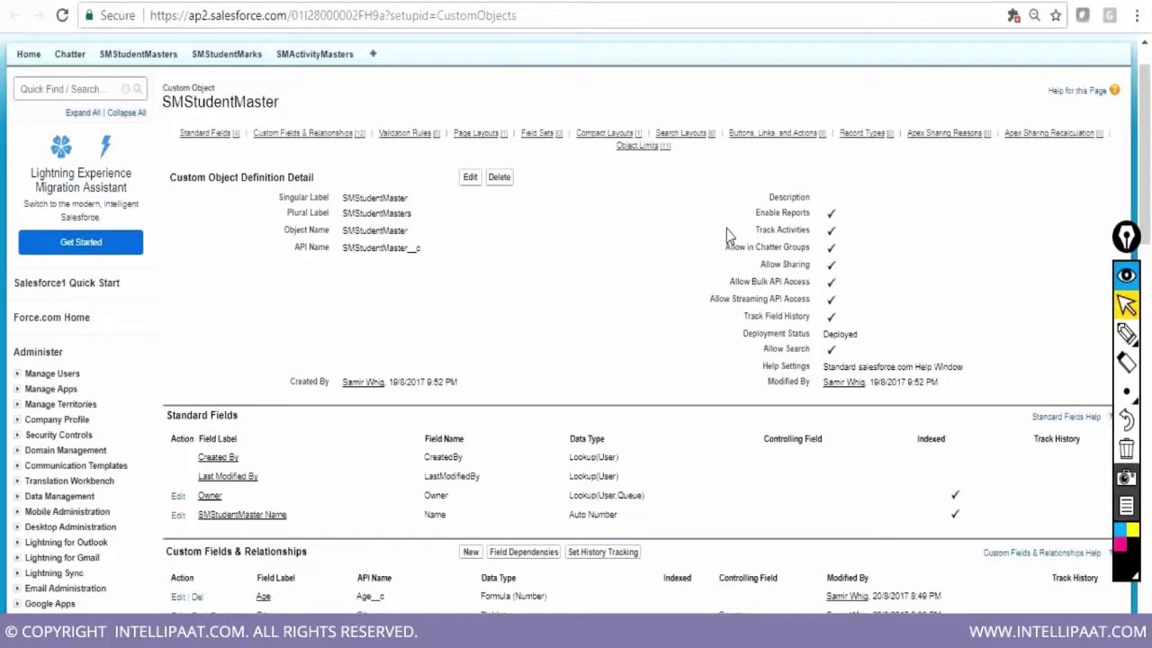
scroll(726, 232, down, 1)
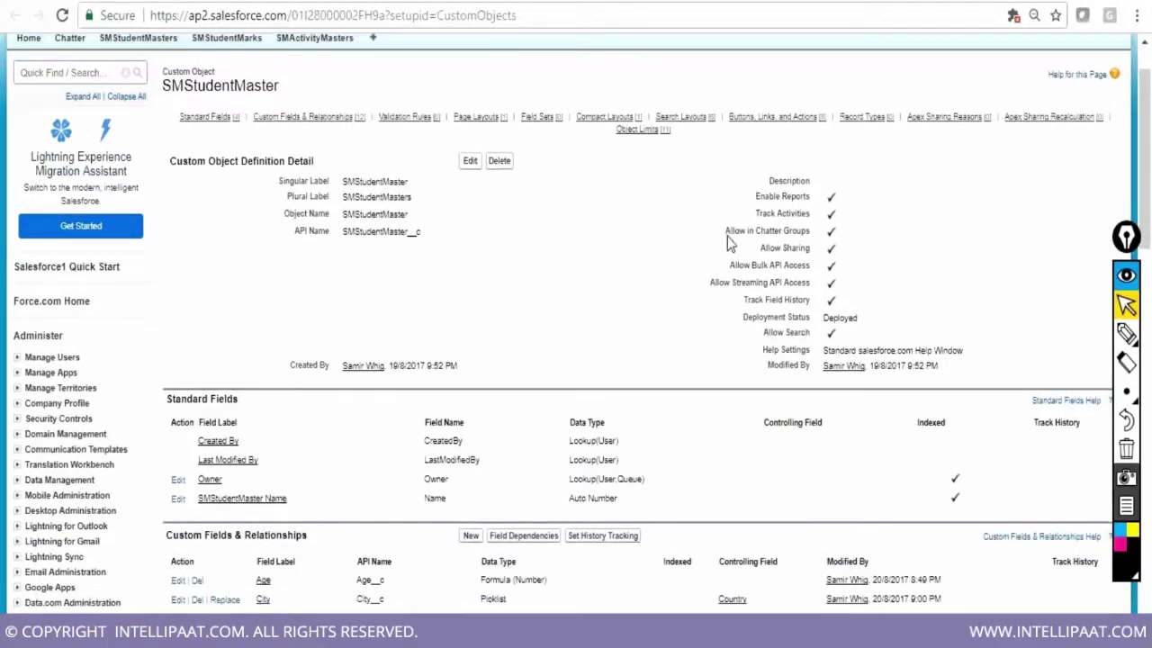
scroll(727, 235, down, 15)
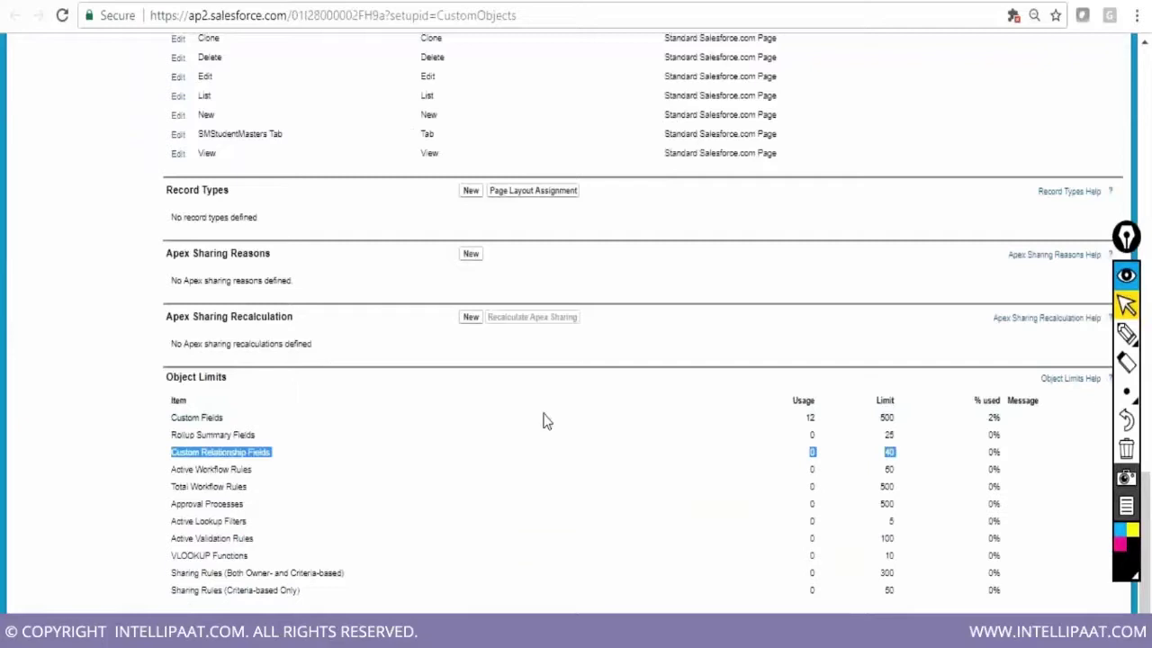
drag(547, 421, 1005, 416)
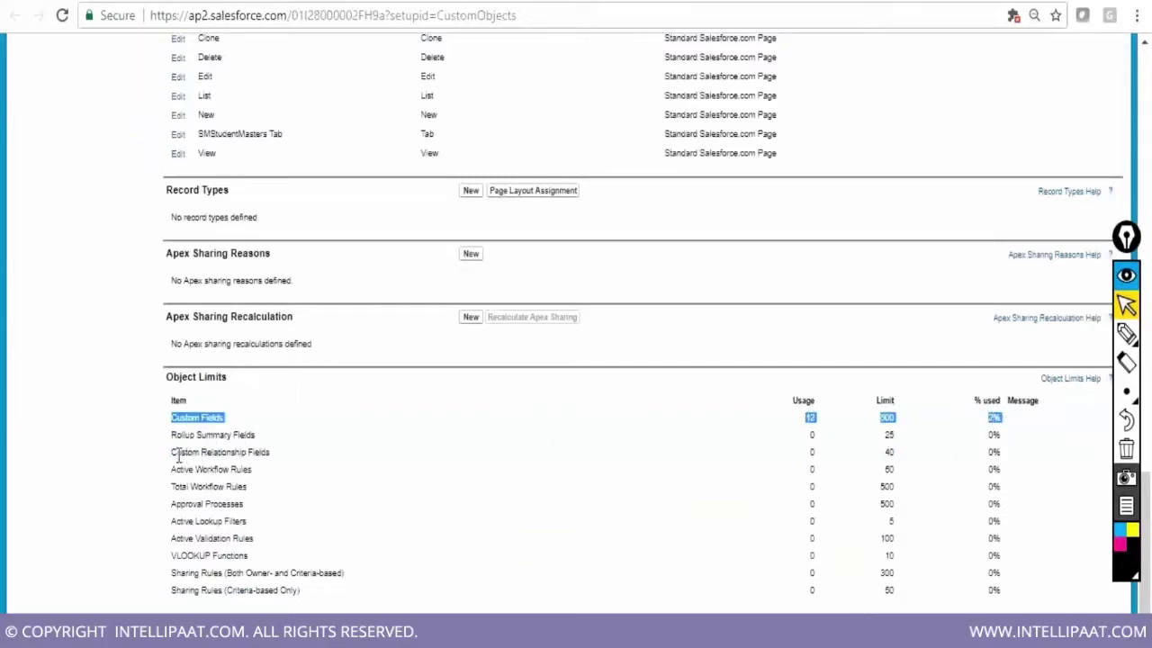
drag(175, 454, 1007, 450)
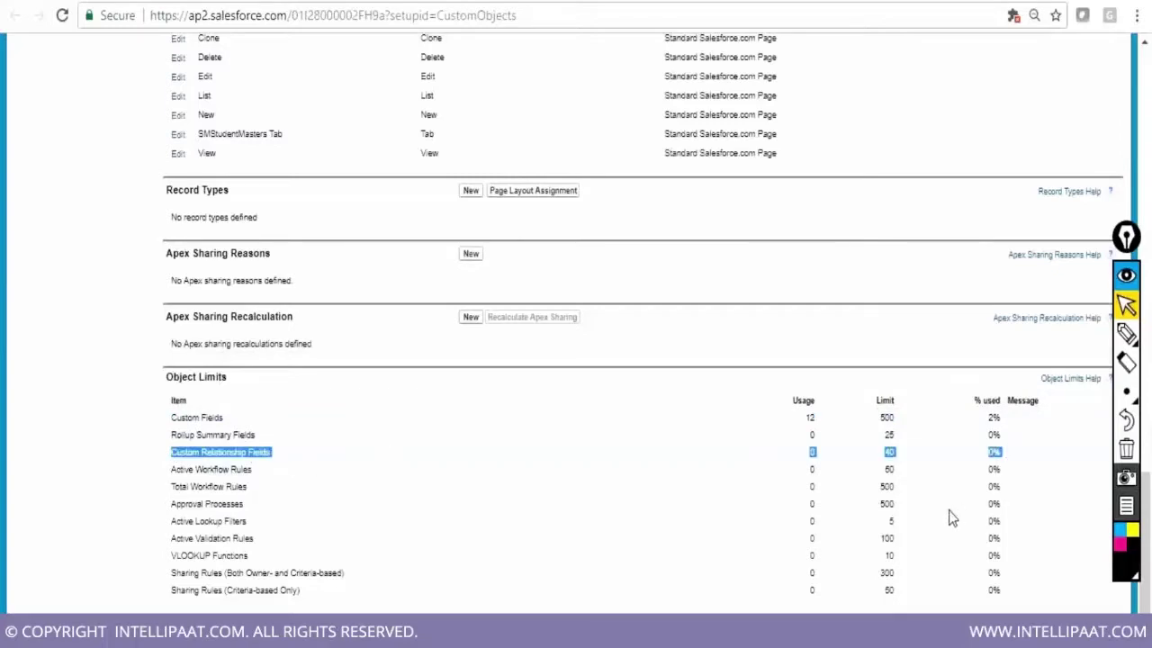
scroll(948, 520, up, 1)
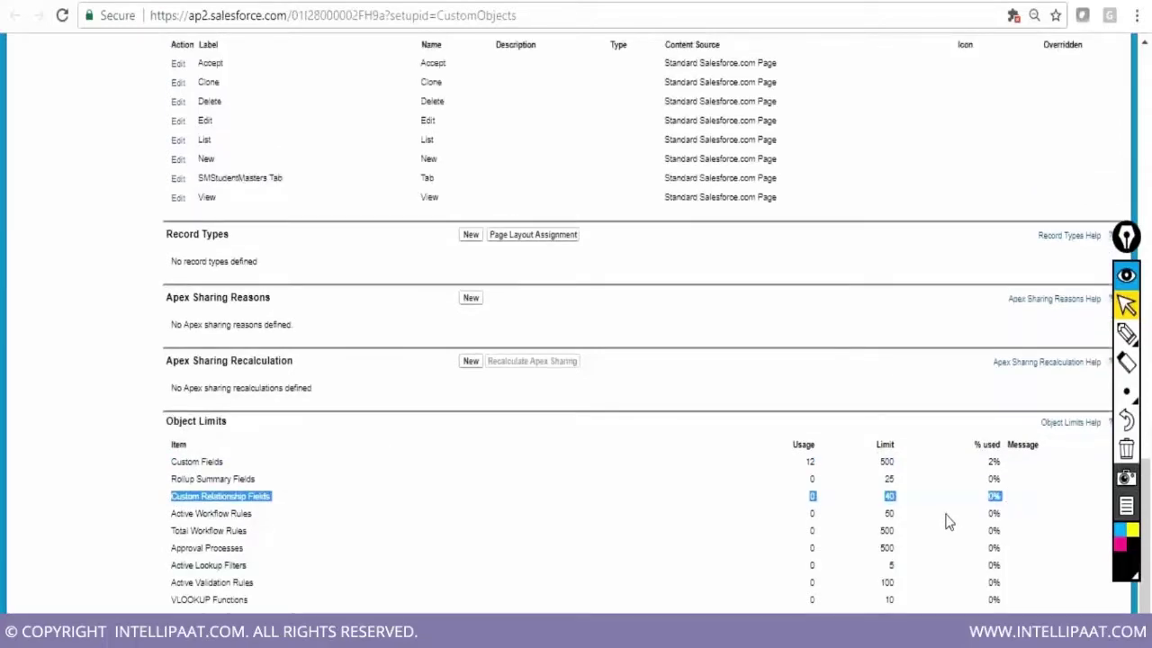
scroll(948, 520, up, 5)
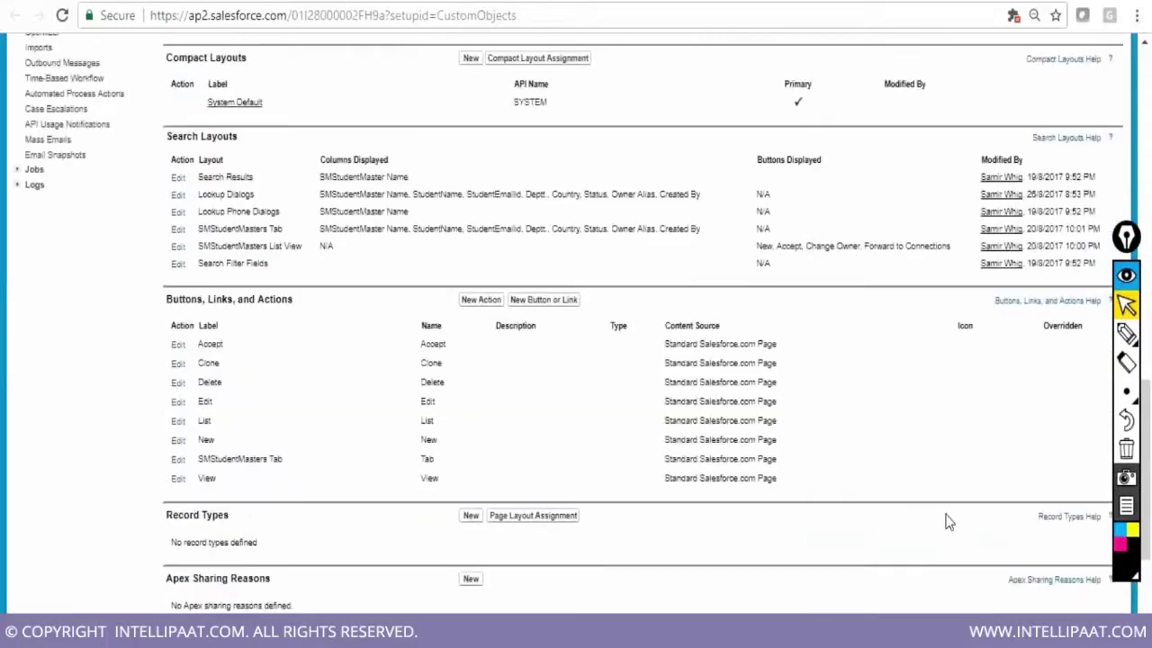
scroll(948, 520, up, 10)
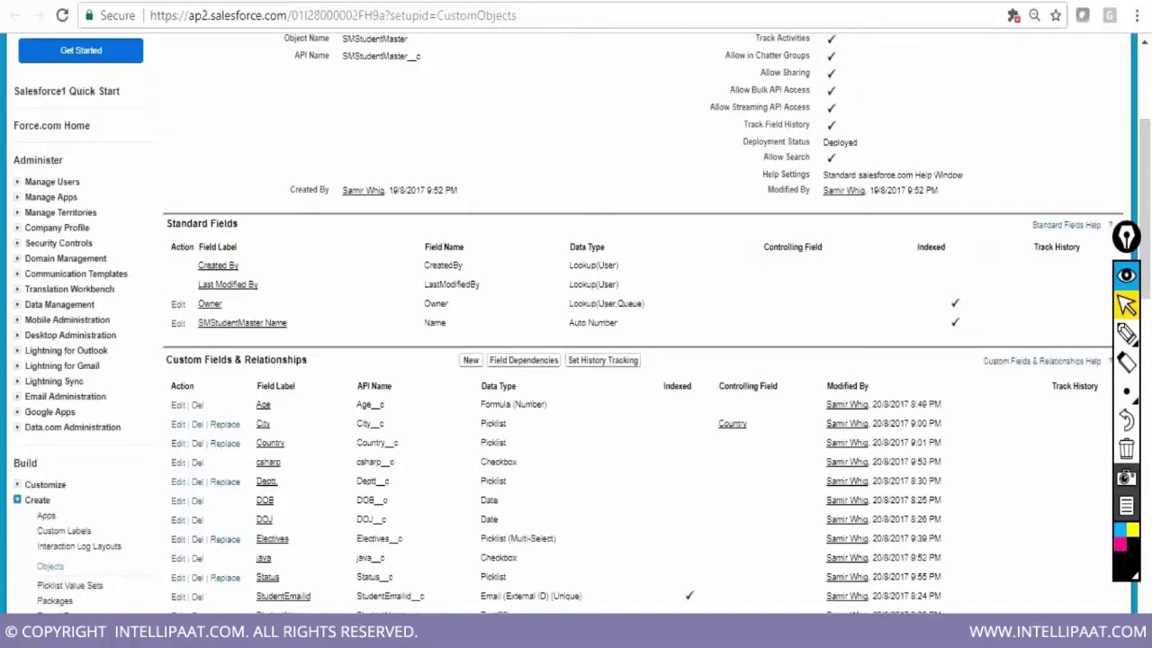
click(414, 2)
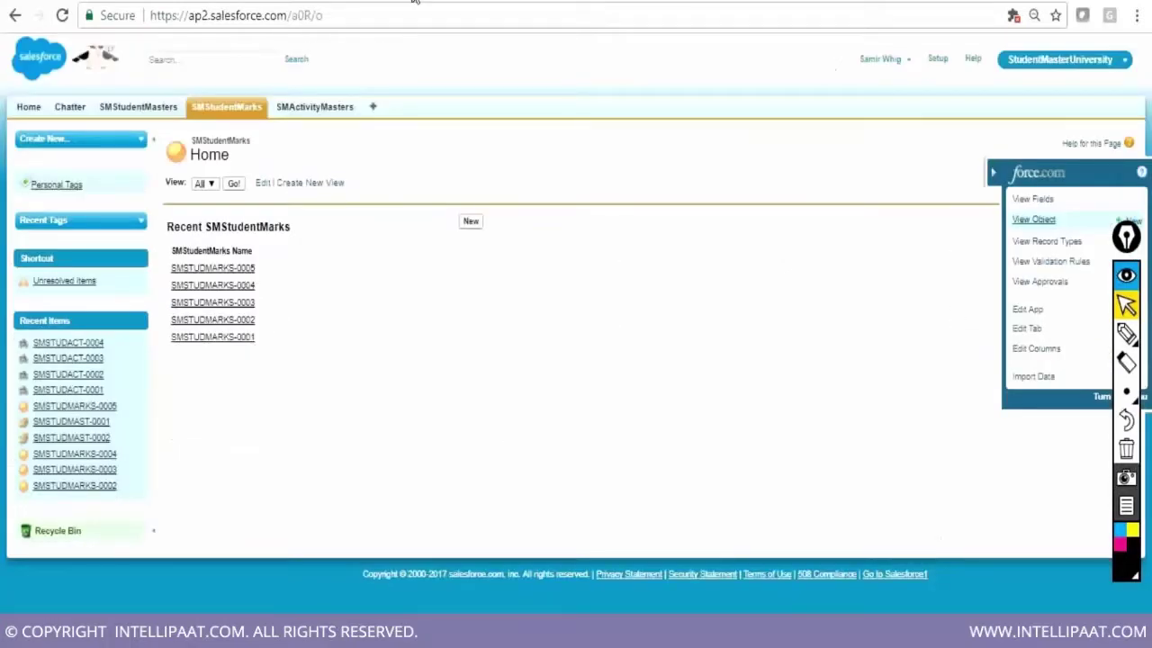
Open the SMStudentMarks object setup page and highlight its Custom Relationship Fields usage of 1
click(465, 2)
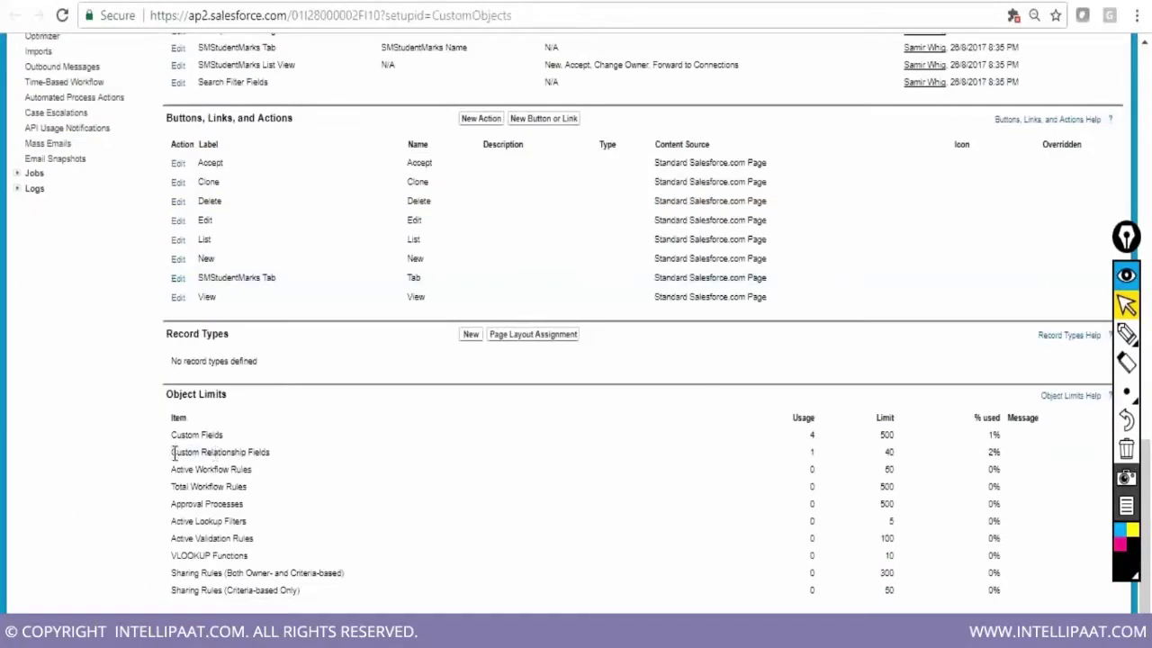
drag(170, 457, 1006, 462)
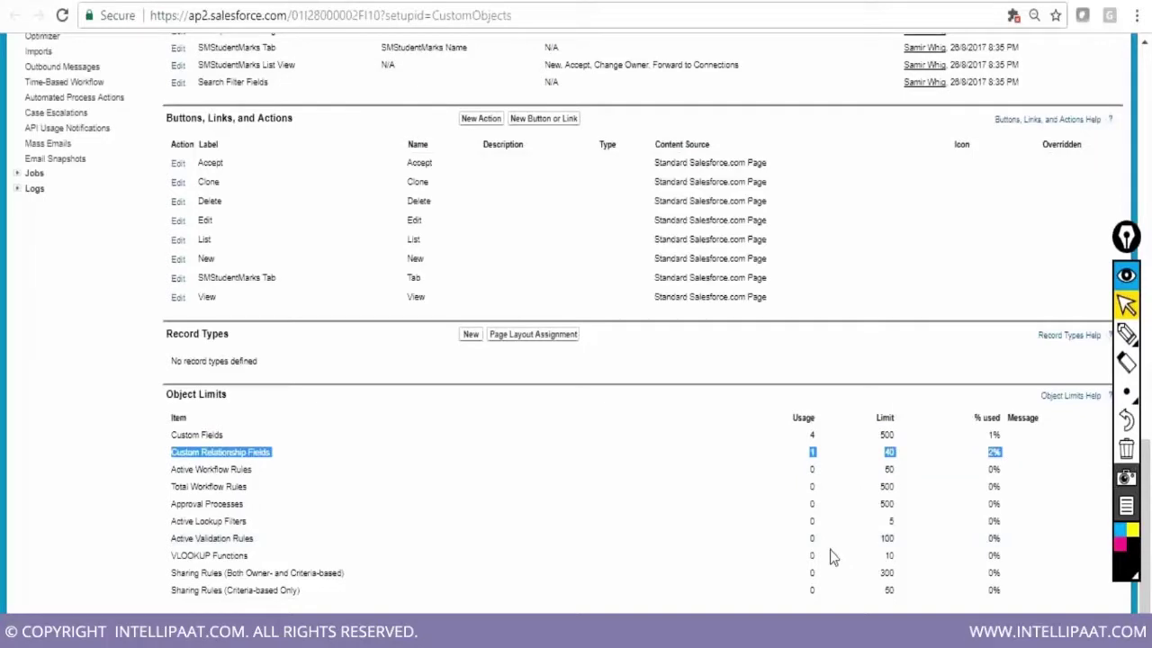
scroll(727, 580, up, 5)
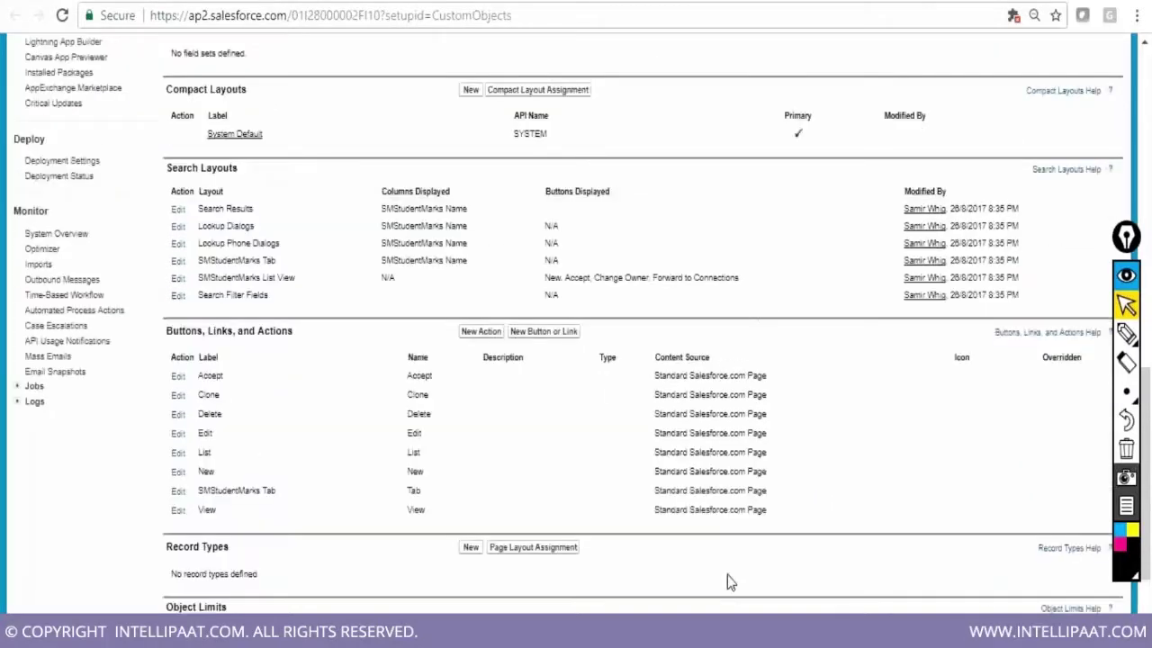
scroll(727, 581, up, 5)
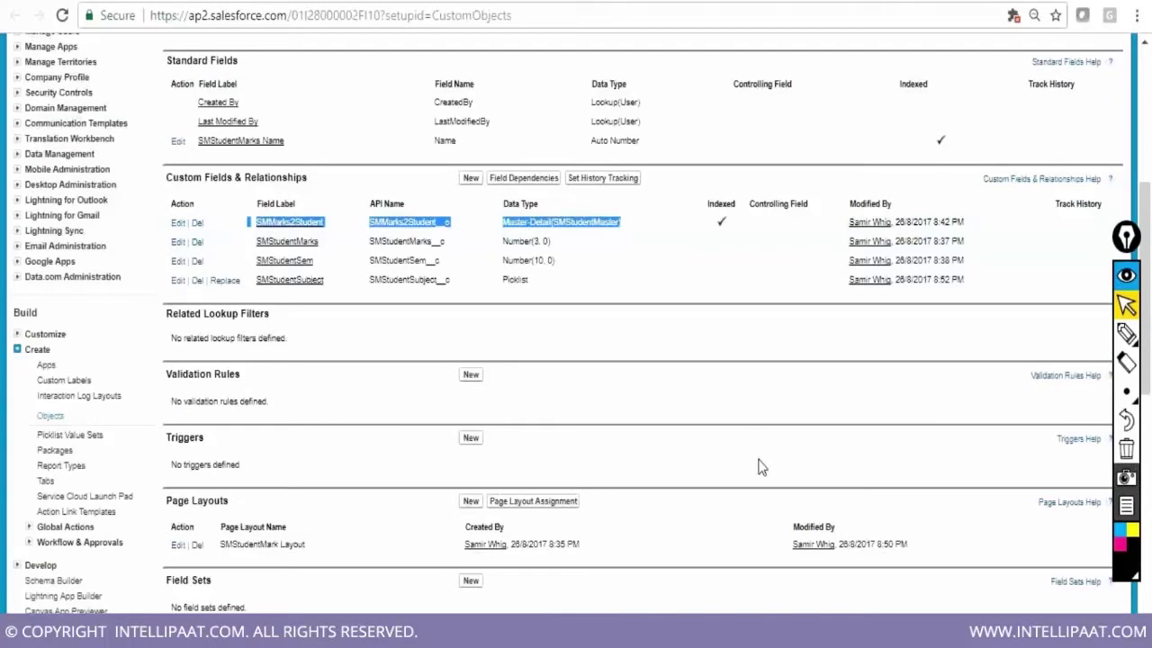
scroll(761, 466, down, 1)
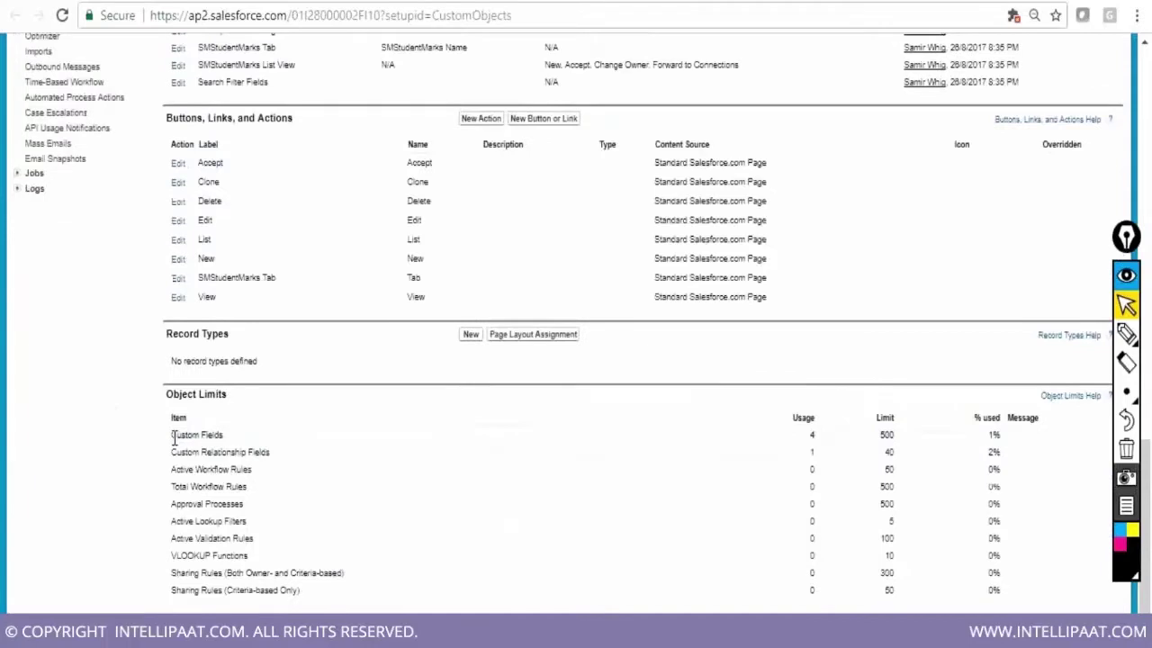
Highlight the Custom Fields limit row and circle its usage value 4 of 500
drag(170, 434, 225, 435)
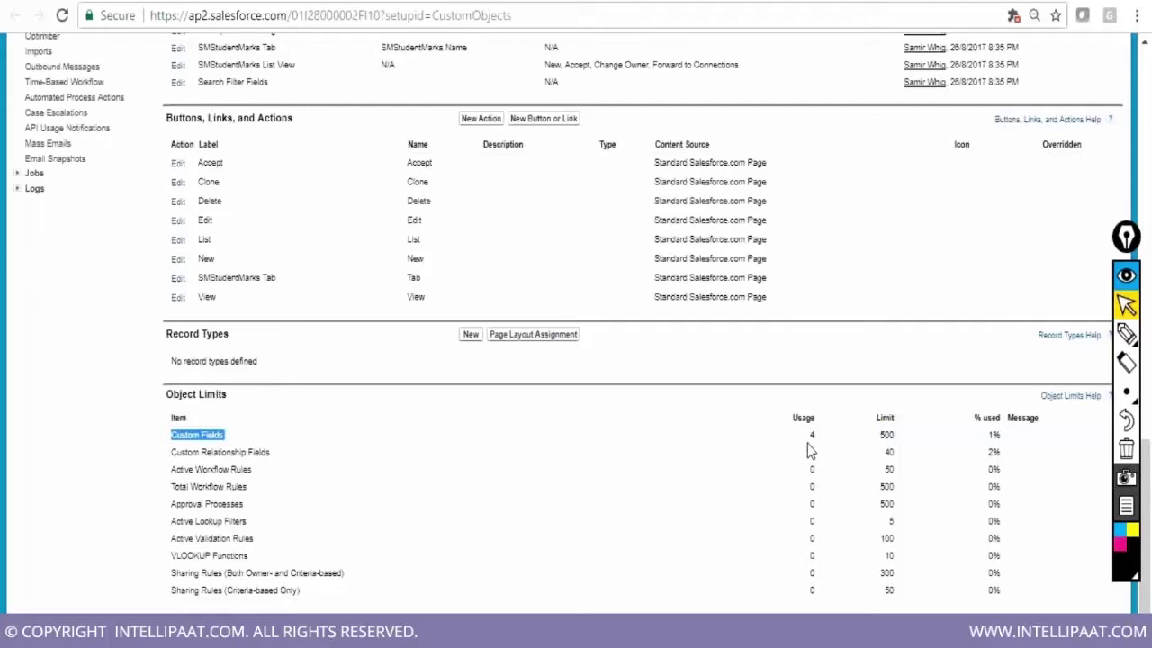
drag(824, 447, 960, 504)
scroll(956, 504, up, 1)
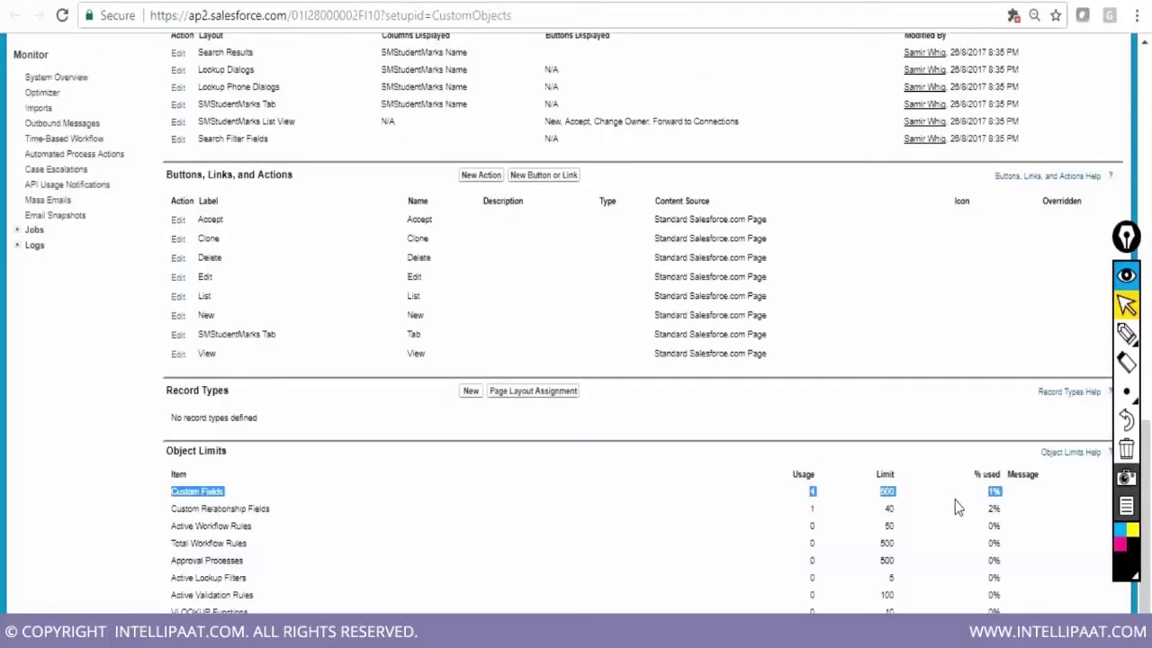
scroll(956, 506, up, 2)
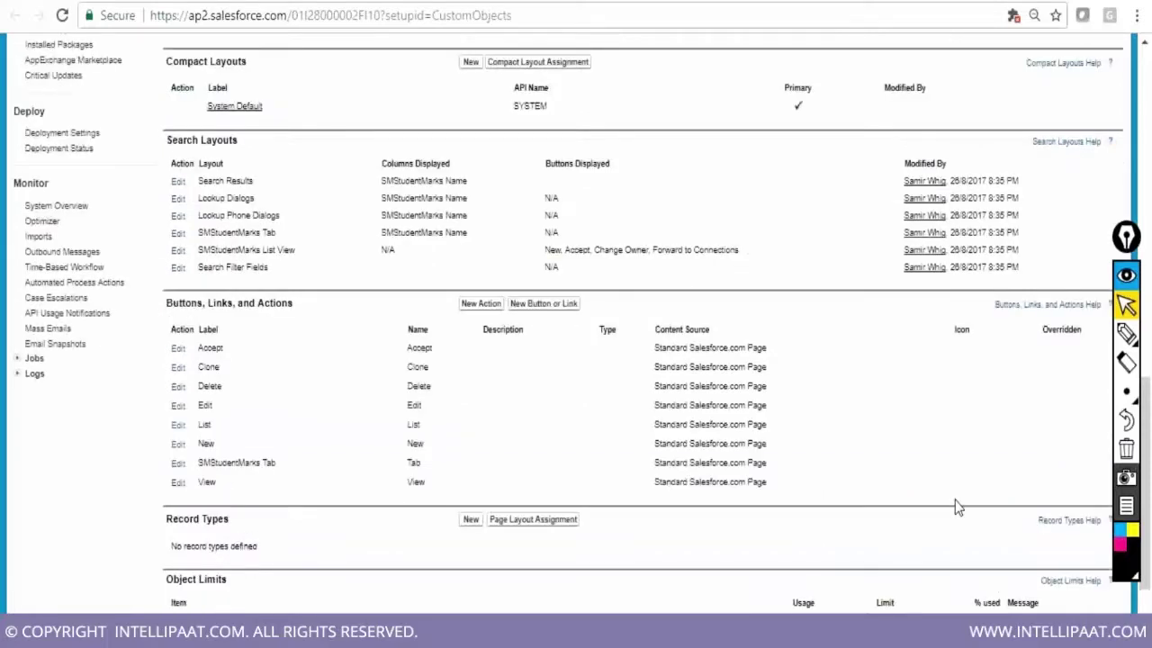
scroll(956, 507, up, 1)
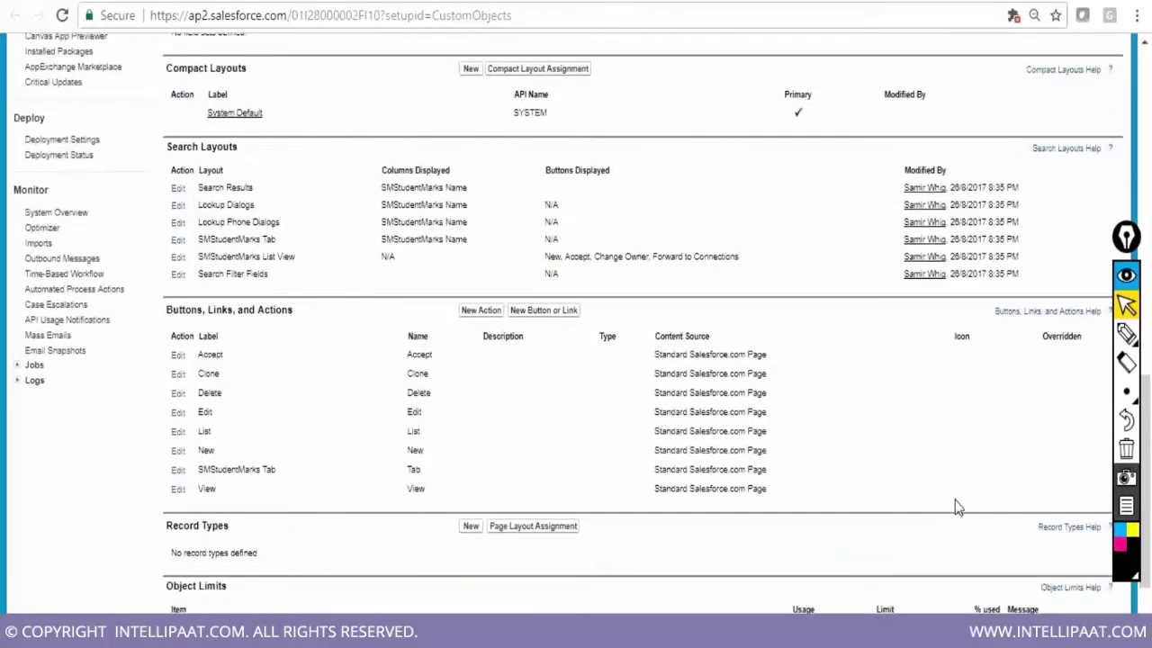
scroll(957, 507, up, 9)
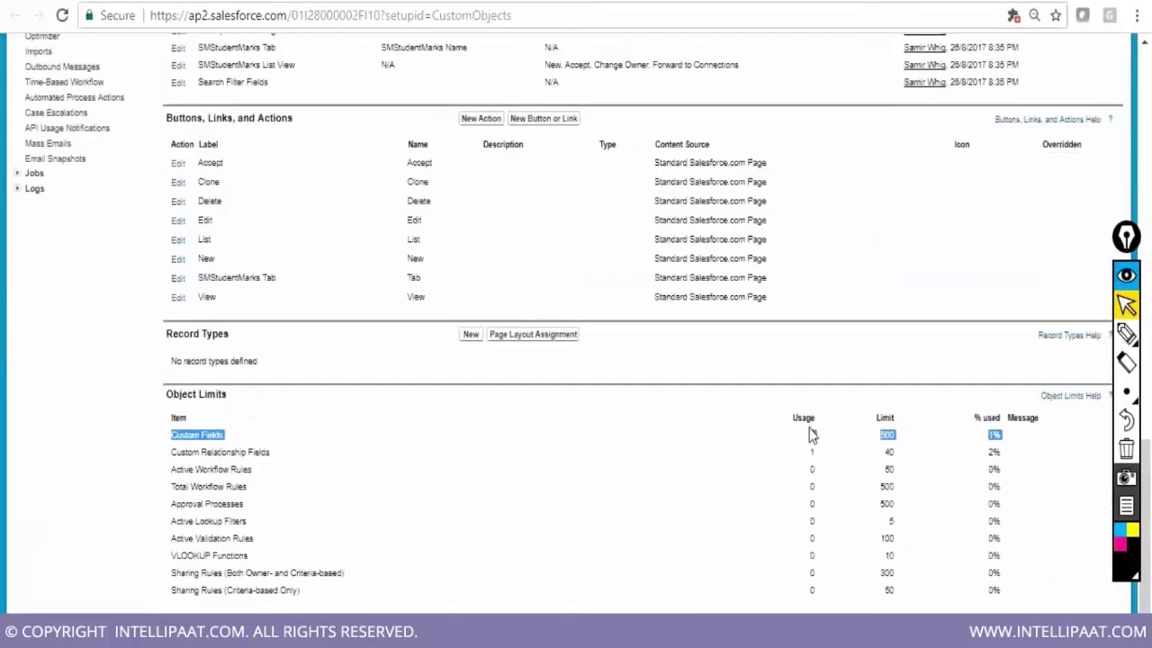
click(1126, 334)
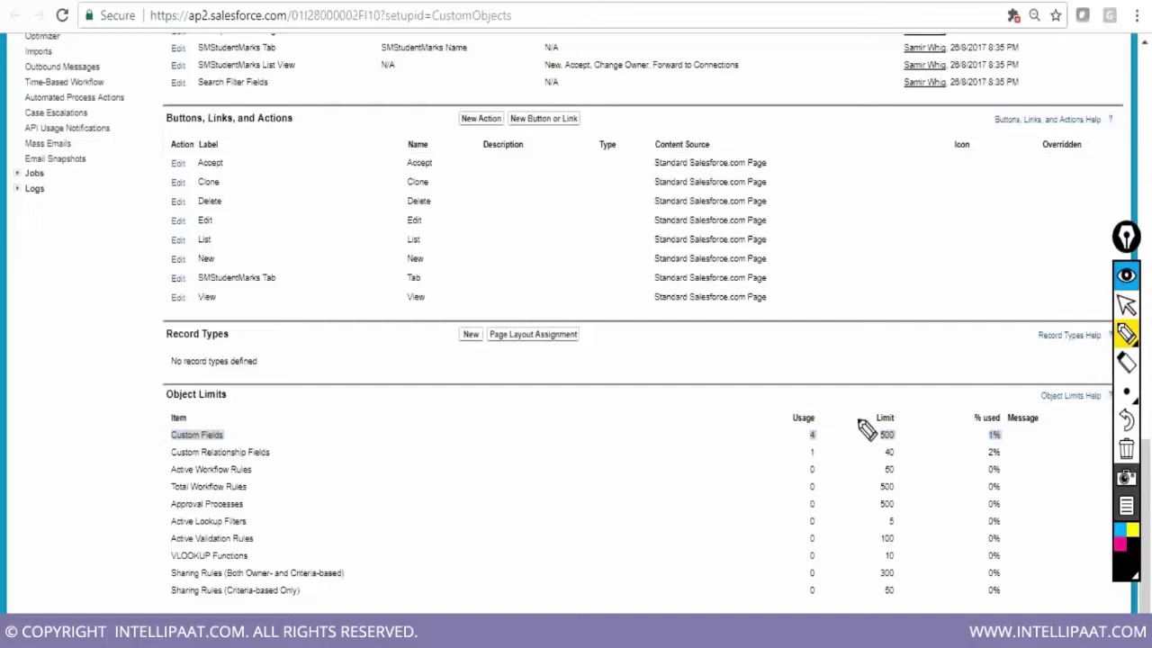
drag(807, 420, 812, 415)
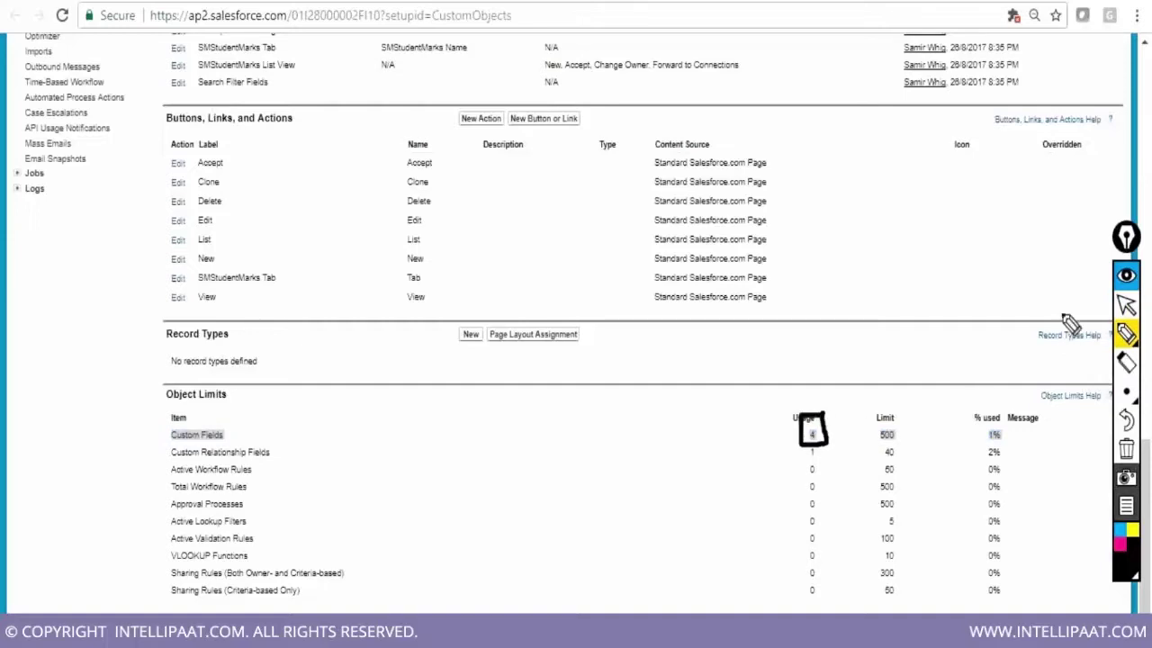
click(1126, 306)
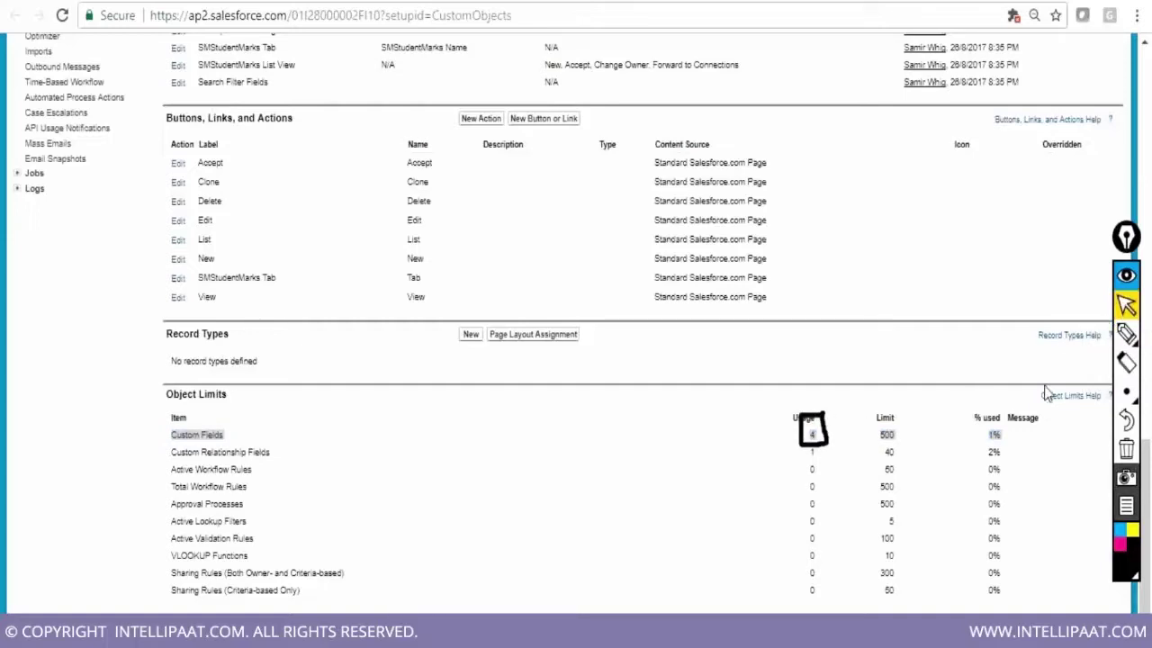
click(1125, 448)
Scroll through the SMStudentMark object page reviewing its sections and Object Limits
scroll(963, 517, up, 1)
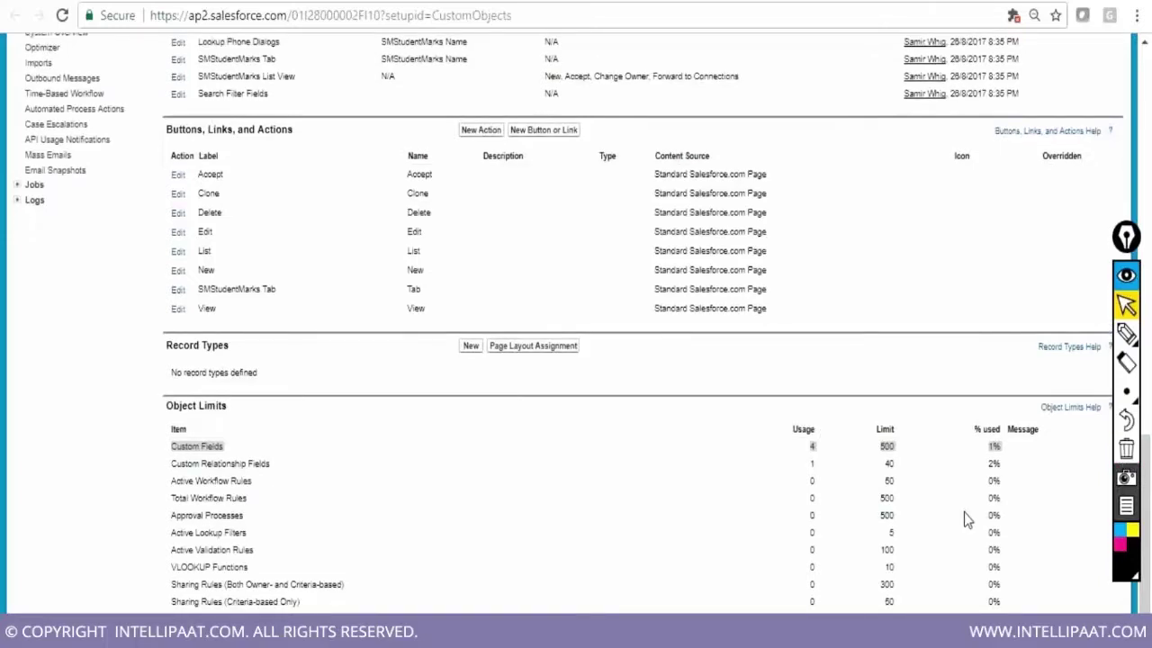
scroll(964, 512, up, 5)
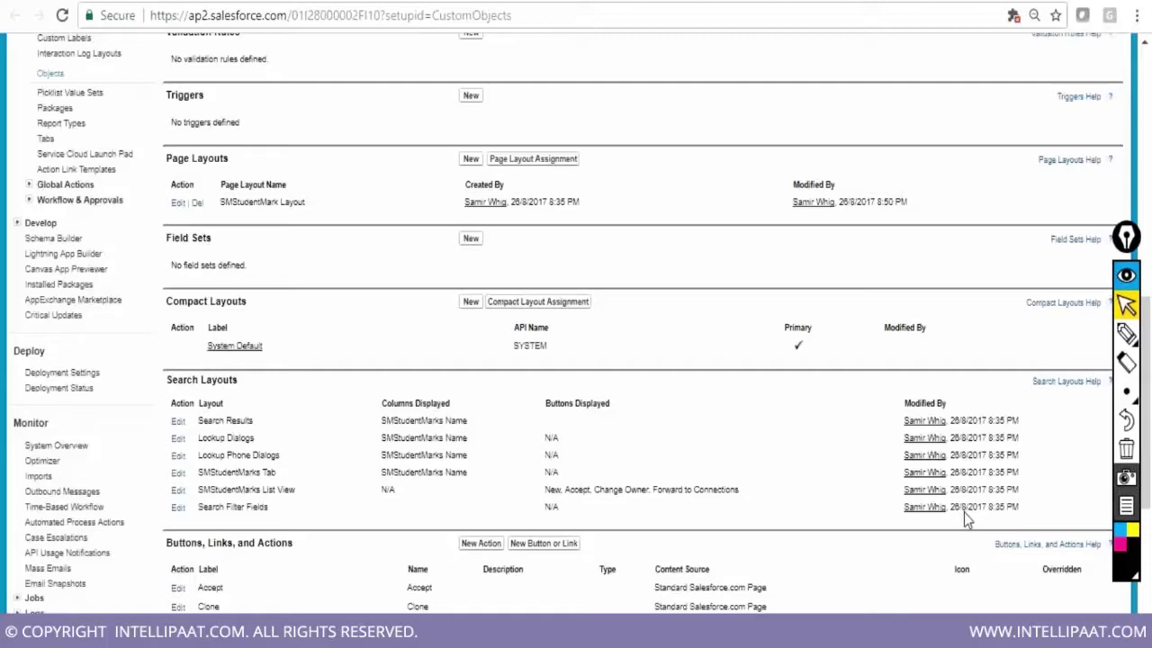
scroll(963, 519, up, 2)
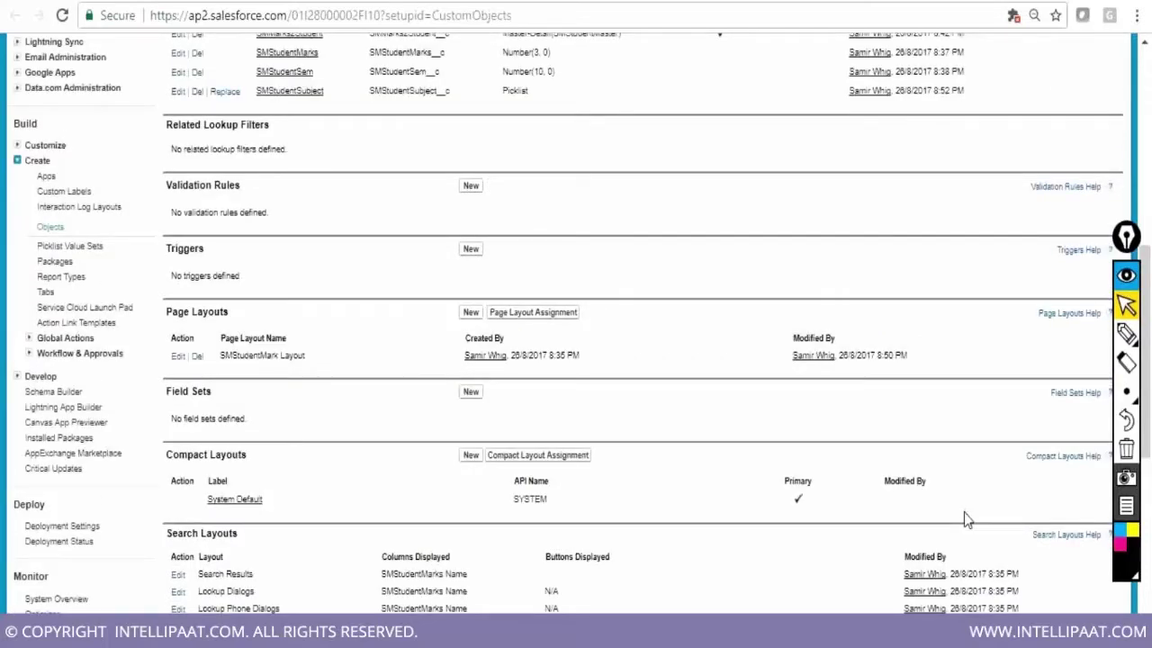
scroll(964, 518, up, 2)
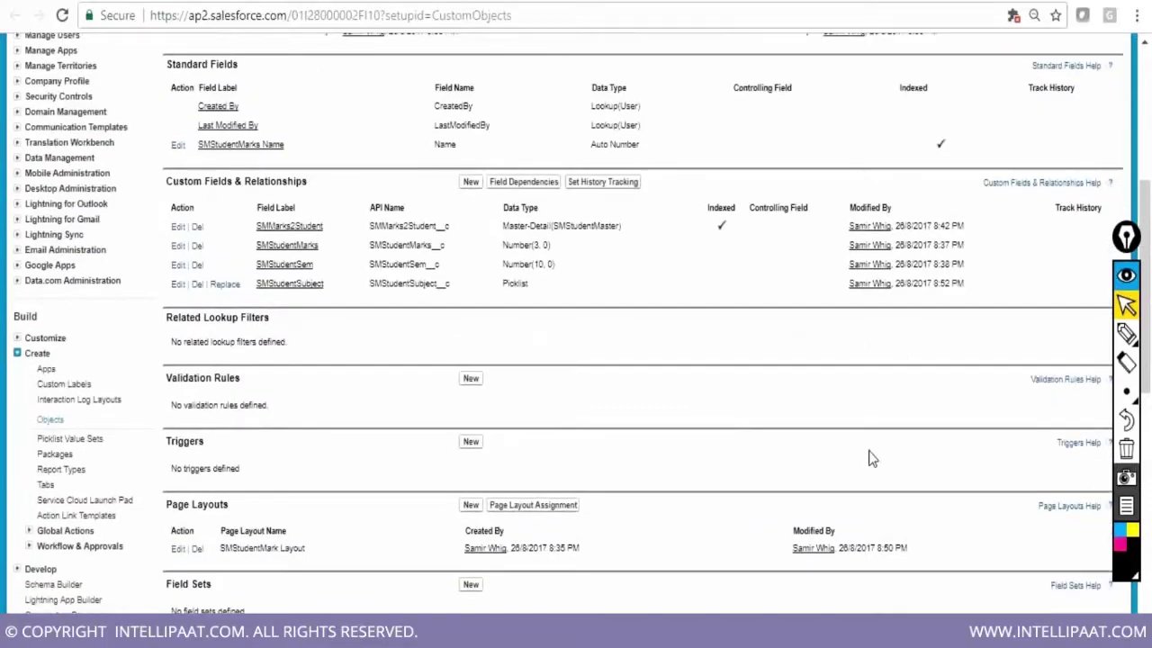
scroll(869, 459, up, 3)
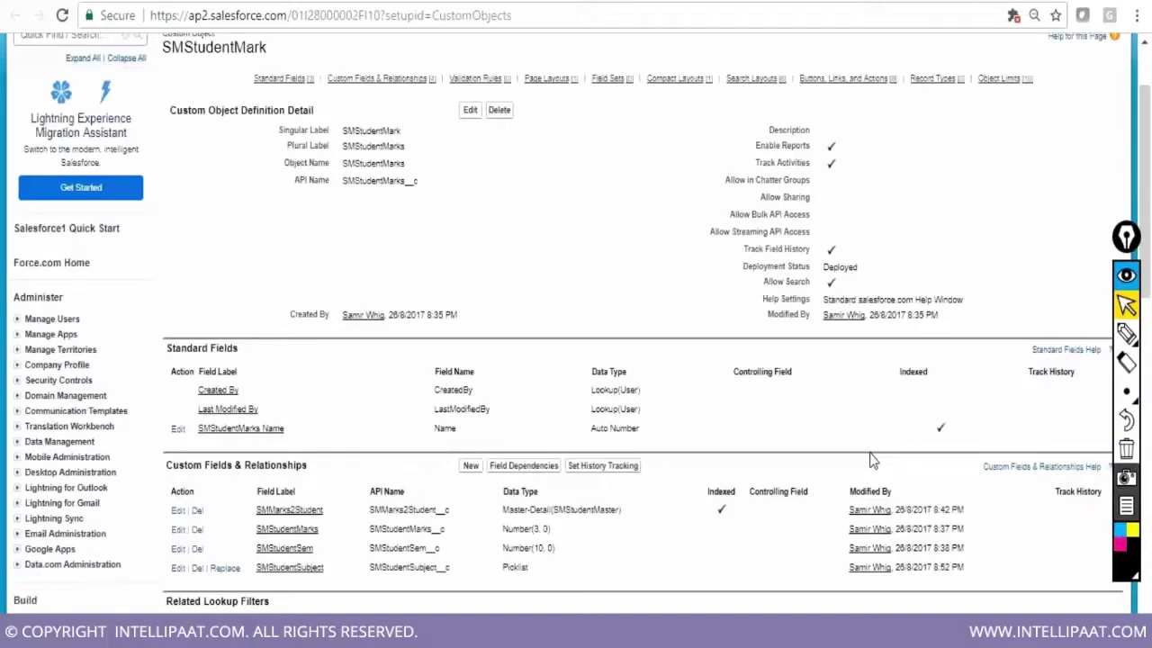
scroll(869, 459, down, 1)
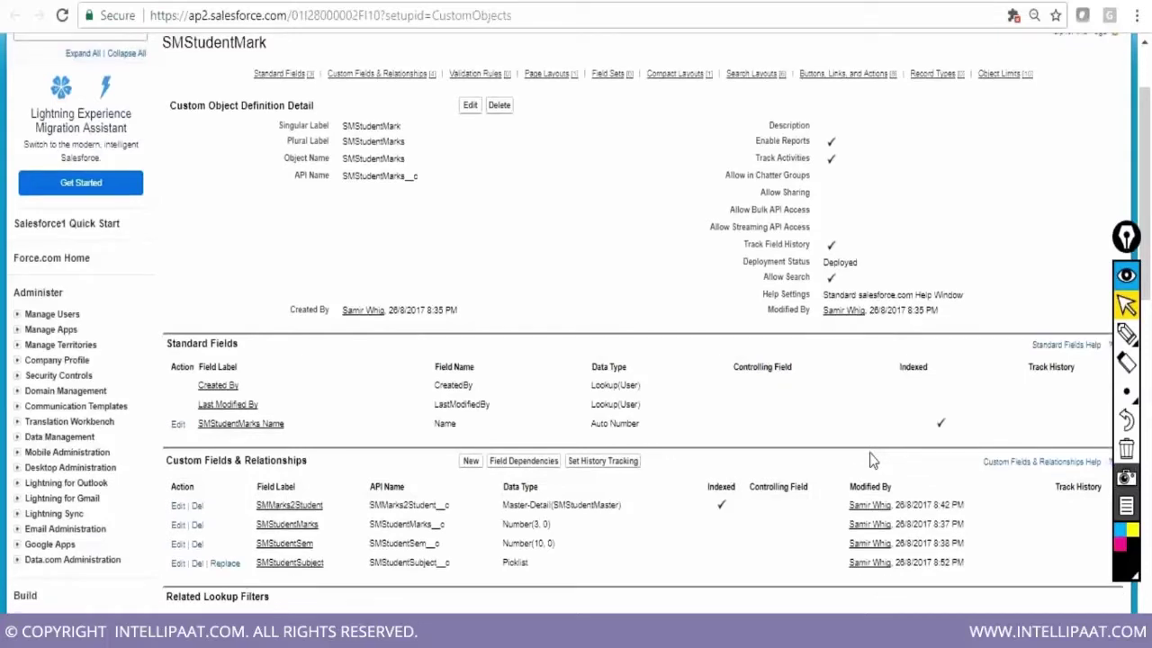
scroll(869, 460, down, 5)
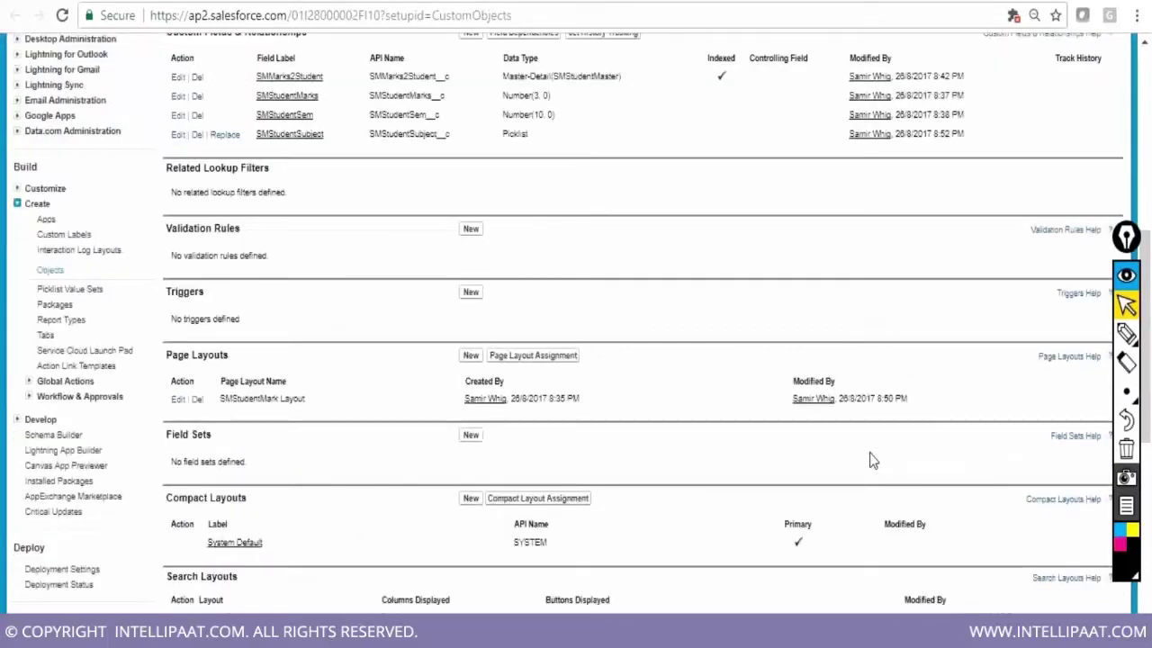
scroll(869, 460, down, 1)
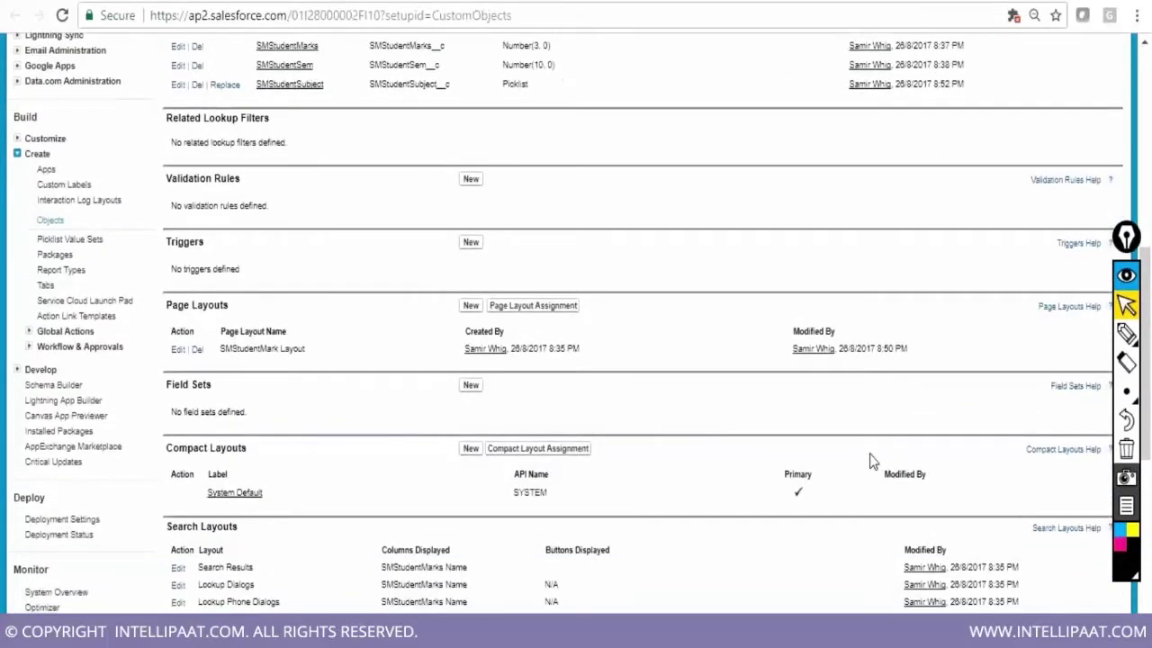
scroll(870, 460, down, 5)
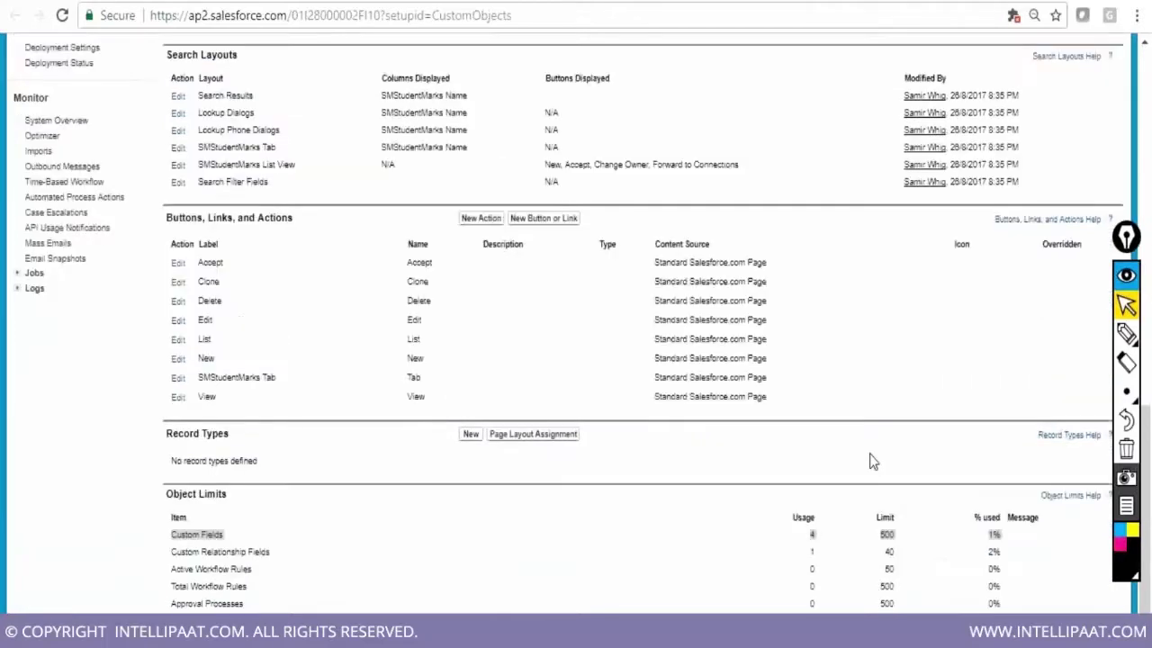
scroll(870, 460, down, 1)
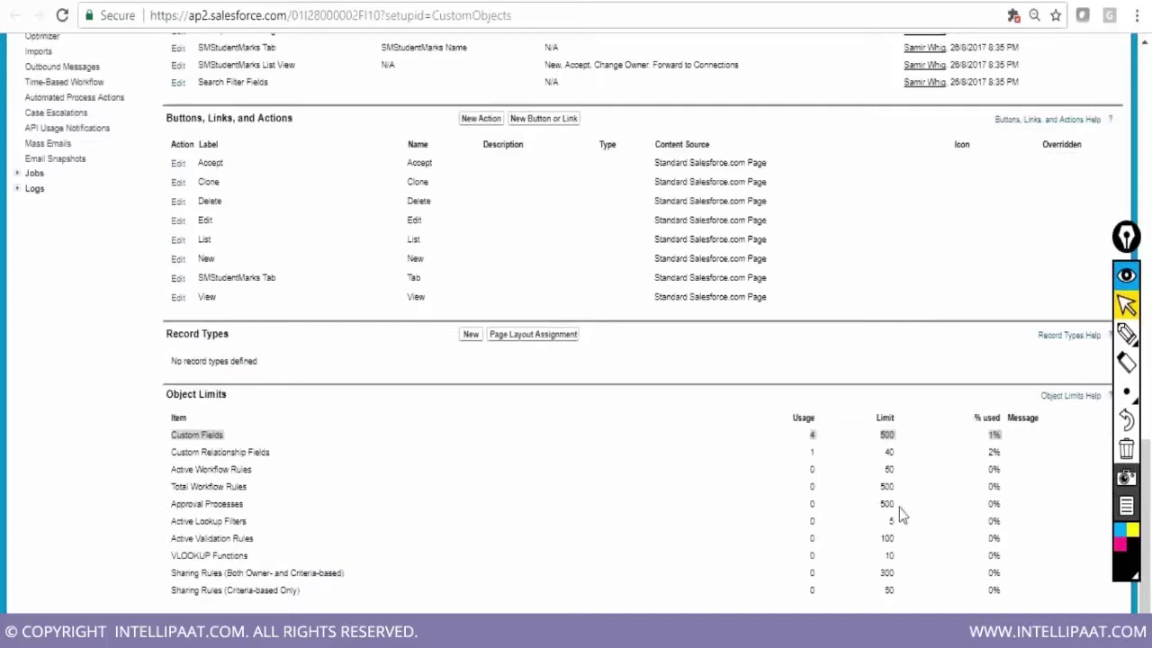
Point out the relationship field usage of 1 and the custom field usage of 4
double_click(812, 452)
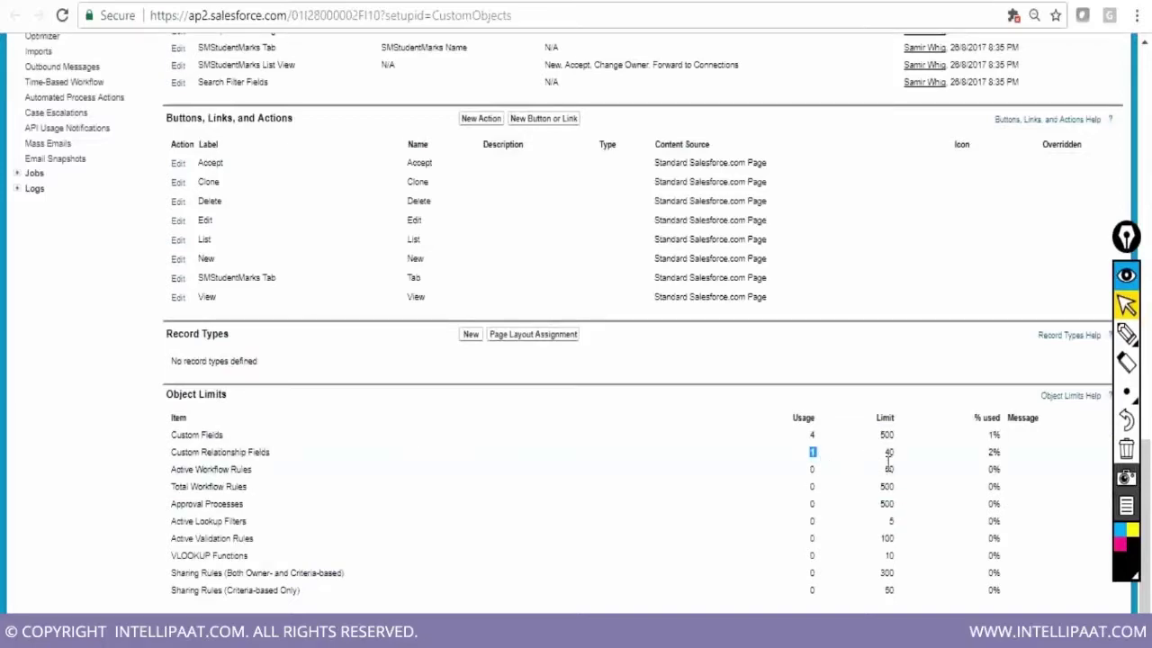
double_click(812, 435)
scroll(871, 513, up, 5)
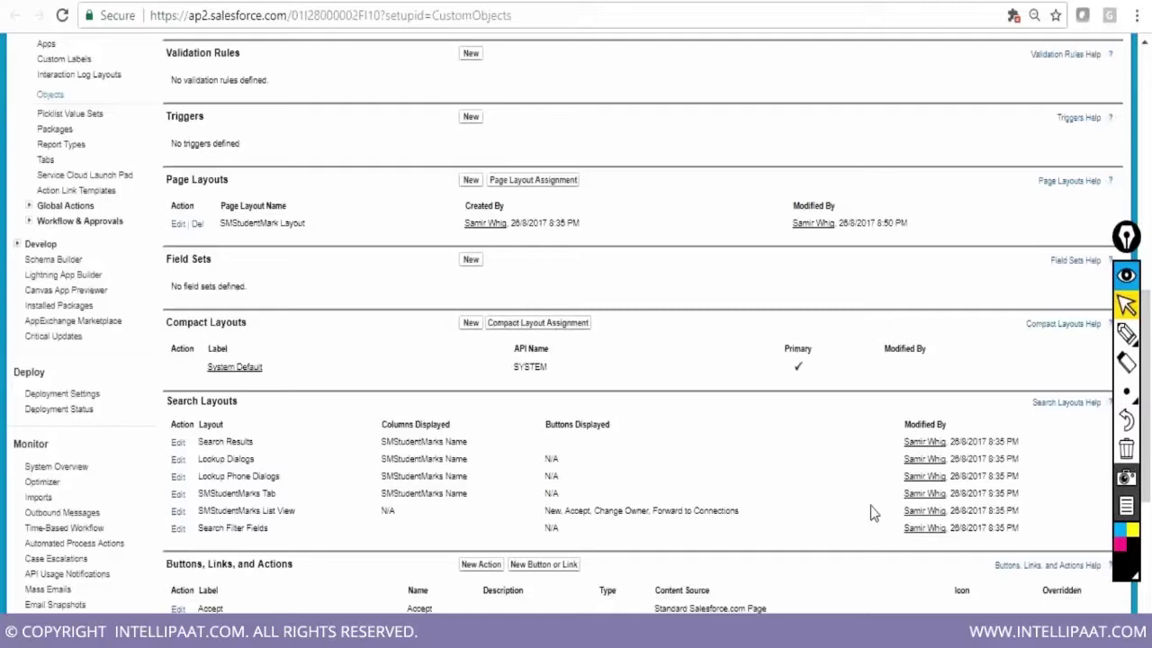
scroll(870, 507, up, 3)
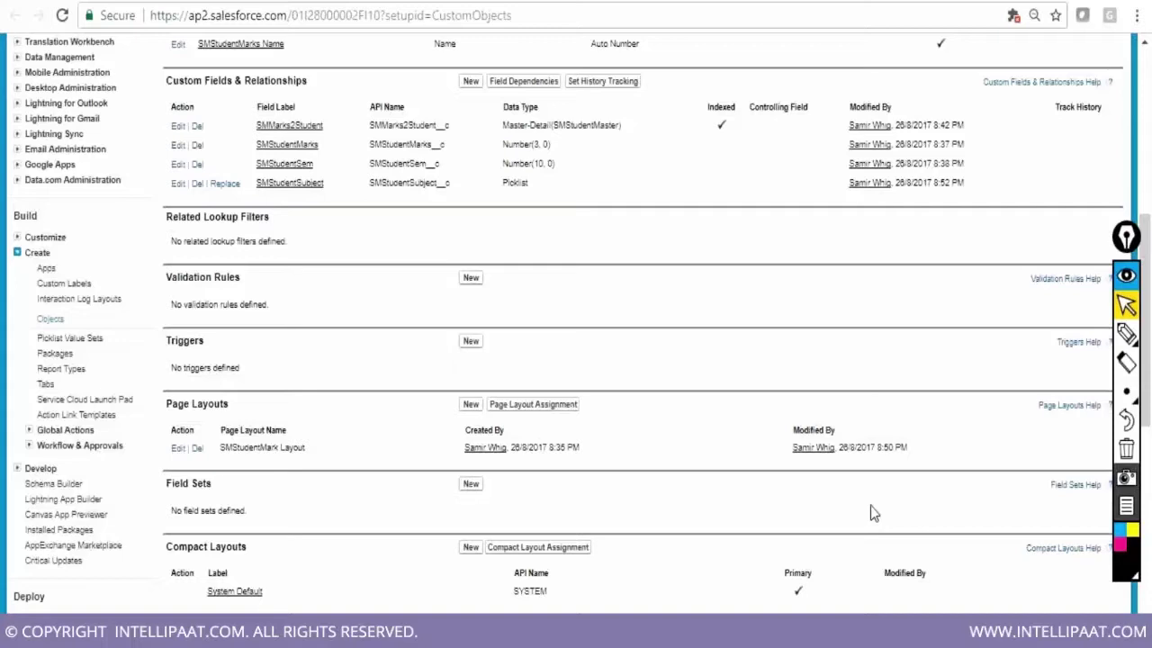
scroll(870, 506, up, 3)
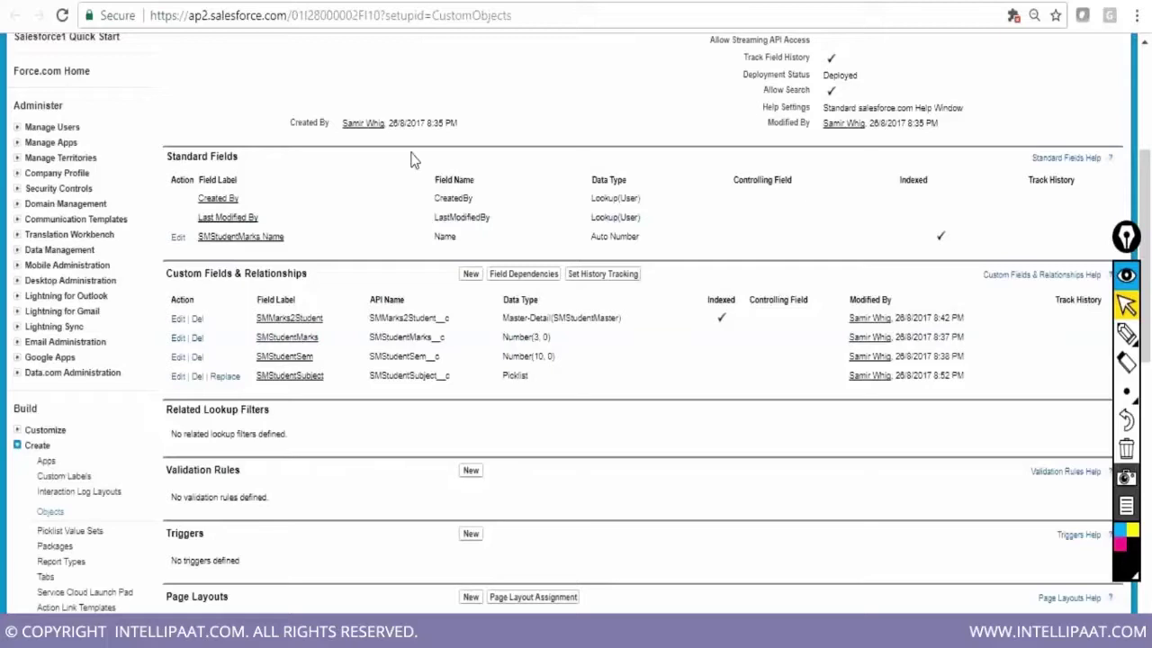
scroll(543, 187, up, 1)
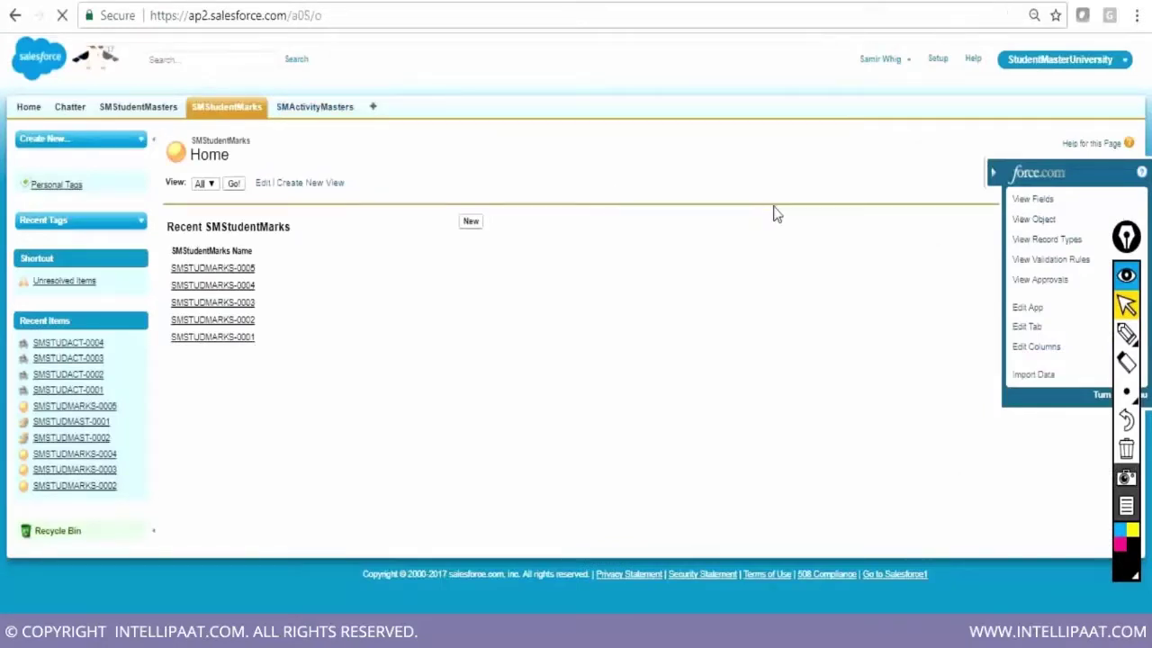
Open the SMActivityMaster object definition and point out relationship fields used, 1 of 40 (2%)
click(1031, 222)
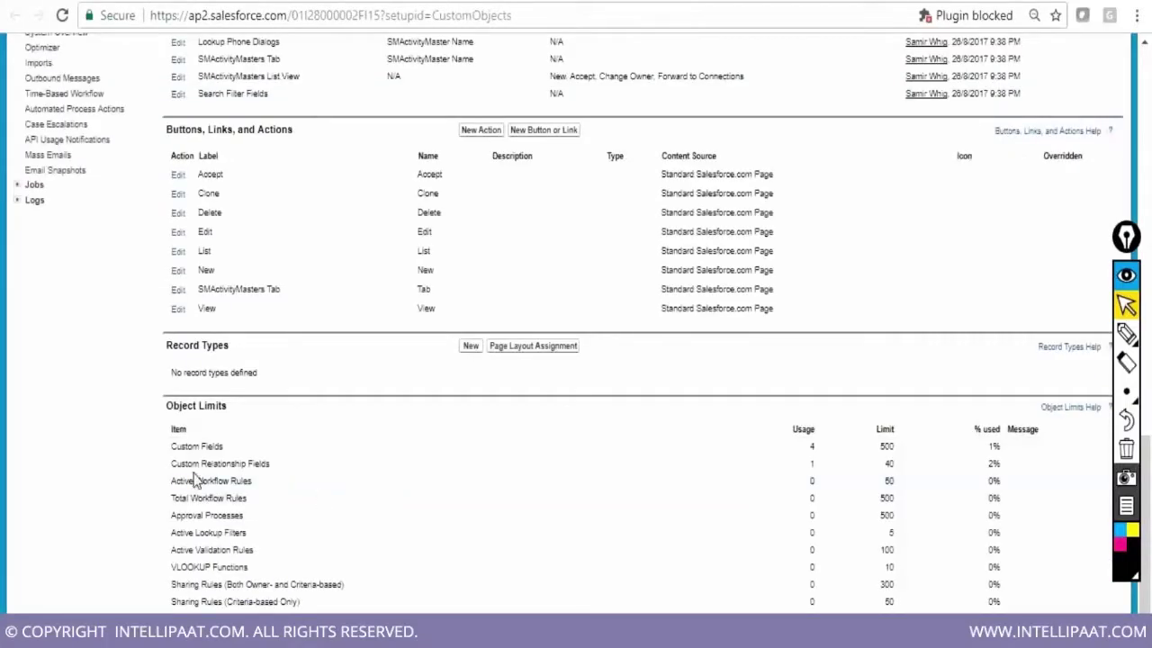
drag(173, 464, 270, 464)
double_click(888, 463)
double_click(993, 464)
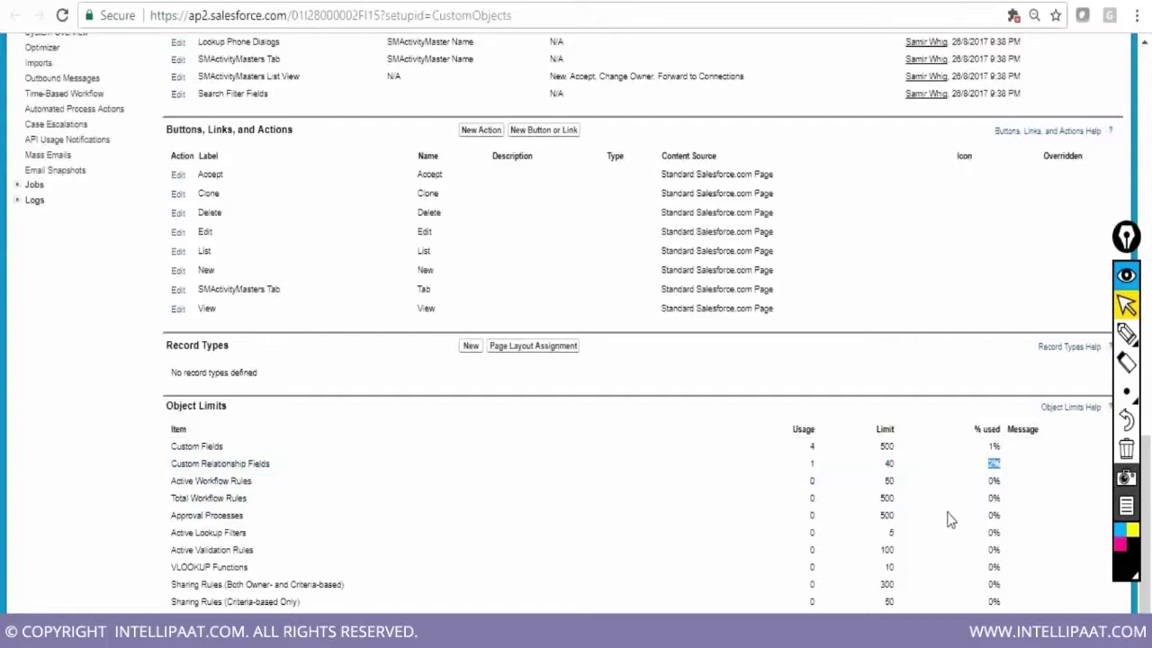
Point out the master-detail field to SMStudentMaster and the custom field usage of 4 of 500
scroll(949, 519, up, 10)
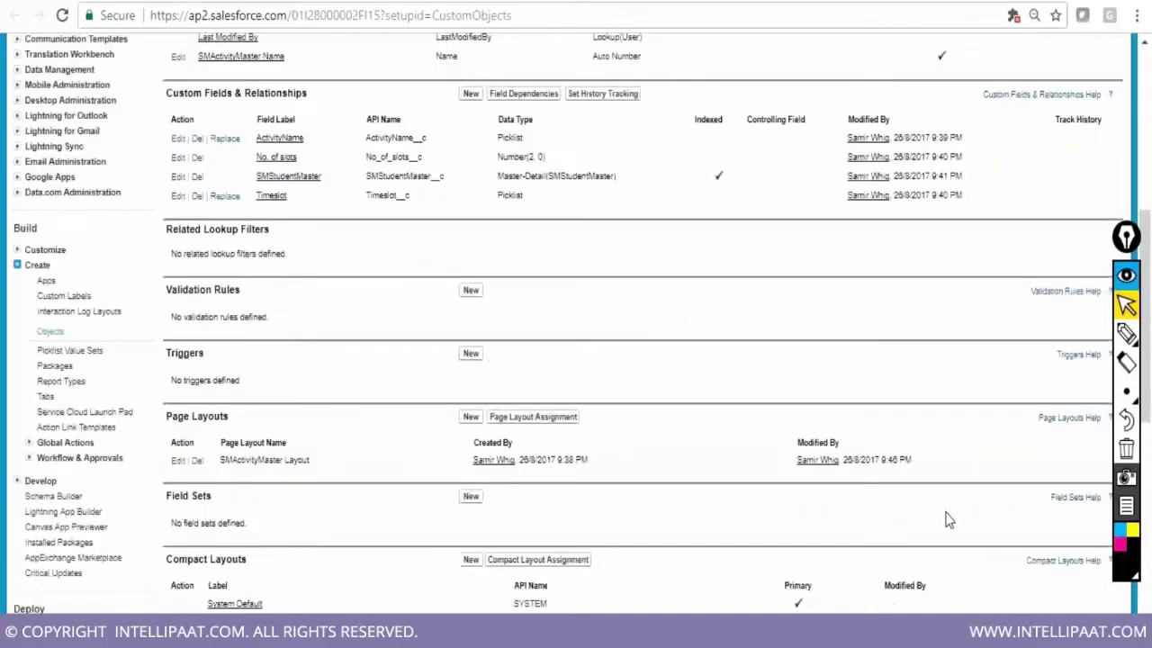
drag(257, 176, 615, 176)
scroll(943, 401, down, 1)
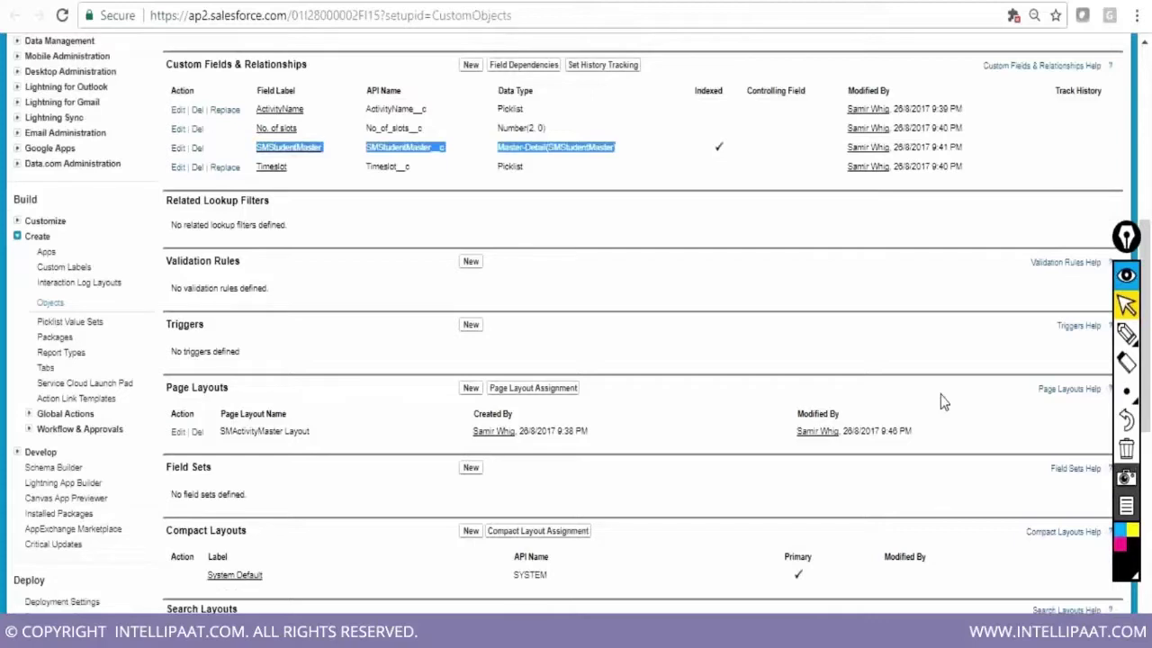
scroll(942, 402, down, 10)
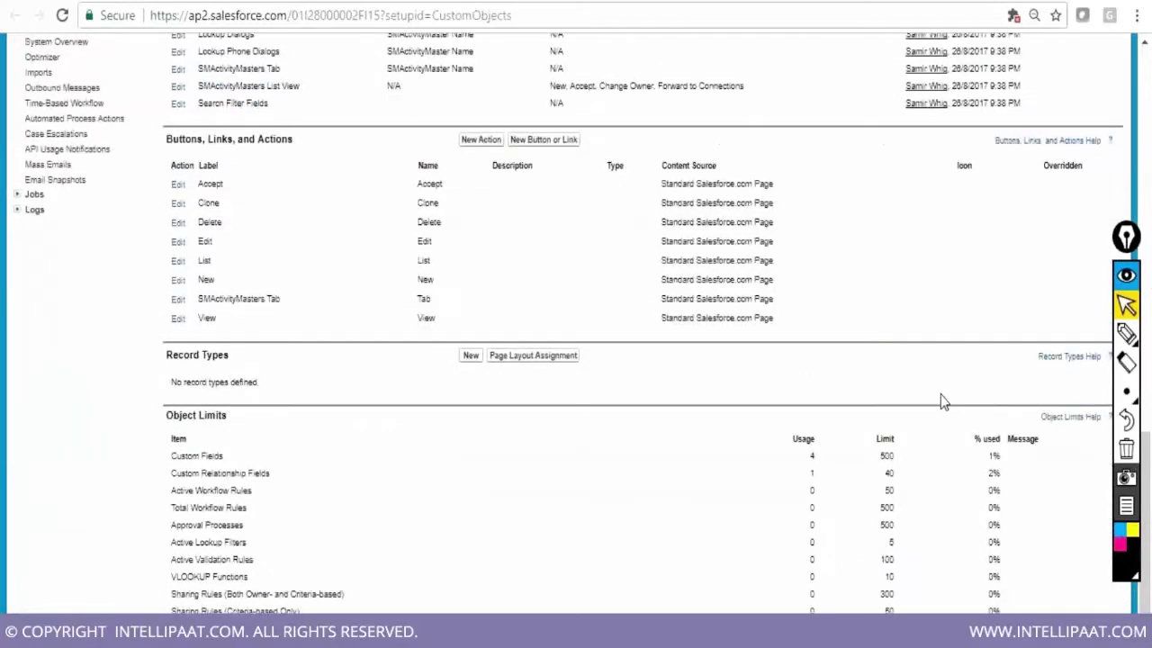
scroll(940, 401, down, 1)
double_click(812, 447)
double_click(887, 447)
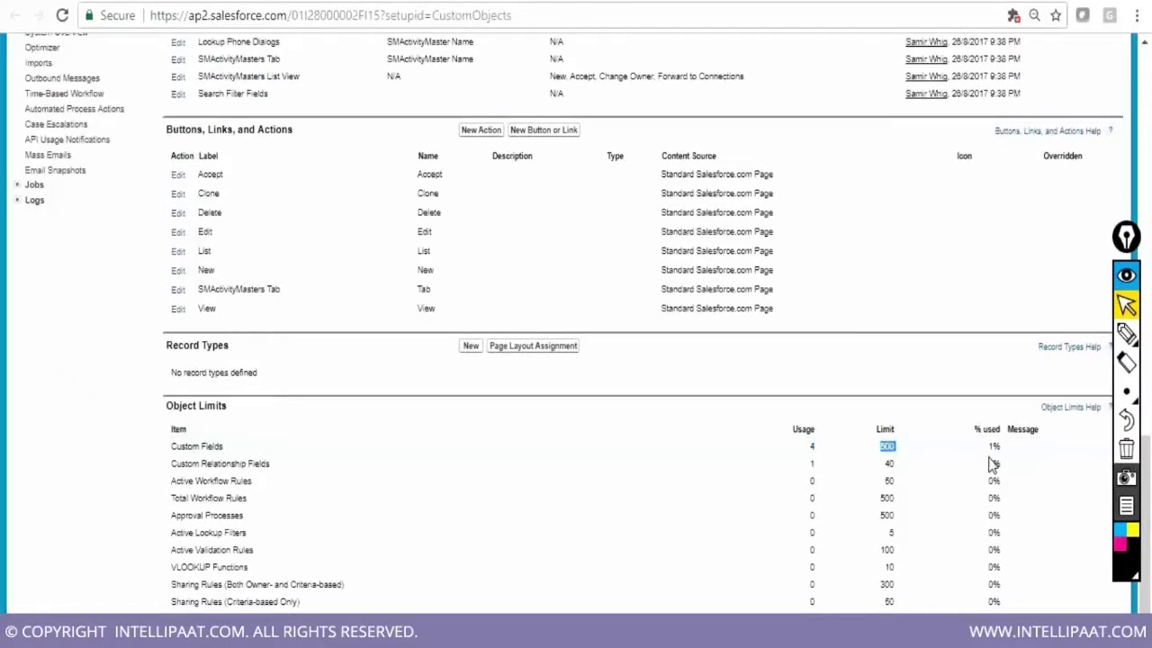
scroll(921, 513, up, 8)
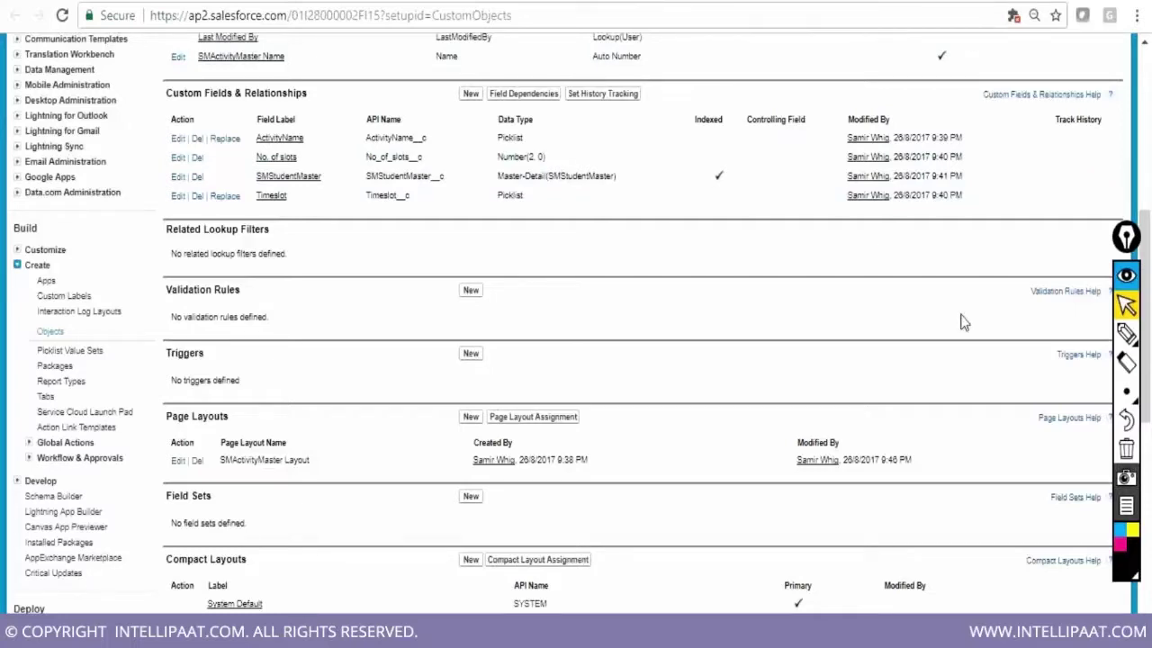
scroll(962, 323, down, 1)
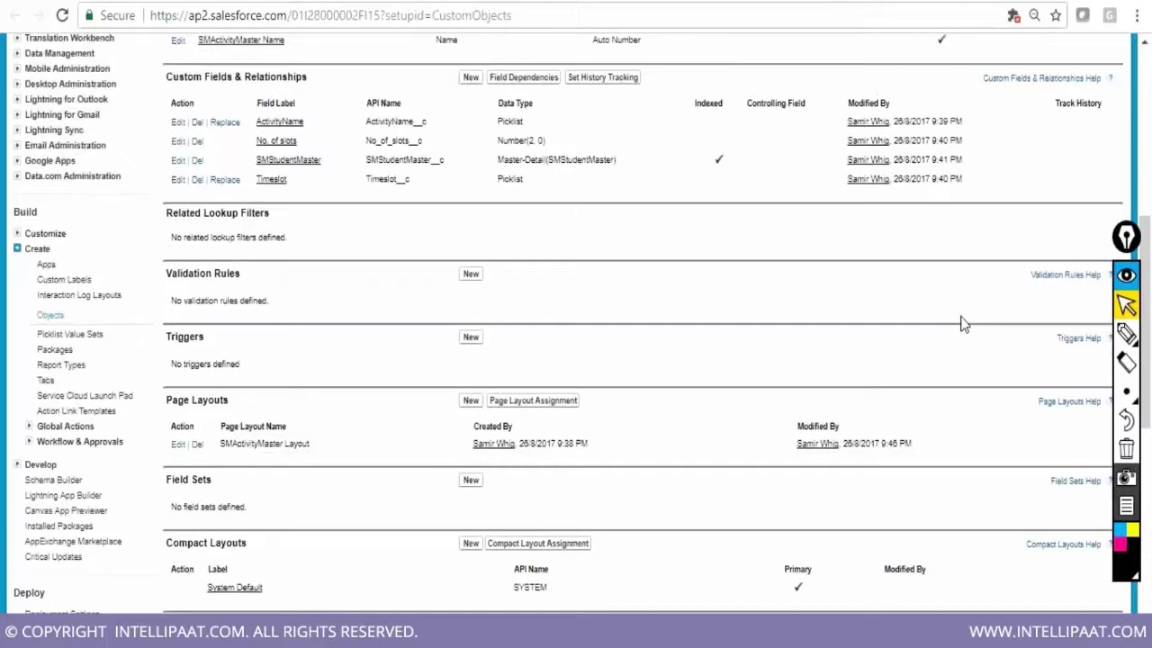
scroll(962, 324, down, 3)
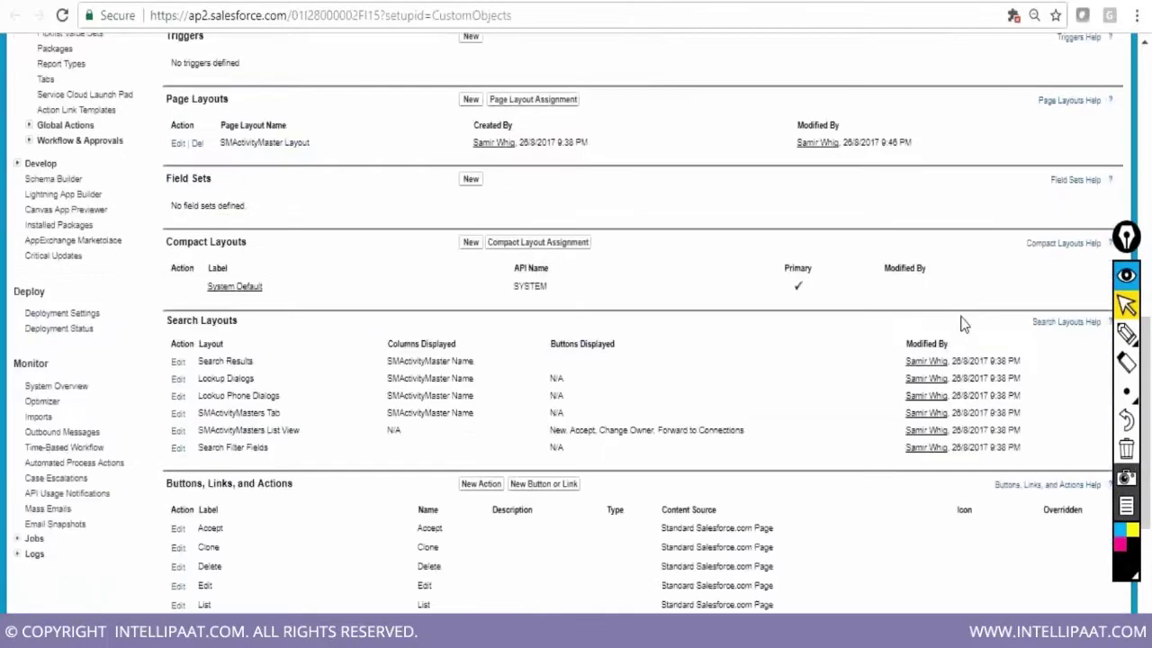
scroll(962, 324, down, 4)
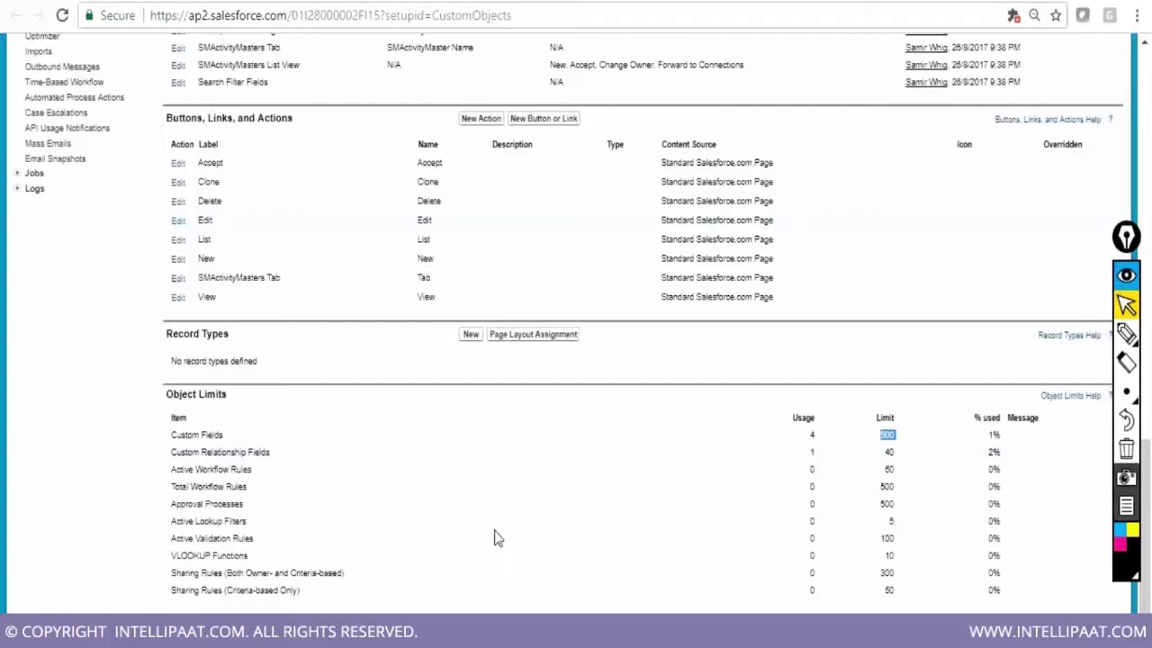
Add the question 'How many effective no. of custom fields can you have in a std/custom object?' to the notes
click(441, 632)
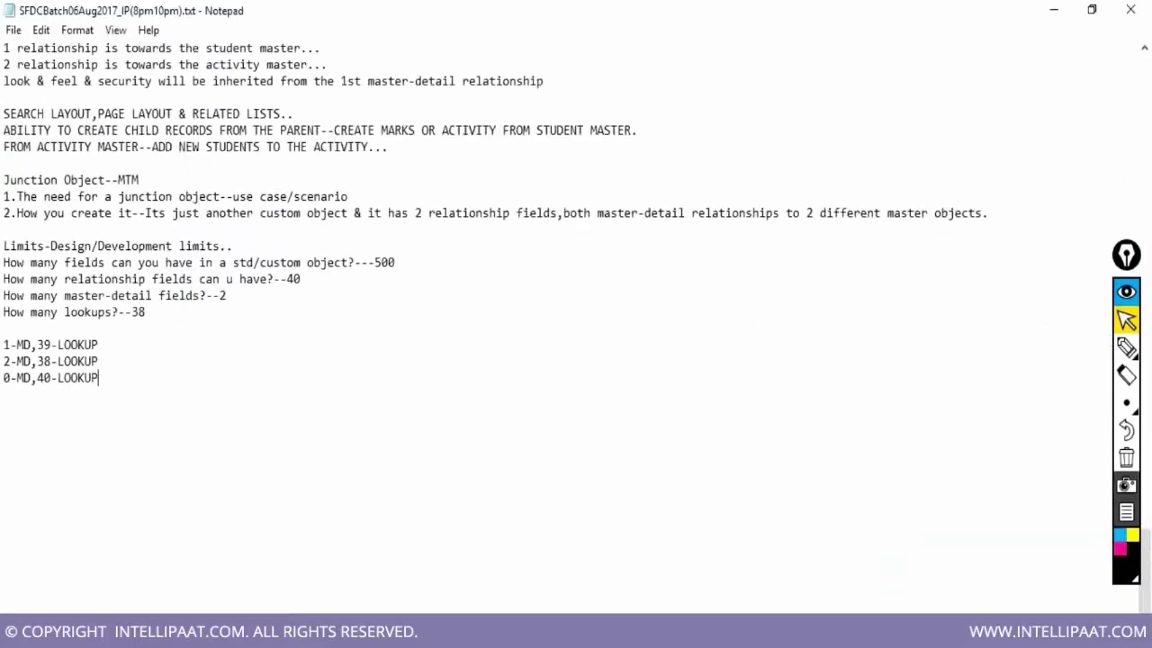
click(169, 310)
key(Return)
text(How m)
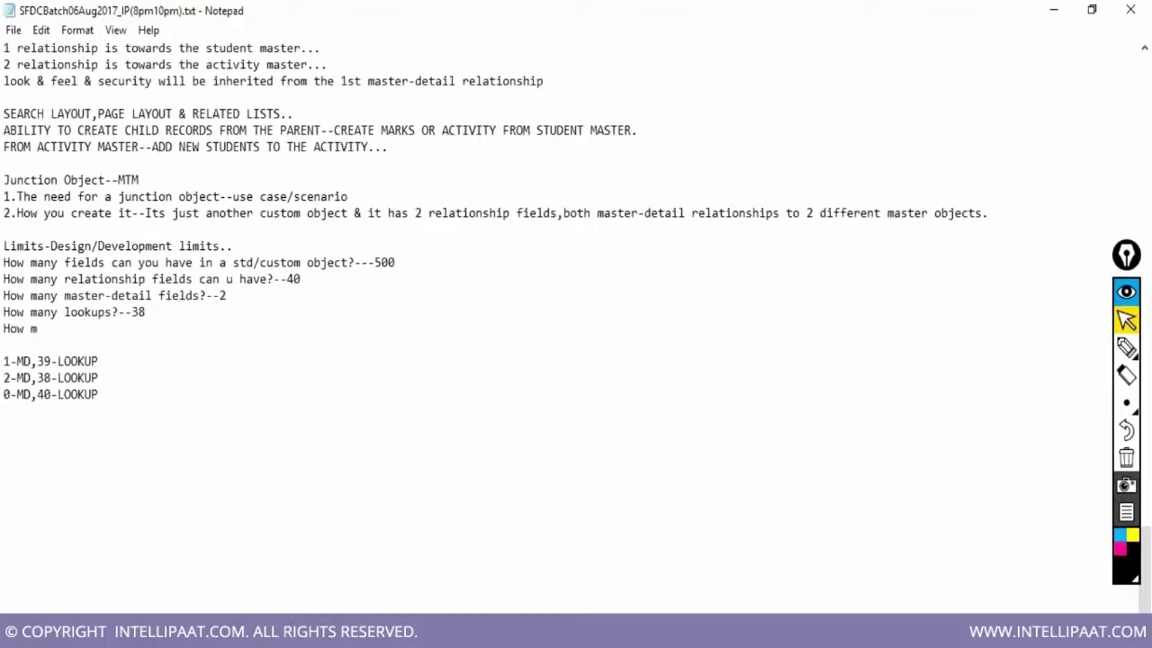
text(any effective no. of )
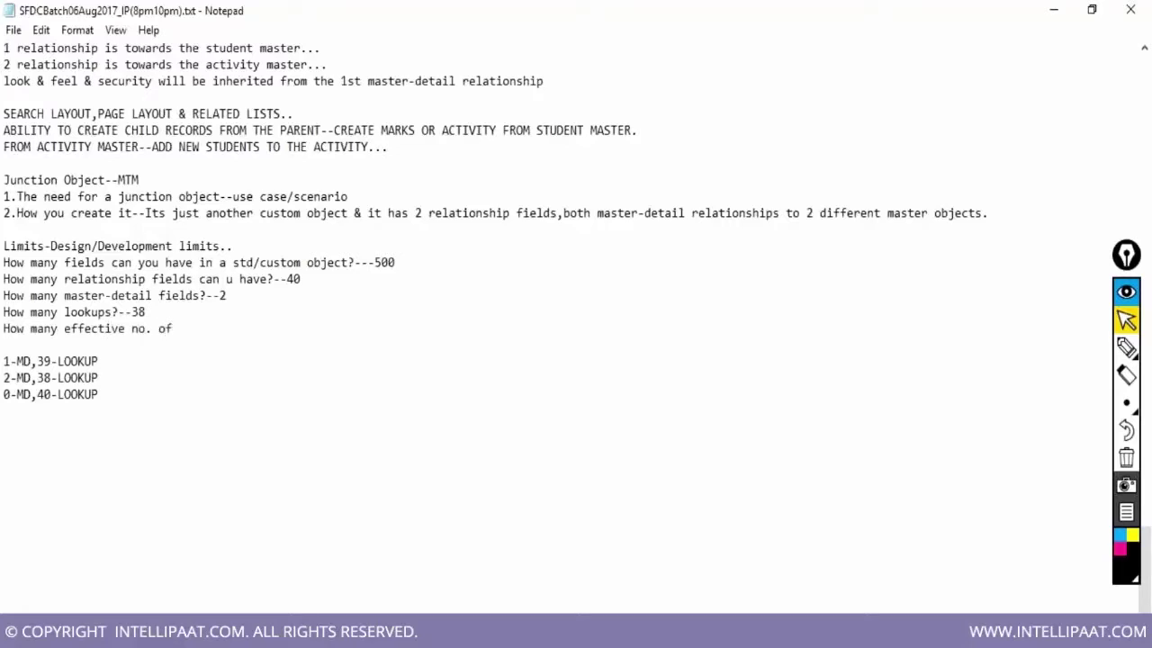
text(custom fields can you )
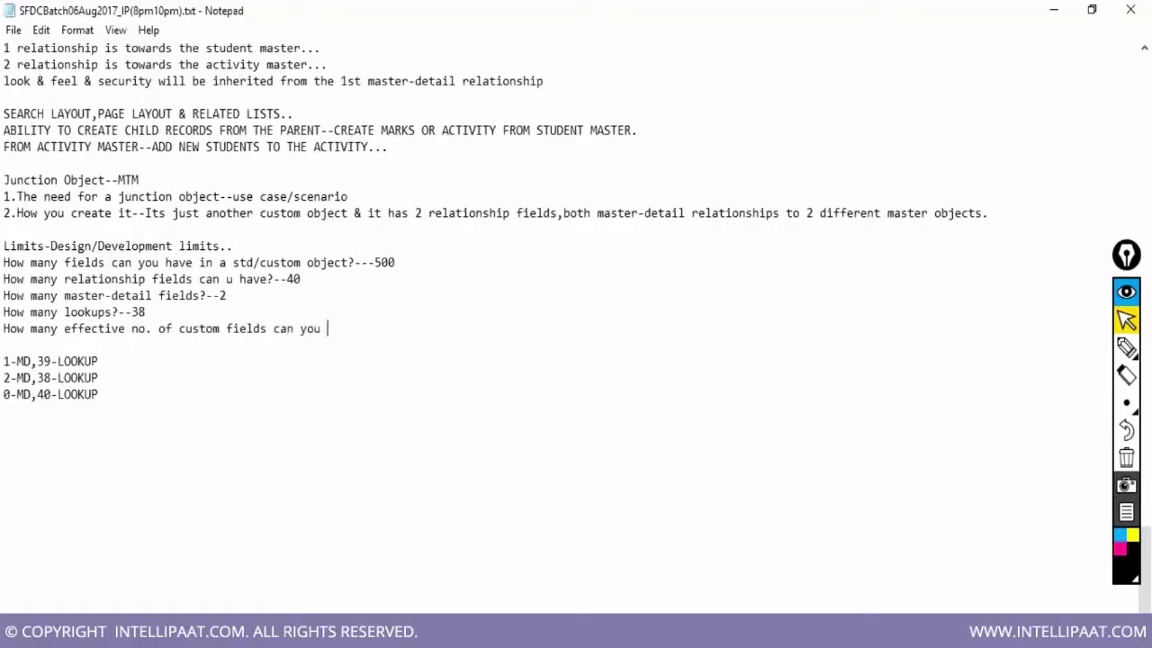
text(have in a std/custom )
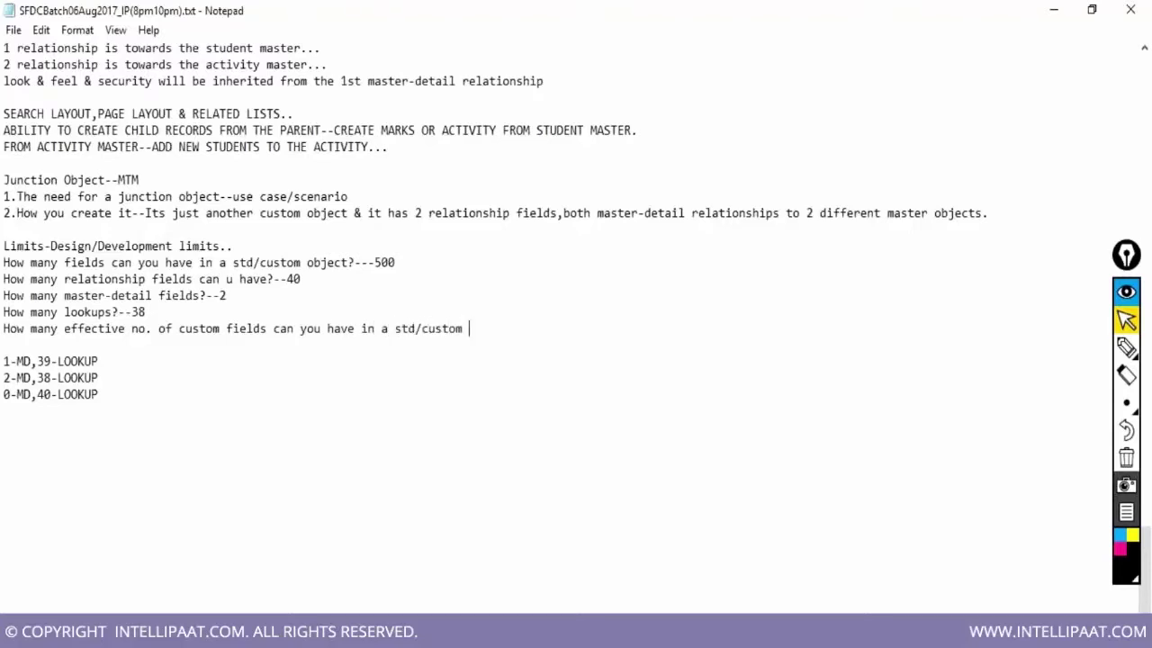
text(object?)
Answer it with '500-40=460' and '500+40=540' on separate lines
key(Return)
text(500-40)
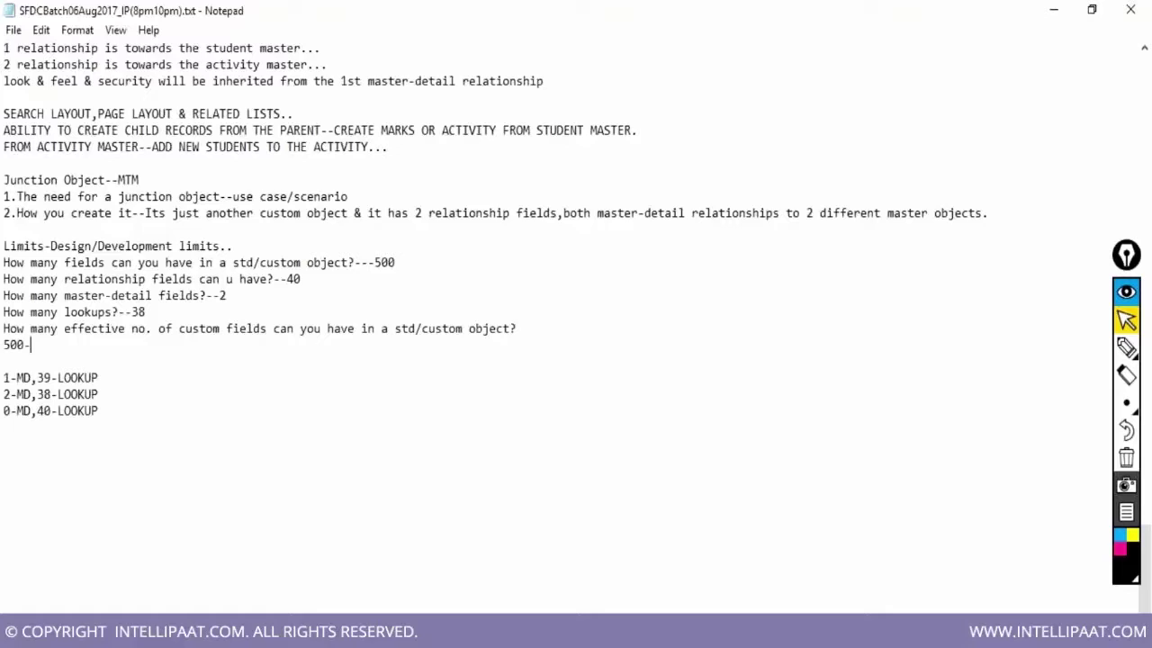
text(=460)
key(Return)
text(500+40=540)
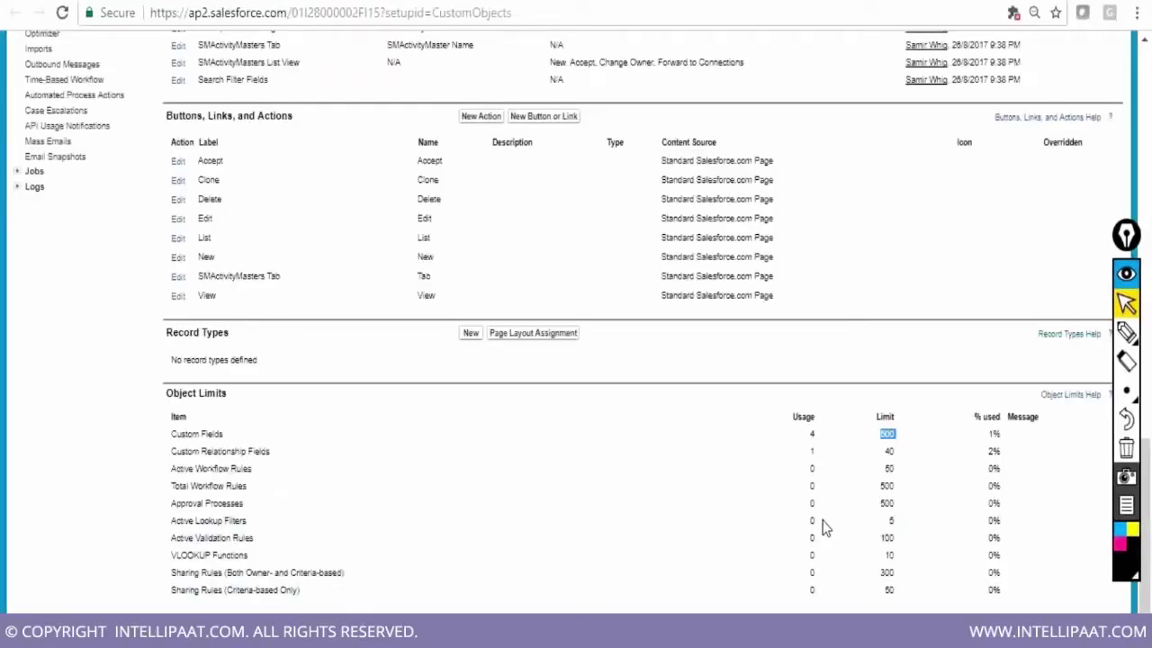
click(450, 632)
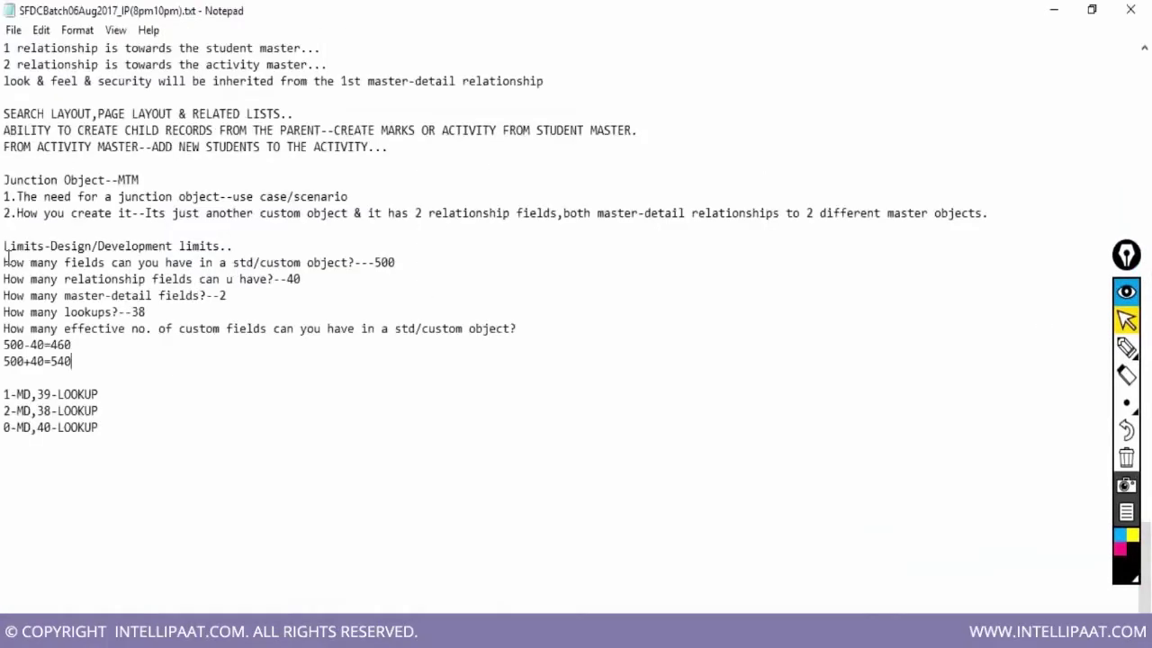
Highlight the total fields question and the effective custom fields question in the notes
drag(3, 262, 396, 261)
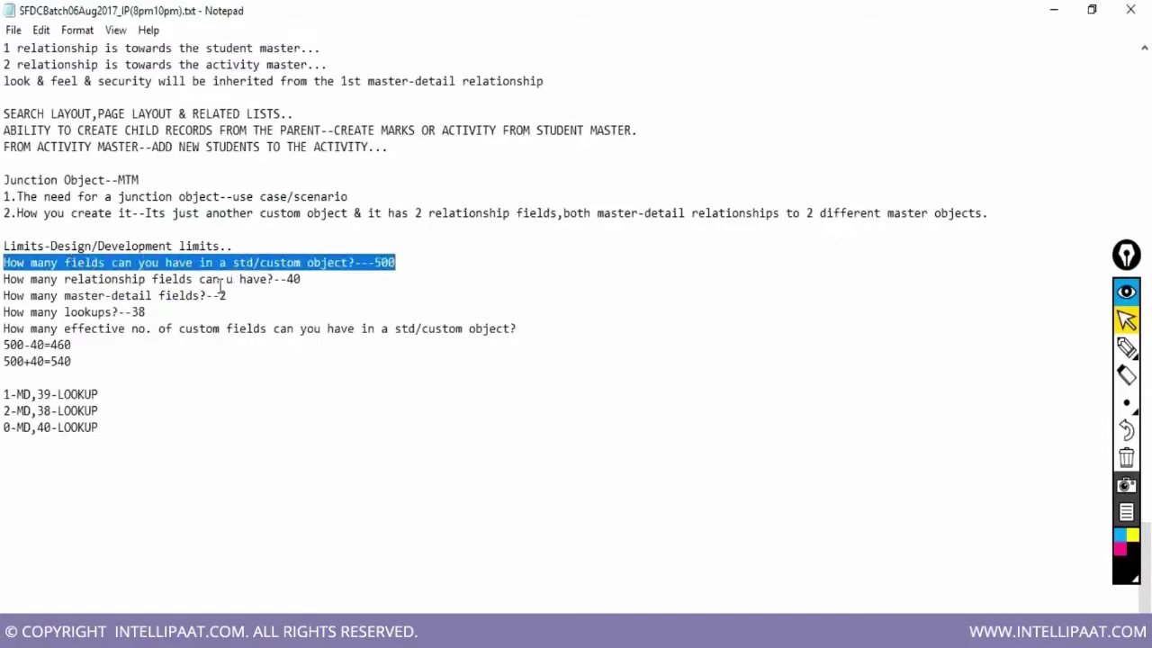
click(224, 430)
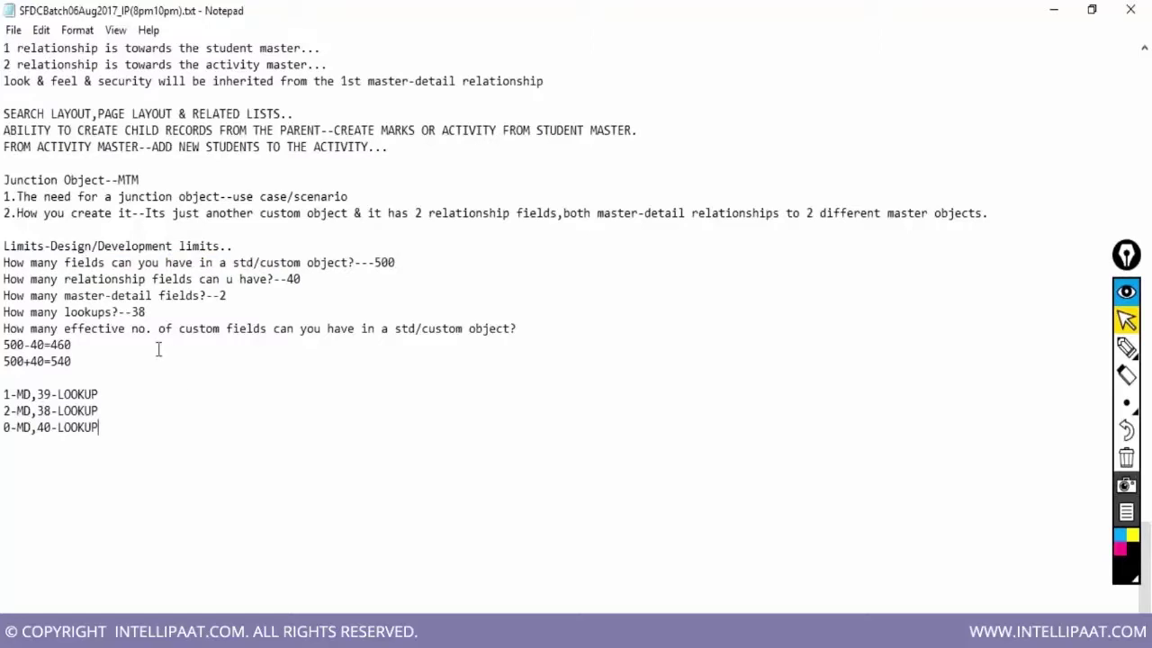
drag(3, 328, 190, 388)
click(191, 390)
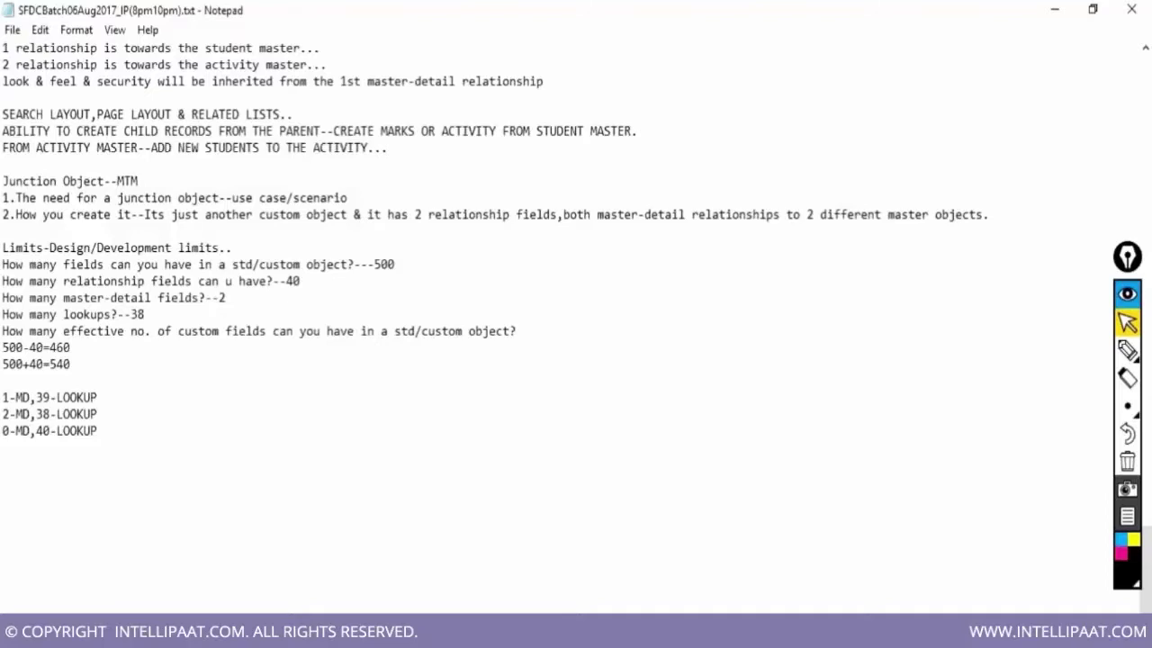
Delete the '500+40=540' line and select the whole Limits section of the notes
drag(3, 364, 61, 365)
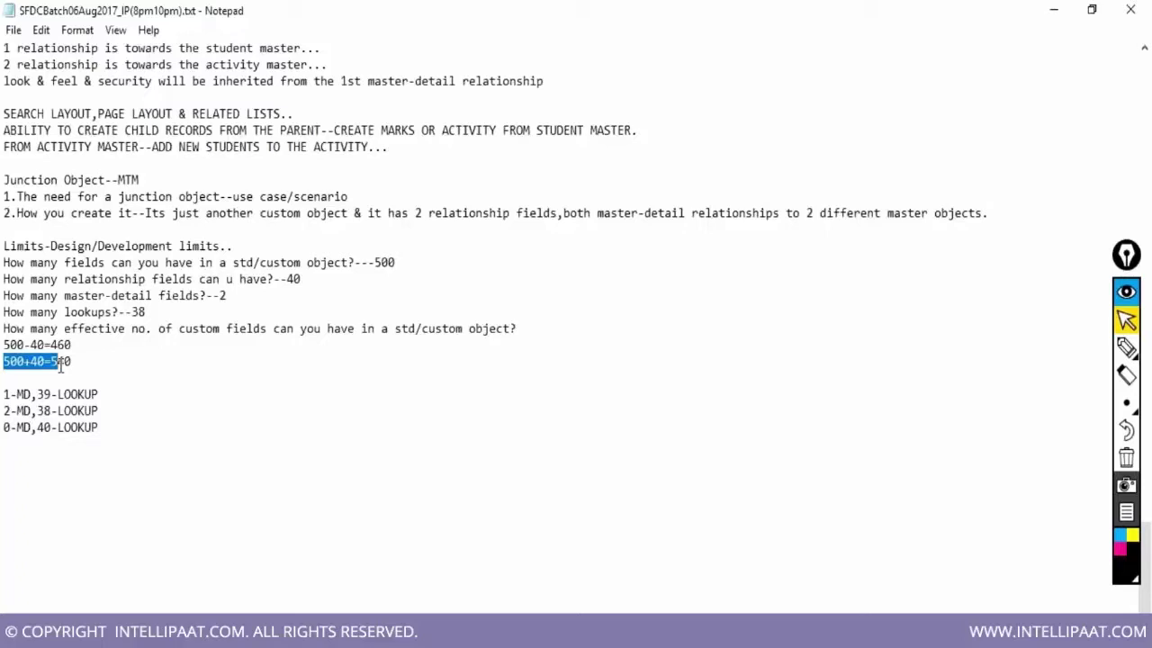
drag(61, 363, 84, 370)
key(Delete)
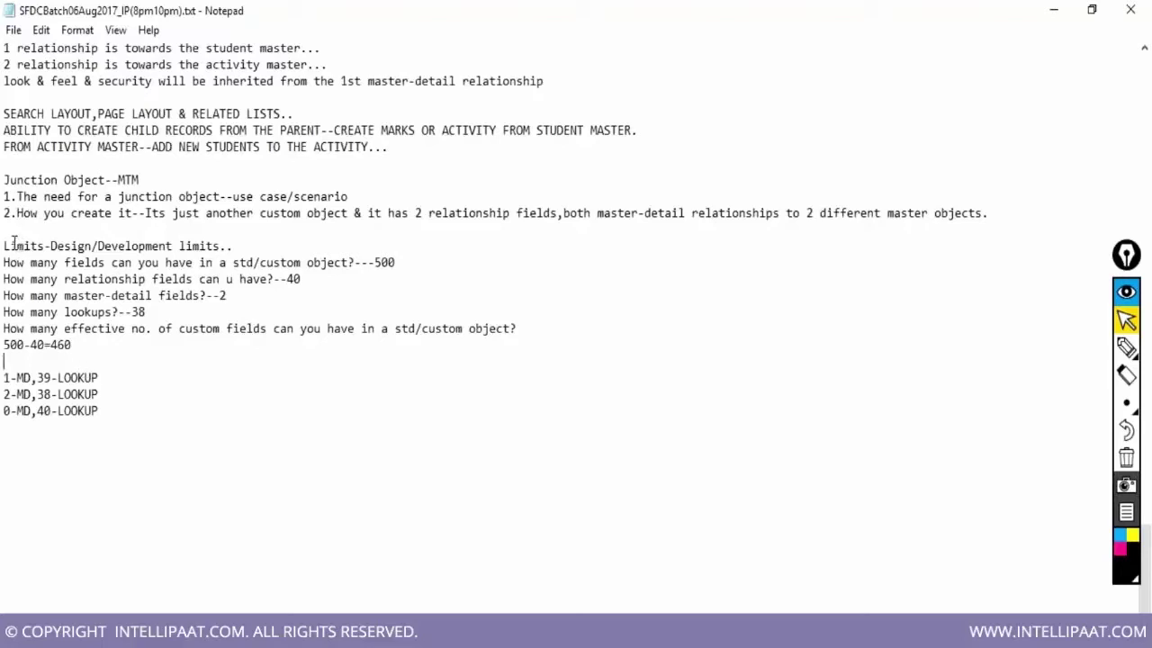
drag(2, 243, 110, 410)
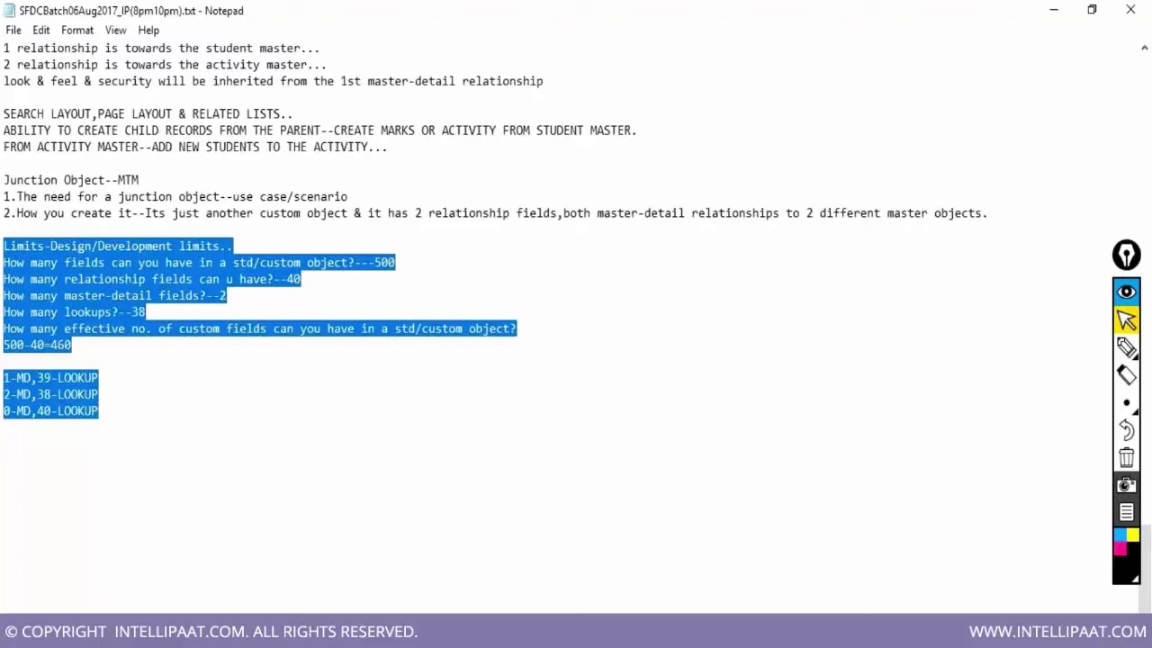
Save the Notepad notes and return to the Salesforce object's Object Limits table
click(14, 31)
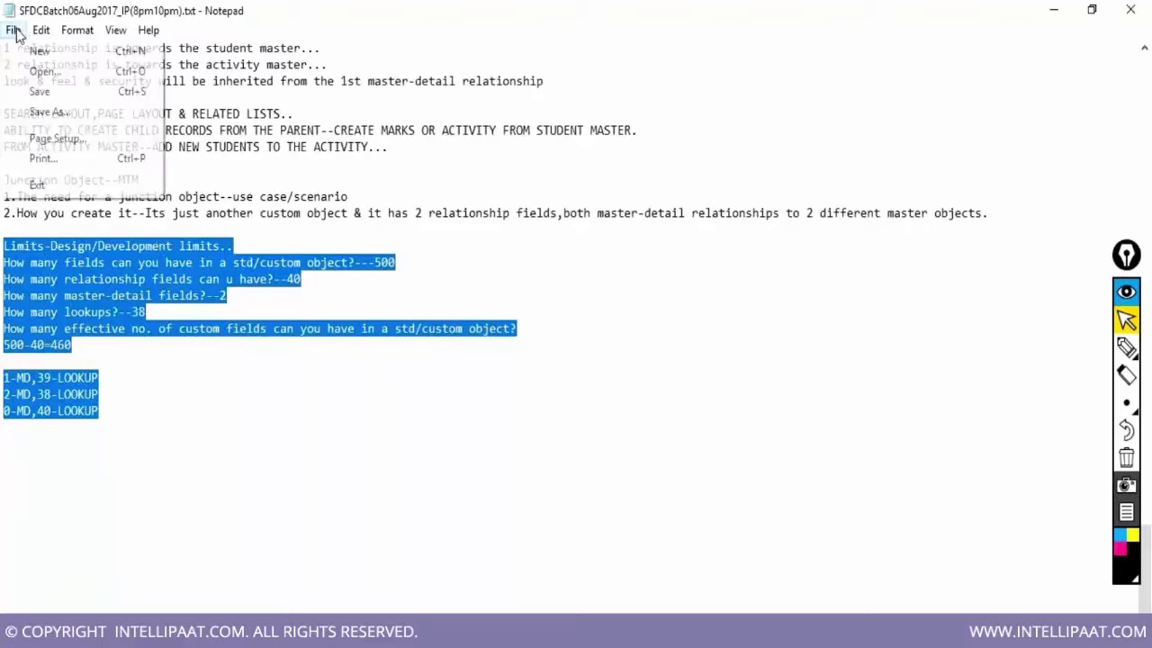
click(40, 91)
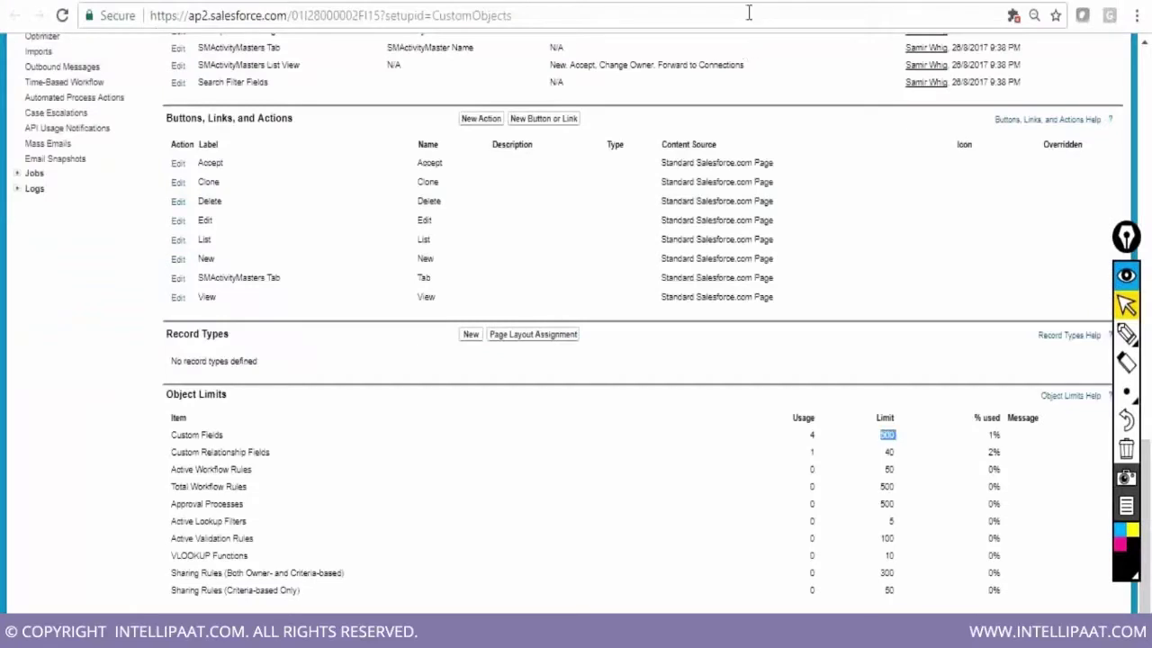
scroll(907, 324, up, 1)
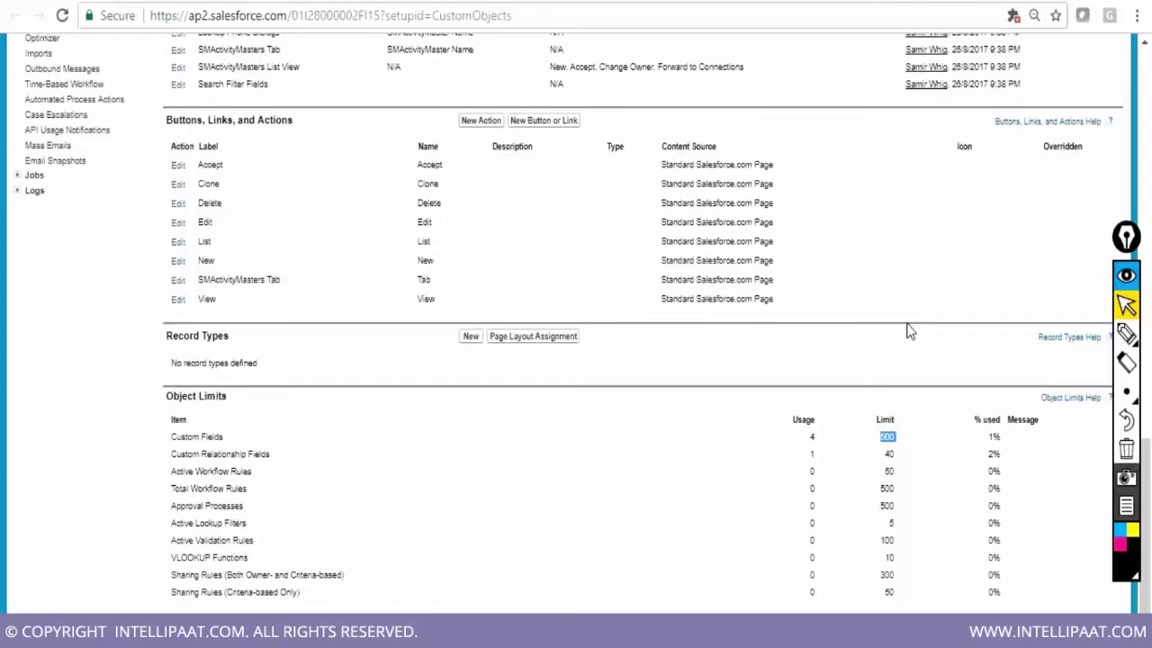
scroll(907, 331, up, 5)
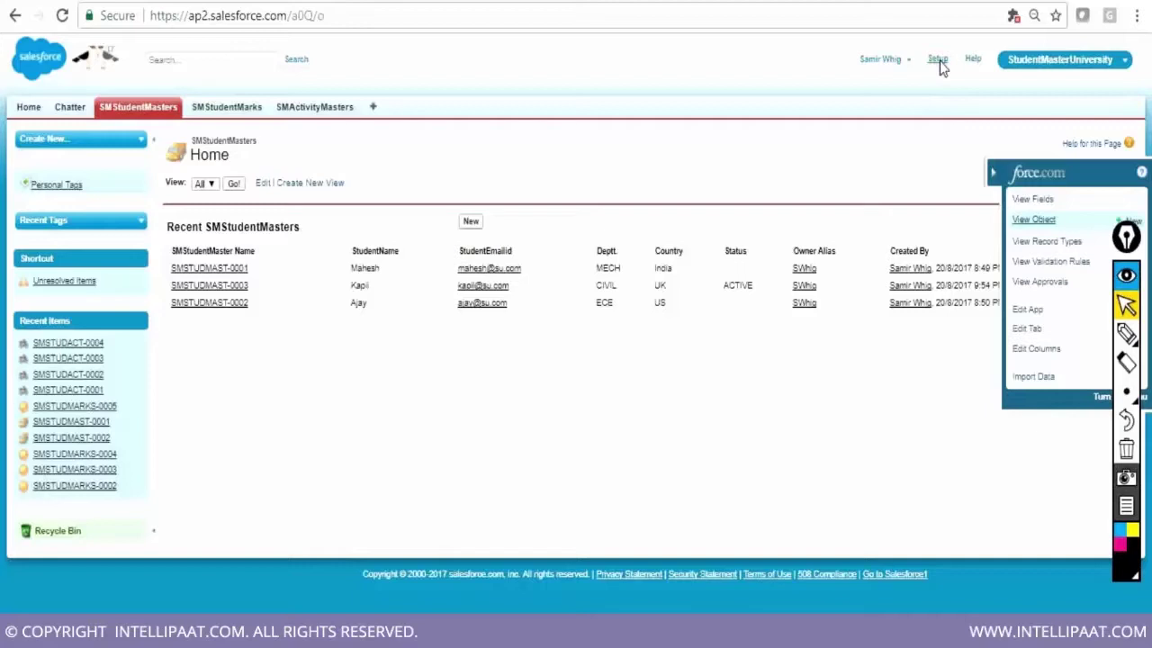
Go via Setup back to the SMStudentMasters tab and open the user name menu
click(938, 60)
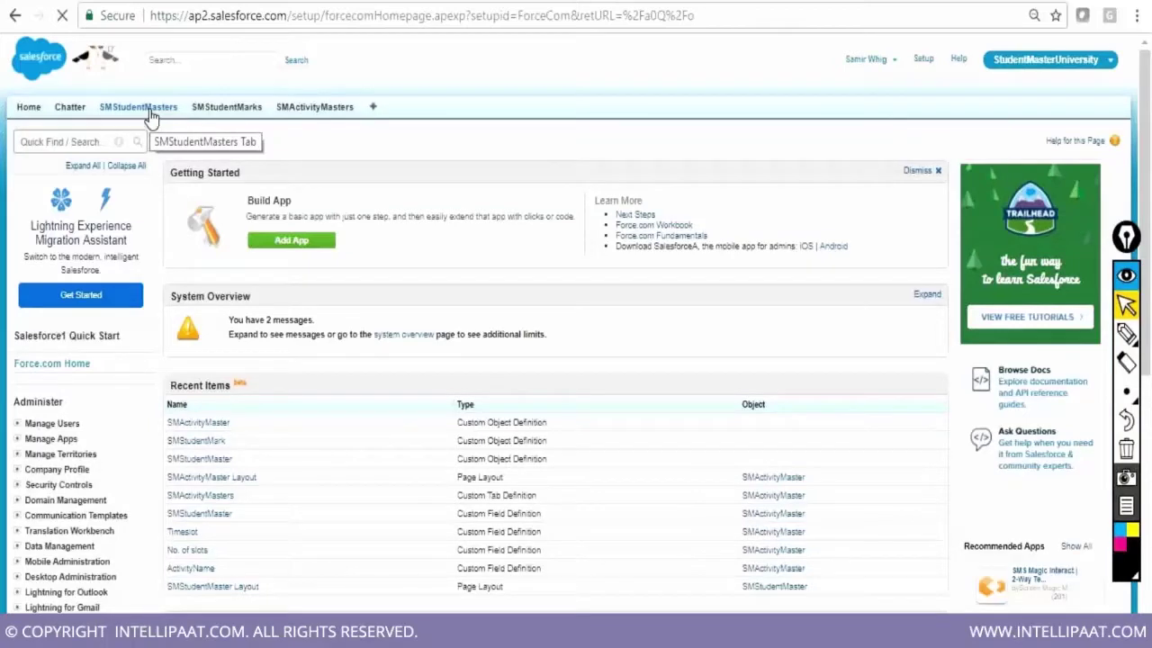
click(144, 108)
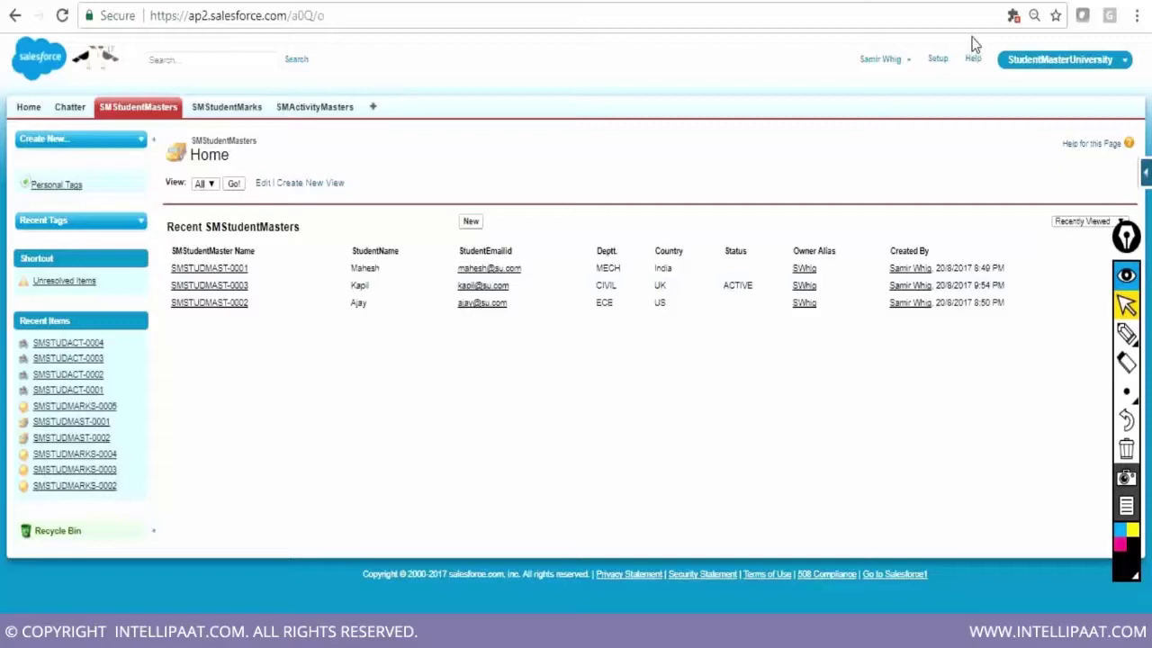
click(902, 69)
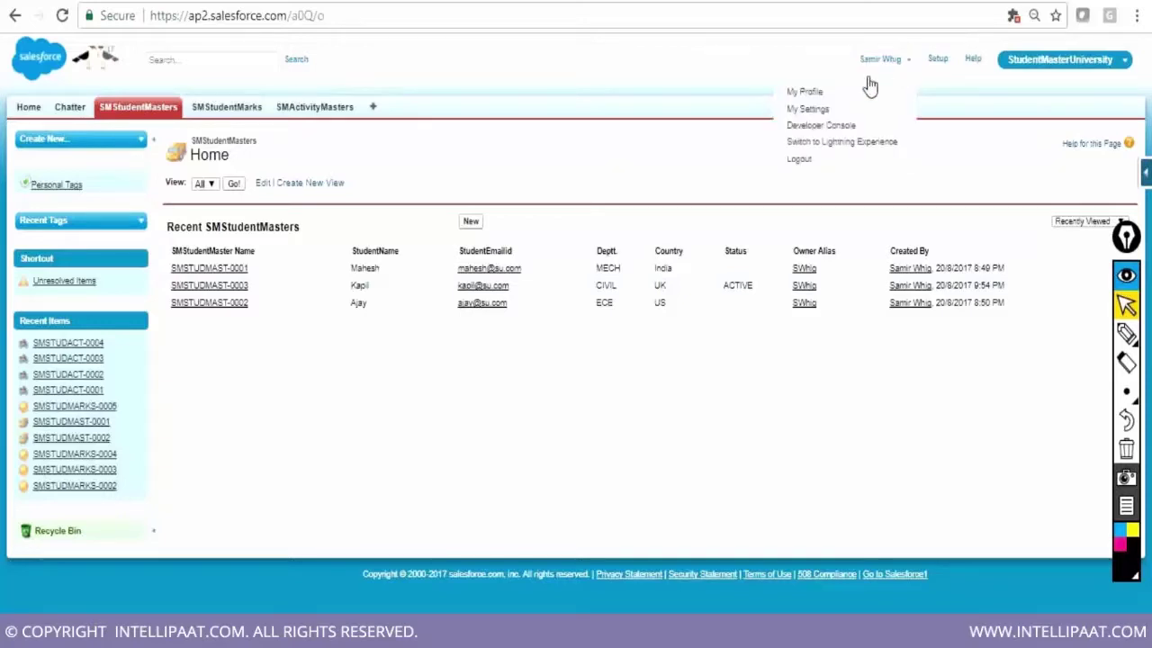
click(820, 127)
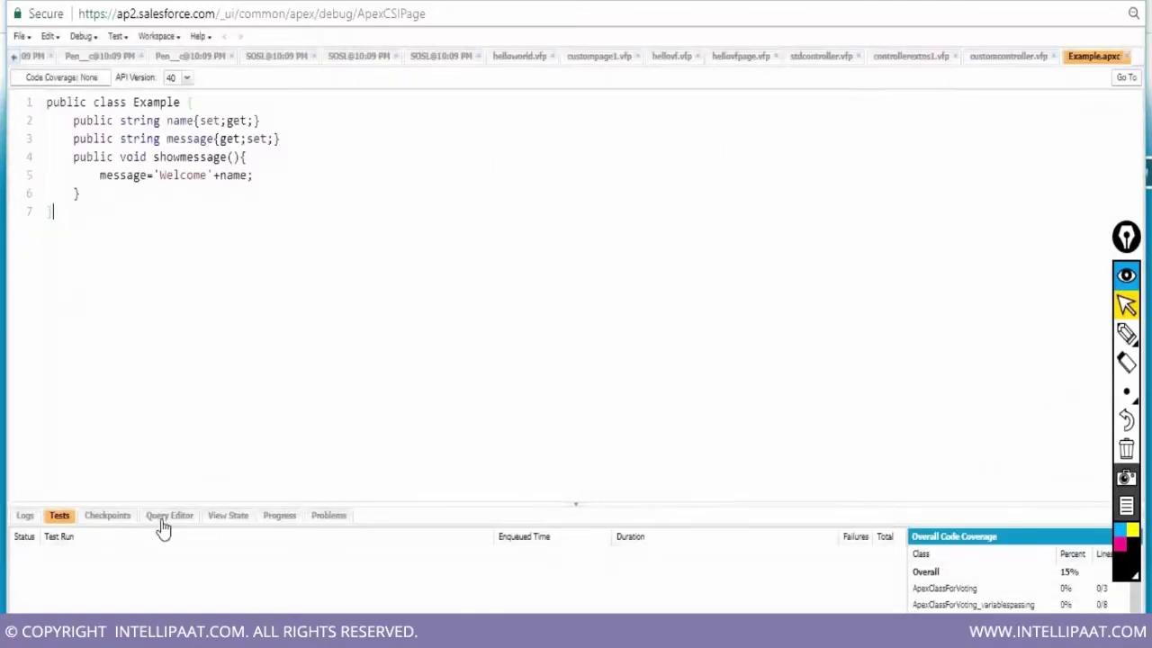
click(169, 516)
click(29, 537)
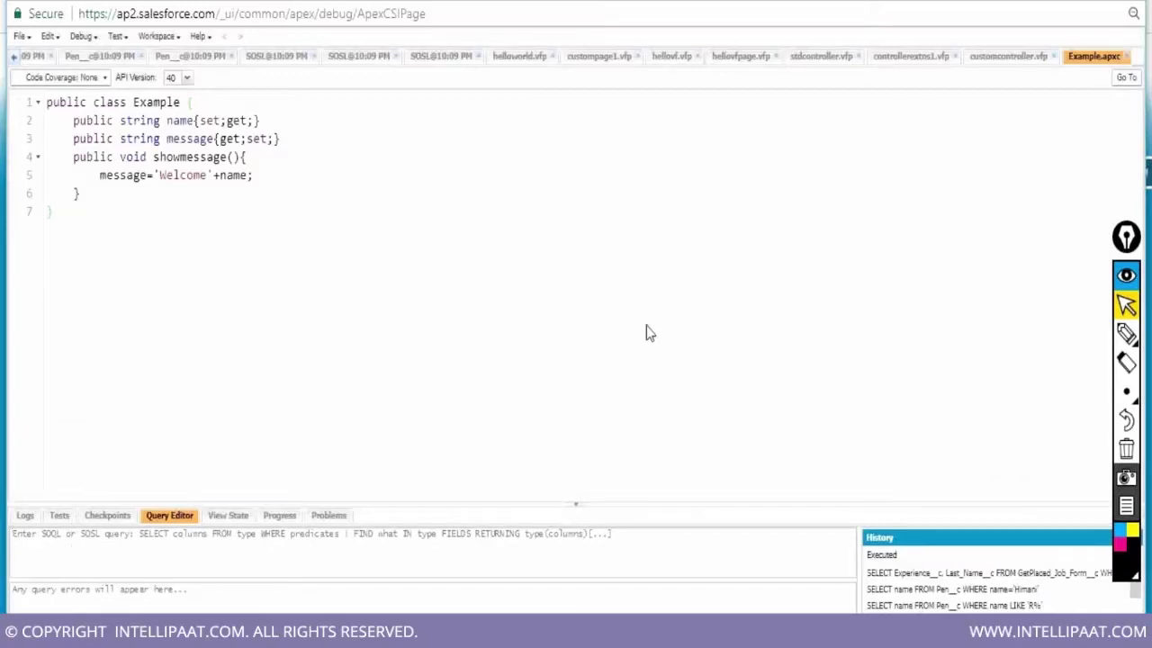
click(14, 56)
click(13, 57)
click(14, 57)
click(13, 57)
click(14, 57)
click(13, 58)
click(13, 58)
click(13, 57)
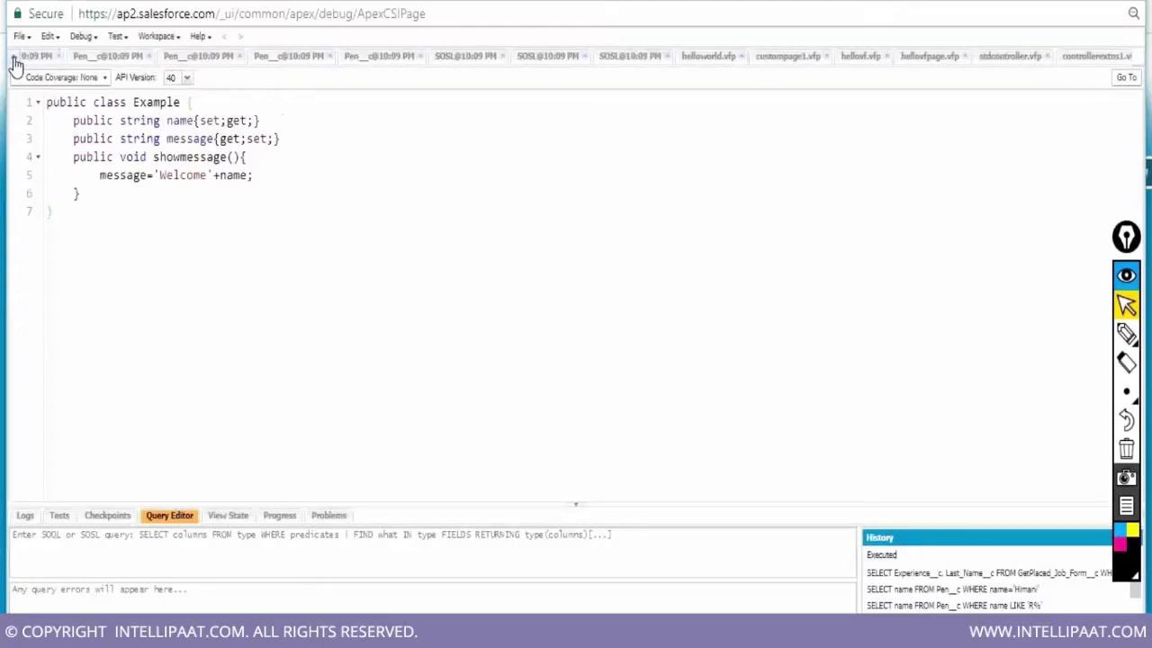
click(14, 58)
click(14, 58)
click(14, 57)
click(13, 57)
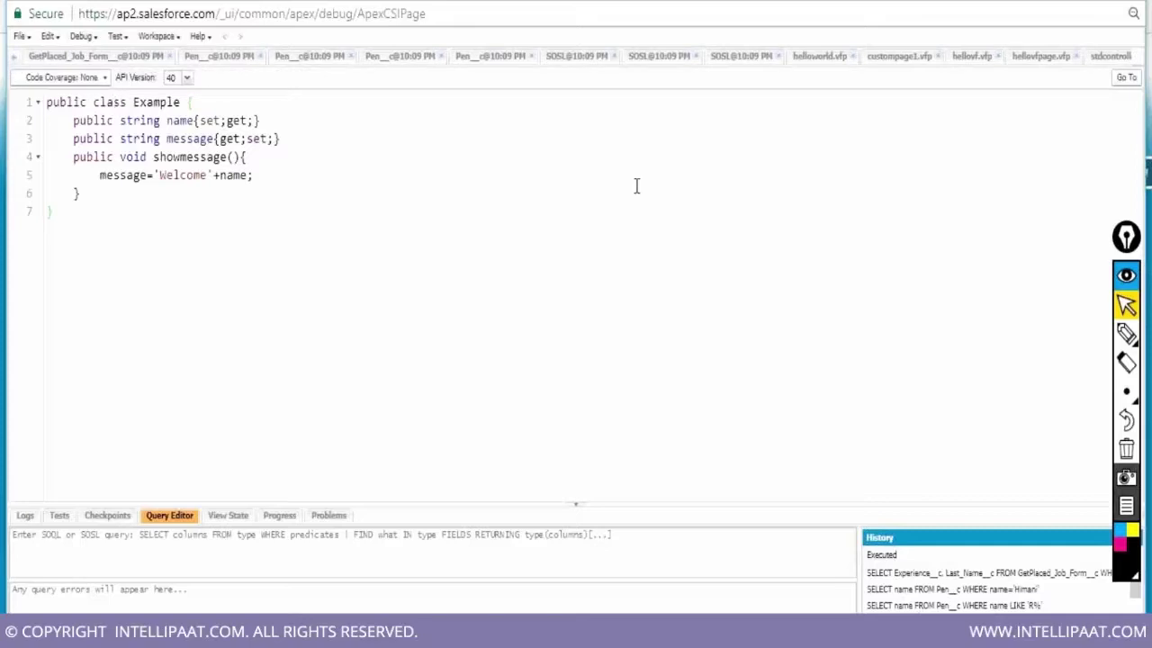
click(1027, 1)
click(126, 59)
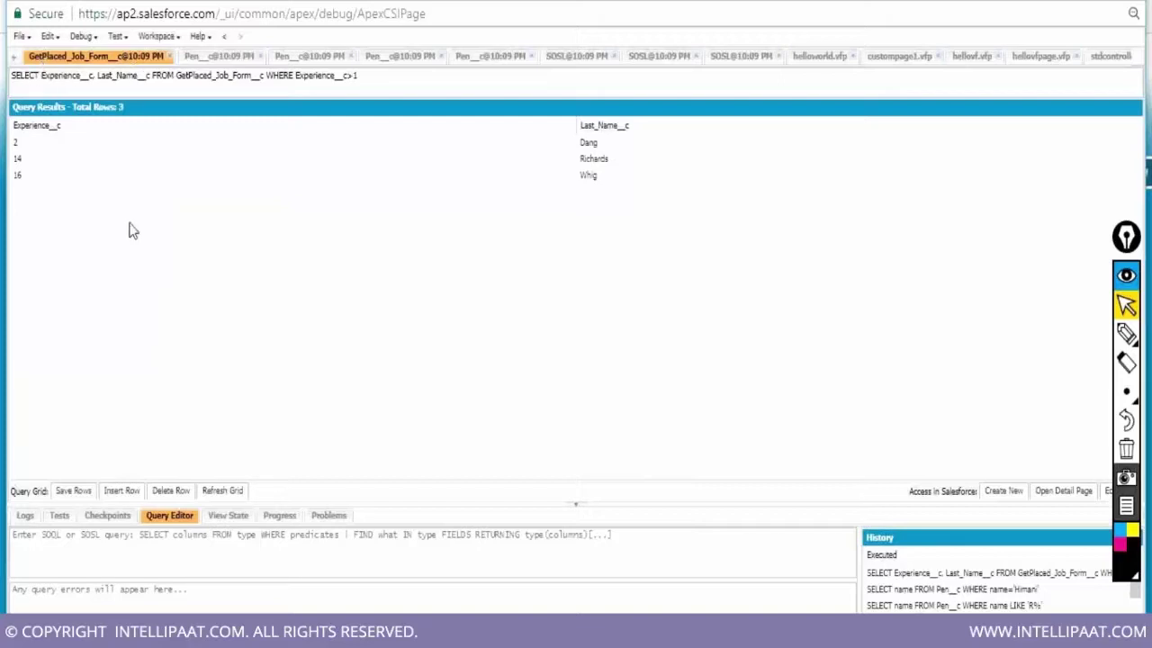
click(219, 57)
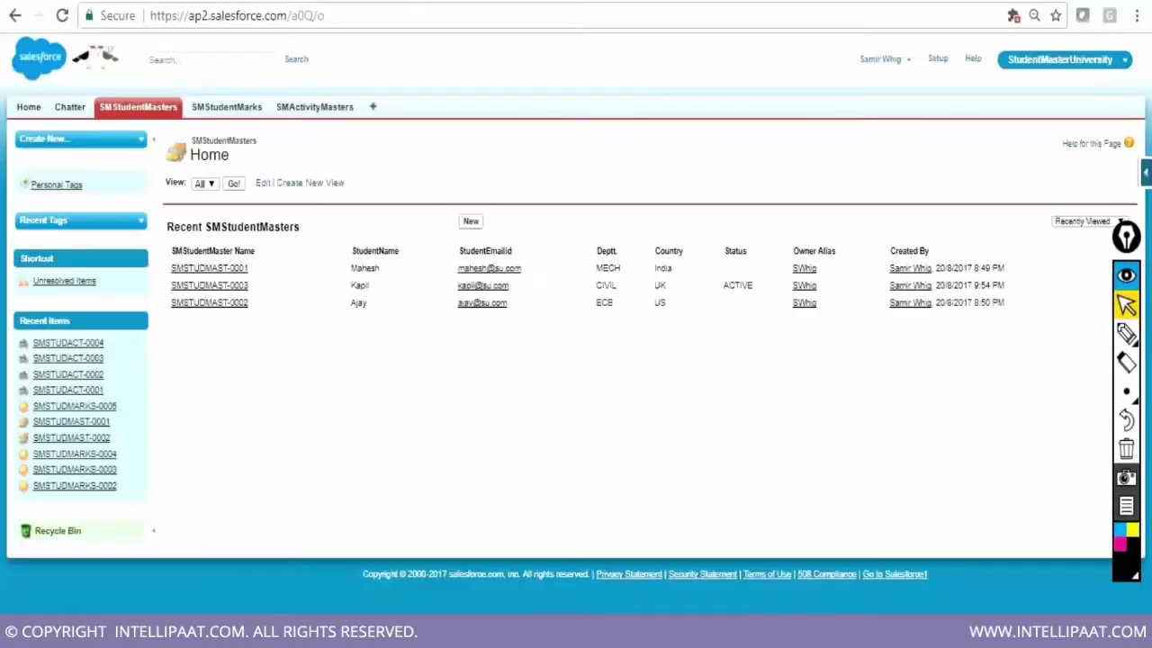
Switch the app from StudentMasterUniversity to GetPlacedJob.com
click(1103, 63)
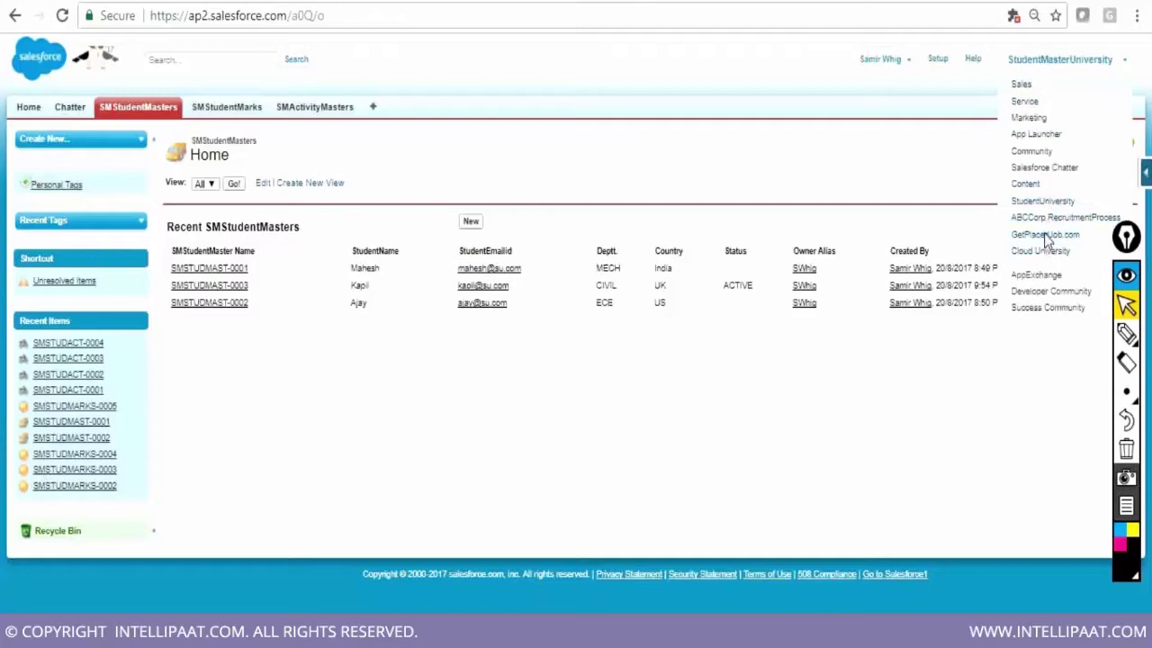
click(1045, 235)
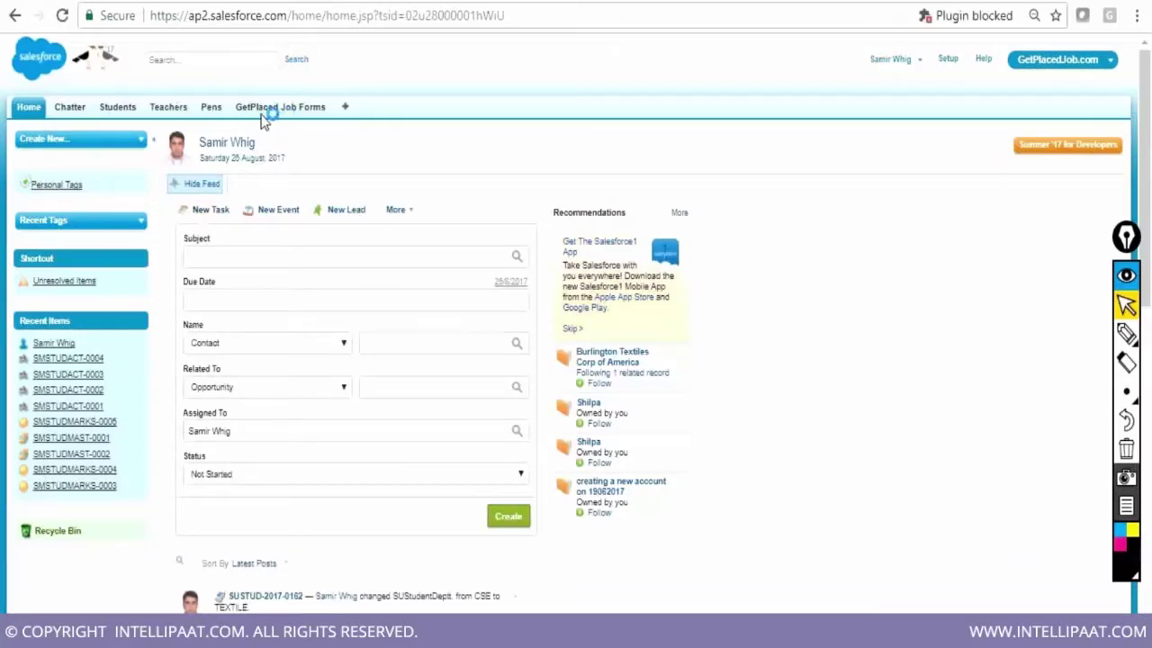
click(114, 109)
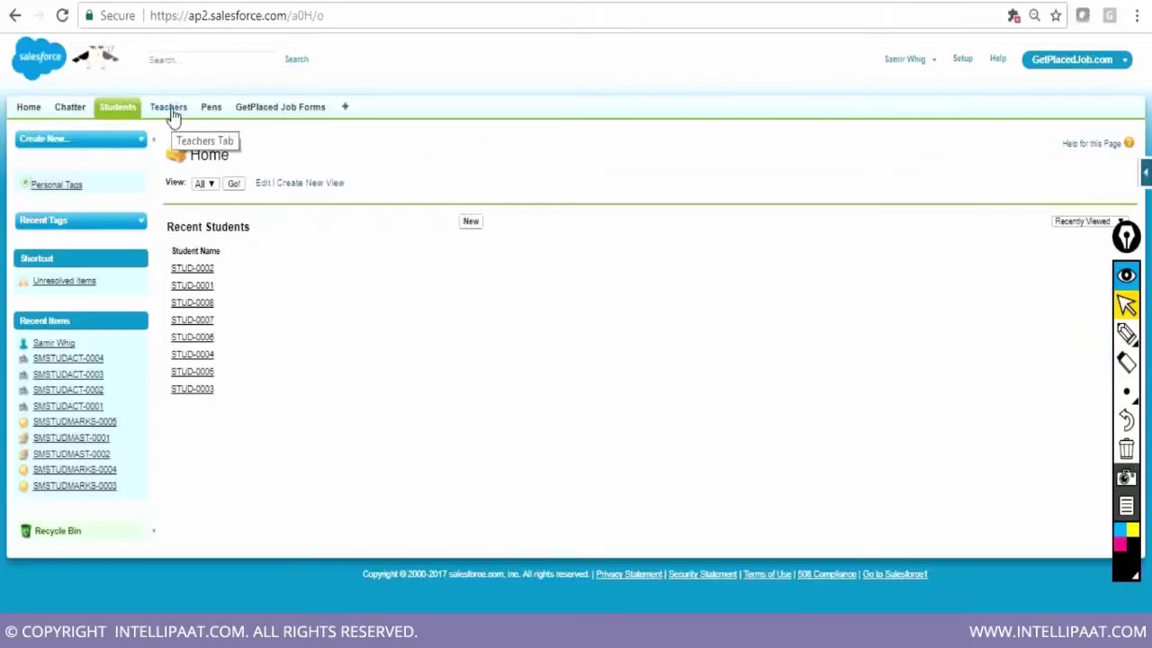
click(212, 112)
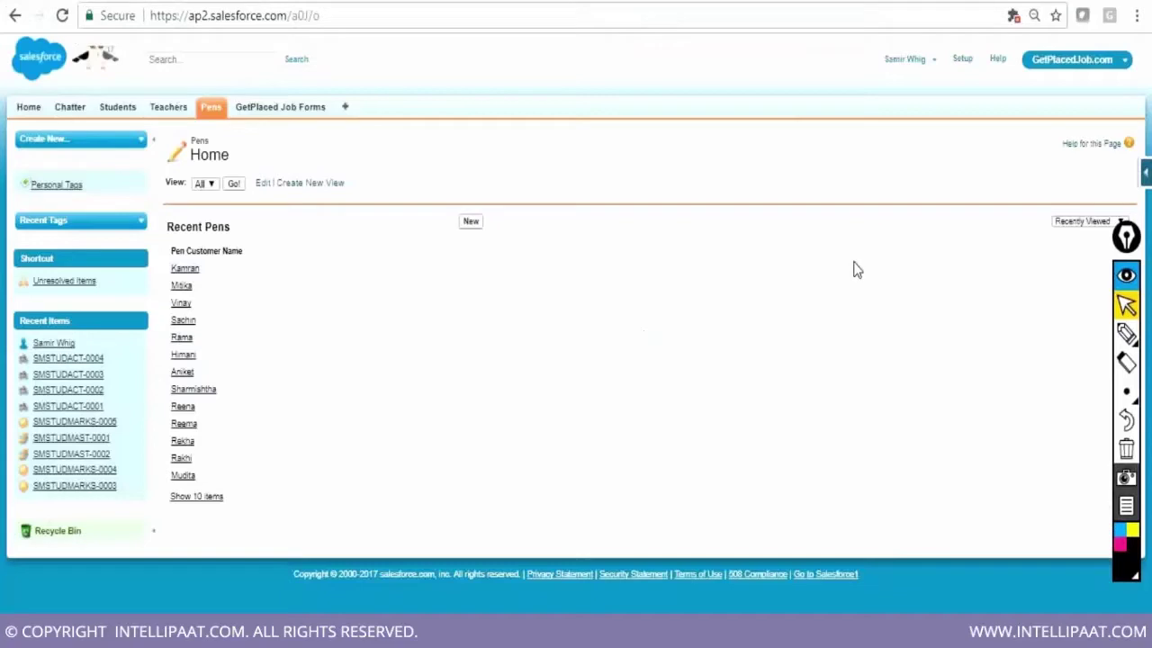
click(1147, 176)
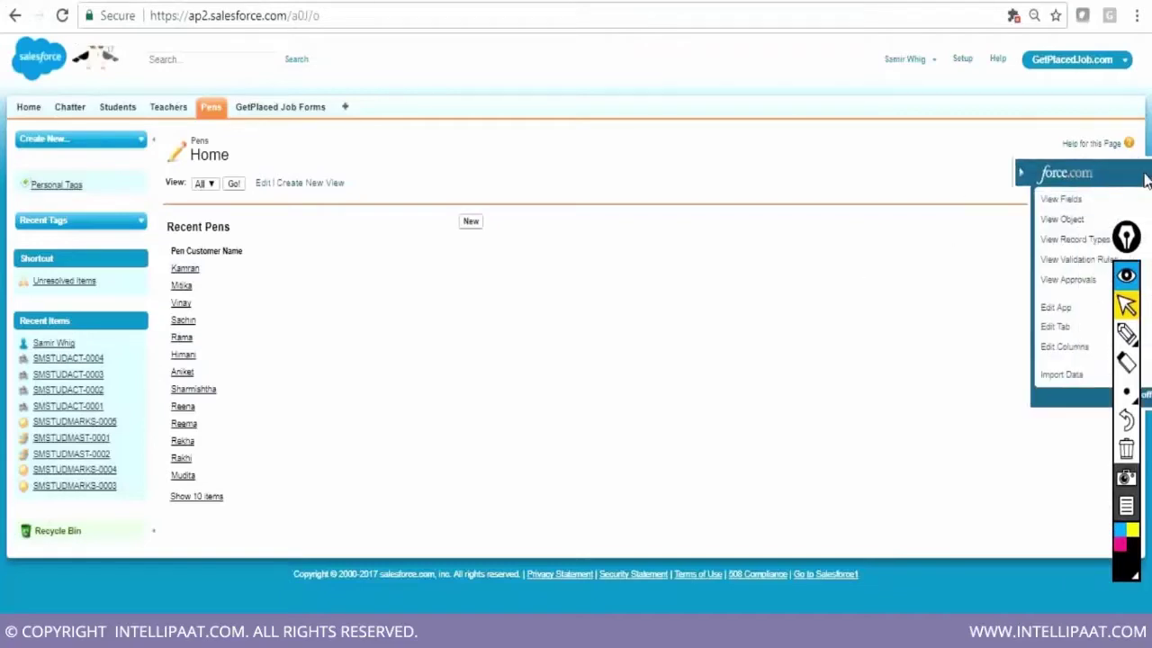
click(1039, 223)
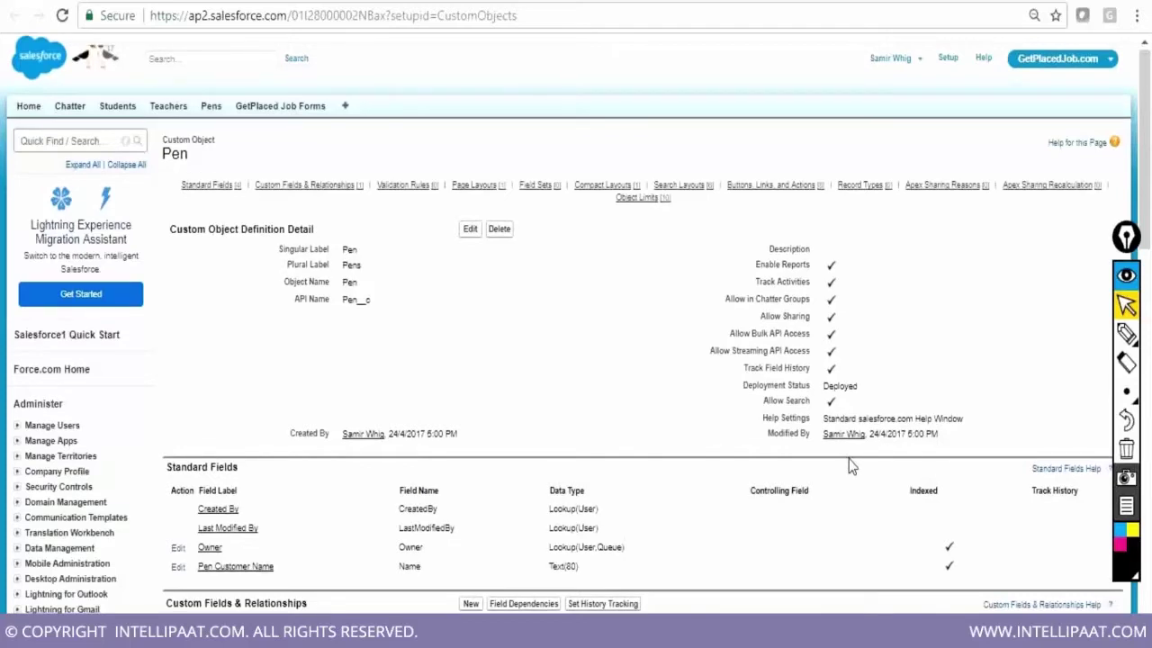
scroll(228, 463, down, 2)
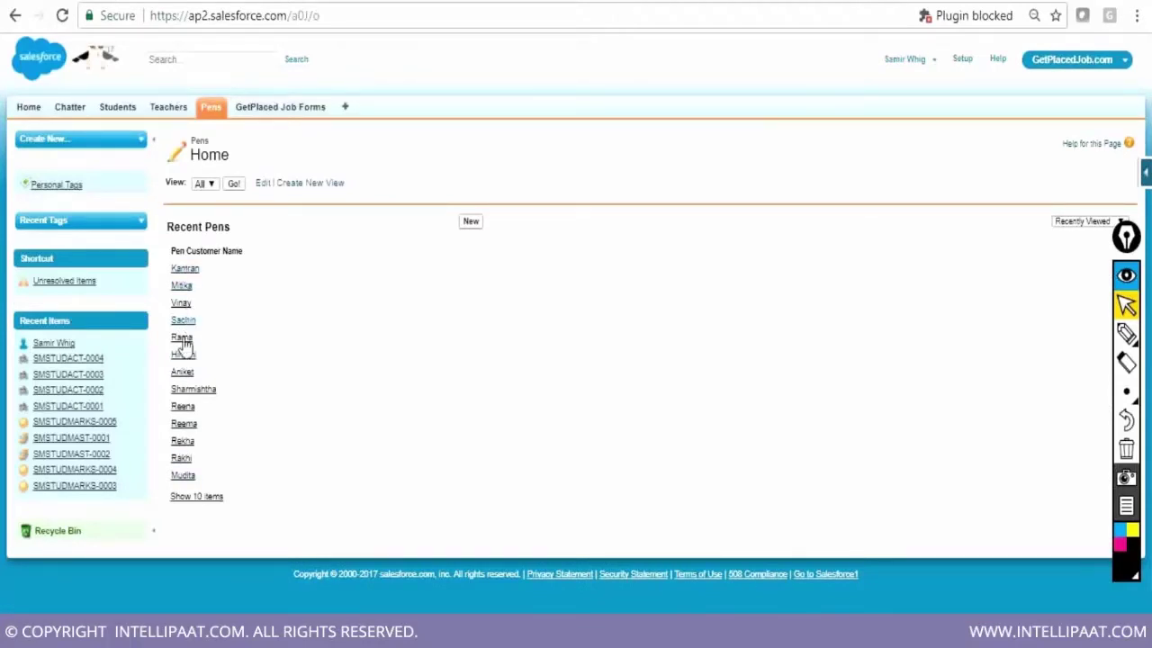
Open a recent Pen record and re-save it through Edit with Price 130
click(183, 338)
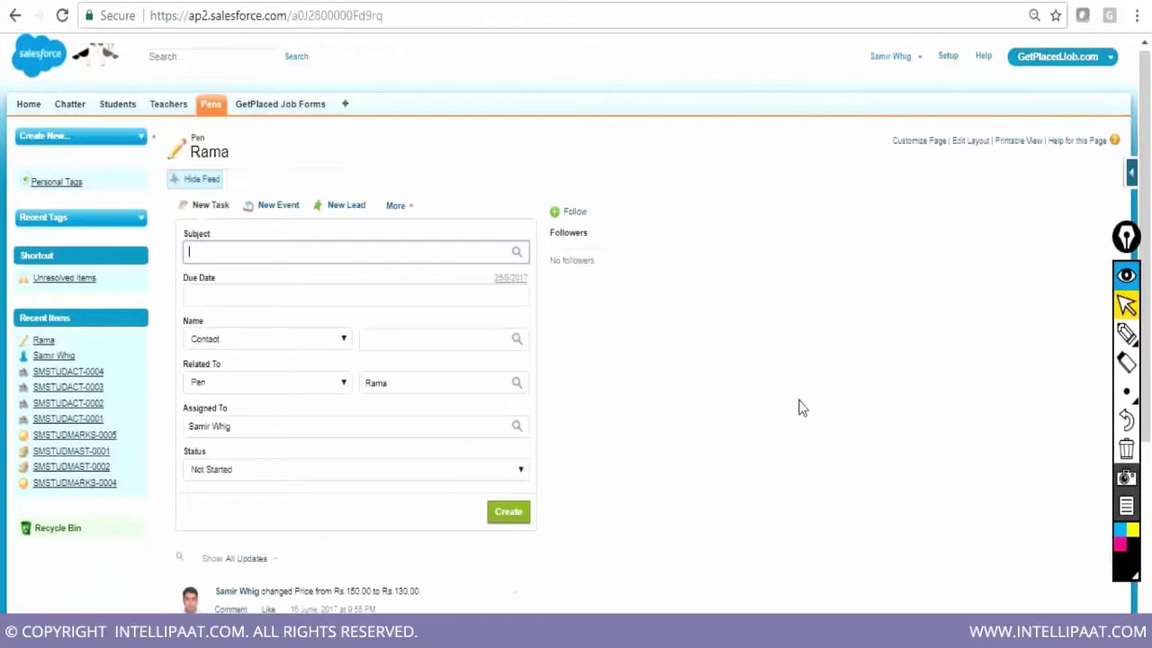
scroll(803, 409, down, 3)
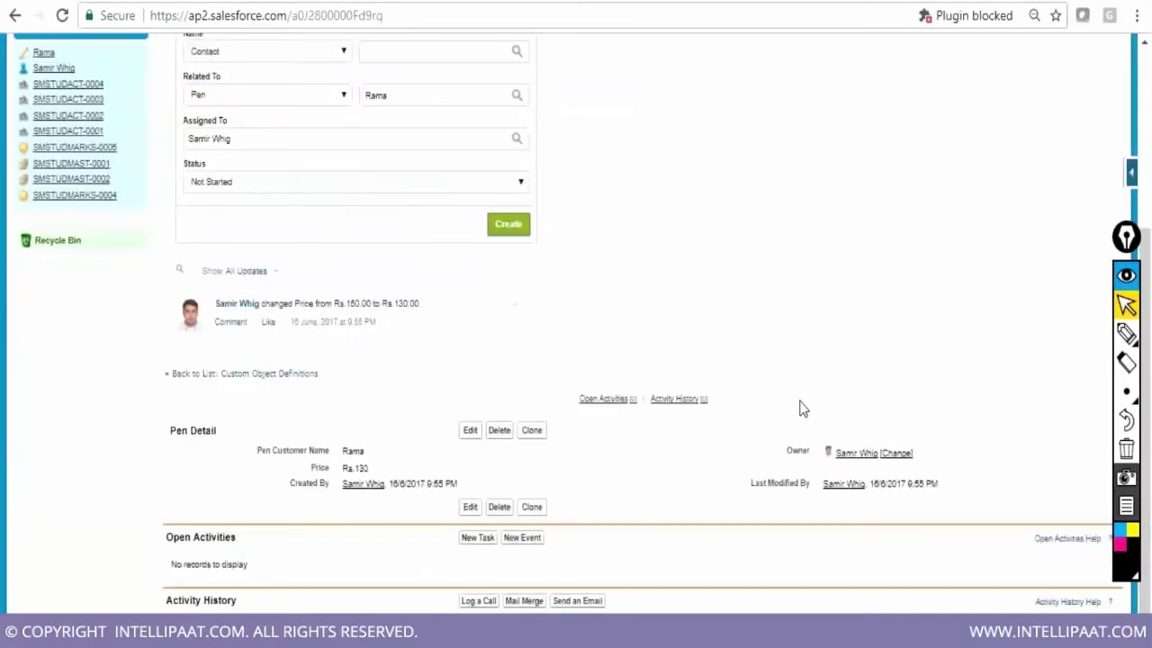
click(469, 430)
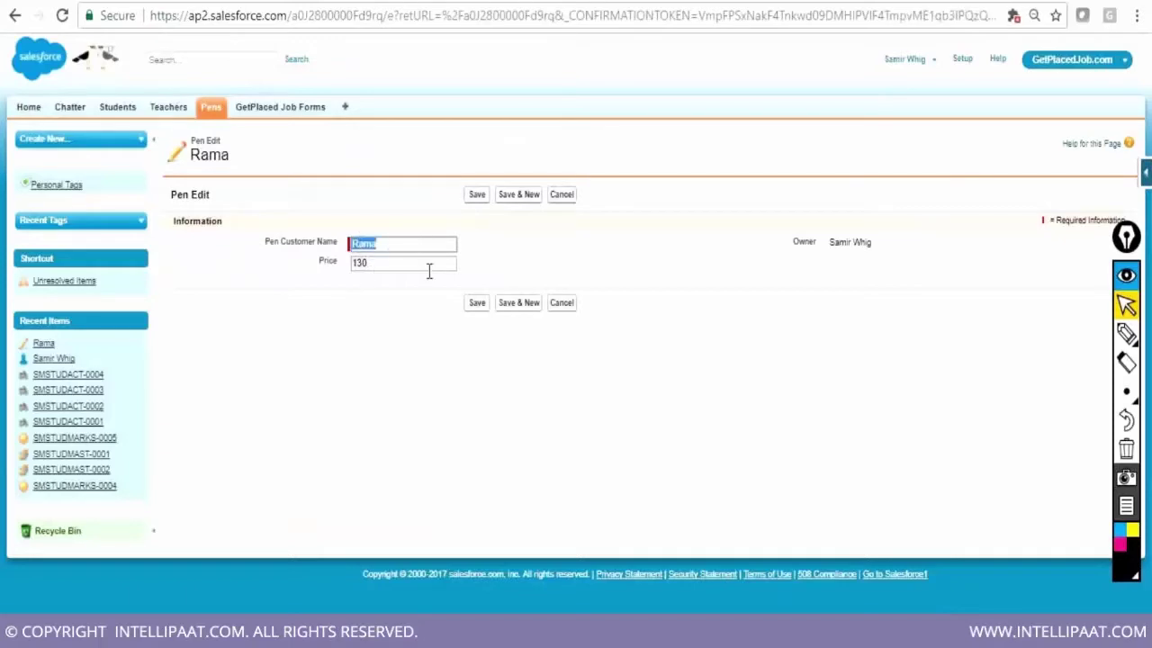
click(474, 198)
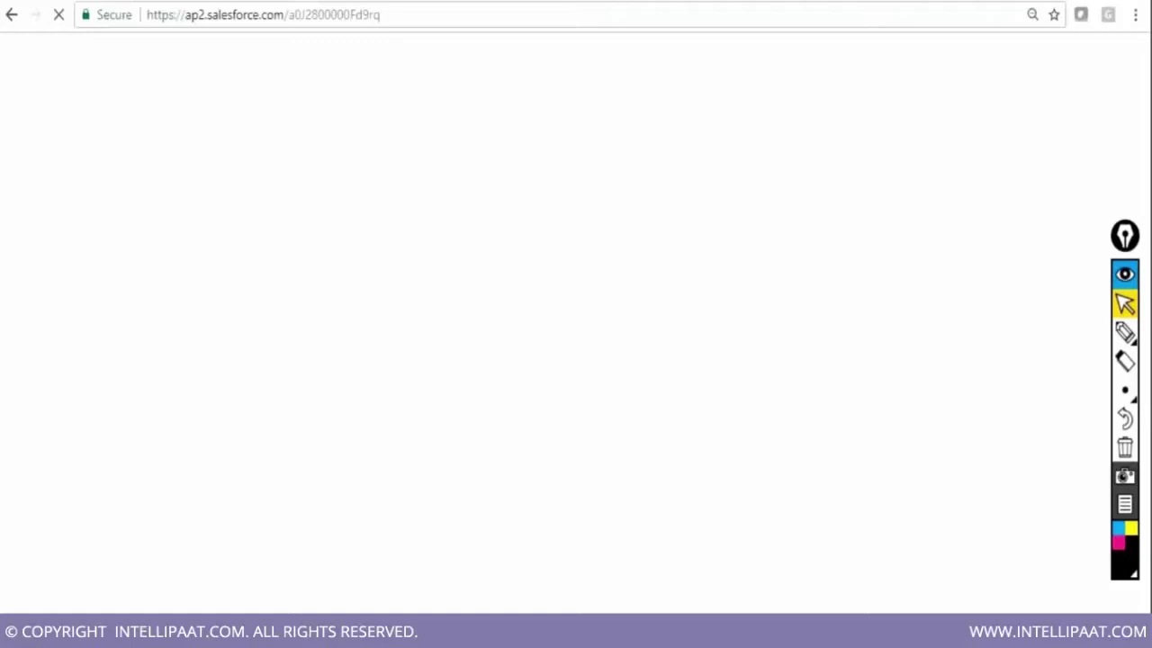
In the Developer Console, select the Pen__c WHERE-name query line and paste it into the Query Editor
key(alt+Tab)
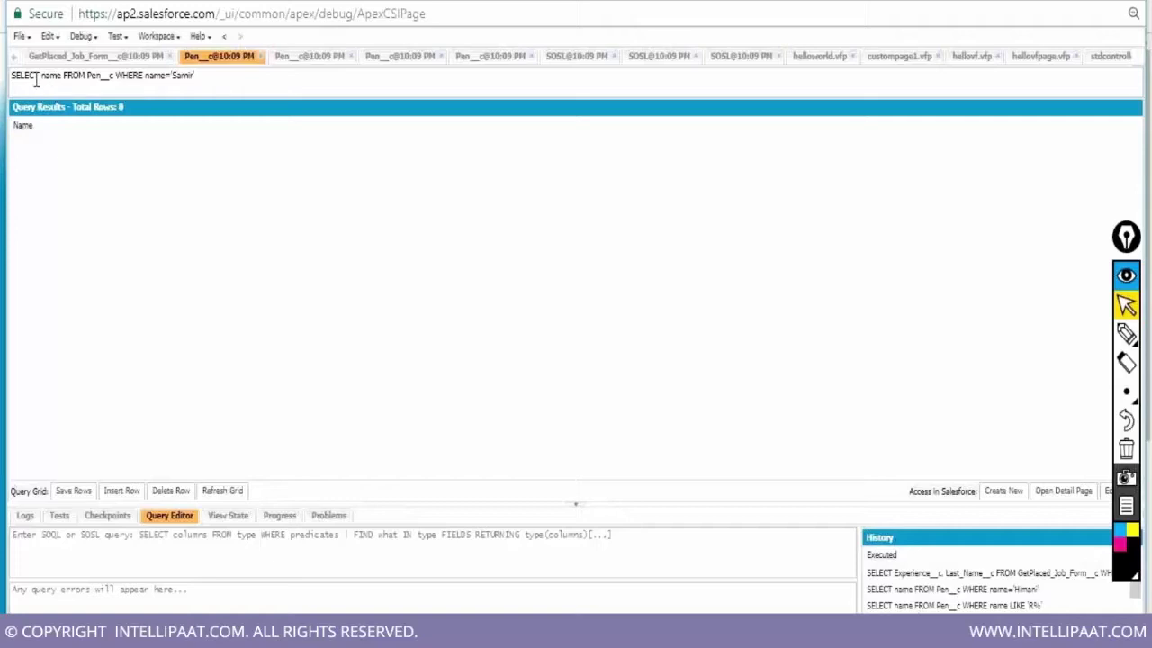
double_click(98, 76)
double_click(136, 79)
drag(15, 78, 214, 83)
key(ctrl+c)
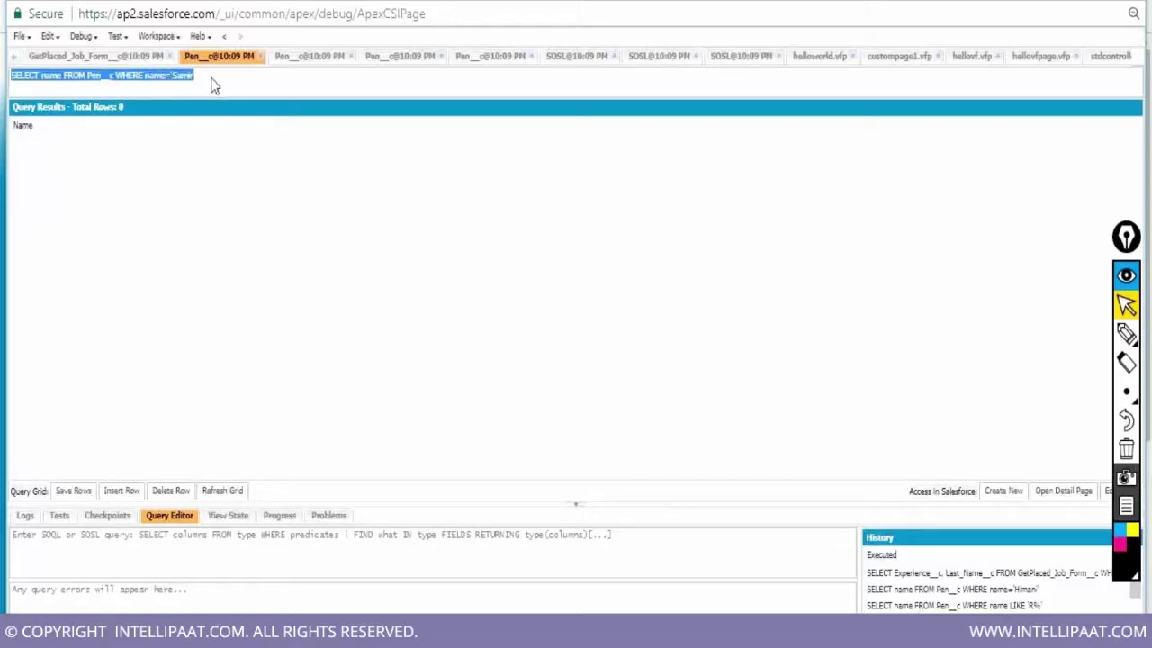
click(36, 556)
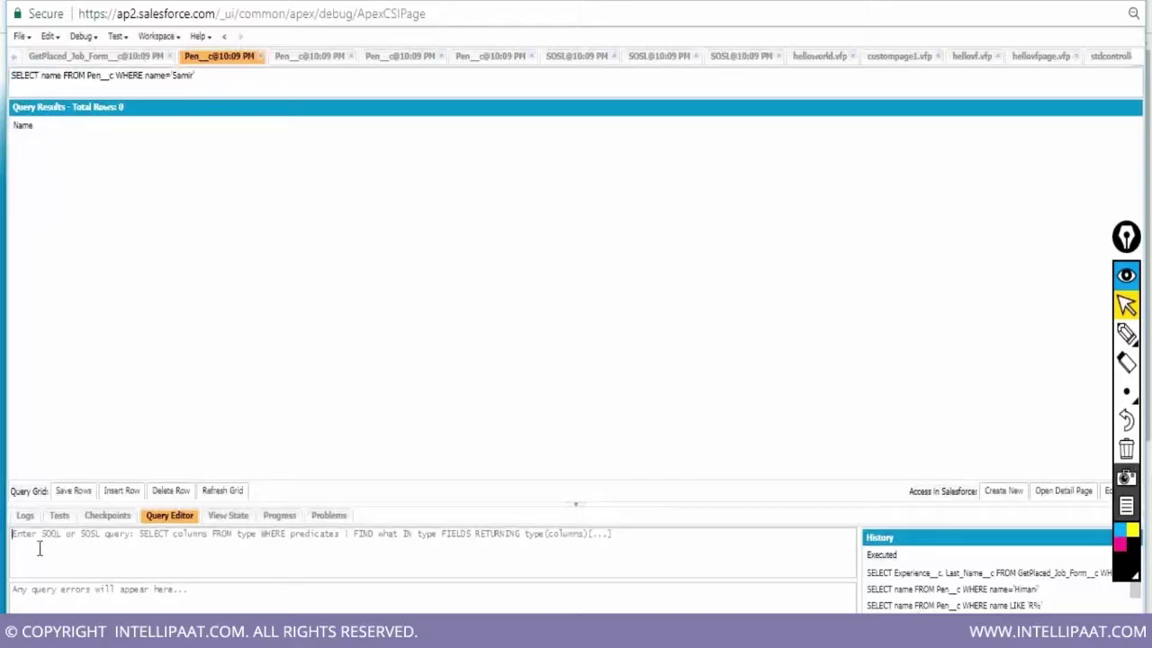
key(ctrl+v)
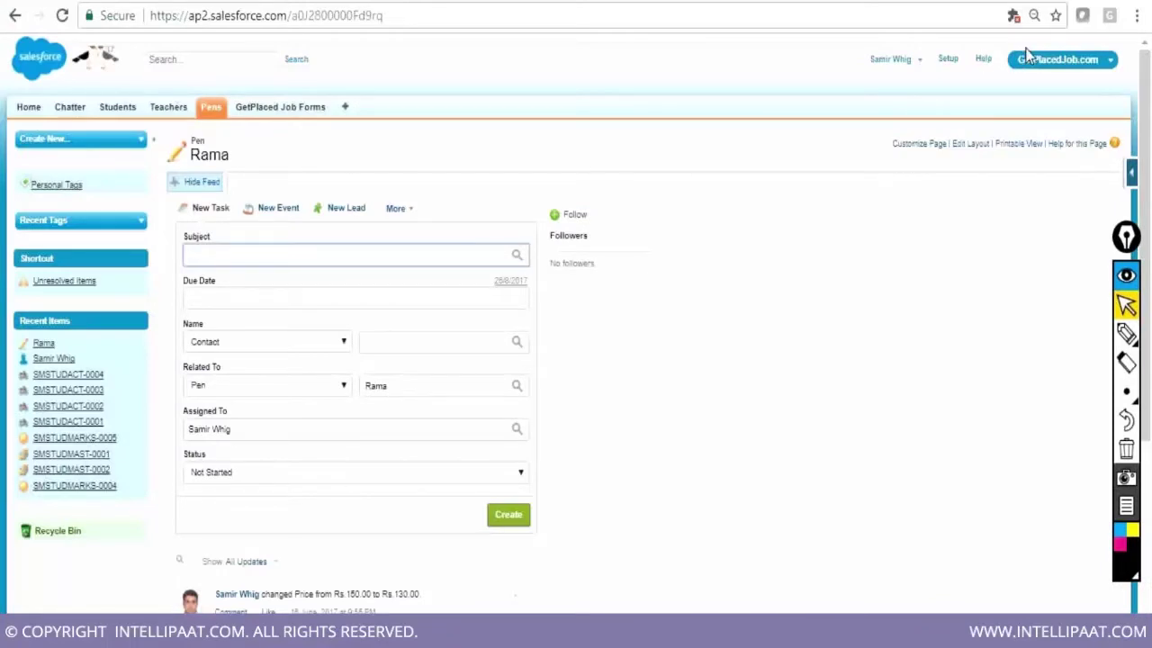
Switch to the StudentMasterUniversity app from the app menu at top right
click(1042, 72)
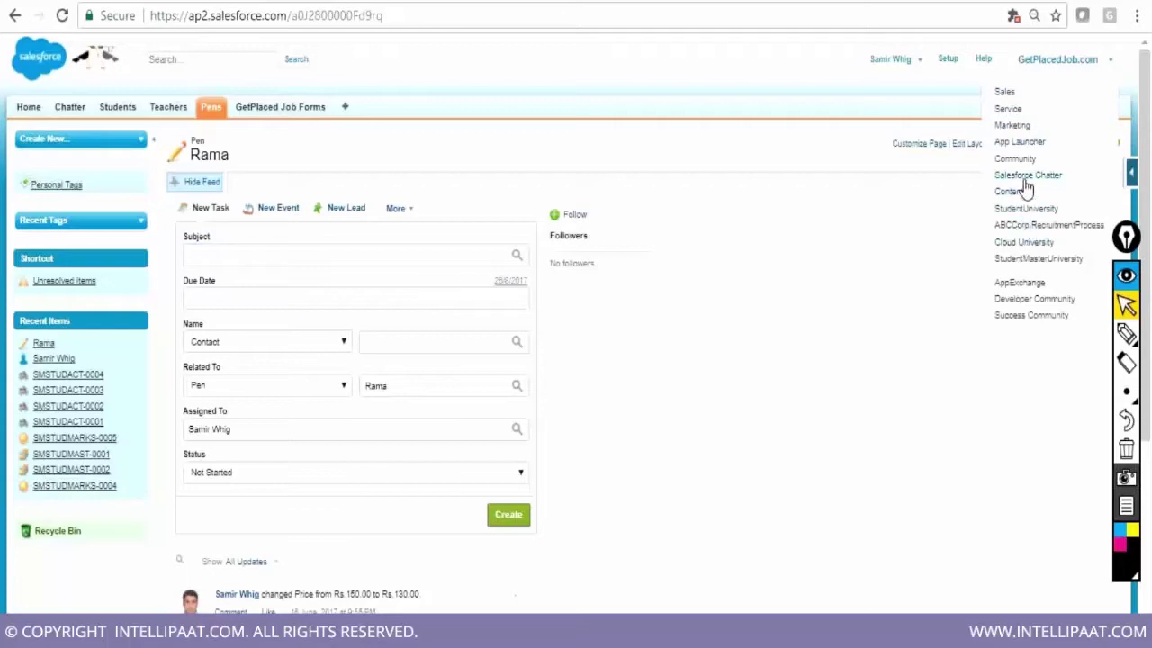
click(1030, 261)
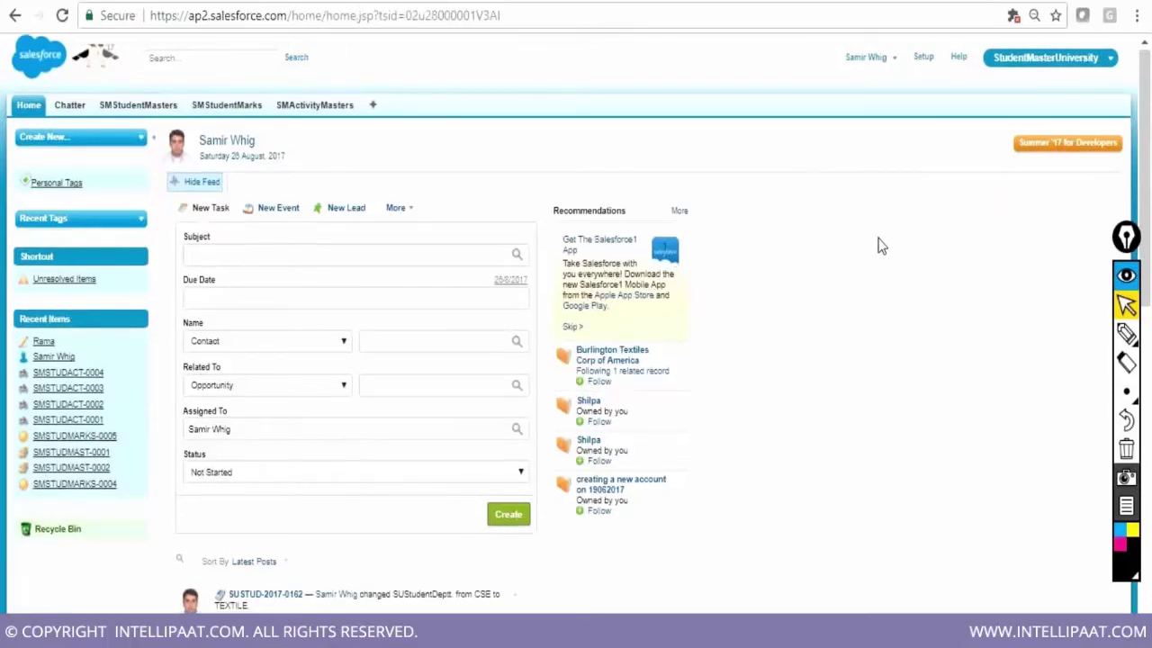
Show the SMStudentMasters tab with its three recent student master records
scroll(881, 246, down, 3)
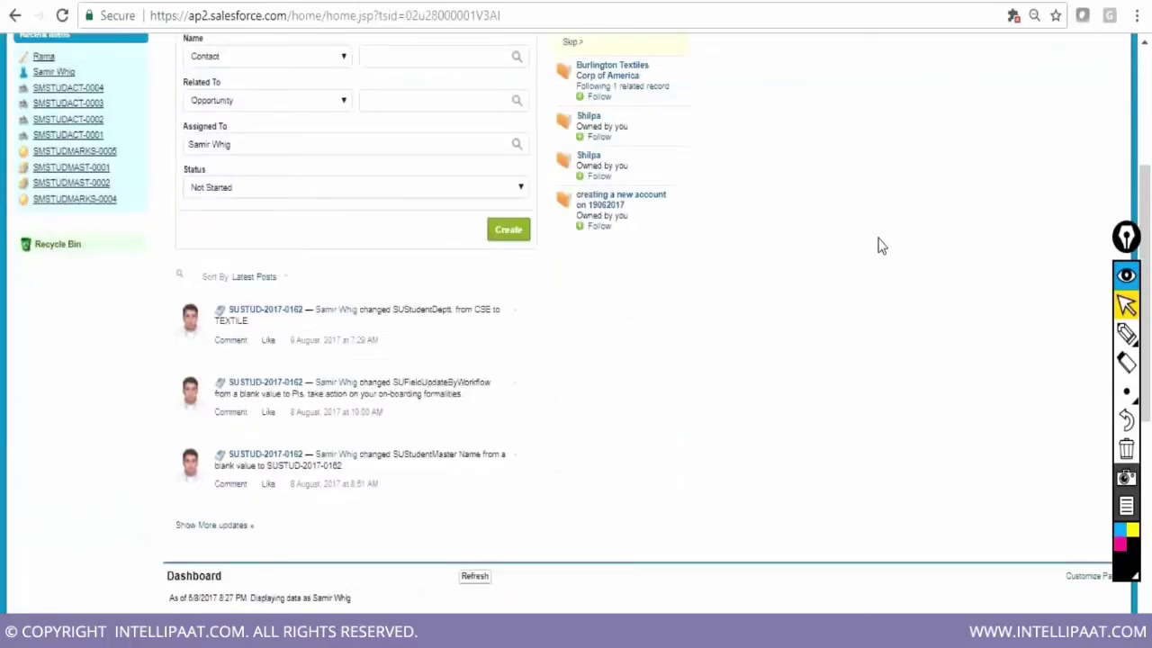
scroll(881, 246, up, 3)
click(142, 110)
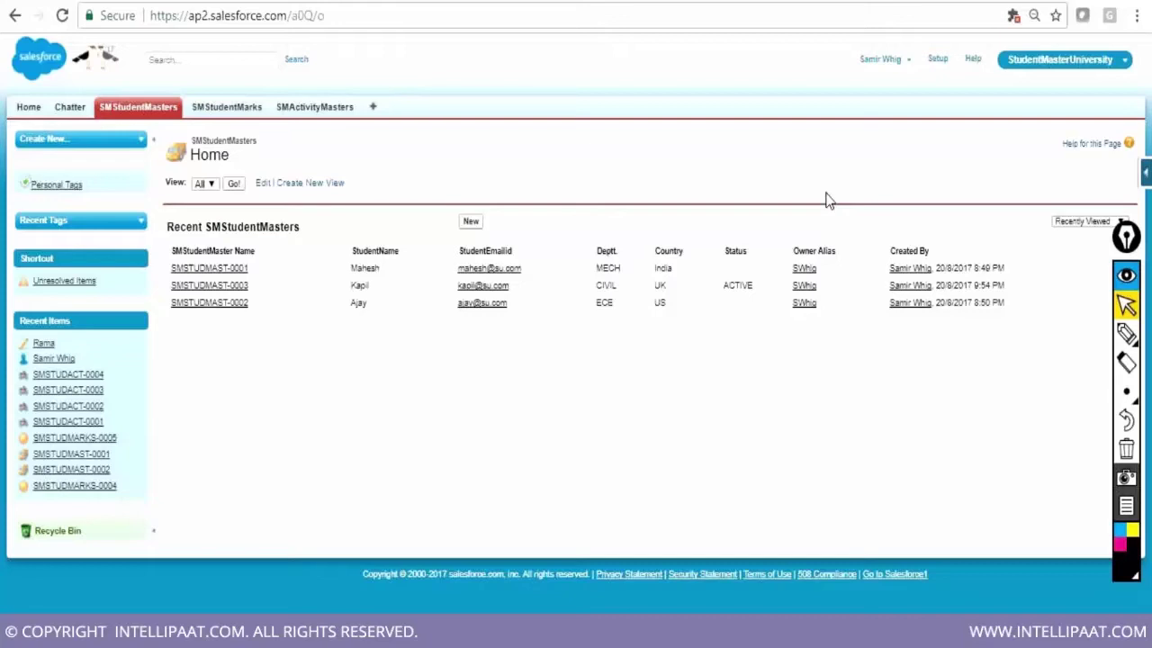
Go to the Setup home page via the header Setup link
click(938, 60)
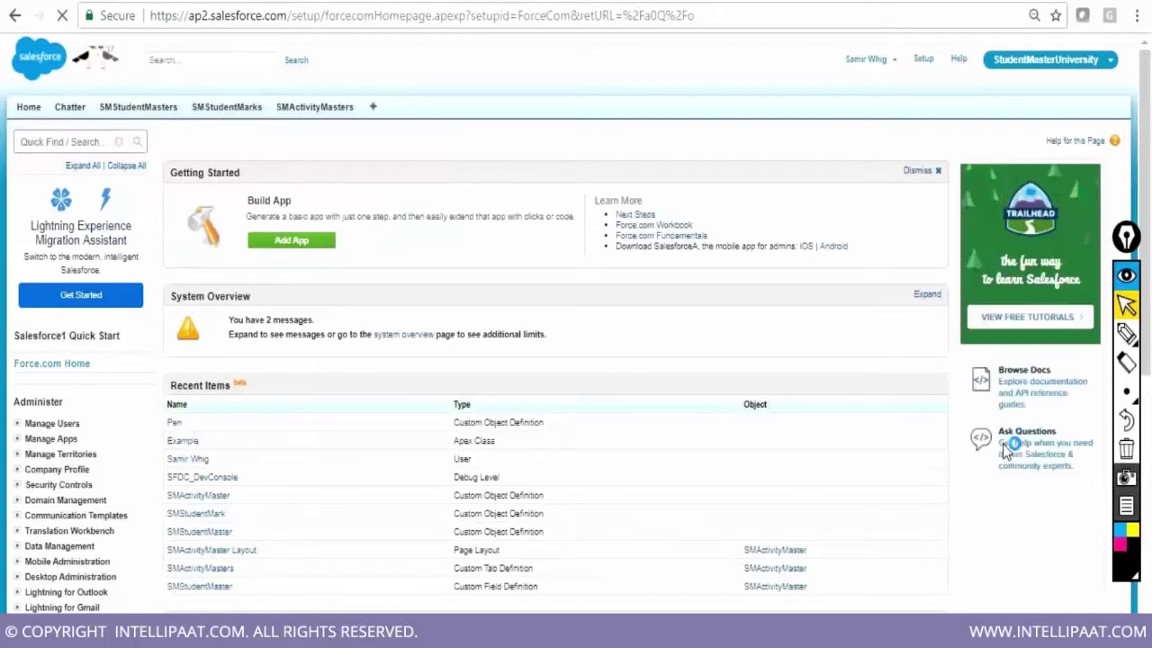
scroll(1007, 451, down, 5)
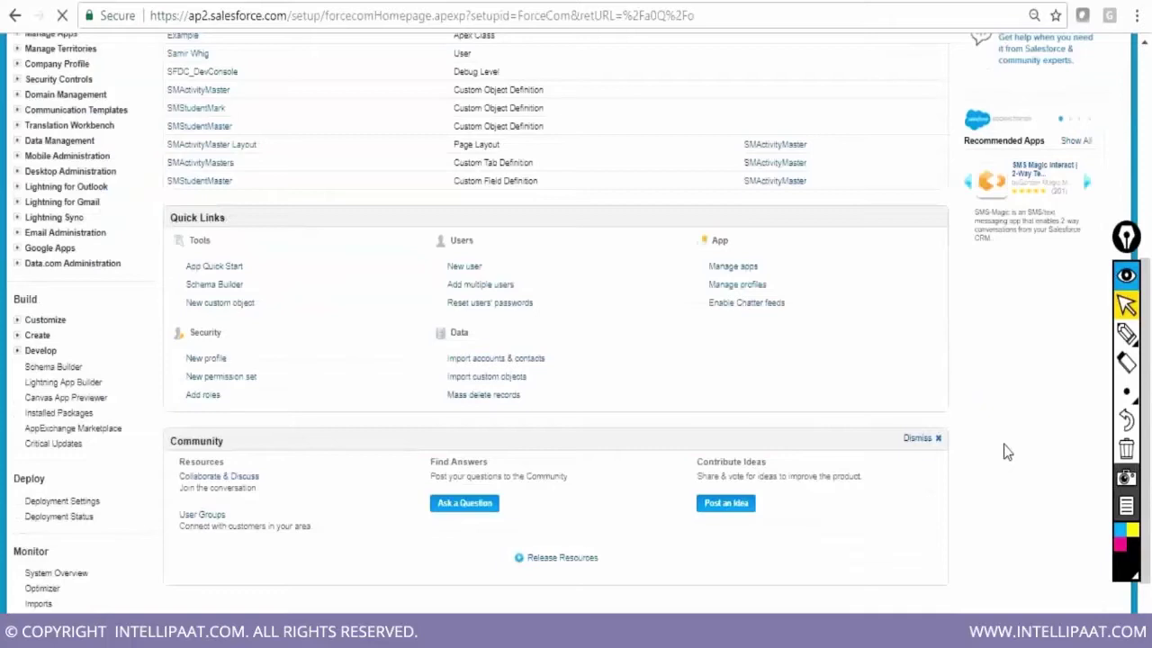
scroll(1007, 452, down, 1)
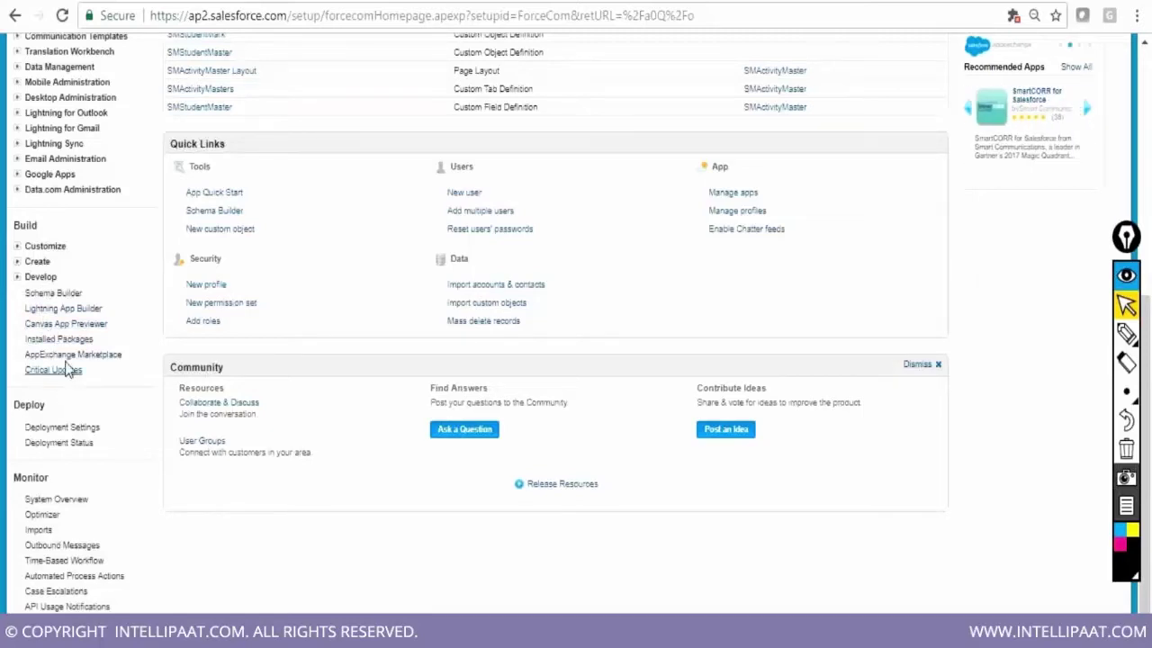
Expand Develop under Build in the Setup sidebar, then return to the page top
click(16, 278)
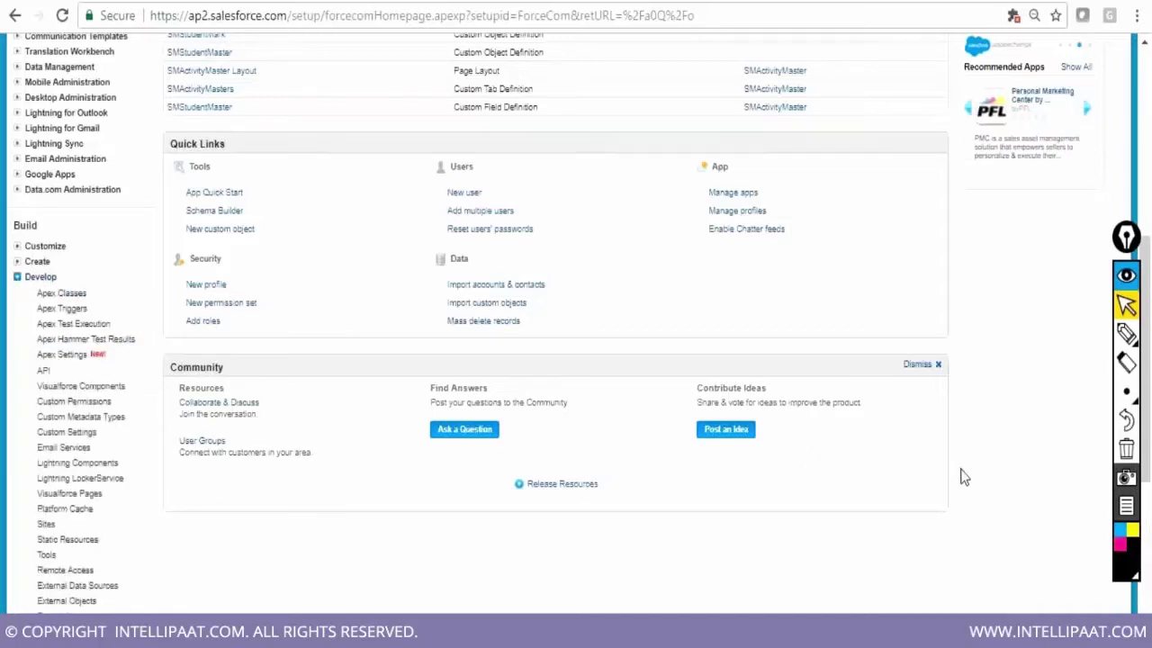
scroll(962, 477, down, 1)
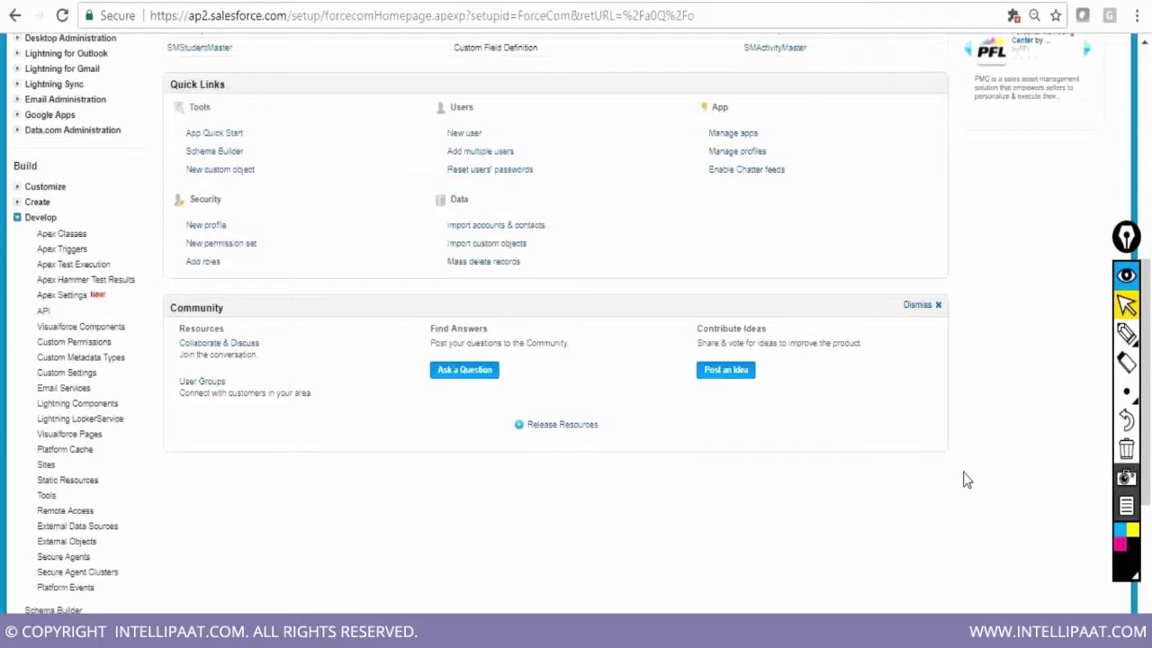
scroll(963, 480, down, 1)
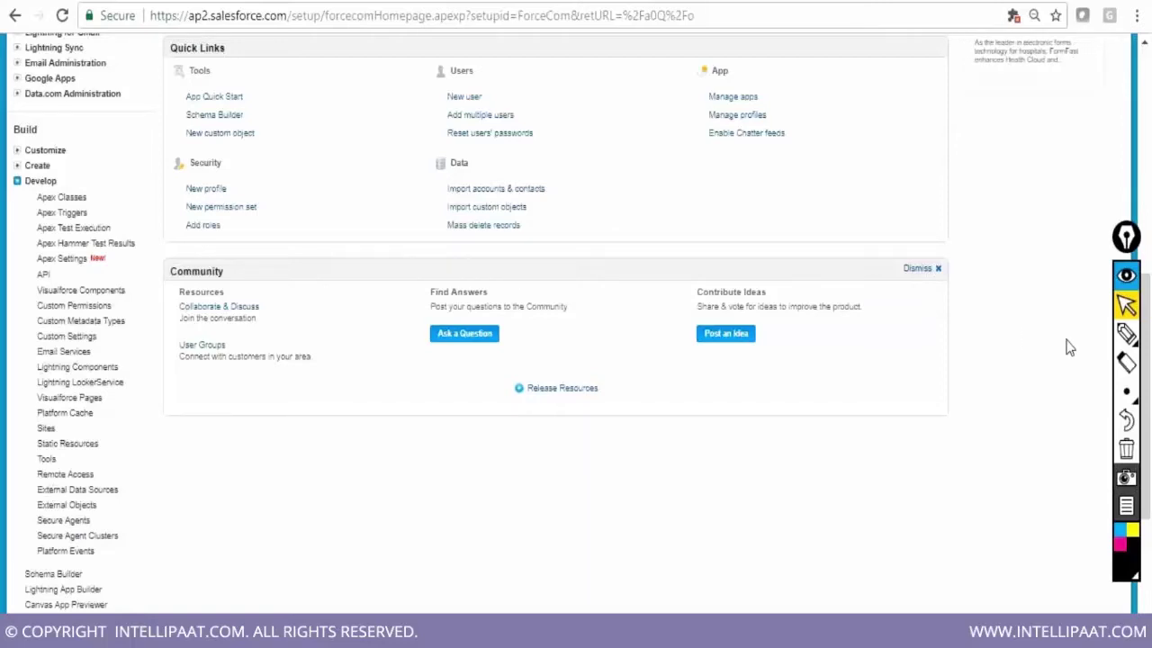
scroll(1069, 348, up, 1)
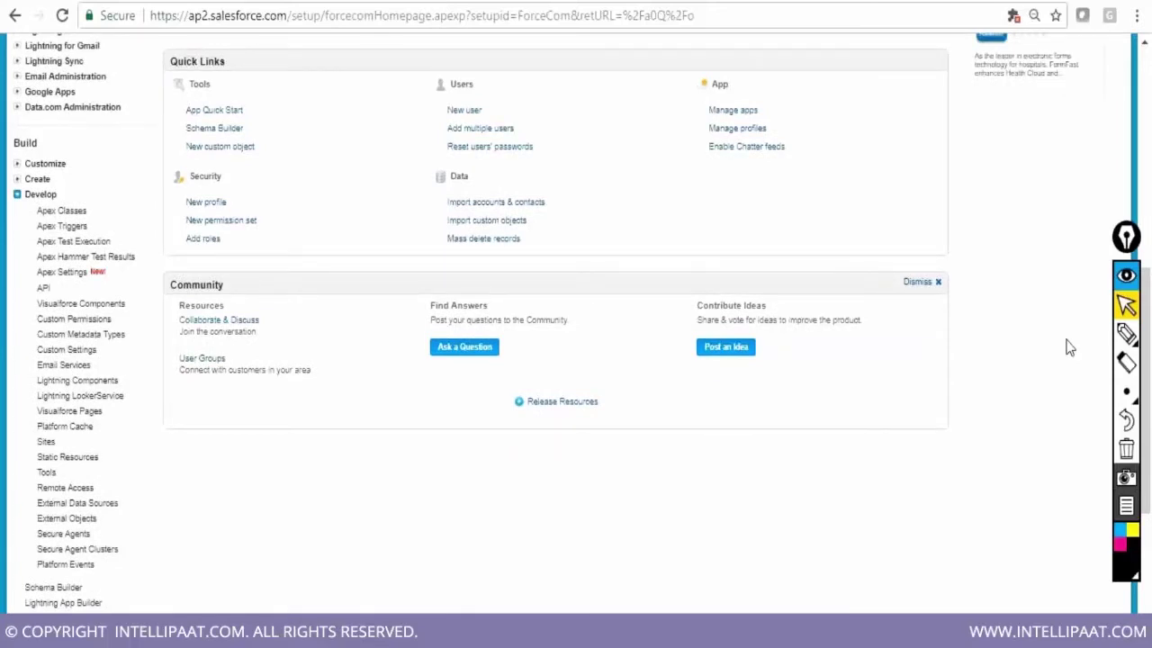
scroll(1069, 348, up, 2)
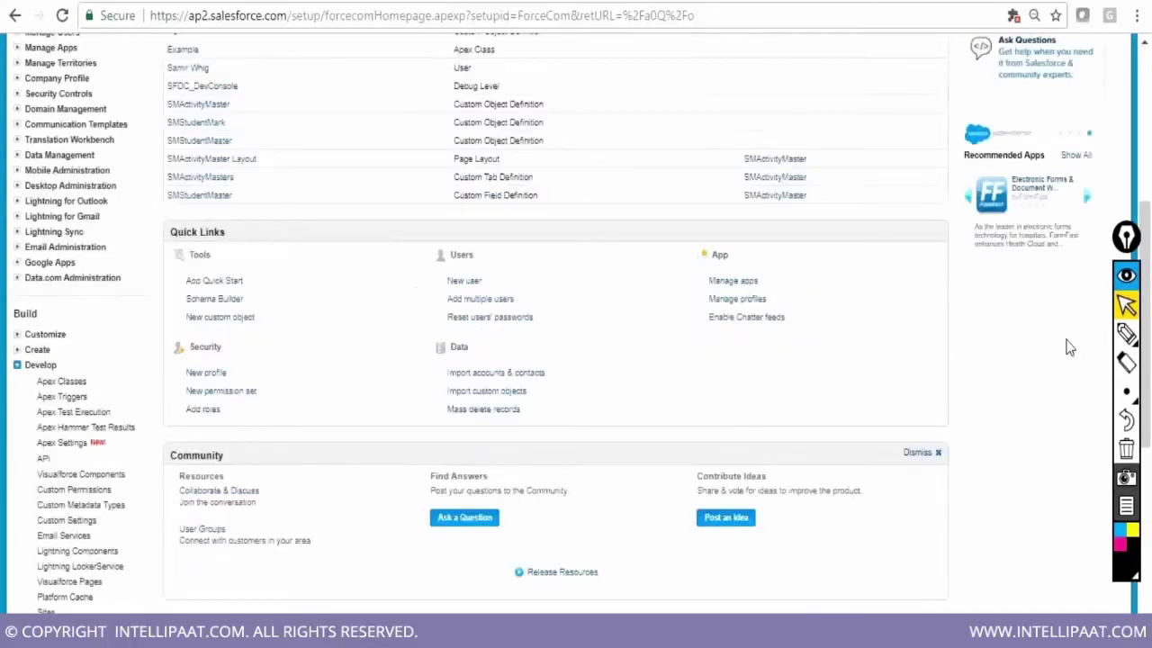
scroll(1069, 348, up, 1)
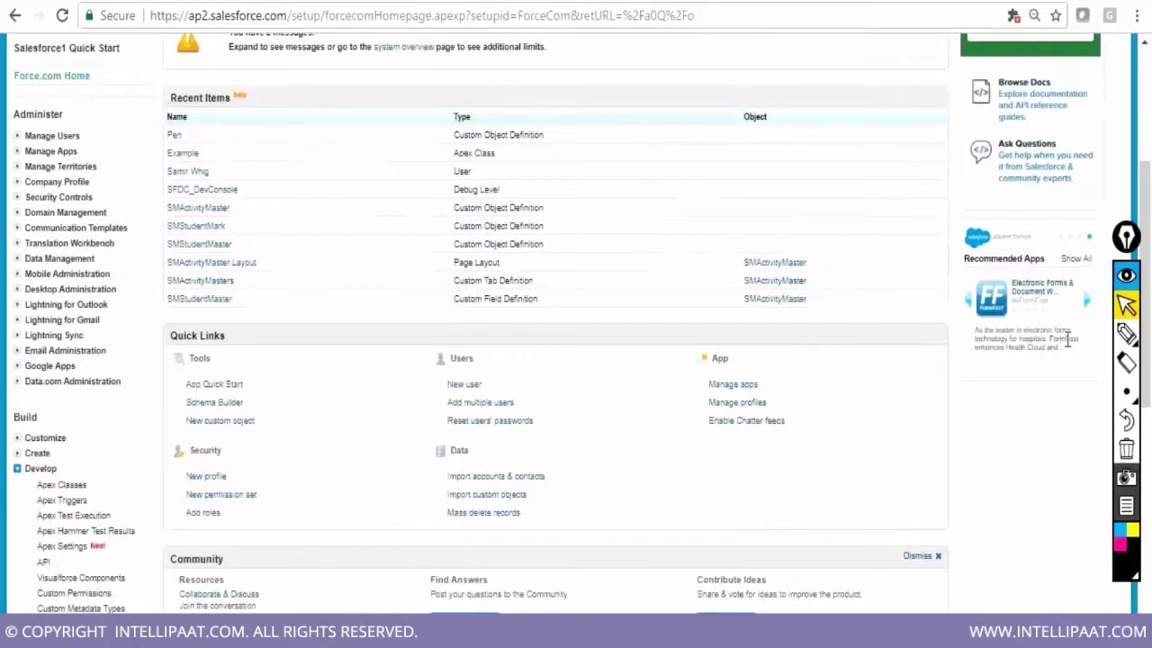
scroll(1015, 405, up, 1)
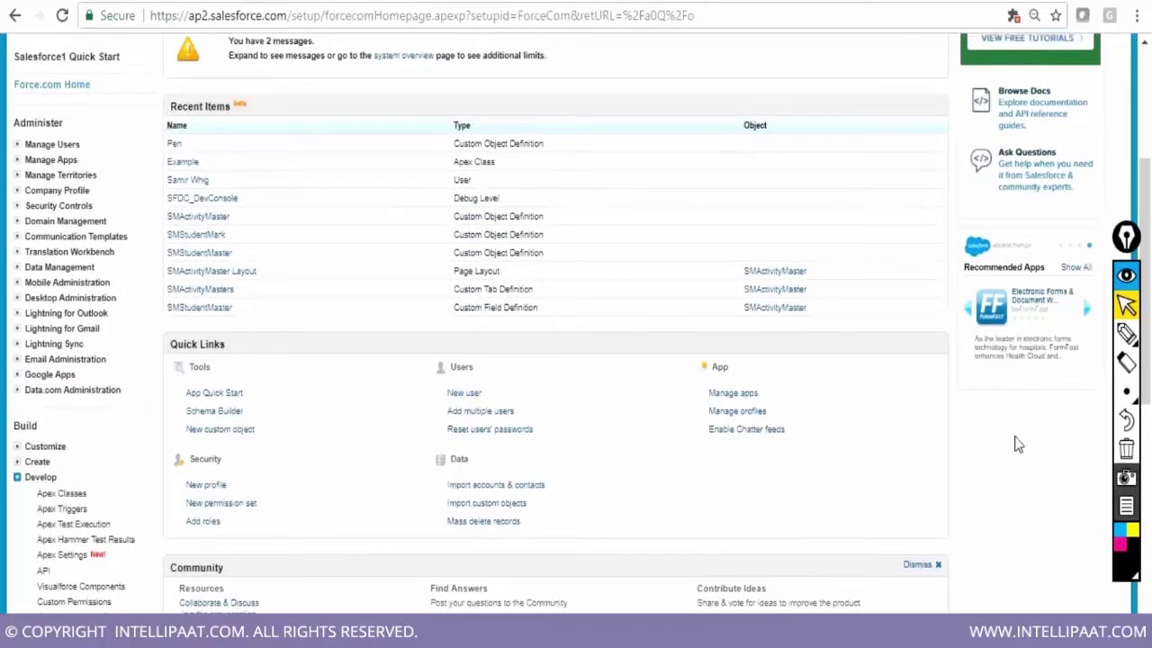
scroll(1015, 443, up, 3)
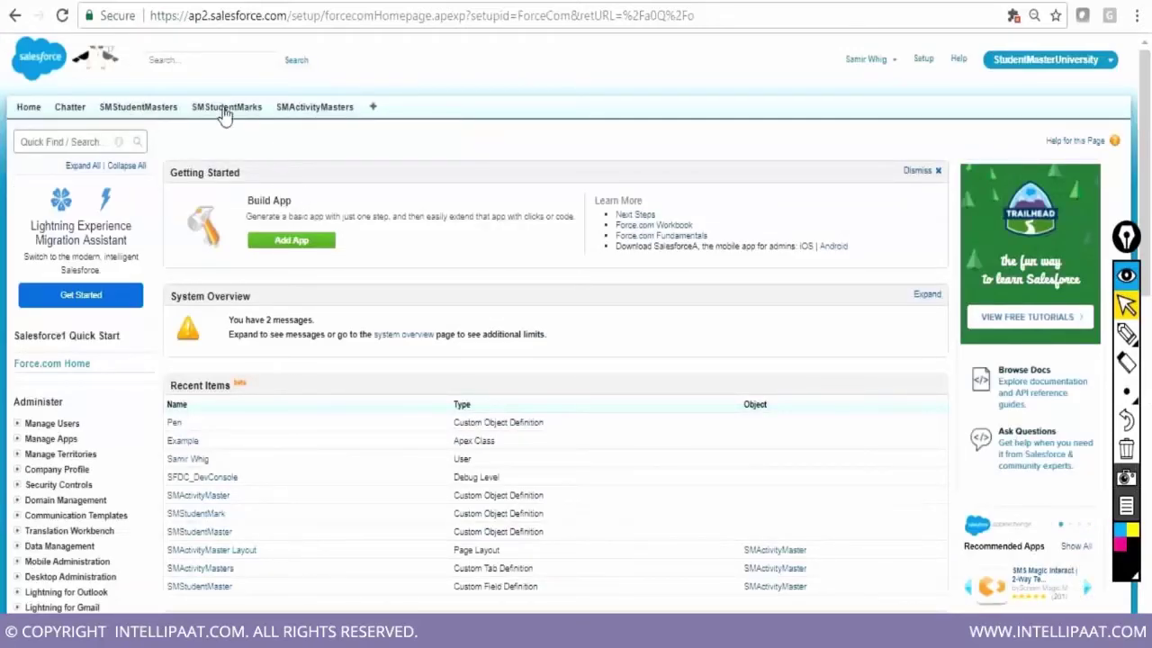
Search records for a student's first name, then return to the SMStudentMasters tab
click(182, 59)
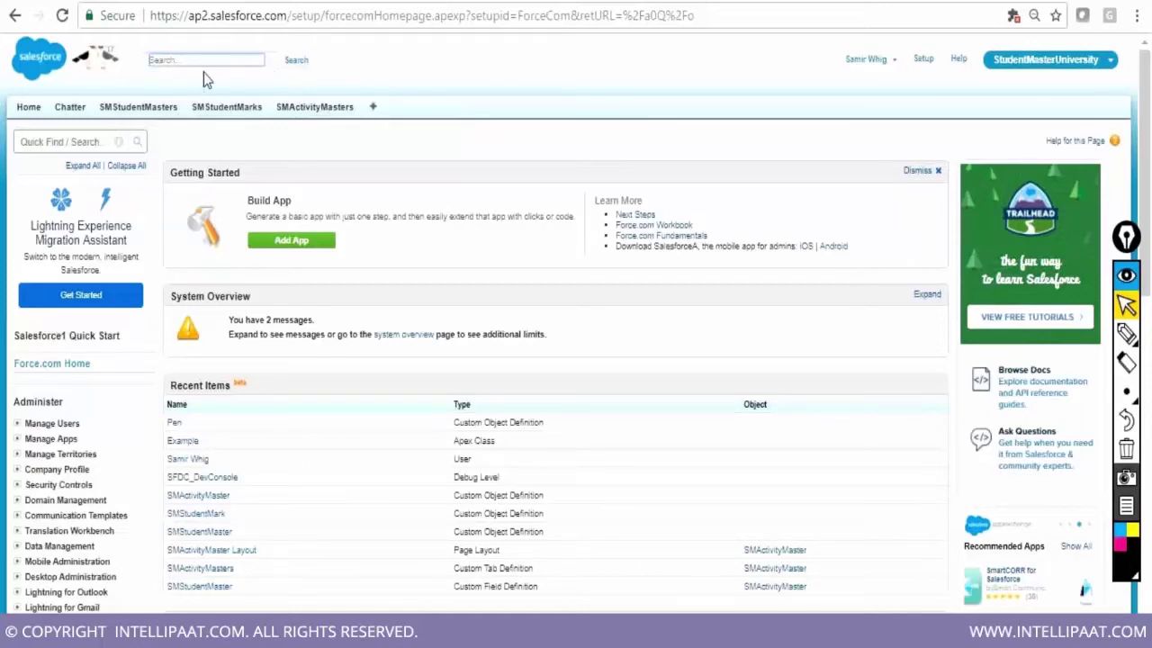
text(mahesh)
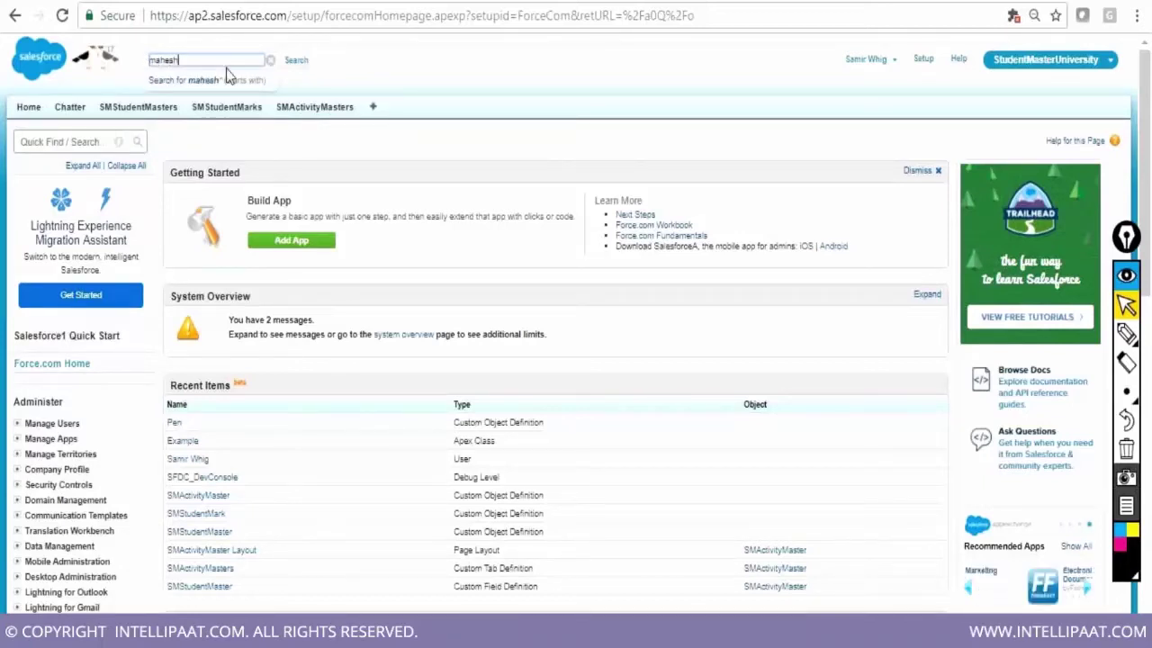
click(295, 63)
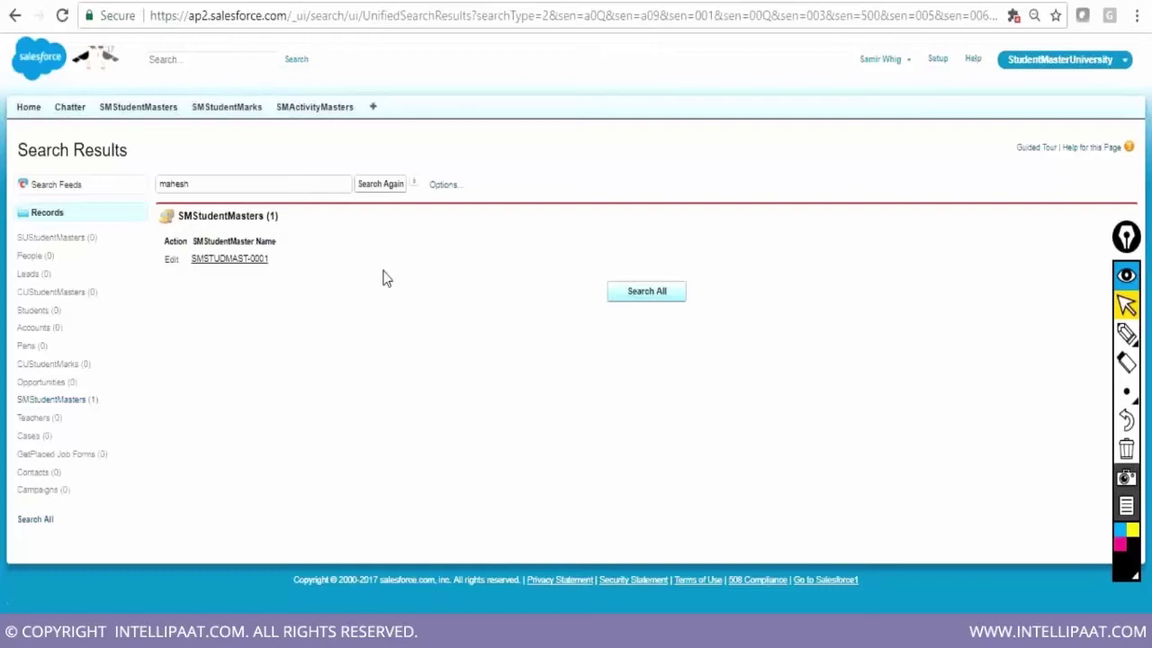
click(131, 112)
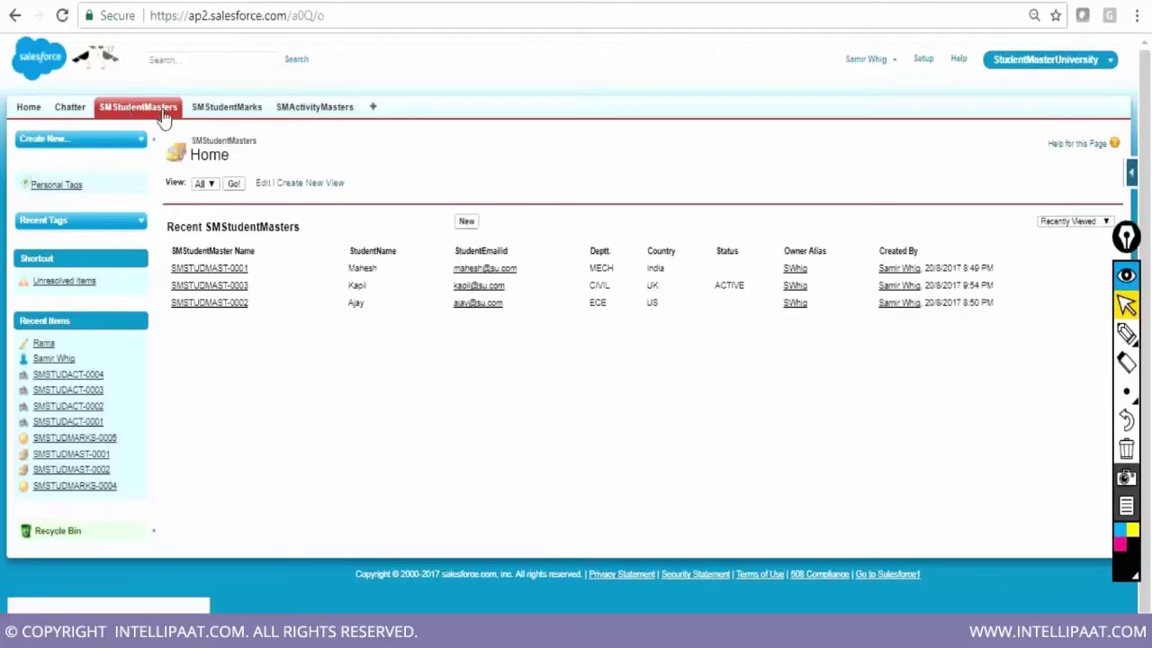
Open student record SMSTUDMAST-0001 from the Recent SMStudentMasters list
click(187, 59)
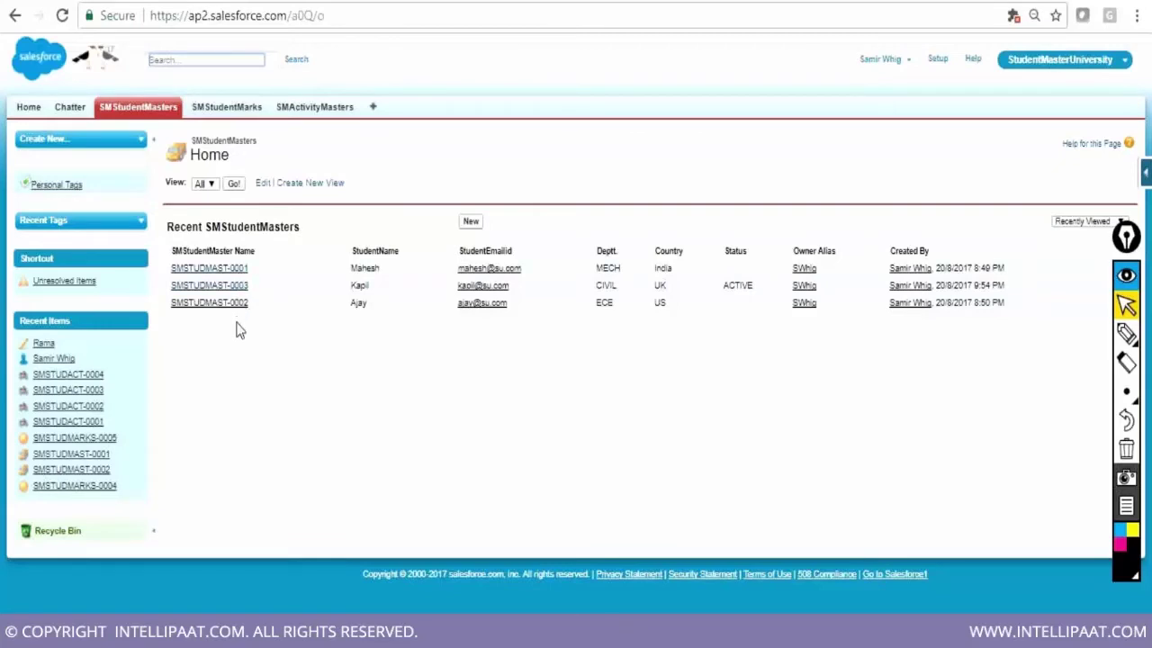
click(225, 284)
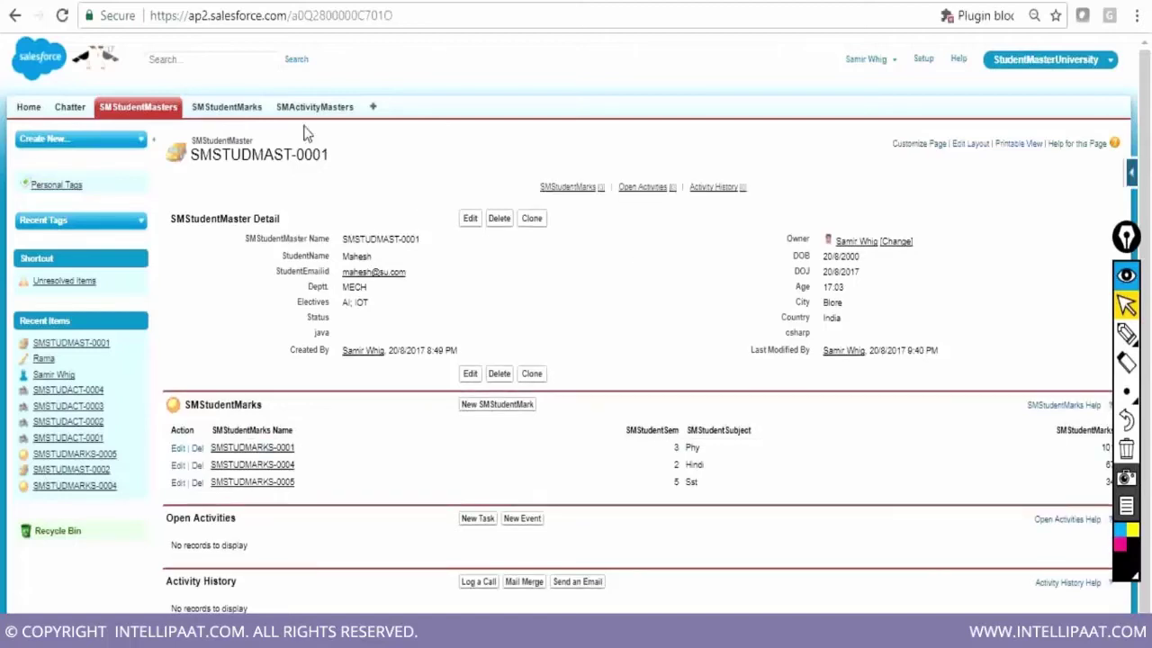
click(197, 60)
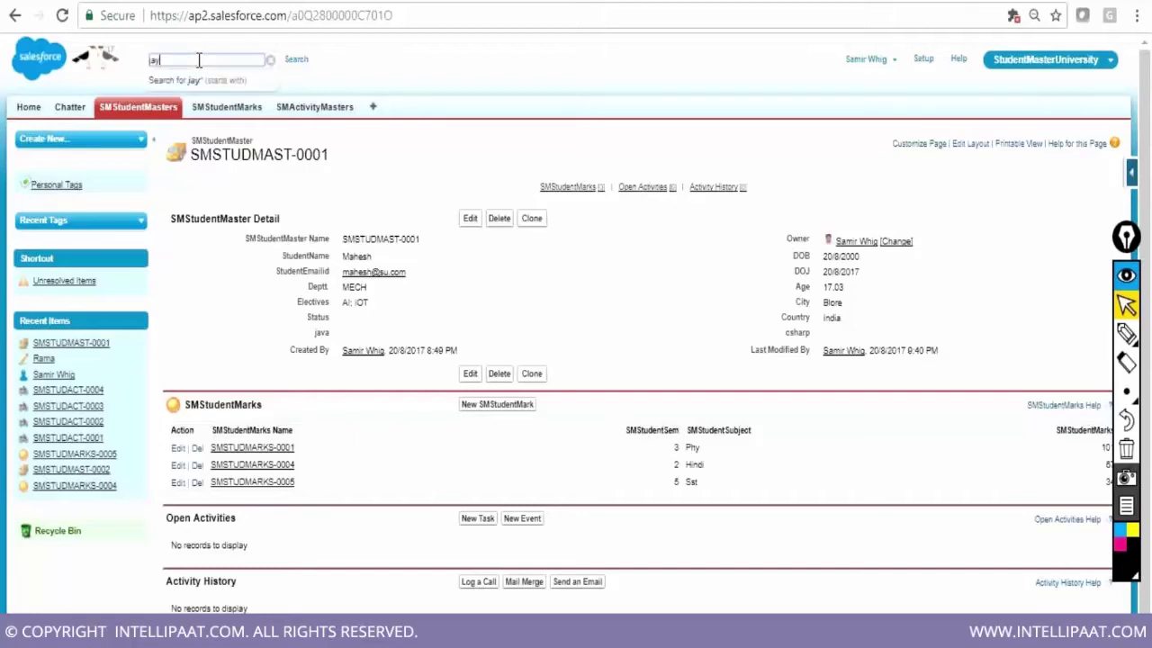
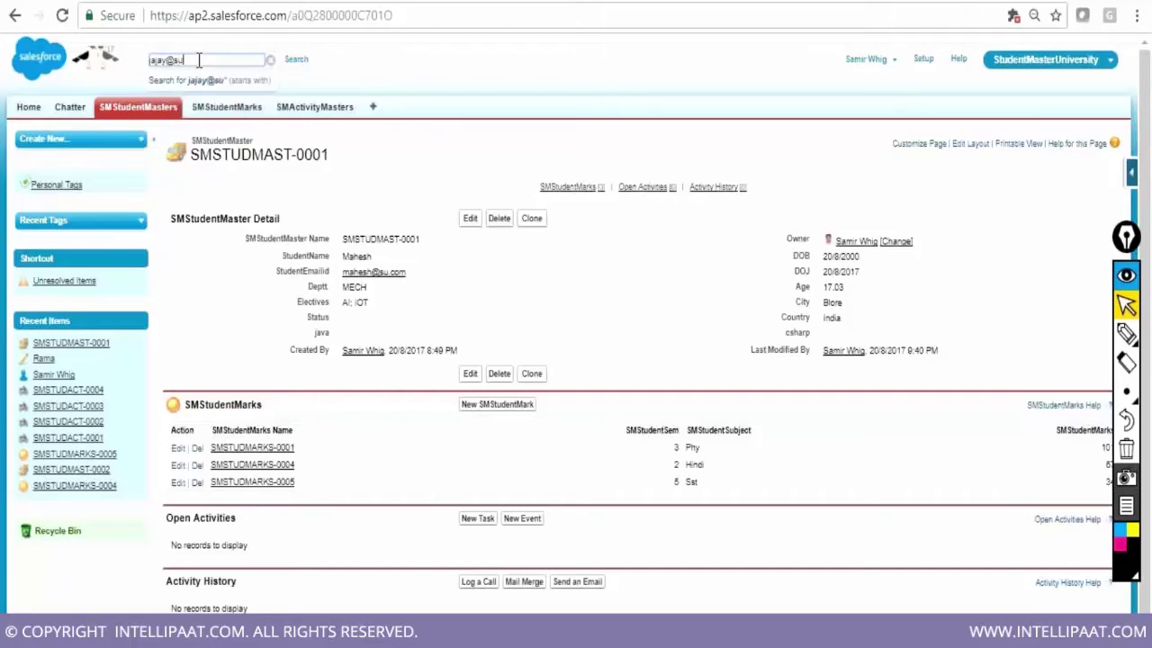
Search by the student's e-mail address, fixing a stray leading letter, to find SMSTUDMAST-0002
click(299, 65)
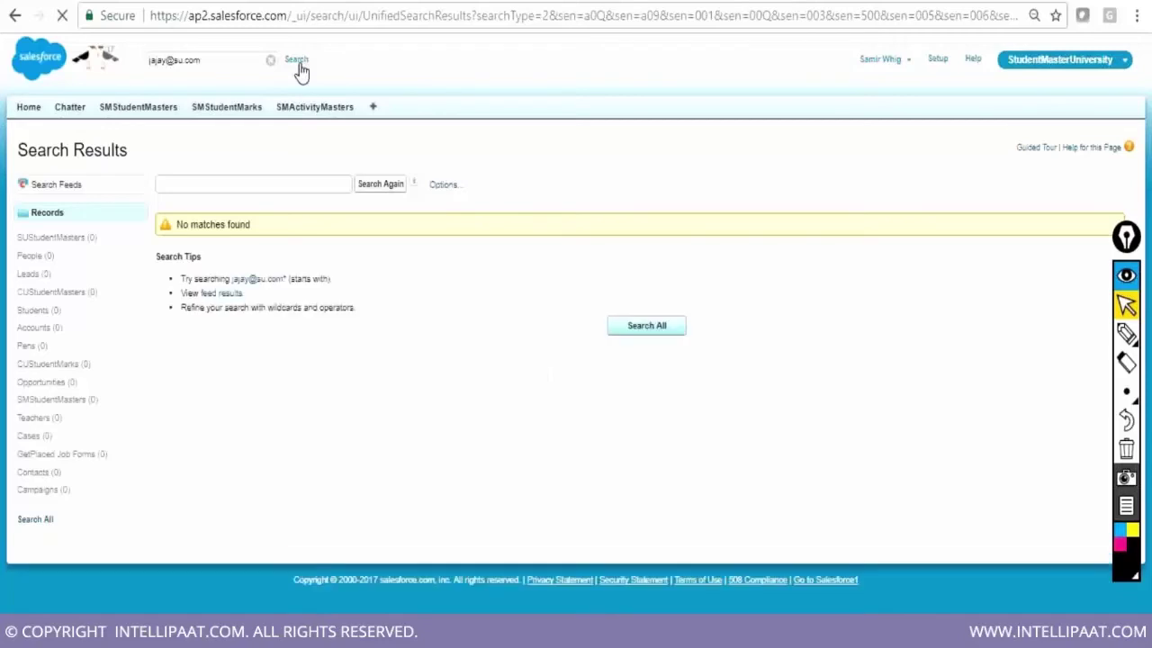
click(162, 183)
key(BackSpace)
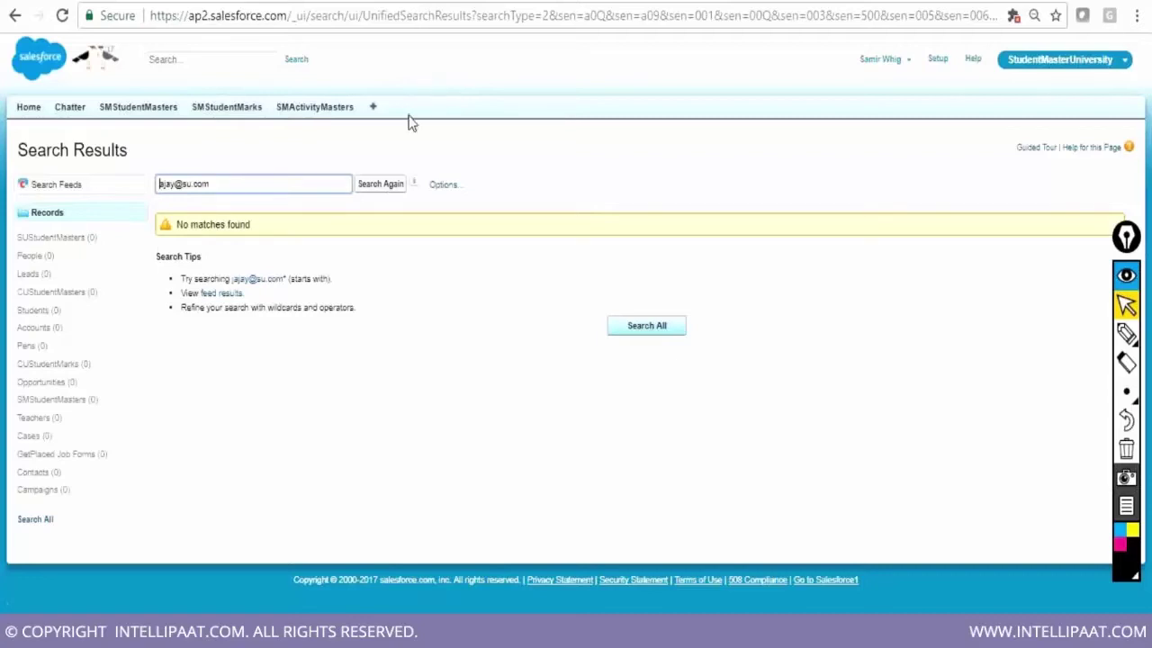
click(379, 186)
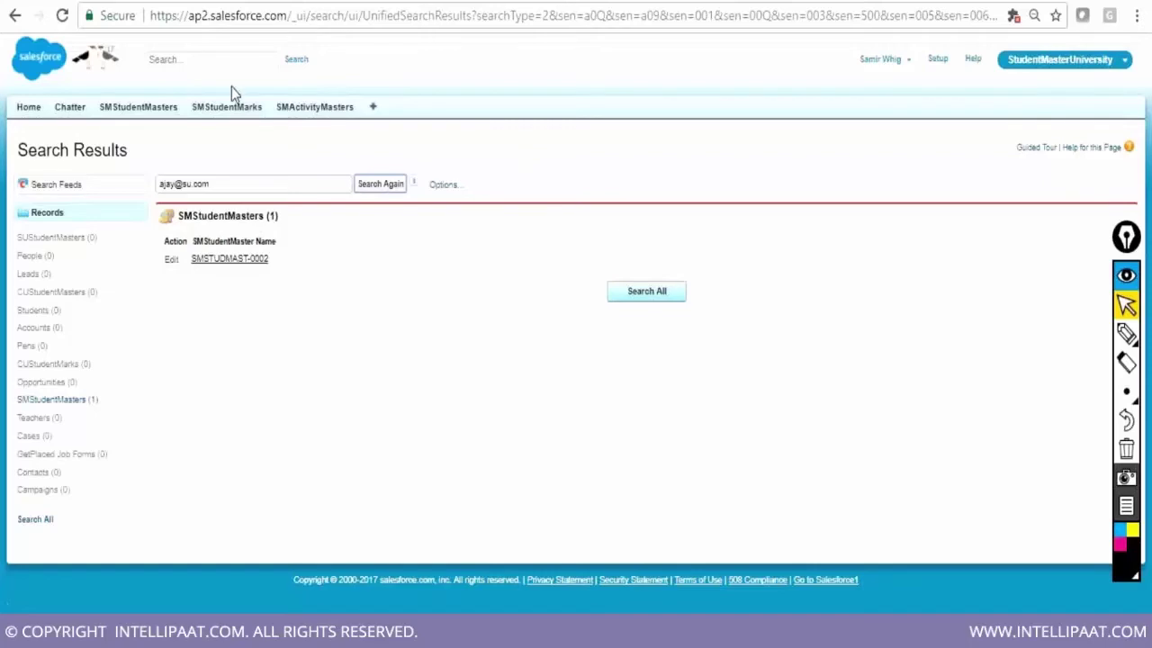
Leave the search results and return to the SMStudentMasters tab
click(196, 60)
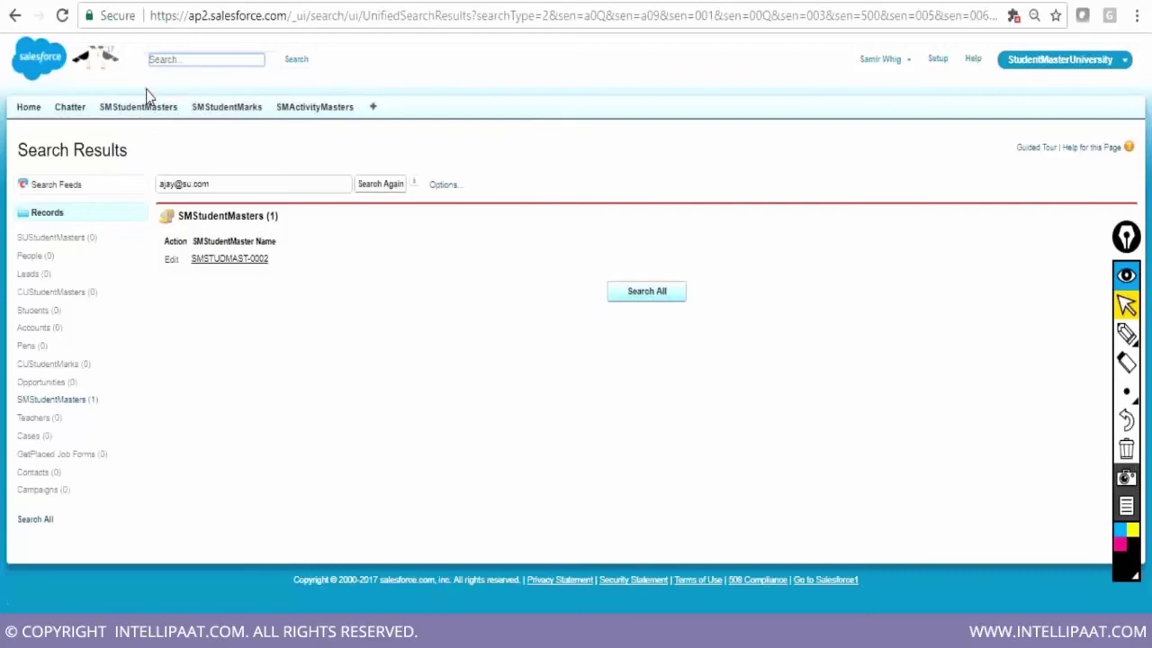
click(134, 114)
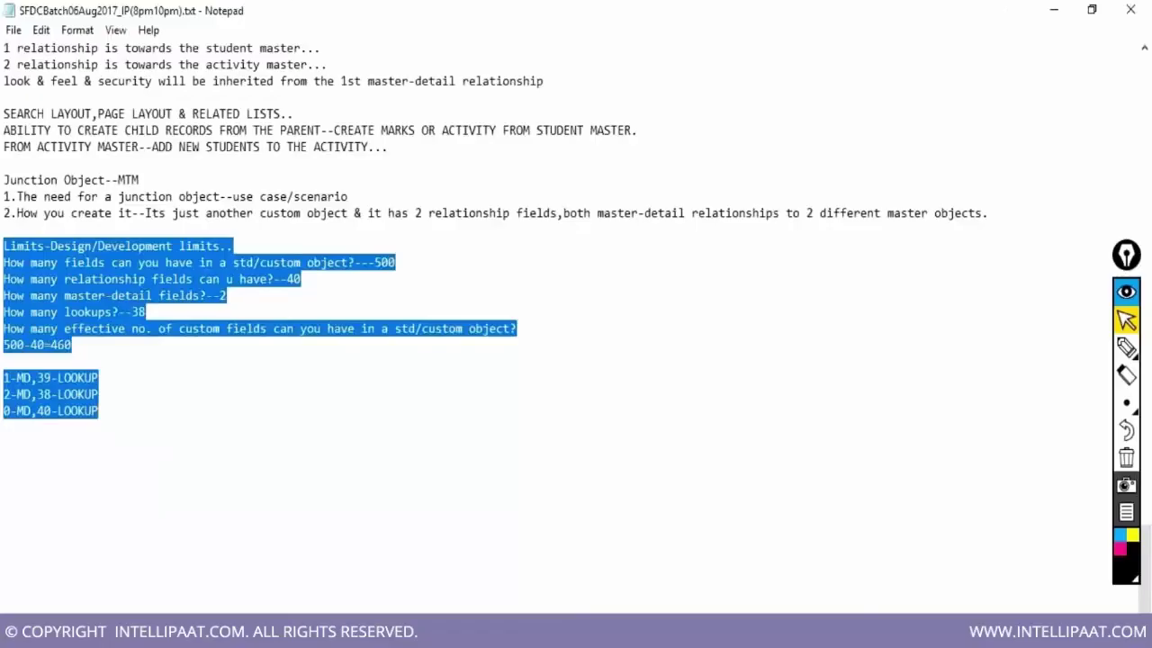
Deselect the text in the Notepad notes on design limits
click(284, 446)
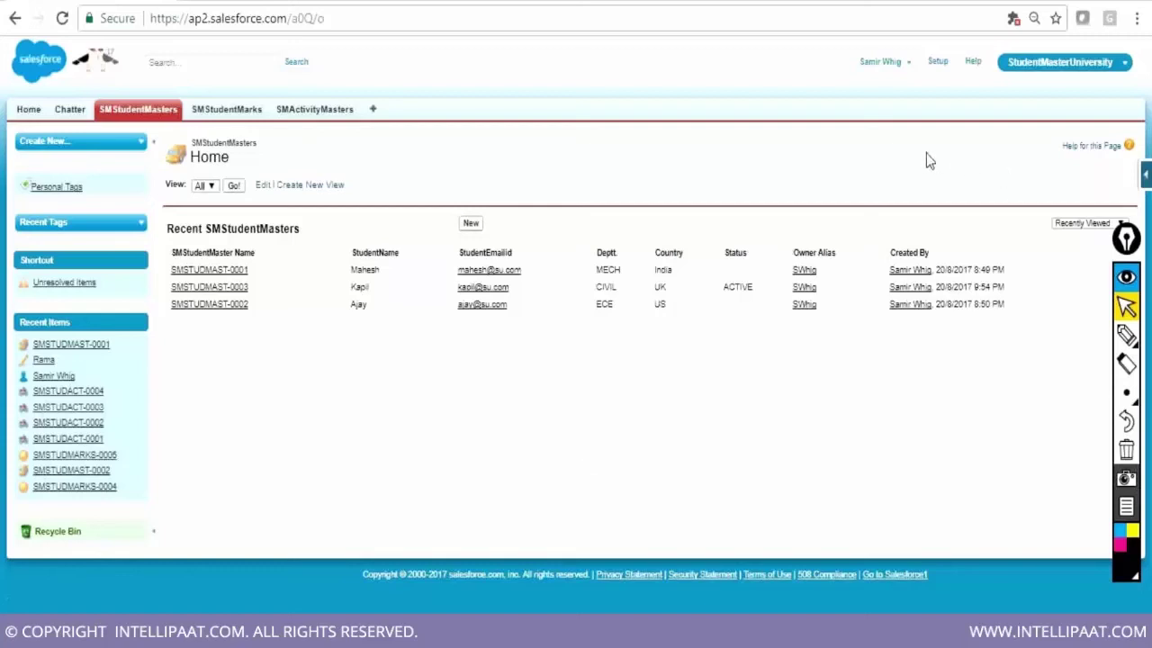
Go to the Setup home page and scroll down toward Quick Links
click(938, 68)
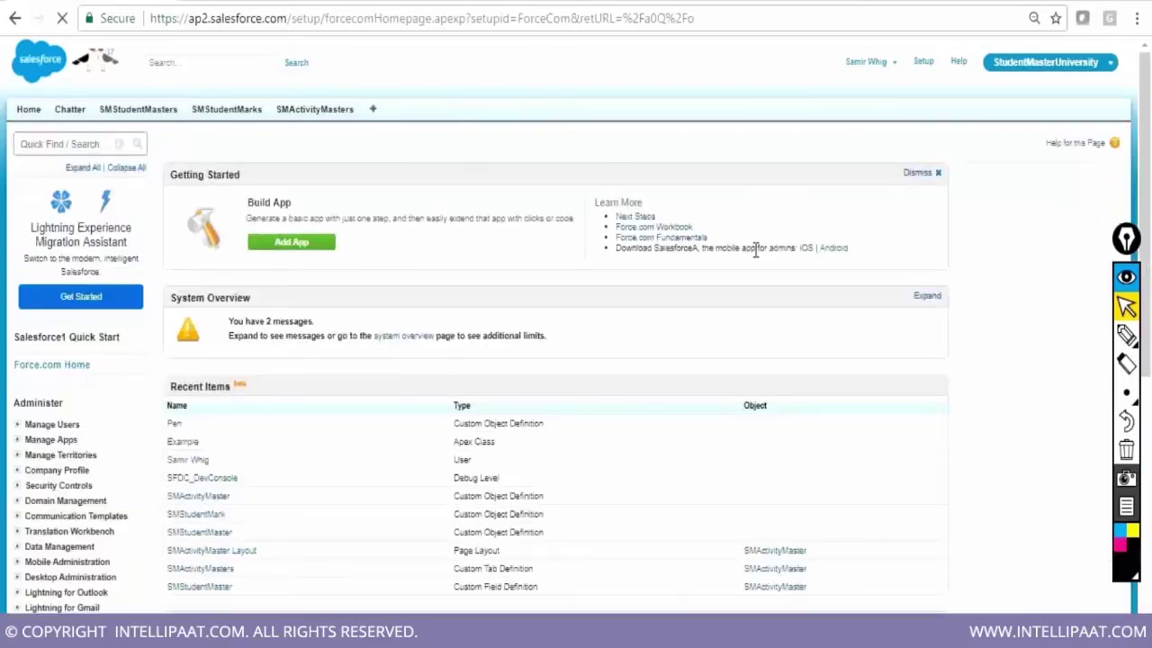
scroll(939, 373, down, 3)
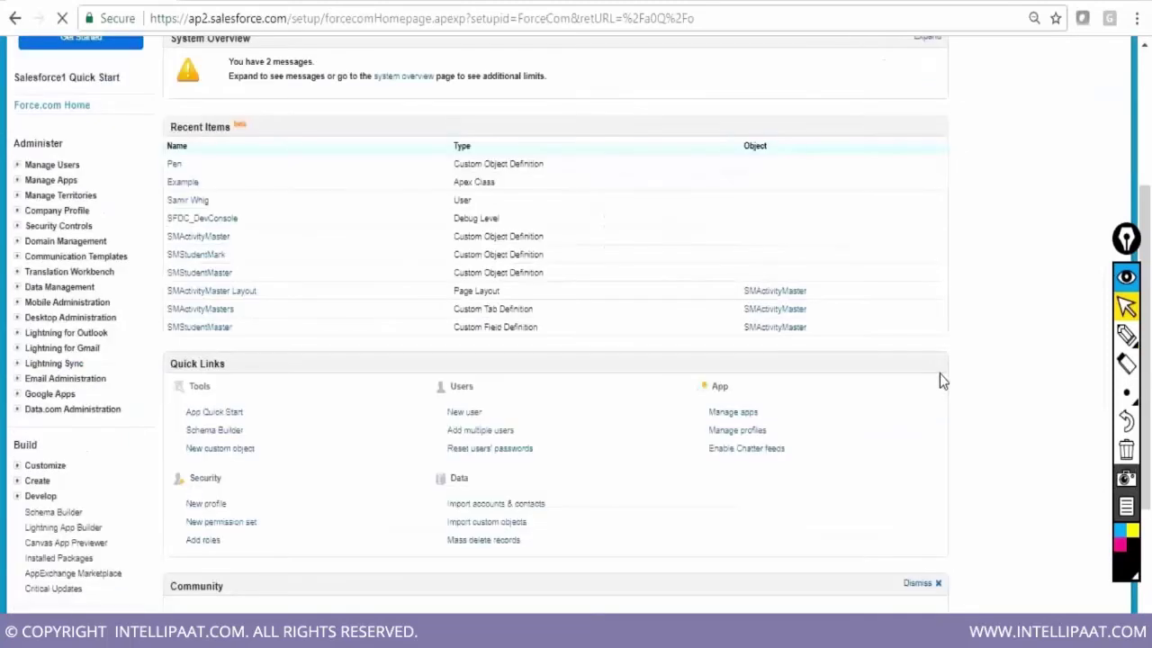
scroll(940, 380, down, 1)
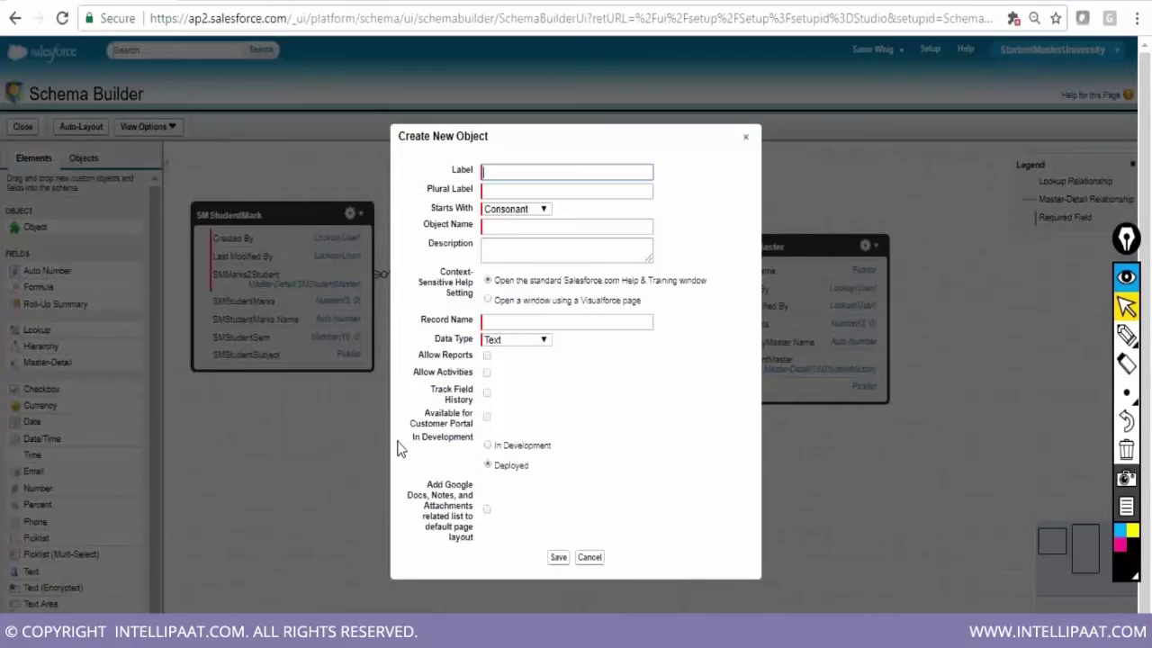
Enter label SMStudentRequest and plural label SMStudentRequests for the new custom object
text(SMStudentRequest)
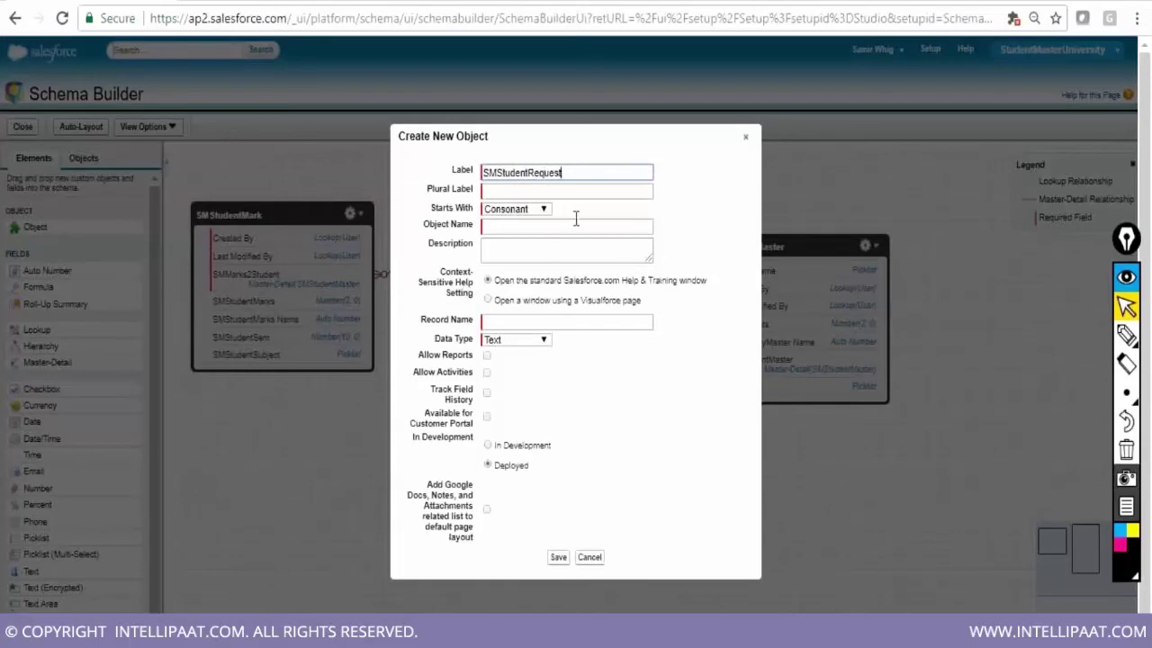
key(Tab)
drag(486, 172, 578, 171)
key(ctrl+c)
click(559, 191)
key(ctrl+v)
text(s)
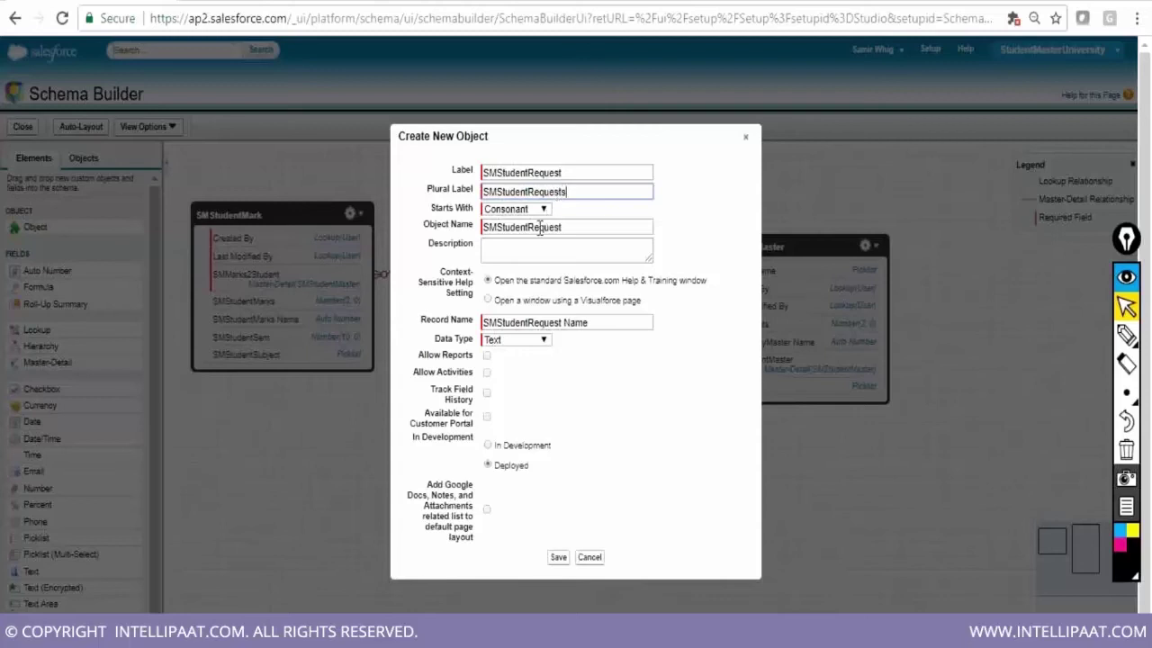
Keep Text as record name type, enable reports, activities, field history and attachments, then save
click(552, 341)
click(513, 364)
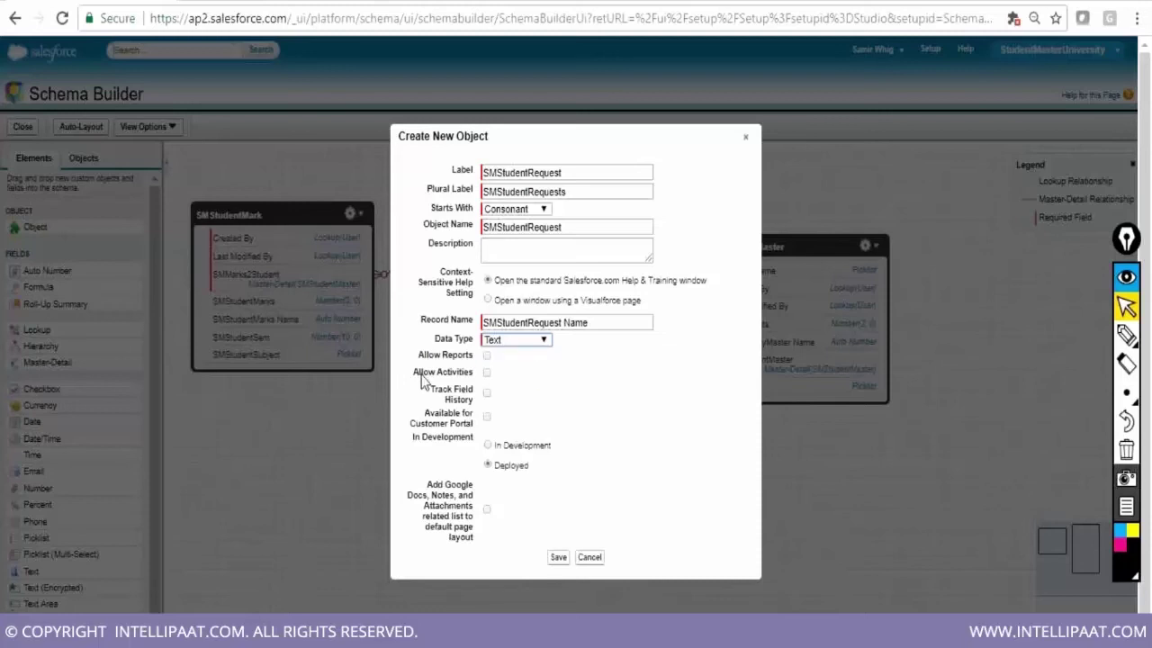
click(487, 356)
click(487, 371)
click(487, 392)
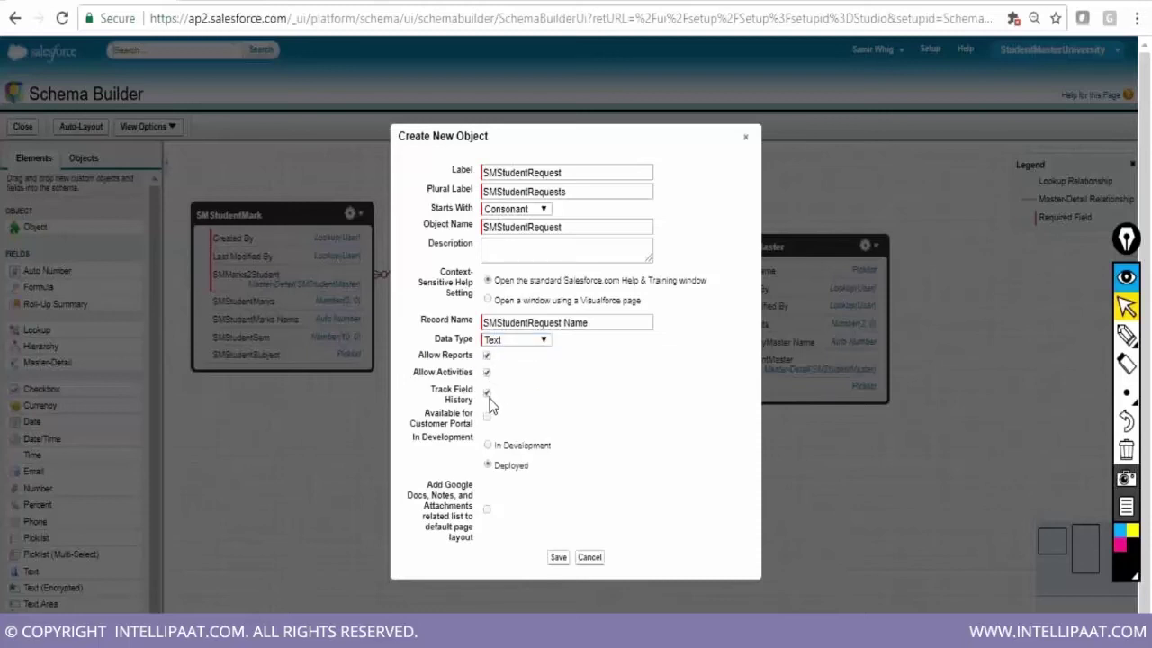
click(487, 509)
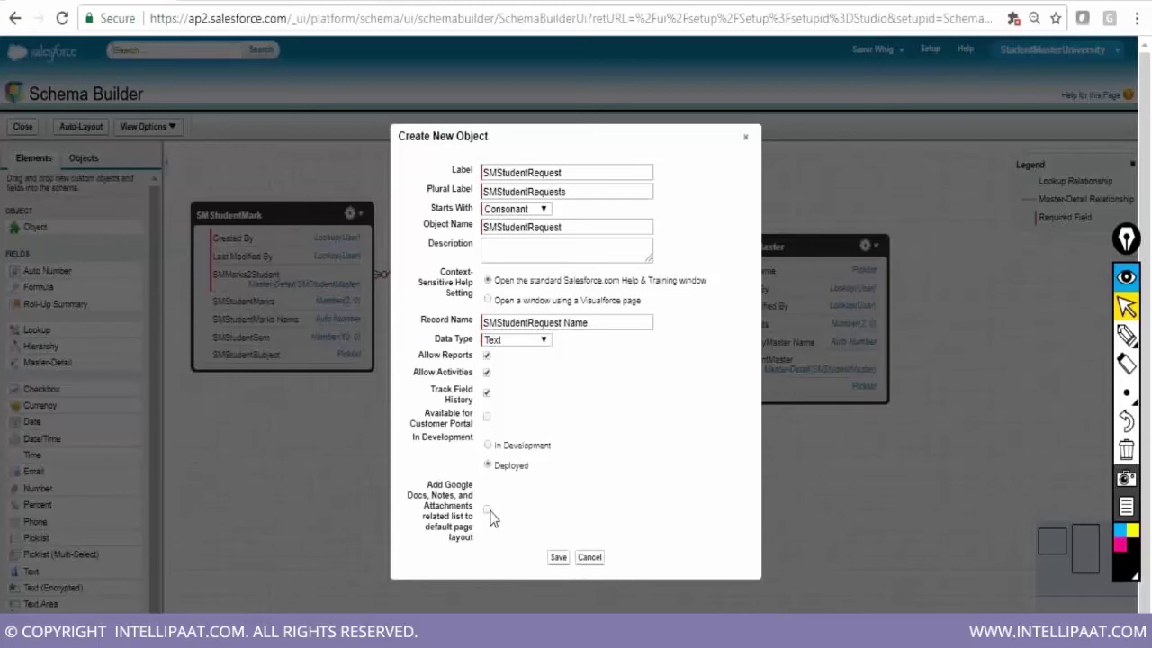
click(559, 559)
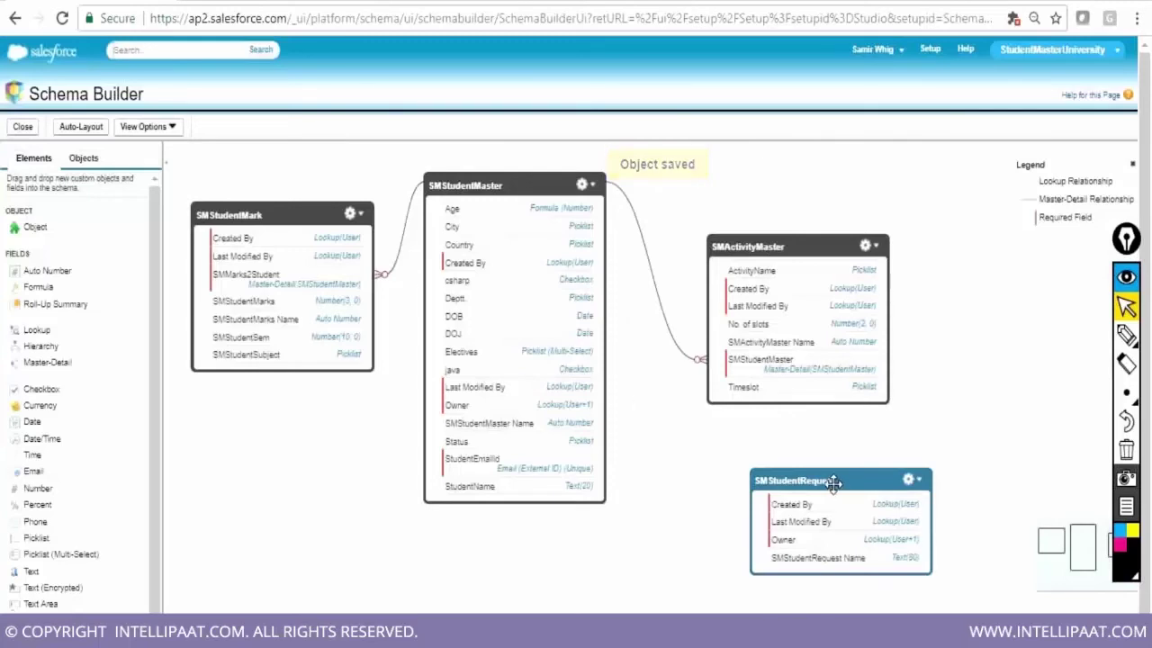
Move the SMStudentRequest box to sit under SMActivityMaster on the canvas
drag(830, 480, 798, 446)
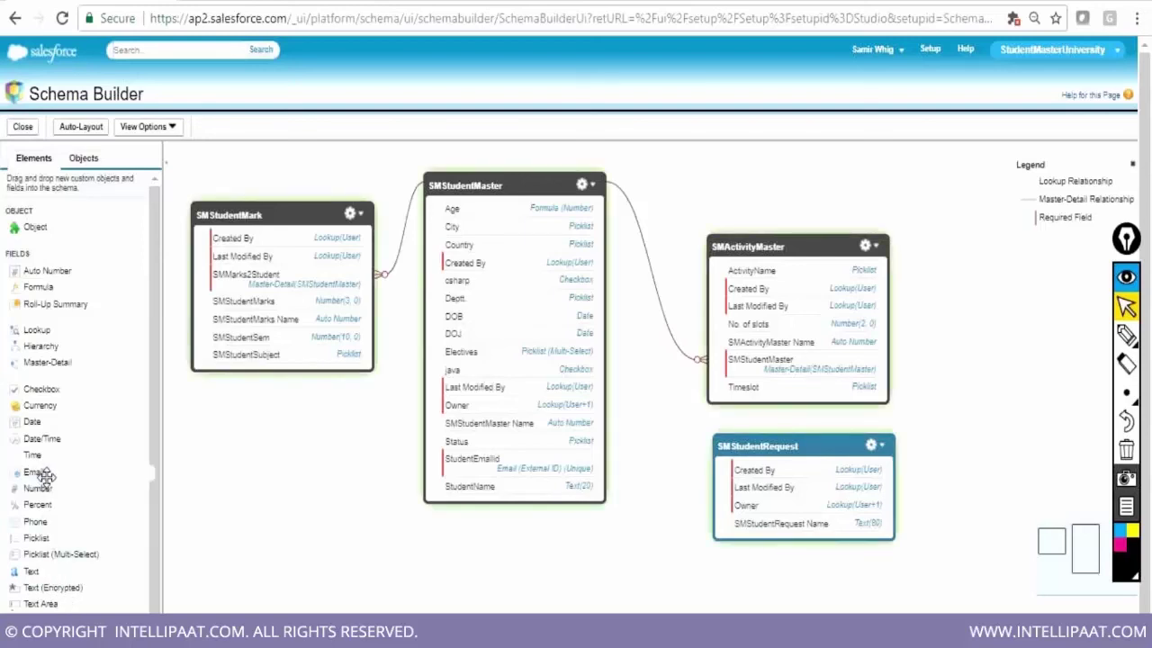
drag(45, 475, 763, 498)
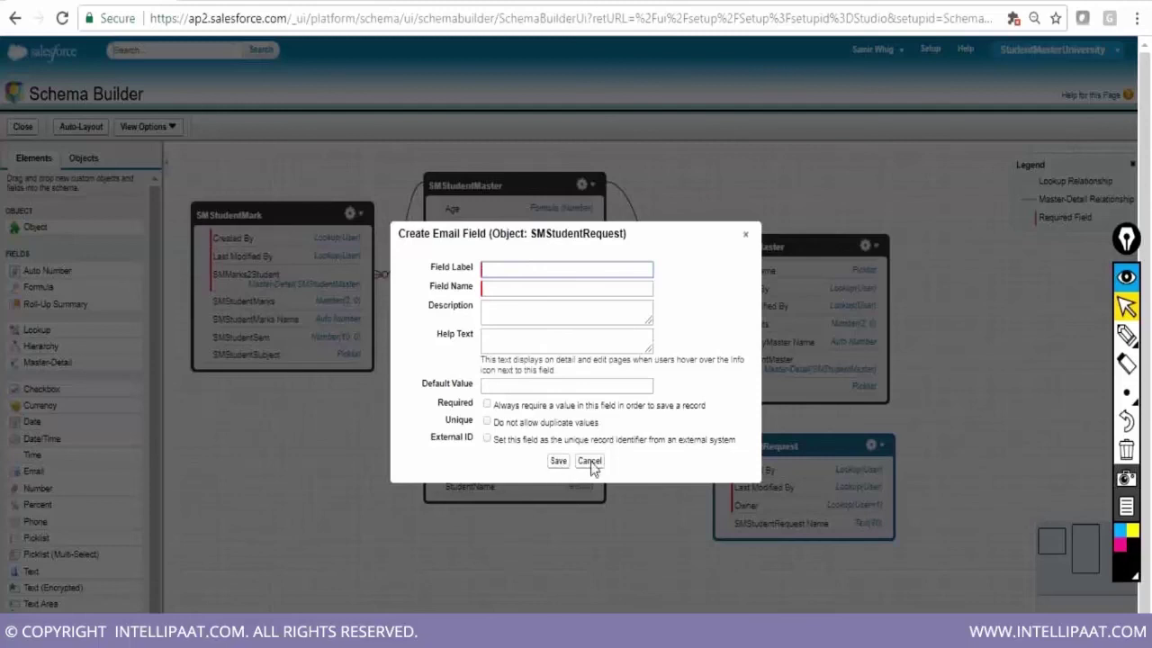
click(745, 235)
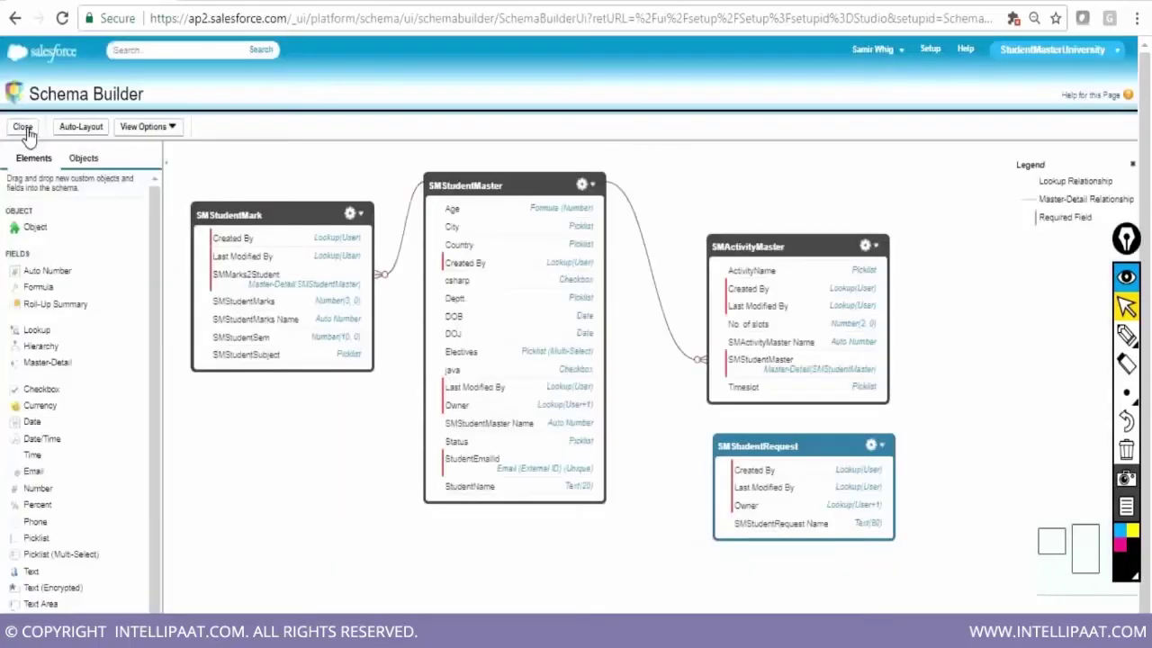
Close Schema Builder and go to the Setup home page to view Recent Items
click(26, 130)
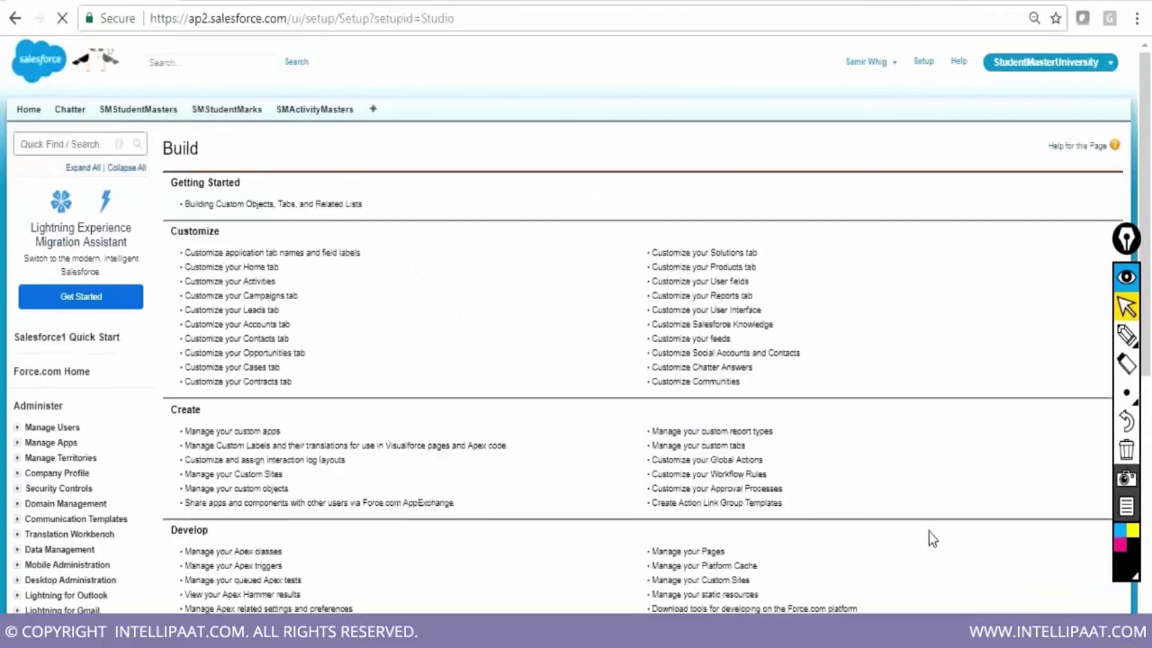
click(924, 65)
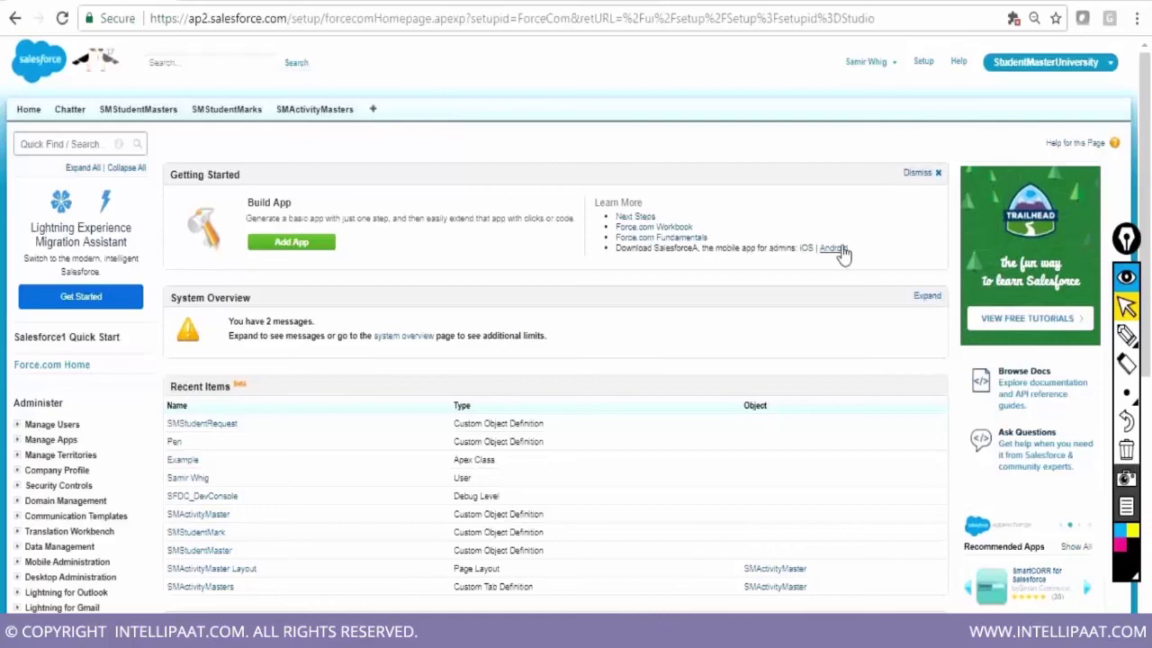
scroll(843, 258, down, 1)
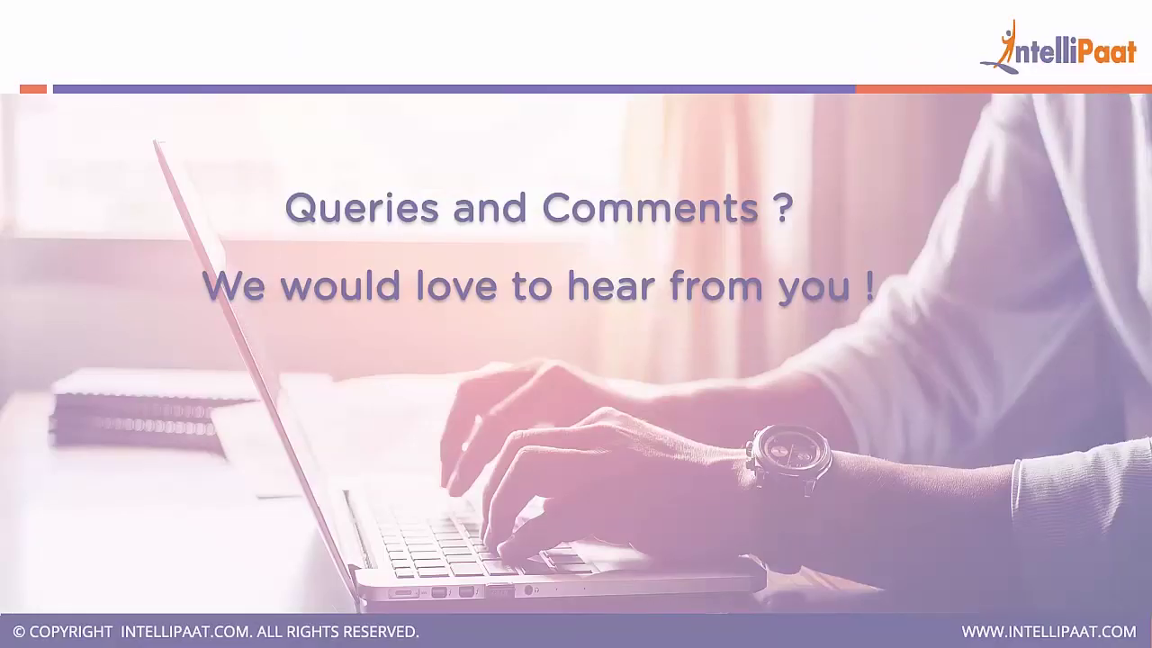